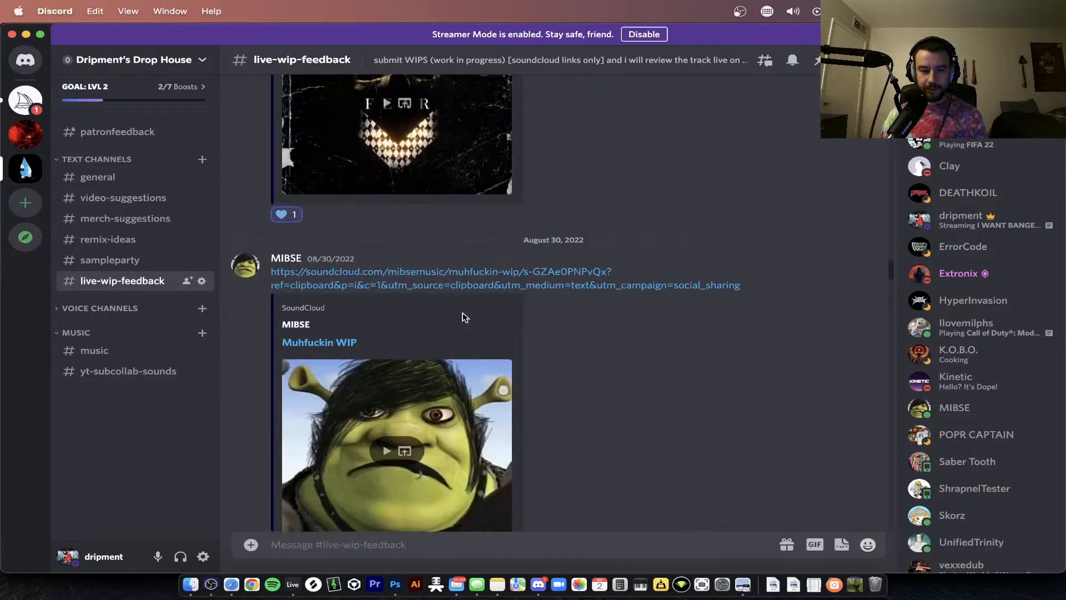
- Locate the YES PLZ submission in the live-wip-feedback channel and switch to Ableton Live
{"action": "scroll", "coordinate": [465, 317], "scroll_direction": "down", "scroll_amount": 20}
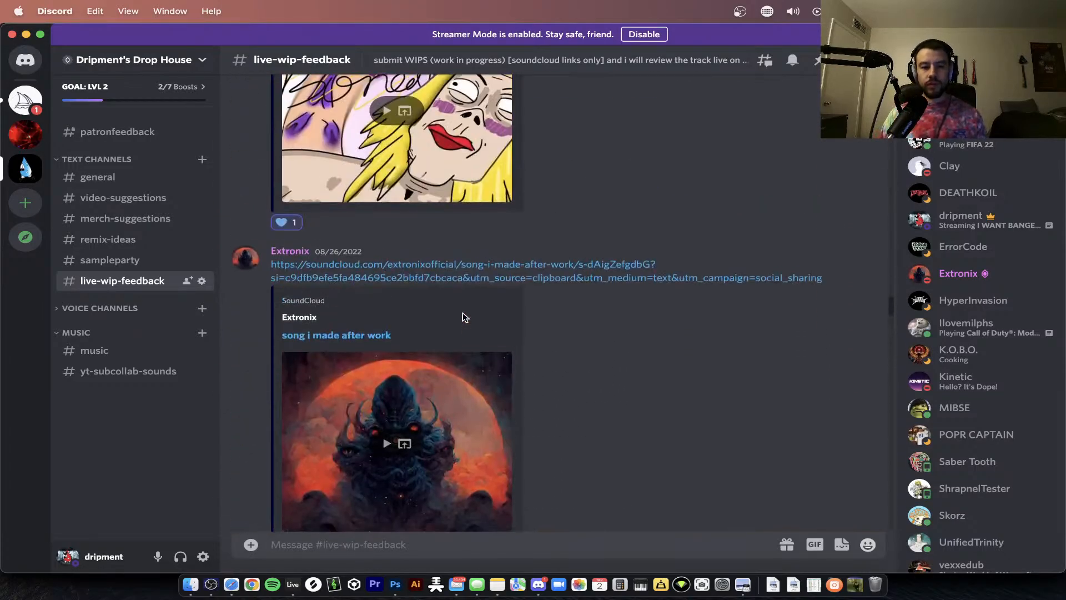
{"action": "scroll", "coordinate": [465, 318], "scroll_direction": "up", "scroll_amount": 3}
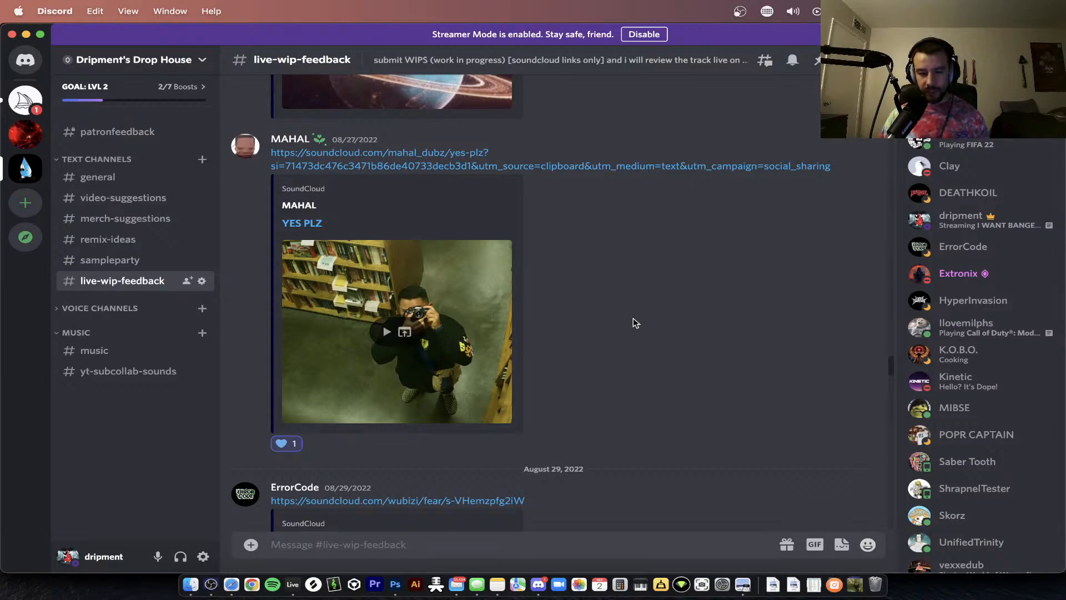
{"action": "key", "text": "super+Tab"}
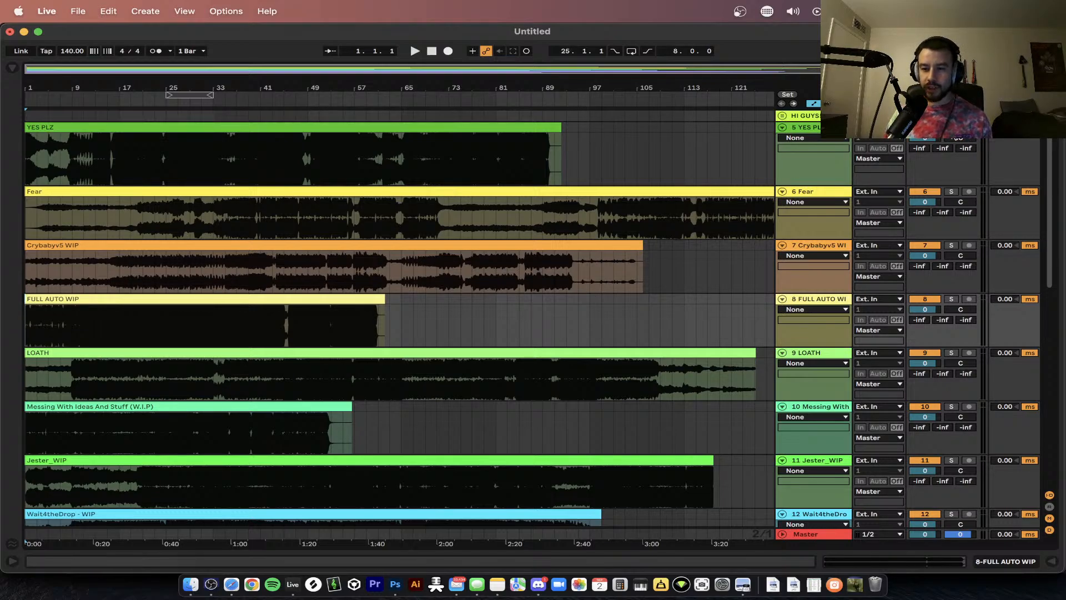
- Solo the YES PLZ track and check the master track's devices, closing the Ozone 8 window and device view again
{"action": "left_click", "coordinate": [951, 130]}
{"action": "double_click", "coordinate": [803, 533]}
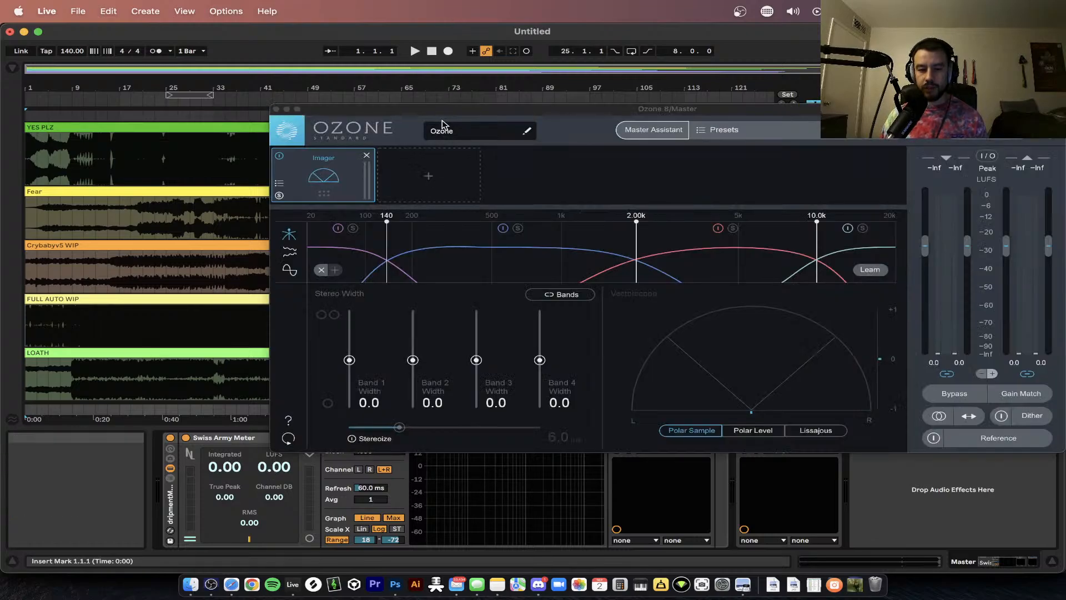
{"action": "left_click_drag", "start_coordinate": [435, 109], "coordinate": [384, 32]}
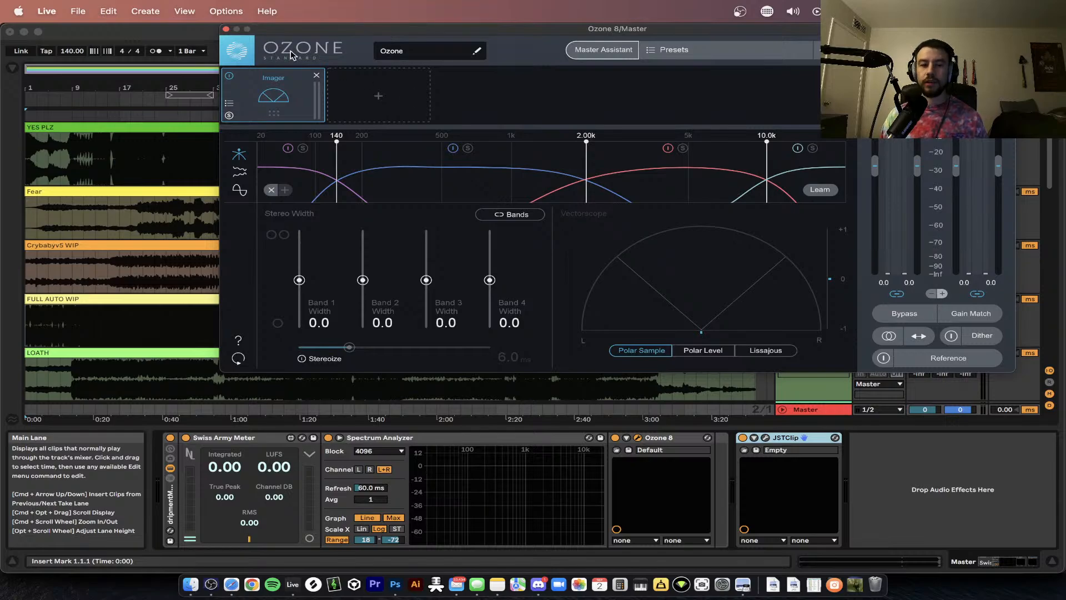
{"action": "left_click", "coordinate": [226, 29]}
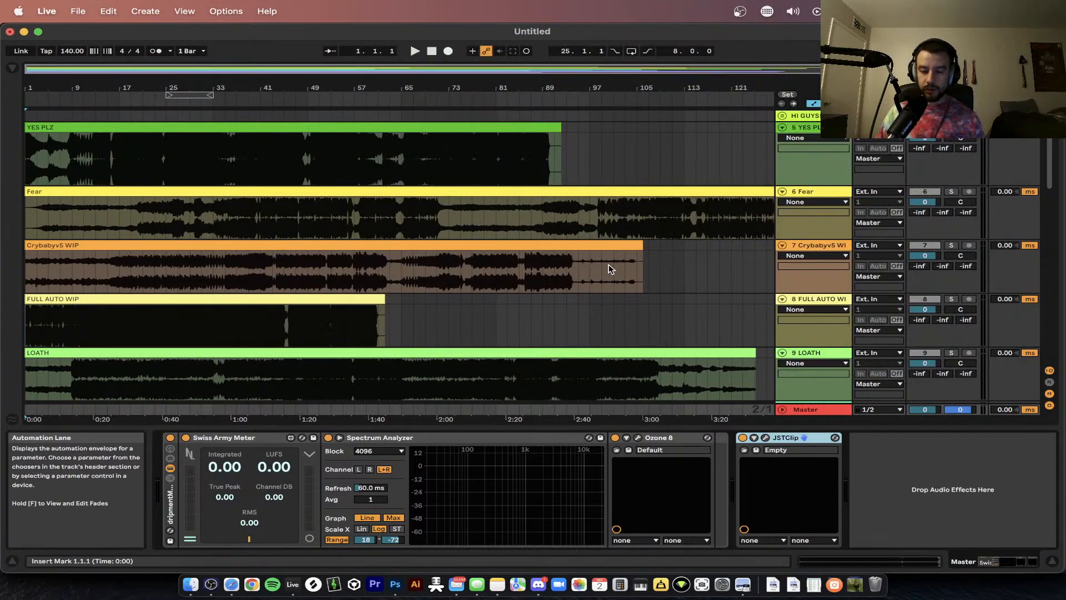
{"action": "left_click", "coordinate": [570, 427]}
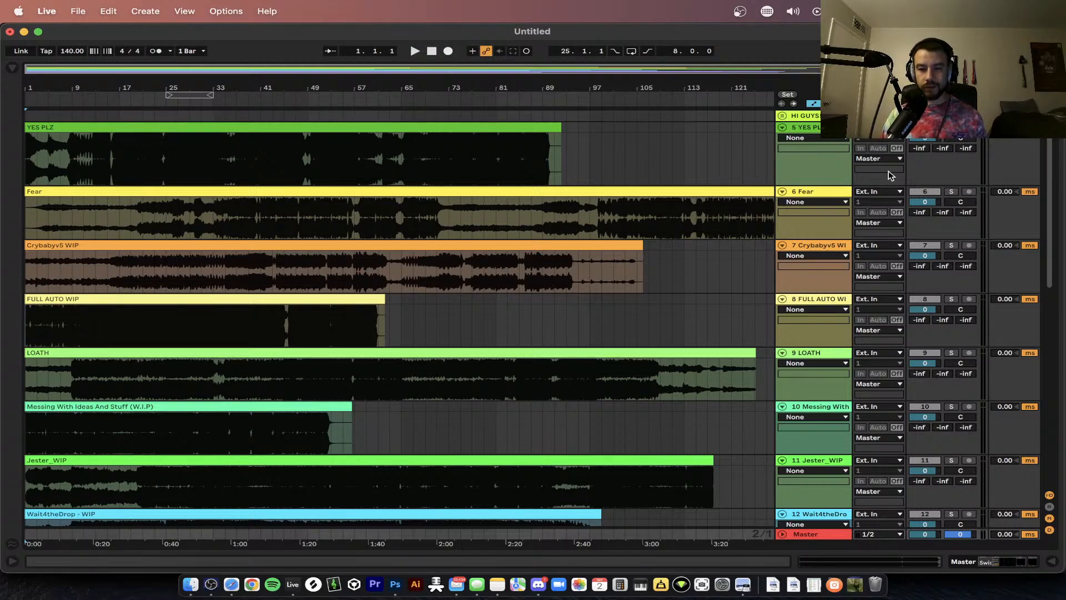
- Play the YES PLZ clip from its start and check its submission post in Discord during playback
{"action": "left_click", "coordinate": [94, 130]}
{"action": "key", "text": "space"}
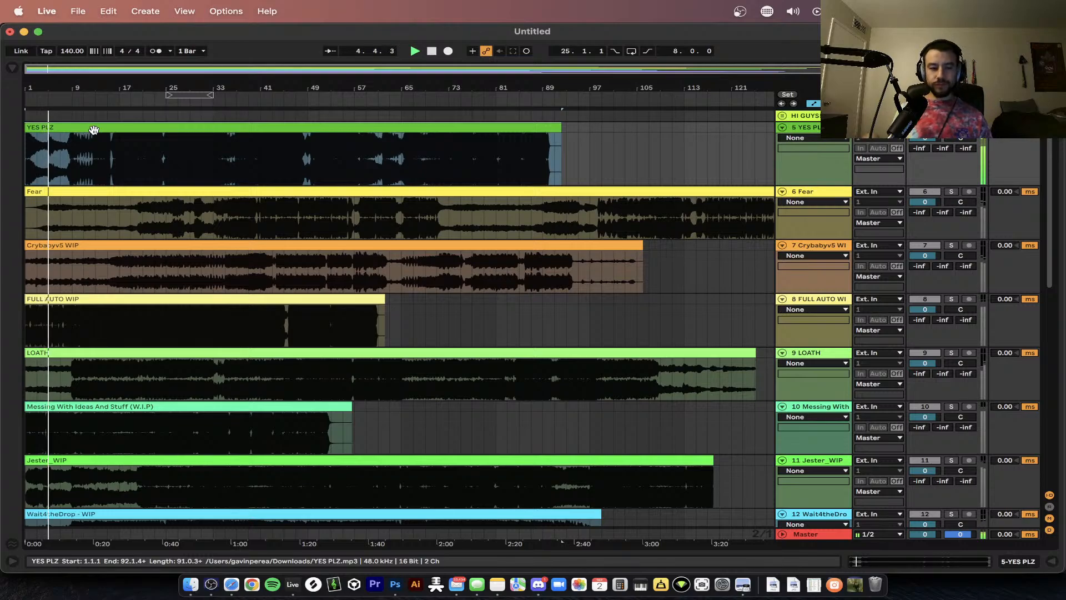
{"action": "key", "text": "super+Tab"}
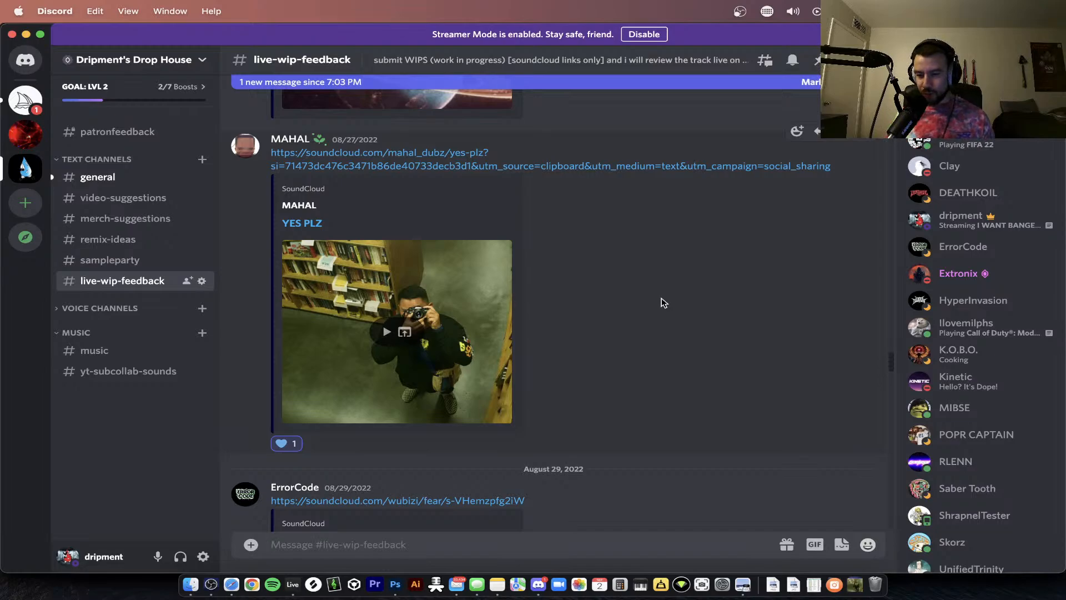
{"action": "key", "text": "super+Tab"}
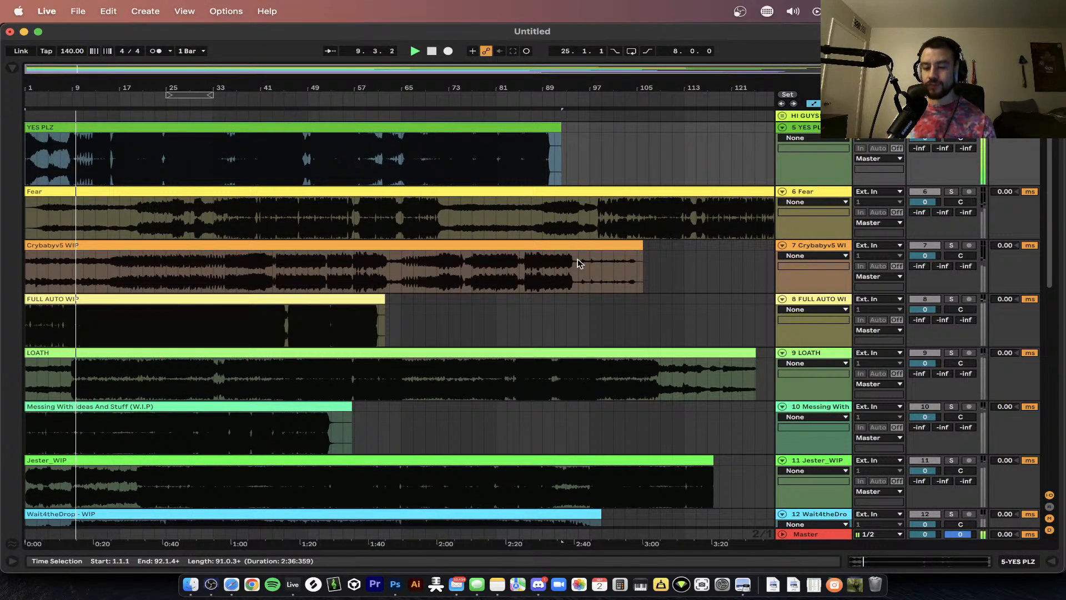
- Monitor YES PLZ with the Ozone 8 imager on the master track and stop playback
{"action": "double_click", "coordinate": [809, 534]}
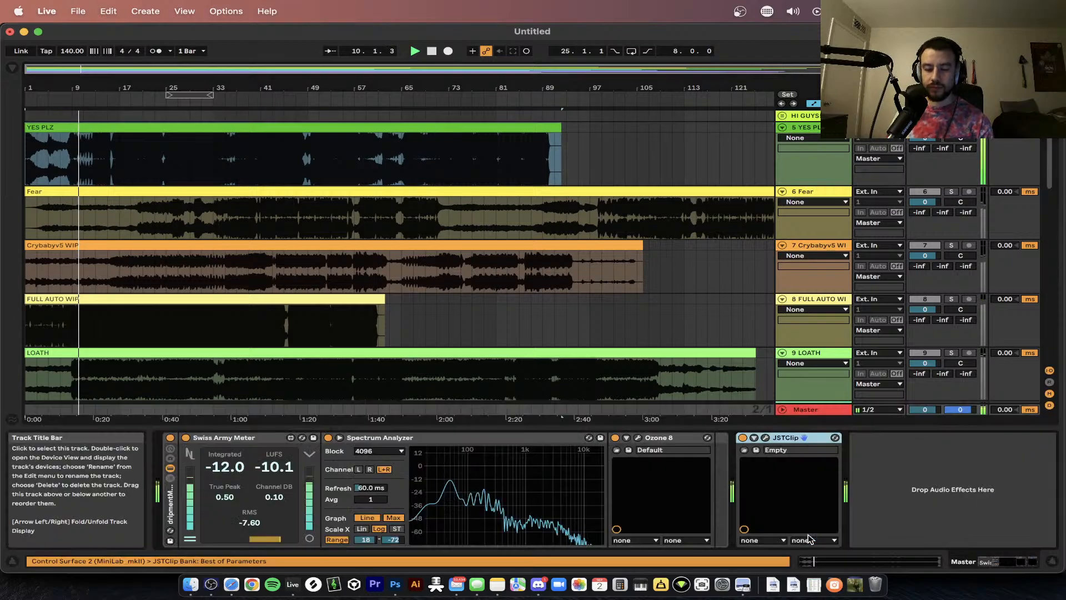
{"action": "left_click", "coordinate": [640, 438]}
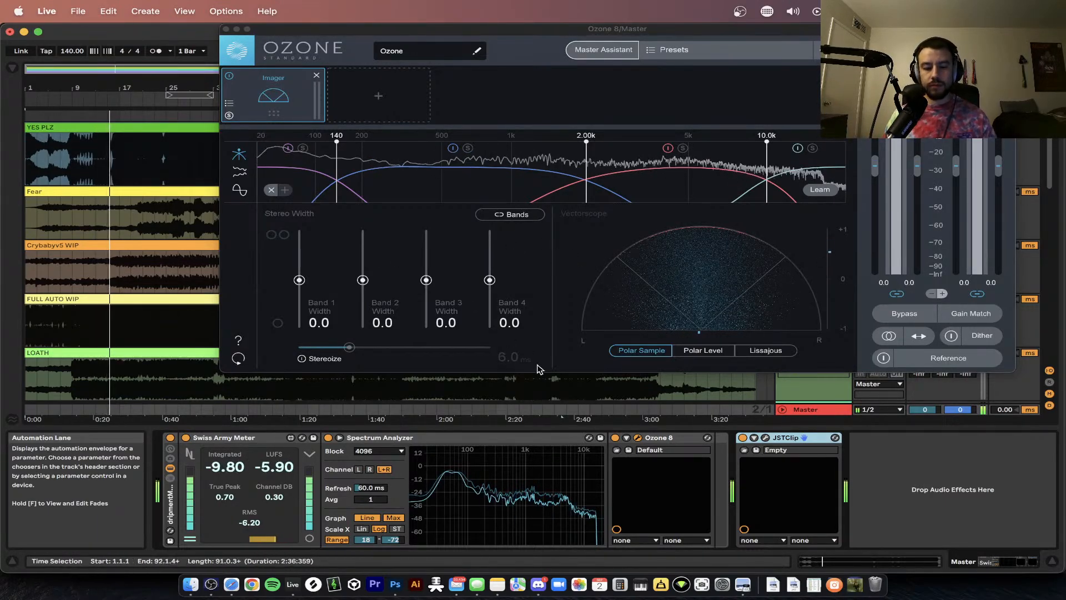
{"action": "key", "text": "space"}
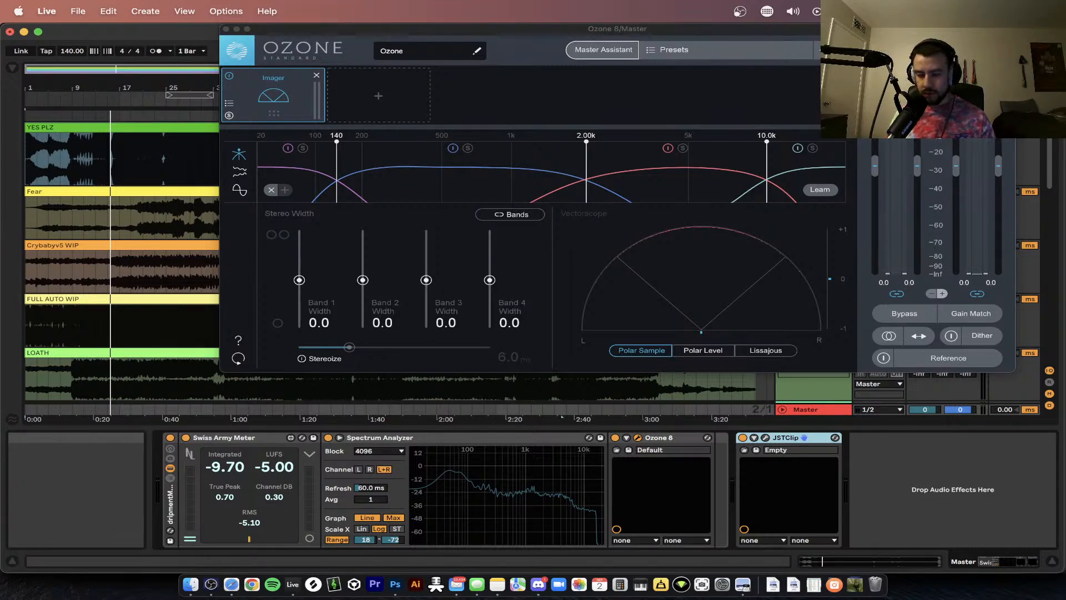
- Set Live's audio output device to Multi-Output Device in the audio preferences
{"action": "key", "text": "super+comma"}
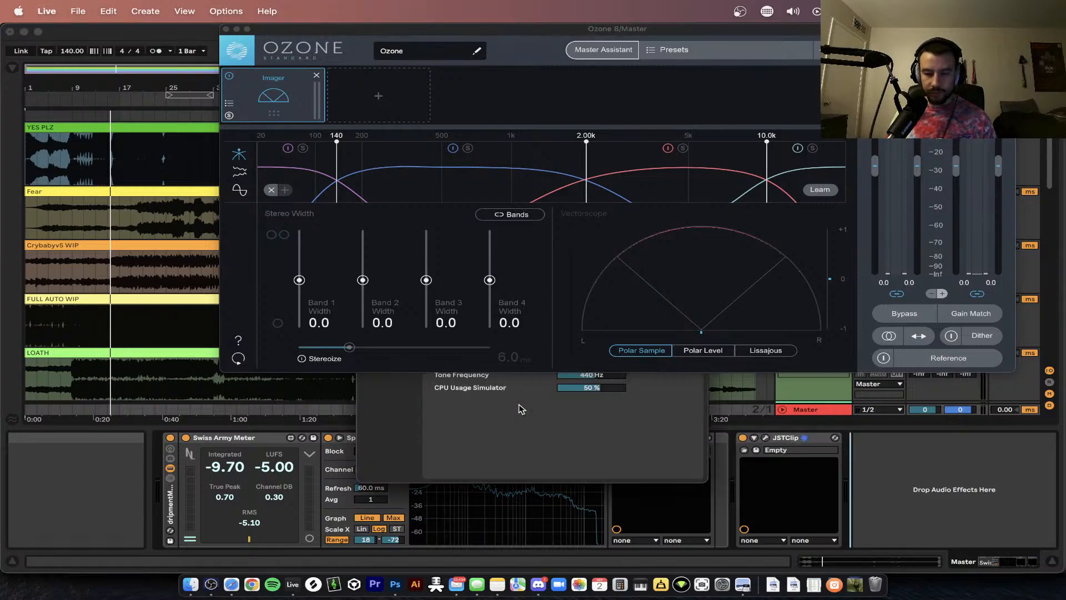
{"action": "left_click_drag", "start_coordinate": [275, 27], "coordinate": [276, 336]}
{"action": "left_click", "coordinate": [592, 184]}
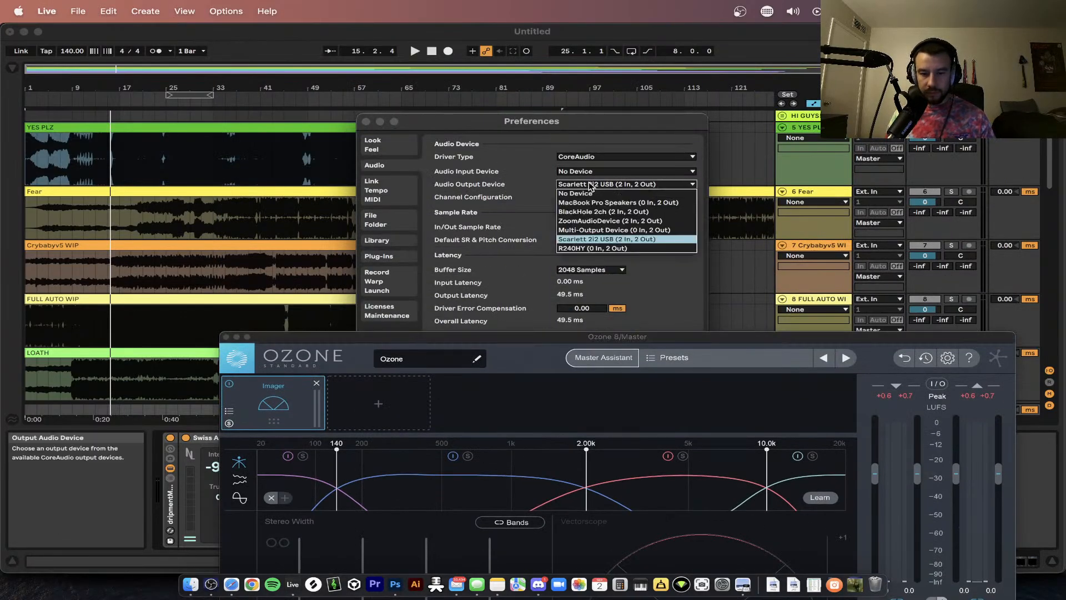
{"action": "left_click", "coordinate": [598, 231]}
{"action": "left_click", "coordinate": [366, 121]}
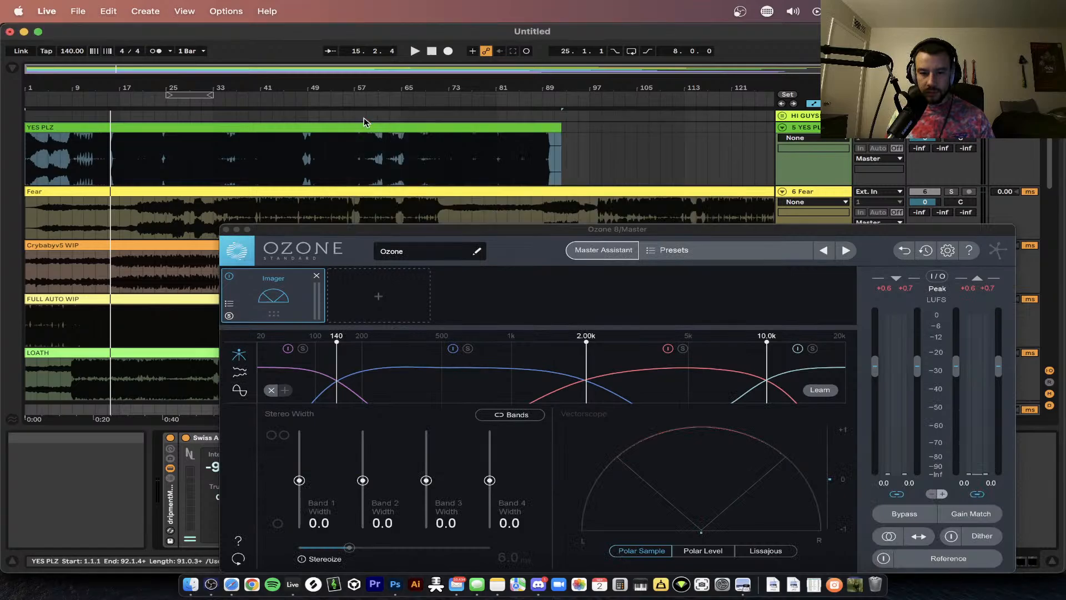
- Restart playback of YES PLZ from the beginning and reposition the master track's Ozone 8 window
{"action": "left_click", "coordinate": [431, 51]}
{"action": "left_click", "coordinate": [414, 51]}
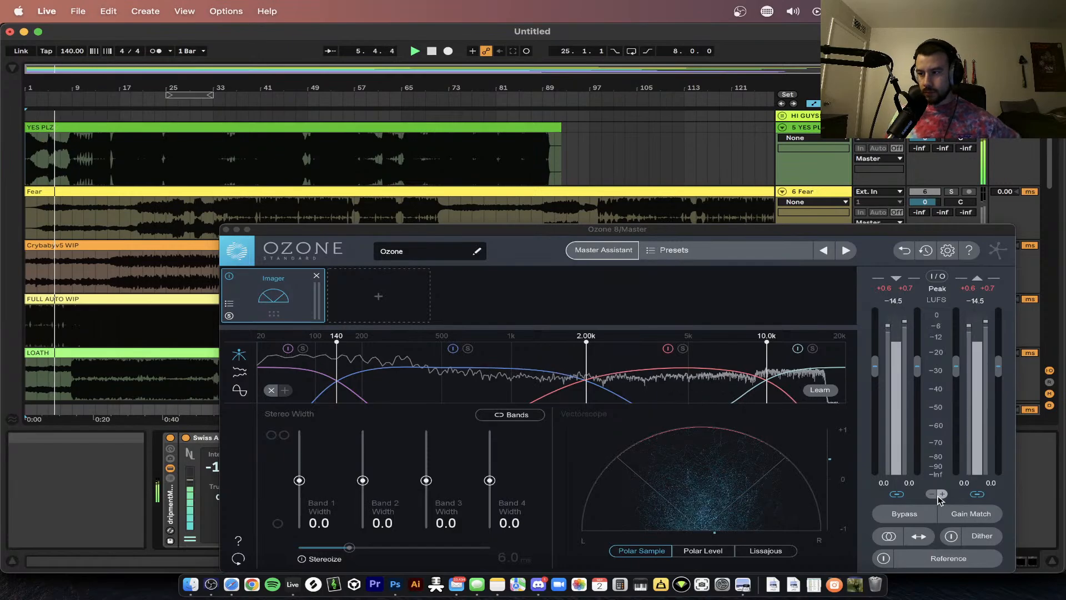
{"action": "key", "text": "super+Tab"}
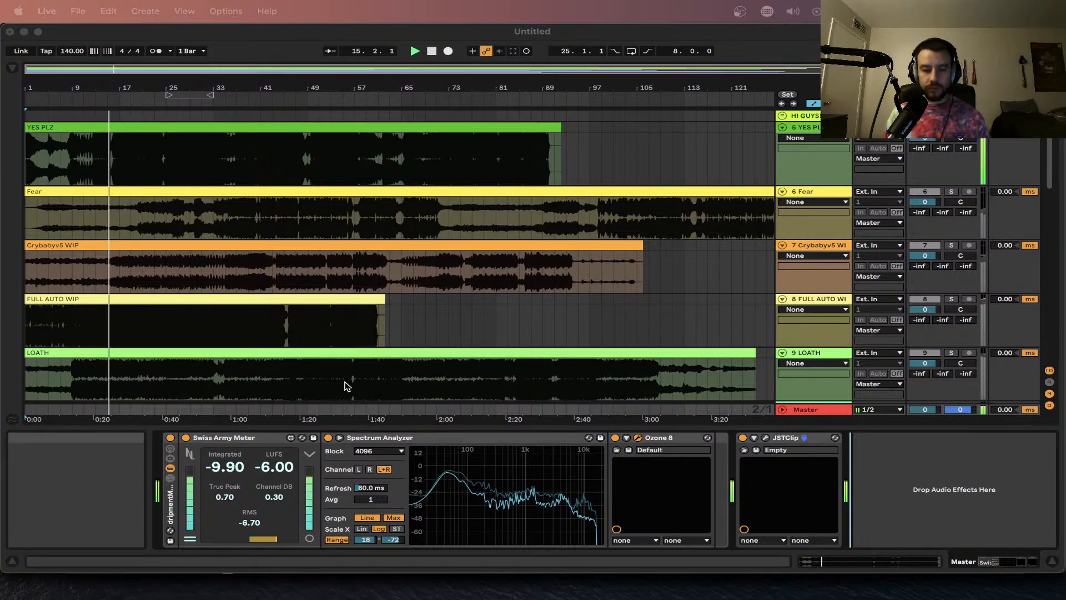
{"action": "left_click", "coordinate": [345, 431]}
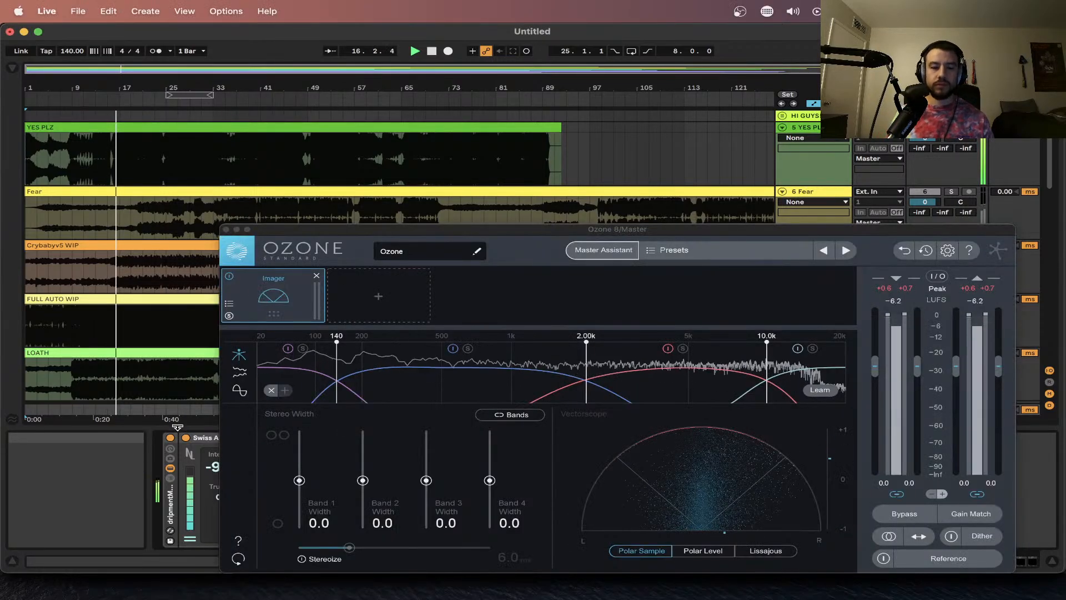
{"action": "left_click_drag", "start_coordinate": [437, 232], "coordinate": [359, 202]}
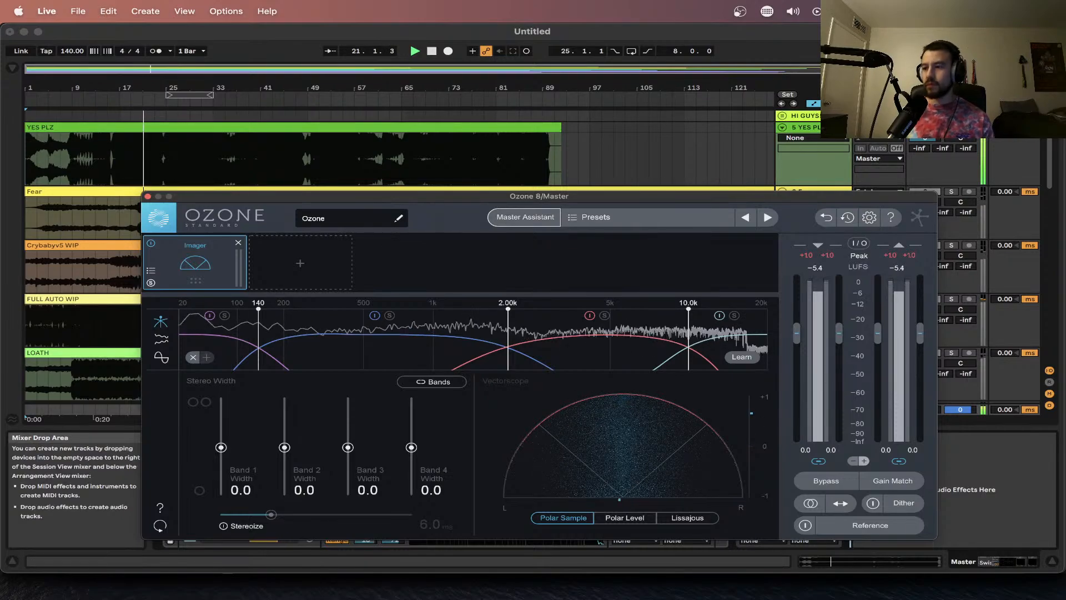
- Bring the Ozone 8 window back into view and move it aside to uncover the start of the arrangement
{"action": "key", "text": "super+Tab"}
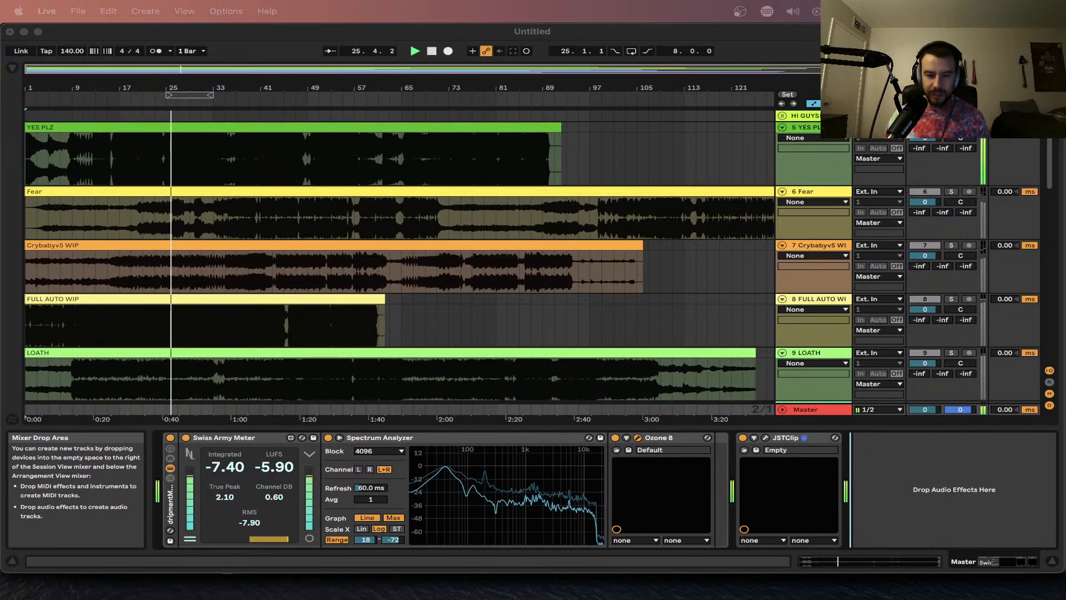
{"action": "left_click", "coordinate": [638, 438]}
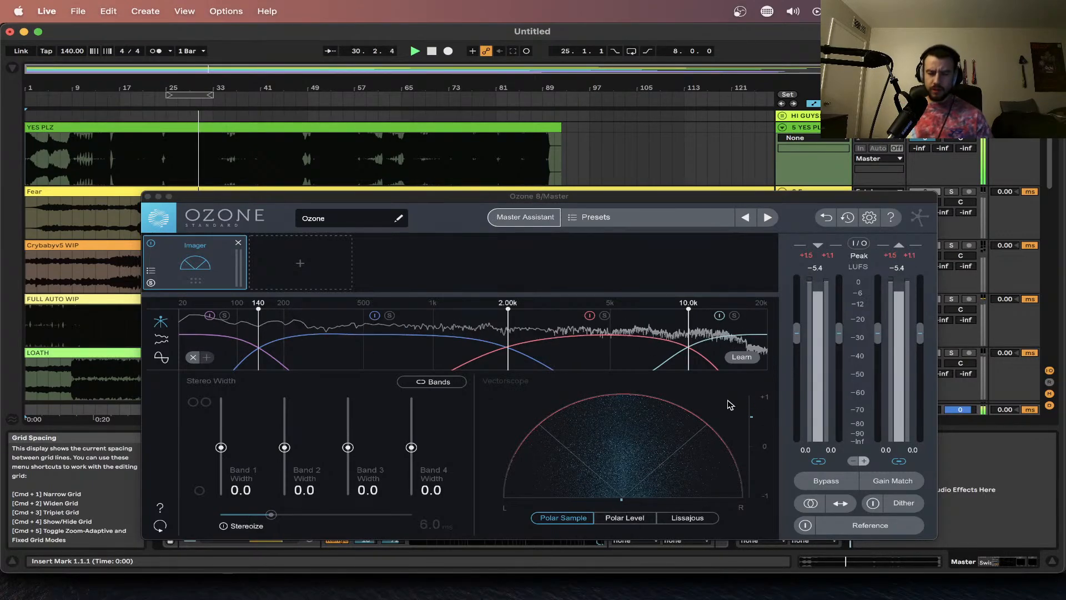
{"action": "left_click_drag", "start_coordinate": [573, 199], "coordinate": [759, 209]}
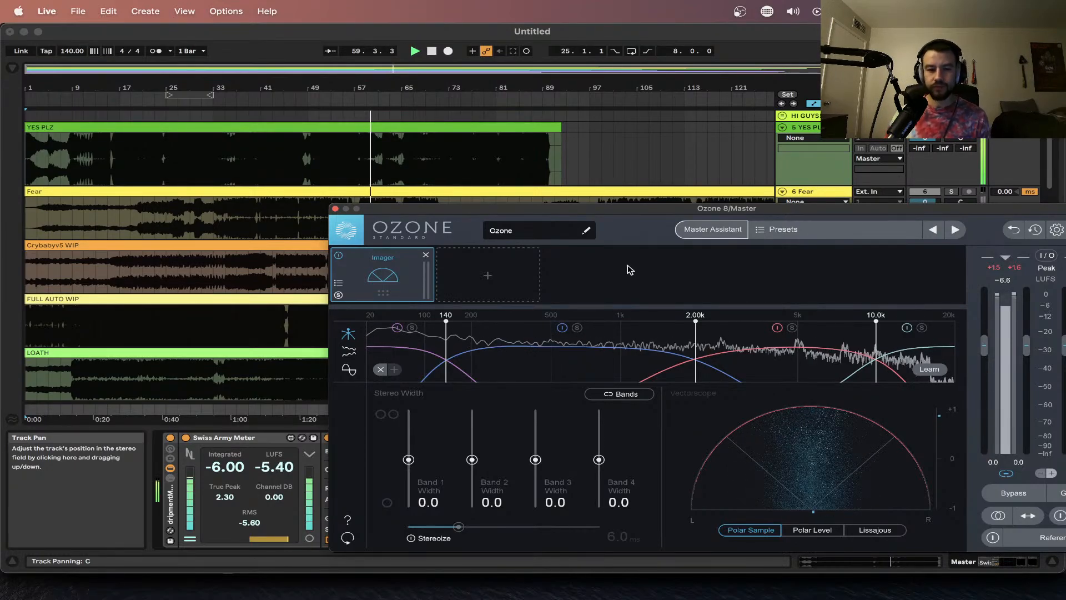
- Split the YES PLZ clip at bars 49, 59 and 17
{"action": "scroll", "coordinate": [306, 153], "scroll_direction": "up", "scroll_amount": 5}
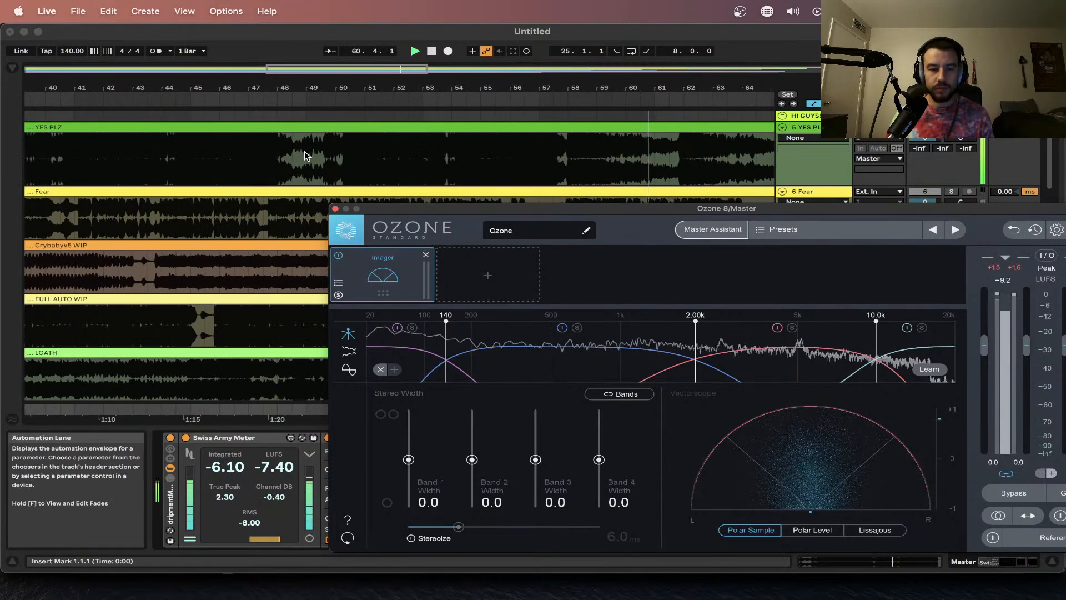
{"action": "left_click", "coordinate": [306, 153]}
{"action": "key", "text": "super+e"}
{"action": "left_click", "coordinate": [601, 162]}
{"action": "key", "text": "super+e"}
{"action": "scroll", "coordinate": [603, 161], "scroll_direction": "down", "scroll_amount": 5}
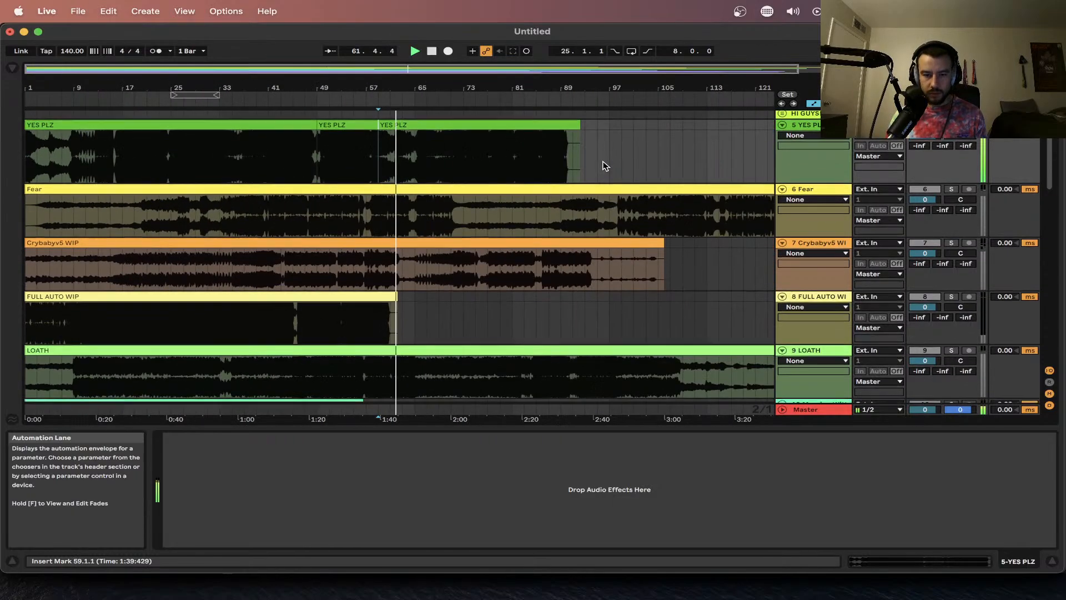
{"action": "left_click", "coordinate": [96, 150]}
{"action": "left_click", "coordinate": [119, 158]}
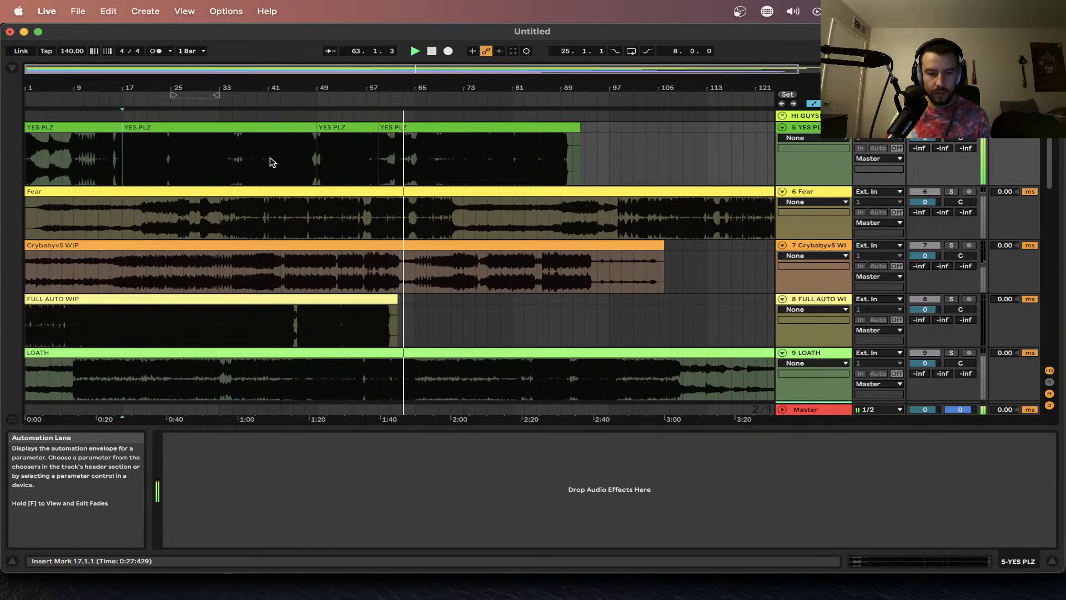
- Listen to the rest of YES PLZ while monitoring it with the master track's Ozone 8, and close the plug-in window
{"action": "scroll", "coordinate": [383, 162], "scroll_direction": "up", "scroll_amount": 2}
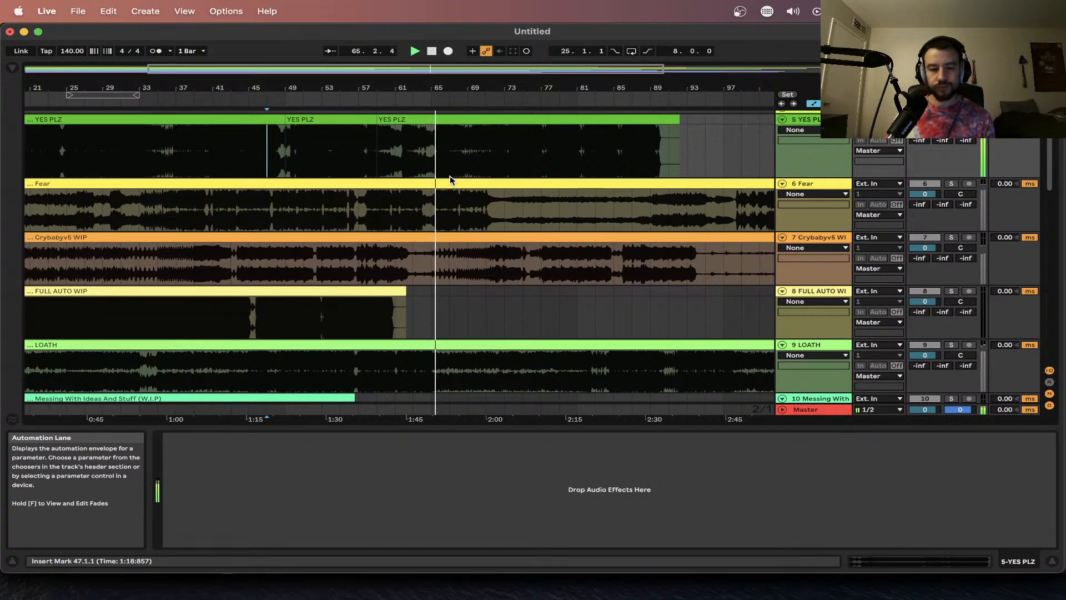
{"action": "scroll", "coordinate": [442, 243], "scroll_direction": "down", "scroll_amount": 1}
{"action": "scroll", "coordinate": [442, 242], "scroll_direction": "down", "scroll_amount": 1}
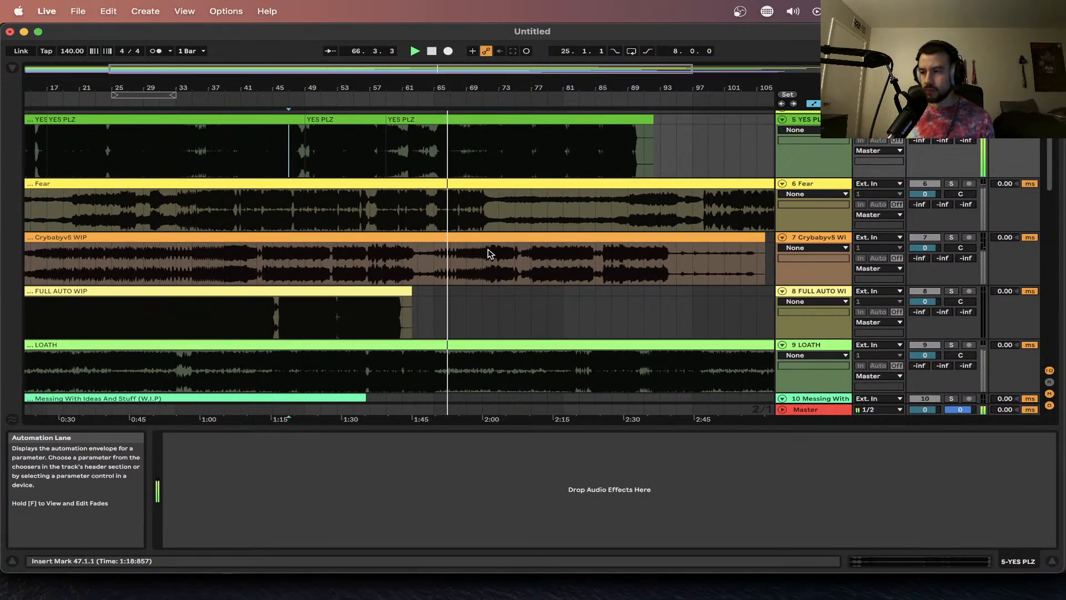
{"action": "scroll", "coordinate": [448, 229], "scroll_direction": "down", "scroll_amount": 1}
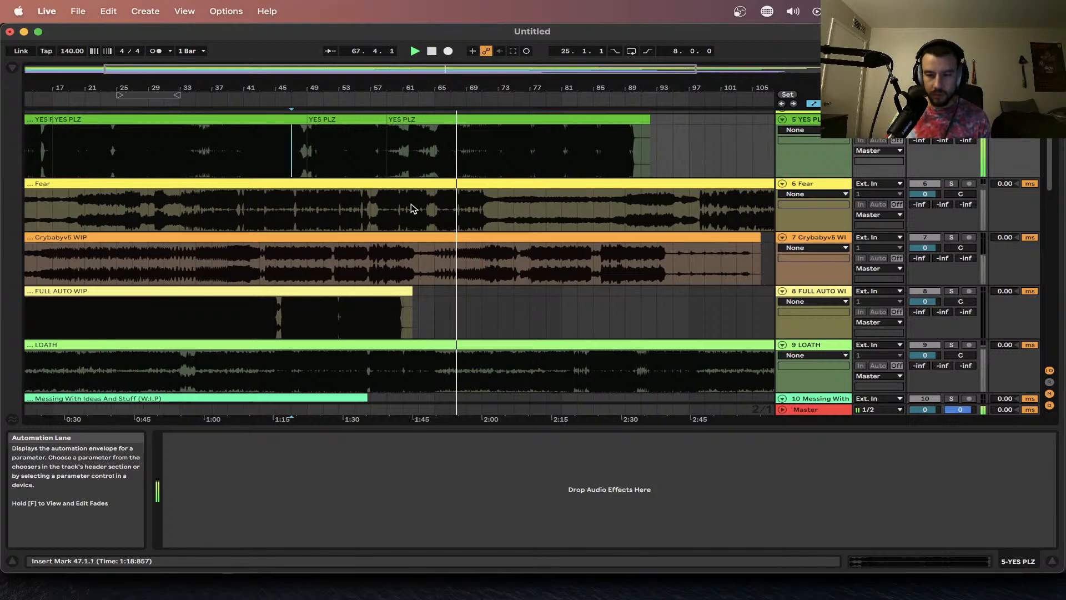
{"action": "left_click", "coordinate": [808, 409]}
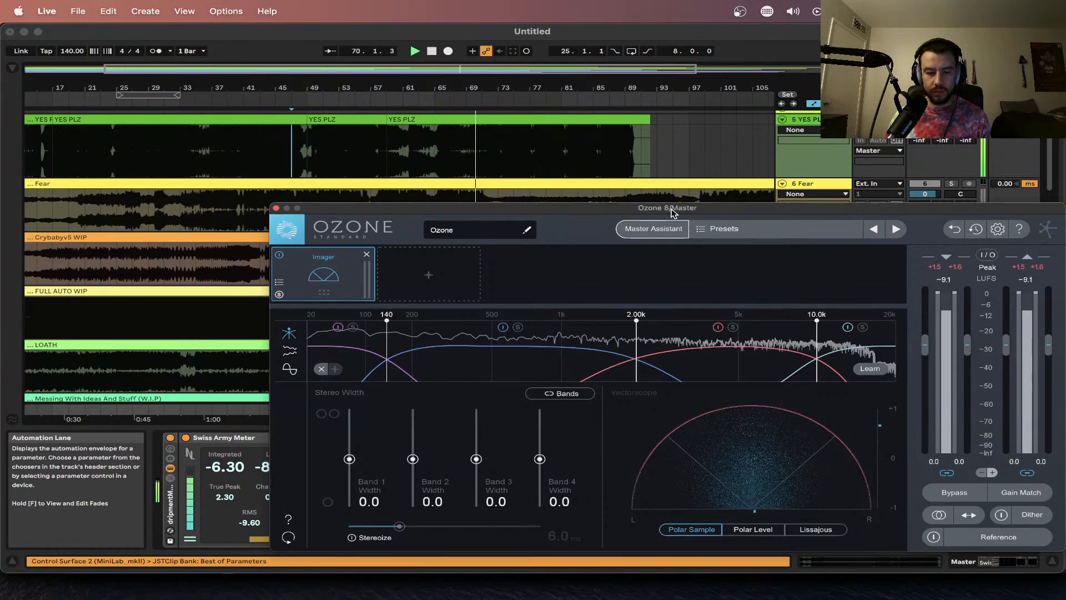
{"action": "left_click_drag", "start_coordinate": [693, 209], "coordinate": [747, 201]}
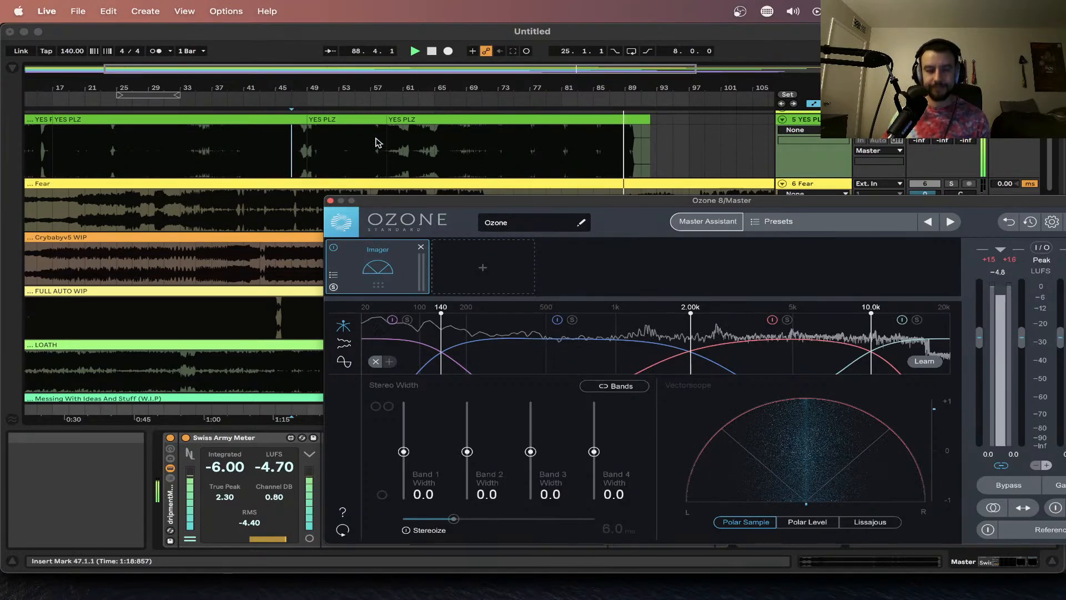
{"action": "left_click", "coordinate": [330, 201]}
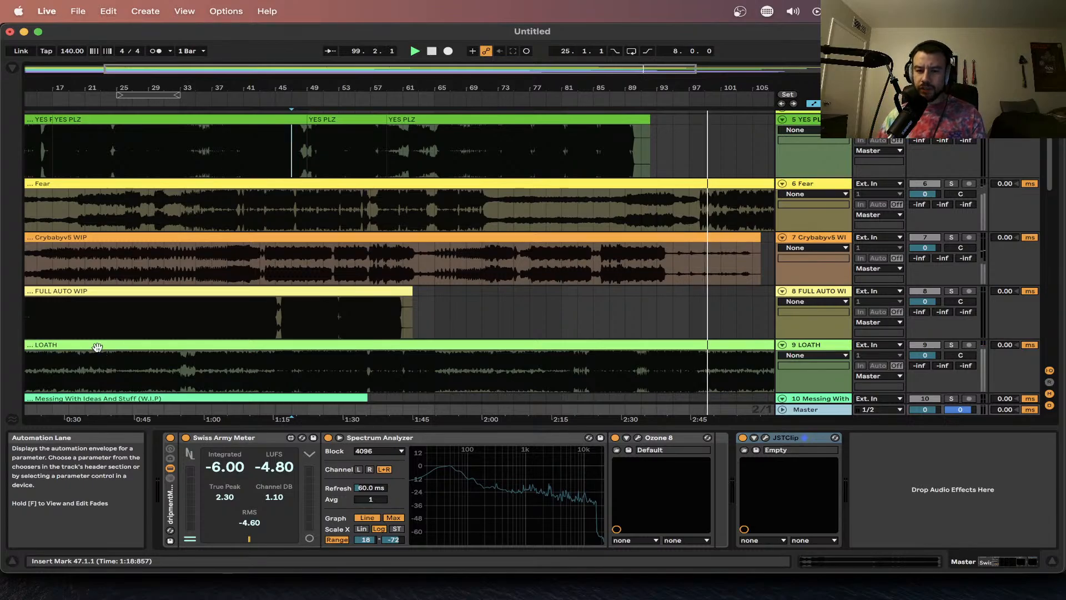
- Examine the ending of the YES PLZ clip around bars 88 to 94 and set the insert marker at bar 89
{"action": "scroll", "coordinate": [610, 157], "scroll_direction": "up", "scroll_amount": 5}
{"action": "scroll", "coordinate": [675, 153], "scroll_direction": "right", "scroll_amount": 3}
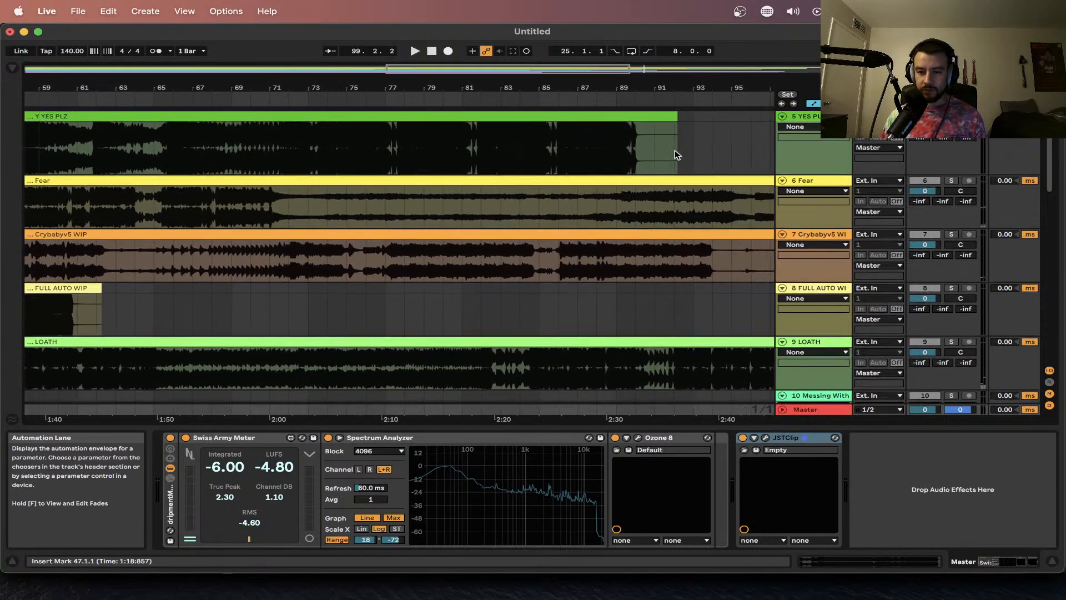
{"action": "left_click_drag", "start_coordinate": [559, 145], "coordinate": [682, 145]}
{"action": "scroll", "coordinate": [682, 145], "scroll_direction": "down", "scroll_amount": 3}
{"action": "left_click_drag", "start_coordinate": [607, 151], "coordinate": [667, 151]}
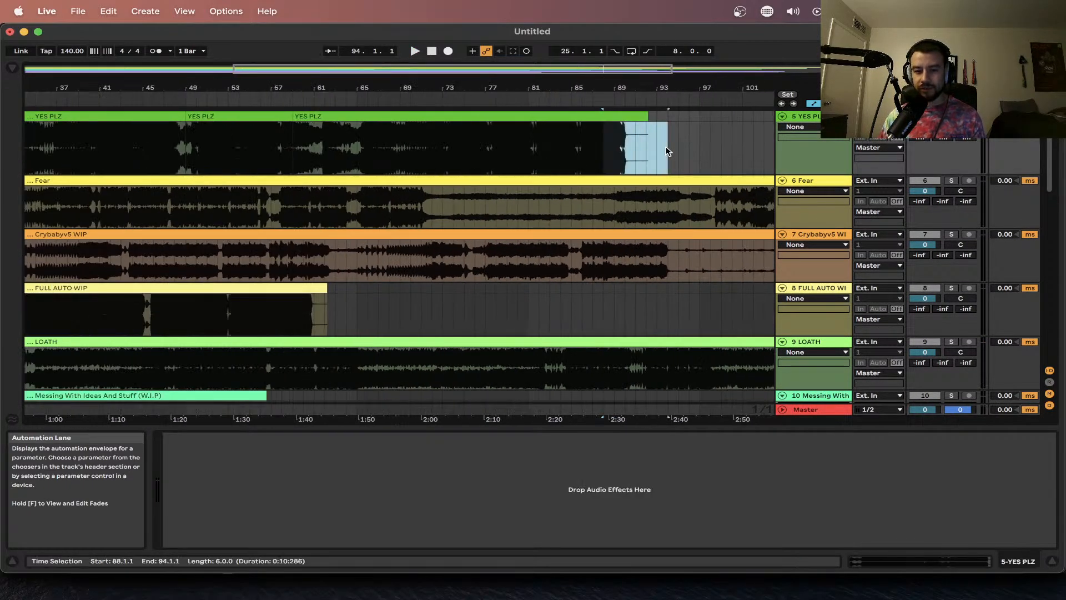
{"action": "left_click", "coordinate": [623, 149]}
{"action": "scroll", "coordinate": [611, 150], "scroll_direction": "down", "scroll_amount": 5}
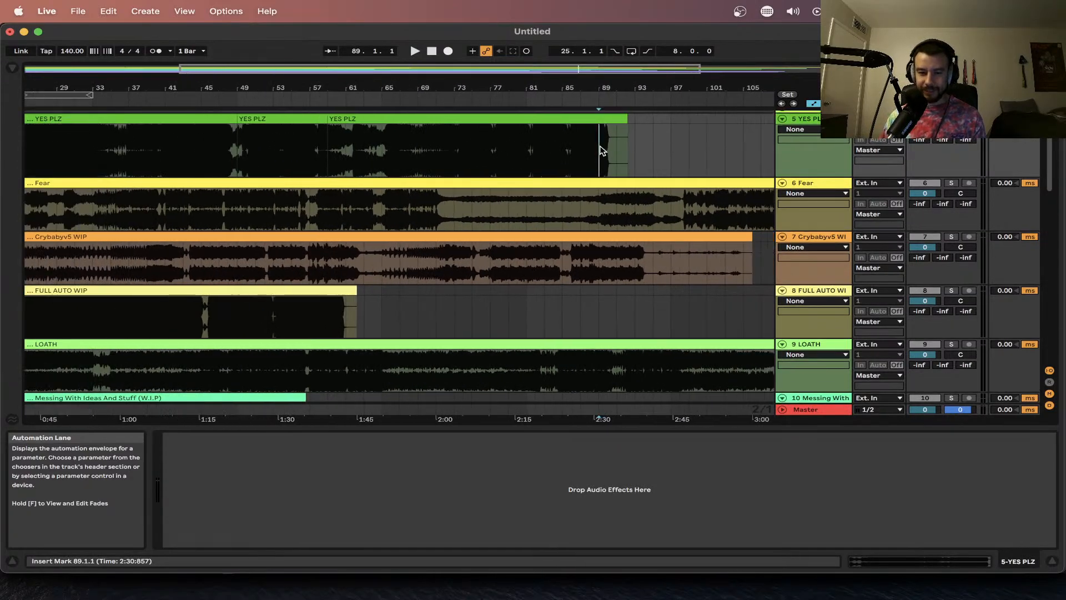
- Show the master track's device chain and examine the opening sections of YES PLZ, up to about bar 49
{"action": "scroll", "coordinate": [616, 148], "scroll_direction": "up", "scroll_amount": 1}
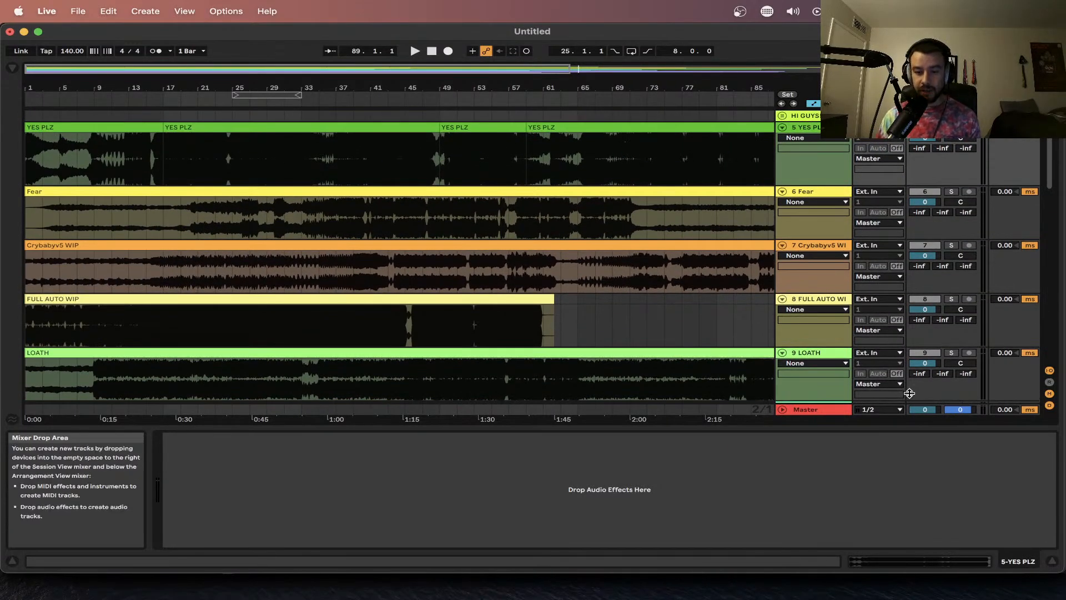
{"action": "left_click", "coordinate": [816, 409]}
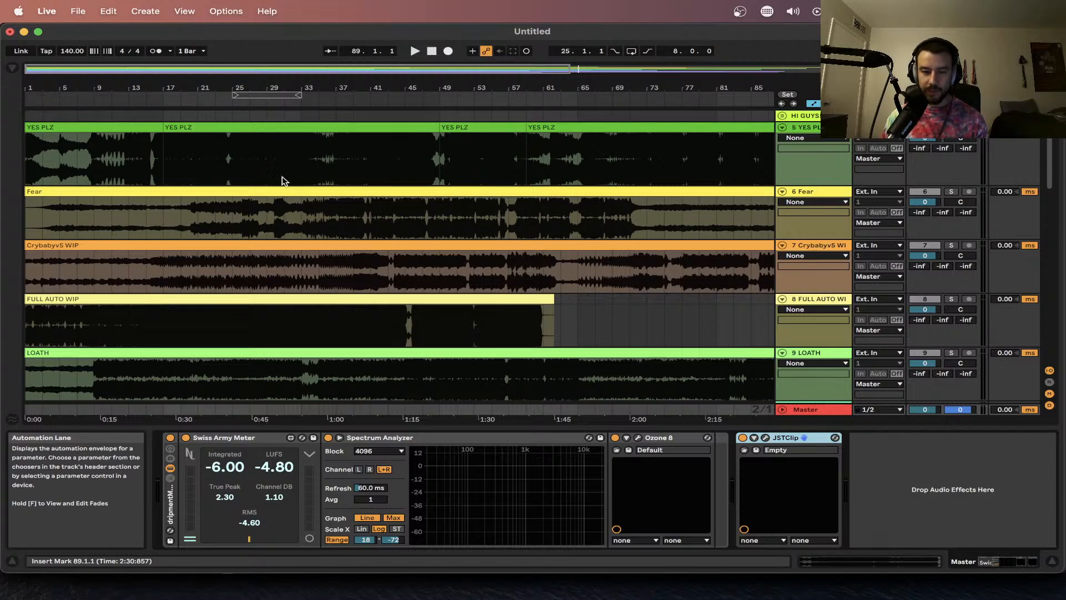
{"action": "scroll", "coordinate": [208, 168], "scroll_direction": "up", "scroll_amount": 5}
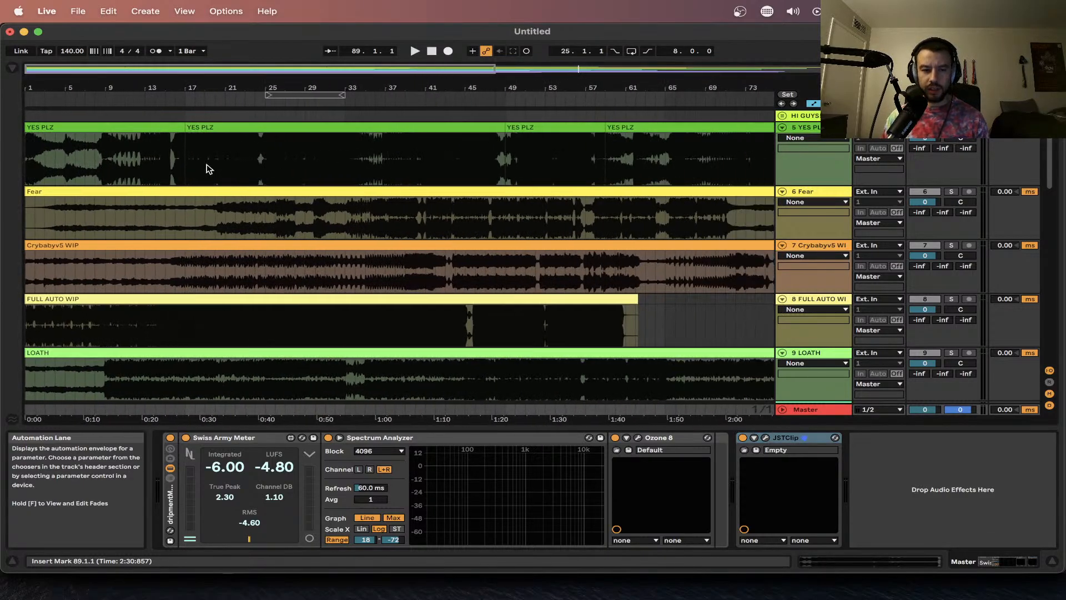
{"action": "scroll", "coordinate": [208, 168], "scroll_direction": "up", "scroll_amount": 4}
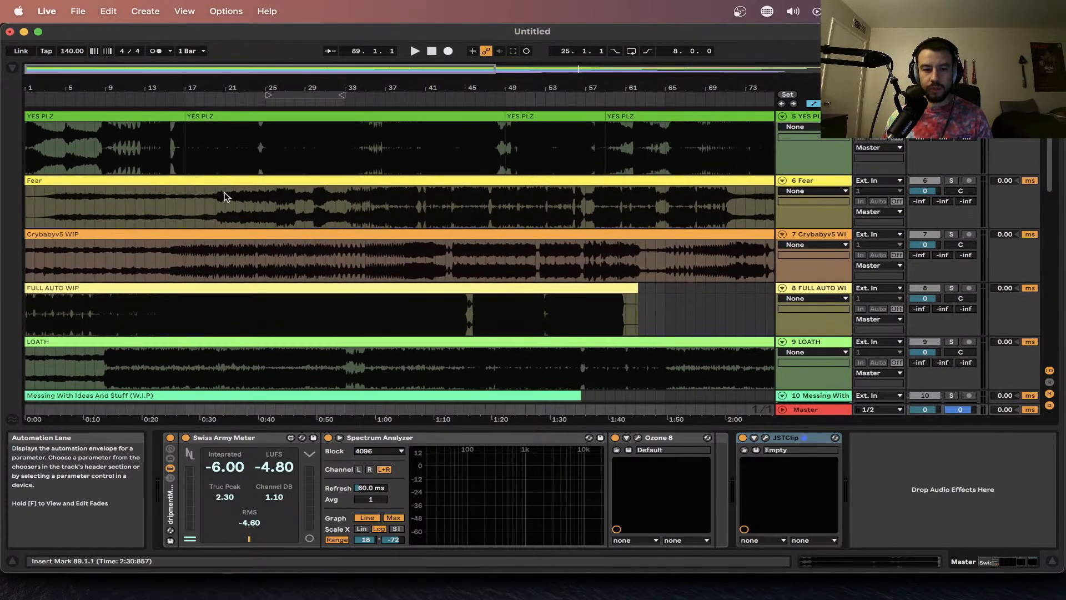
{"action": "scroll", "coordinate": [164, 193], "scroll_direction": "left", "scroll_amount": 2}
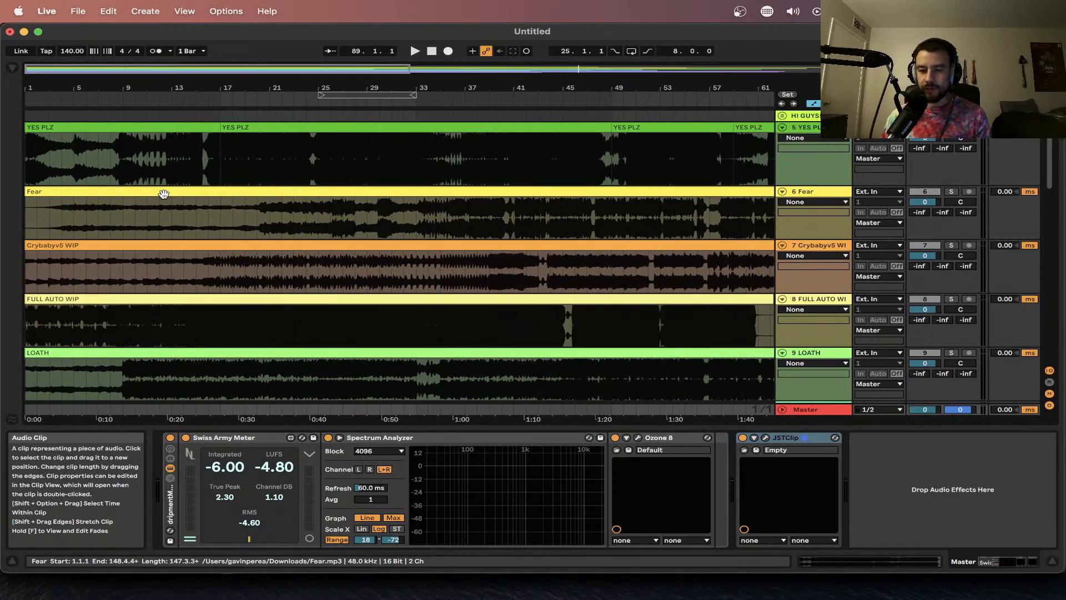
{"action": "scroll", "coordinate": [244, 169], "scroll_direction": "down", "scroll_amount": 3}
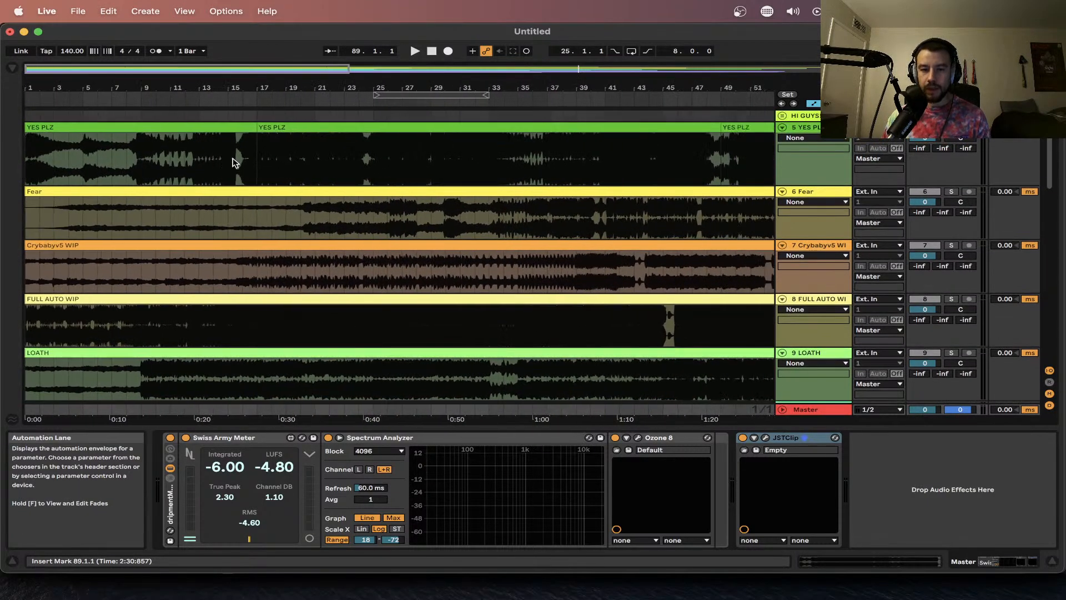
- Select the YES PLZ section between bars 49 and 59 and play its beginning
{"action": "left_click", "coordinate": [534, 129]}
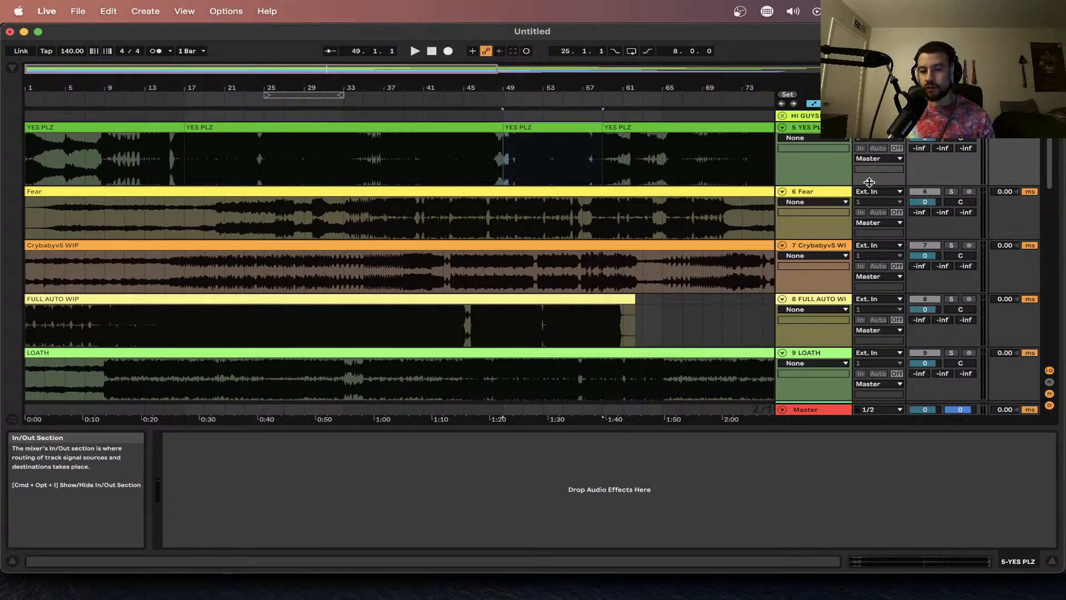
{"action": "scroll", "coordinate": [472, 156], "scroll_direction": "down", "scroll_amount": 2}
{"action": "scroll", "coordinate": [448, 141], "scroll_direction": "down", "scroll_amount": 2}
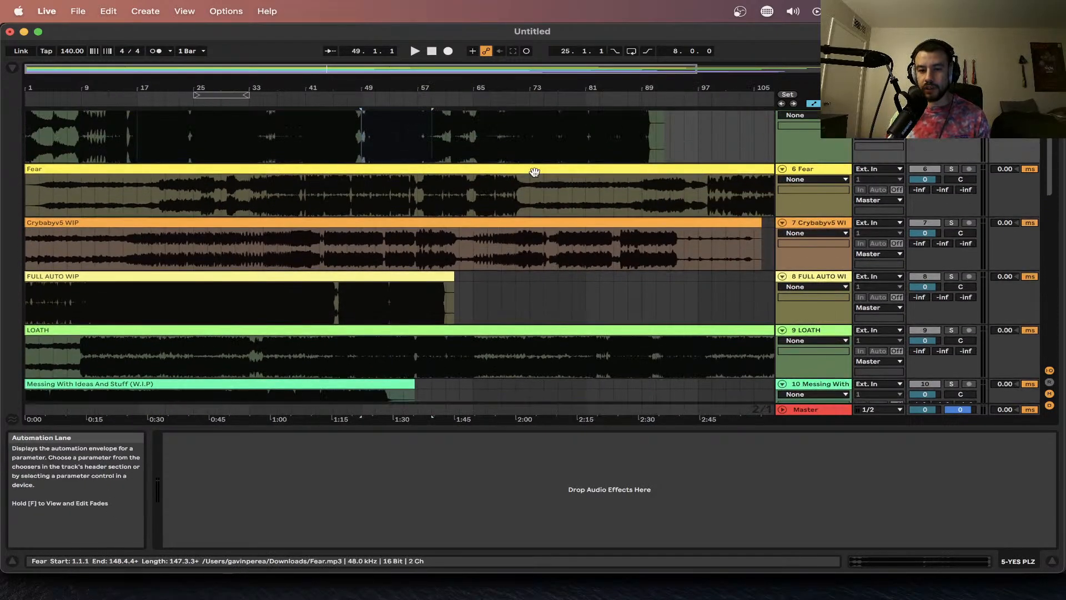
{"action": "scroll", "coordinate": [448, 141], "scroll_direction": "up", "scroll_amount": 8}
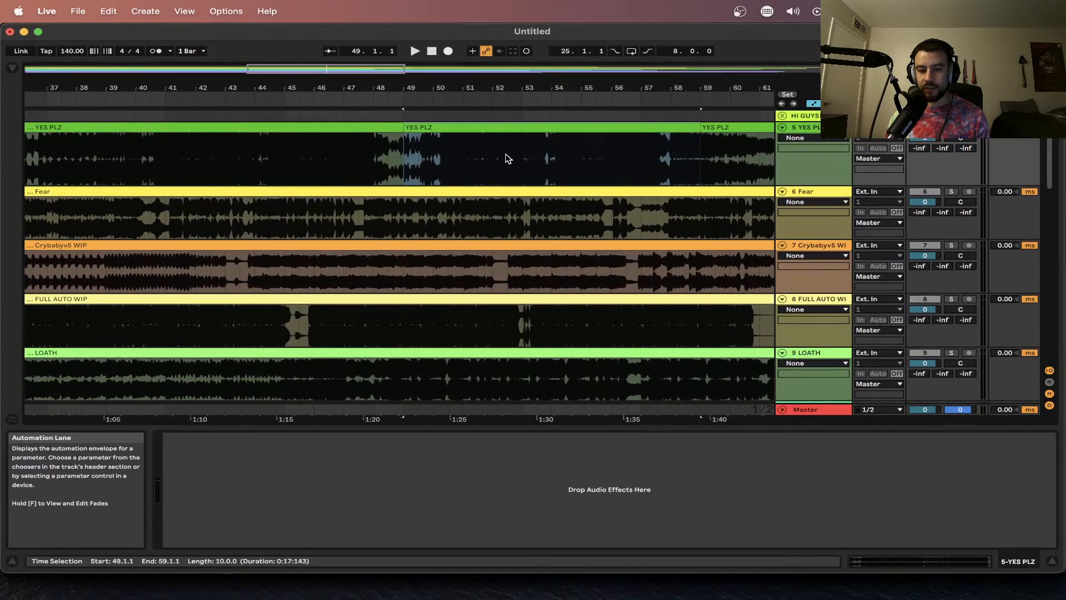
{"action": "key", "text": "space"}
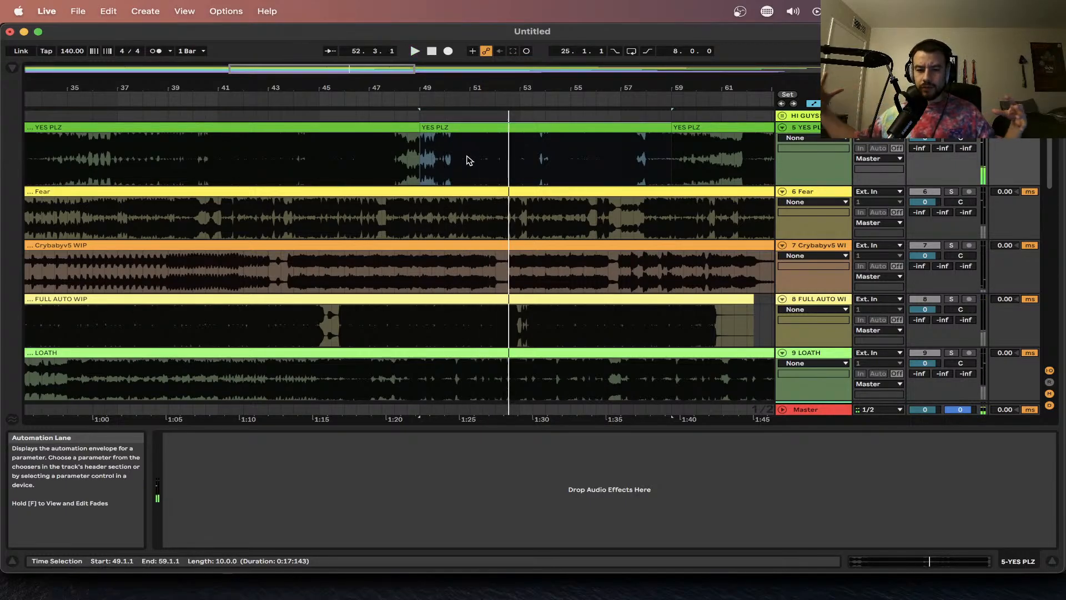
- Set the insert marker at 17.2.1, just after the split at bar 17 in YES PLZ, and play the drop from there
{"action": "scroll", "coordinate": [305, 147], "scroll_direction": "left", "scroll_amount": 5}
{"action": "scroll", "coordinate": [304, 148], "scroll_direction": "left", "scroll_amount": 8}
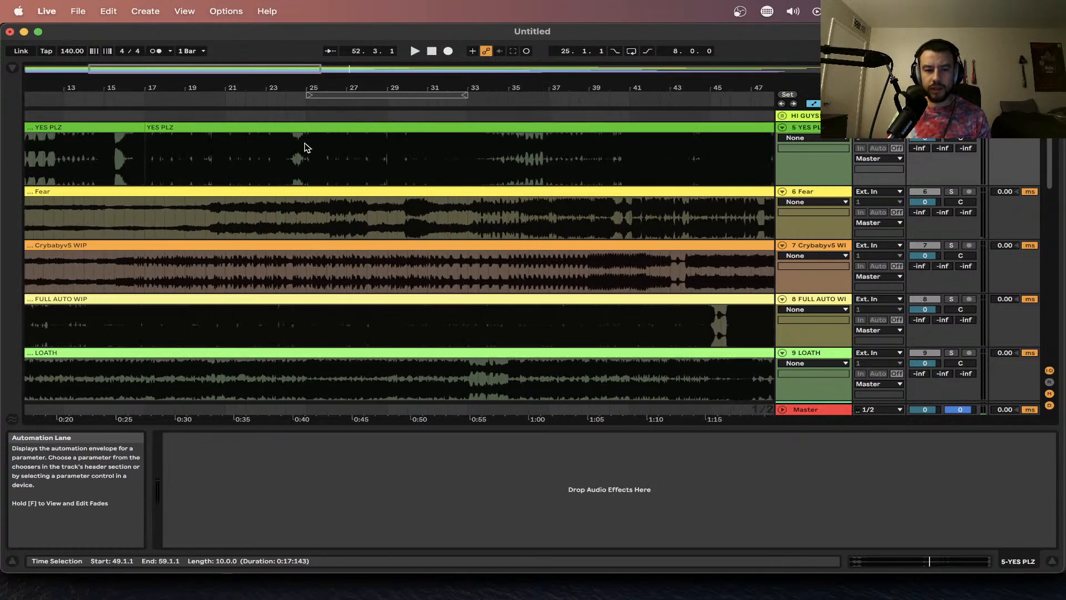
{"action": "scroll", "coordinate": [260, 153], "scroll_direction": "up", "scroll_amount": 5}
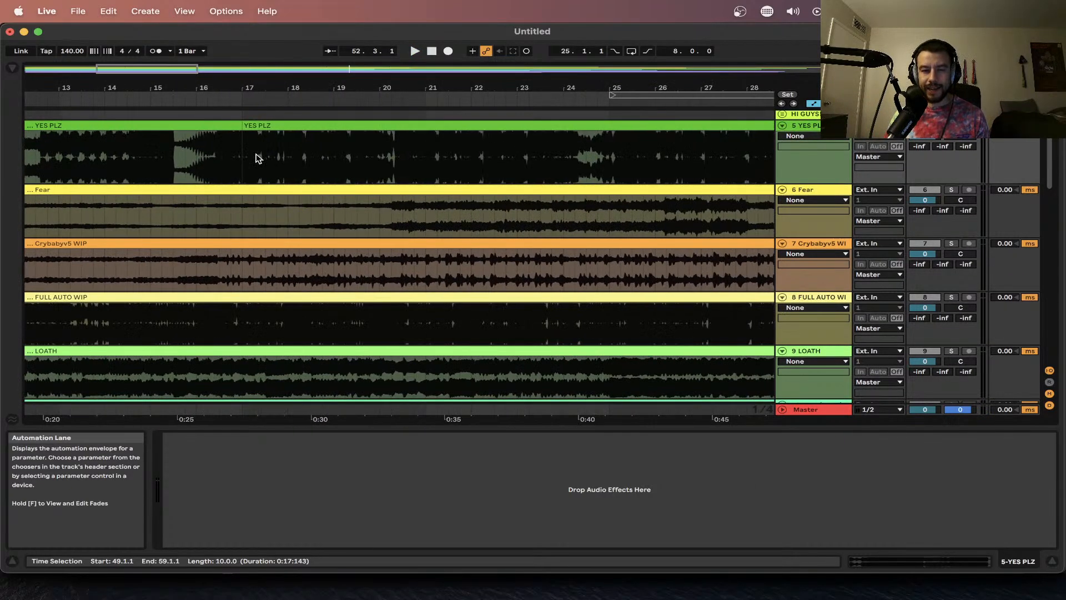
{"action": "left_click", "coordinate": [257, 155]}
{"action": "key", "text": "space"}
{"action": "scroll", "coordinate": [255, 155], "scroll_direction": "down", "scroll_amount": 3}
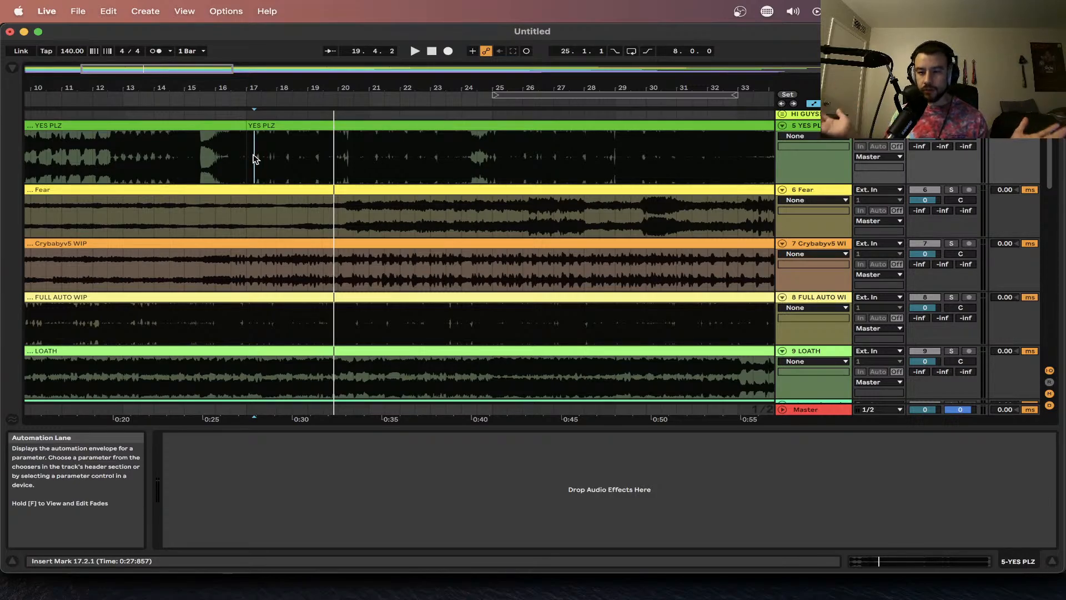
- Examine YES PLZ from the intro through the first drop, highlight the drop's opening bars and set the insert marker at bar 29
{"action": "scroll", "coordinate": [283, 162], "scroll_direction": "left", "scroll_amount": 5}
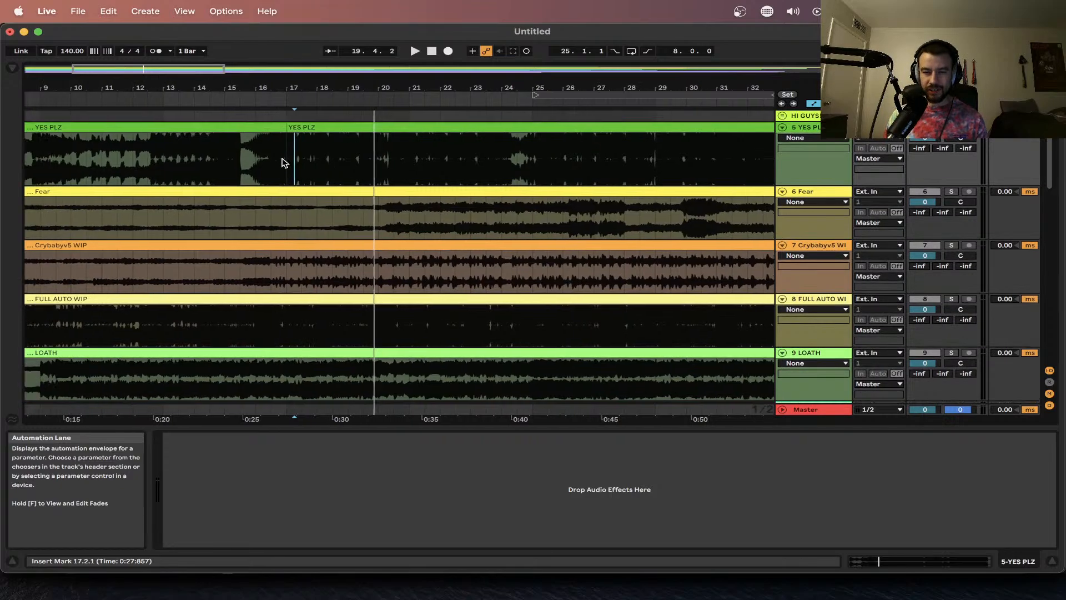
{"action": "scroll", "coordinate": [282, 158], "scroll_direction": "down", "scroll_amount": 2}
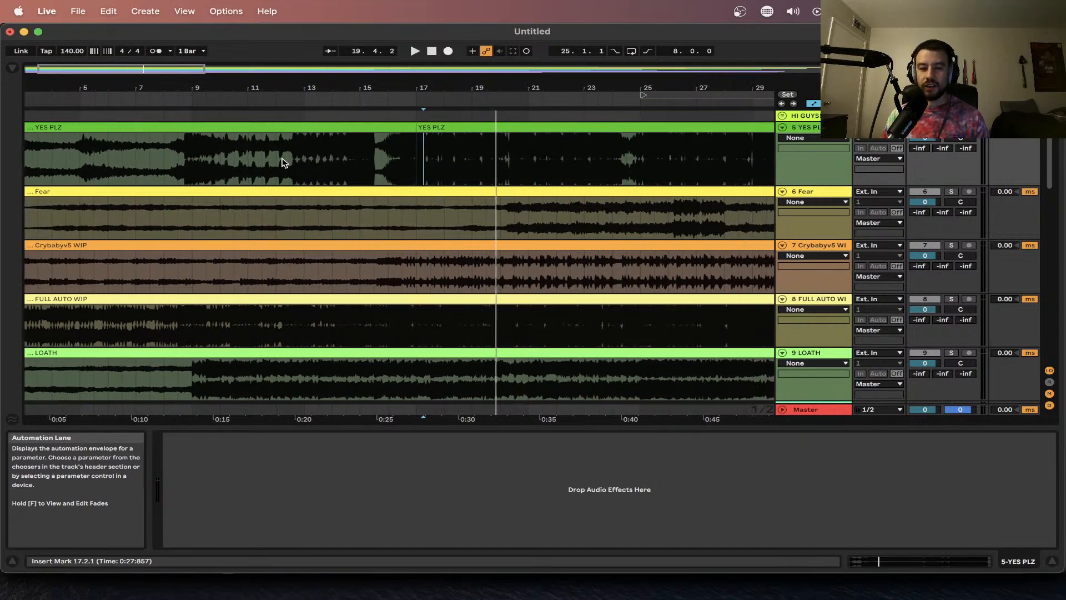
{"action": "scroll", "coordinate": [418, 178], "scroll_direction": "down", "scroll_amount": 3}
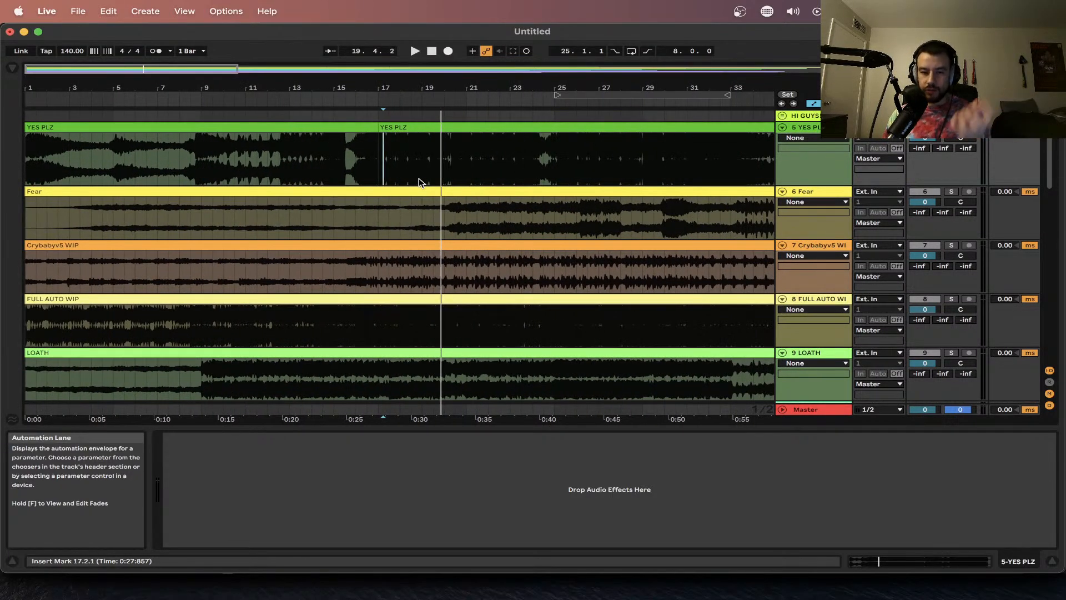
{"action": "scroll", "coordinate": [418, 177], "scroll_direction": "down", "scroll_amount": 3}
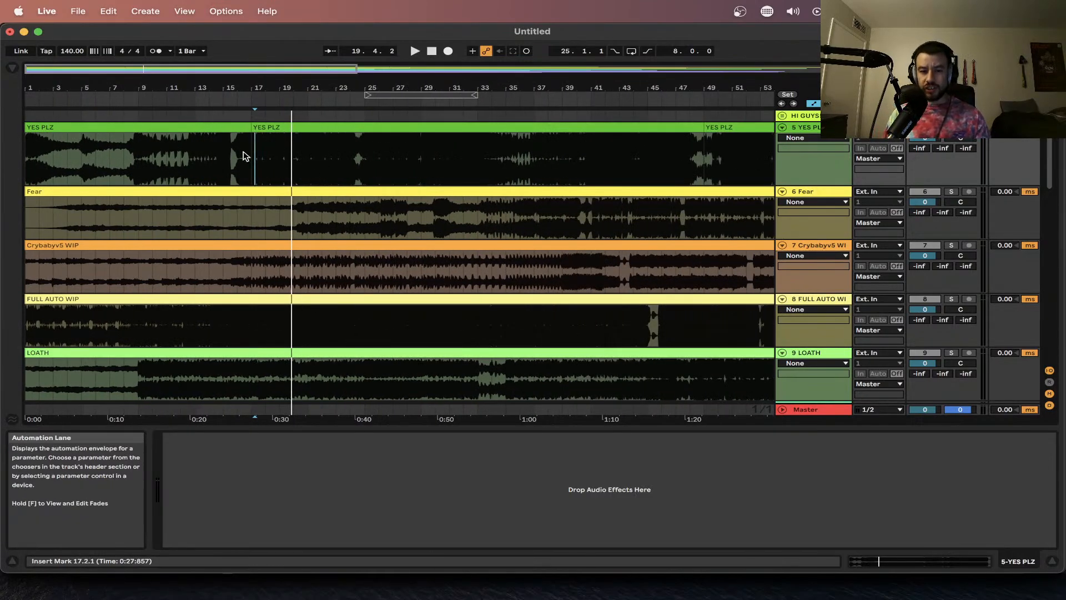
{"action": "left_click_drag", "start_coordinate": [243, 155], "coordinate": [418, 162]}
{"action": "left_click", "coordinate": [418, 162]}
{"action": "scroll", "coordinate": [419, 164], "scroll_direction": "down", "scroll_amount": 2}
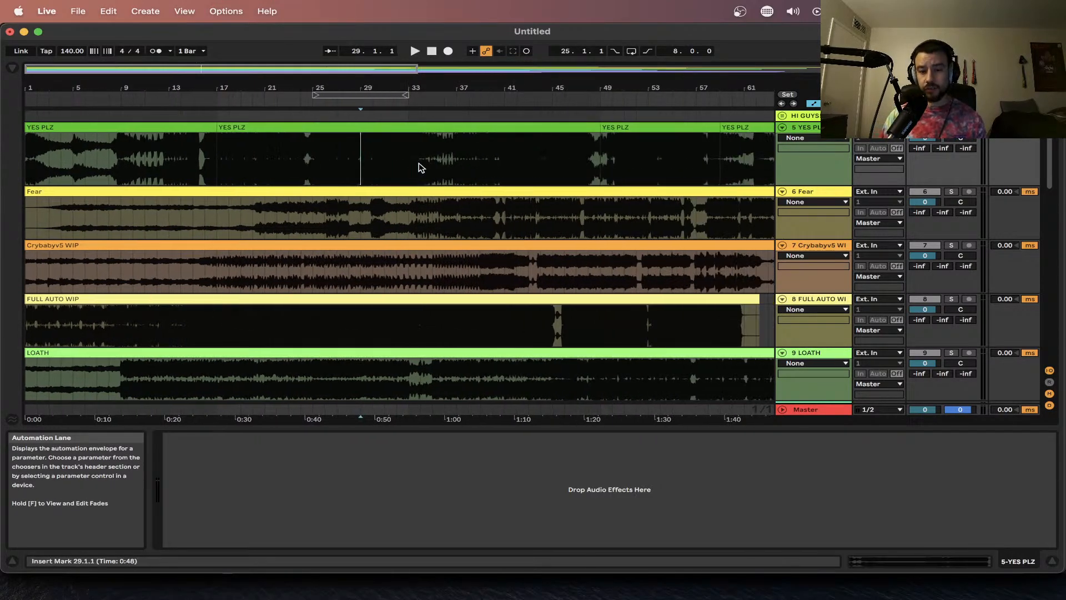
{"action": "scroll", "coordinate": [418, 168], "scroll_direction": "down", "scroll_amount": 1}
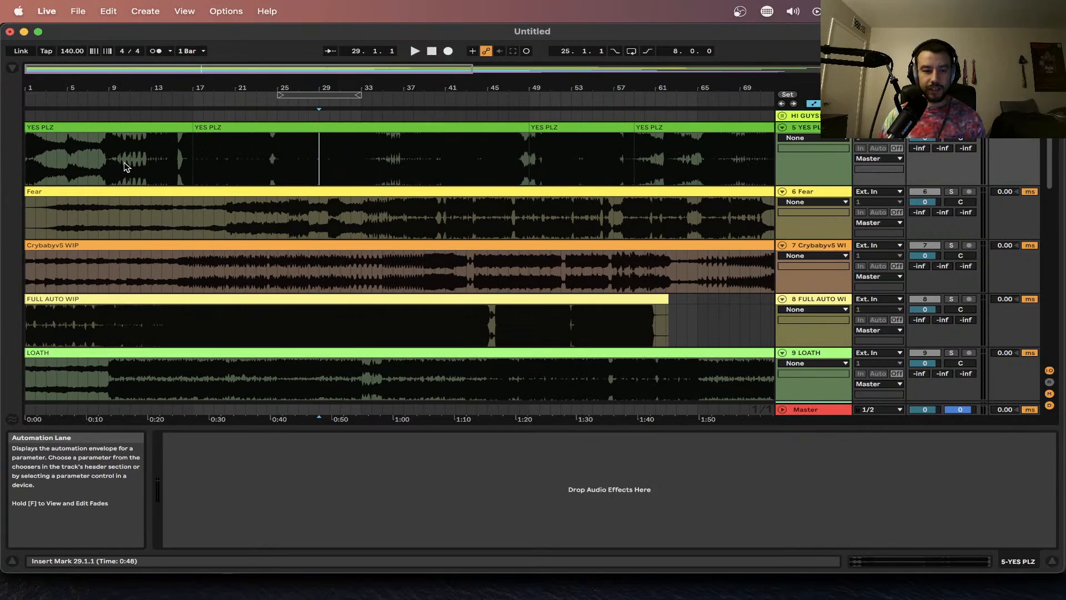
- Play the YES PLZ intro from 8.3.1 to hear its transition into bar 9
{"action": "scroll", "coordinate": [125, 163], "scroll_direction": "up", "scroll_amount": 3}
{"action": "left_click", "coordinate": [174, 169]}
{"action": "scroll", "coordinate": [173, 169], "scroll_direction": "up", "scroll_amount": 3}
{"action": "scroll", "coordinate": [173, 169], "scroll_direction": "left", "scroll_amount": 2}
{"action": "key", "text": "space"}
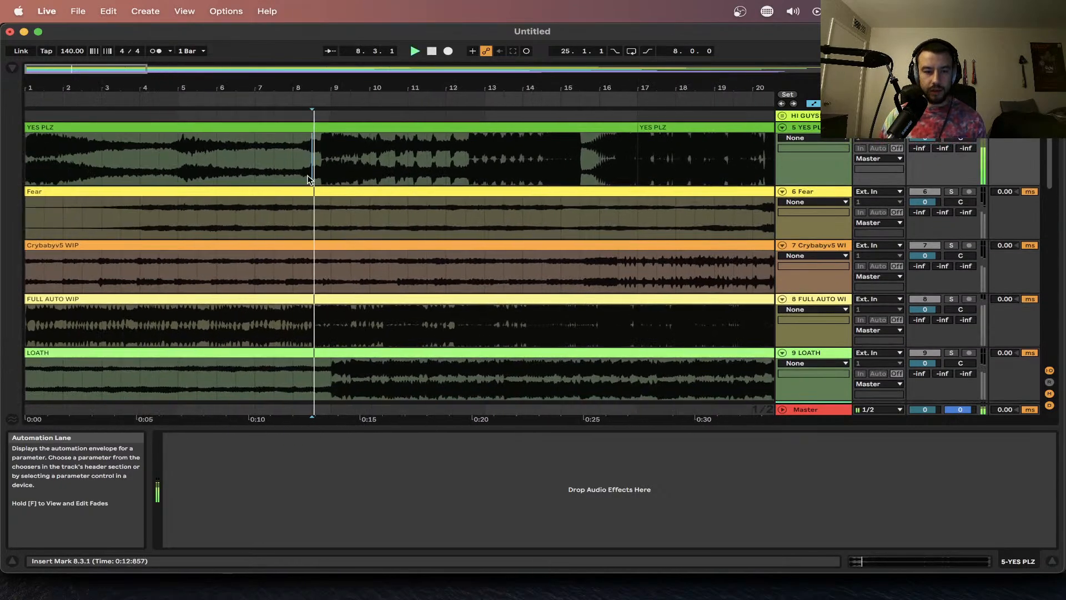
{"action": "scroll", "coordinate": [258, 166], "scroll_direction": "down", "scroll_amount": 2}
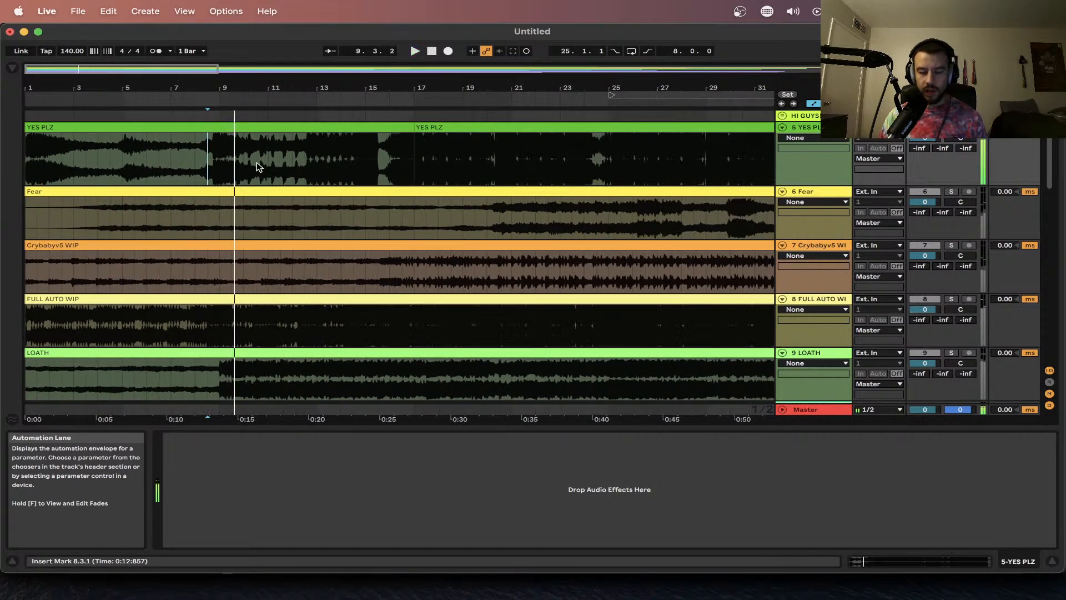
- Select the YES PLZ intro section from bar 1 to 17 and set the insert marker at bar 5
{"action": "left_click", "coordinate": [56, 127]}
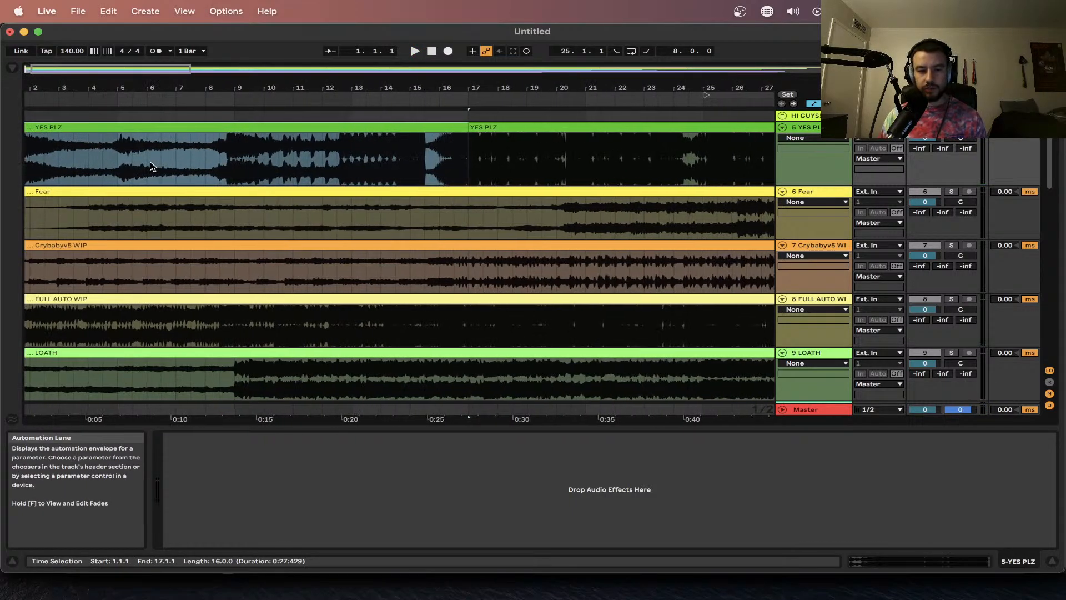
{"action": "scroll", "coordinate": [153, 167], "scroll_direction": "up", "scroll_amount": 2}
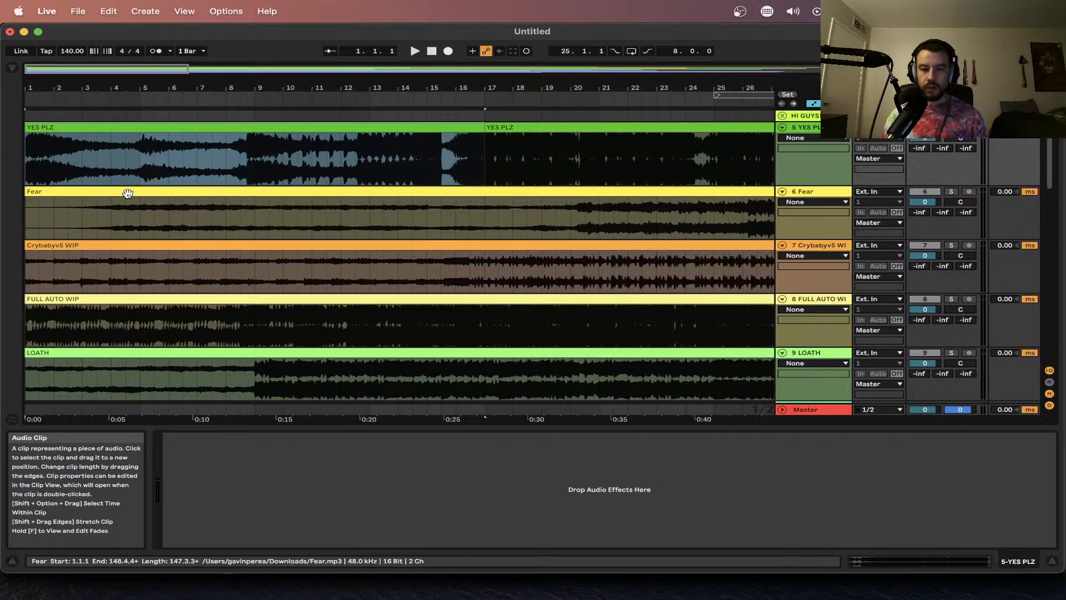
{"action": "left_click", "coordinate": [254, 157]}
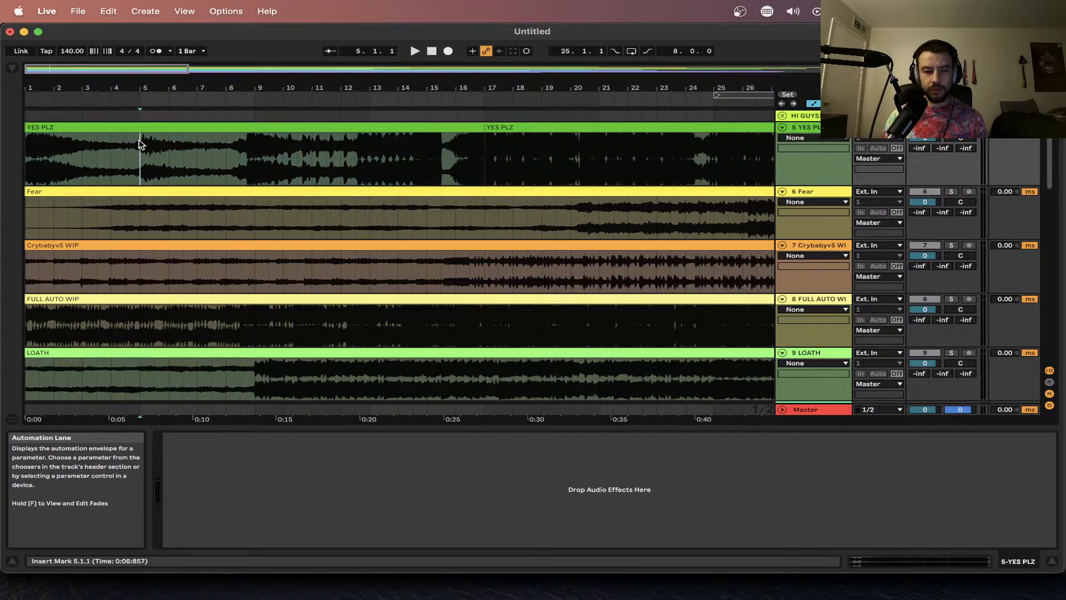
- Review the drop following bar 17 in YES PLZ and select the section from bar 49 to 59
{"action": "scroll", "coordinate": [460, 169], "scroll_direction": "right", "scroll_amount": 10}
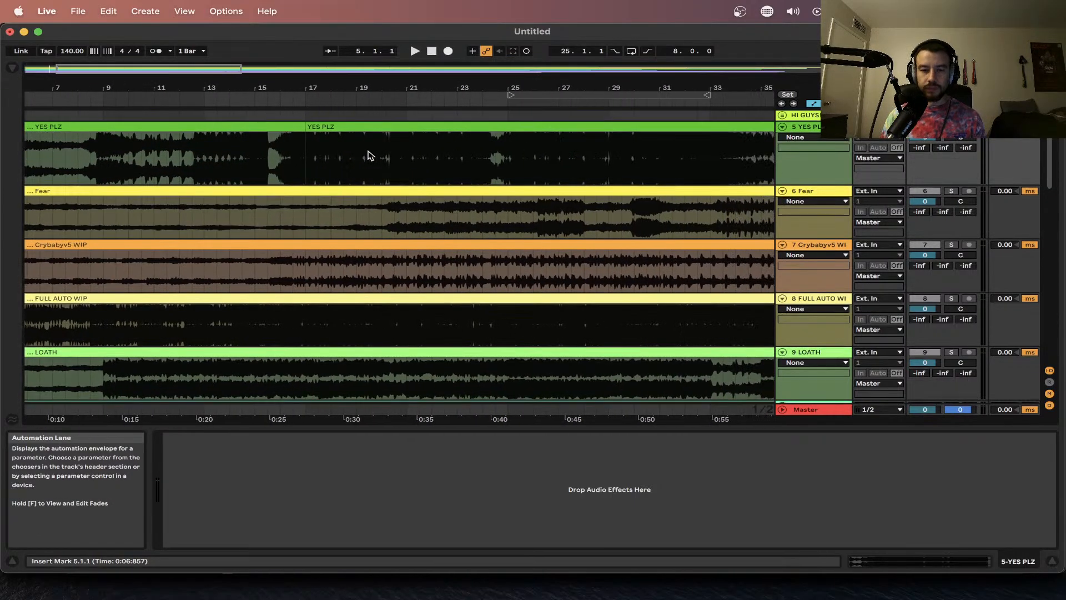
{"action": "scroll", "coordinate": [355, 163], "scroll_direction": "right", "scroll_amount": 10}
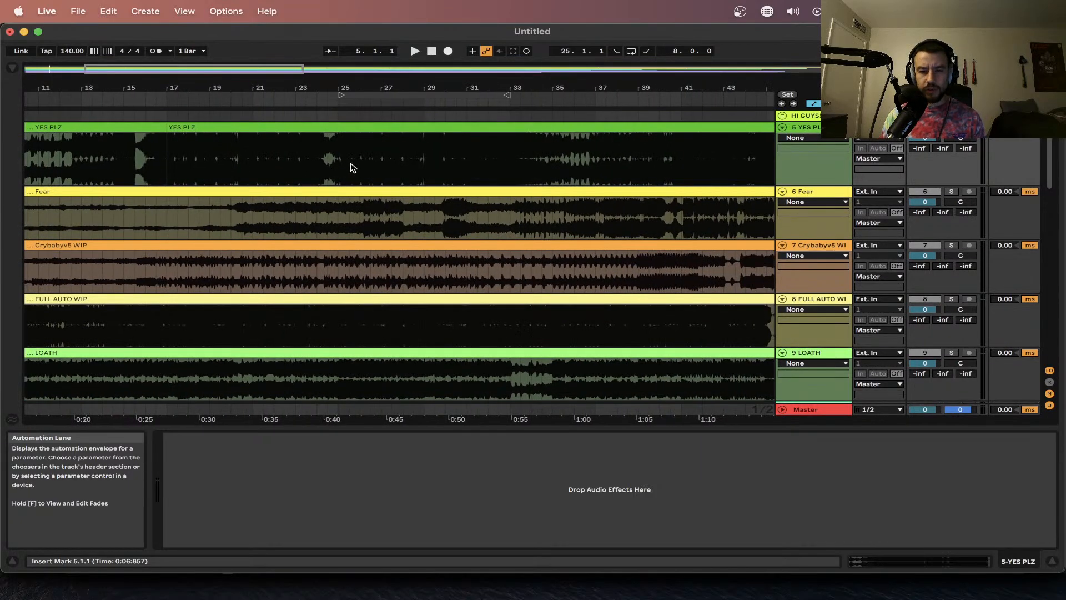
{"action": "scroll", "coordinate": [364, 162], "scroll_direction": "down", "scroll_amount": 10}
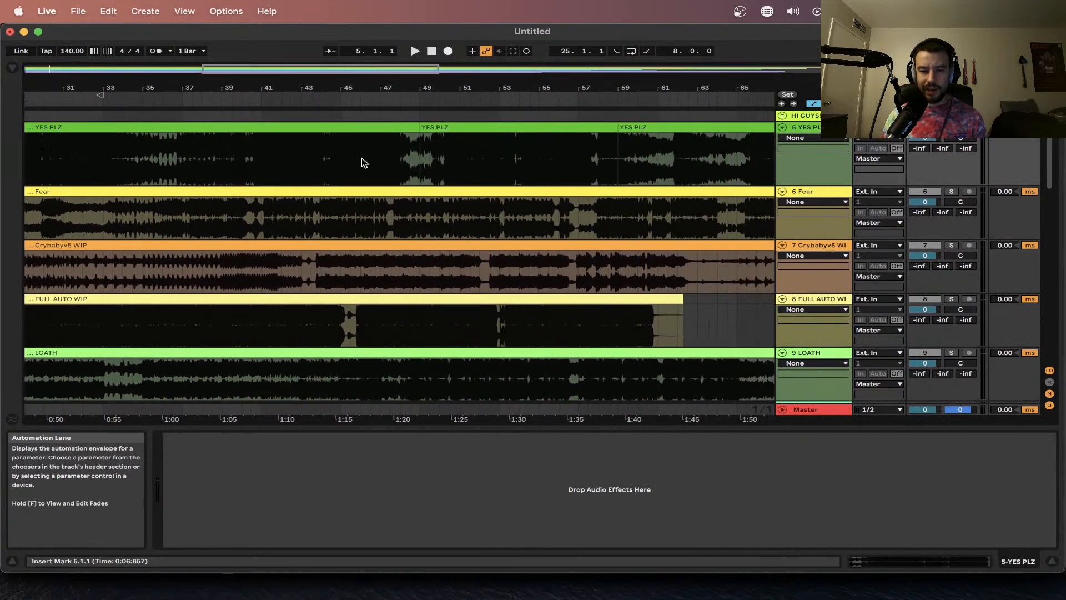
{"action": "left_click", "coordinate": [485, 127]}
{"action": "scroll", "coordinate": [484, 127], "scroll_direction": "down", "scroll_amount": 4}
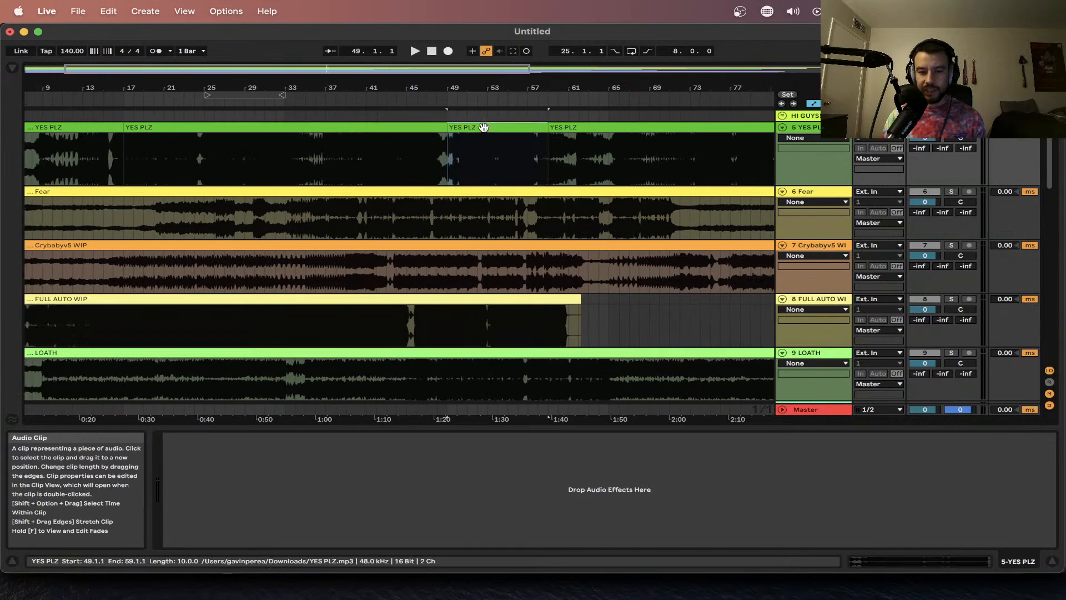
- Examine the whole YES PLZ arrangement from its start to its ending alongside the other submitted tracks
{"action": "scroll", "coordinate": [483, 128], "scroll_direction": "right", "scroll_amount": 8}
{"action": "scroll", "coordinate": [483, 127], "scroll_direction": "down", "scroll_amount": 4}
{"action": "scroll", "coordinate": [482, 127], "scroll_direction": "left", "scroll_amount": 3}
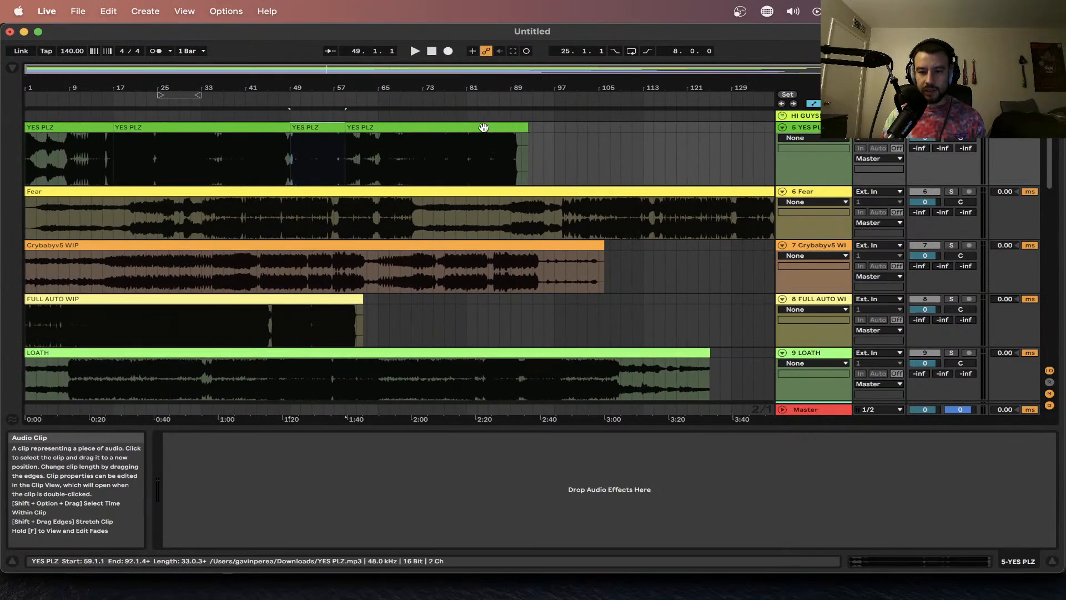
{"action": "scroll", "coordinate": [322, 153], "scroll_direction": "down", "scroll_amount": 1}
{"action": "scroll", "coordinate": [228, 141], "scroll_direction": "up", "scroll_amount": 4}
{"action": "scroll", "coordinate": [228, 141], "scroll_direction": "left", "scroll_amount": 4}
{"action": "scroll", "coordinate": [228, 141], "scroll_direction": "up", "scroll_amount": 1}
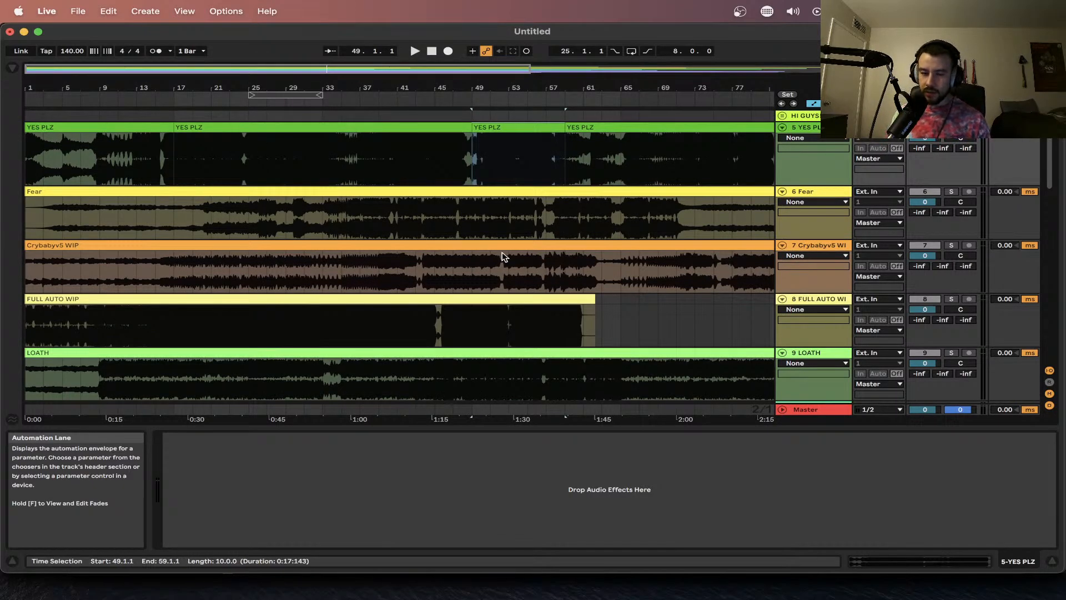
{"action": "scroll", "coordinate": [503, 256], "scroll_direction": "down", "scroll_amount": 3}
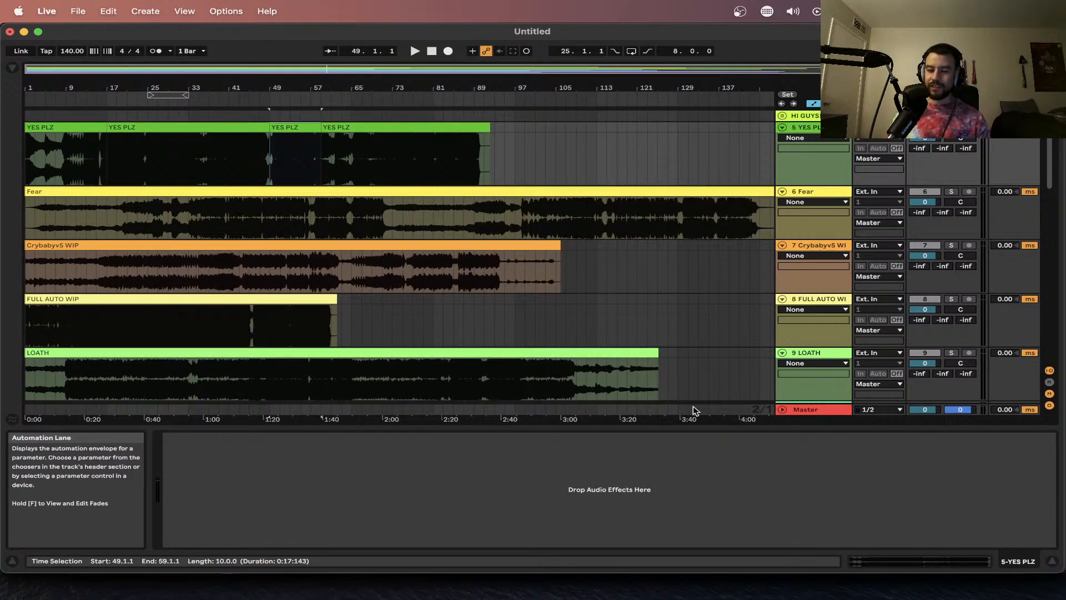
- Switch to Discord, look up the next submission, Fear, in the live-wip-feedback channel, and return to Ableton Live
{"action": "key", "text": "super+Tab"}
{"action": "key", "text": "super+Tab"}
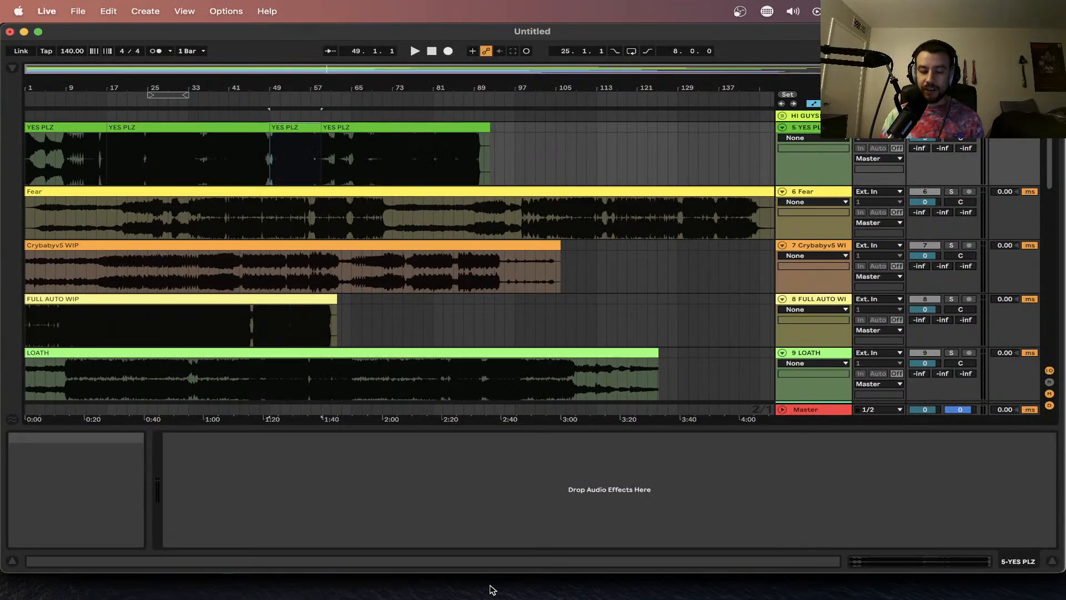
{"action": "left_click", "coordinate": [538, 584]}
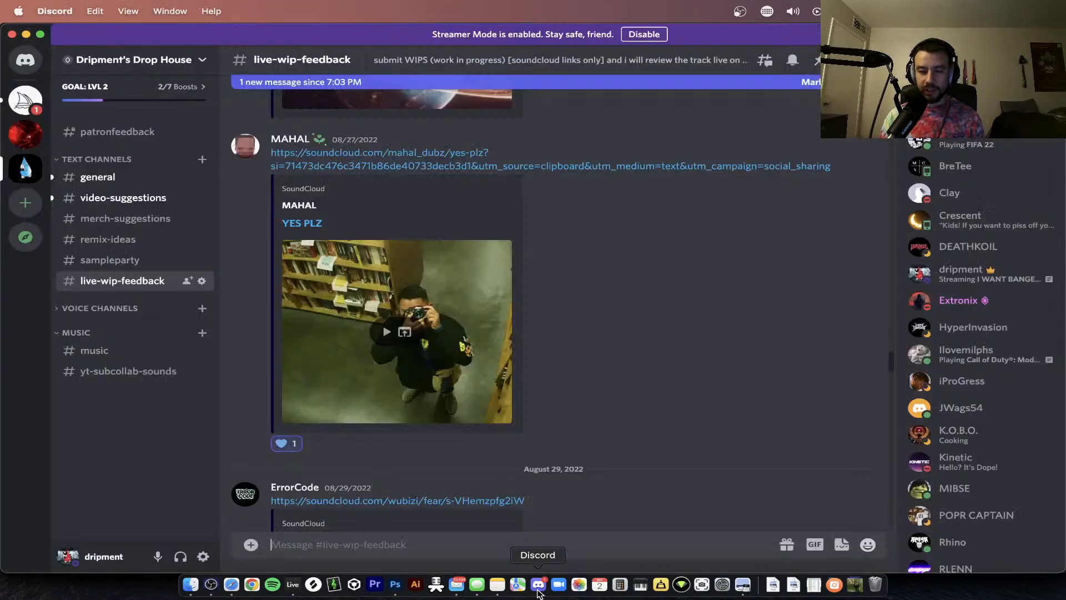
{"action": "scroll", "coordinate": [571, 424], "scroll_direction": "down", "scroll_amount": 5}
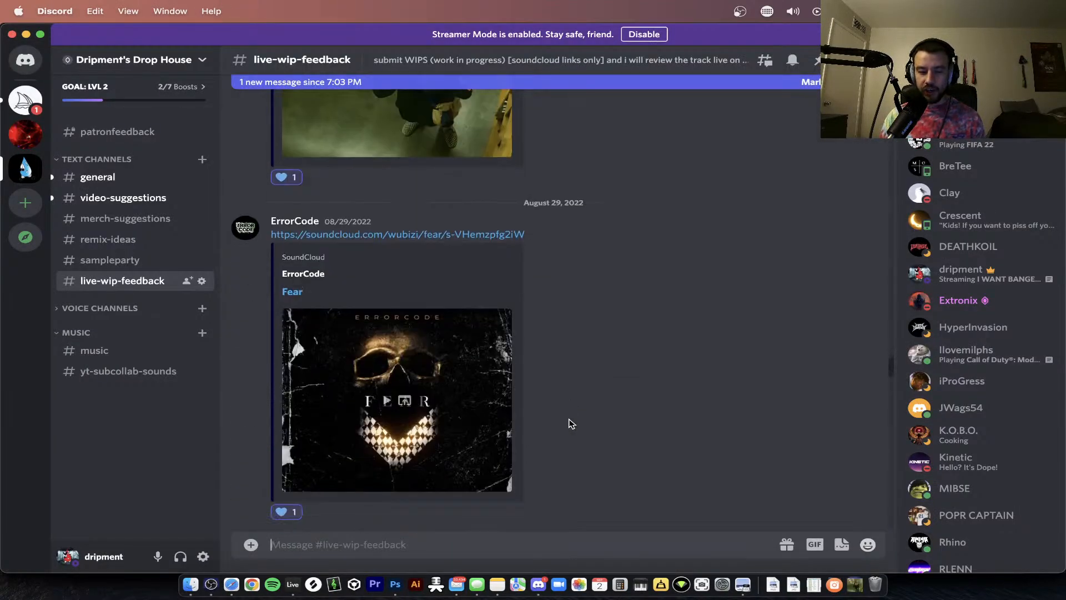
{"action": "key", "text": "super+Tab"}
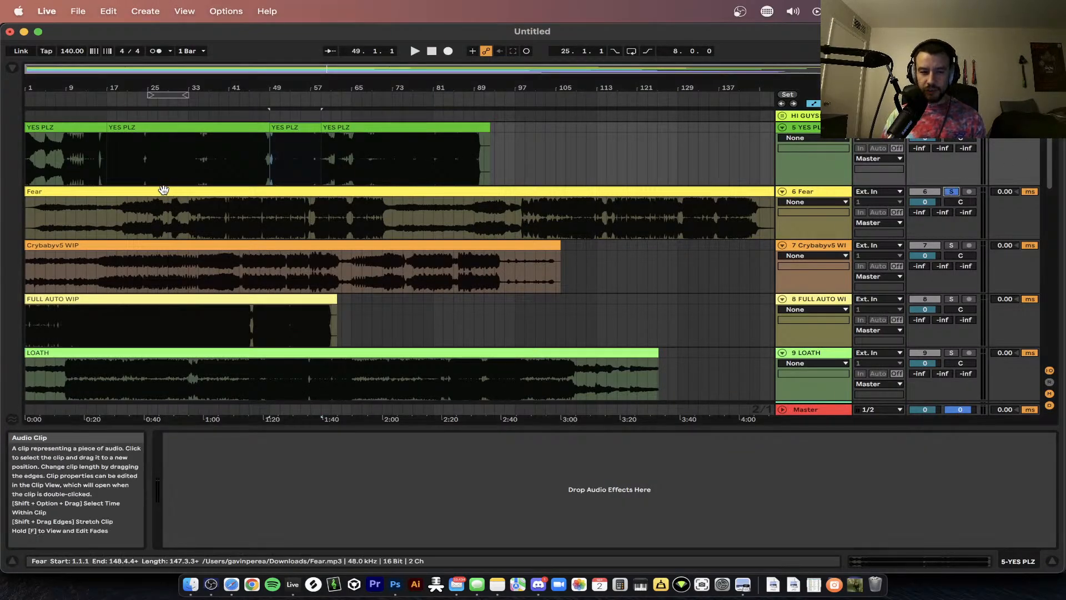
- Select the whole Fear clip and play it from bar 1
{"action": "left_click", "coordinate": [163, 193]}
{"action": "scroll", "coordinate": [83, 216], "scroll_direction": "up", "scroll_amount": 5}
{"action": "scroll", "coordinate": [82, 216], "scroll_direction": "left", "scroll_amount": 2}
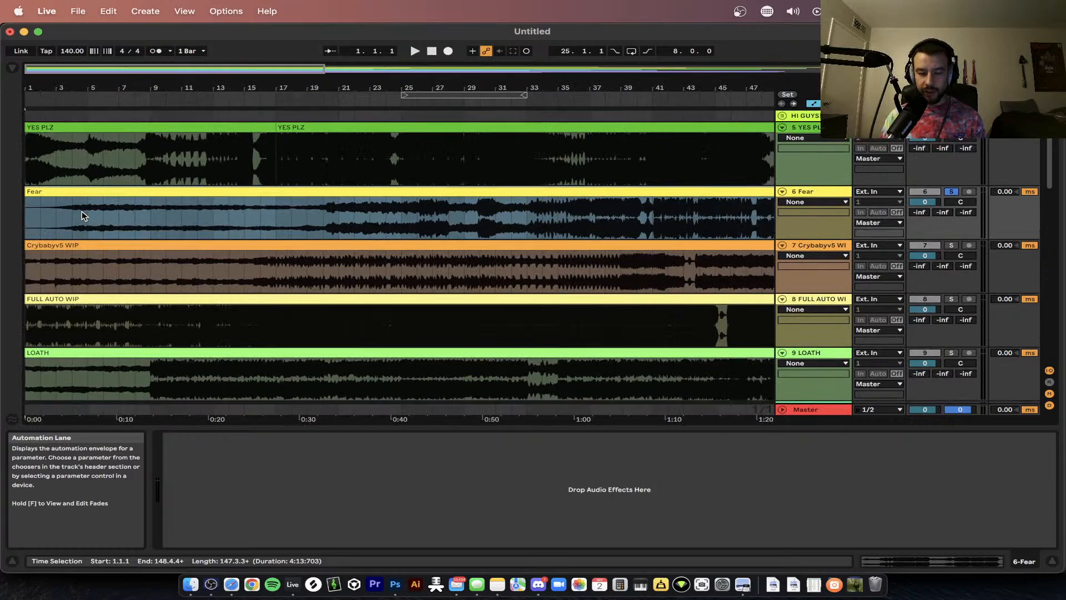
{"action": "key", "text": "space"}
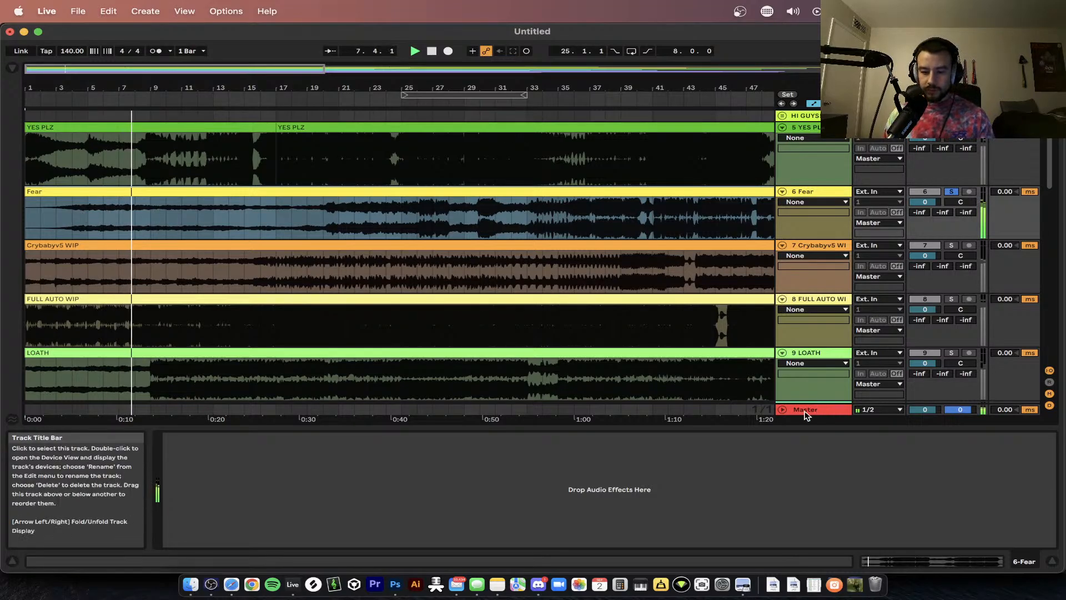
- Show the Master track's devices, open the Ozone 8 Imager and move its window clear of the Fear waveform
{"action": "left_click", "coordinate": [806, 411]}
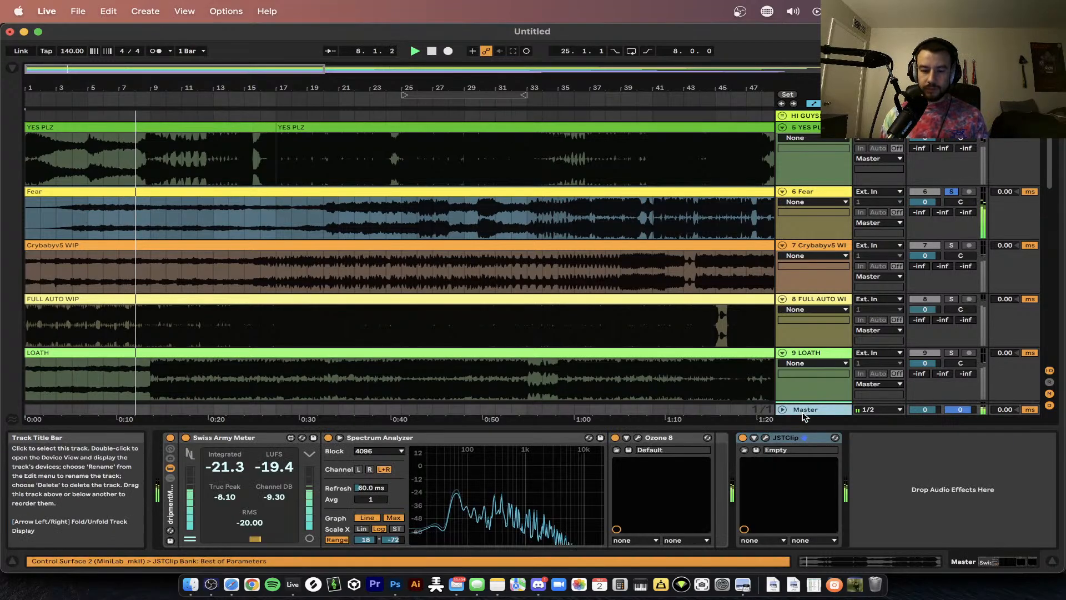
{"action": "left_click", "coordinate": [638, 438]}
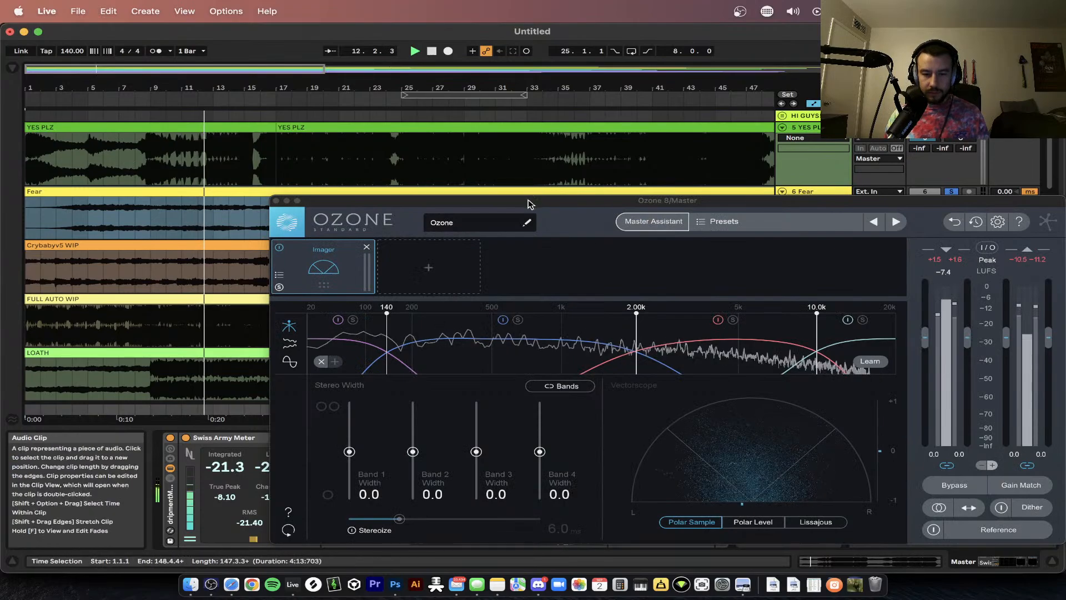
{"action": "left_click_drag", "start_coordinate": [524, 203], "coordinate": [603, 206]}
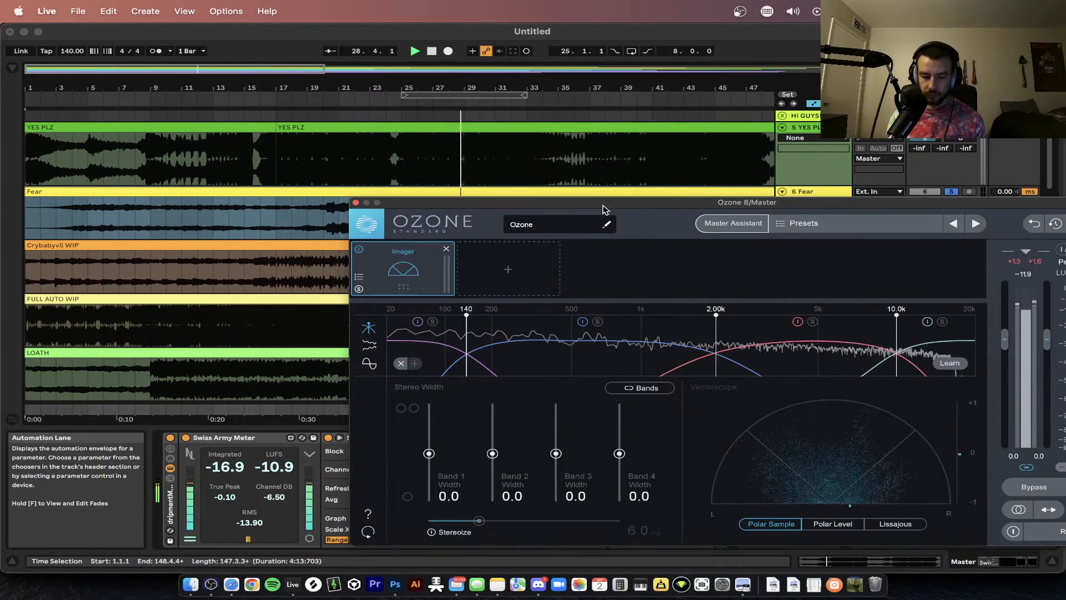
{"action": "left_click_drag", "start_coordinate": [603, 206], "coordinate": [592, 308]}
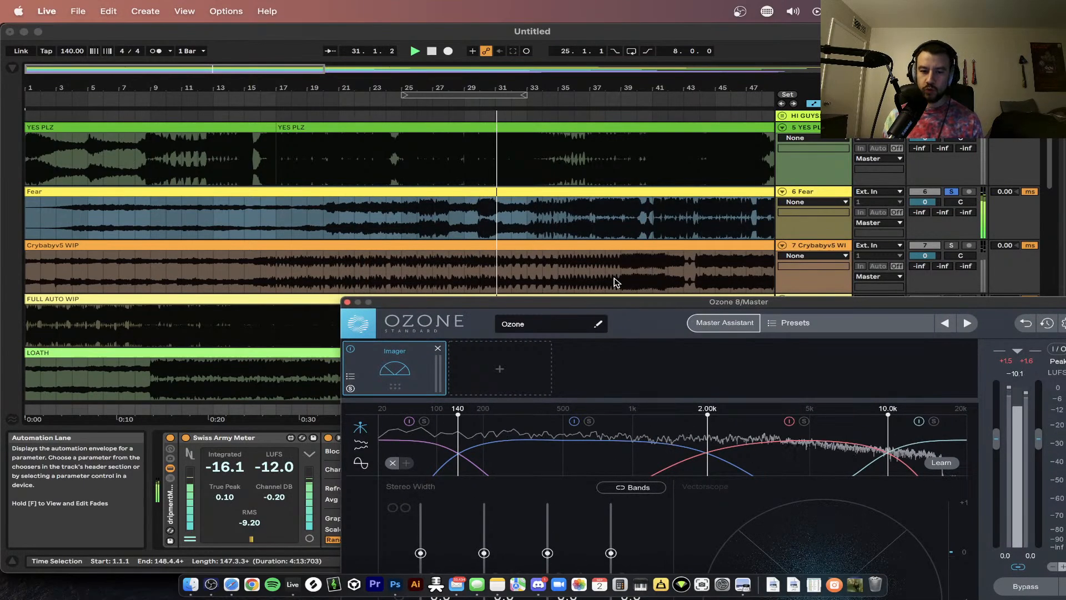
- Follow Fear's playback from about bar 31 to 68, comparing its waveform with the stereo image in Ozone 8
{"action": "scroll", "coordinate": [610, 267], "scroll_direction": "right", "scroll_amount": 10}
{"action": "scroll", "coordinate": [617, 282], "scroll_direction": "right", "scroll_amount": 3}
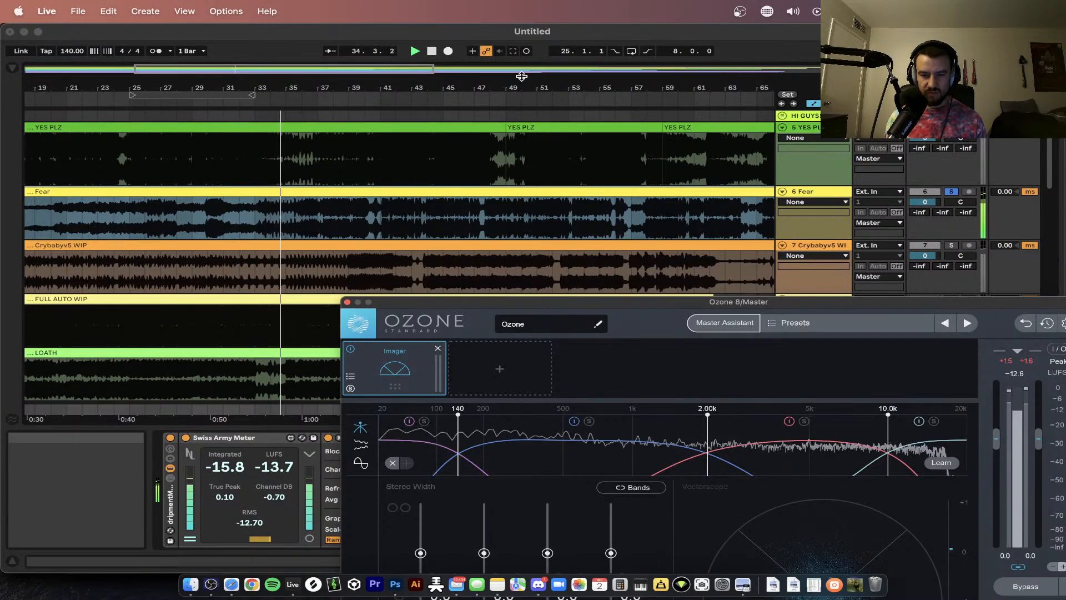
{"action": "scroll", "coordinate": [422, 155], "scroll_direction": "left", "scroll_amount": 3}
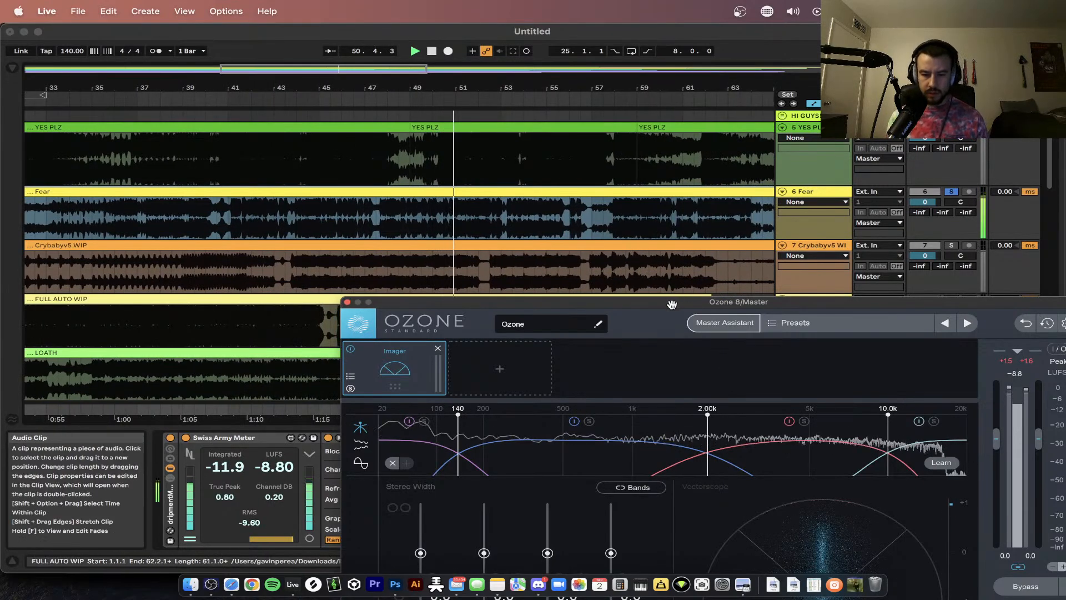
{"action": "left_click_drag", "start_coordinate": [674, 307], "coordinate": [657, 207]}
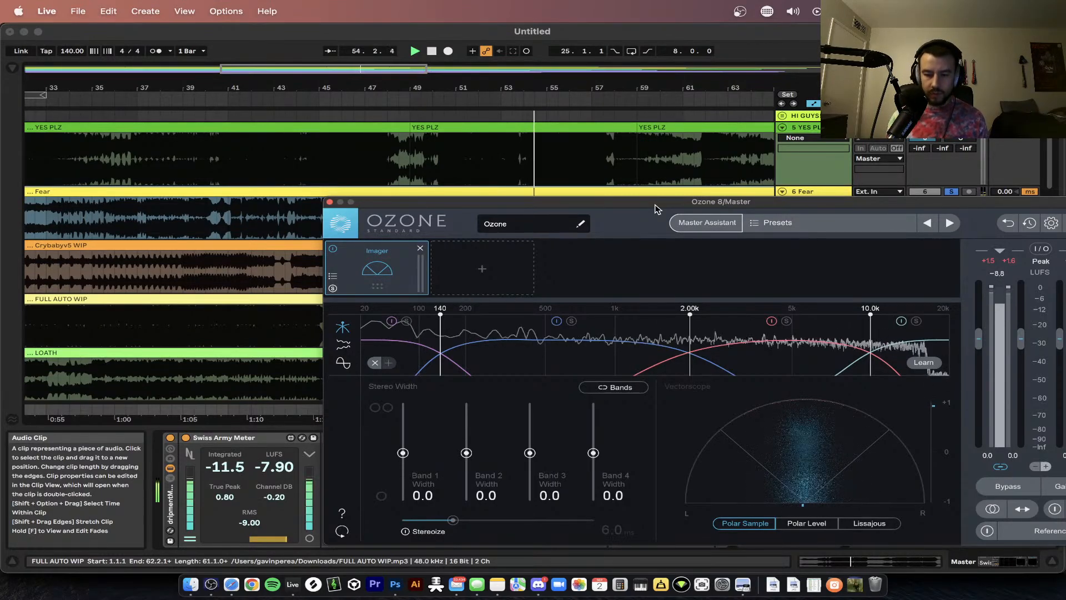
{"action": "scroll", "coordinate": [588, 166], "scroll_direction": "down", "scroll_amount": 2}
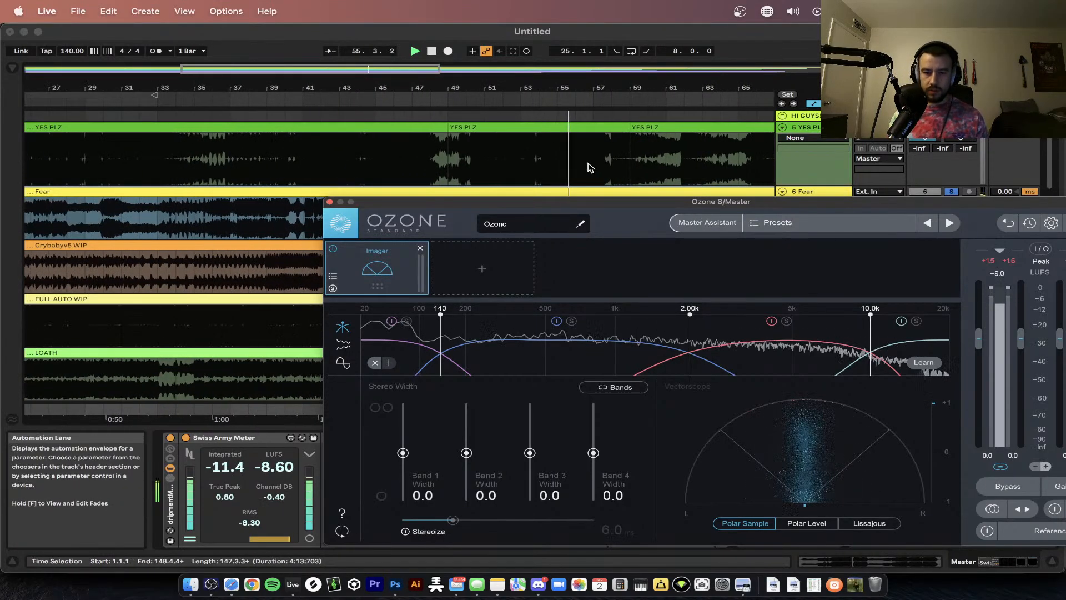
{"action": "scroll", "coordinate": [587, 167], "scroll_direction": "down", "scroll_amount": 1}
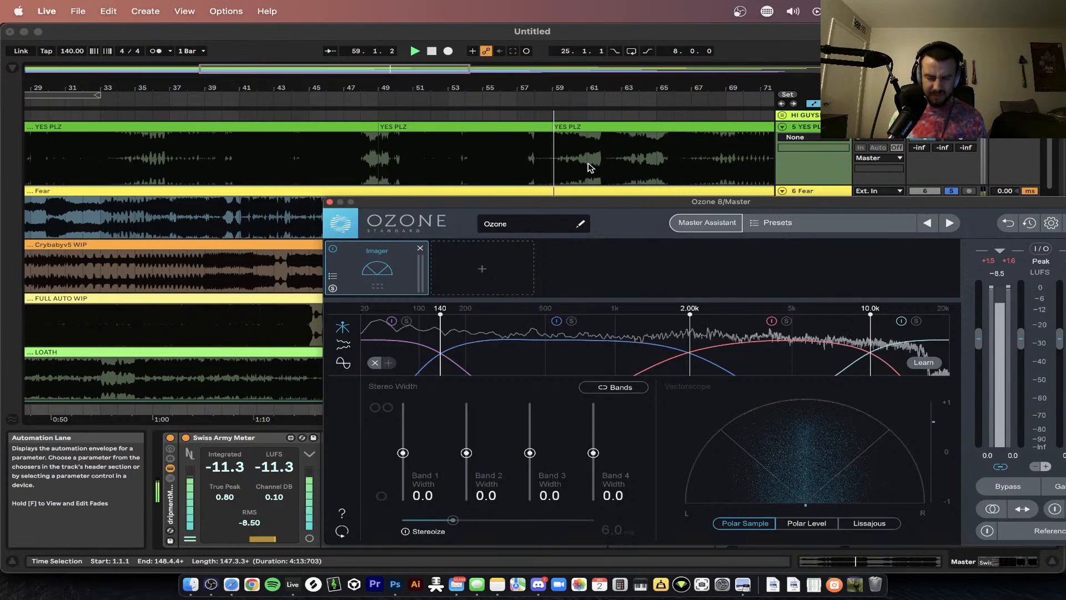
{"action": "scroll", "coordinate": [588, 167], "scroll_direction": "right", "scroll_amount": 1}
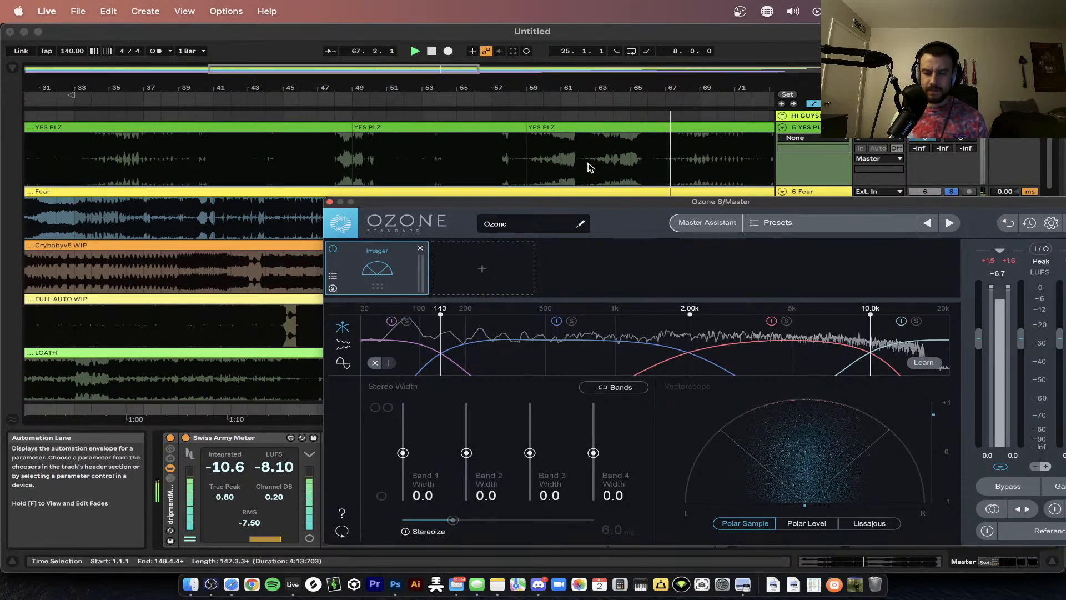
{"action": "scroll", "coordinate": [588, 164], "scroll_direction": "down", "scroll_amount": 3}
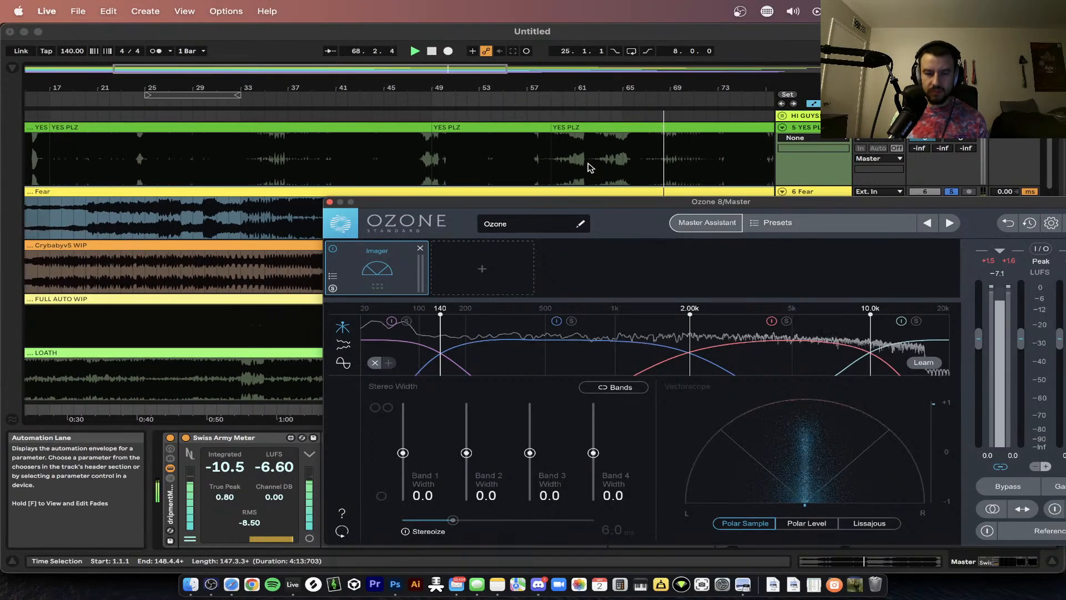
- Move the Ozone 8 window lower and fold the YES PLZ track to uncover Fear
{"action": "scroll", "coordinate": [590, 167], "scroll_direction": "down", "scroll_amount": 2}
{"action": "left_click_drag", "start_coordinate": [571, 207], "coordinate": [575, 242]}
{"action": "left_click", "coordinate": [782, 128]}
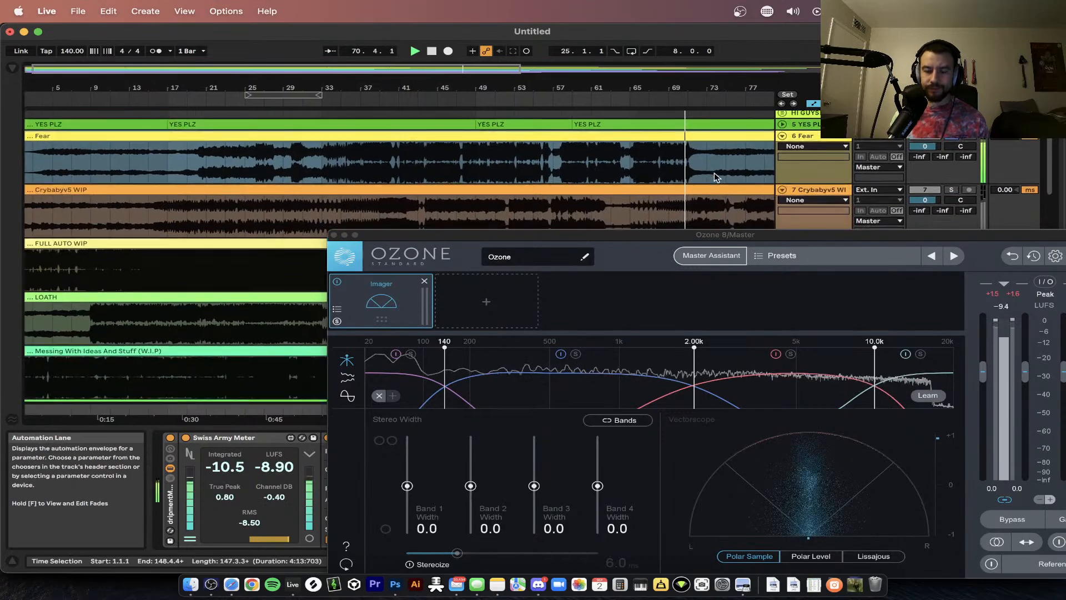
- Split the Fear clip into sections at bars 57, 71, 33 and 47
{"action": "scroll", "coordinate": [714, 173], "scroll_direction": "down", "scroll_amount": 1}
{"action": "left_click", "coordinate": [555, 165]}
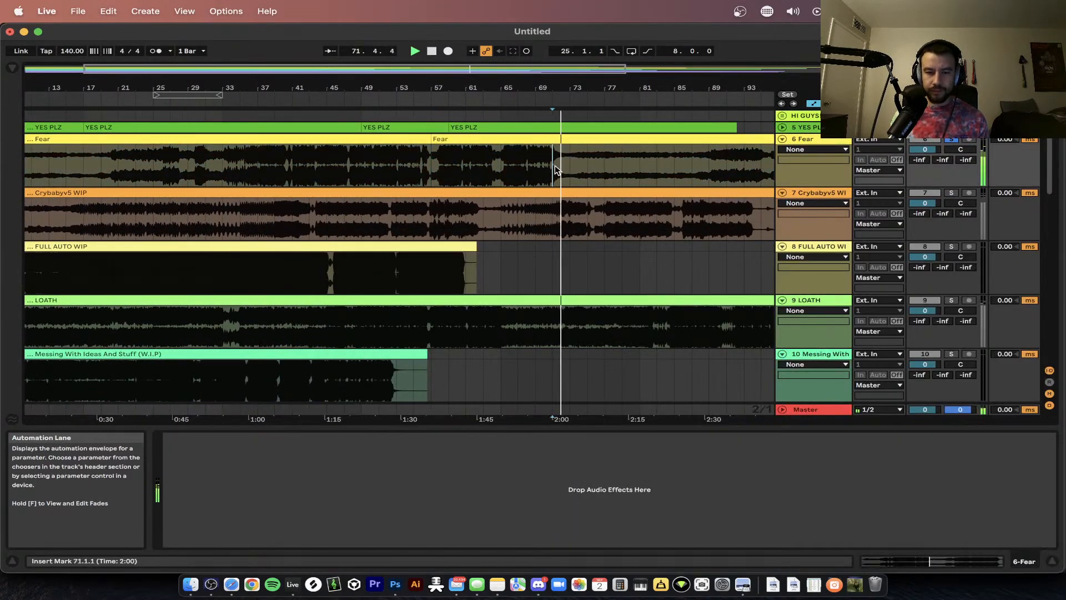
{"action": "key", "text": "super+e"}
{"action": "left_click", "coordinate": [222, 164]}
{"action": "key", "text": "super+e"}
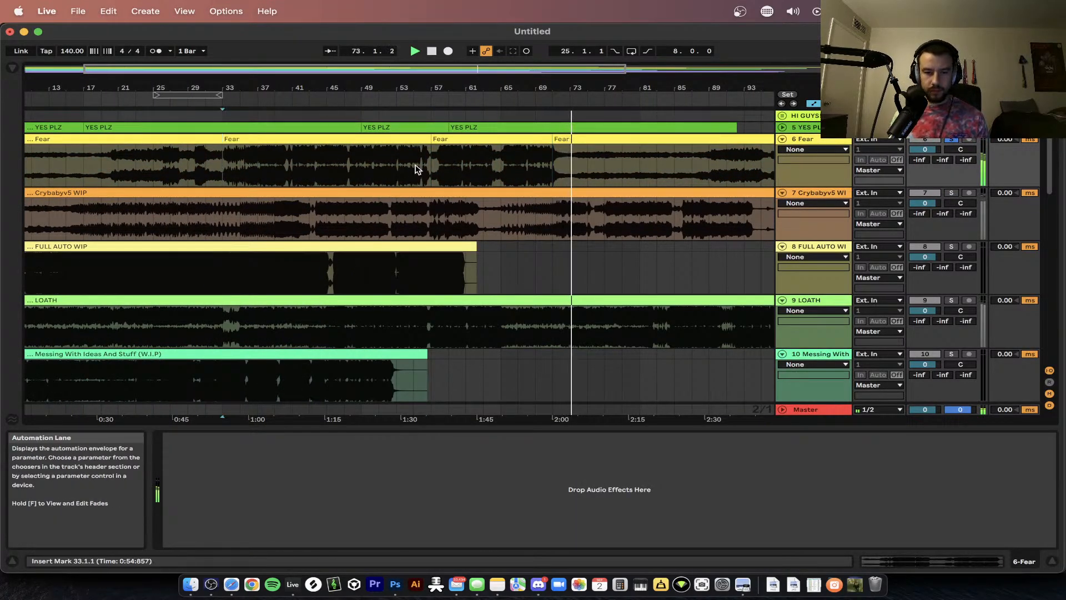
{"action": "left_click", "coordinate": [338, 166]}
{"action": "key", "text": "super+e"}
{"action": "scroll", "coordinate": [401, 177], "scroll_direction": "down", "scroll_amount": 3}
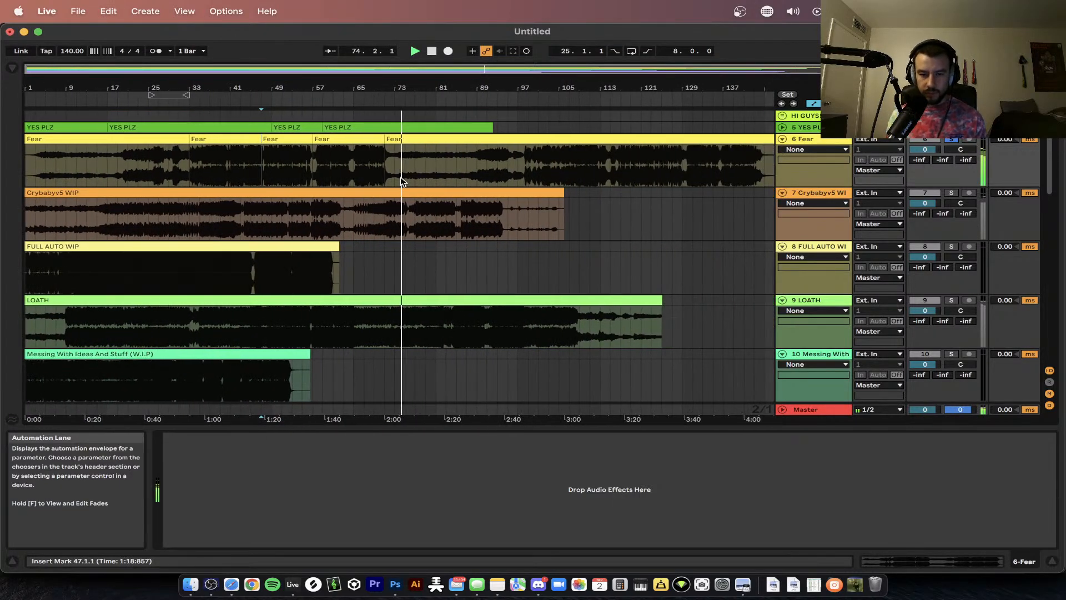
- Bring back the Master's Ozone 8 window, place it just below the Fear track and listen through to the ending
{"action": "left_click", "coordinate": [806, 410]}
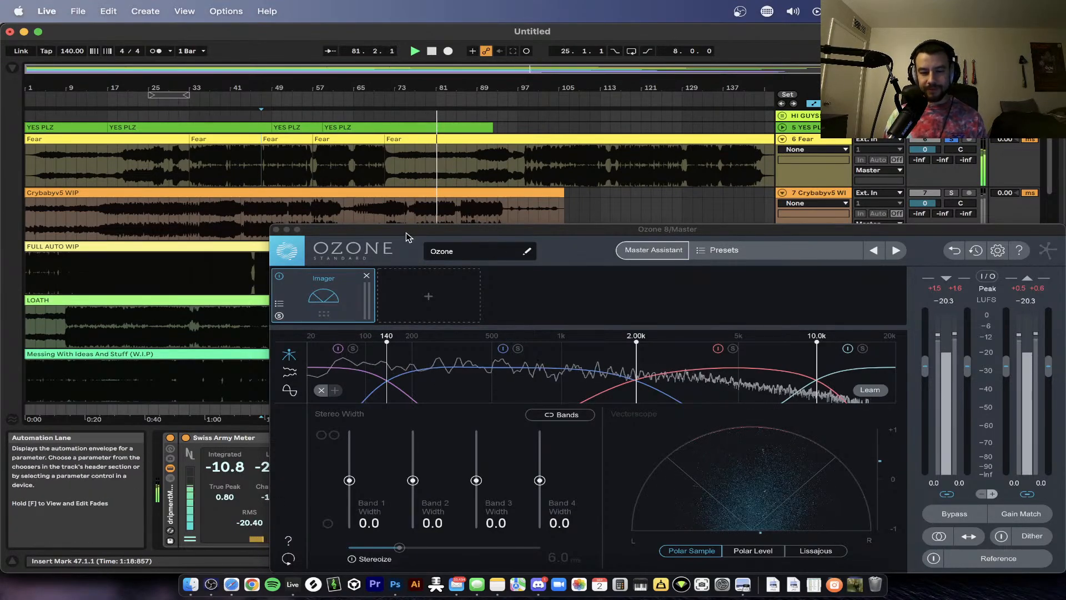
{"action": "left_click_drag", "start_coordinate": [405, 232], "coordinate": [437, 204]}
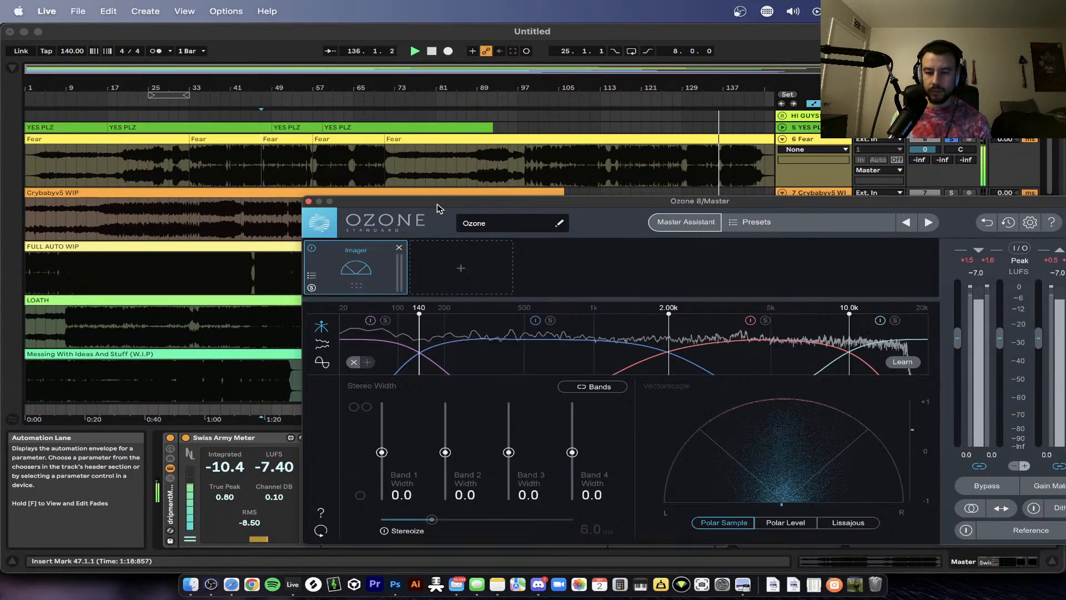
{"action": "scroll", "coordinate": [490, 160], "scroll_direction": "down", "scroll_amount": 1}
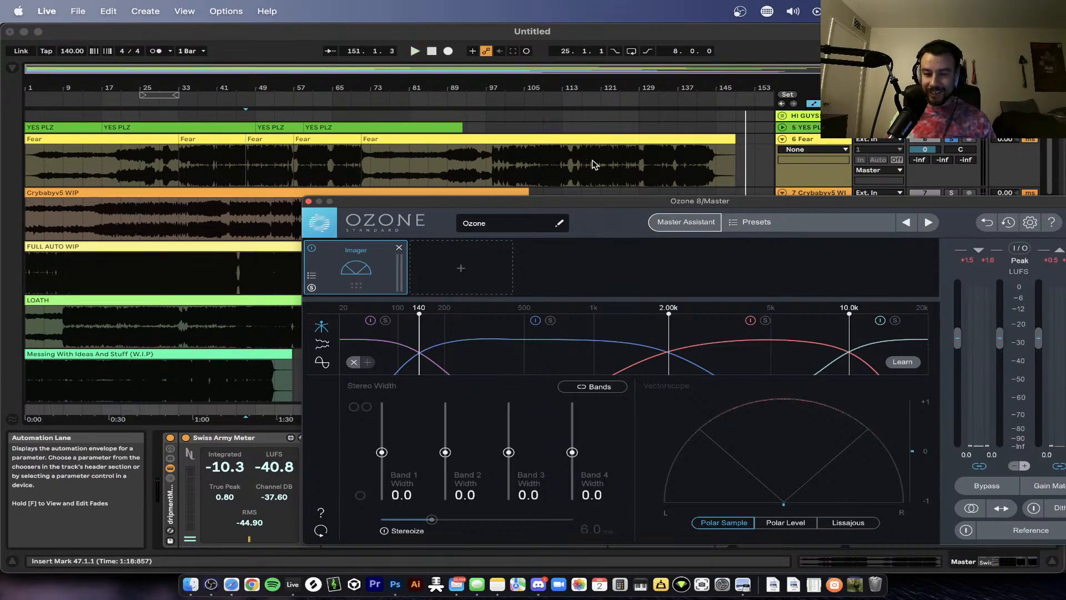
- Select Fear's first section from bar 1 to 33, then bring back the Master's Ozone 8 window beneath the track
{"action": "key", "text": "plus"}
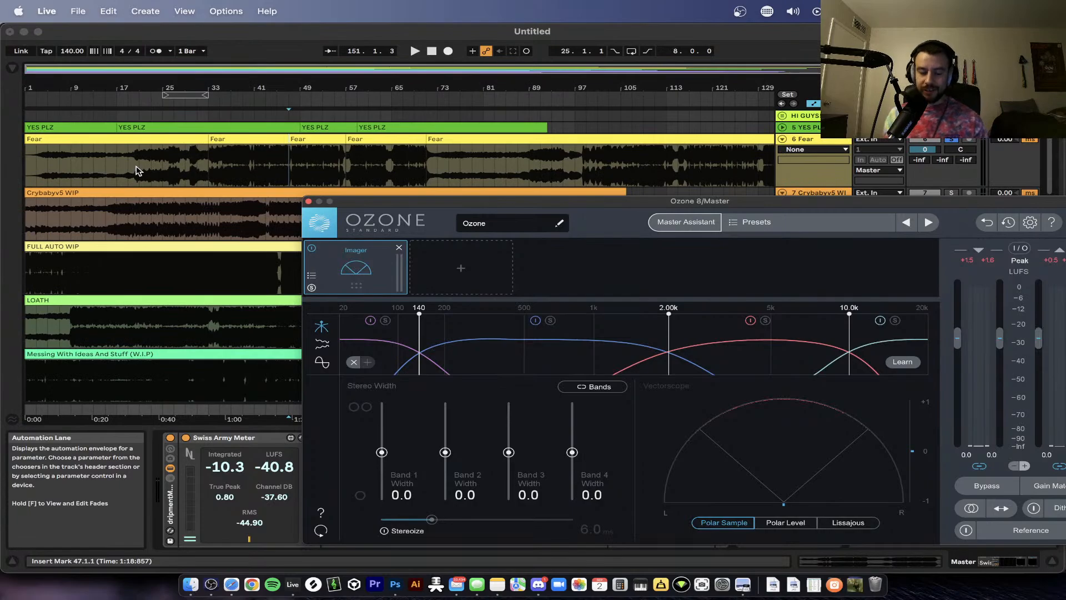
{"action": "left_click", "coordinate": [66, 139]}
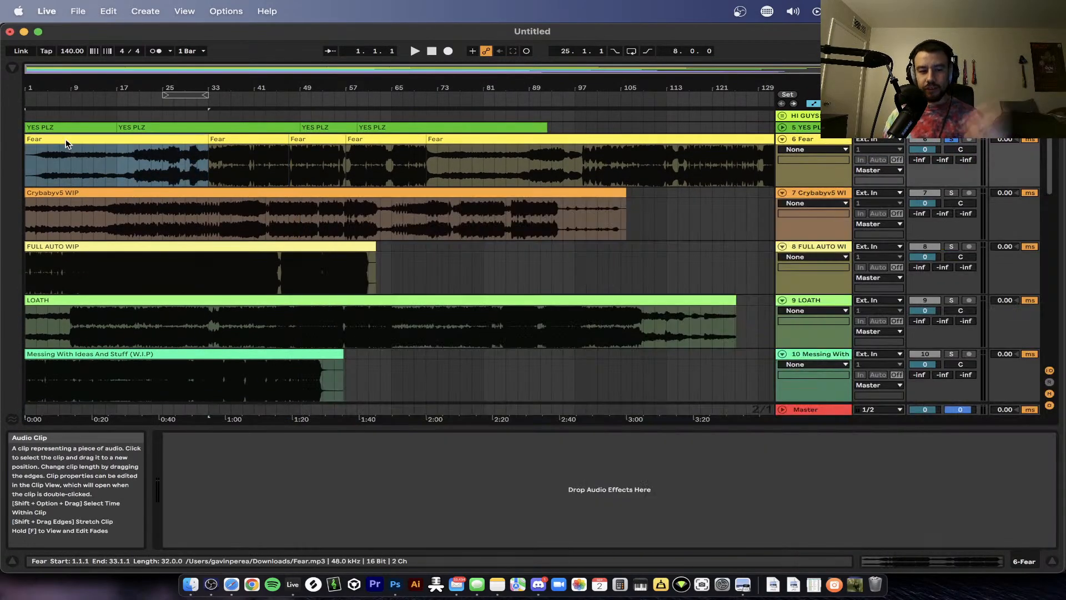
{"action": "left_click", "coordinate": [806, 409]}
{"action": "left_click_drag", "start_coordinate": [491, 203], "coordinate": [549, 216]}
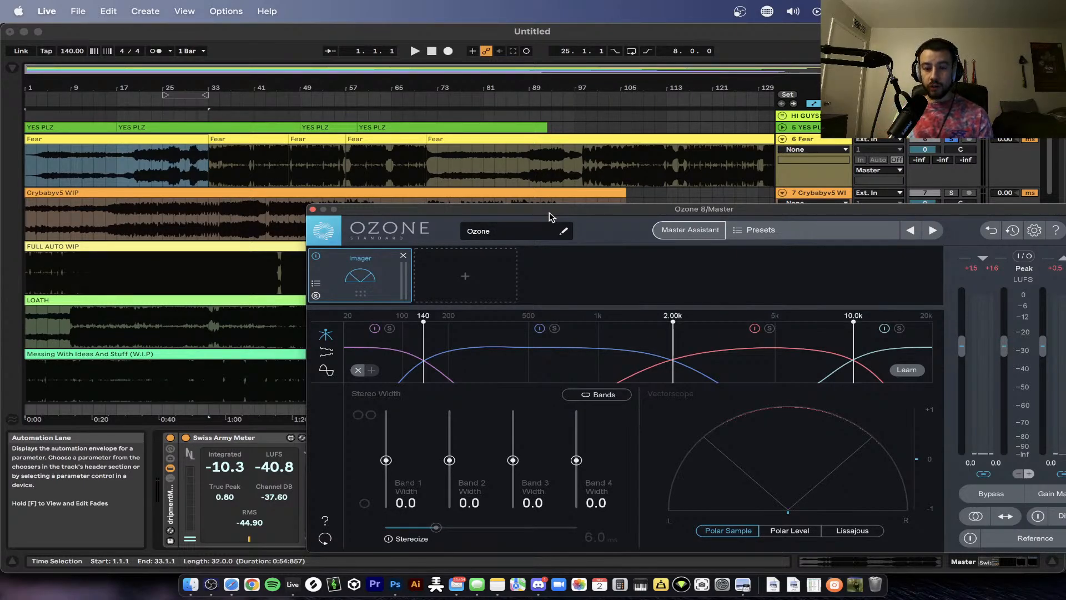
- Select the Fear build-up leading into the drop, from bar 19 to 35
{"action": "scroll", "coordinate": [358, 159], "scroll_direction": "down", "scroll_amount": 2}
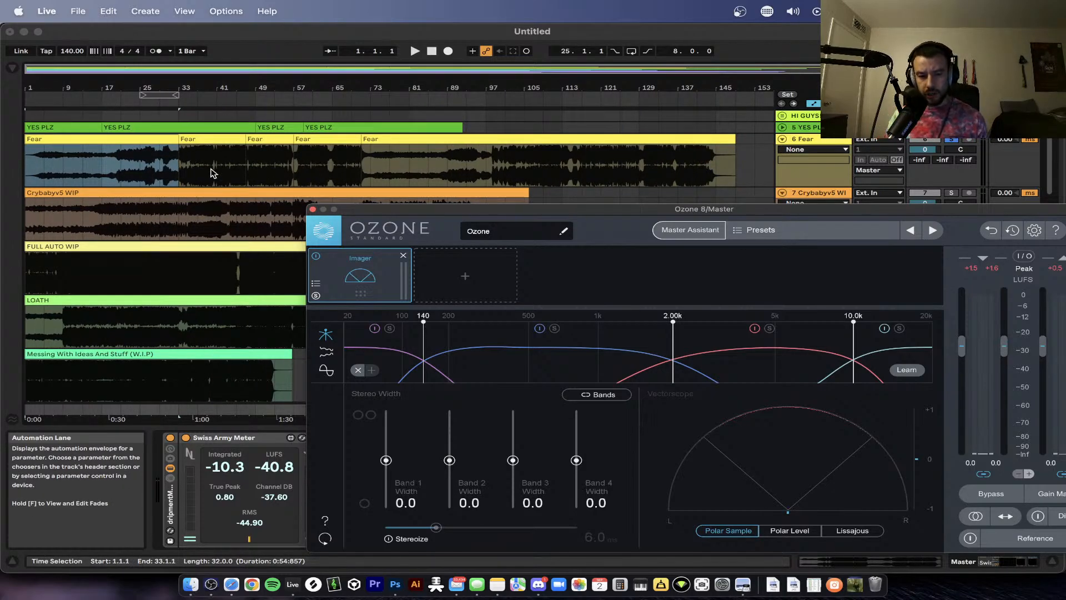
{"action": "scroll", "coordinate": [211, 173], "scroll_direction": "up", "scroll_amount": 2}
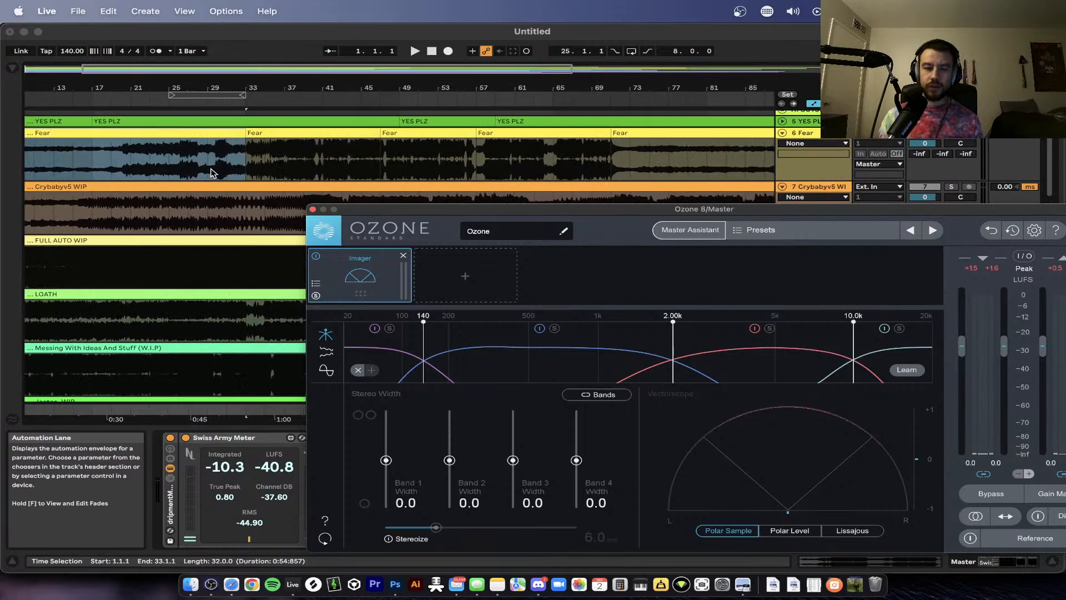
{"action": "scroll", "coordinate": [211, 172], "scroll_direction": "down", "scroll_amount": 1}
{"action": "left_click_drag", "start_coordinate": [143, 166], "coordinate": [250, 166]}
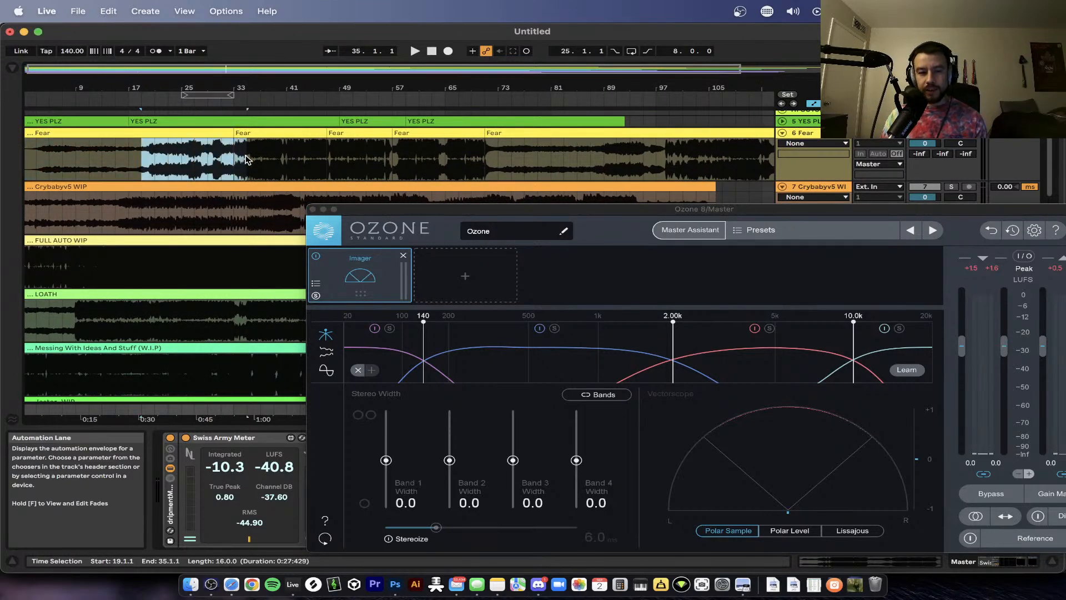
- Select the end of Fear's second build-up, from 95.3.1 to 98.2.1, and inspect it closely
{"action": "left_click_drag", "start_coordinate": [633, 167], "coordinate": [551, 164]}
{"action": "scroll", "coordinate": [659, 165], "scroll_direction": "up", "scroll_amount": 3}
{"action": "scroll", "coordinate": [688, 165], "scroll_direction": "up", "scroll_amount": 1}
{"action": "scroll", "coordinate": [685, 163], "scroll_direction": "up", "scroll_amount": 3}
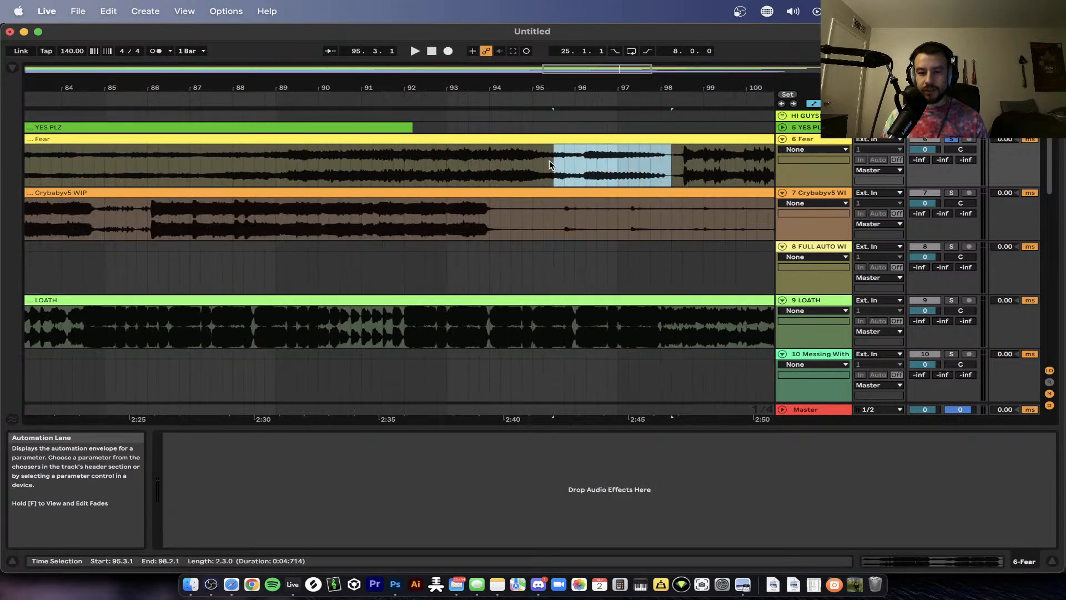
- Return to the first half of Fear and set the insert marker at the drop on bar 33
{"action": "scroll", "coordinate": [547, 165], "scroll_direction": "down", "scroll_amount": 3}
{"action": "scroll", "coordinate": [668, 161], "scroll_direction": "down", "scroll_amount": 4}
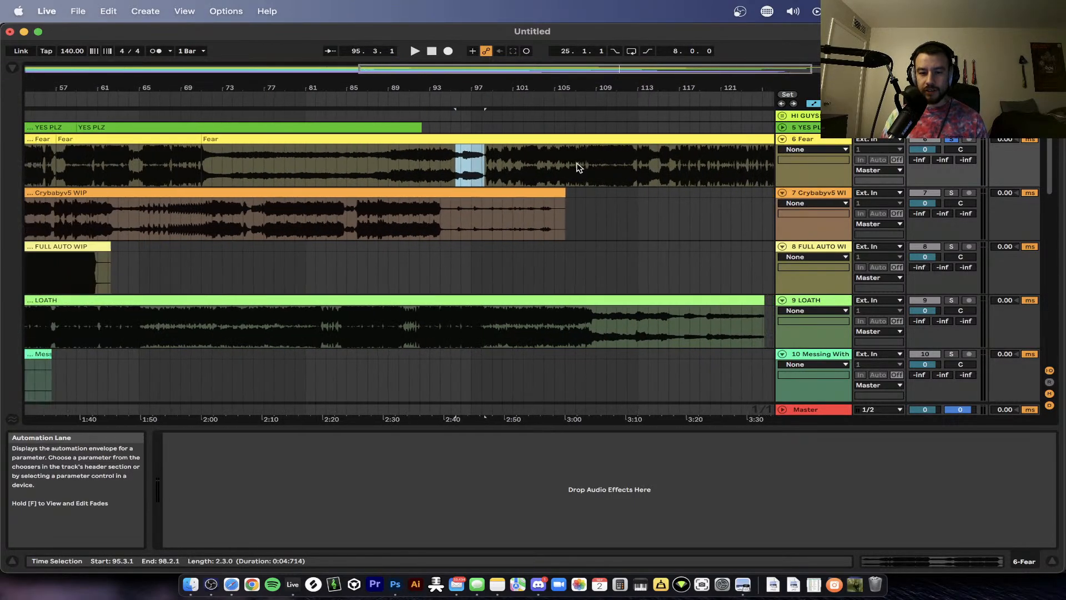
{"action": "scroll", "coordinate": [526, 165], "scroll_direction": "left", "scroll_amount": 10}
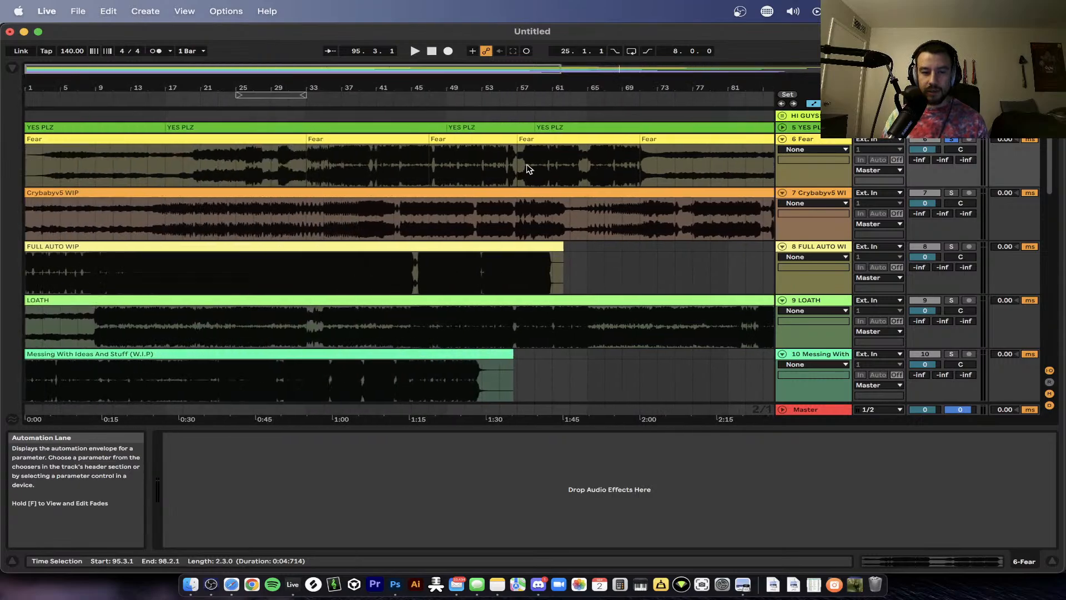
{"action": "left_click", "coordinate": [297, 163]}
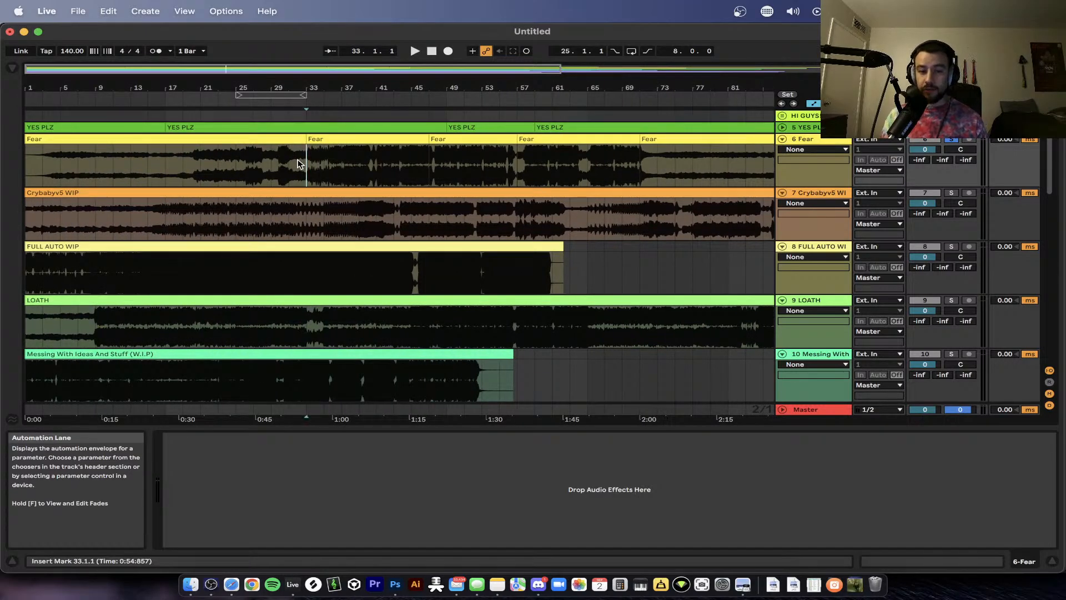
- Examine Fear's sections before and after the bar 33 drop, including how the breakdown and second drop follow
{"action": "scroll", "coordinate": [401, 178], "scroll_direction": "up", "scroll_amount": 2}
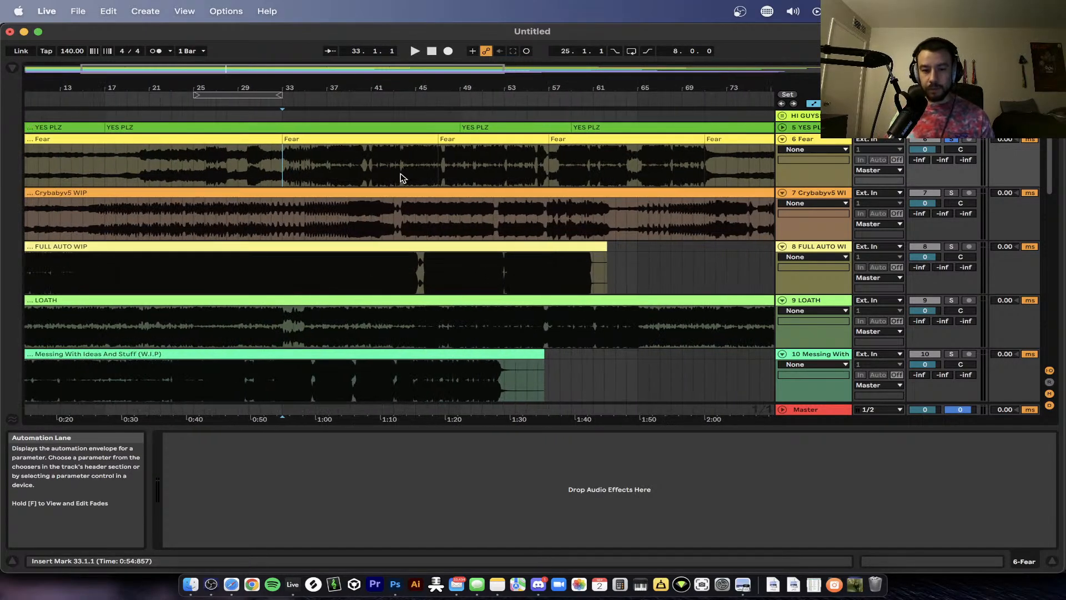
{"action": "scroll", "coordinate": [402, 177], "scroll_direction": "left", "scroll_amount": 3}
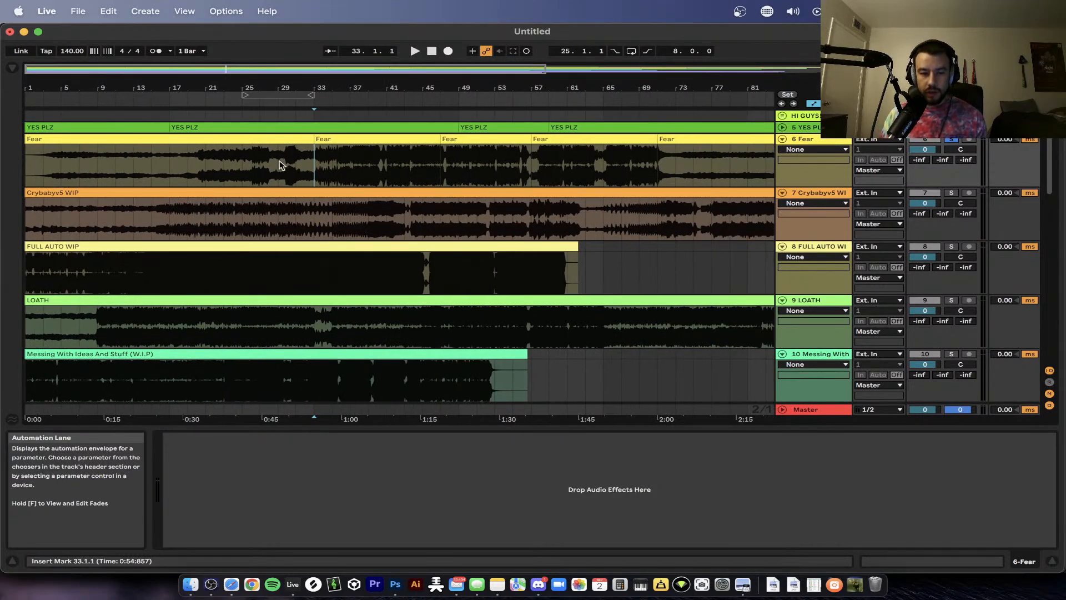
{"action": "scroll", "coordinate": [280, 165], "scroll_direction": "right", "scroll_amount": 2}
{"action": "scroll", "coordinate": [279, 165], "scroll_direction": "down", "scroll_amount": 3}
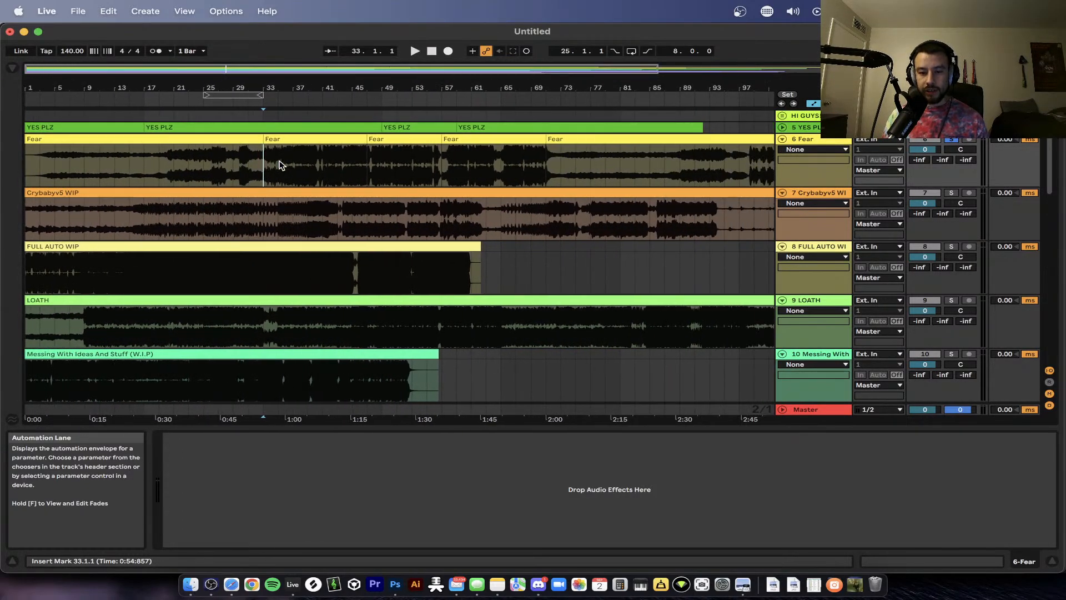
{"action": "scroll", "coordinate": [279, 165], "scroll_direction": "down", "scroll_amount": 2}
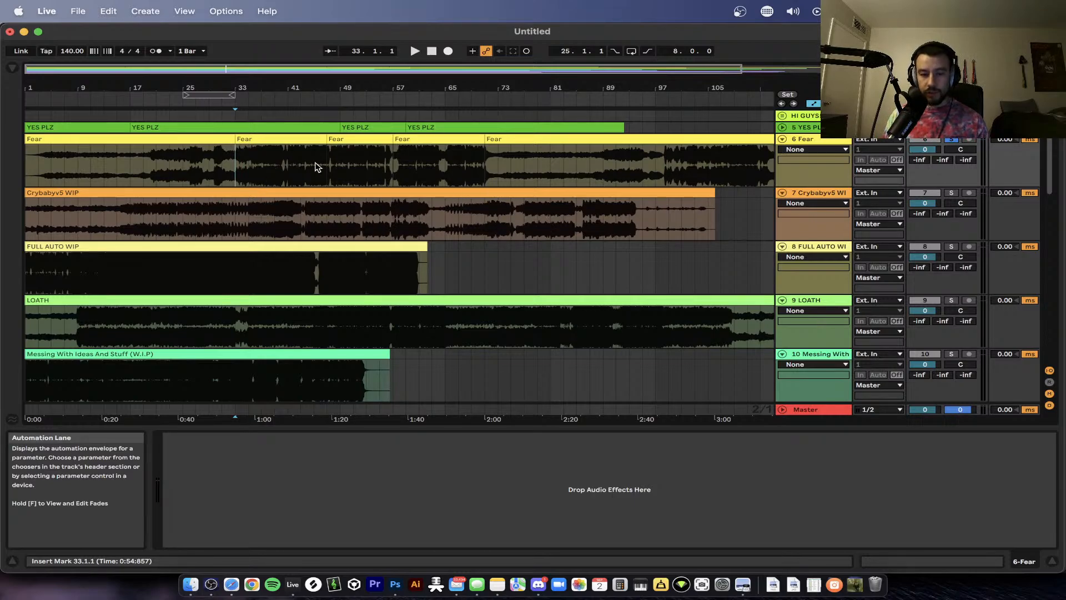
{"action": "scroll", "coordinate": [317, 167], "scroll_direction": "up", "scroll_amount": 3}
{"action": "scroll", "coordinate": [286, 165], "scroll_direction": "down", "scroll_amount": 3}
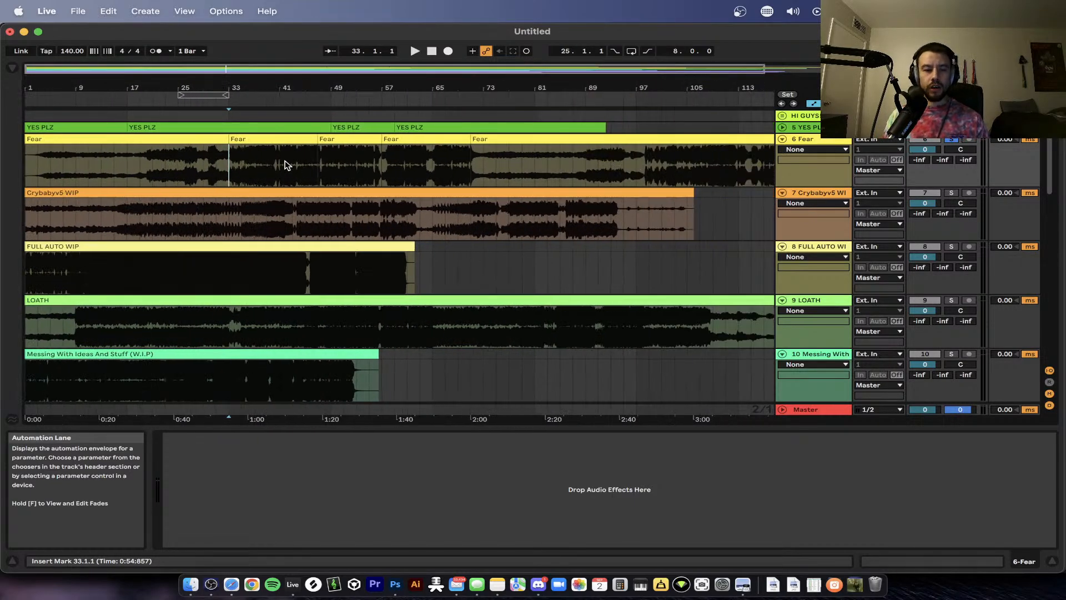
- Select Fear's first drop section, from bar 33 to 47, and inspect it against the preceding build-up
{"action": "scroll", "coordinate": [212, 149], "scroll_direction": "up", "scroll_amount": 5}
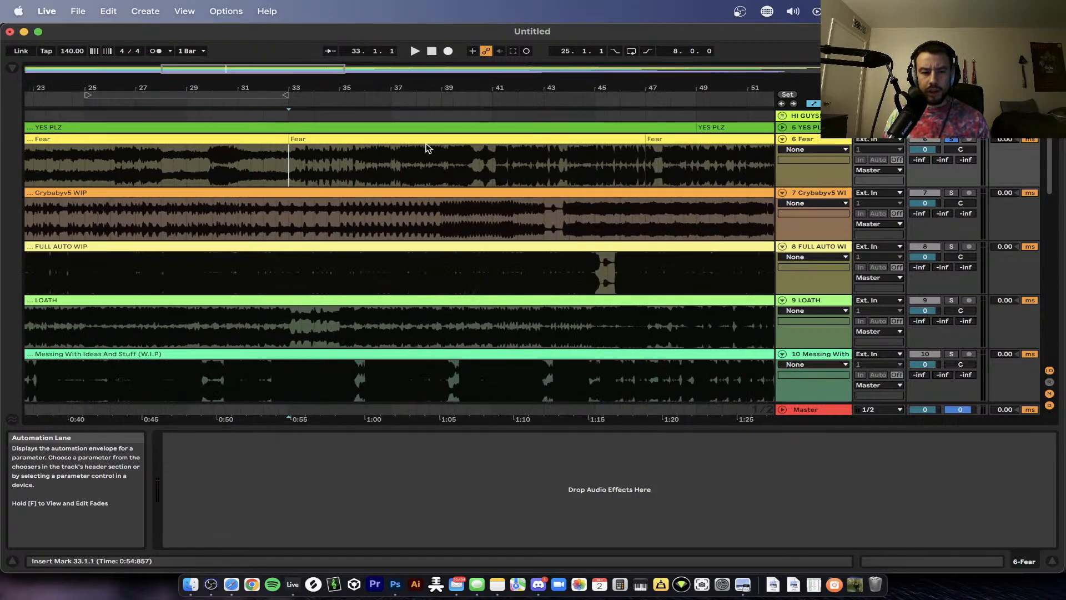
{"action": "left_click", "coordinate": [362, 139]}
{"action": "scroll", "coordinate": [386, 182], "scroll_direction": "down", "scroll_amount": 2}
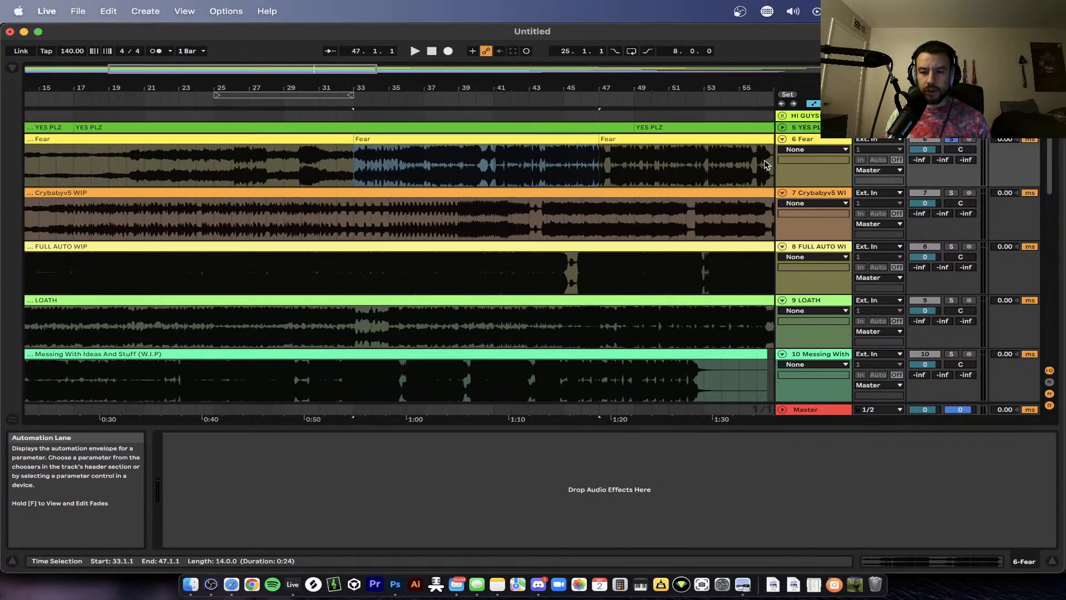
{"action": "scroll", "coordinate": [345, 169], "scroll_direction": "up", "scroll_amount": 2}
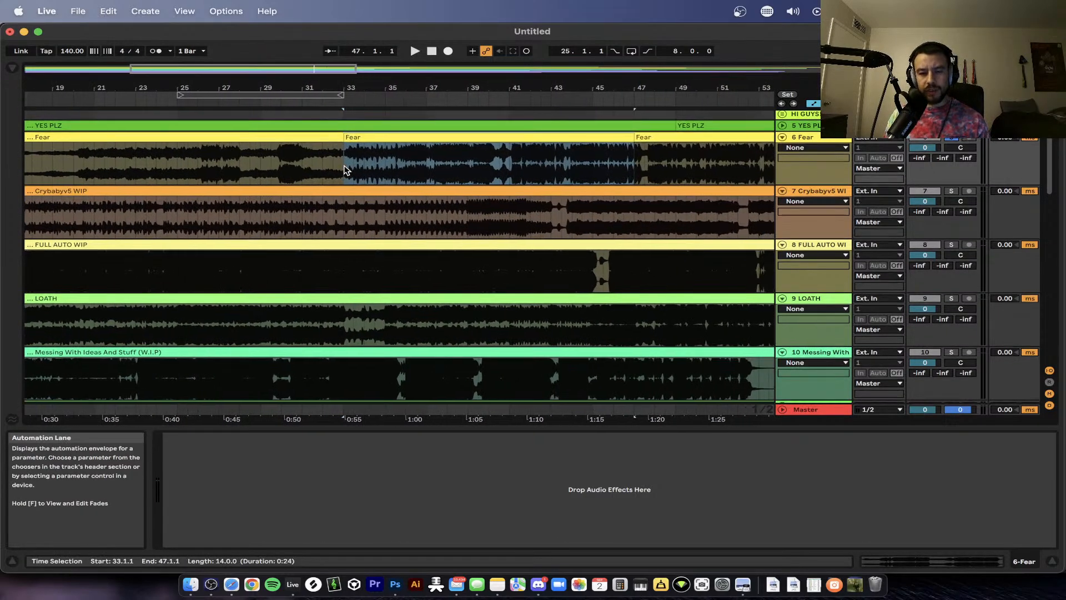
{"action": "scroll", "coordinate": [345, 169], "scroll_direction": "right", "scroll_amount": 2}
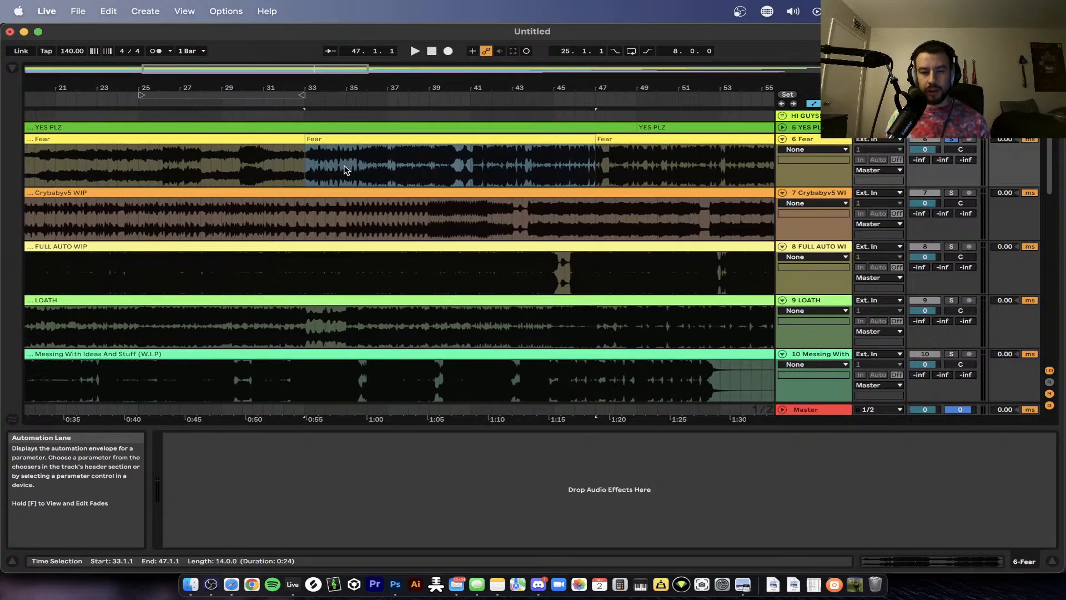
{"action": "scroll", "coordinate": [346, 170], "scroll_direction": "up", "scroll_amount": 2}
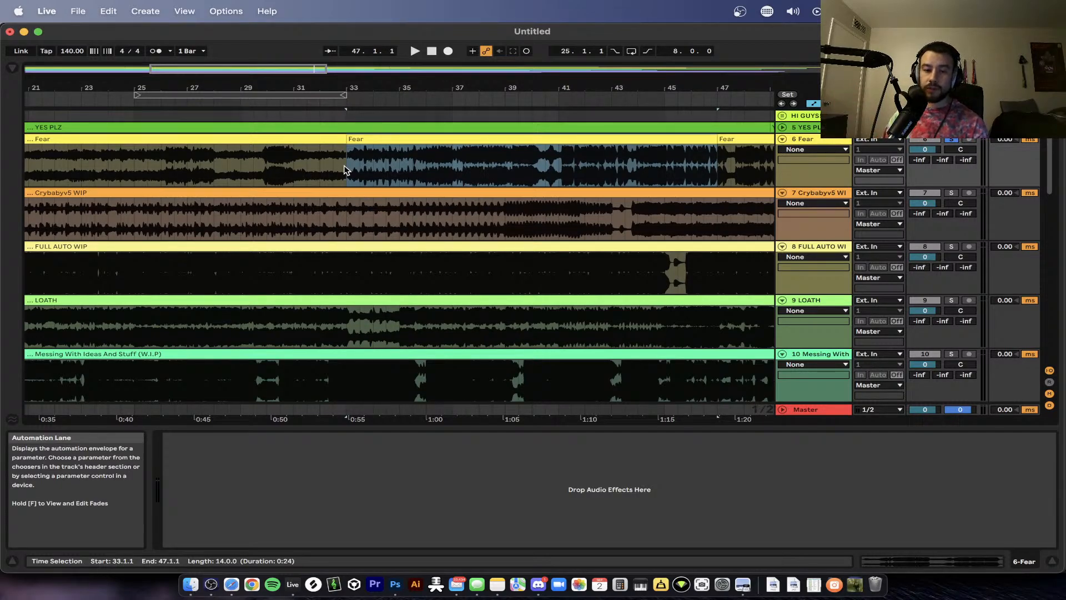
- Show the Master track's effects, move the Ozone 8 window clear of the Swiss Army Meter readings, and return to the Fear track
{"action": "left_click", "coordinate": [809, 409]}
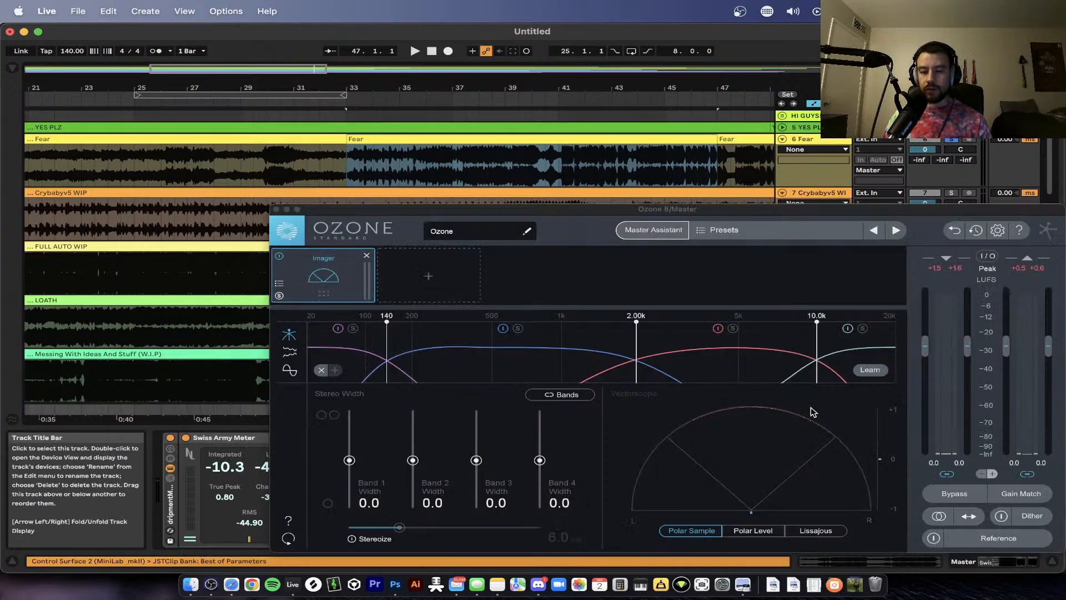
{"action": "left_click_drag", "start_coordinate": [488, 214], "coordinate": [520, 202]}
{"action": "scroll", "coordinate": [211, 298], "scroll_direction": "down", "scroll_amount": 3}
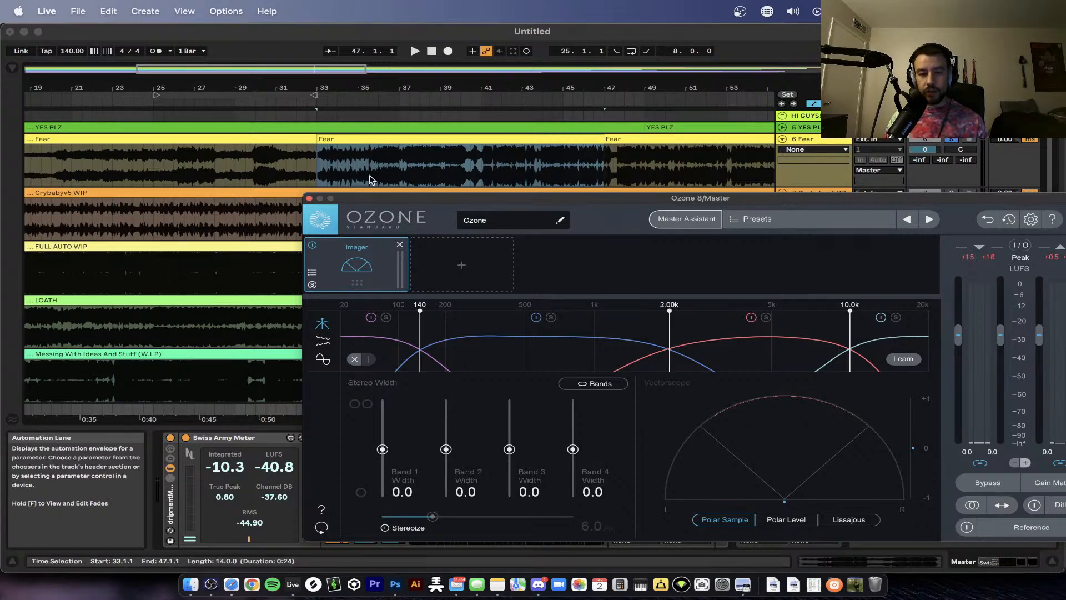
{"action": "left_click", "coordinate": [352, 139]}
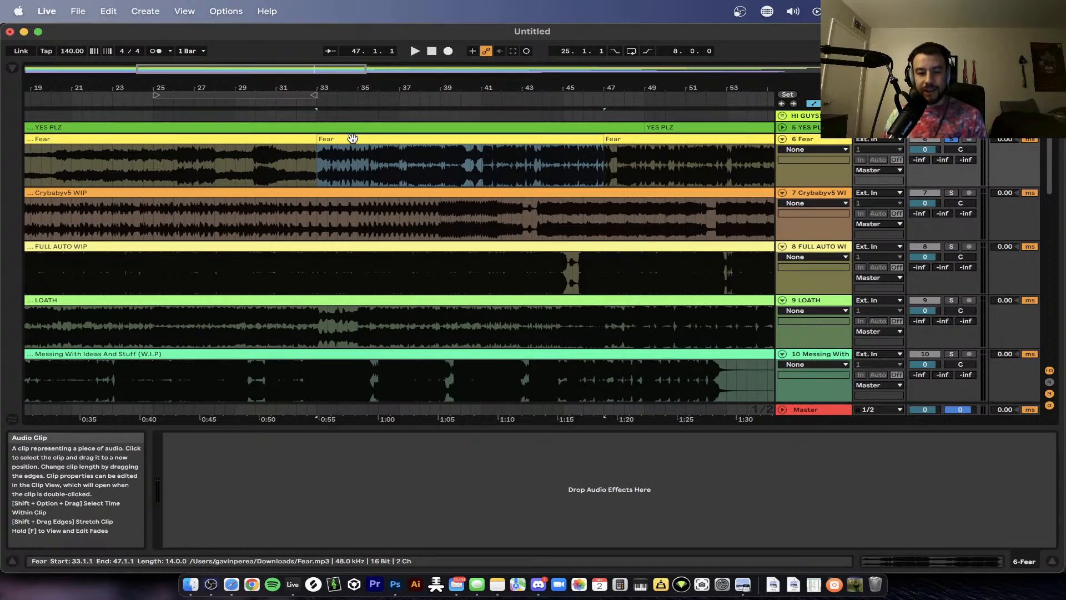
{"action": "left_click", "coordinate": [813, 139]}
- Play Fear's drop from bar 38 and show the Master track's meter and Ozone 8 Imager
{"action": "scroll", "coordinate": [320, 171], "scroll_direction": "down", "scroll_amount": 5}
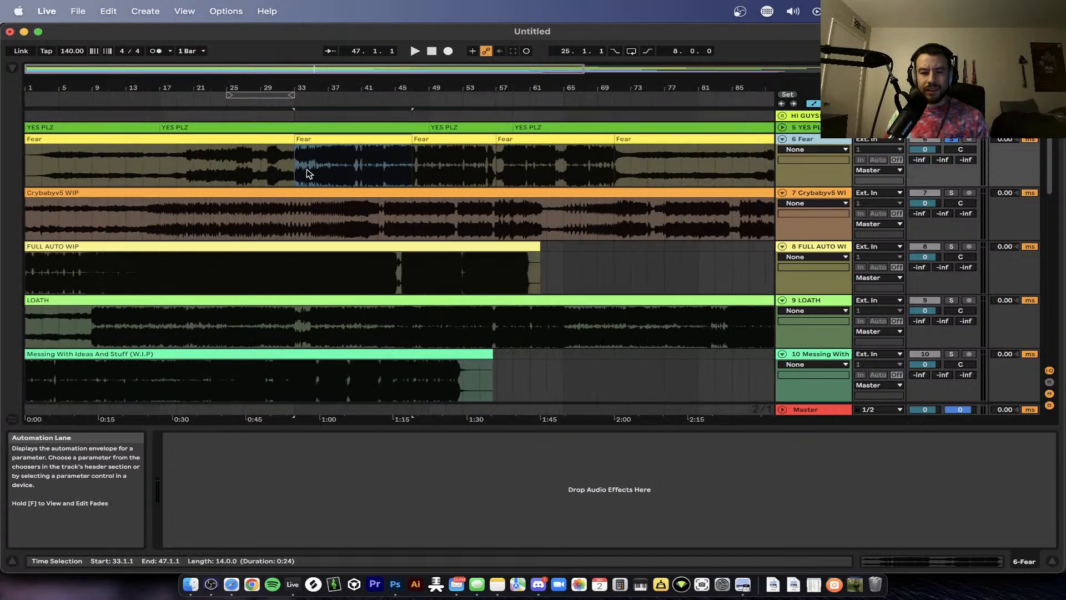
{"action": "scroll", "coordinate": [305, 172], "scroll_direction": "up", "scroll_amount": 4}
{"action": "left_click", "coordinate": [362, 171]}
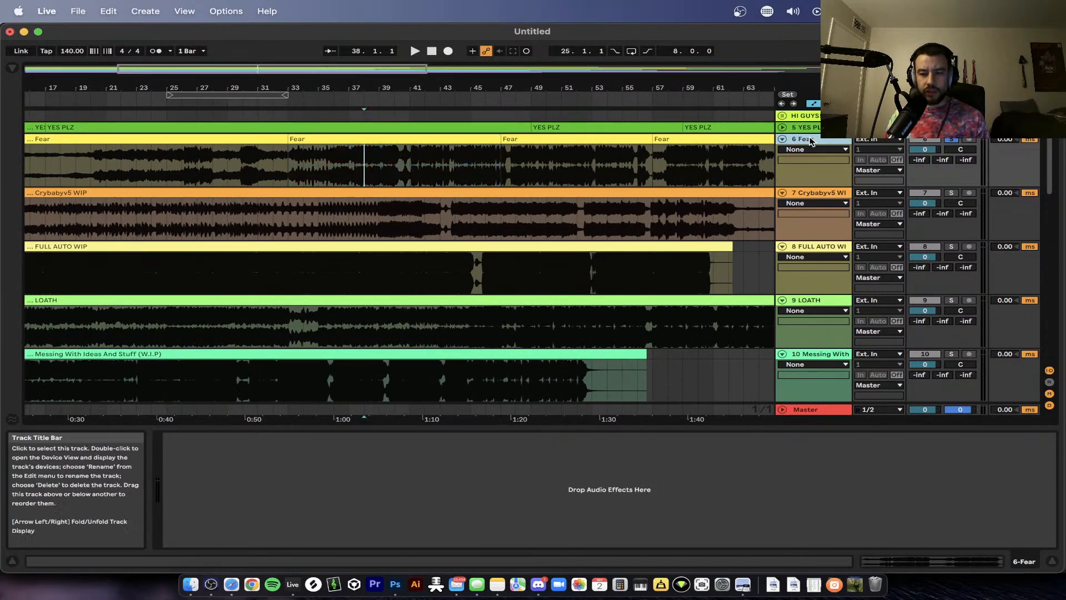
{"action": "key", "text": "space"}
{"action": "left_click", "coordinate": [803, 410]}
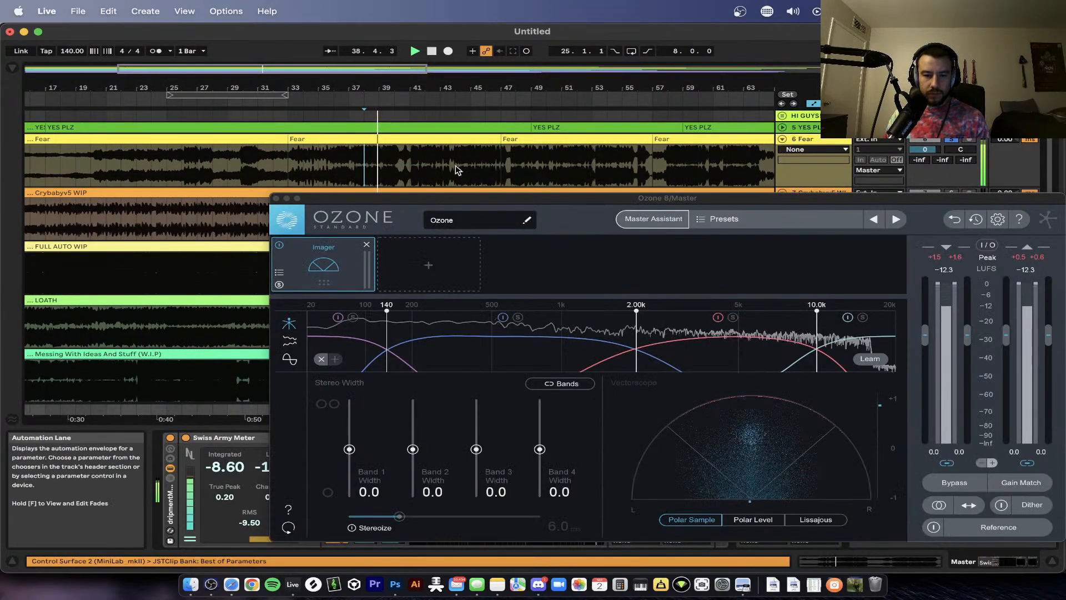
- Play Fear from bar 47 to check its loudness and stereo image on the Master track's meters, and stop playback
{"action": "left_click", "coordinate": [502, 161]}
{"action": "key", "text": "space"}
{"action": "key", "text": "space"}
{"action": "left_click", "coordinate": [808, 410]}
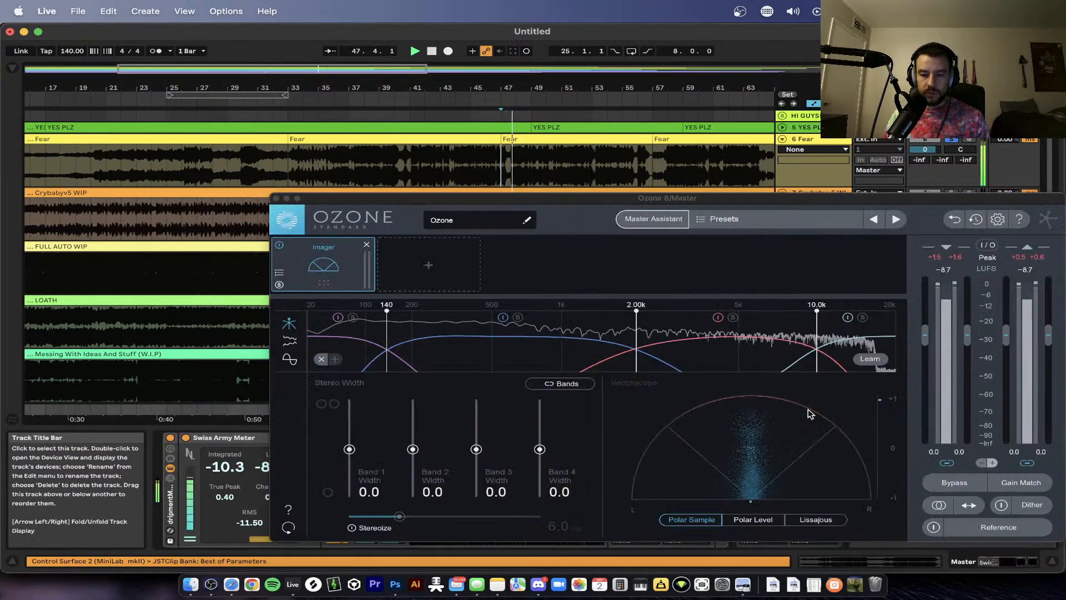
{"action": "left_click_drag", "start_coordinate": [408, 202], "coordinate": [445, 202]}
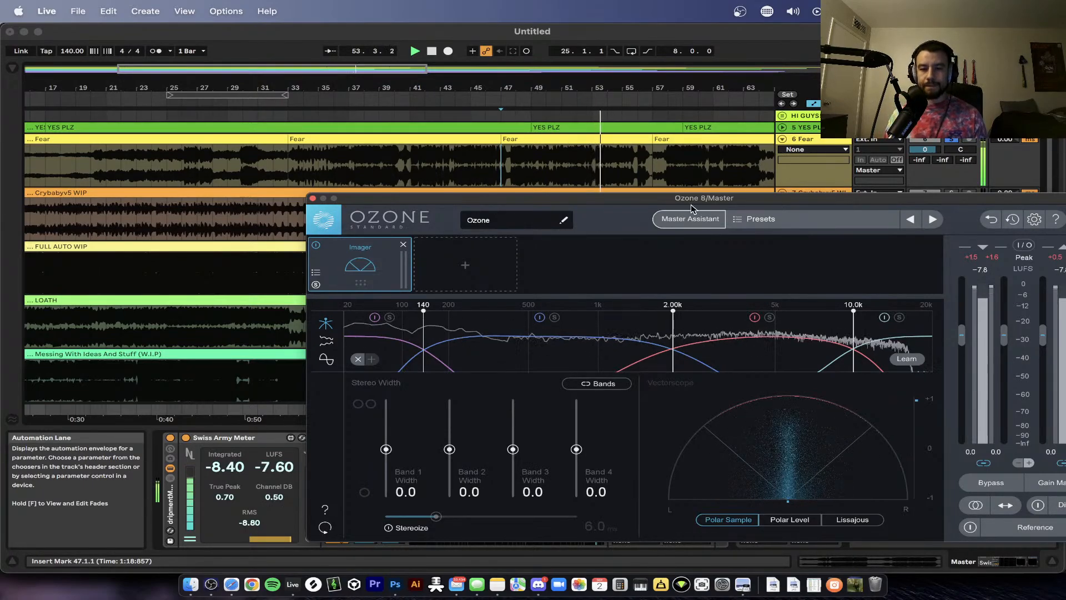
{"action": "key", "text": "space"}
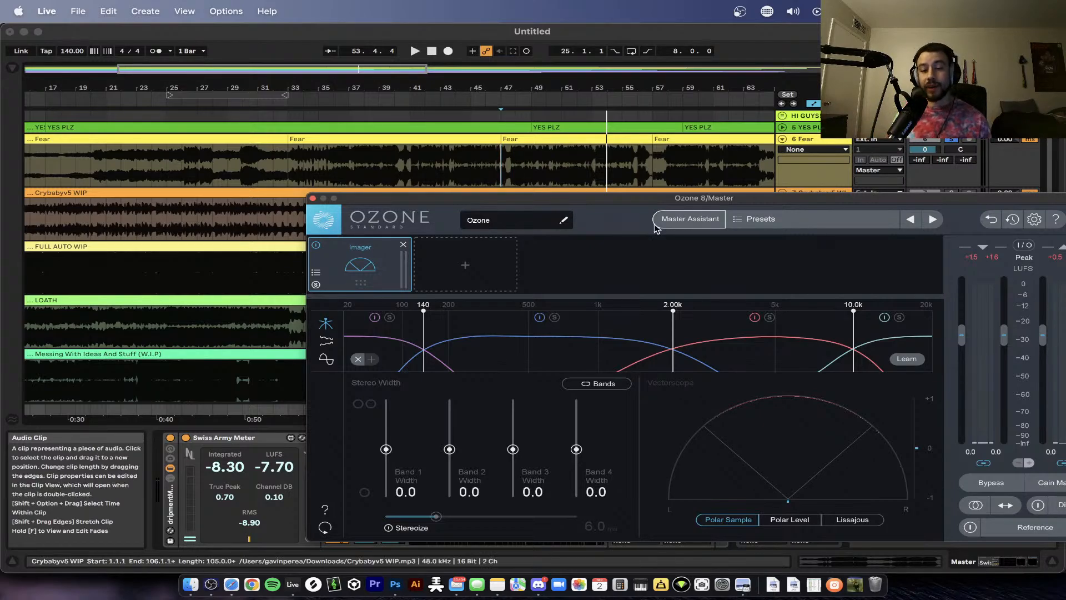
- Return to Fear's beginning and select its intro from bar 4 to 17
{"action": "scroll", "coordinate": [232, 320], "scroll_direction": "down", "scroll_amount": 5}
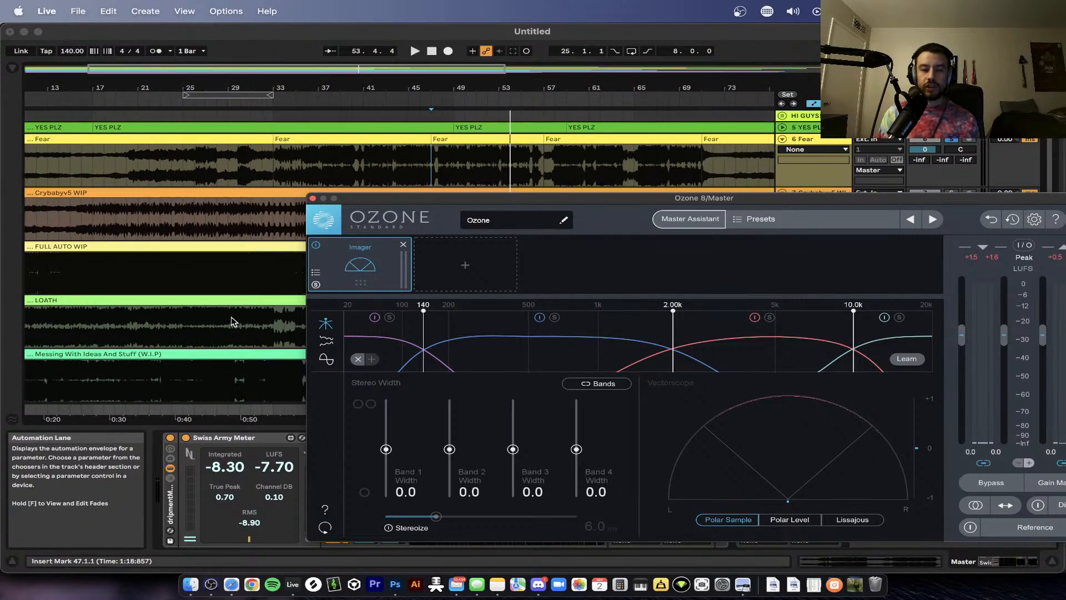
{"action": "scroll", "coordinate": [232, 320], "scroll_direction": "down", "scroll_amount": 2}
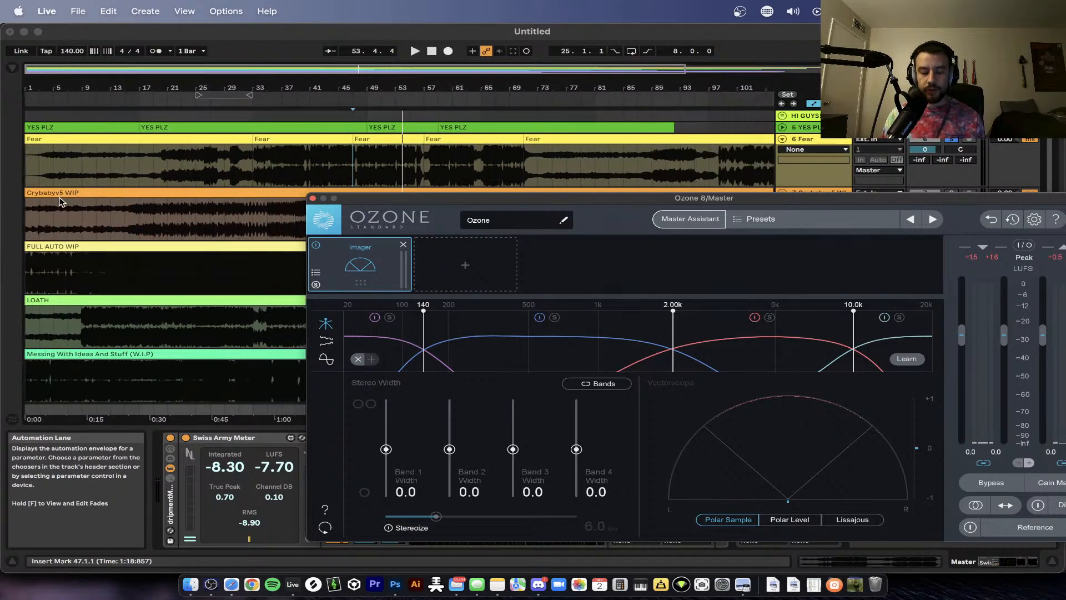
{"action": "scroll", "coordinate": [61, 152], "scroll_direction": "up", "scroll_amount": 5}
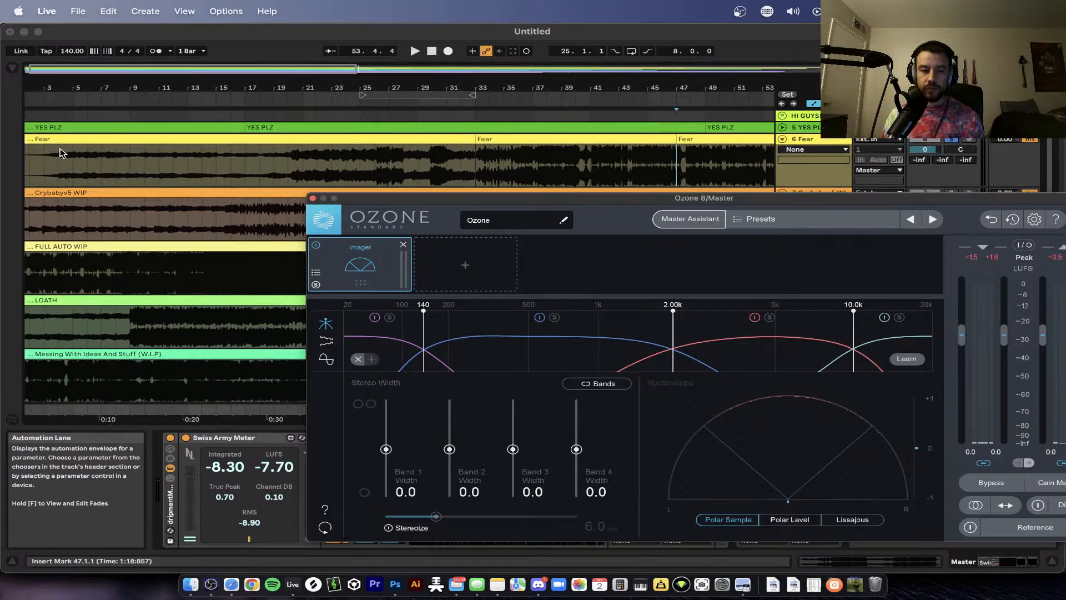
{"action": "left_click", "coordinate": [110, 139]}
{"action": "left_click_drag", "start_coordinate": [69, 174], "coordinate": [257, 179]}
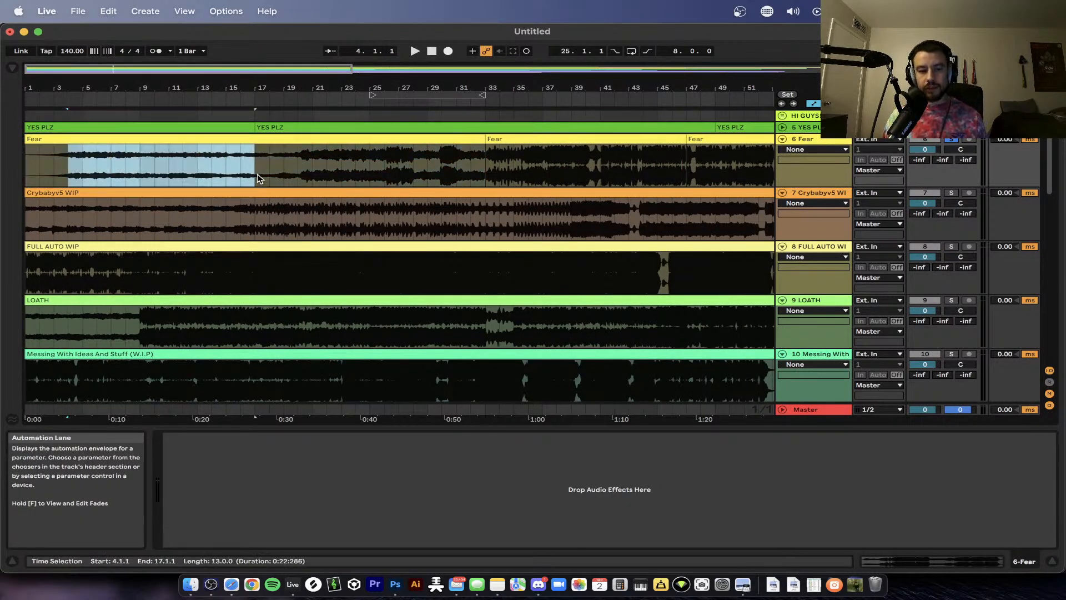
- Play Fear's intro from bar 7, check its loudness and stereo width on the Master meters, and close the Ozone 8 window
{"action": "left_click", "coordinate": [41, 177]}
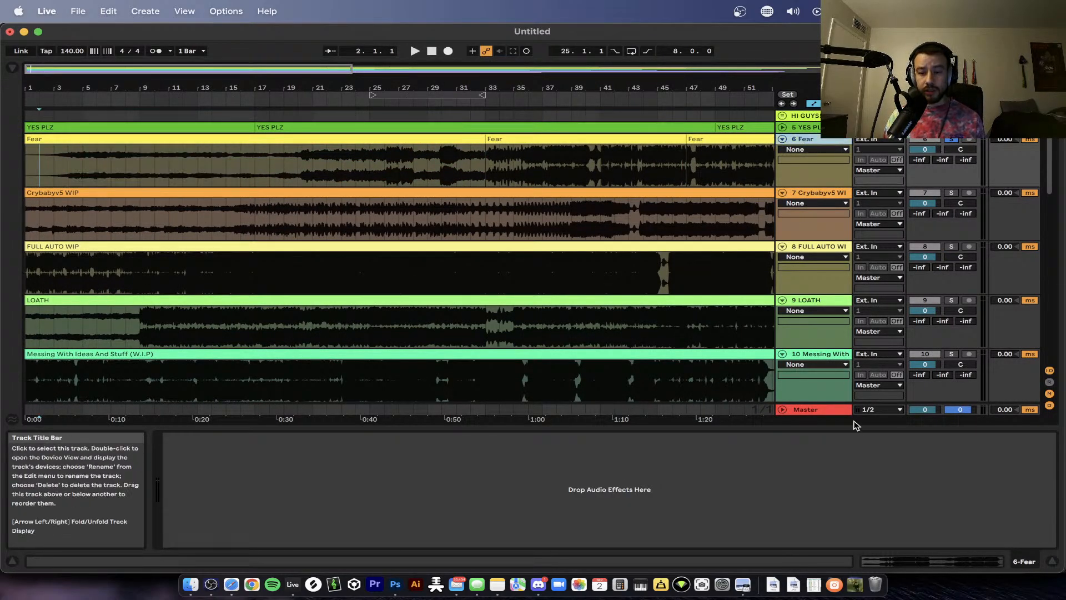
{"action": "left_click", "coordinate": [816, 411]}
{"action": "left_click", "coordinate": [115, 167]}
{"action": "key", "text": "space"}
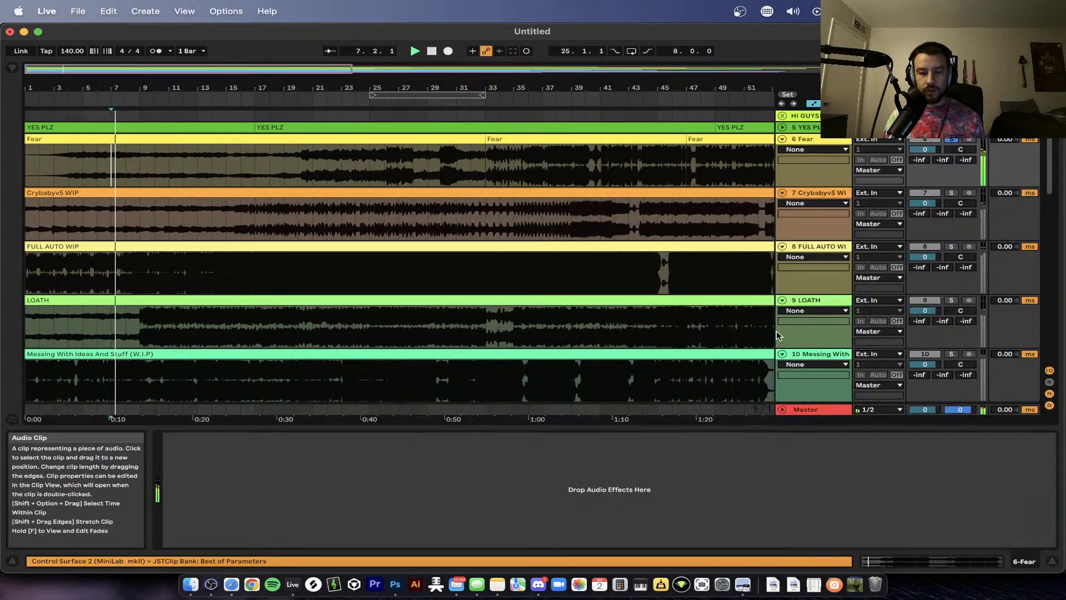
{"action": "left_click", "coordinate": [813, 412]}
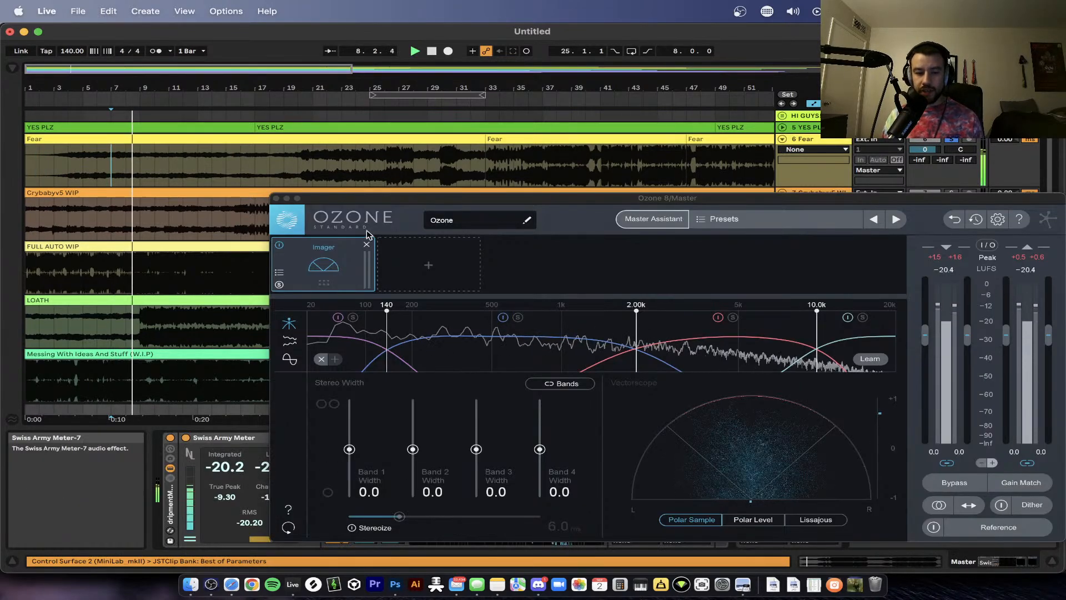
{"action": "left_click_drag", "start_coordinate": [343, 202], "coordinate": [363, 201]}
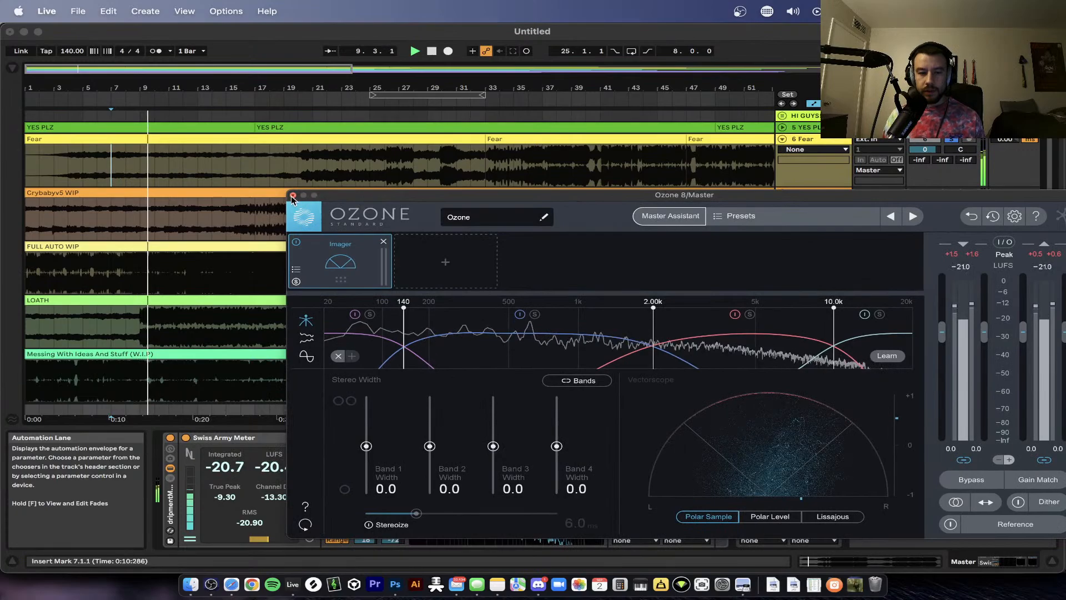
{"action": "left_click", "coordinate": [297, 196]}
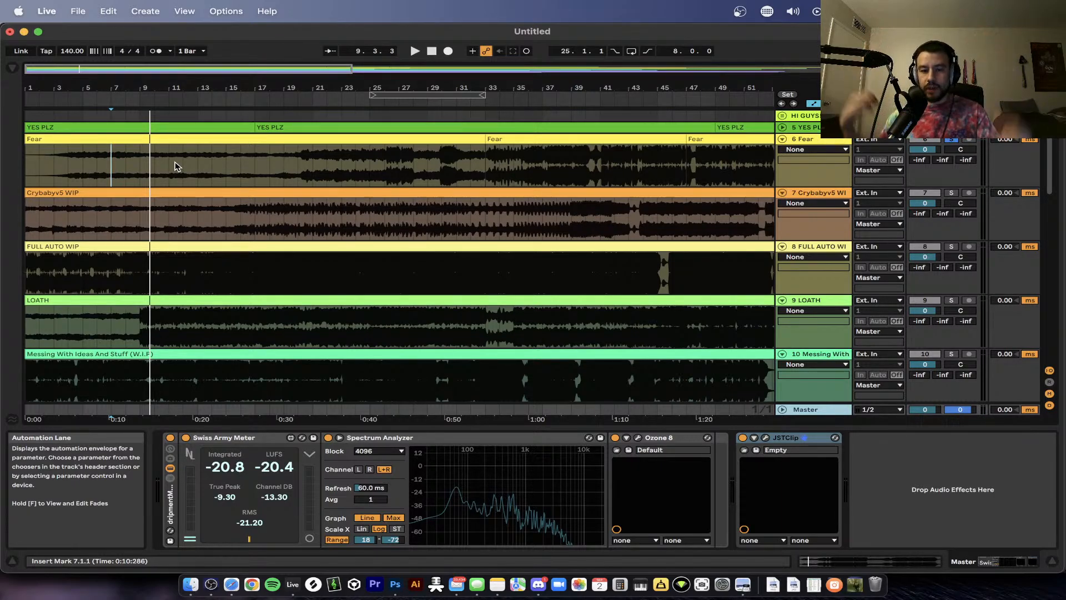
- Compare Fear's intro with its first drop by selecting bars 1 to 21 and bars 33 to 55
{"action": "key", "text": "minus"}
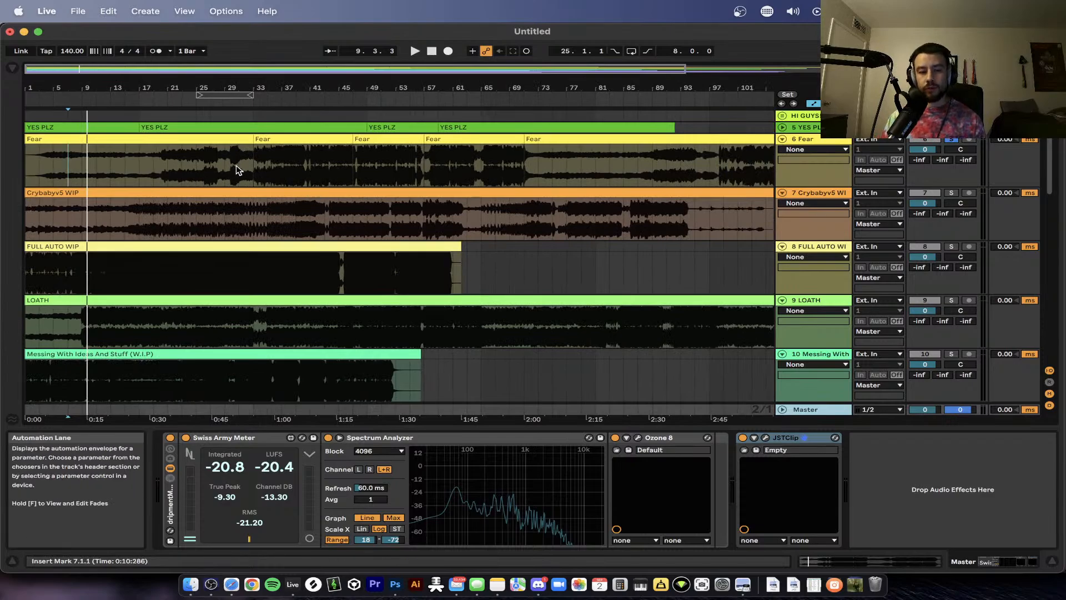
{"action": "left_click_drag", "start_coordinate": [167, 164], "coordinate": [3, 172]}
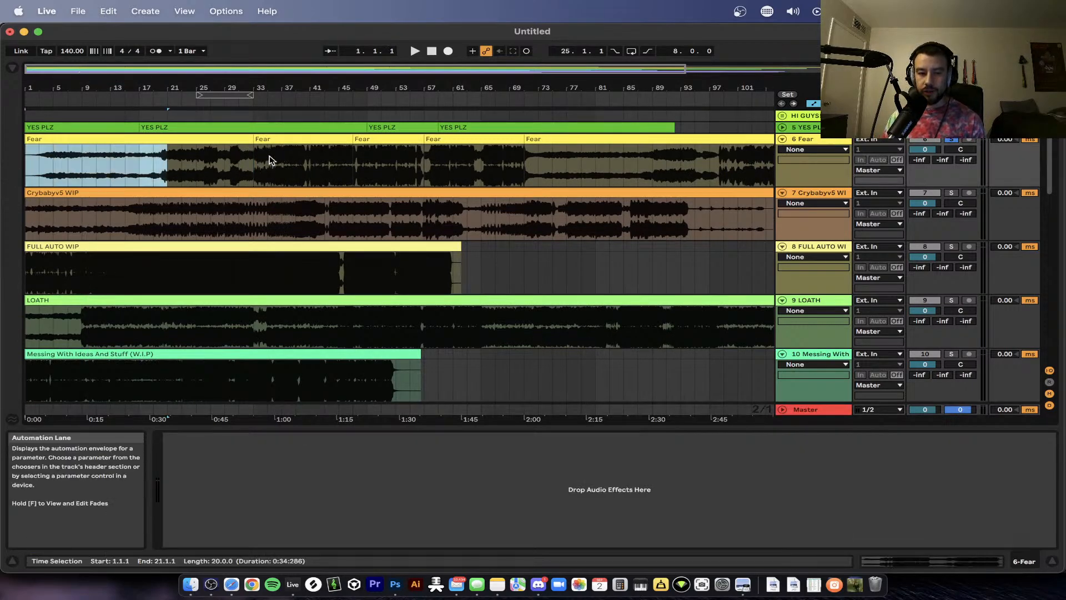
{"action": "left_click_drag", "start_coordinate": [254, 161], "coordinate": [410, 166]}
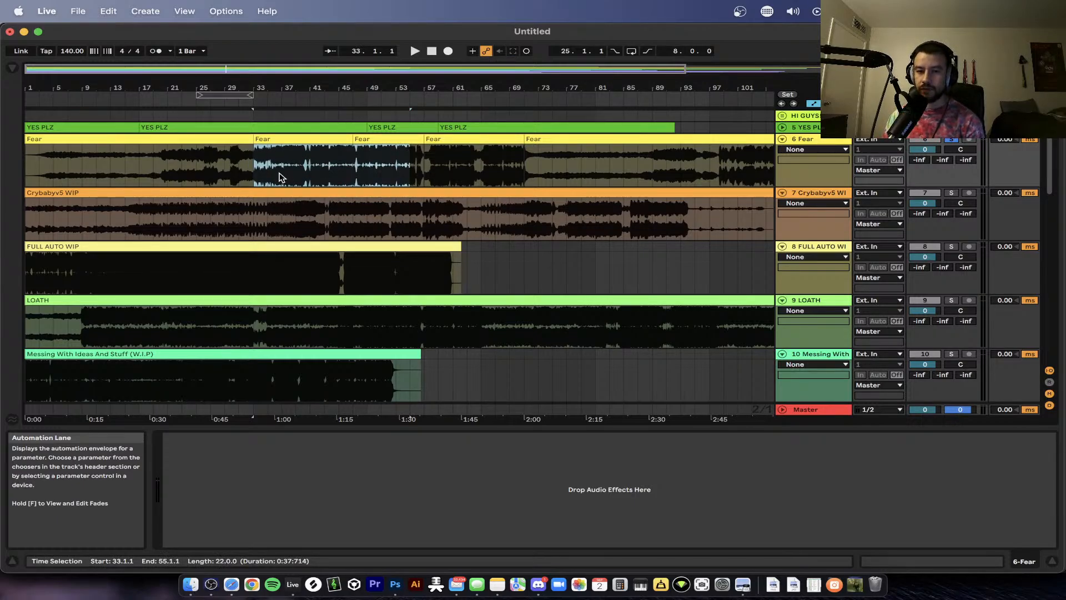
- Select Fear's intro from bar 1 to 19, followed by the drop clip from bar 33 to 47
{"action": "left_click", "coordinate": [135, 138]}
{"action": "left_click_drag", "start_coordinate": [154, 163], "coordinate": [22, 172]}
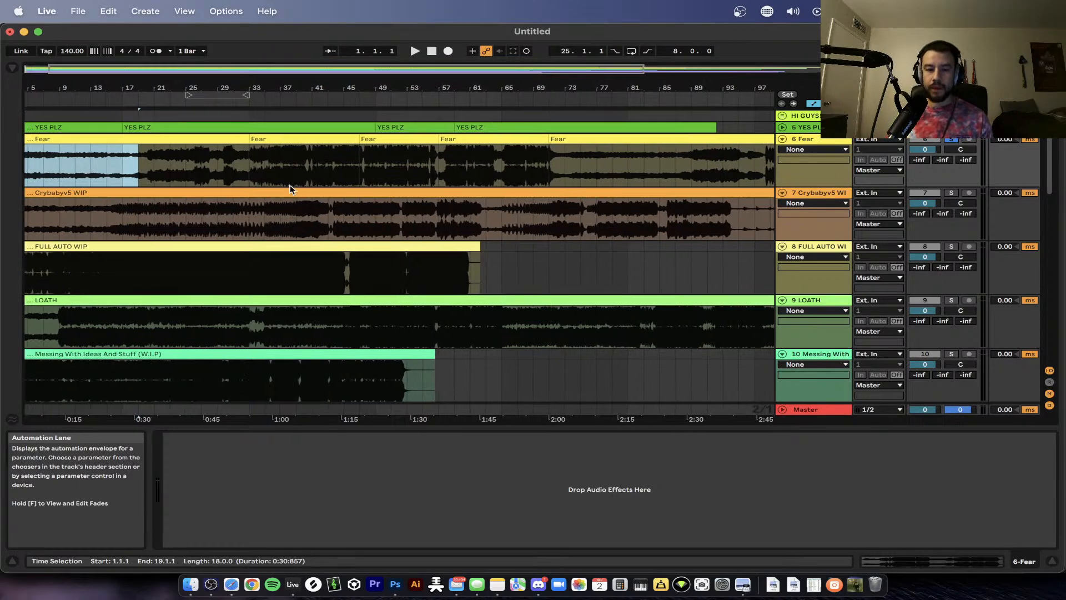
{"action": "scroll", "coordinate": [293, 189], "scroll_direction": "down", "scroll_amount": 3}
{"action": "left_click", "coordinate": [342, 136]}
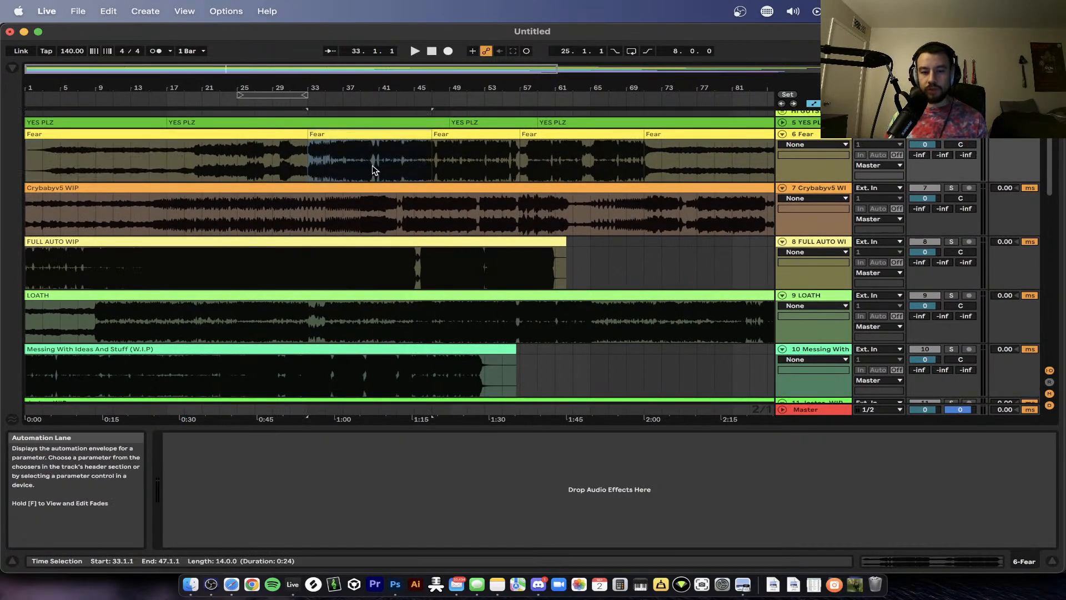
- Examine Fear's full arrangement, from the intro and build-up through the first drop, breakdown and second drop to the ending
{"action": "scroll", "coordinate": [372, 165], "scroll_direction": "up", "scroll_amount": 3}
{"action": "scroll", "coordinate": [372, 164], "scroll_direction": "left", "scroll_amount": 2}
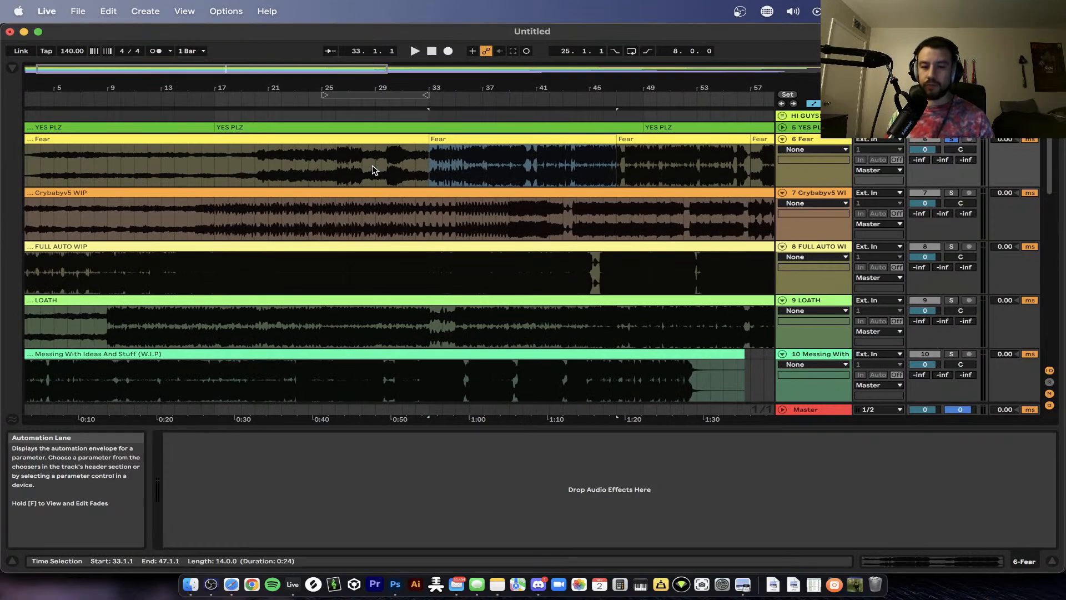
{"action": "scroll", "coordinate": [616, 264], "scroll_direction": "down", "scroll_amount": 5}
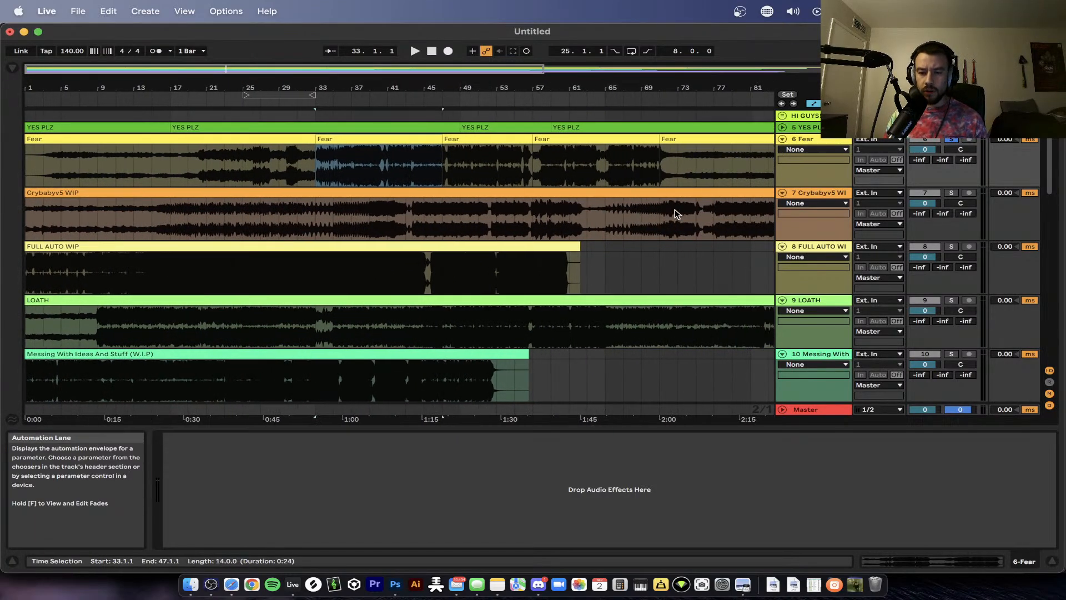
{"action": "scroll", "coordinate": [331, 169], "scroll_direction": "down", "scroll_amount": 1}
{"action": "scroll", "coordinate": [330, 169], "scroll_direction": "down", "scroll_amount": 4}
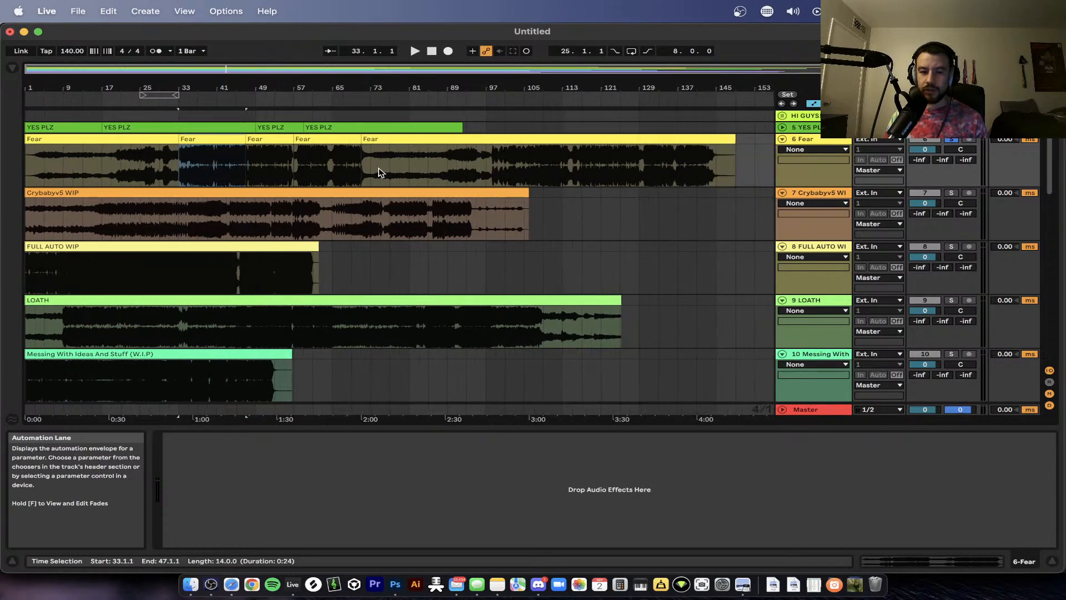
{"action": "scroll", "coordinate": [220, 169], "scroll_direction": "up", "scroll_amount": 5}
{"action": "scroll", "coordinate": [219, 171], "scroll_direction": "left", "scroll_amount": 3}
{"action": "scroll", "coordinate": [219, 171], "scroll_direction": "down", "scroll_amount": 1}
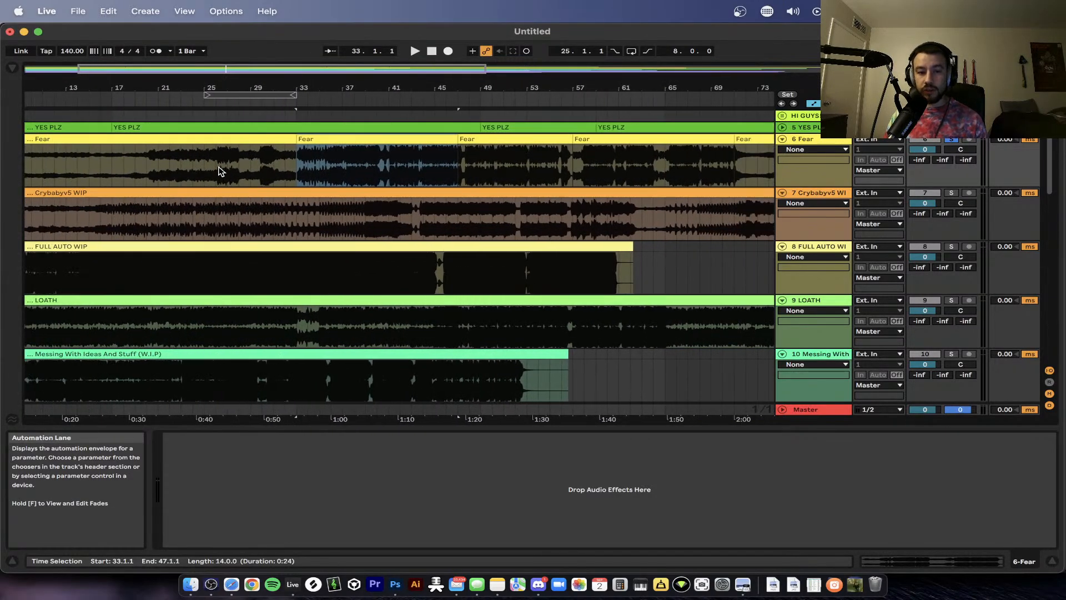
{"action": "scroll", "coordinate": [303, 166], "scroll_direction": "down", "scroll_amount": 4}
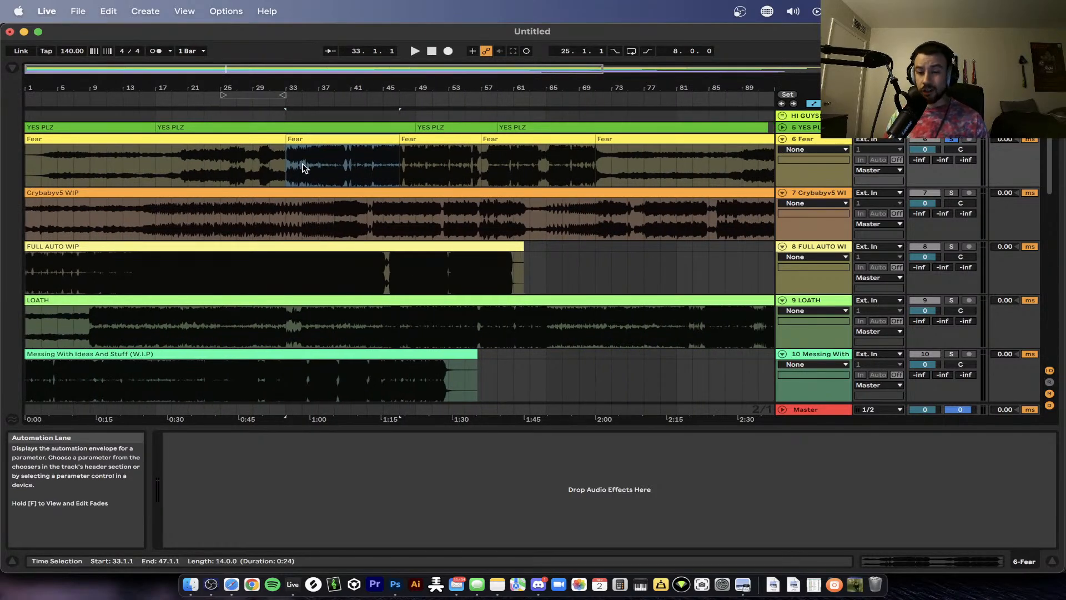
{"action": "scroll", "coordinate": [456, 211], "scroll_direction": "down", "scroll_amount": 2}
{"action": "scroll", "coordinate": [605, 189], "scroll_direction": "down", "scroll_amount": 3}
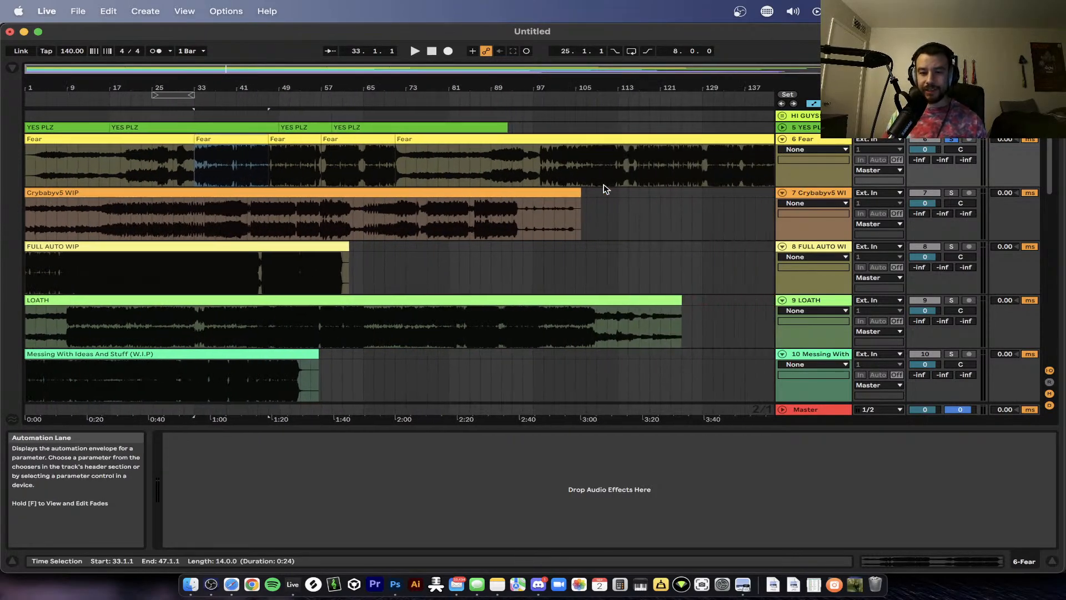
{"action": "scroll", "coordinate": [605, 189], "scroll_direction": "down", "scroll_amount": 2}
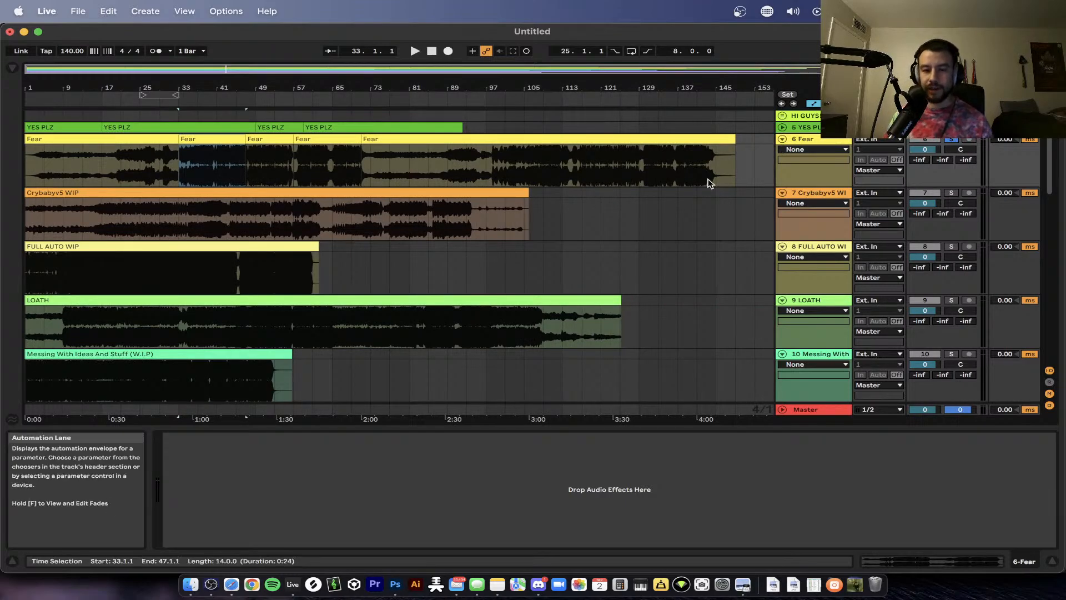
- Play Fear's build-up from bar 25 and move the insert marker ahead to around bar 29
{"action": "scroll", "coordinate": [500, 175], "scroll_direction": "up", "scroll_amount": 1}
{"action": "scroll", "coordinate": [510, 170], "scroll_direction": "up", "scroll_amount": 3}
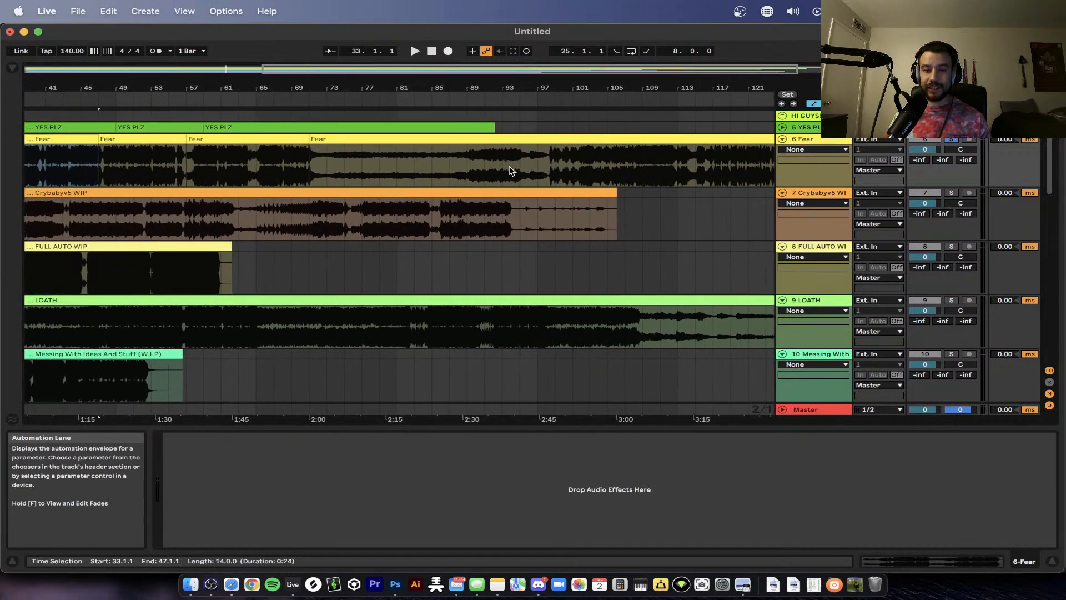
{"action": "scroll", "coordinate": [299, 164], "scroll_direction": "up", "scroll_amount": 3}
{"action": "scroll", "coordinate": [299, 164], "scroll_direction": "left", "scroll_amount": 2}
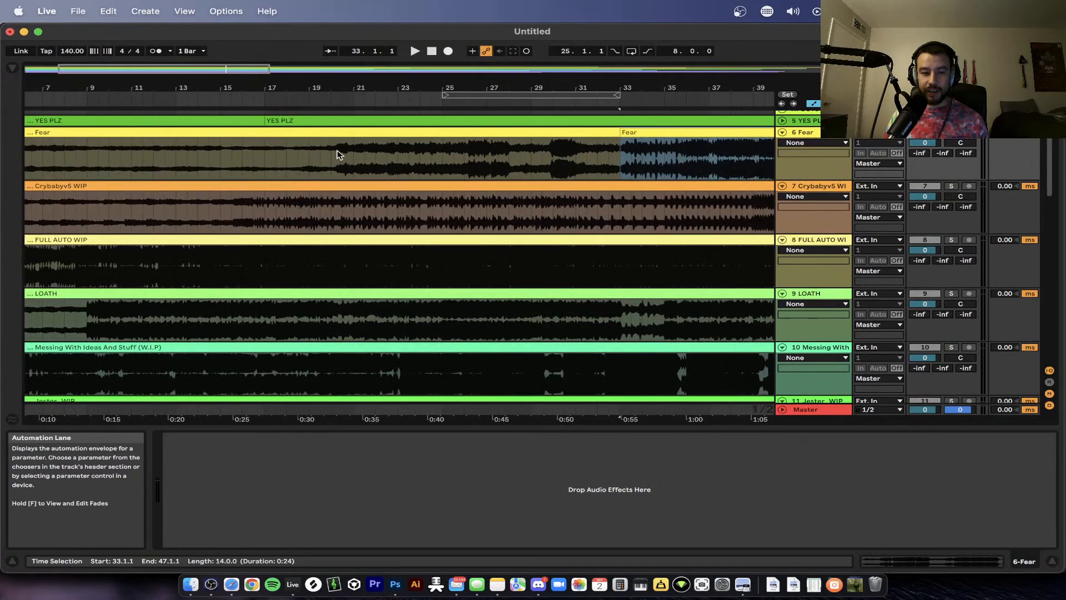
{"action": "left_click", "coordinate": [342, 151]}
{"action": "key", "text": "space"}
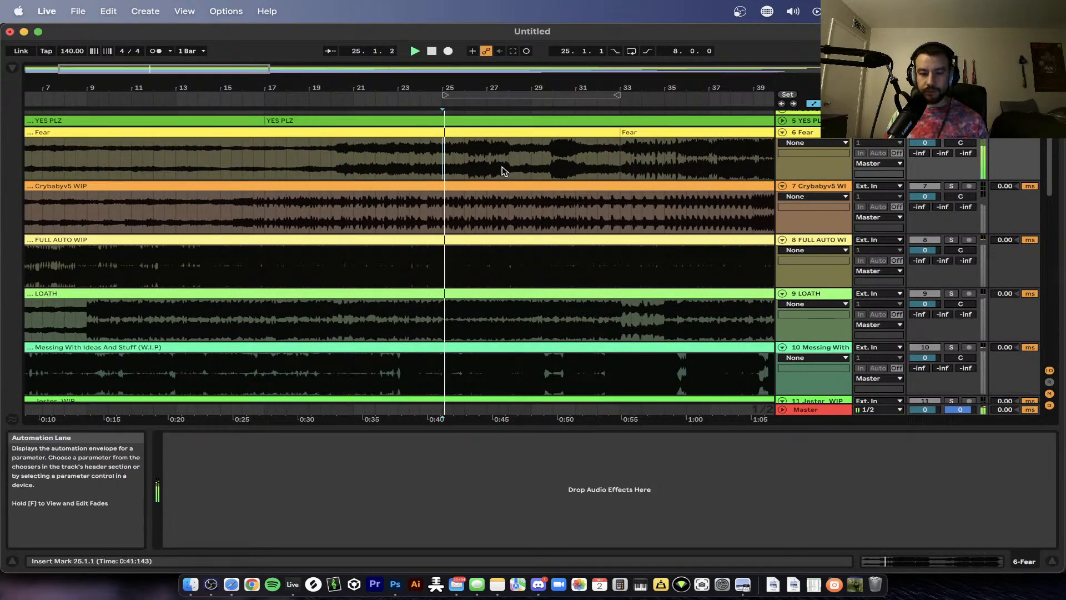
{"action": "left_click", "coordinate": [552, 170]}
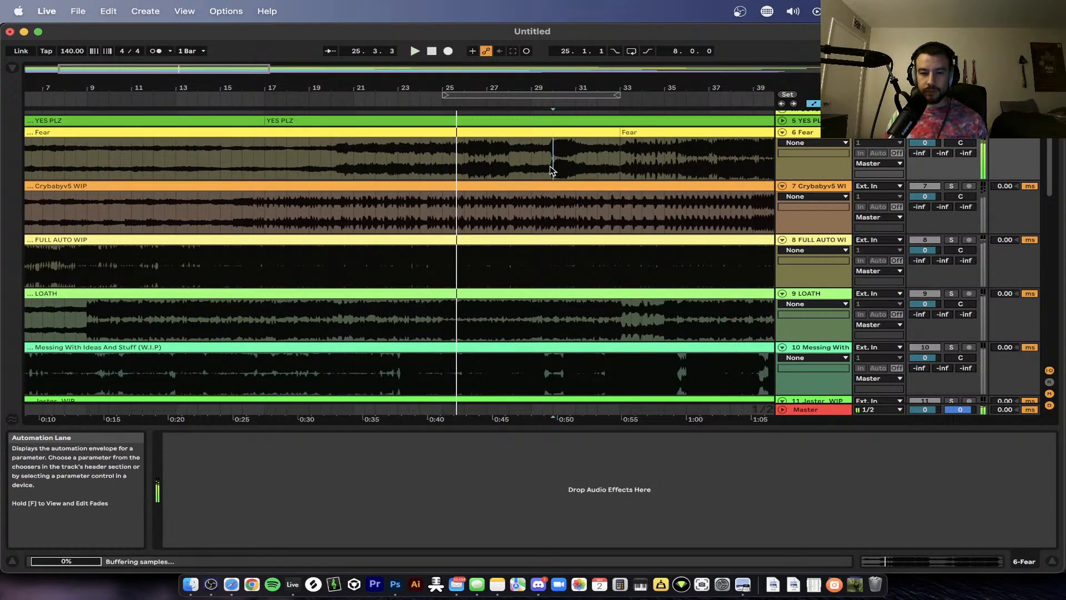
- Play Fear's first drop from 33.3.4, shortly after it begins
{"action": "left_click", "coordinate": [644, 163]}
{"action": "scroll", "coordinate": [544, 174], "scroll_direction": "right", "scroll_amount": 3}
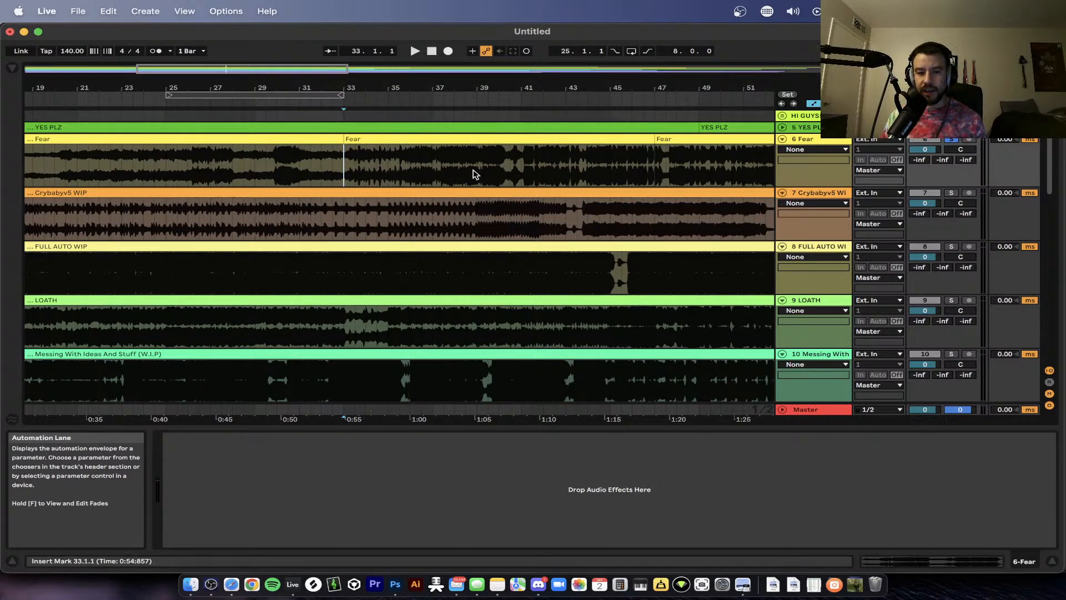
{"action": "scroll", "coordinate": [456, 195], "scroll_direction": "up", "scroll_amount": 2}
{"action": "scroll", "coordinate": [456, 195], "scroll_direction": "right", "scroll_amount": 2}
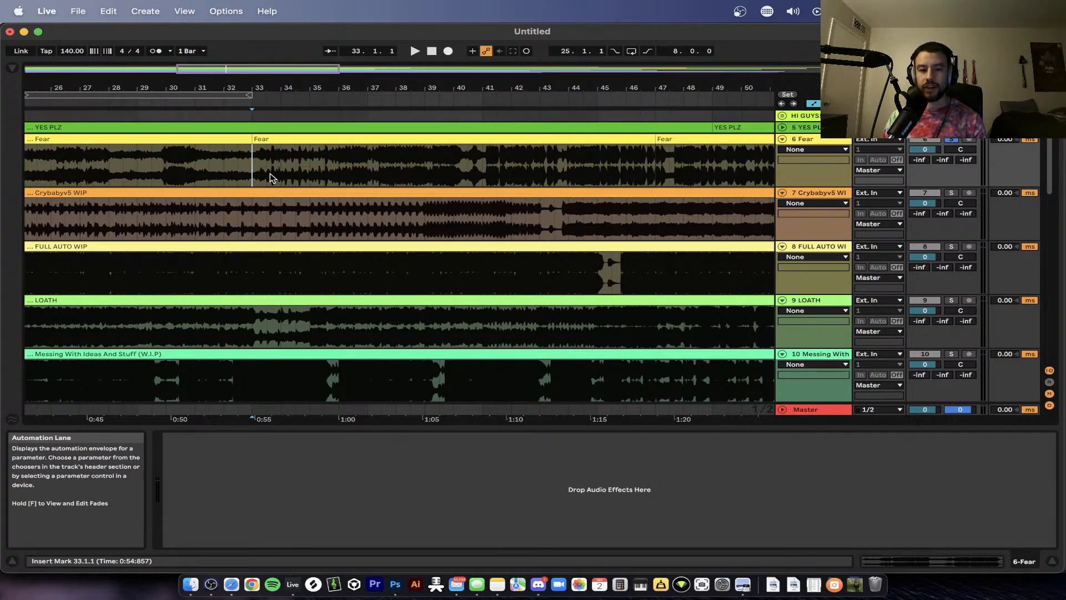
{"action": "scroll", "coordinate": [366, 177], "scroll_direction": "right", "scroll_amount": 3}
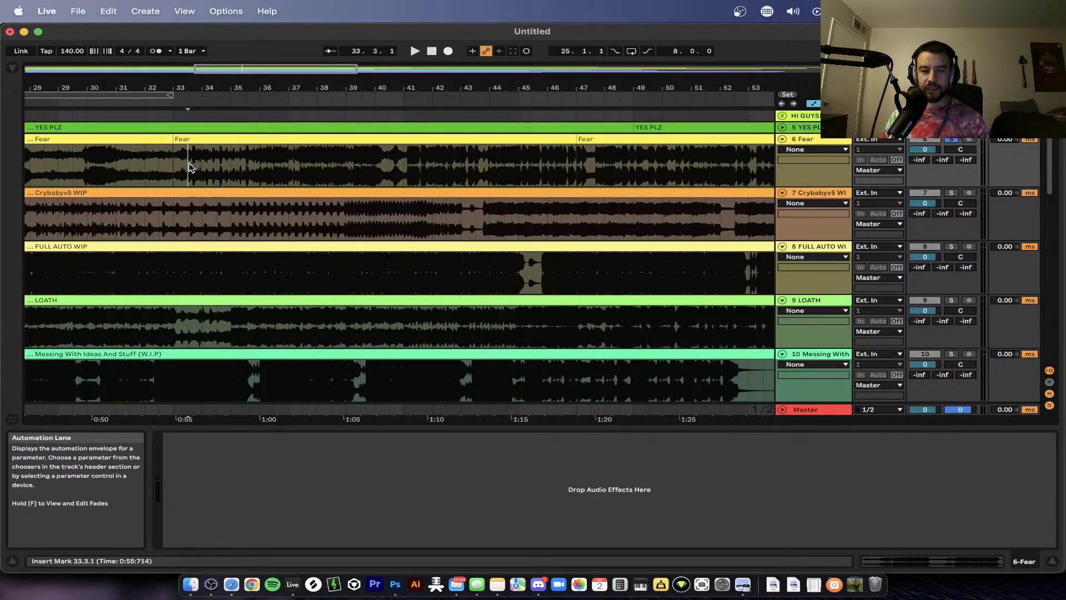
{"action": "scroll", "coordinate": [189, 167], "scroll_direction": "up", "scroll_amount": 5}
{"action": "scroll", "coordinate": [189, 162], "scroll_direction": "up", "scroll_amount": 5}
{"action": "left_click", "coordinate": [225, 159]}
{"action": "key", "text": "space"}
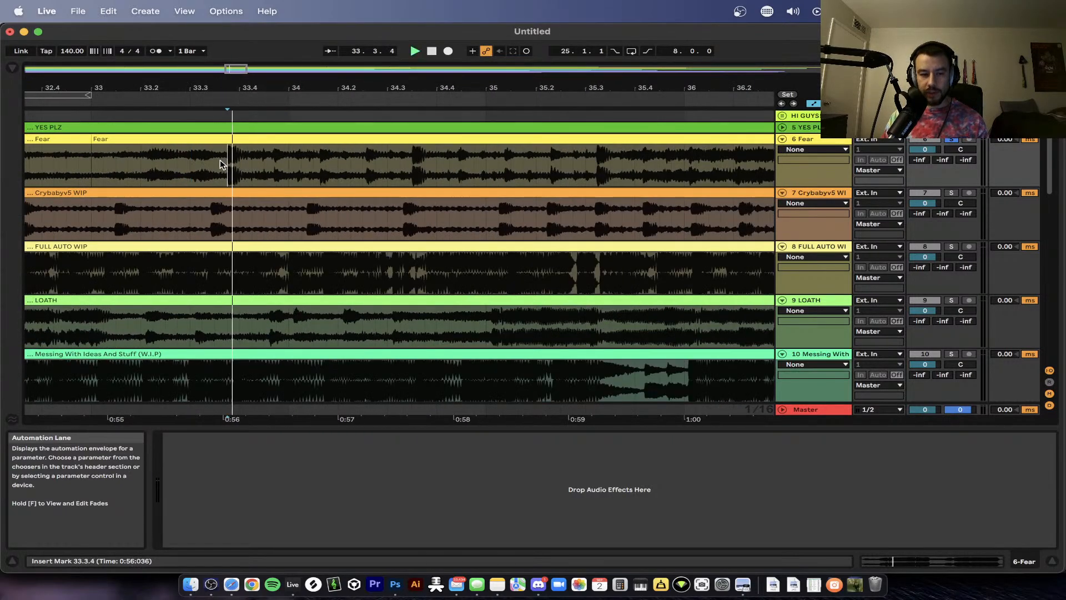
- Play the second half of Fear's first drop from 41.3.1
{"action": "scroll", "coordinate": [385, 171], "scroll_direction": "down", "scroll_amount": 3}
{"action": "scroll", "coordinate": [441, 170], "scroll_direction": "down", "scroll_amount": 2}
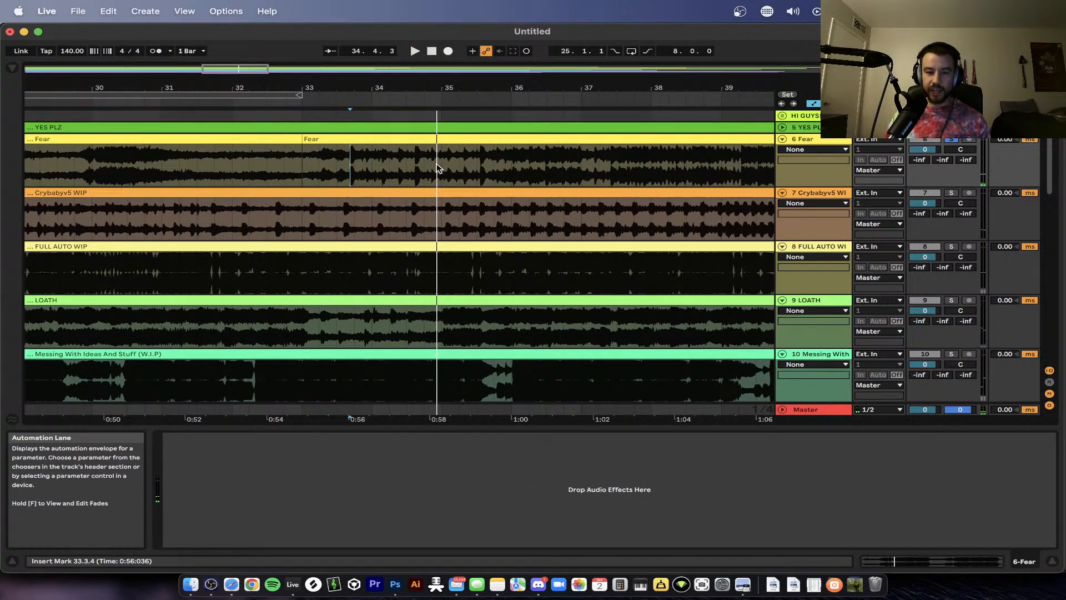
{"action": "scroll", "coordinate": [436, 167], "scroll_direction": "down", "scroll_amount": 2}
{"action": "scroll", "coordinate": [437, 166], "scroll_direction": "right", "scroll_amount": 6}
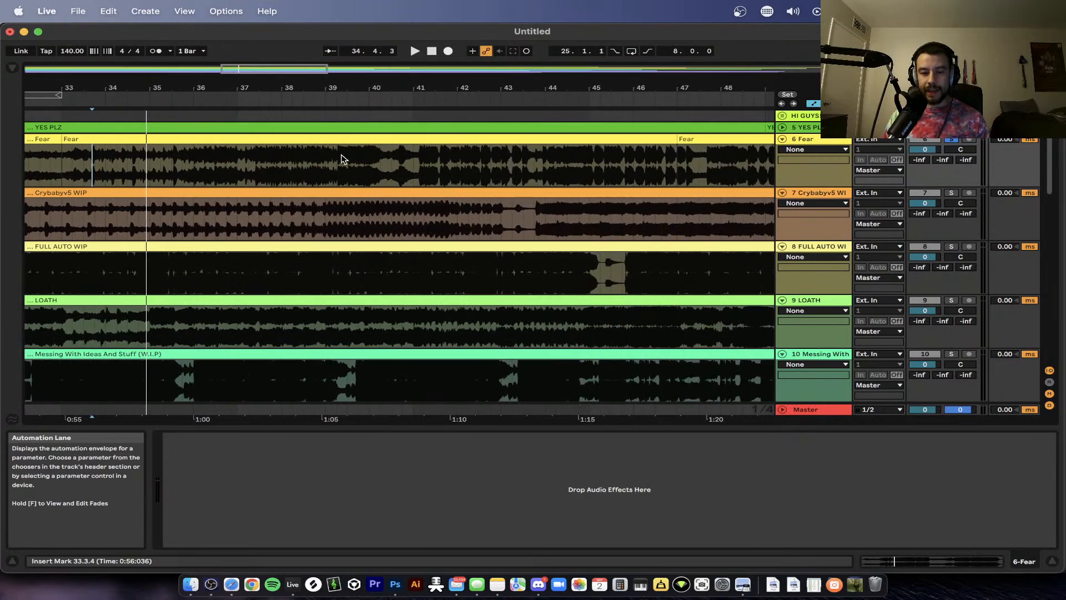
{"action": "left_click", "coordinate": [394, 160]}
{"action": "scroll", "coordinate": [392, 161], "scroll_direction": "up", "scroll_amount": 5}
{"action": "left_click", "coordinate": [314, 163]}
{"action": "scroll", "coordinate": [316, 164], "scroll_direction": "down", "scroll_amount": 3}
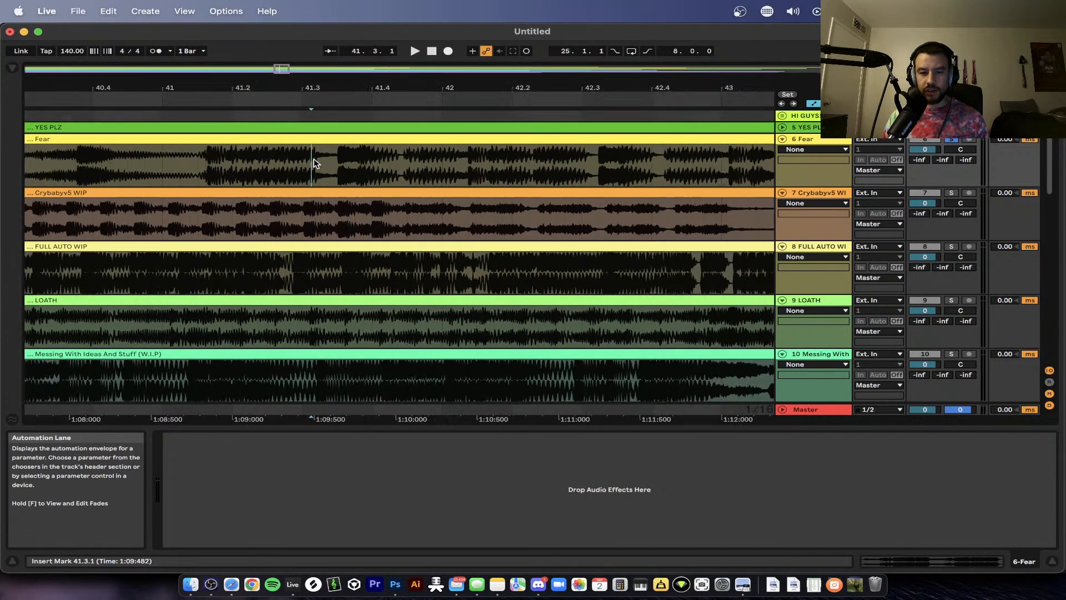
{"action": "key", "text": "space"}
{"action": "scroll", "coordinate": [371, 168], "scroll_direction": "down", "scroll_amount": 4}
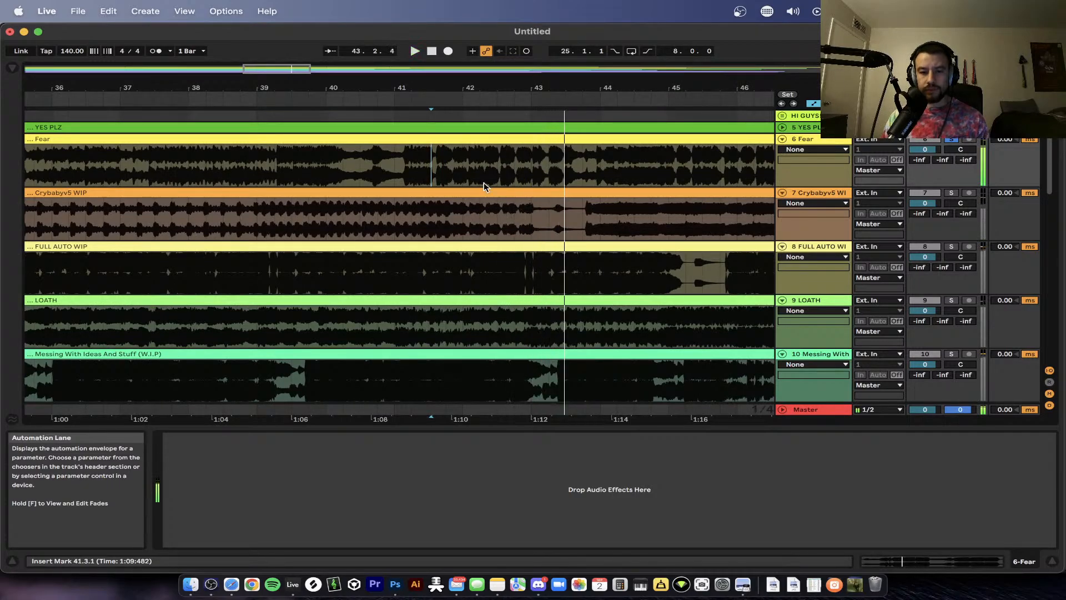
- Solo the Crybabyv5 WIP track in place of Fear
{"action": "scroll", "coordinate": [484, 182], "scroll_direction": "down", "scroll_amount": 1}
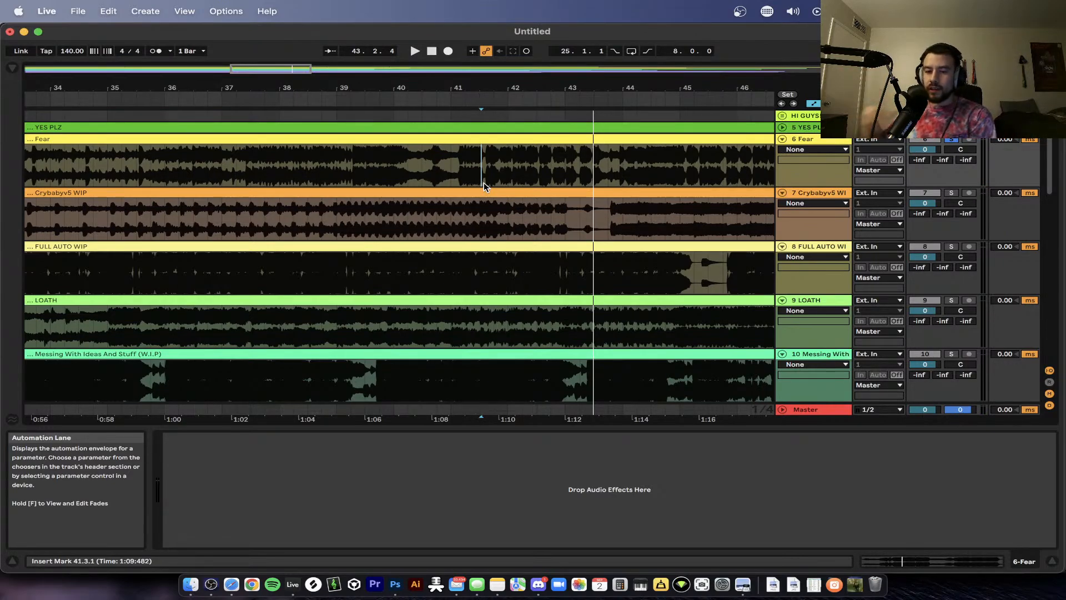
{"action": "scroll", "coordinate": [484, 183], "scroll_direction": "down", "scroll_amount": 5}
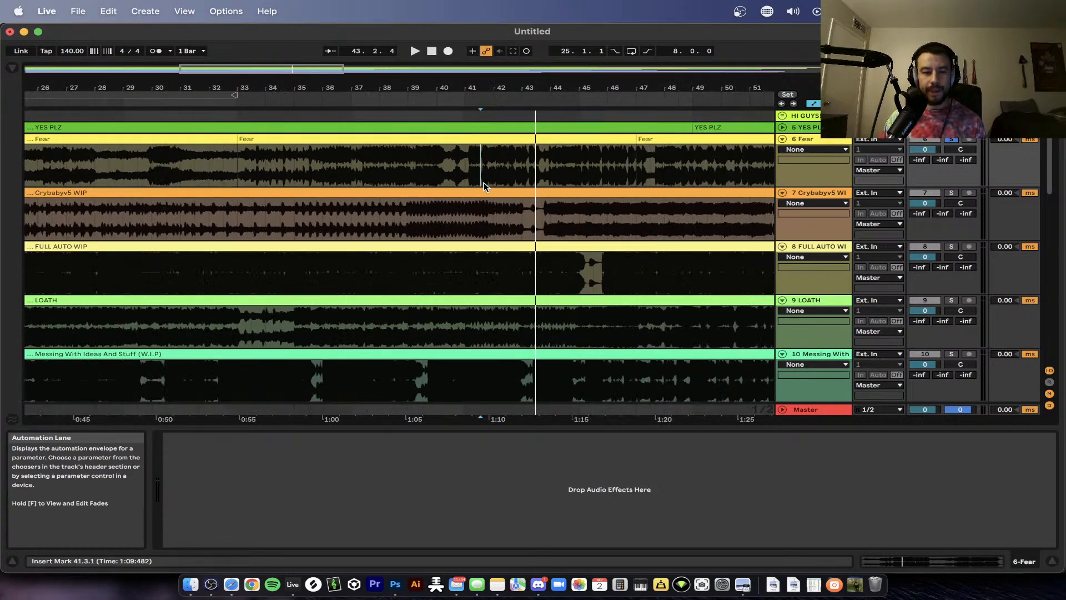
{"action": "scroll", "coordinate": [484, 184], "scroll_direction": "down", "scroll_amount": 5}
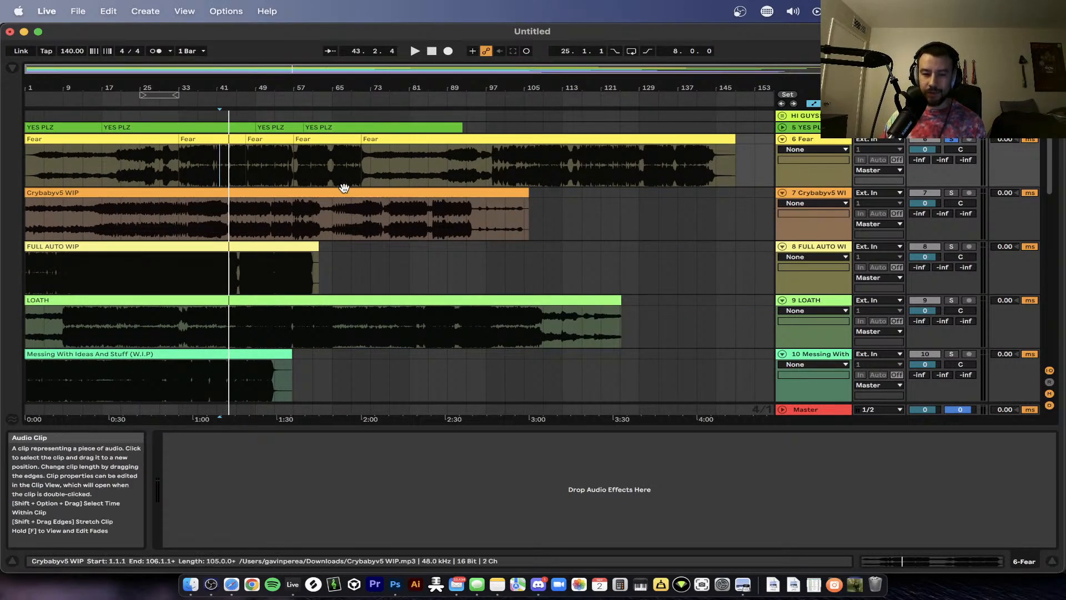
{"action": "scroll", "coordinate": [343, 189], "scroll_direction": "up", "scroll_amount": 3}
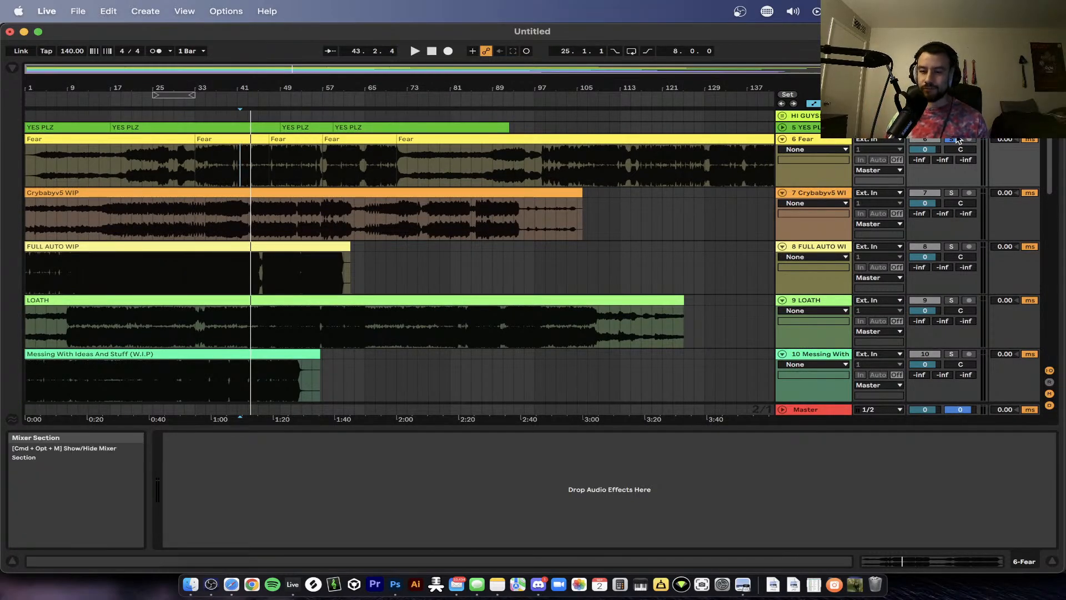
{"action": "left_click", "coordinate": [951, 193]}
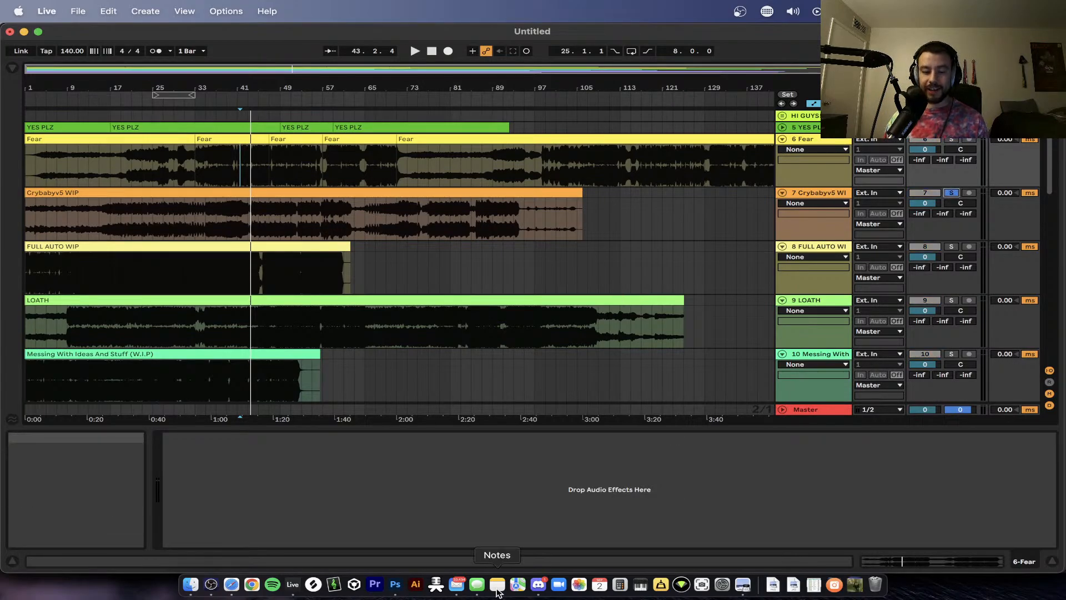
- Switch to Discord and read the Crybabyv5 WIP submission in the live-wip-feedback channel
{"action": "left_click", "coordinate": [537, 584]}
{"action": "scroll", "coordinate": [484, 323], "scroll_direction": "up", "scroll_amount": 5}
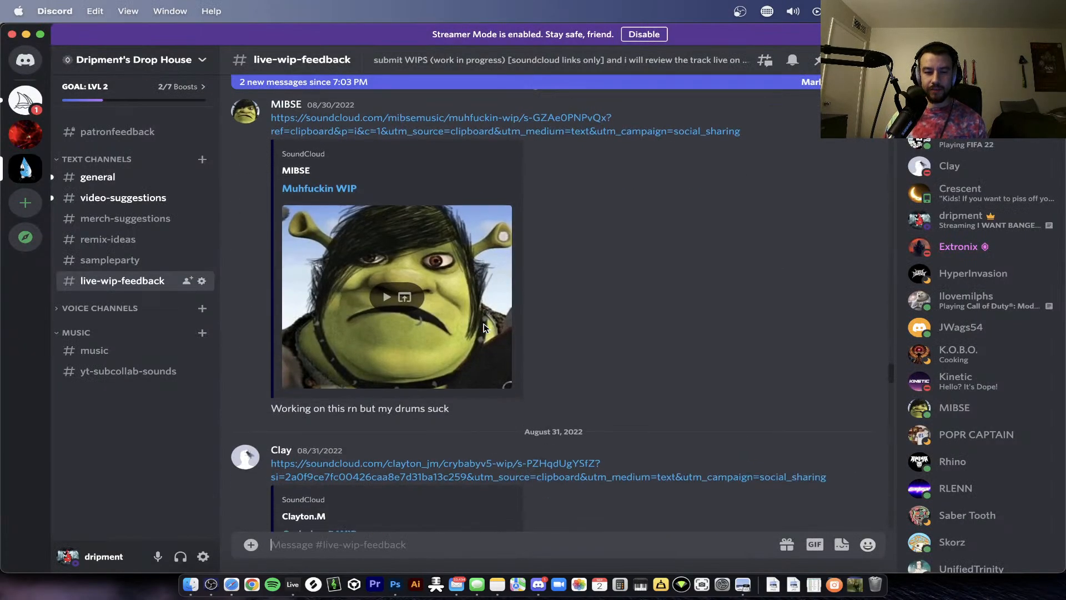
{"action": "scroll", "coordinate": [606, 334], "scroll_direction": "down", "scroll_amount": 10}
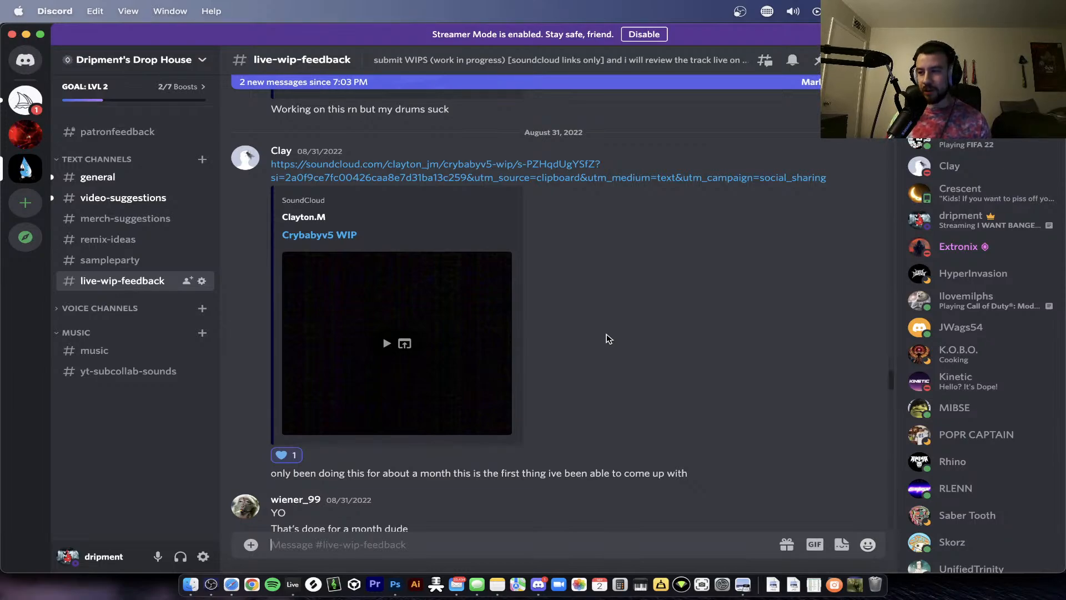
- Return to Ableton Live and play the Crybabyv5 WIP clip from bar 1
{"action": "key", "text": "super+Tab"}
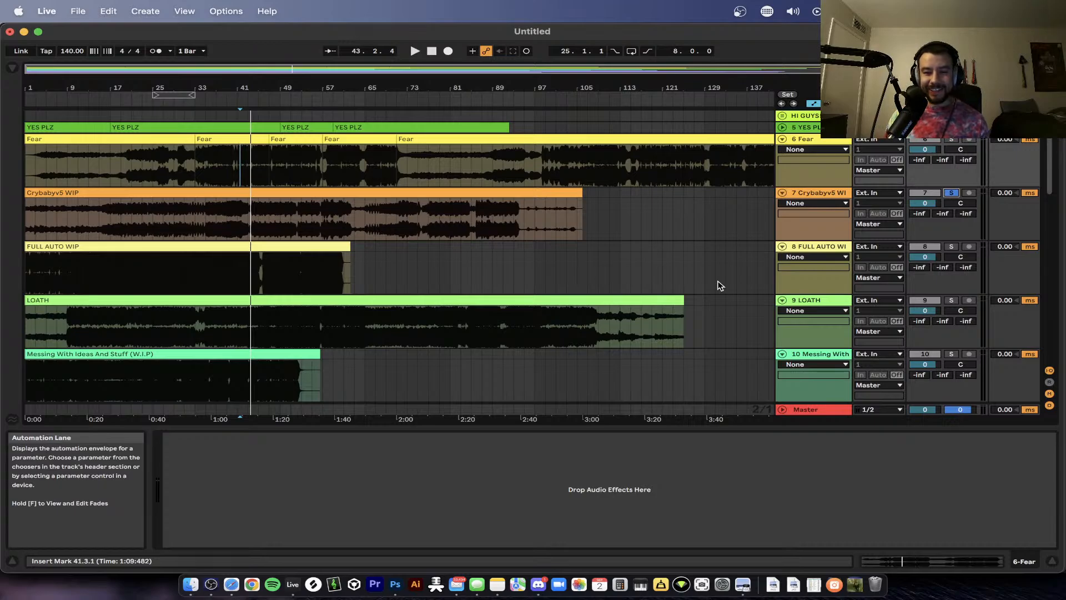
{"action": "left_click", "coordinate": [42, 194]}
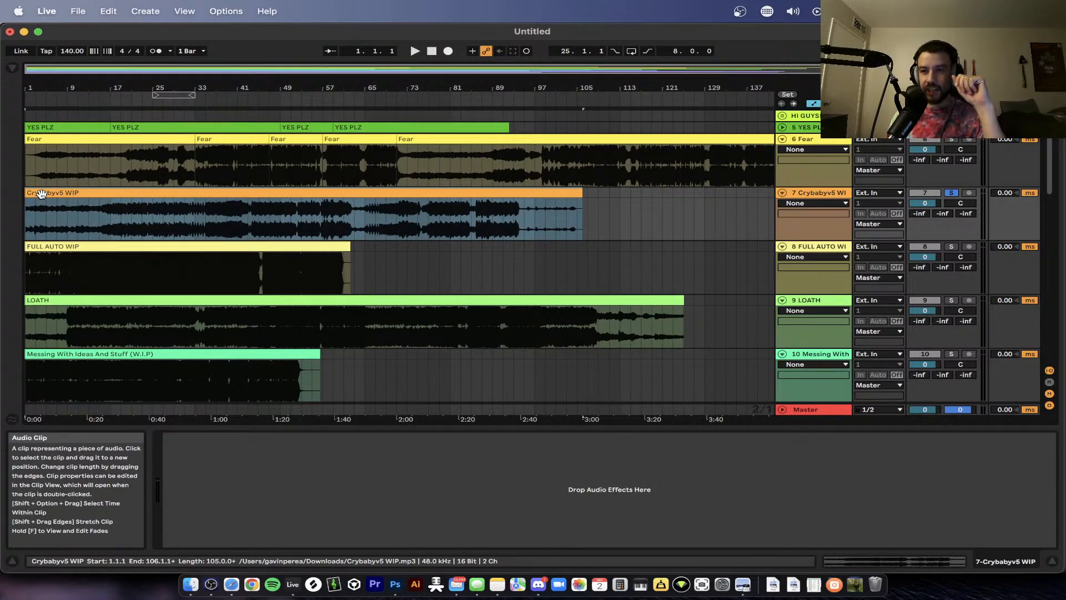
{"action": "key", "text": "space"}
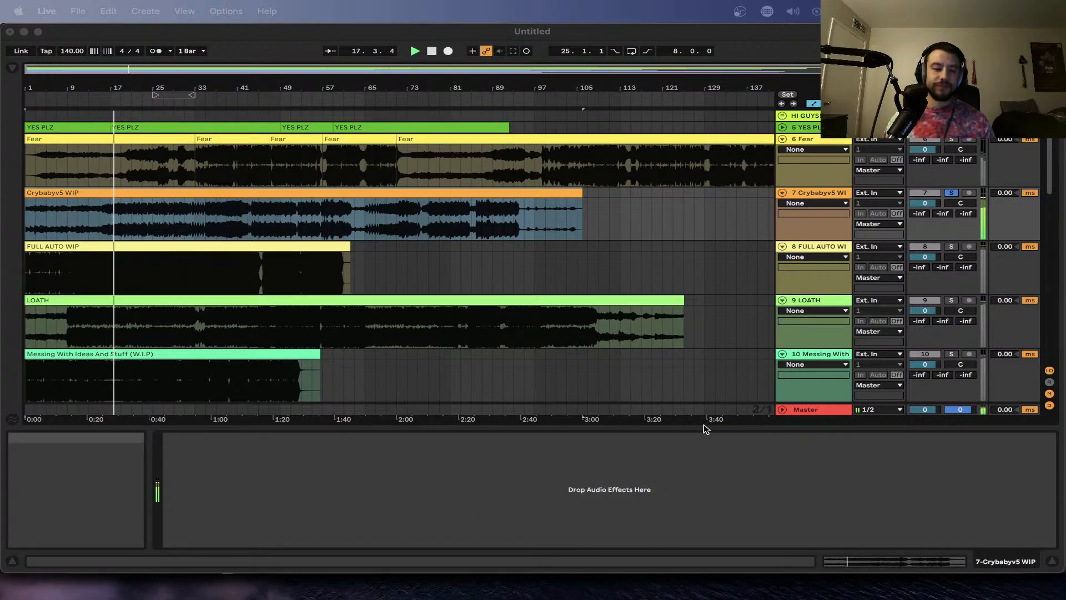
- Check Crybabyv5 WIP's loudness and stereo width on the Master meters during playback, keeping Ozone 8 clear of its waveform, and close Ozone 8
{"action": "left_click", "coordinate": [827, 409]}
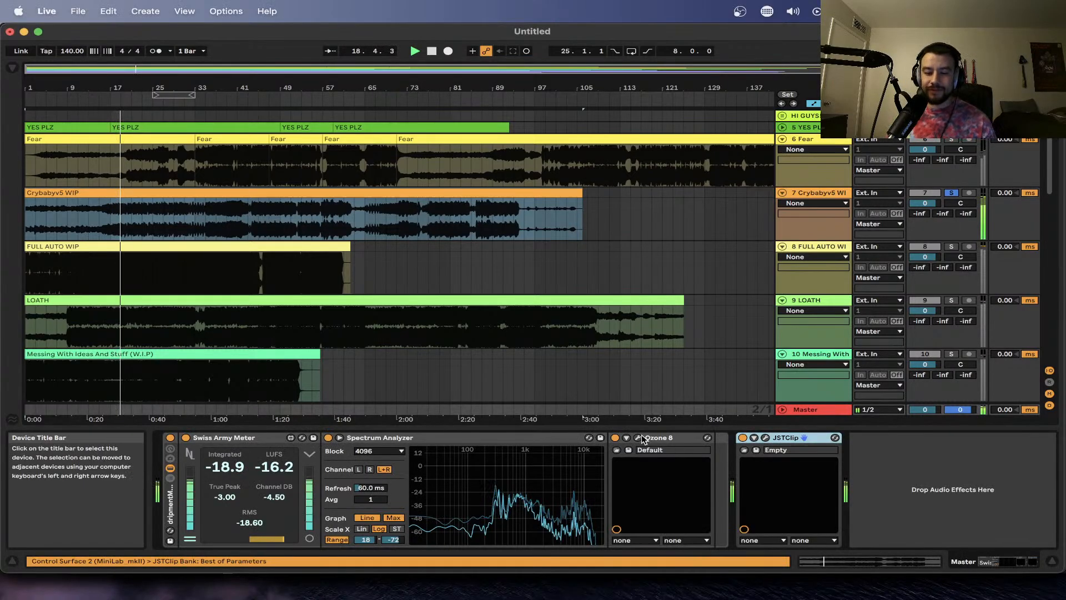
{"action": "left_click", "coordinate": [638, 438]}
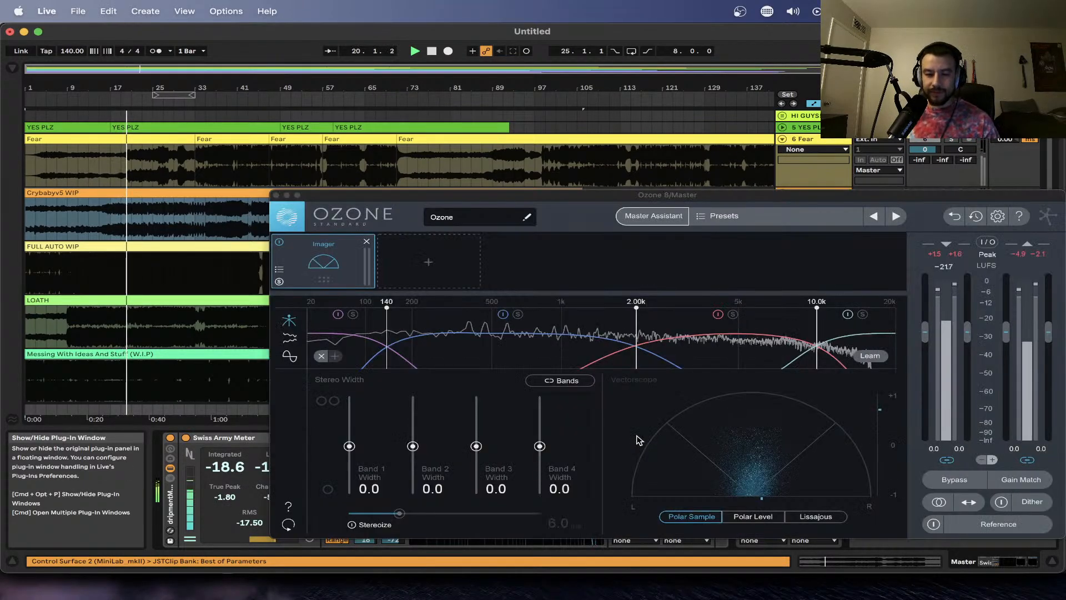
{"action": "left_click_drag", "start_coordinate": [548, 187], "coordinate": [538, 189]}
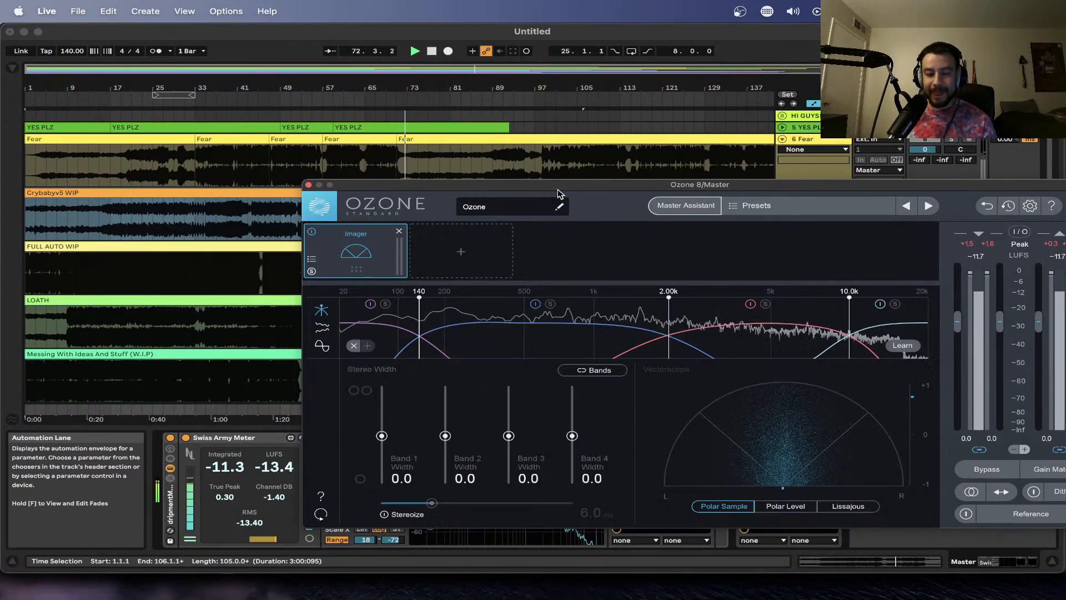
{"action": "left_click_drag", "start_coordinate": [511, 186], "coordinate": [481, 257]}
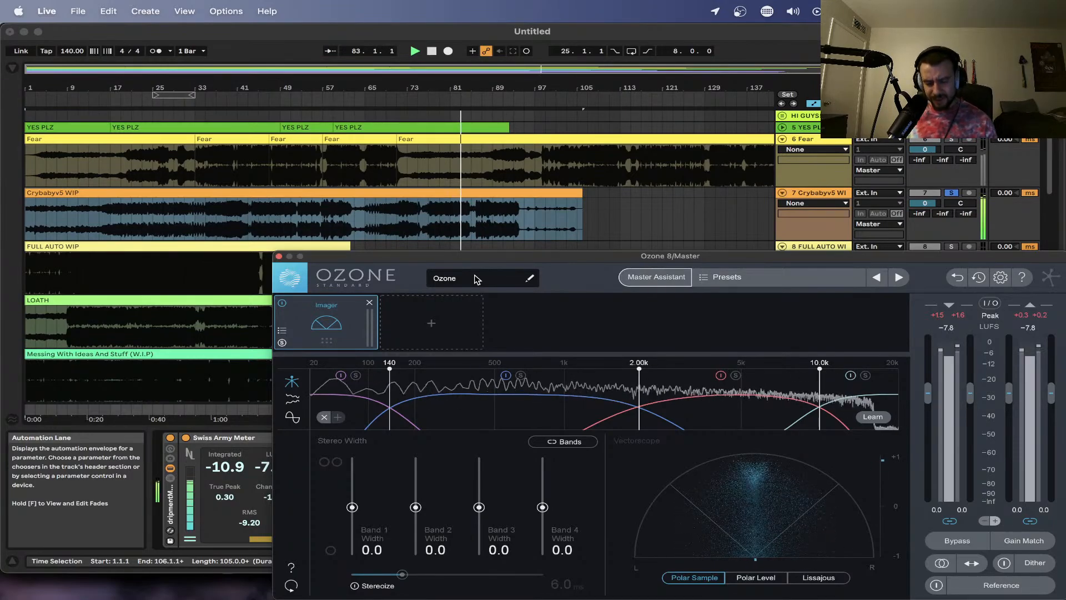
{"action": "left_click_drag", "start_coordinate": [419, 256], "coordinate": [430, 243]}
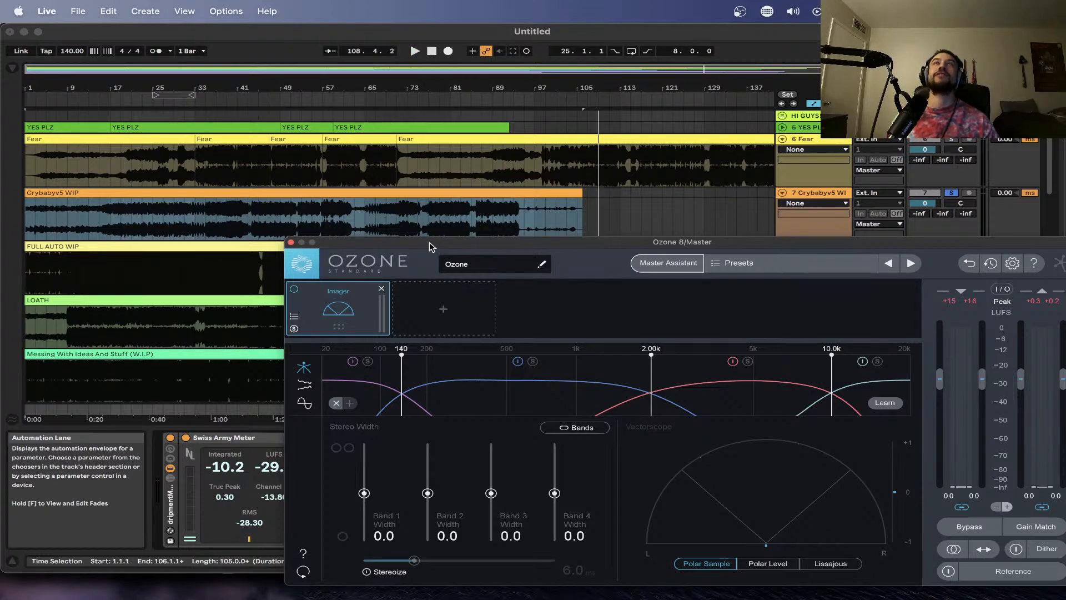
{"action": "scroll", "coordinate": [375, 218], "scroll_direction": "up", "scroll_amount": 3}
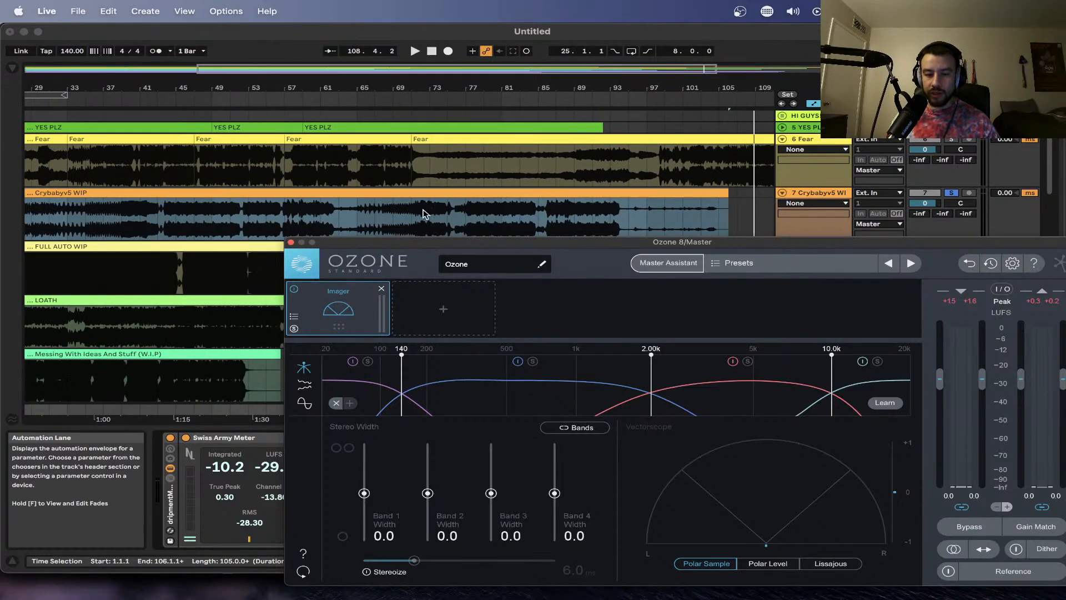
{"action": "left_click", "coordinate": [291, 244]}
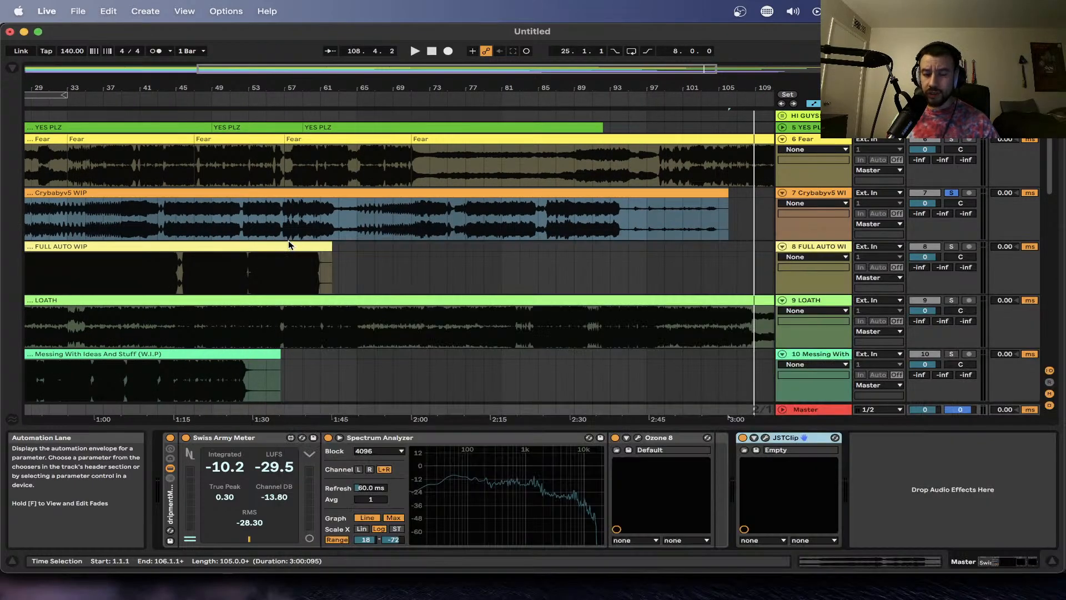
- Mark the quiet gap in Crybabyv5 WIP by selecting 75.3.1 to 77.1.1, and narrow the selection to 76.1.1 to 76.3.1
{"action": "scroll", "coordinate": [293, 242], "scroll_direction": "down", "scroll_amount": 4}
{"action": "scroll", "coordinate": [393, 269], "scroll_direction": "down", "scroll_amount": 1}
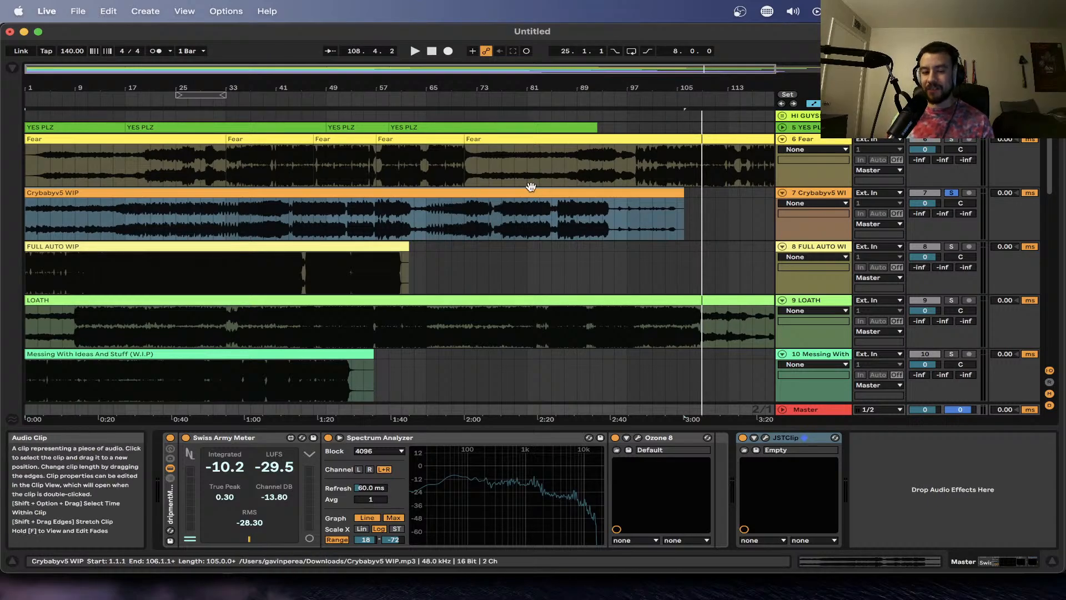
{"action": "scroll", "coordinate": [449, 209], "scroll_direction": "down", "scroll_amount": 3}
{"action": "scroll", "coordinate": [449, 210], "scroll_direction": "up", "scroll_amount": 3}
{"action": "scroll", "coordinate": [464, 242], "scroll_direction": "up", "scroll_amount": 3}
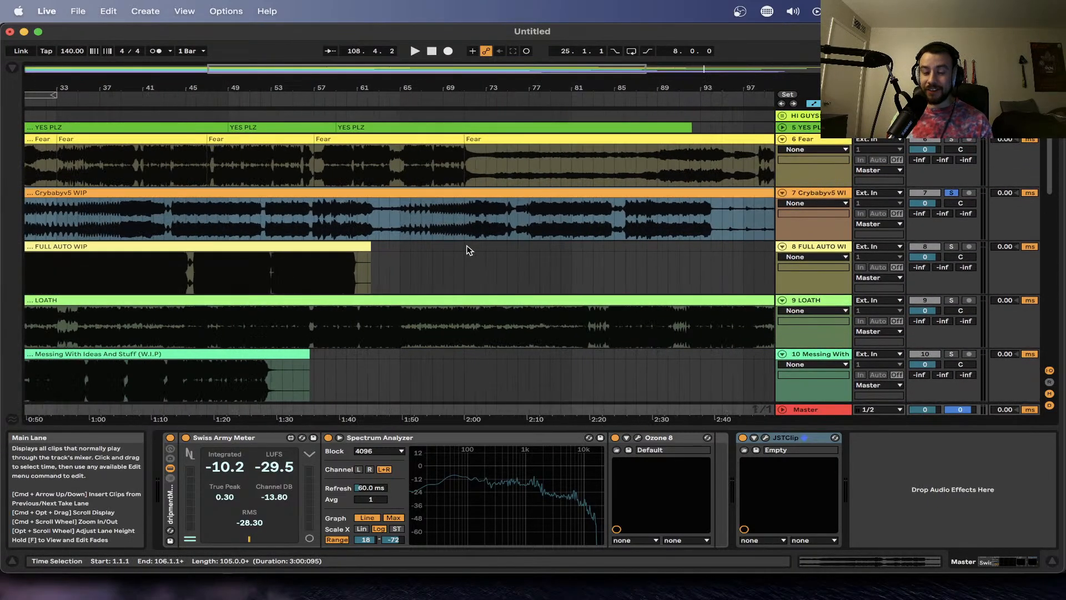
{"action": "scroll", "coordinate": [527, 214], "scroll_direction": "up", "scroll_amount": 3}
{"action": "left_click_drag", "start_coordinate": [534, 218], "coordinate": [497, 217]}
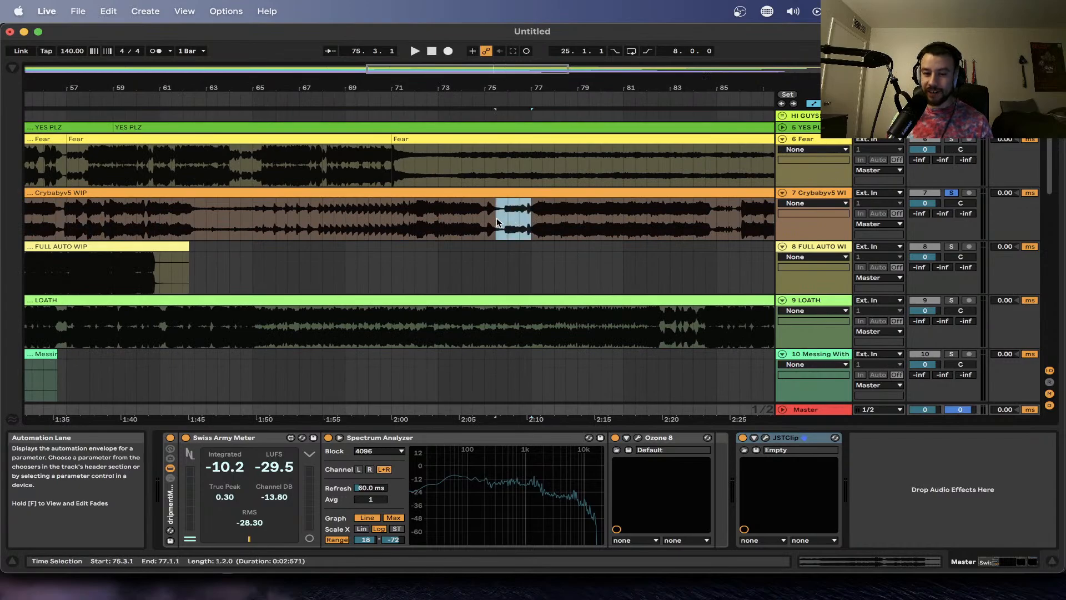
{"action": "scroll", "coordinate": [498, 217], "scroll_direction": "up", "scroll_amount": 3}
{"action": "left_click_drag", "start_coordinate": [576, 220], "coordinate": [521, 221]}
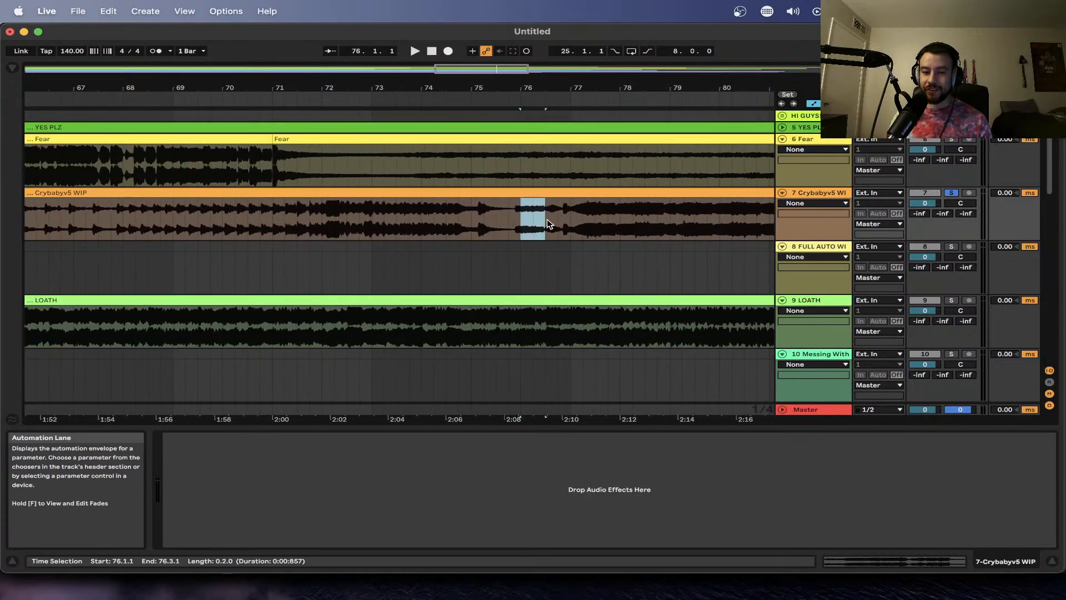
- Play Crybabyv5 WIP from 75.1.1 through the quiet gap into the section after it
{"action": "scroll", "coordinate": [548, 219], "scroll_direction": "down", "scroll_amount": 5}
{"action": "left_click", "coordinate": [544, 221]}
{"action": "key", "text": "space"}
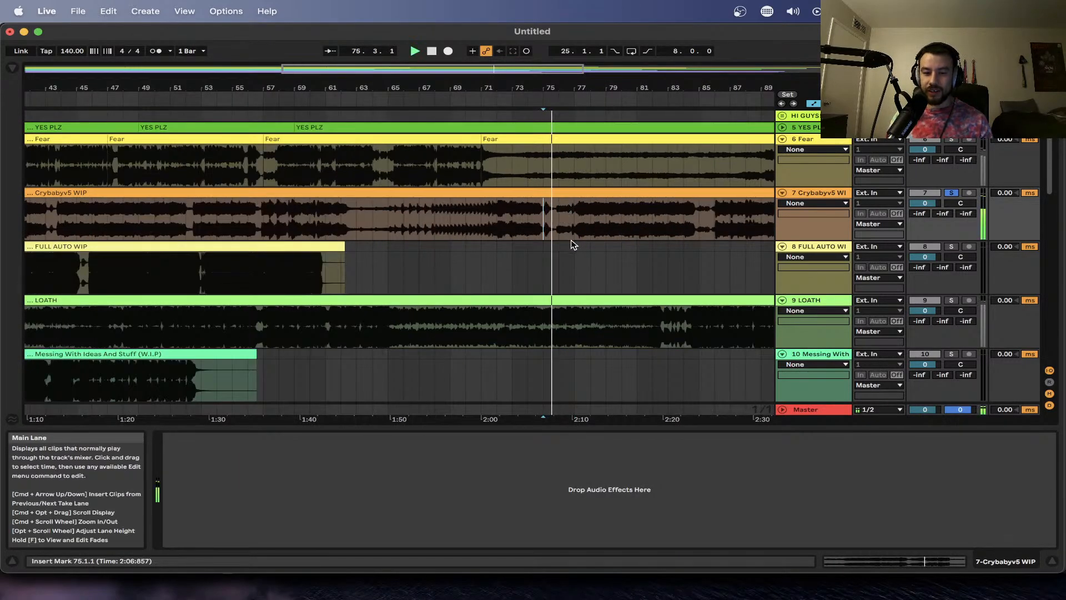
{"action": "scroll", "coordinate": [566, 233], "scroll_direction": "up", "scroll_amount": 3}
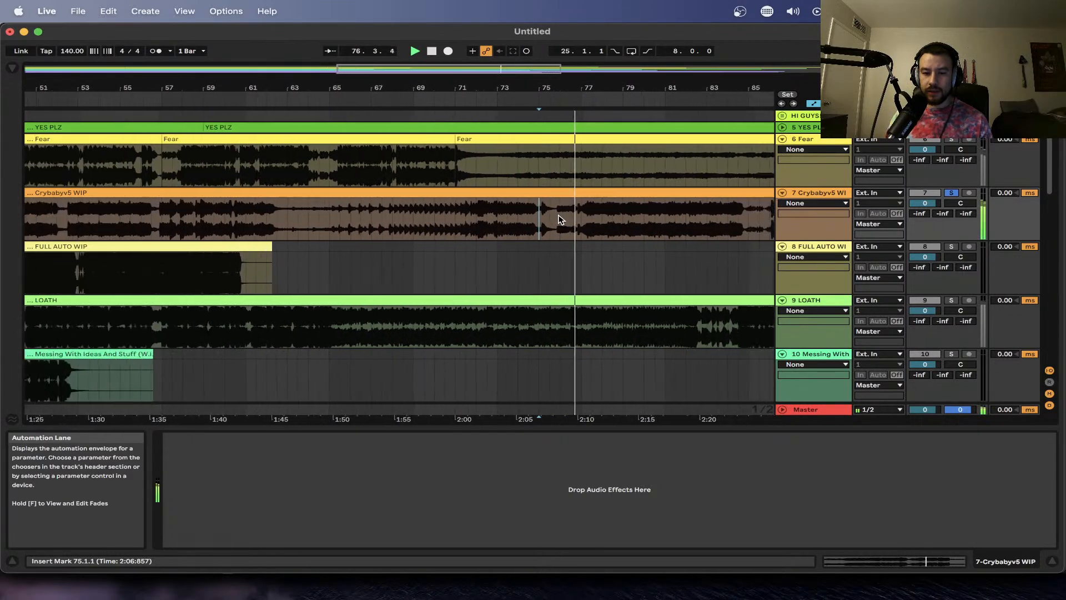
- Mark where Crybabyv5 WIP comes back in after the quiet gap by selecting 76.4.3 to 77.4.1, and play the selection
{"action": "scroll", "coordinate": [559, 218], "scroll_direction": "up", "scroll_amount": 2}
{"action": "scroll", "coordinate": [571, 220], "scroll_direction": "up", "scroll_amount": 2}
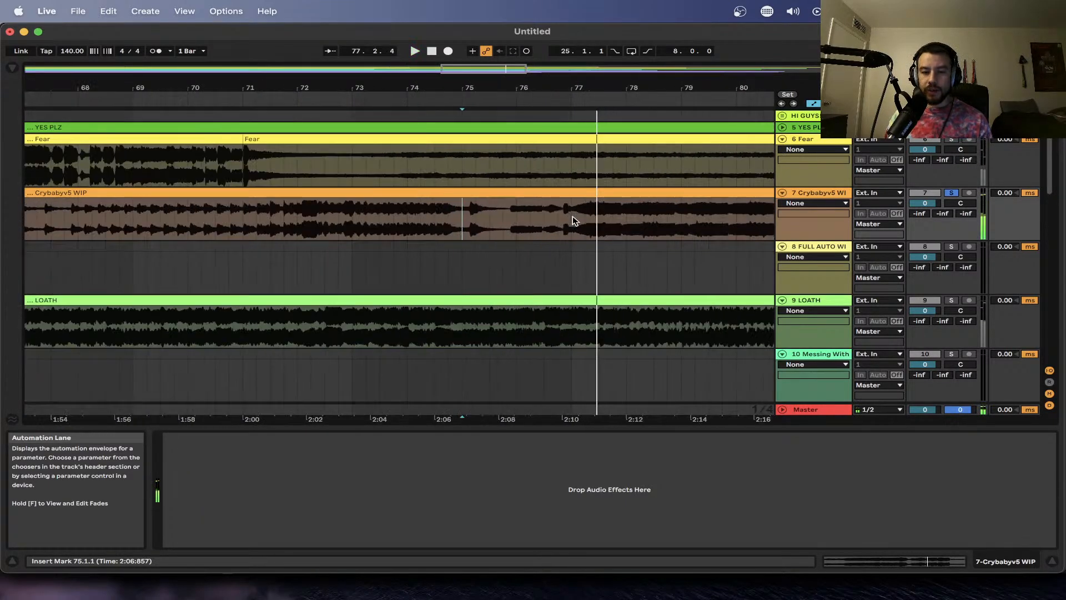
{"action": "left_click_drag", "start_coordinate": [572, 217], "coordinate": [601, 216]}
{"action": "scroll", "coordinate": [601, 217], "scroll_direction": "up", "scroll_amount": 3}
{"action": "left_click", "coordinate": [528, 217]}
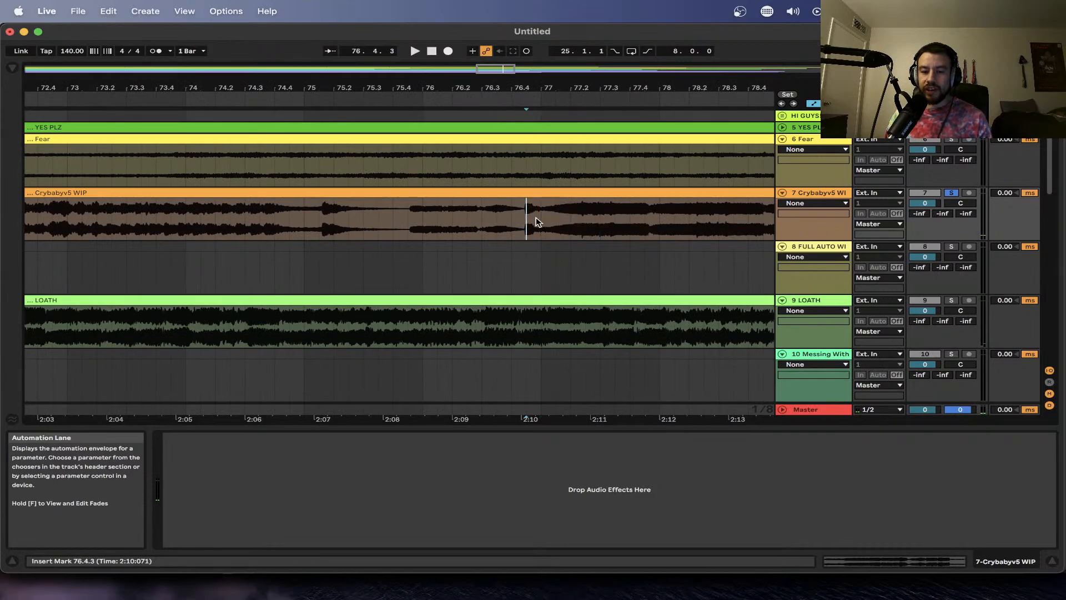
{"action": "left_click_drag", "start_coordinate": [536, 221], "coordinate": [625, 209]}
{"action": "scroll", "coordinate": [500, 222], "scroll_direction": "down", "scroll_amount": 5}
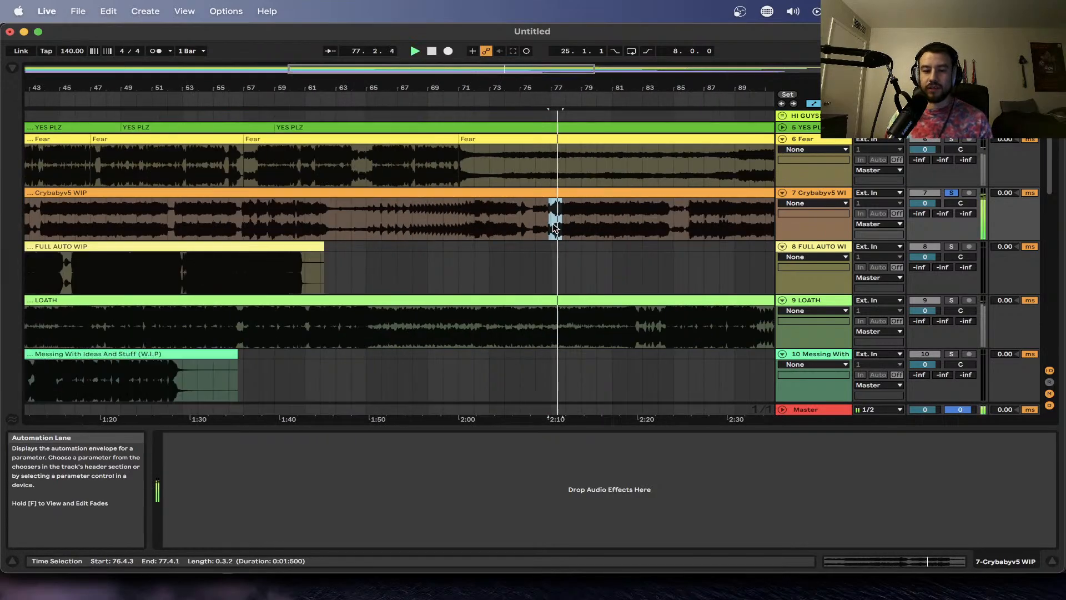
- Play Crybabyv5 WIP from 79.1.1 and check its loudness on the Master track's Swiss Army Meter and Spectrum Analyzer
{"action": "scroll", "coordinate": [469, 228], "scroll_direction": "down", "scroll_amount": 5}
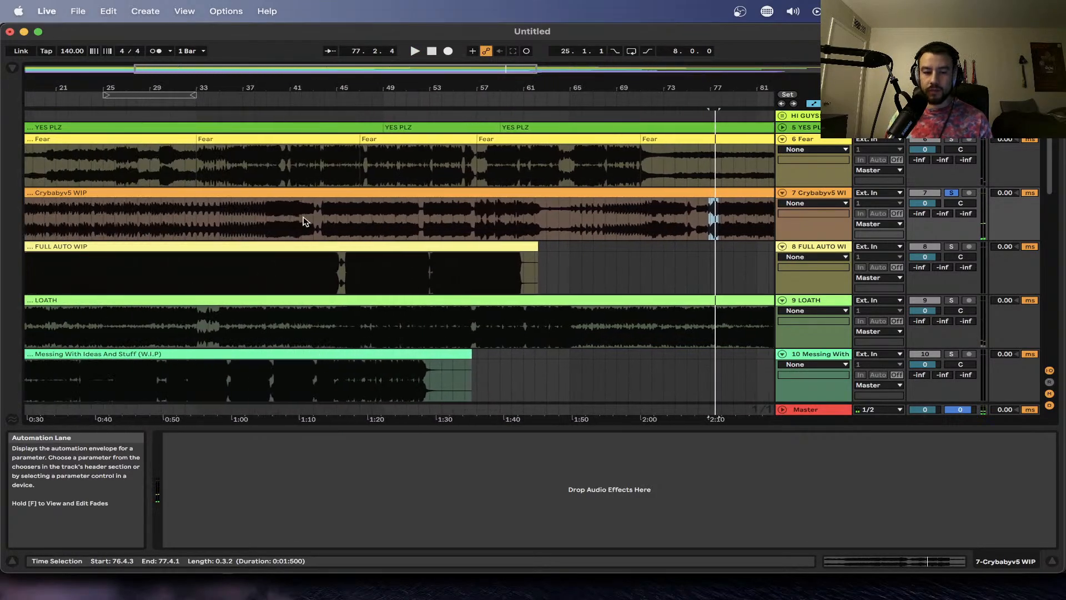
{"action": "scroll", "coordinate": [476, 234], "scroll_direction": "down", "scroll_amount": 2}
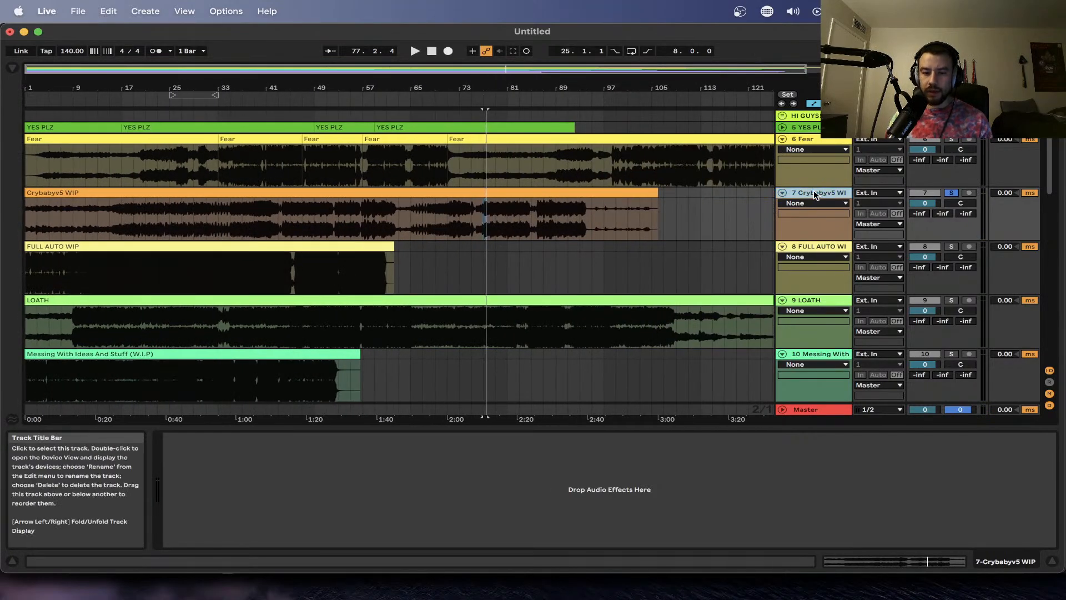
{"action": "left_click", "coordinate": [805, 409]}
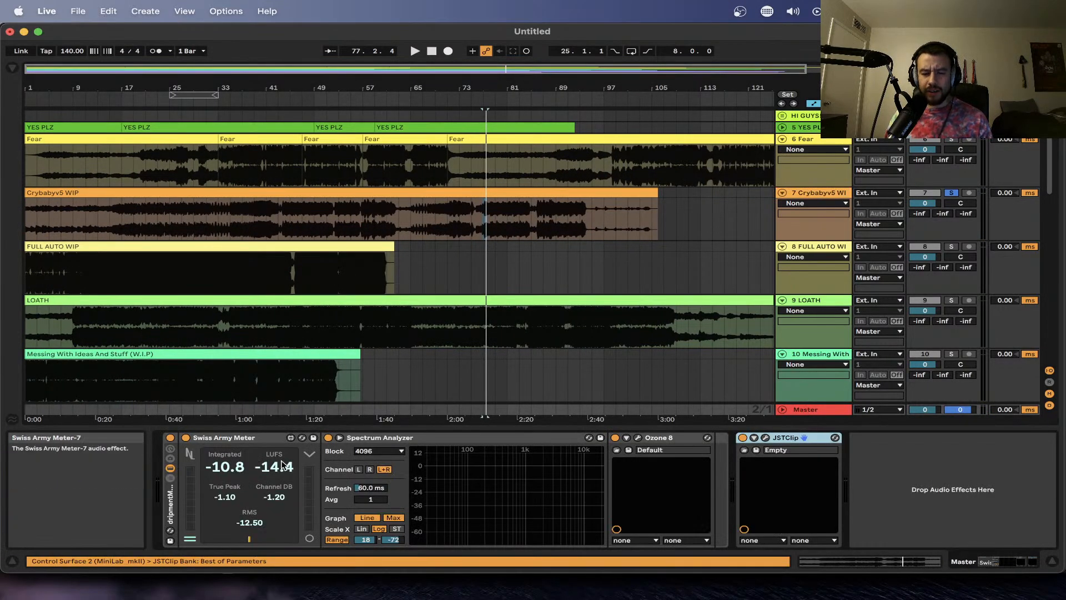
{"action": "left_click", "coordinate": [471, 218]}
{"action": "key", "text": "space"}
{"action": "left_click", "coordinate": [496, 219]}
{"action": "key", "text": "space"}
{"action": "key", "text": "space"}
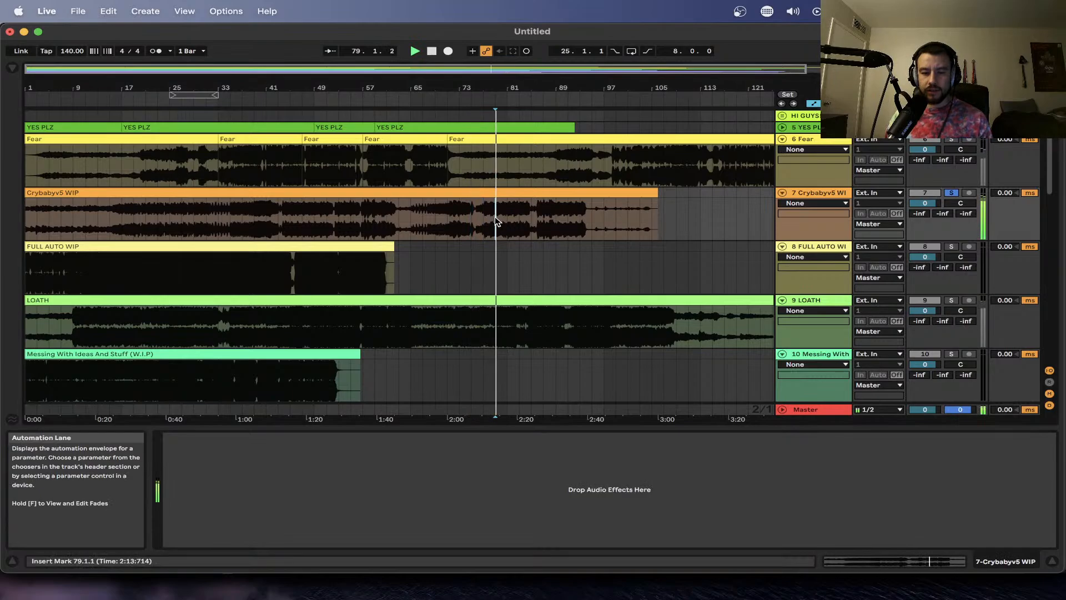
{"action": "left_click", "coordinate": [832, 408]}
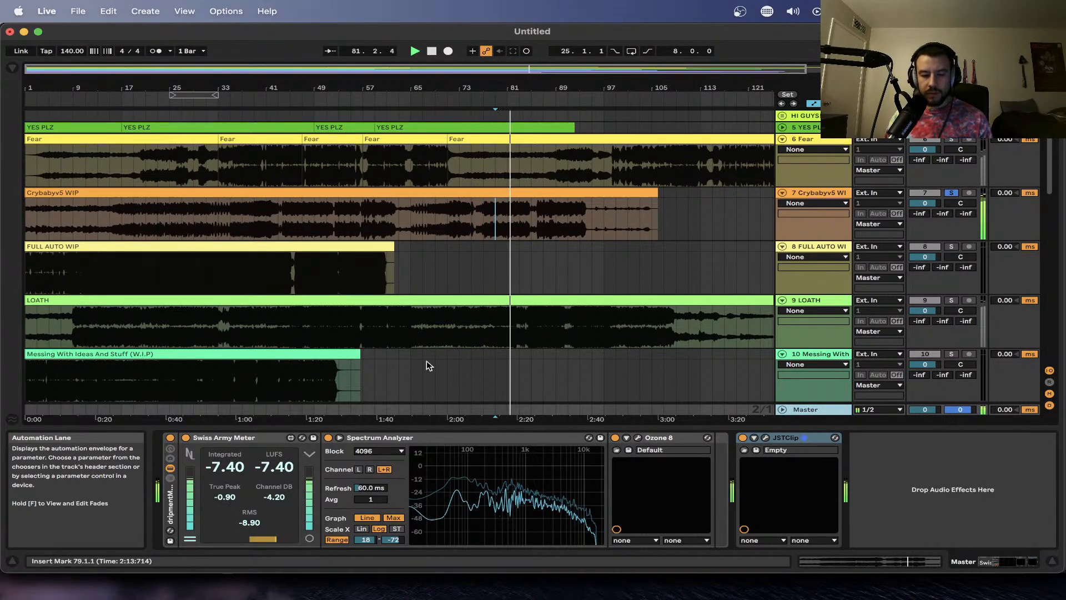
{"action": "key", "text": "space"}
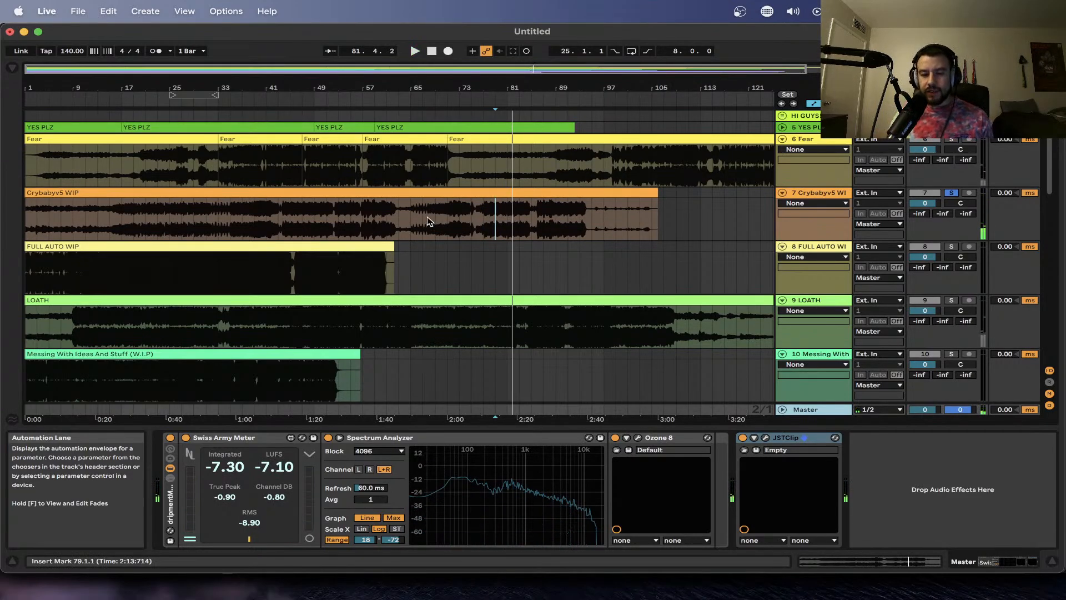
- Examine Crybabyv5 WIP's waveform from the intro through the build-up to the first drop after bar 43
{"action": "scroll", "coordinate": [511, 233], "scroll_direction": "up", "scroll_amount": 3}
{"action": "scroll", "coordinate": [511, 234], "scroll_direction": "down", "scroll_amount": 5}
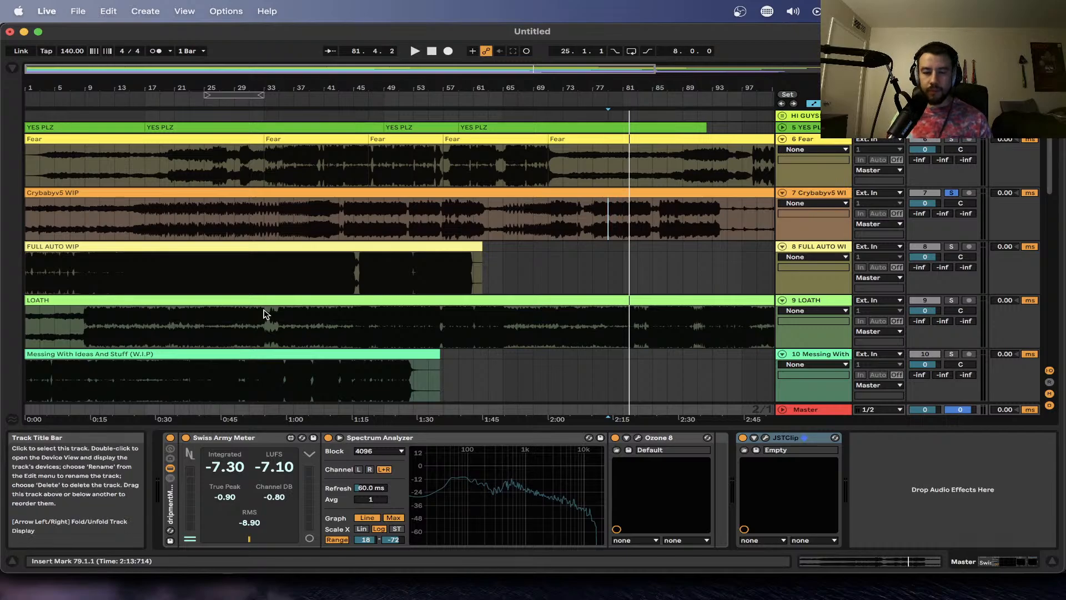
{"action": "scroll", "coordinate": [283, 238], "scroll_direction": "up", "scroll_amount": 5}
{"action": "scroll", "coordinate": [283, 238], "scroll_direction": "left", "scroll_amount": 3}
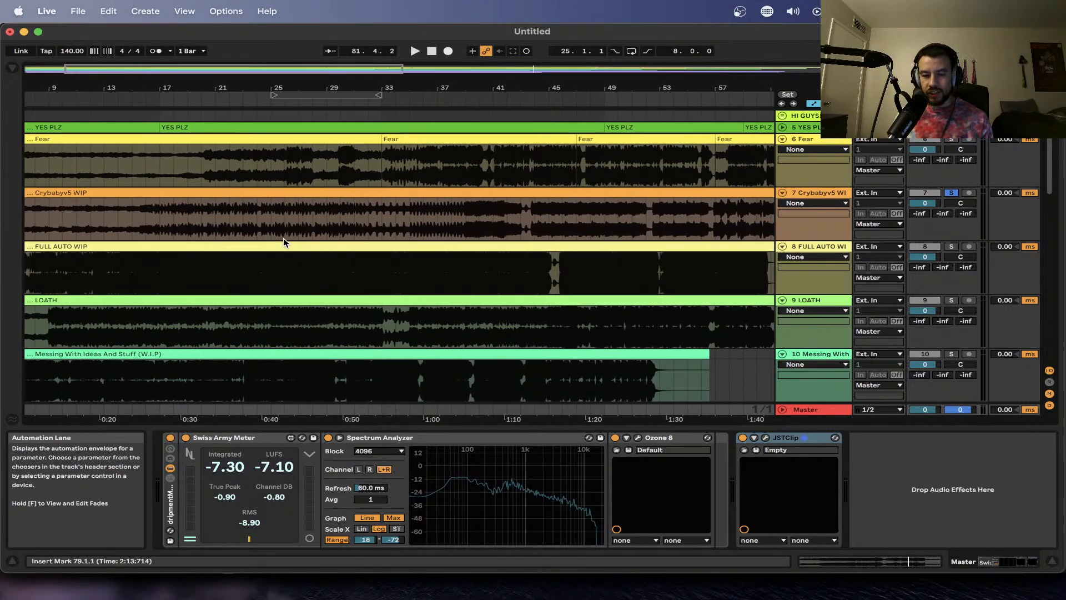
{"action": "scroll", "coordinate": [469, 229], "scroll_direction": "down", "scroll_amount": 5}
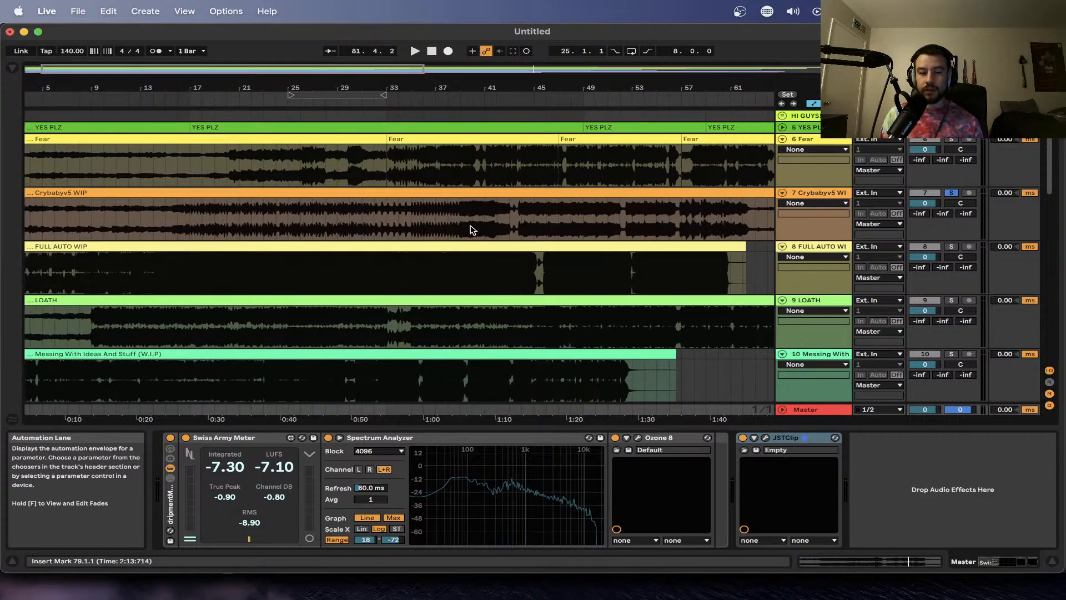
{"action": "scroll", "coordinate": [470, 229], "scroll_direction": "up", "scroll_amount": 3}
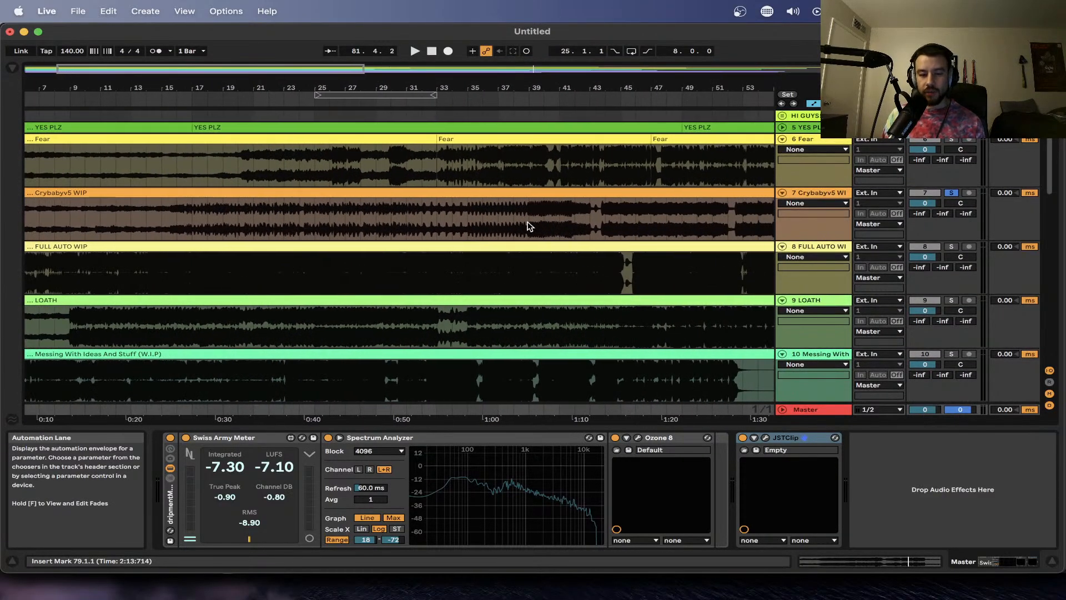
{"action": "scroll", "coordinate": [528, 225], "scroll_direction": "right", "scroll_amount": 5}
{"action": "scroll", "coordinate": [510, 221], "scroll_direction": "up", "scroll_amount": 2}
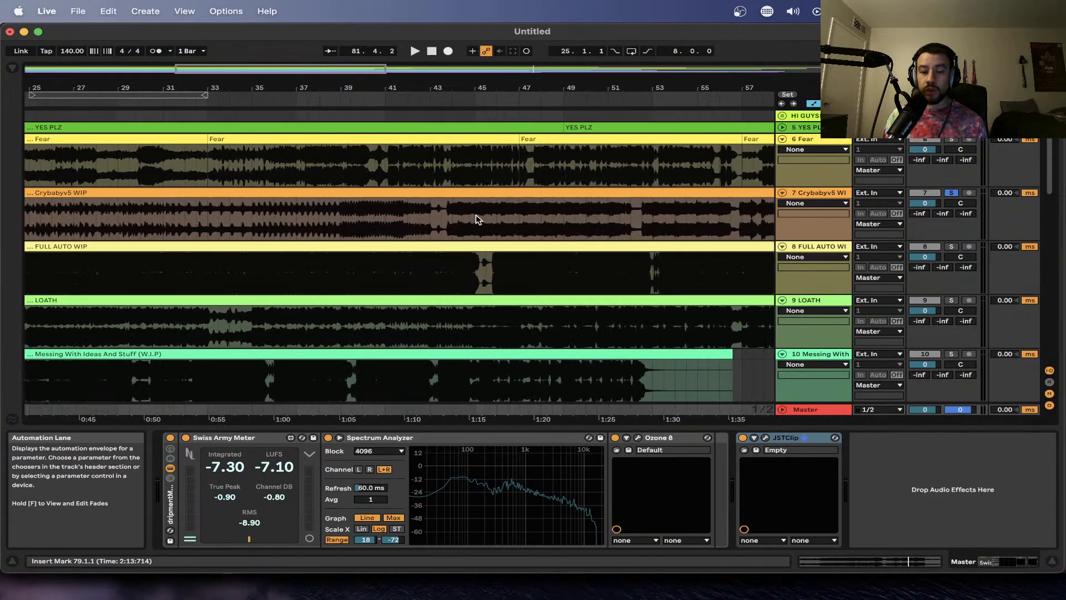
{"action": "scroll", "coordinate": [549, 218], "scroll_direction": "up", "scroll_amount": 3}
{"action": "scroll", "coordinate": [417, 213], "scroll_direction": "down", "scroll_amount": 1}
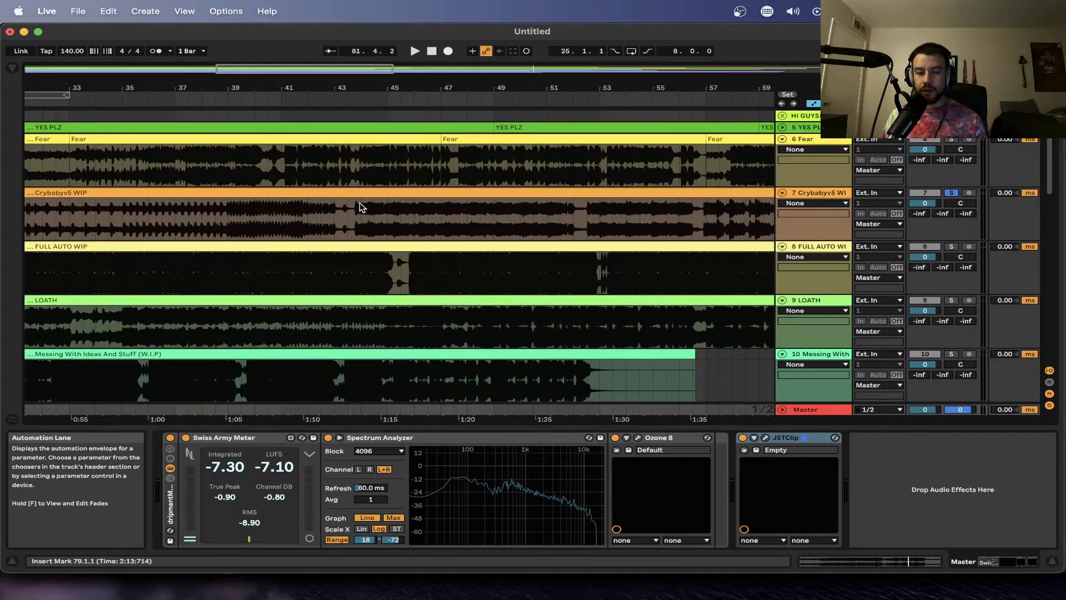
- Place the insert mark at 43.4.1, where Crybabyv5 WIP's first drop begins, and play the drop from there
{"action": "scroll", "coordinate": [347, 228], "scroll_direction": "up", "scroll_amount": 6}
{"action": "left_click", "coordinate": [355, 230]}
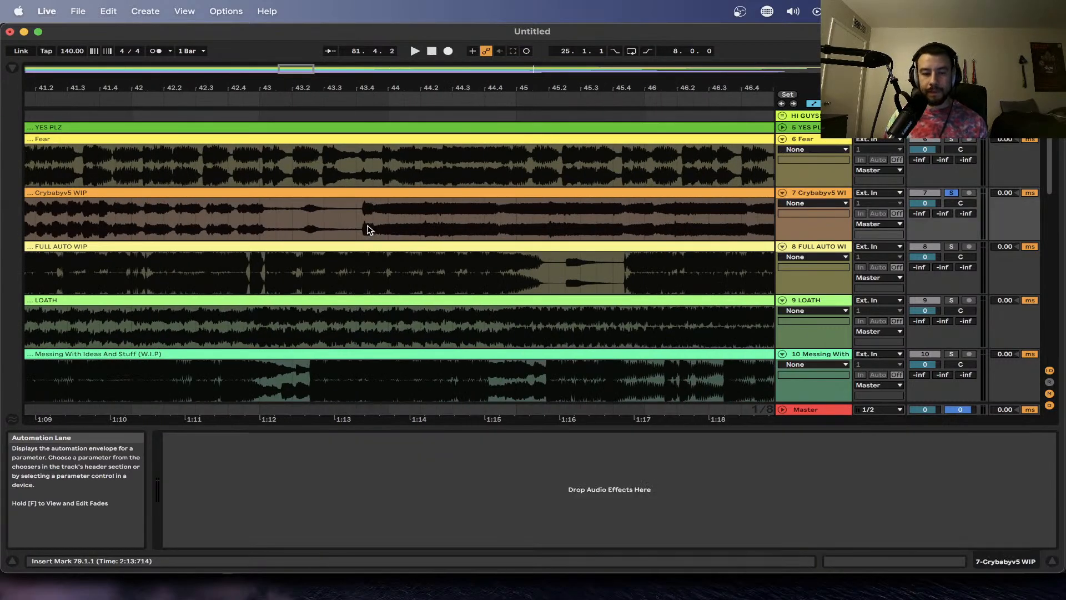
{"action": "scroll", "coordinate": [354, 228], "scroll_direction": "down", "scroll_amount": 4}
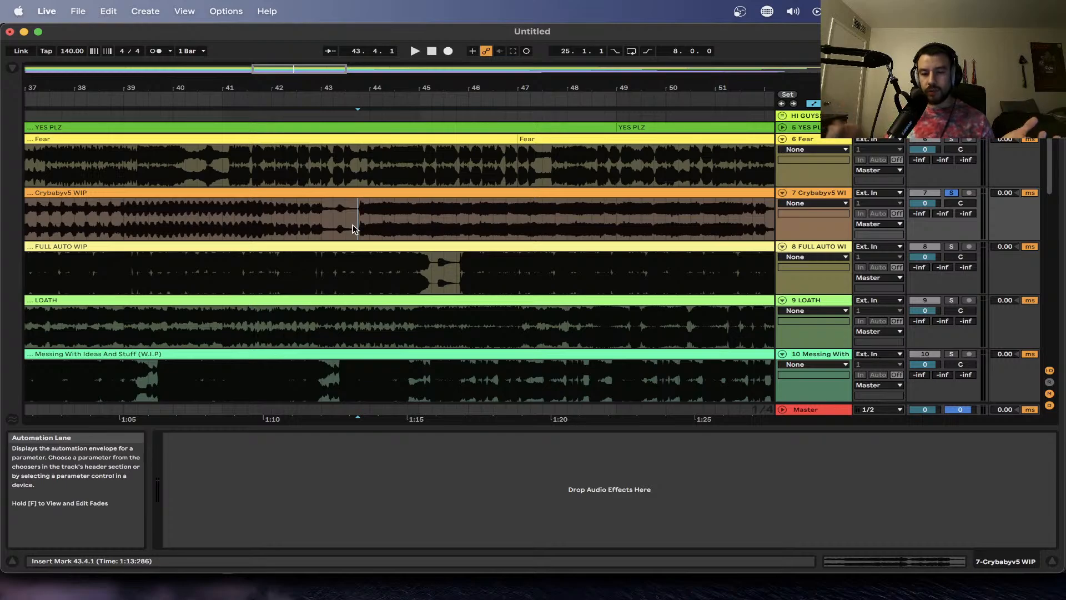
{"action": "scroll", "coordinate": [355, 229], "scroll_direction": "down", "scroll_amount": 5}
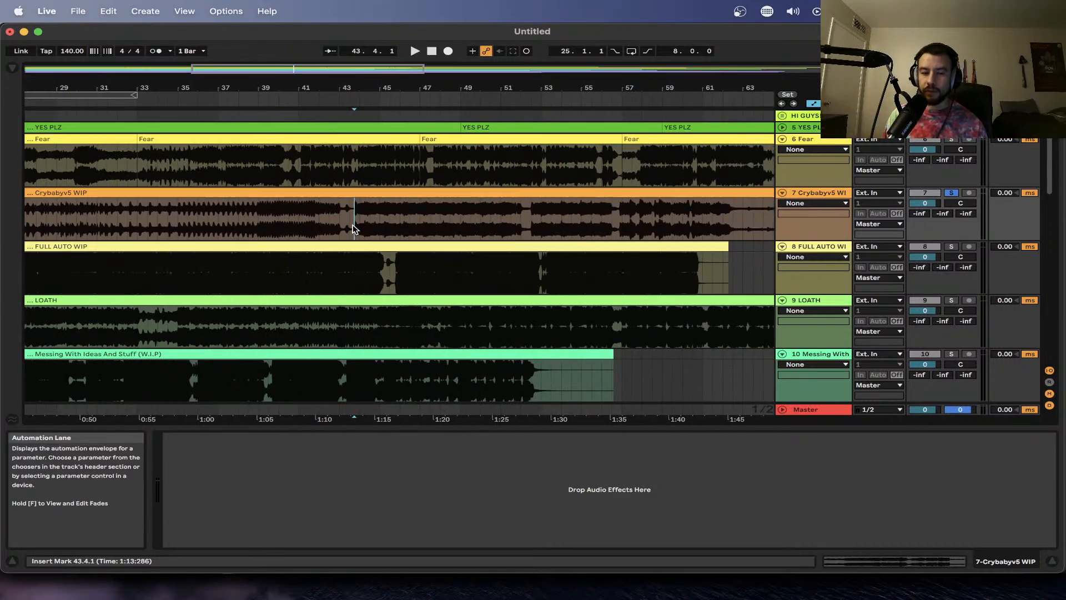
{"action": "scroll", "coordinate": [355, 229], "scroll_direction": "left", "scroll_amount": 3}
{"action": "scroll", "coordinate": [442, 230], "scroll_direction": "down", "scroll_amount": 2}
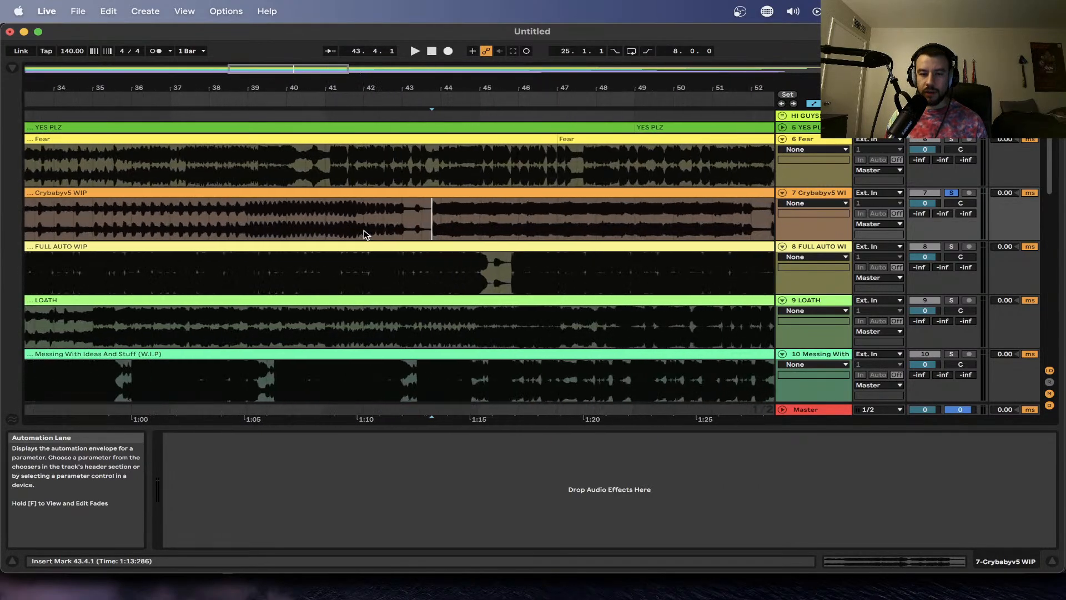
{"action": "scroll", "coordinate": [364, 230], "scroll_direction": "up", "scroll_amount": 5}
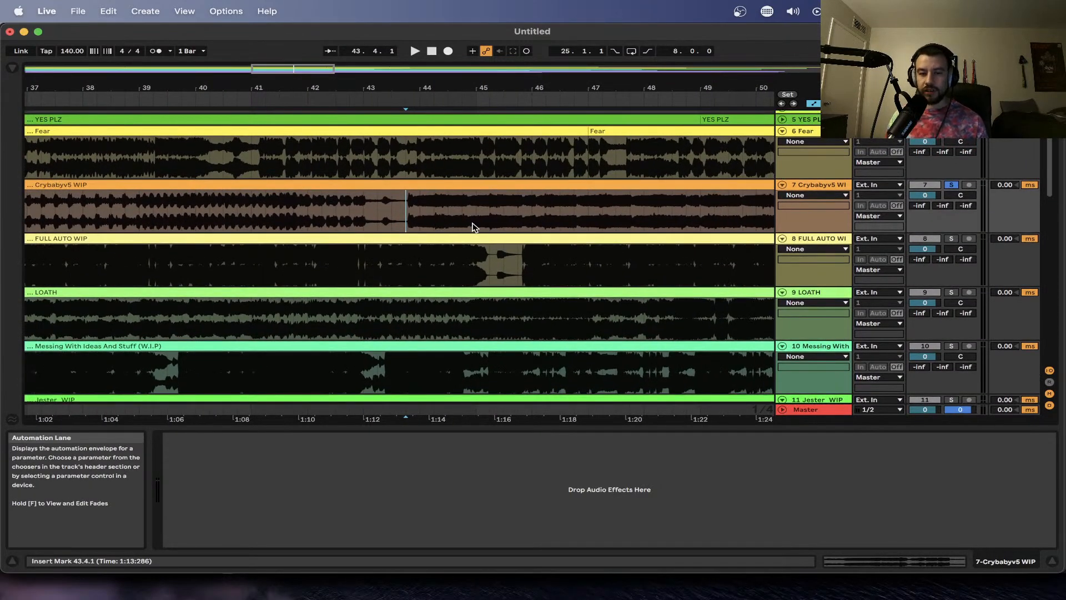
{"action": "key", "text": "space"}
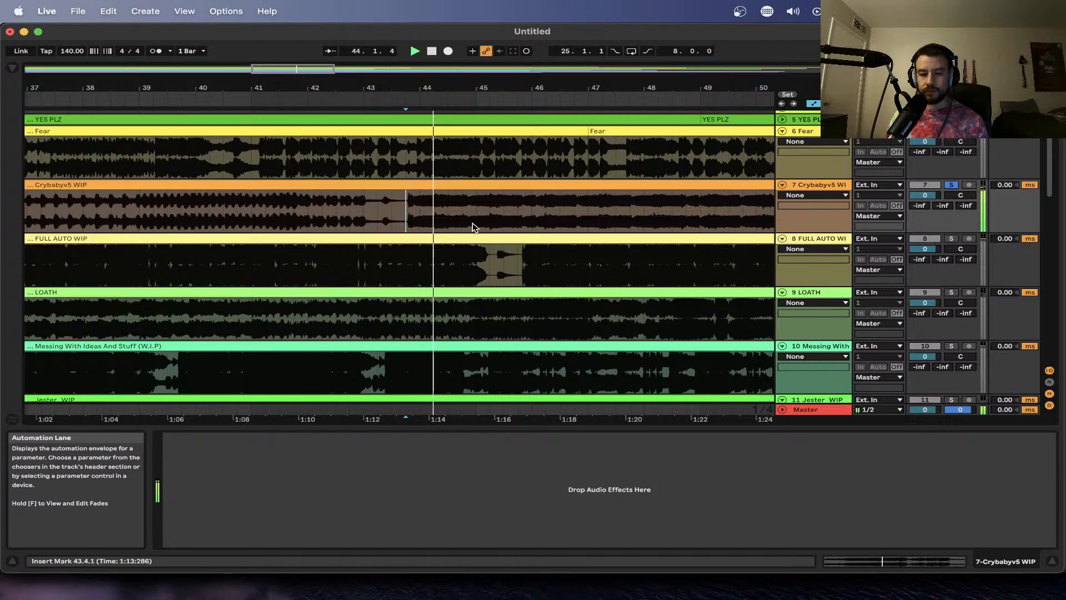
{"action": "scroll", "coordinate": [474, 226], "scroll_direction": "down", "scroll_amount": 2}
{"action": "scroll", "coordinate": [473, 226], "scroll_direction": "down", "scroll_amount": 4}
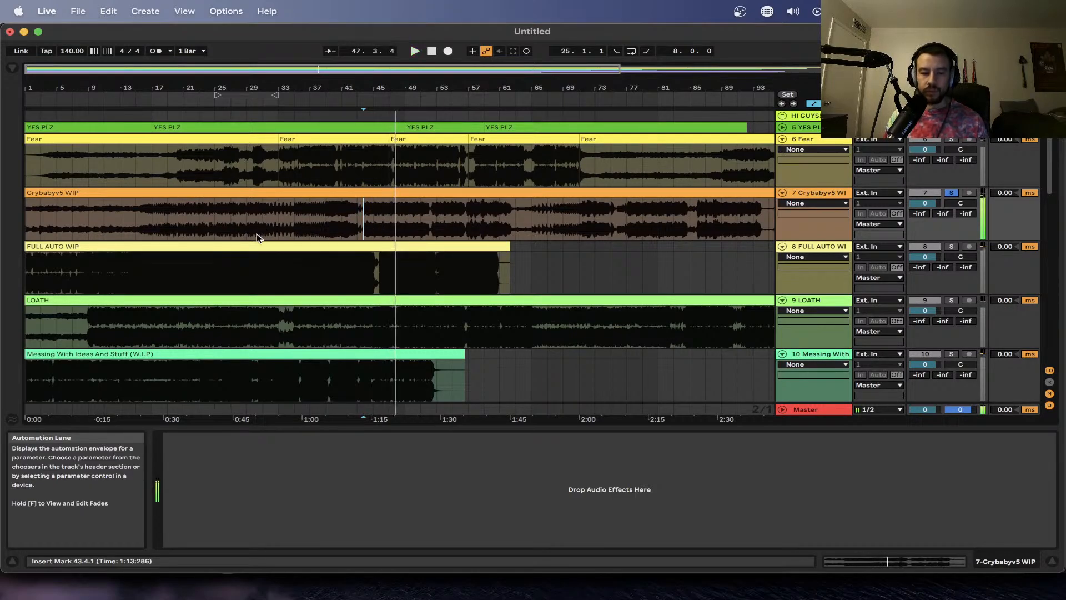
- Stop playback and mark Crybabyv5 WIP's early section by selecting 15.1.1 to 30.1.1
{"action": "scroll", "coordinate": [257, 238], "scroll_direction": "up", "scroll_amount": 2}
{"action": "left_click", "coordinate": [341, 219]}
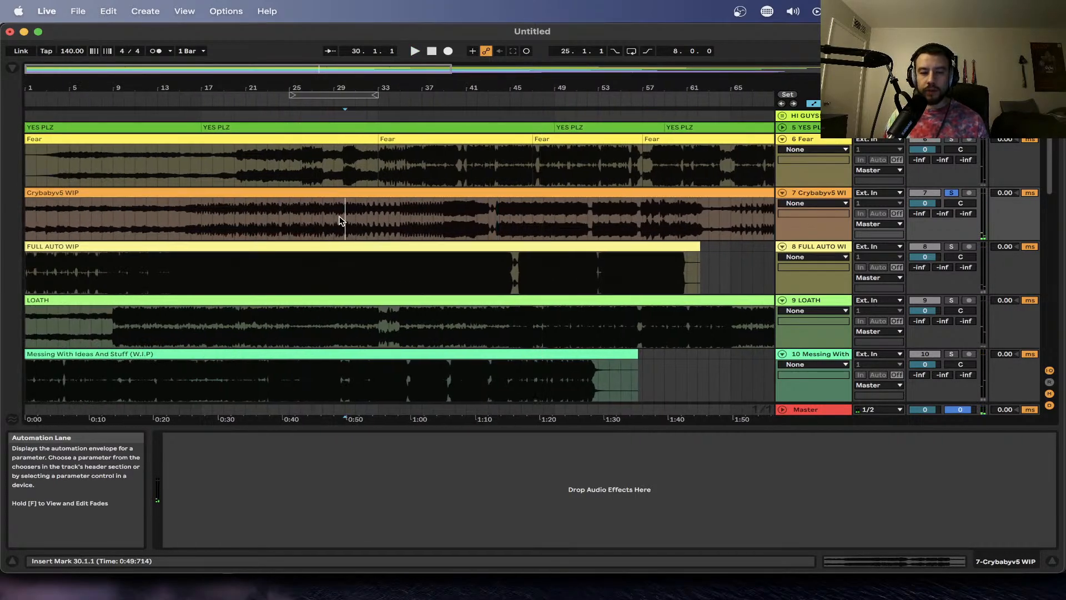
{"action": "scroll", "coordinate": [242, 231], "scroll_direction": "up", "scroll_amount": 1}
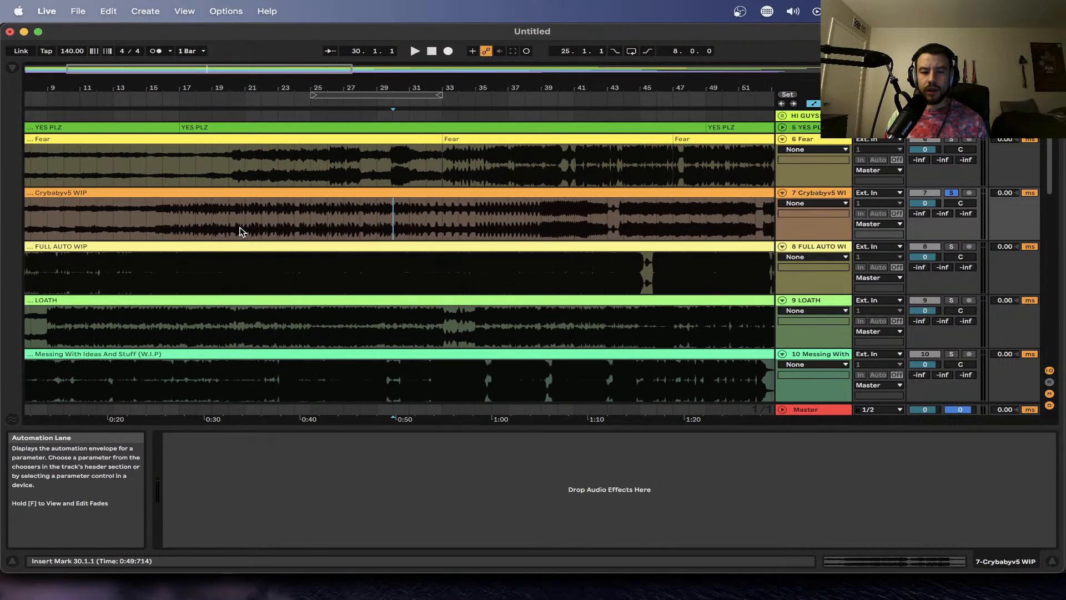
{"action": "left_click_drag", "start_coordinate": [175, 219], "coordinate": [372, 224]}
{"action": "scroll", "coordinate": [214, 223], "scroll_direction": "up", "scroll_amount": 5}
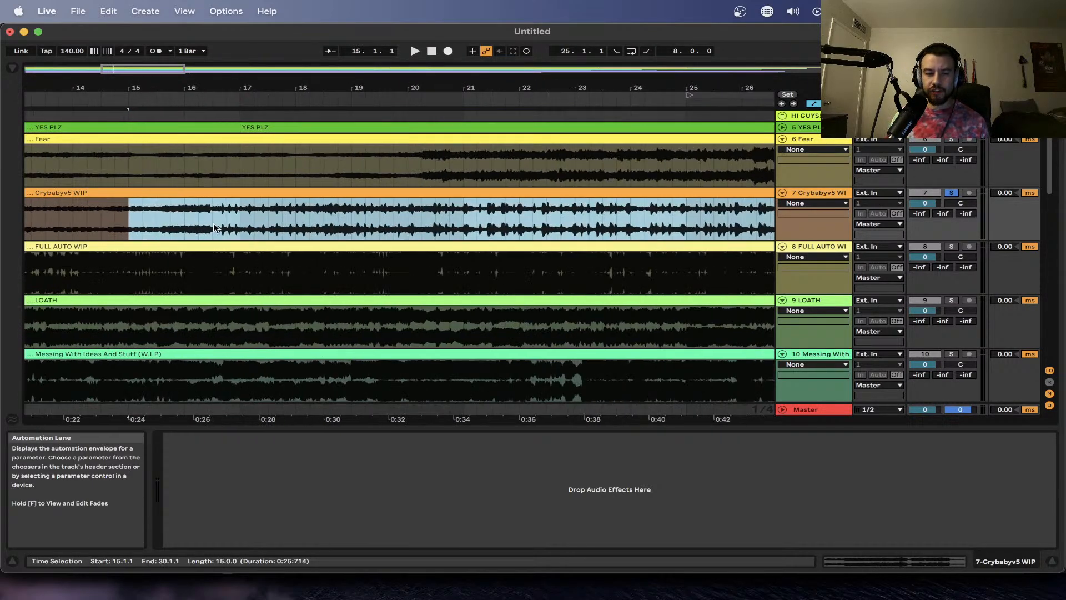
- Mark where the rhythmic part of Crybabyv5 WIP's early section starts by selecting 16.3.3 to 19.1.1
{"action": "left_click", "coordinate": [268, 216]}
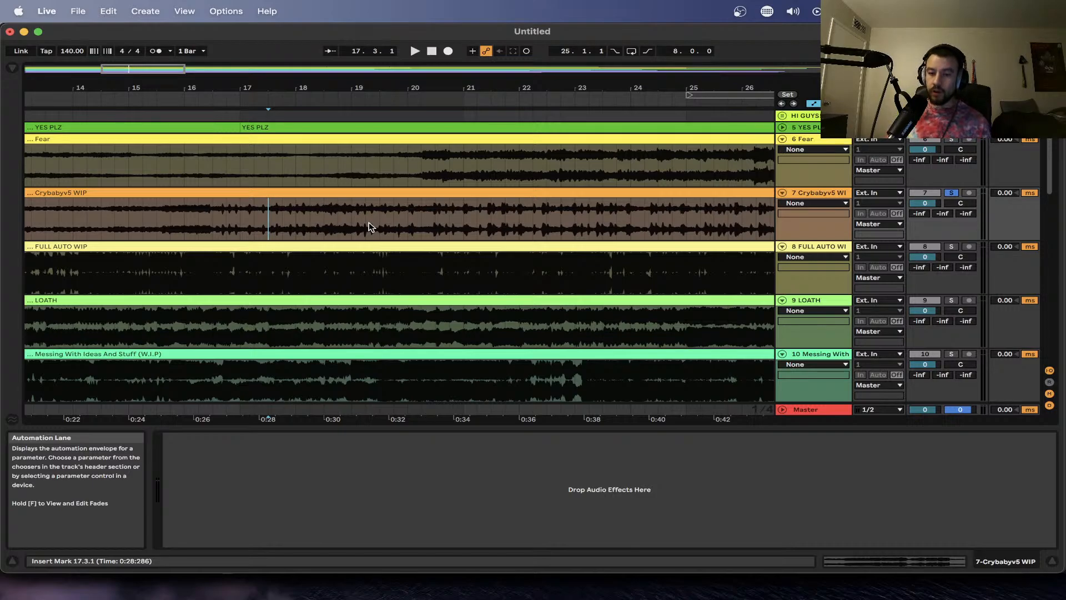
{"action": "scroll", "coordinate": [369, 227], "scroll_direction": "down", "scroll_amount": 2}
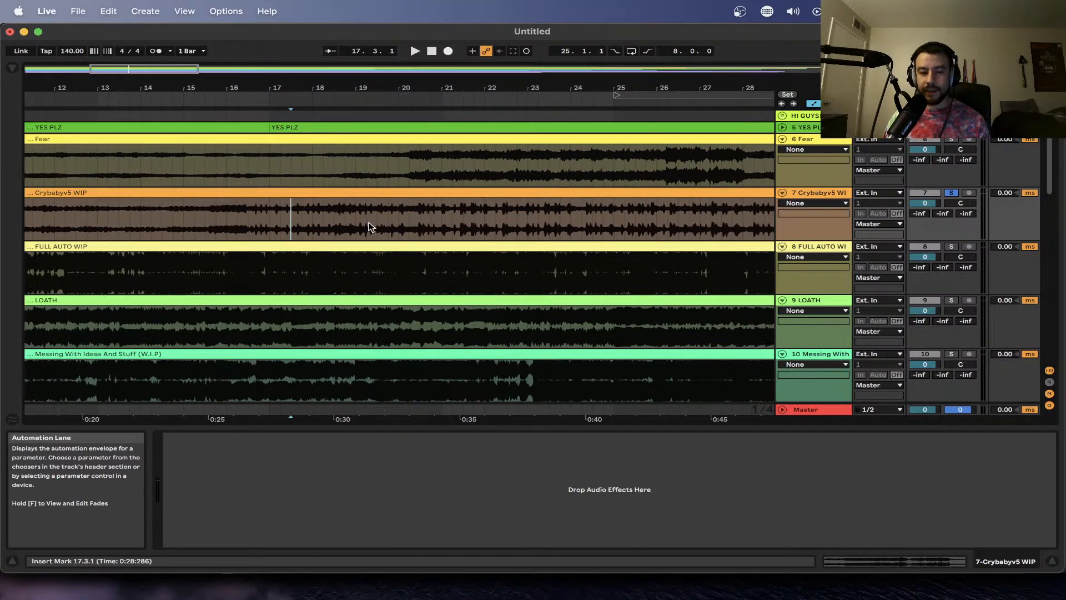
{"action": "scroll", "coordinate": [267, 205], "scroll_direction": "up", "scroll_amount": 5}
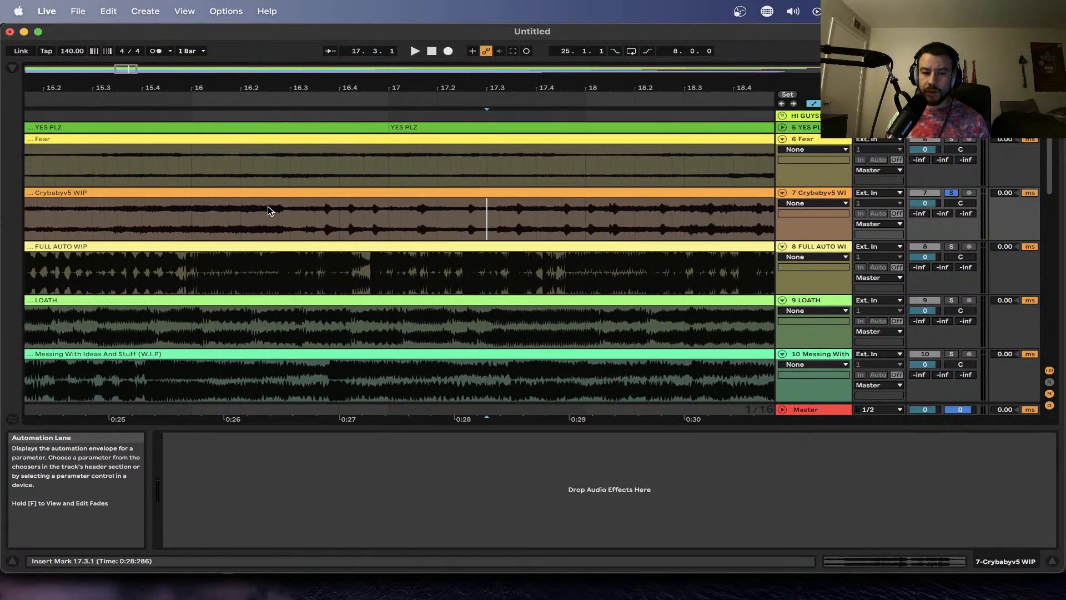
{"action": "left_click", "coordinate": [305, 216]}
{"action": "scroll", "coordinate": [306, 216], "scroll_direction": "down", "scroll_amount": 2}
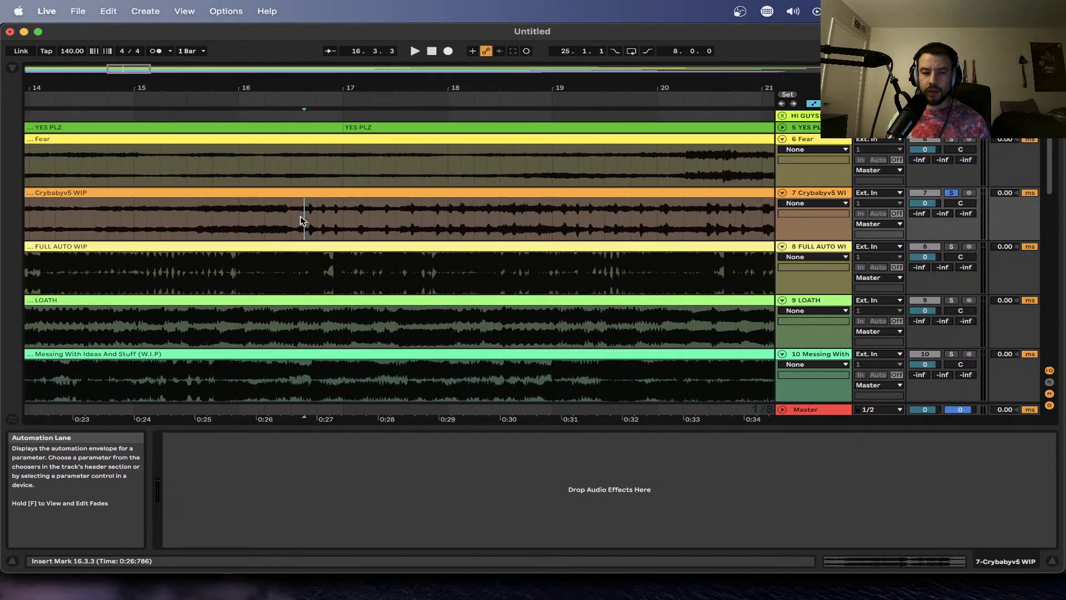
{"action": "left_click_drag", "start_coordinate": [300, 221], "coordinate": [556, 225]}
{"action": "scroll", "coordinate": [557, 225], "scroll_direction": "down", "scroll_amount": 1}
{"action": "scroll", "coordinate": [431, 189], "scroll_direction": "up", "scroll_amount": 2}
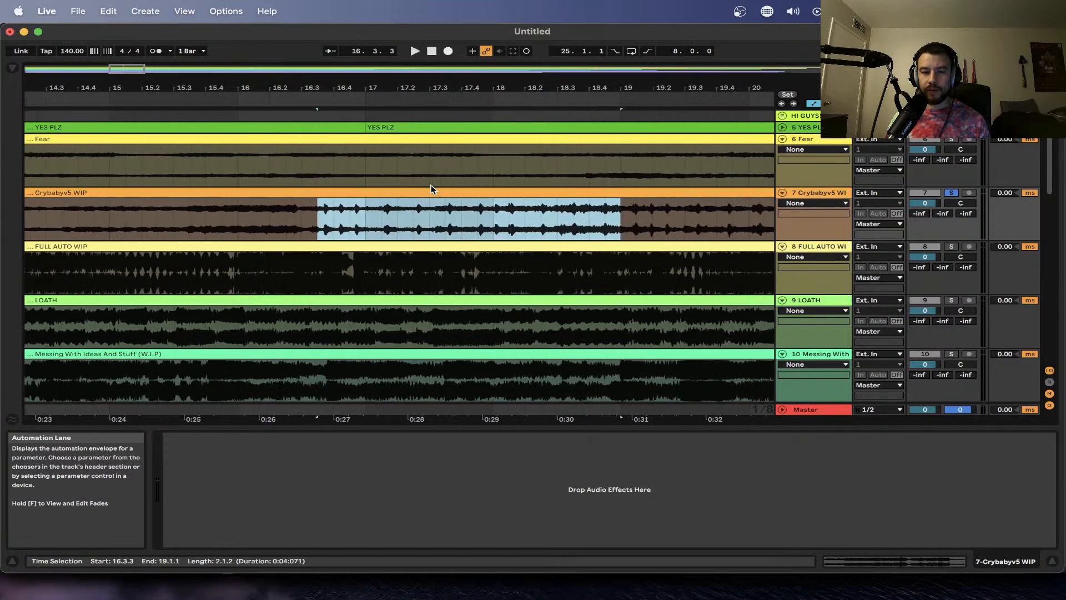
- Play Crybabyv5 WIP's early section from 16.3.1, and restart playback from 20.1.1
{"action": "scroll", "coordinate": [293, 222], "scroll_direction": "down", "scroll_amount": 3}
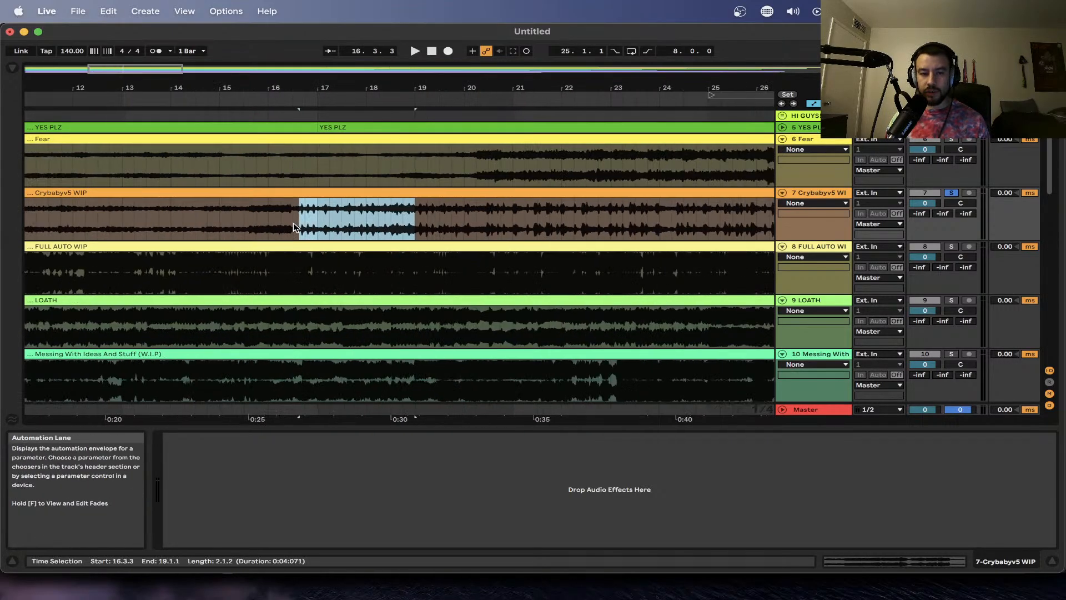
{"action": "scroll", "coordinate": [293, 222], "scroll_direction": "down", "scroll_amount": 1}
{"action": "left_click", "coordinate": [231, 224]}
{"action": "scroll", "coordinate": [296, 237], "scroll_direction": "up", "scroll_amount": 3}
{"action": "scroll", "coordinate": [300, 237], "scroll_direction": "left", "scroll_amount": 1}
{"action": "key", "text": "space"}
{"action": "left_click", "coordinate": [333, 214]}
{"action": "key", "text": "space"}
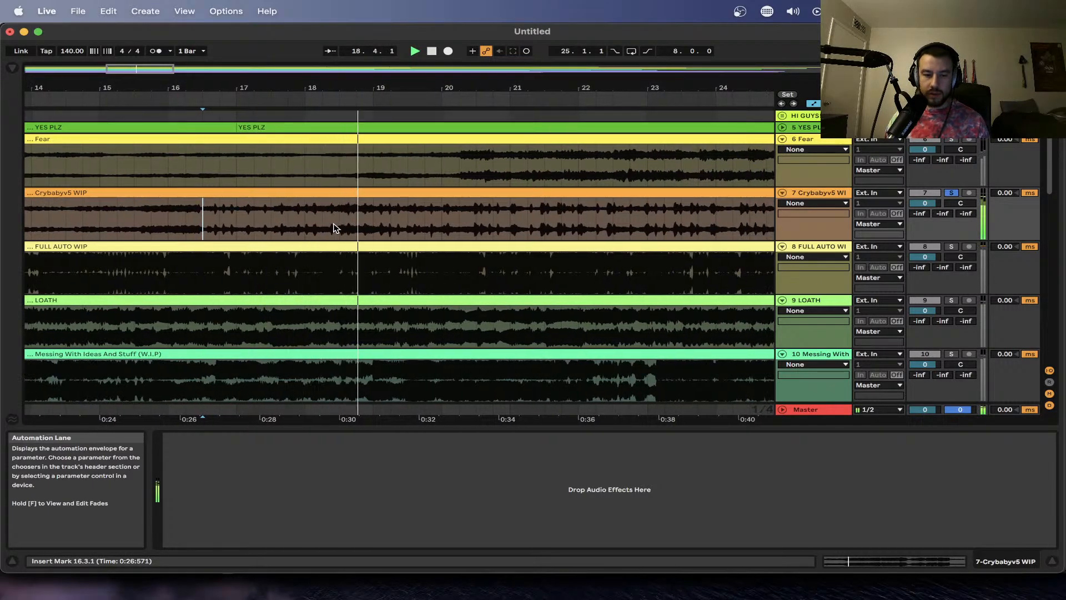
{"action": "scroll", "coordinate": [334, 227], "scroll_direction": "down", "scroll_amount": 2}
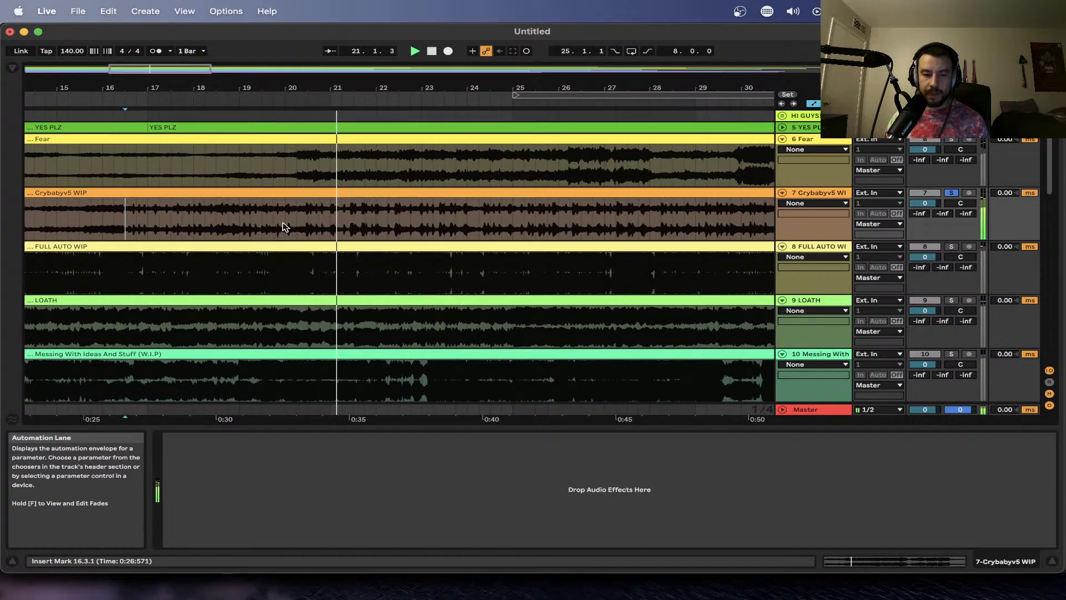
{"action": "left_click", "coordinate": [257, 227]}
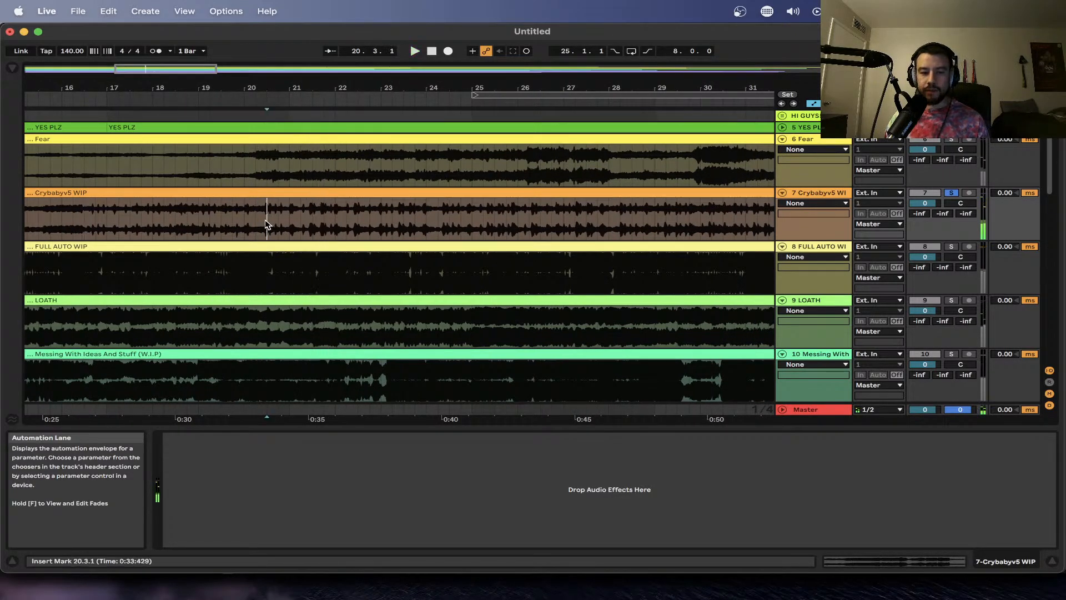
{"action": "left_click", "coordinate": [289, 218]}
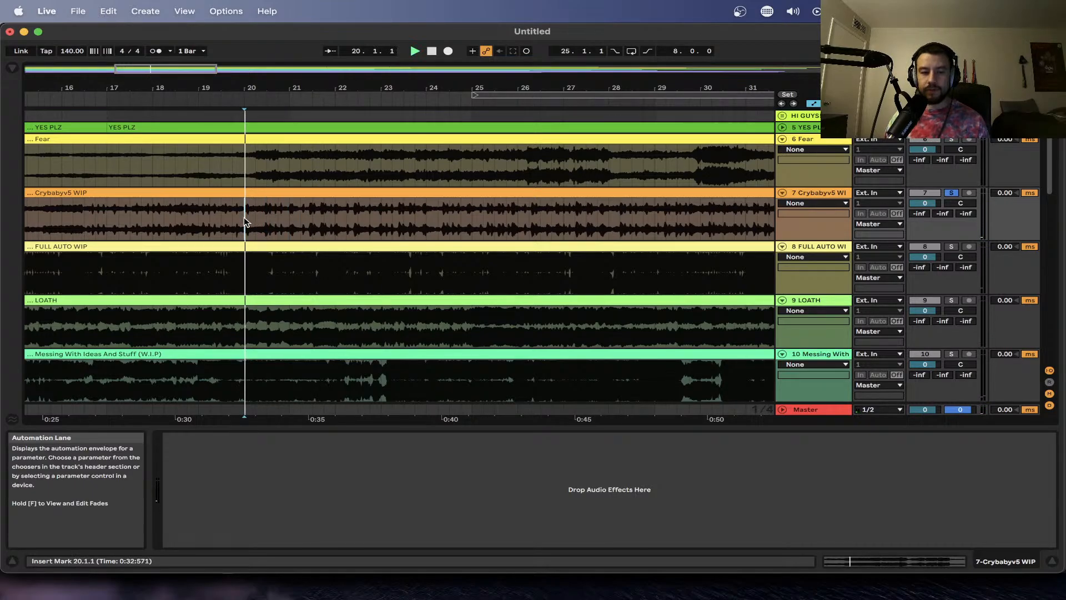
- Play Crybabyv5 WIP's early section, stop playback, and mark the repeating rhythm by selecting 20.2.3 to 24.1.3
{"action": "scroll", "coordinate": [257, 218], "scroll_direction": "up", "scroll_amount": 3}
{"action": "scroll", "coordinate": [257, 218], "scroll_direction": "right", "scroll_amount": 2}
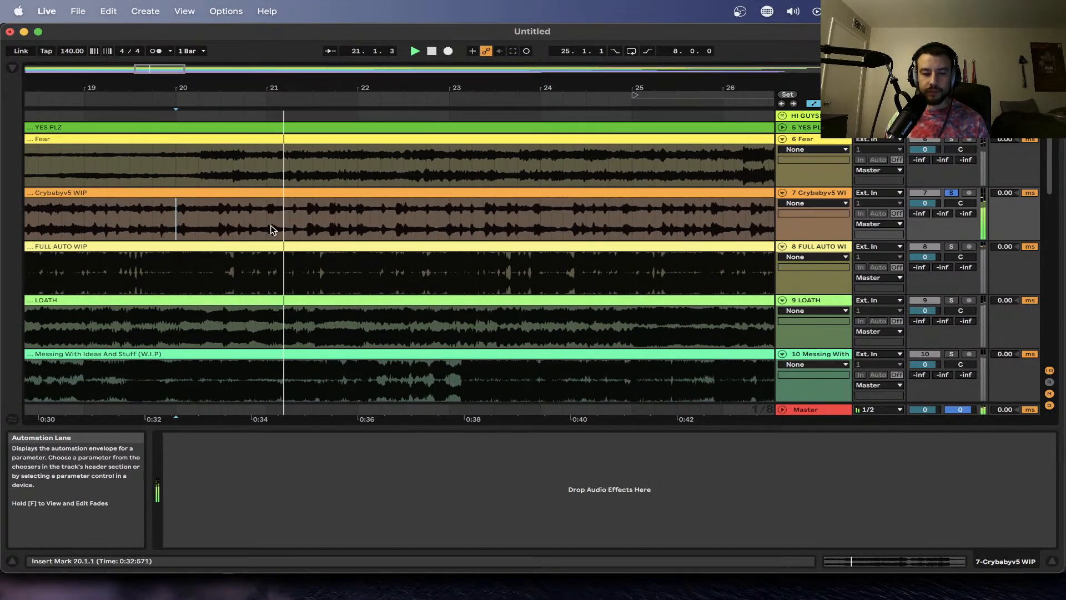
{"action": "scroll", "coordinate": [270, 230], "scroll_direction": "right", "scroll_amount": 1}
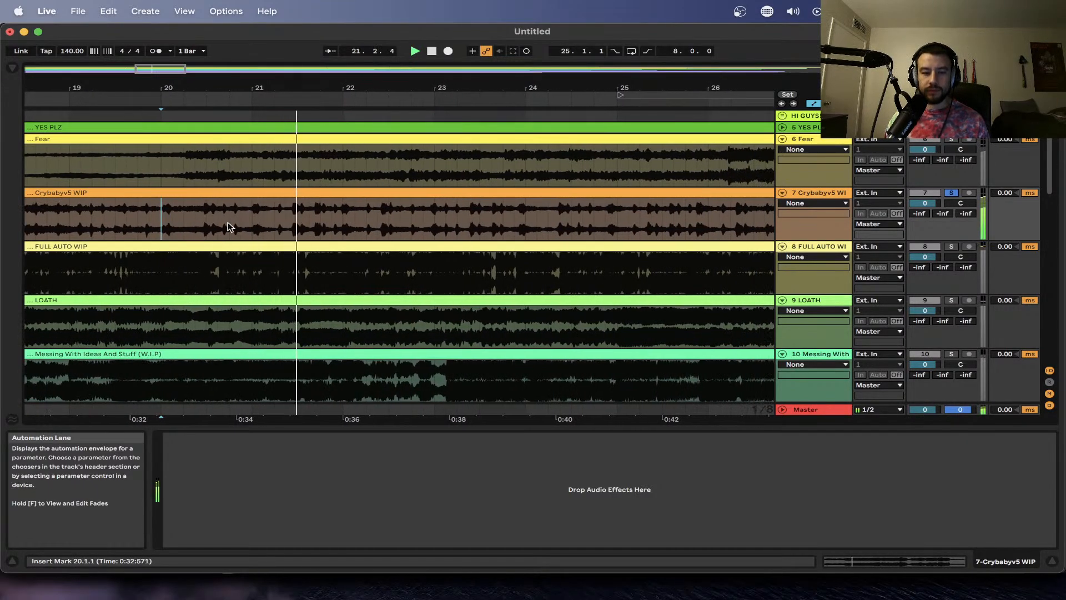
{"action": "left_click", "coordinate": [199, 219]}
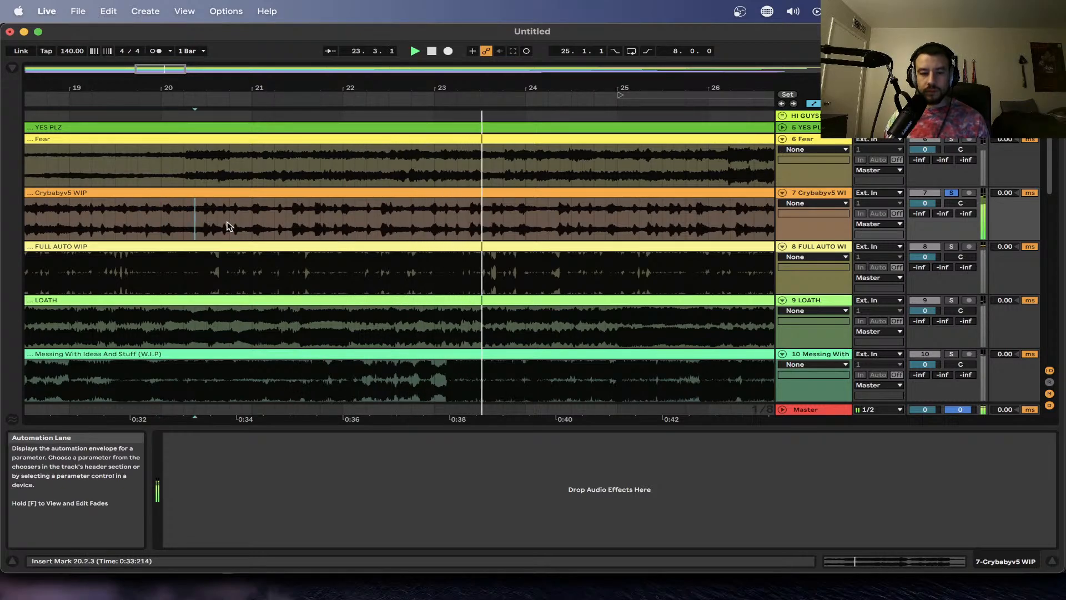
{"action": "key", "text": "space"}
{"action": "left_click_drag", "start_coordinate": [195, 219], "coordinate": [537, 211]}
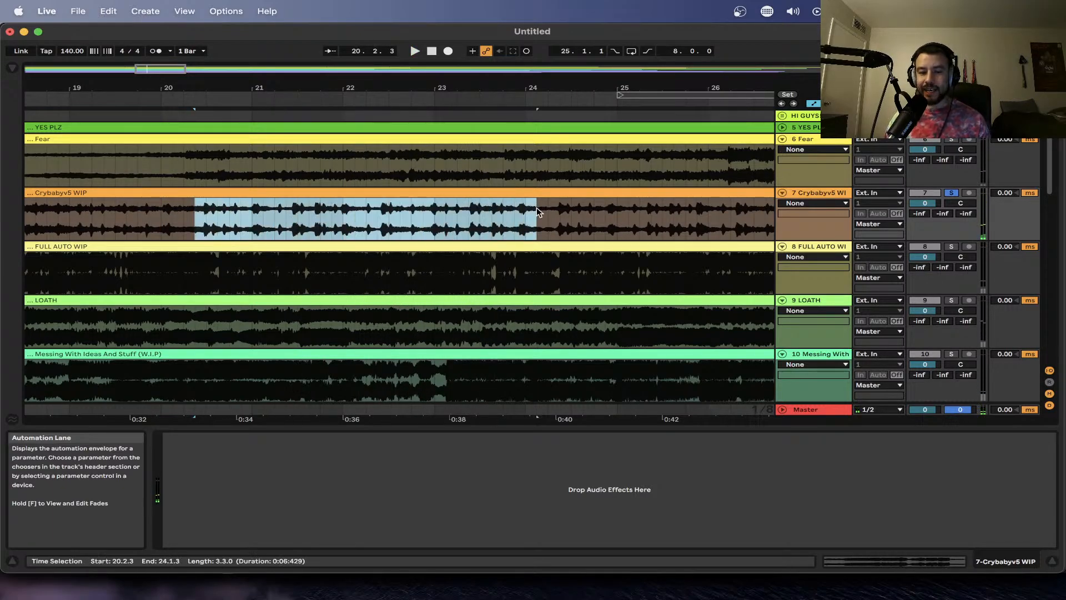
- Place the insert mark on Crybabyv5 WIP at 30.1.1 and move it to 31.1.1
{"action": "scroll", "coordinate": [537, 211], "scroll_direction": "down", "scroll_amount": 3}
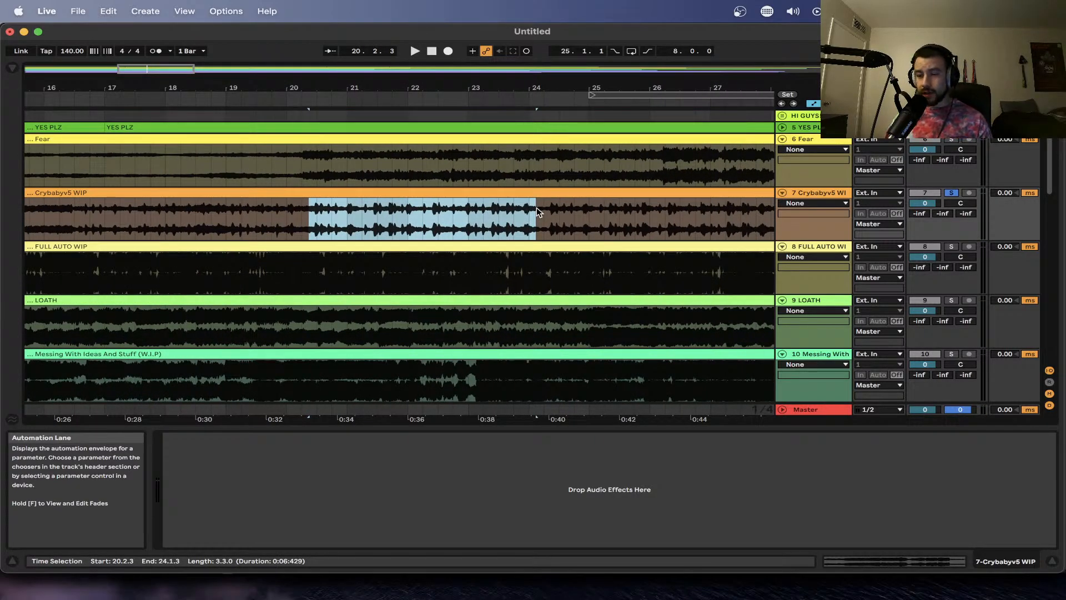
{"action": "scroll", "coordinate": [536, 211], "scroll_direction": "down", "scroll_amount": 5}
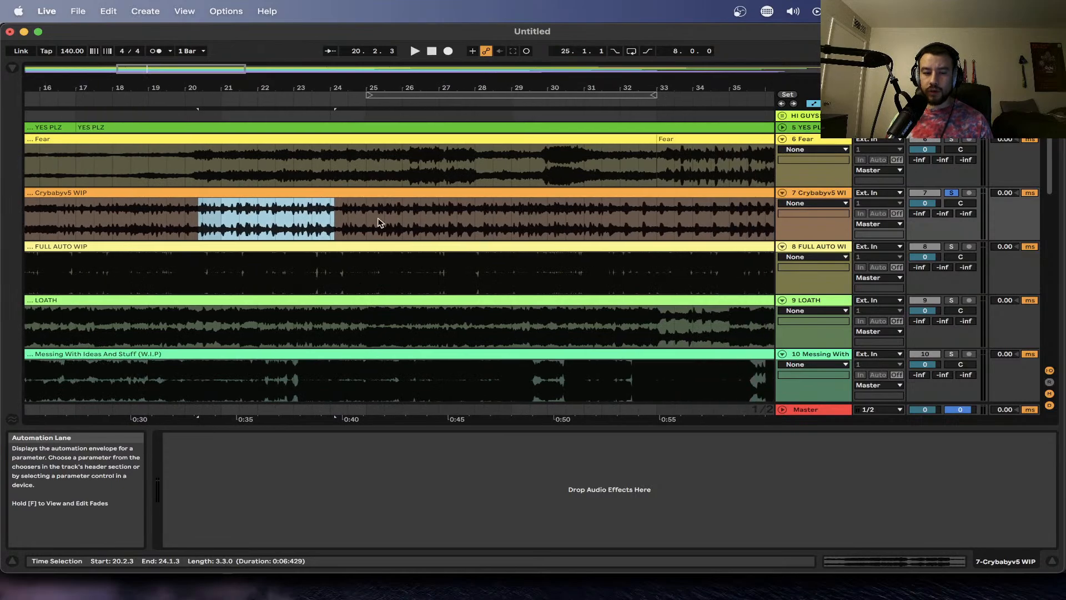
{"action": "scroll", "coordinate": [389, 221], "scroll_direction": "down", "scroll_amount": 2}
{"action": "left_click", "coordinate": [442, 216]}
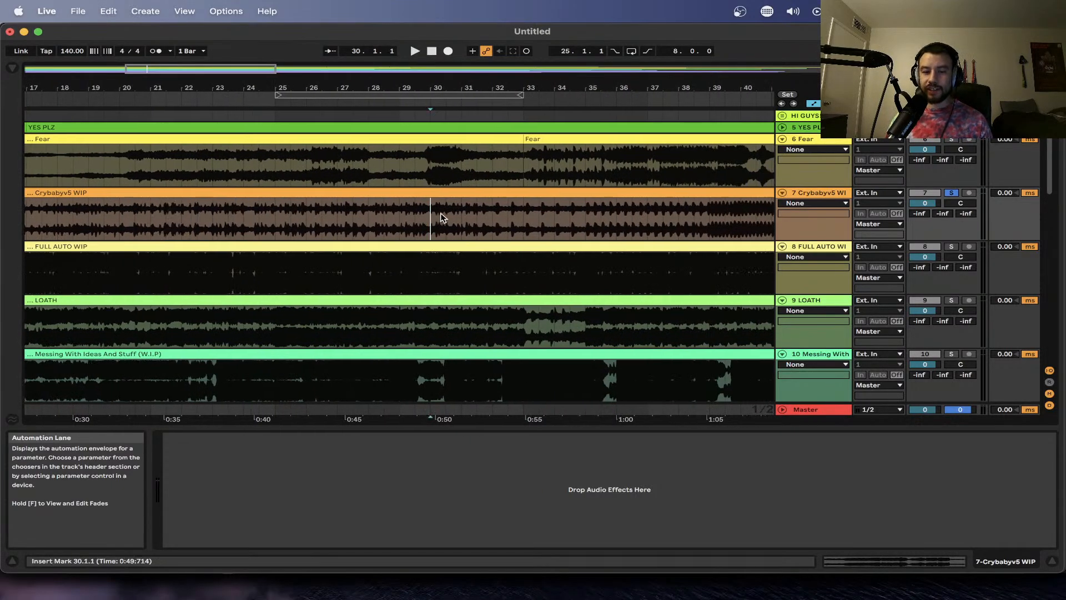
{"action": "scroll", "coordinate": [422, 221], "scroll_direction": "right", "scroll_amount": 2}
{"action": "left_click", "coordinate": [393, 226]}
- Place the insert mark at 31.4.1 in Crybabyv5 WIP, where the sparser build-up pattern begins, and play from there
{"action": "scroll", "coordinate": [394, 226], "scroll_direction": "up", "scroll_amount": 3}
{"action": "scroll", "coordinate": [383, 227], "scroll_direction": "right", "scroll_amount": 2}
{"action": "scroll", "coordinate": [367, 229], "scroll_direction": "up", "scroll_amount": 3}
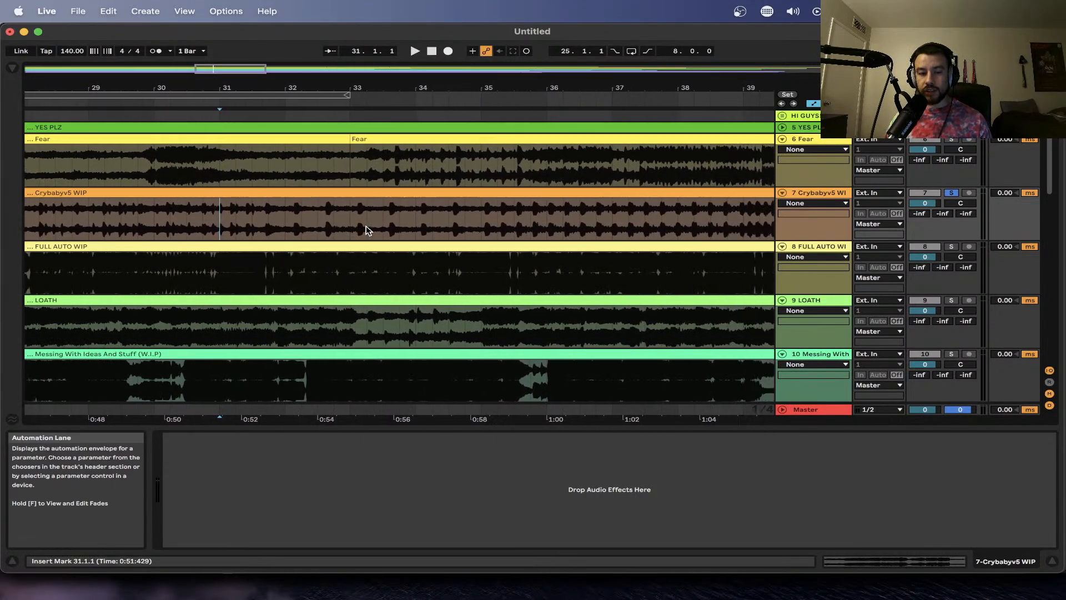
{"action": "scroll", "coordinate": [366, 229], "scroll_direction": "right", "scroll_amount": 1}
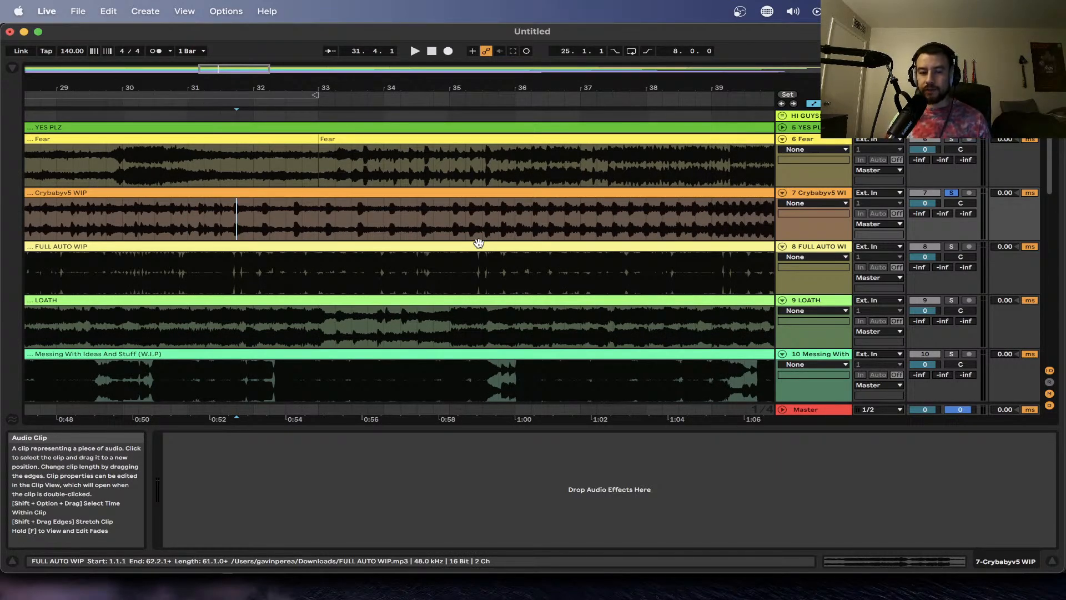
{"action": "scroll", "coordinate": [478, 242], "scroll_direction": "down", "scroll_amount": 4}
{"action": "scroll", "coordinate": [416, 238], "scroll_direction": "right", "scroll_amount": 3}
{"action": "scroll", "coordinate": [383, 231], "scroll_direction": "down", "scroll_amount": 2}
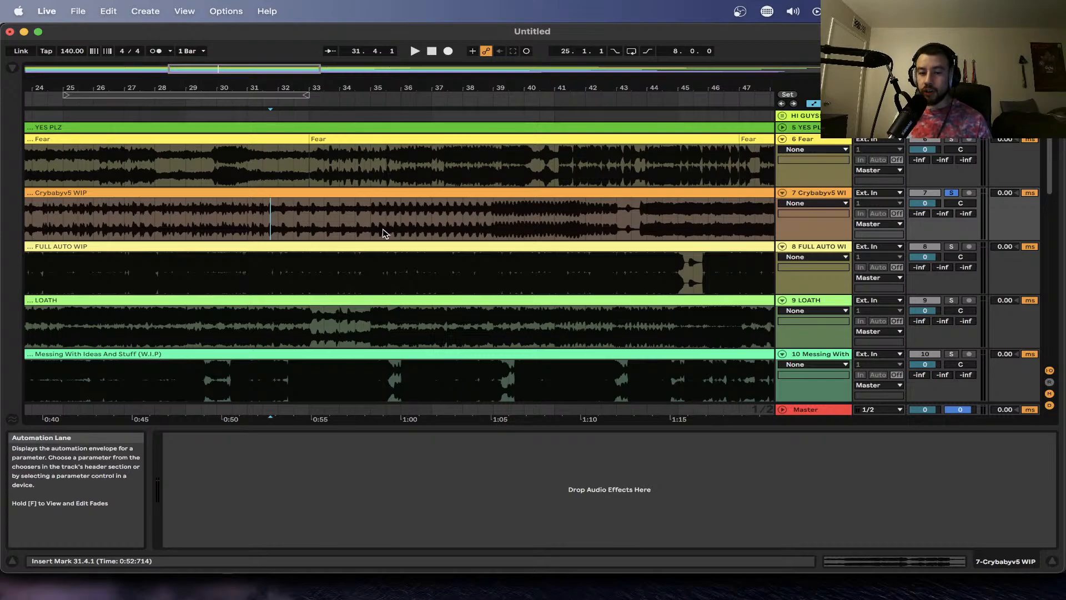
{"action": "scroll", "coordinate": [389, 233], "scroll_direction": "up", "scroll_amount": 2}
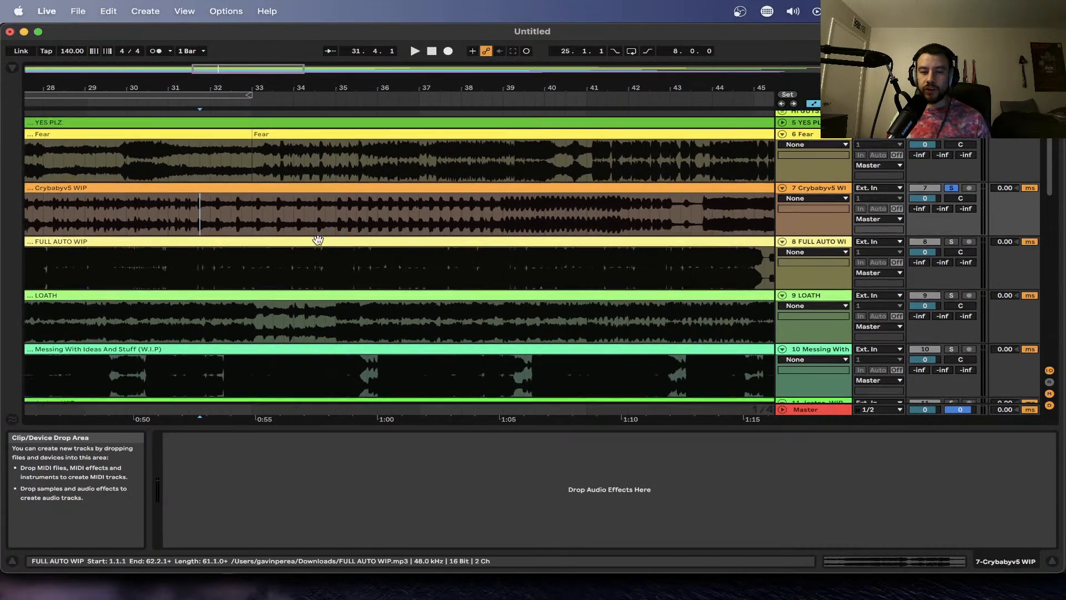
{"action": "key", "text": "space"}
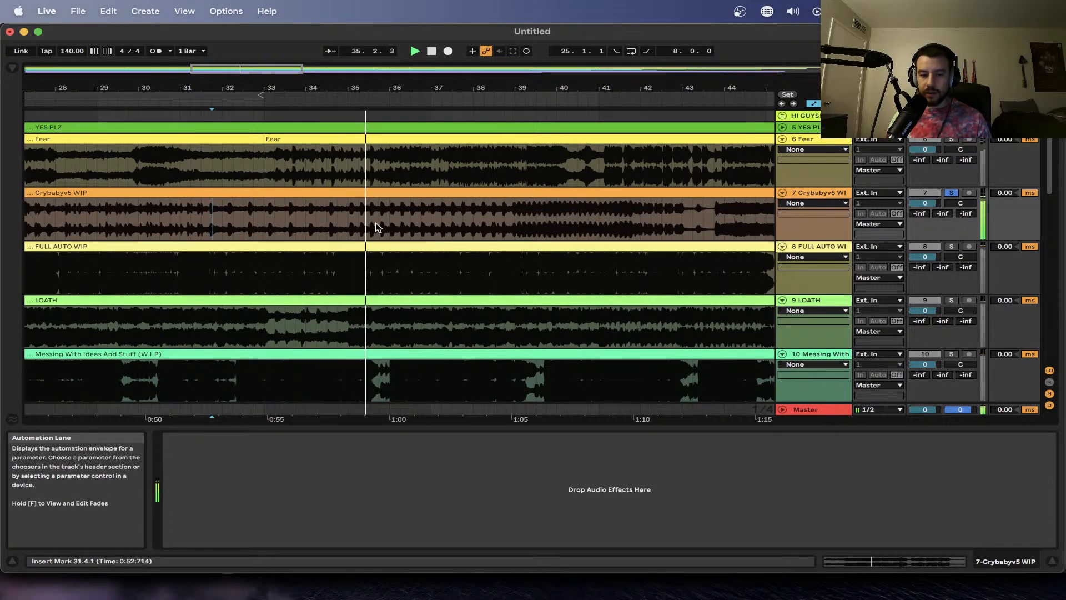
- Stop playback and mark the faster build-up pattern in Crybabyv5 WIP, selecting first 35.1.1 to 35.4.1 and finally 36.1.1 to 38.3.1
{"action": "left_click_drag", "start_coordinate": [346, 220], "coordinate": [374, 221]}
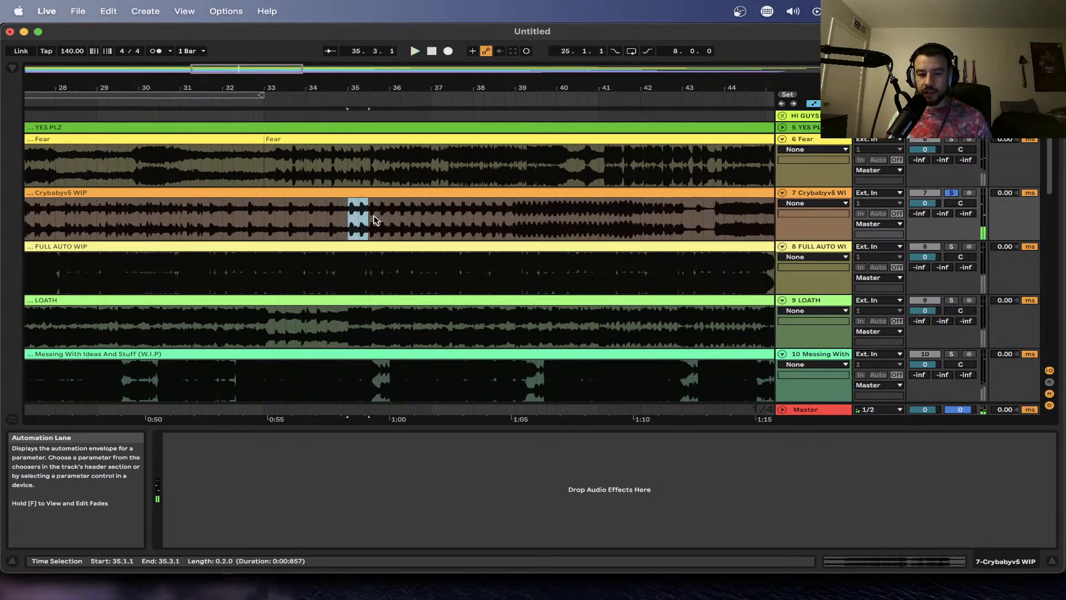
{"action": "scroll", "coordinate": [383, 220], "scroll_direction": "up", "scroll_amount": 3}
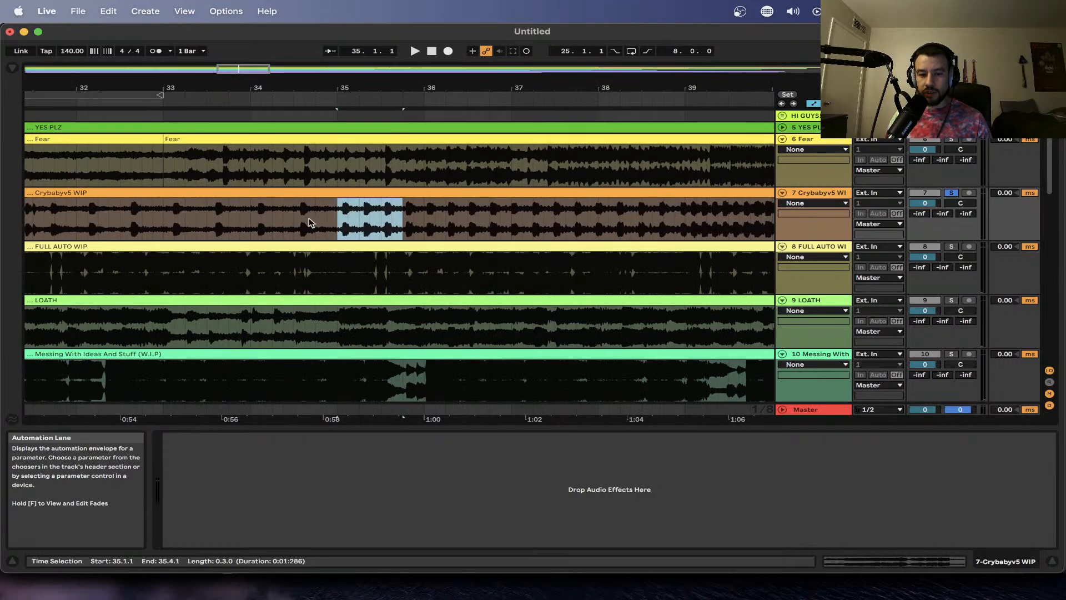
{"action": "left_click_drag", "start_coordinate": [294, 220], "coordinate": [219, 220]}
{"action": "left_click_drag", "start_coordinate": [338, 224], "coordinate": [567, 220]}
{"action": "scroll", "coordinate": [425, 226], "scroll_direction": "down", "scroll_amount": 3}
{"action": "left_click", "coordinate": [424, 226]}
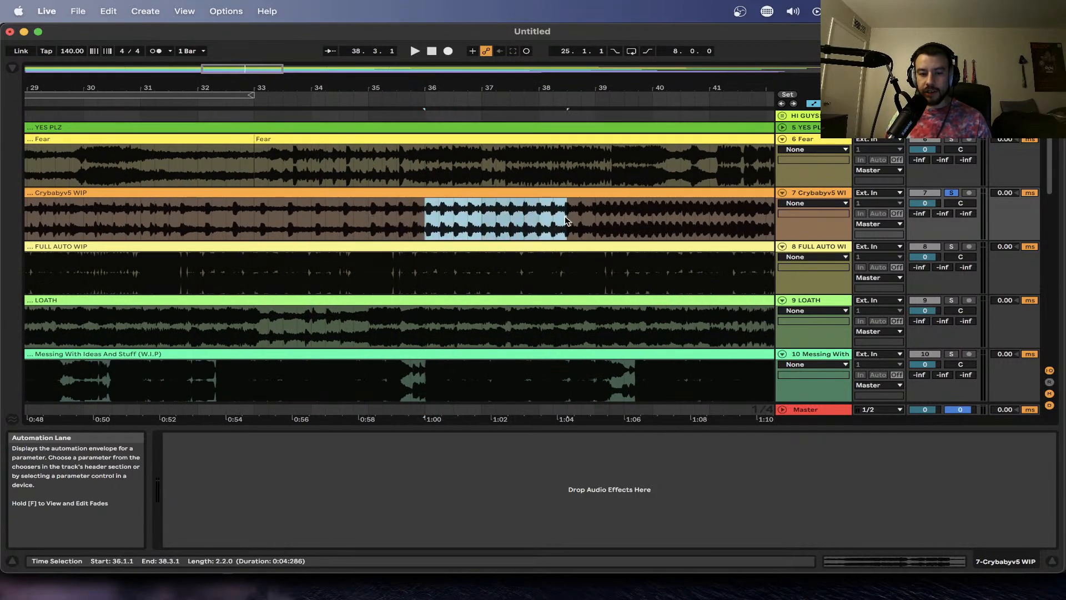
- Mark the dense final part of Crybabyv5 WIP's build-up before the drop by selecting 39.3.1 to 42.1.1
{"action": "scroll", "coordinate": [554, 219], "scroll_direction": "down", "scroll_amount": 3}
{"action": "scroll", "coordinate": [554, 219], "scroll_direction": "right", "scroll_amount": 3}
{"action": "left_click_drag", "start_coordinate": [453, 219], "coordinate": [541, 216]}
{"action": "scroll", "coordinate": [275, 218], "scroll_direction": "down", "scroll_amount": 2}
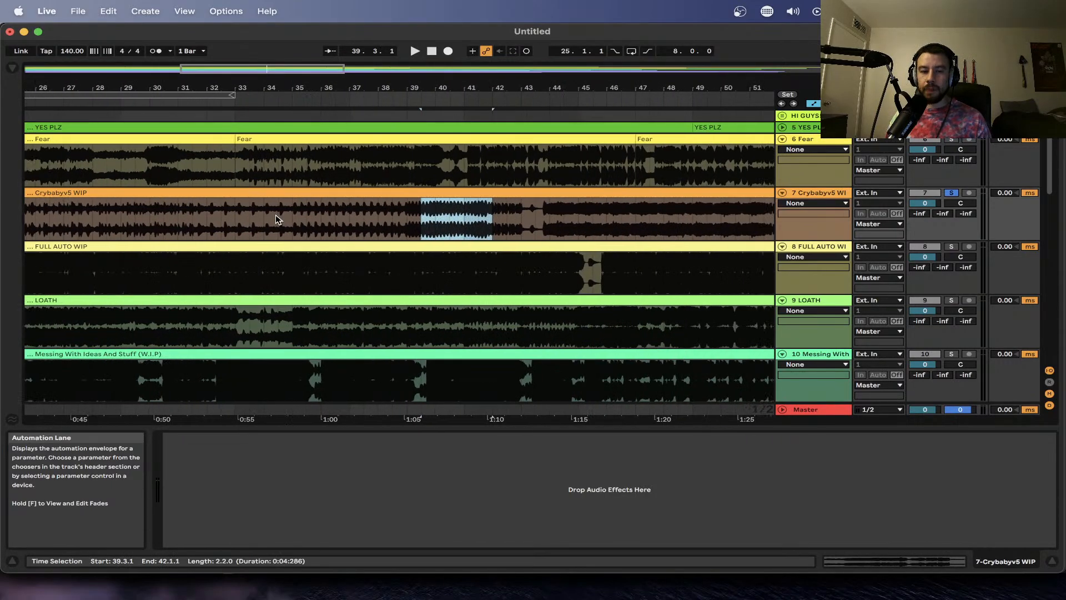
- Mark the sparse opening of Crybabyv5 WIP's build-up by selecting 31.3.1 to 34.3.1, and bring the full arrangement into view
{"action": "scroll", "coordinate": [238, 232], "scroll_direction": "up", "scroll_amount": 4}
{"action": "scroll", "coordinate": [233, 211], "scroll_direction": "left", "scroll_amount": 2}
{"action": "left_click_drag", "start_coordinate": [230, 208], "coordinate": [402, 203]}
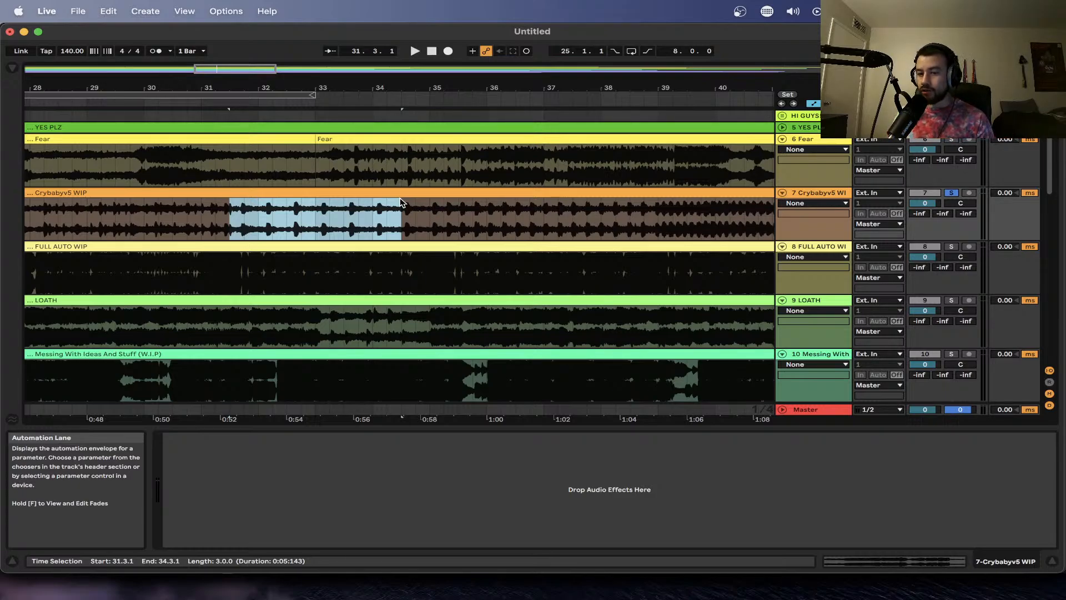
{"action": "key", "text": "x"}
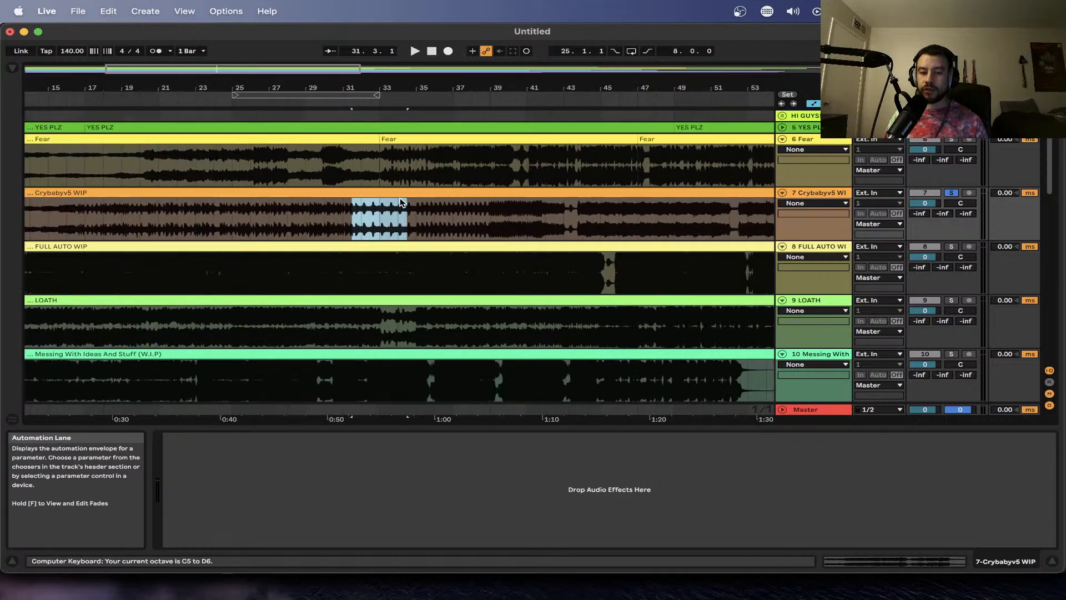
{"action": "key", "text": "minus"}
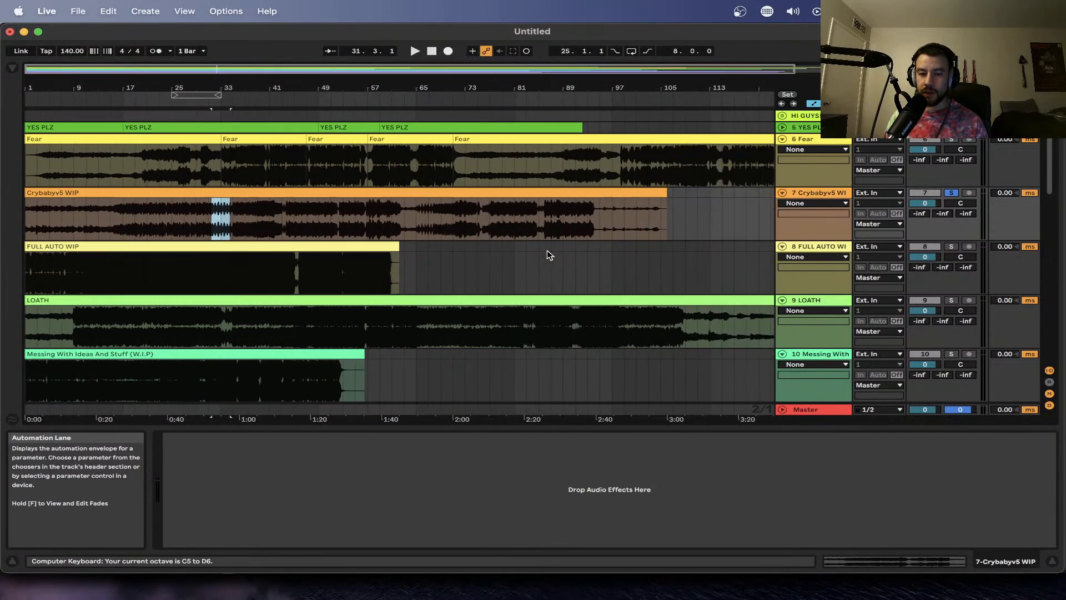
- Mark the whole stretch leading up to Crybabyv5 WIP's first drop by selecting 22.1.1 to 40.1.1
{"action": "left_click_drag", "start_coordinate": [270, 212], "coordinate": [212, 219]}
{"action": "key", "text": "plus"}
{"action": "scroll", "coordinate": [324, 219], "scroll_direction": "down", "scroll_amount": 1}
{"action": "scroll", "coordinate": [307, 219], "scroll_direction": "down", "scroll_amount": 2}
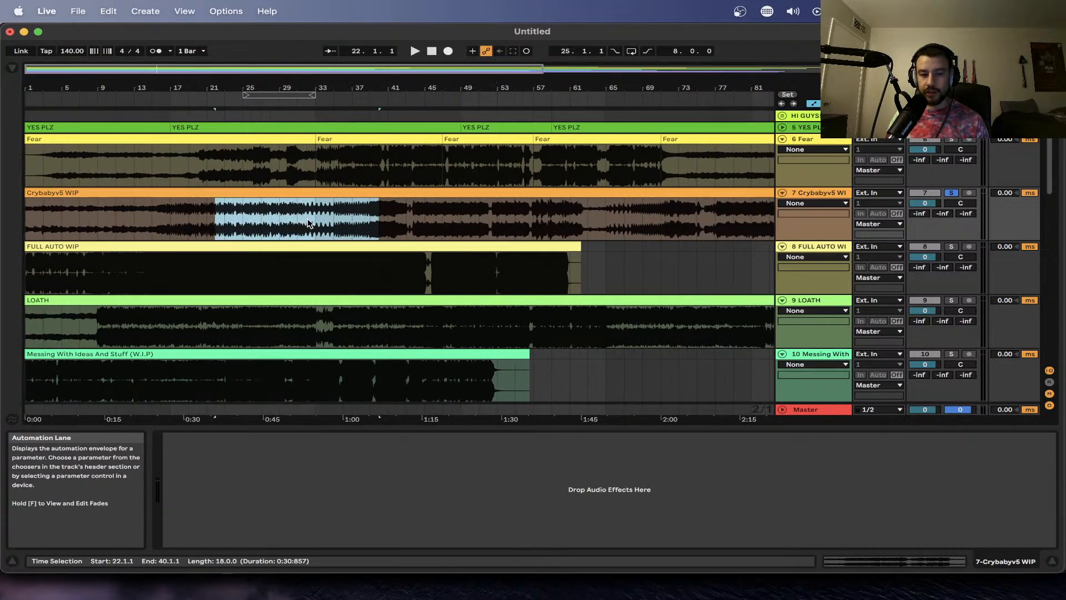
- Turn off solo on the Crybabyv5 WIP track and solo the FULL AUTO WIP track
{"action": "left_click", "coordinate": [818, 192]}
{"action": "left_click", "coordinate": [951, 192]}
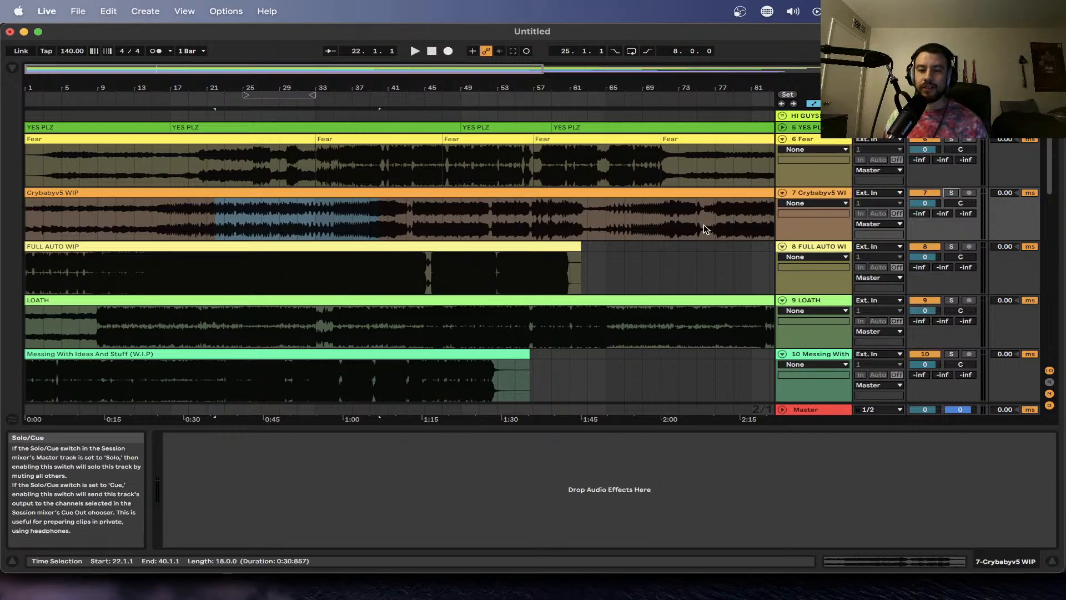
{"action": "scroll", "coordinate": [301, 278], "scroll_direction": "down", "scroll_amount": 3}
{"action": "scroll", "coordinate": [304, 279], "scroll_direction": "down", "scroll_amount": 1}
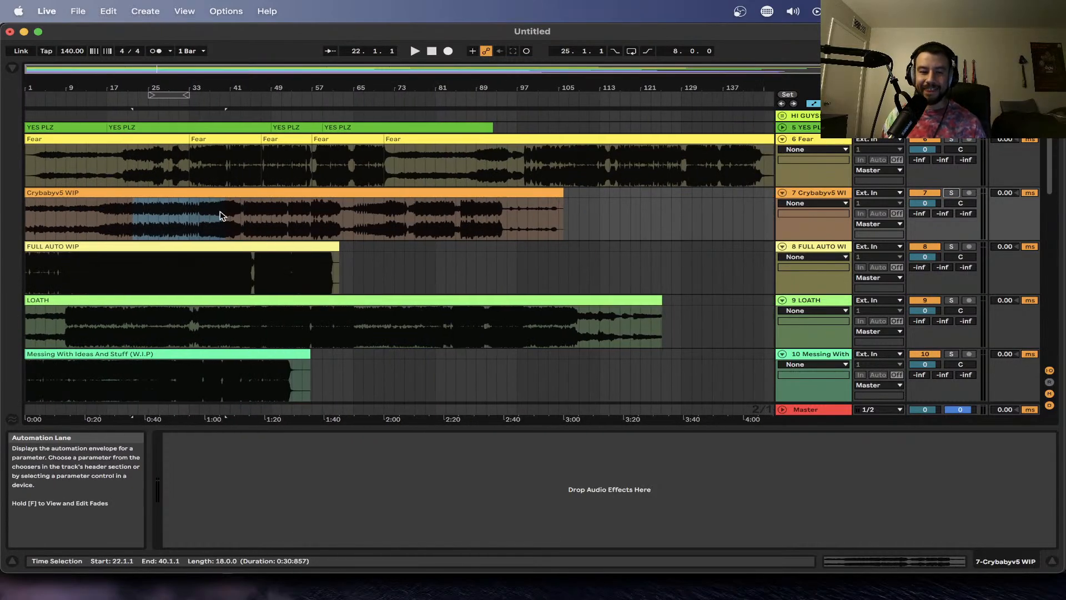
{"action": "left_click", "coordinate": [227, 213]}
{"action": "left_click", "coordinate": [800, 245]}
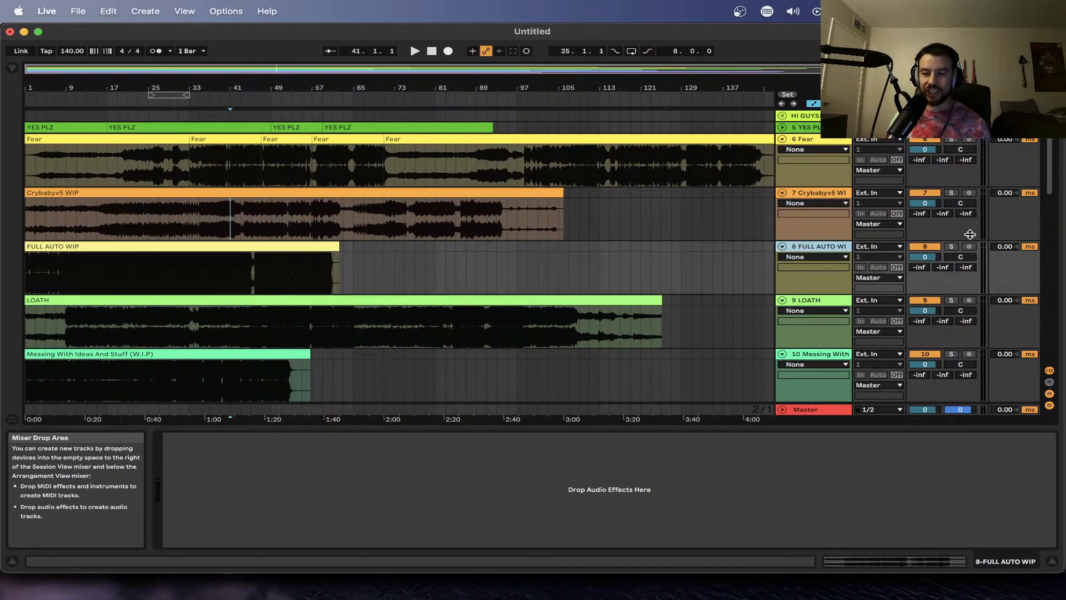
{"action": "left_click", "coordinate": [951, 246]}
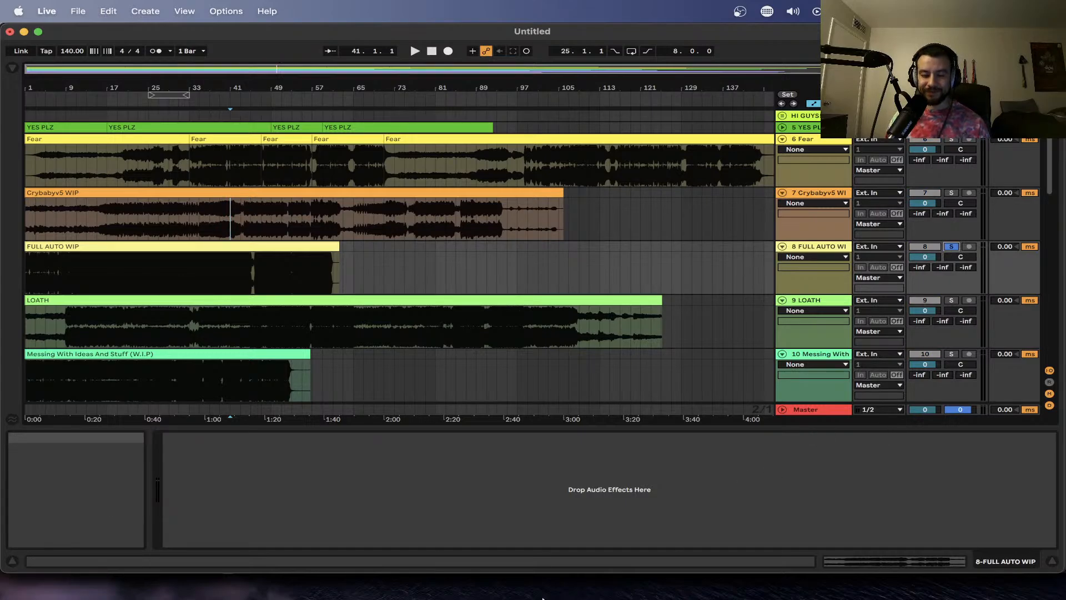
- Switch to Discord and find the FULL AUTO WIP submission in the live-wip-feedback channel
{"action": "mouse_move", "coordinate": [543, 598]}
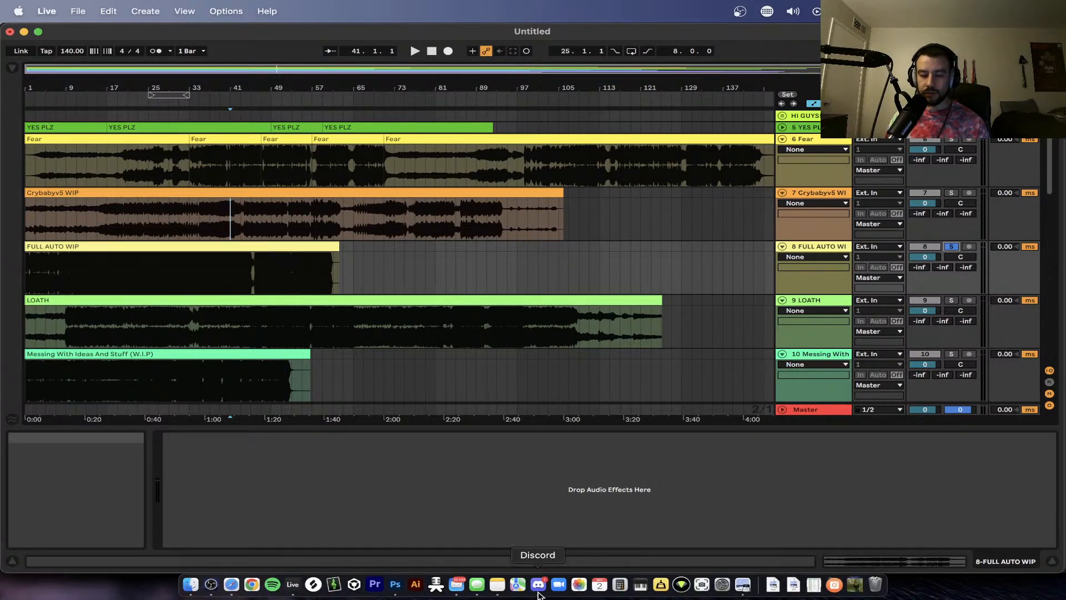
{"action": "left_click", "coordinate": [538, 592]}
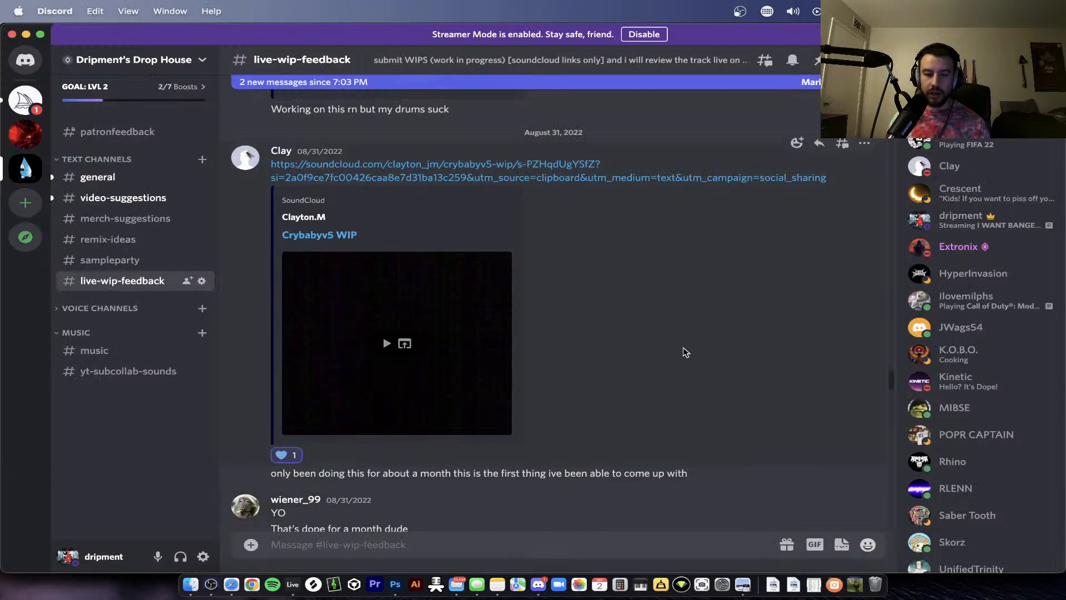
{"action": "scroll", "coordinate": [682, 352], "scroll_direction": "down", "scroll_amount": 10}
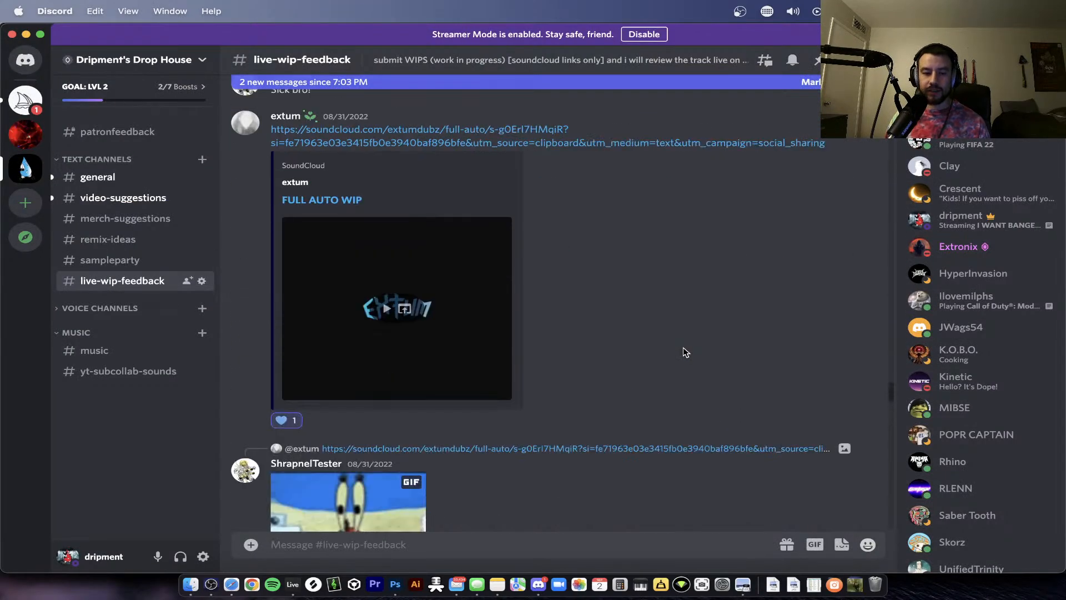
{"action": "scroll", "coordinate": [682, 352], "scroll_direction": "up", "scroll_amount": 2}
- Switch back to Ableton Live, select the FULL AUTO WIP clip, and play it from the start
{"action": "key", "text": "super+Tab"}
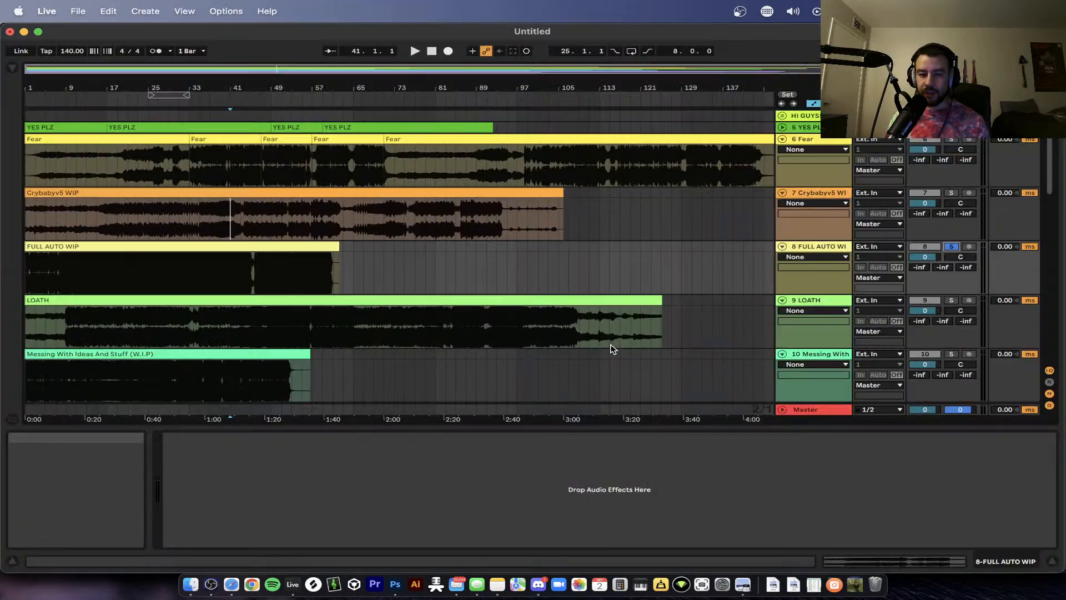
{"action": "left_click", "coordinate": [86, 246]}
{"action": "key", "text": "space"}
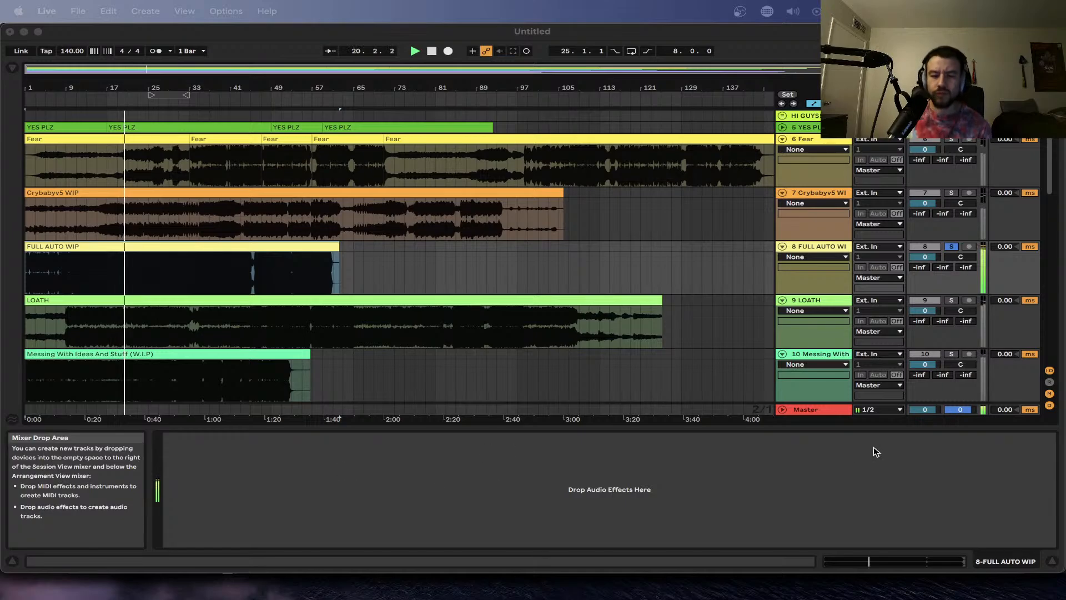
- Show the Master track's devices and open the Ozone 8 plug-in window to examine FULL AUTO WIP's stereo image
{"action": "left_click", "coordinate": [812, 409]}
{"action": "left_click", "coordinate": [811, 409]}
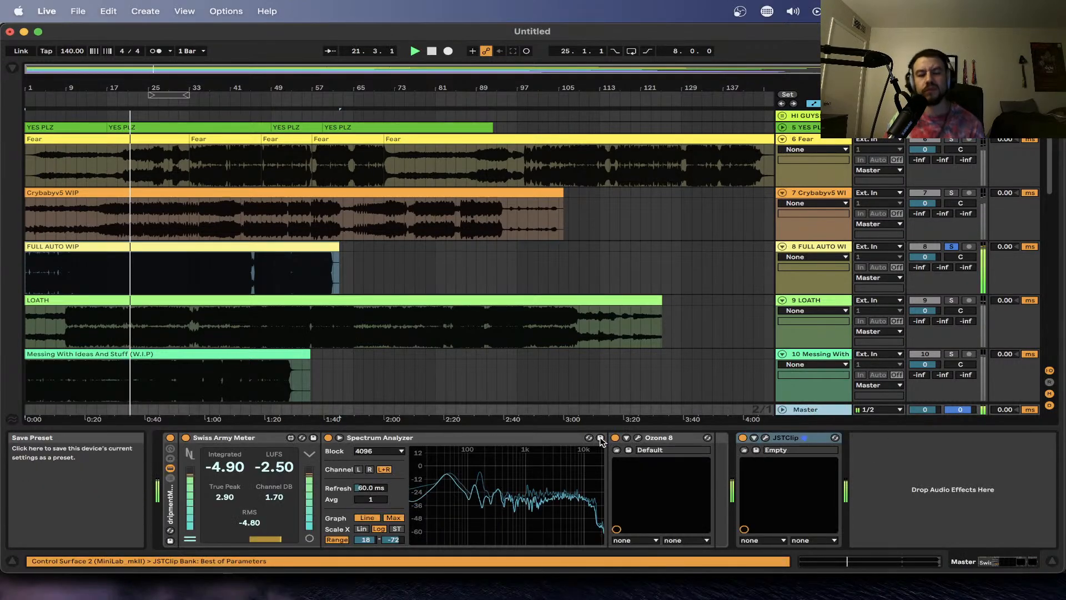
{"action": "left_click", "coordinate": [638, 438]}
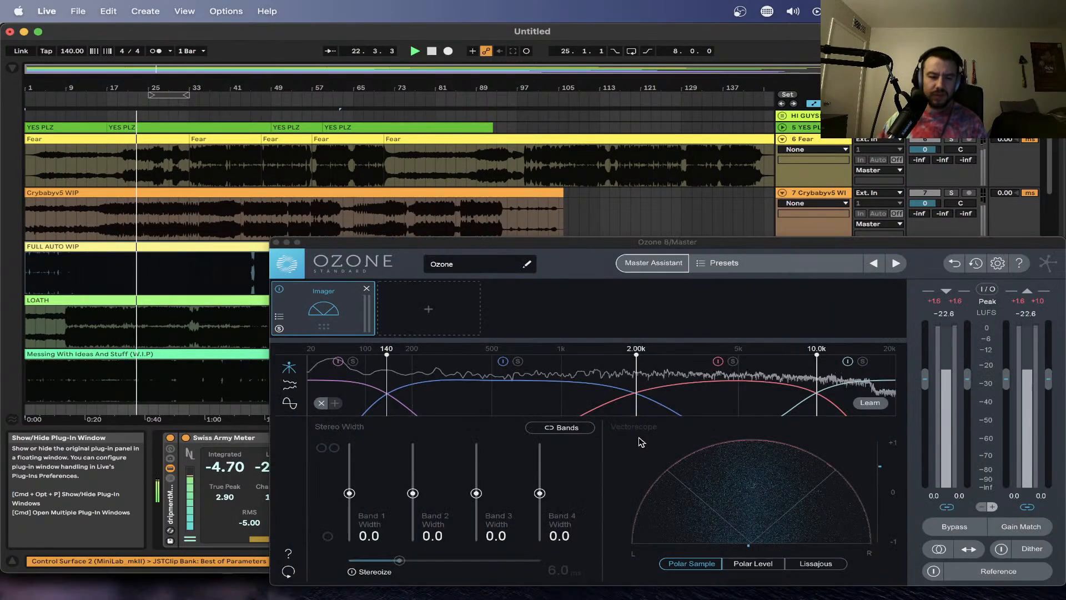
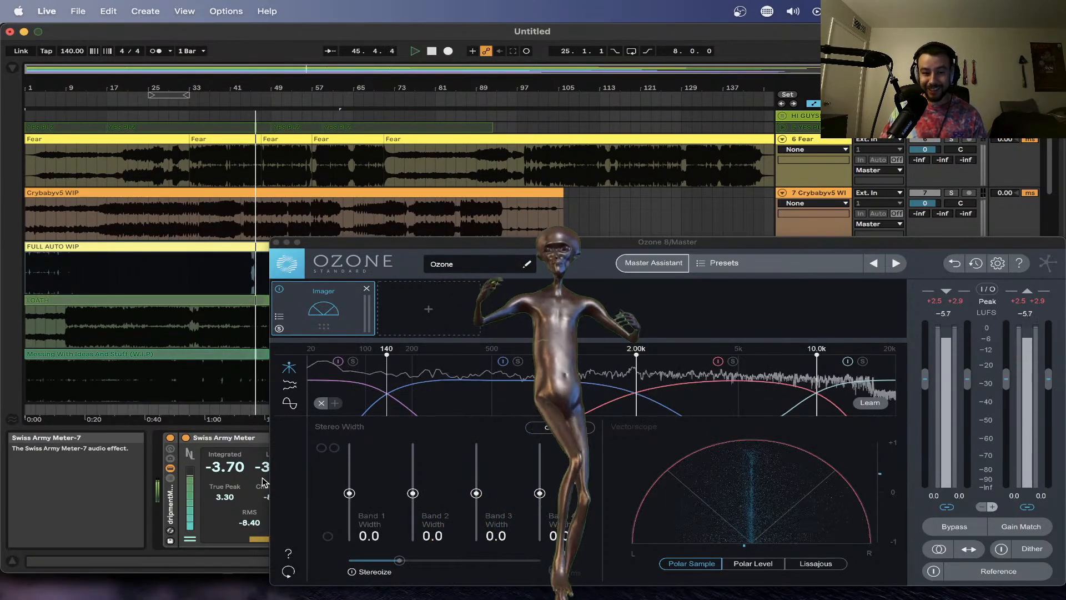
- Move the Ozone 8 window clear of the loudness meter and spectrum analyzer, and close it
{"action": "left_click", "coordinate": [361, 246]}
{"action": "left_click_drag", "start_coordinate": [361, 246], "coordinate": [360, 319]}
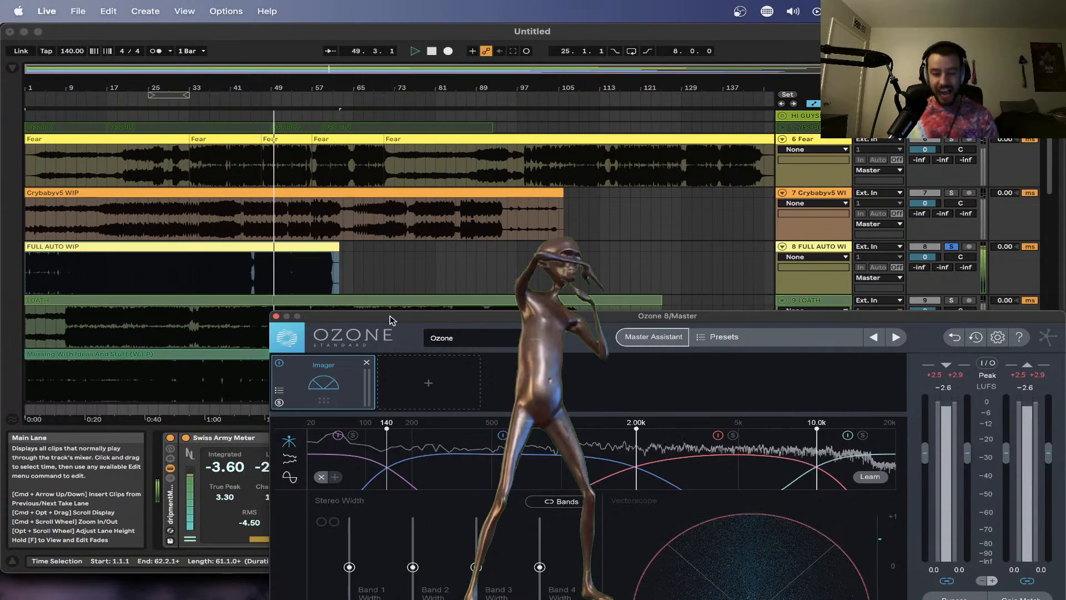
{"action": "left_click_drag", "start_coordinate": [410, 315], "coordinate": [448, 77]}
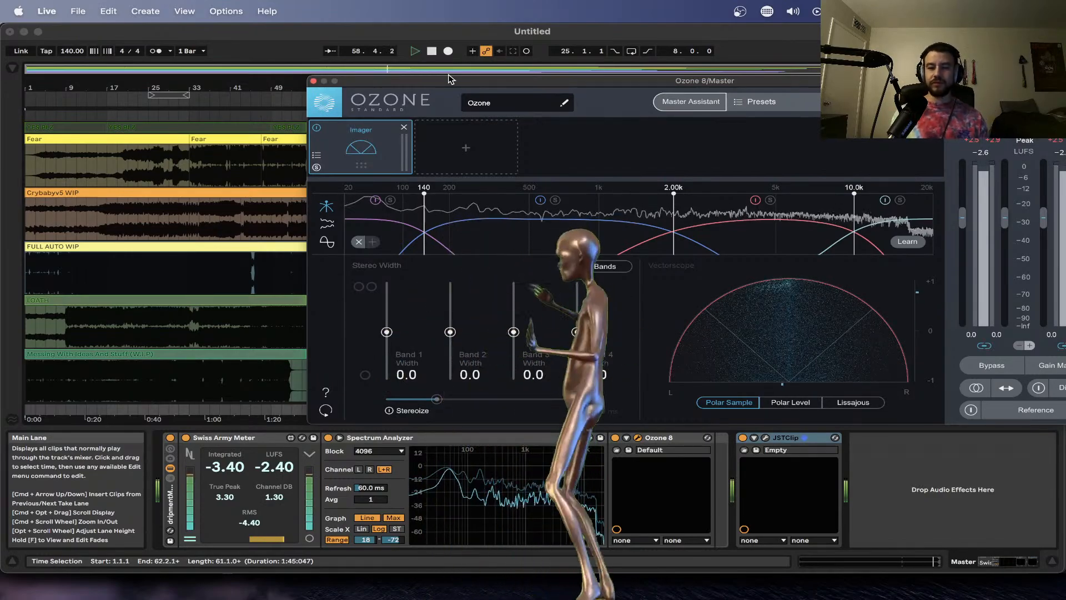
{"action": "left_click", "coordinate": [314, 81]}
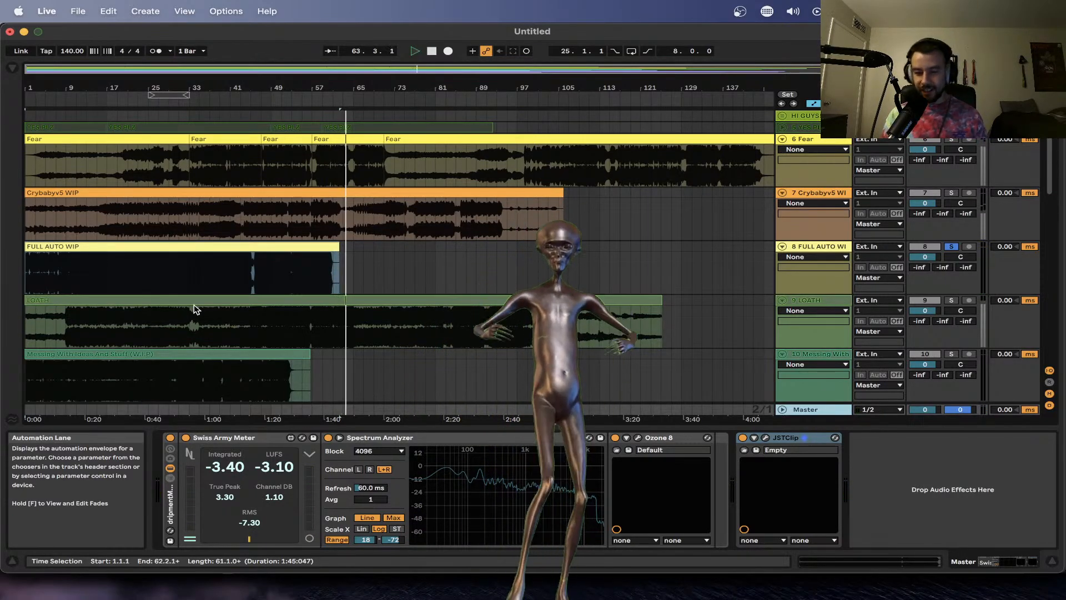
- Switch to Discord to view the FULL AUTO WIP submission and return to Ableton Live
{"action": "key", "text": "super+Tab"}
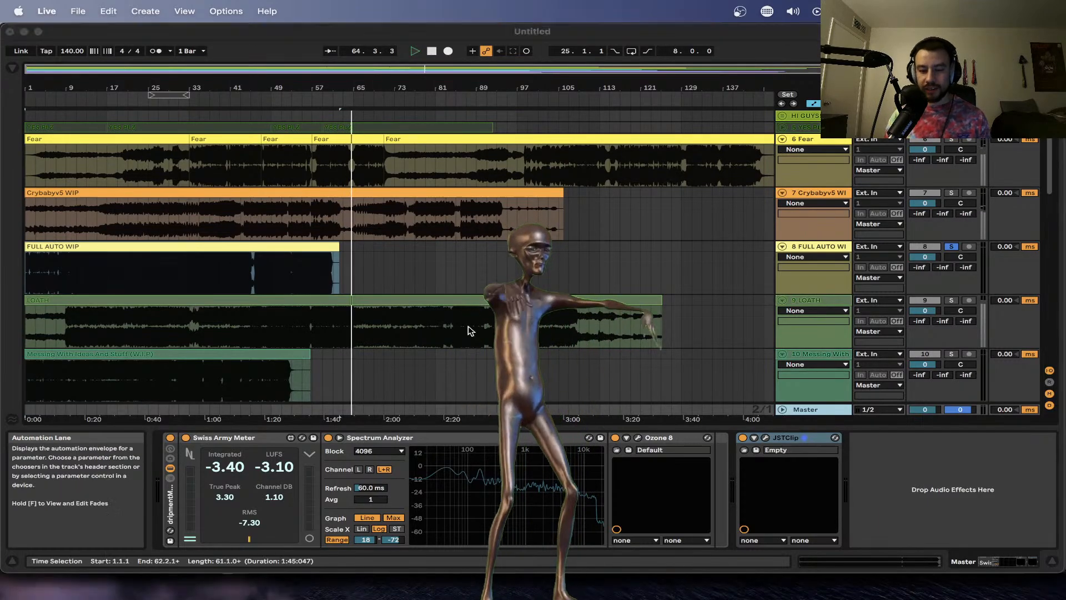
{"action": "key", "text": "super+Tab"}
{"action": "left_click", "coordinate": [537, 587]}
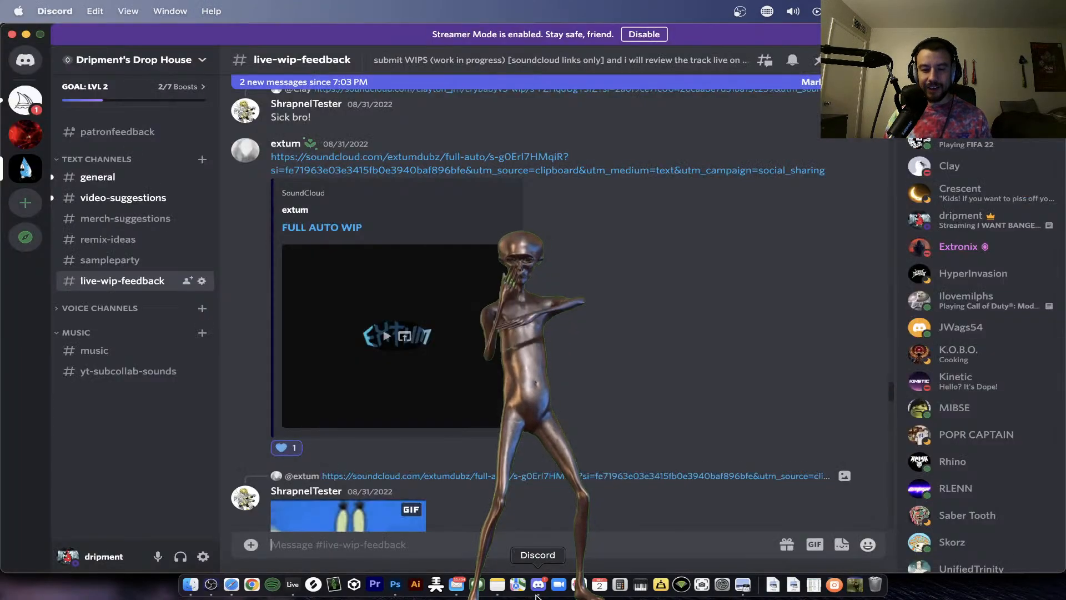
{"action": "key", "text": "super+Tab"}
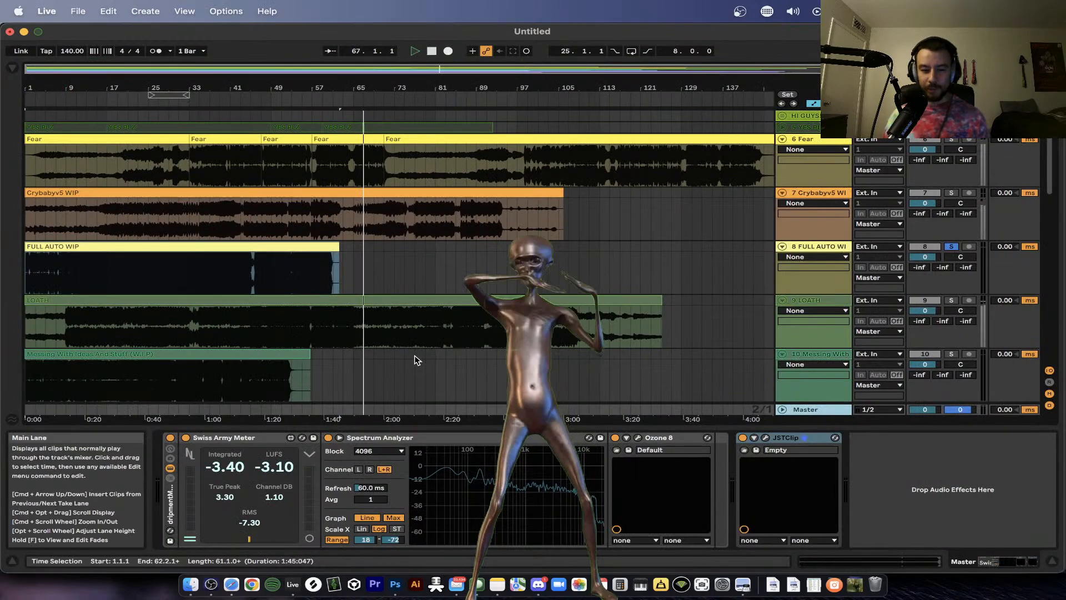
- Show the Master track's devices with the Ozone 8 window and move that window lower over the arrangement
{"action": "scroll", "coordinate": [371, 352], "scroll_direction": "left", "scroll_amount": 5}
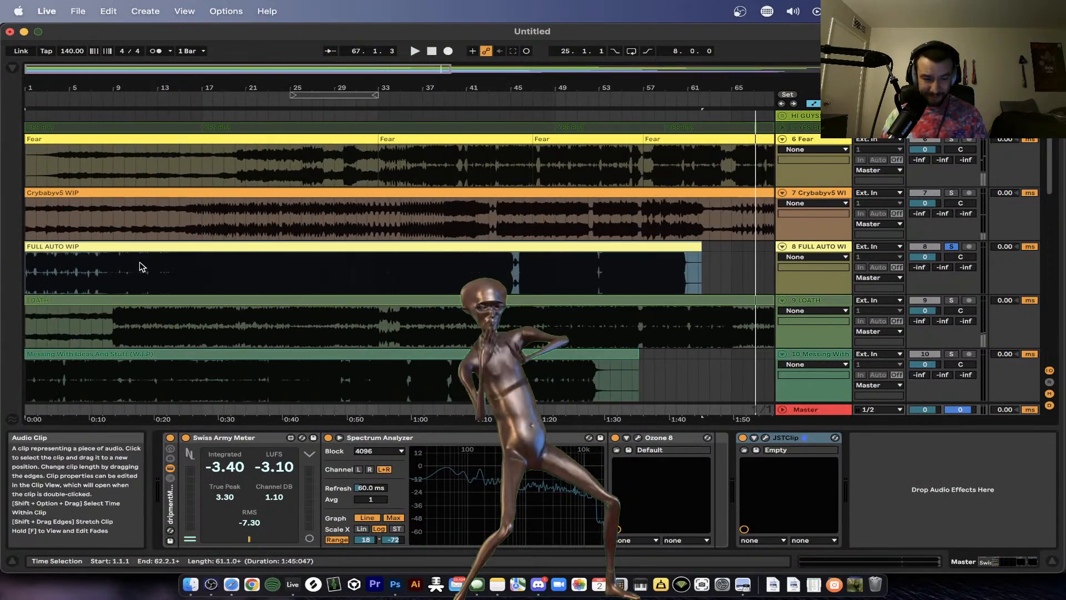
{"action": "left_click", "coordinate": [113, 247]}
{"action": "left_click", "coordinate": [834, 409]}
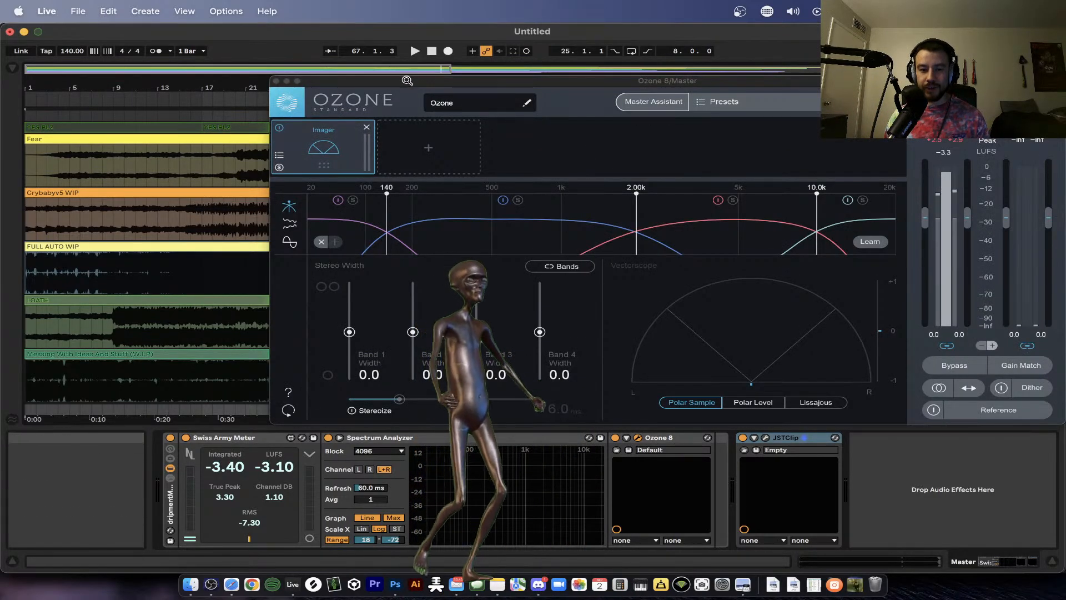
{"action": "left_click_drag", "start_coordinate": [409, 81], "coordinate": [414, 162]}
- Play FULL AUTO WIP from bar 17, examine its stereo image in the Master track's Ozone 8 window, and stop playback
{"action": "left_click", "coordinate": [201, 273]}
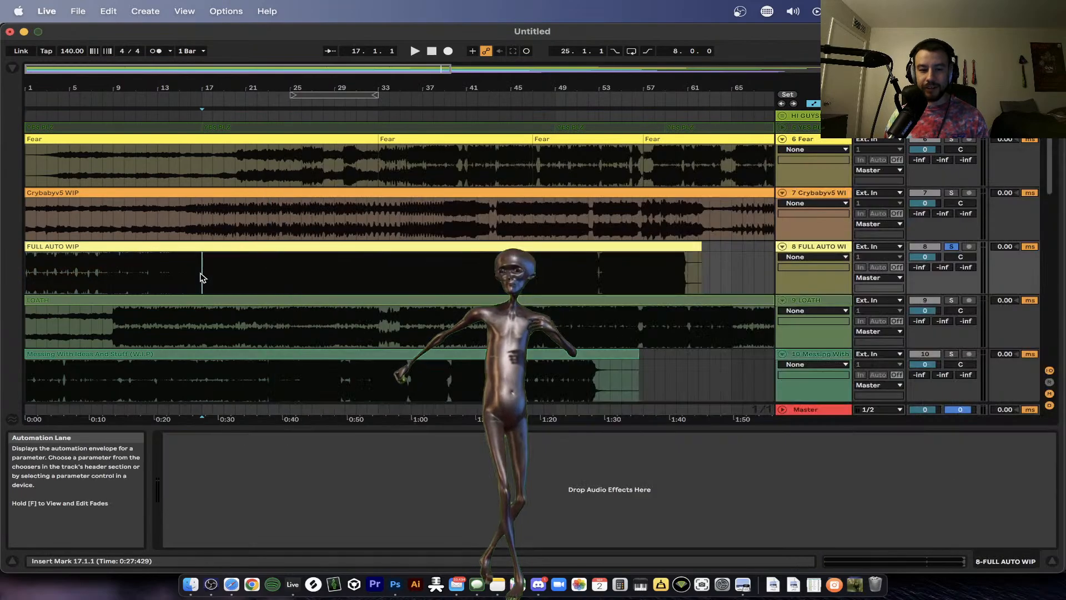
{"action": "key", "text": "space"}
{"action": "left_click", "coordinate": [807, 409]}
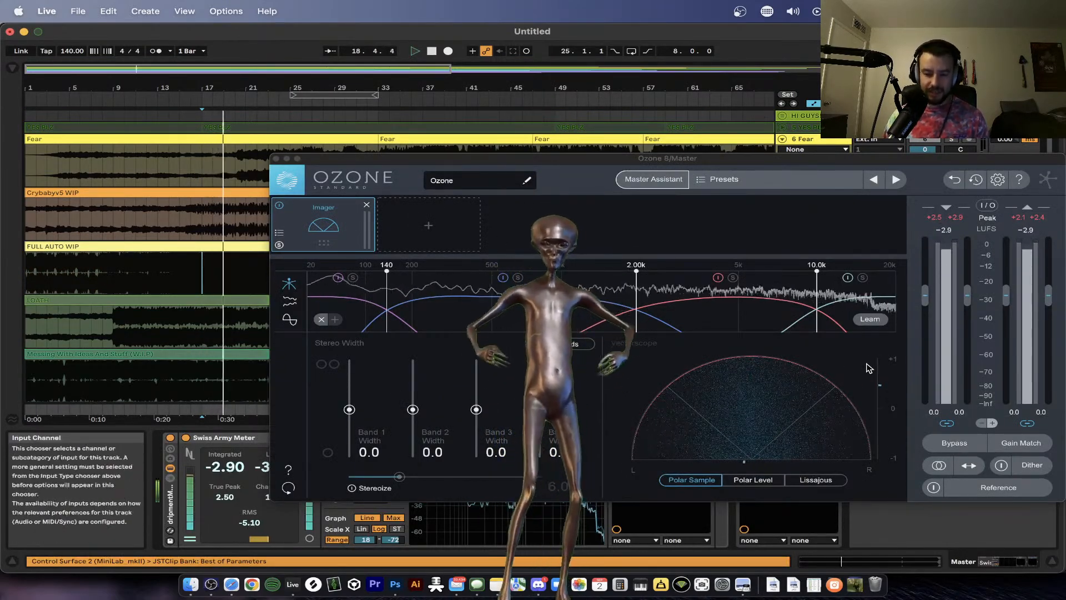
{"action": "key", "text": "space"}
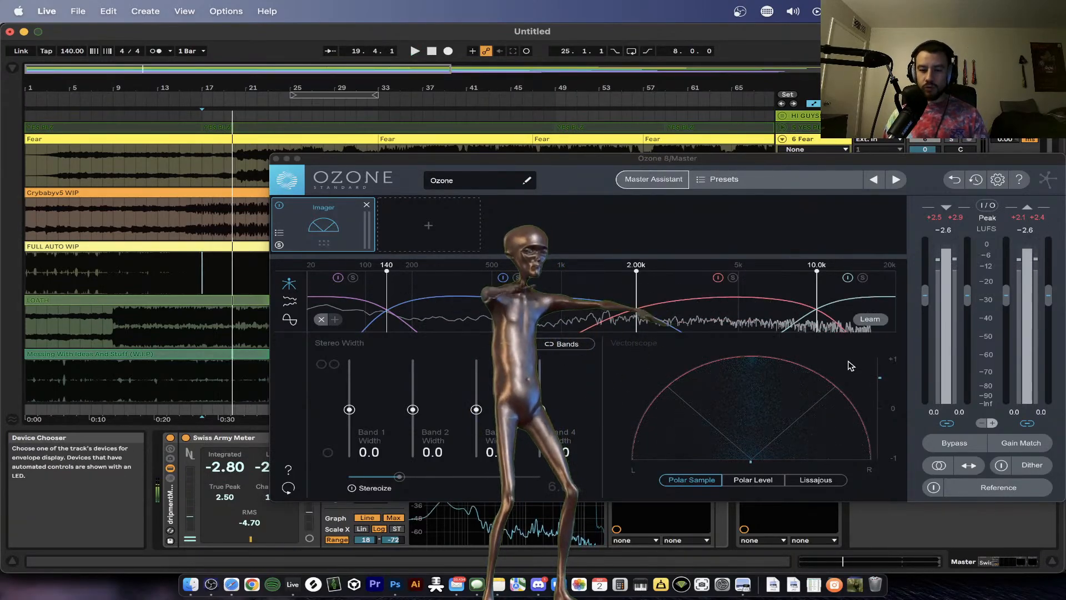
- Close the Ozone 8 window and examine FULL AUTO WIP's waveform across the intro and the later sections
{"action": "scroll", "coordinate": [191, 318], "scroll_direction": "up", "scroll_amount": 3}
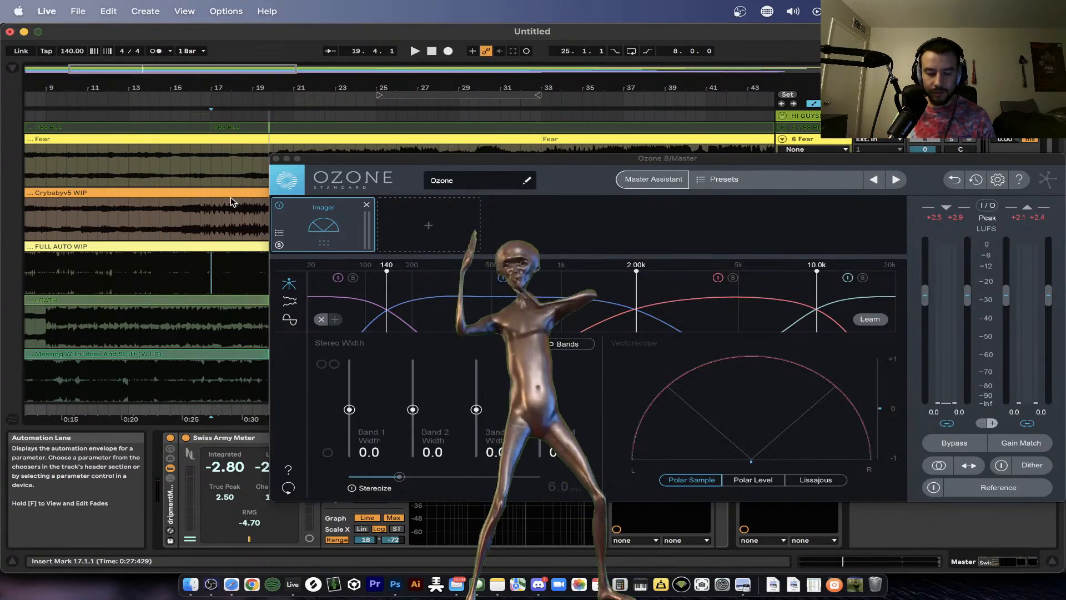
{"action": "left_click", "coordinate": [276, 158]}
{"action": "scroll", "coordinate": [282, 328], "scroll_direction": "left", "scroll_amount": 3}
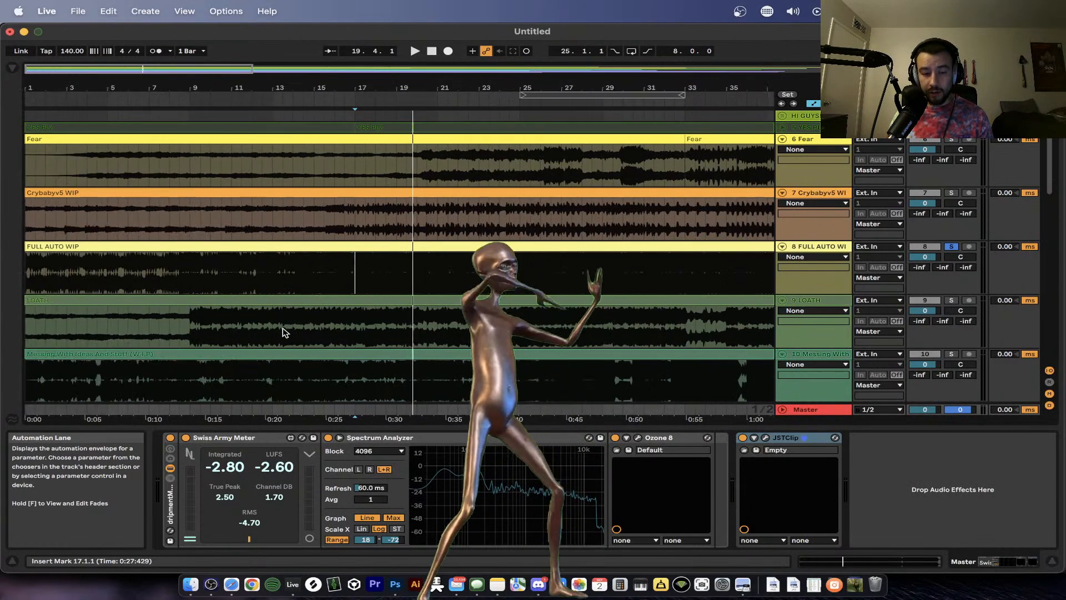
{"action": "scroll", "coordinate": [359, 312], "scroll_direction": "down", "scroll_amount": 1}
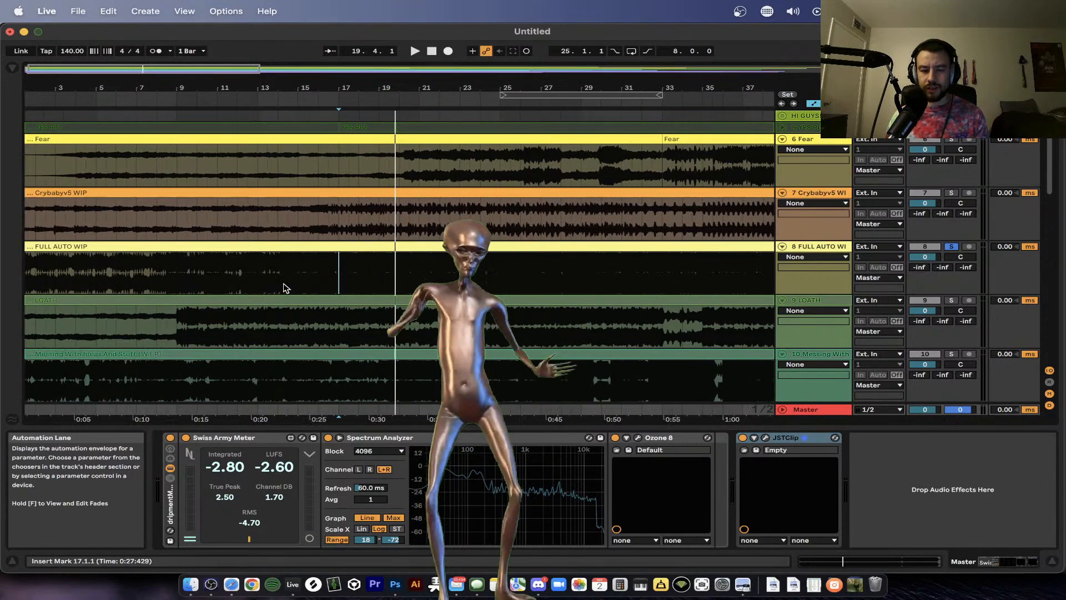
{"action": "scroll", "coordinate": [285, 288], "scroll_direction": "up", "scroll_amount": 1}
{"action": "scroll", "coordinate": [218, 281], "scroll_direction": "down", "scroll_amount": 1}
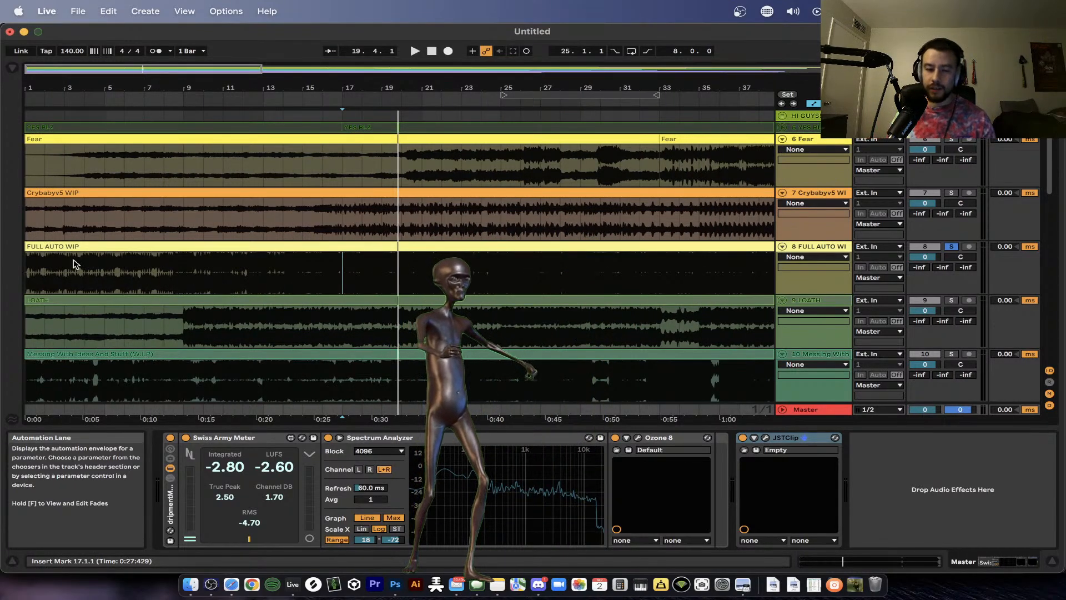
{"action": "scroll", "coordinate": [183, 294], "scroll_direction": "down", "scroll_amount": 3}
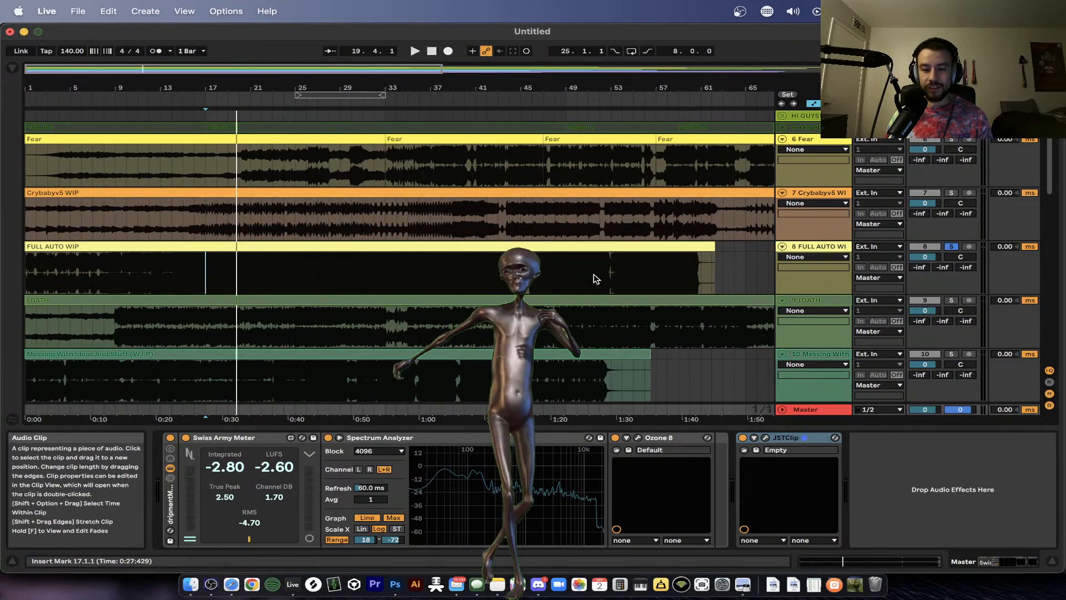
{"action": "scroll", "coordinate": [537, 277], "scroll_direction": "up", "scroll_amount": 4}
{"action": "scroll", "coordinate": [485, 278], "scroll_direction": "left", "scroll_amount": 5}
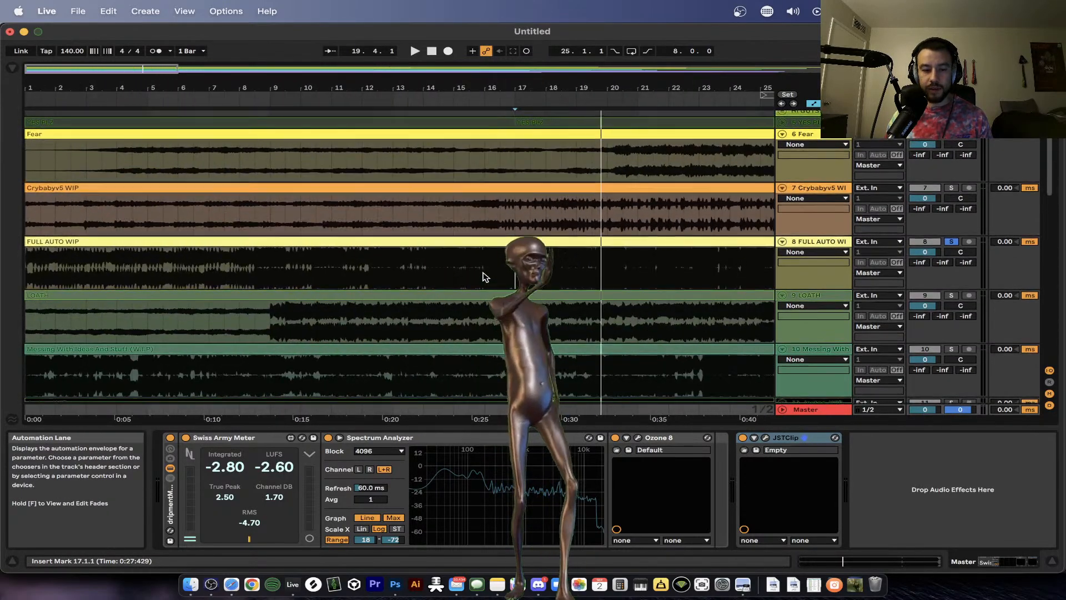
- Audition the ending of FULL AUTO WIP from 59.3.3
{"action": "left_click", "coordinate": [409, 280]}
{"action": "scroll", "coordinate": [411, 278], "scroll_direction": "down", "scroll_amount": 1}
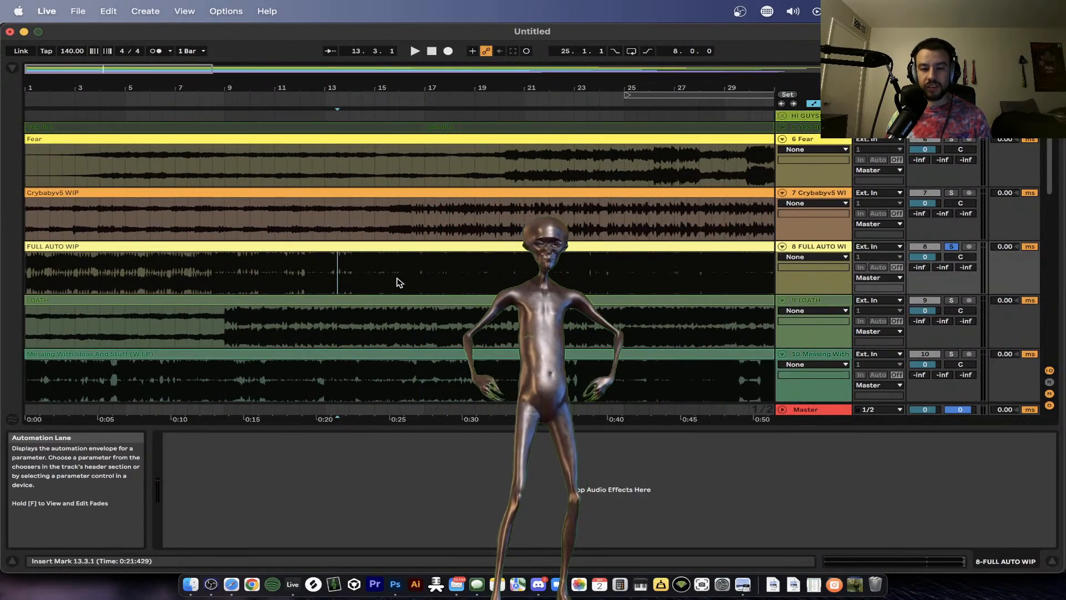
{"action": "scroll", "coordinate": [190, 278], "scroll_direction": "down", "scroll_amount": 5}
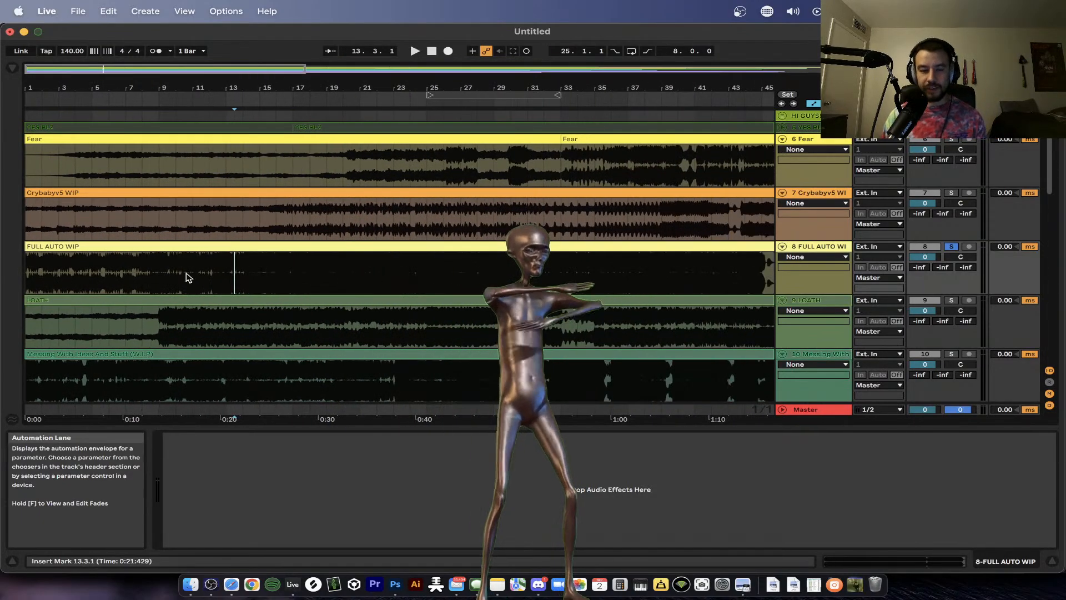
{"action": "left_click", "coordinate": [489, 272]}
{"action": "scroll", "coordinate": [483, 272], "scroll_direction": "up", "scroll_amount": 6}
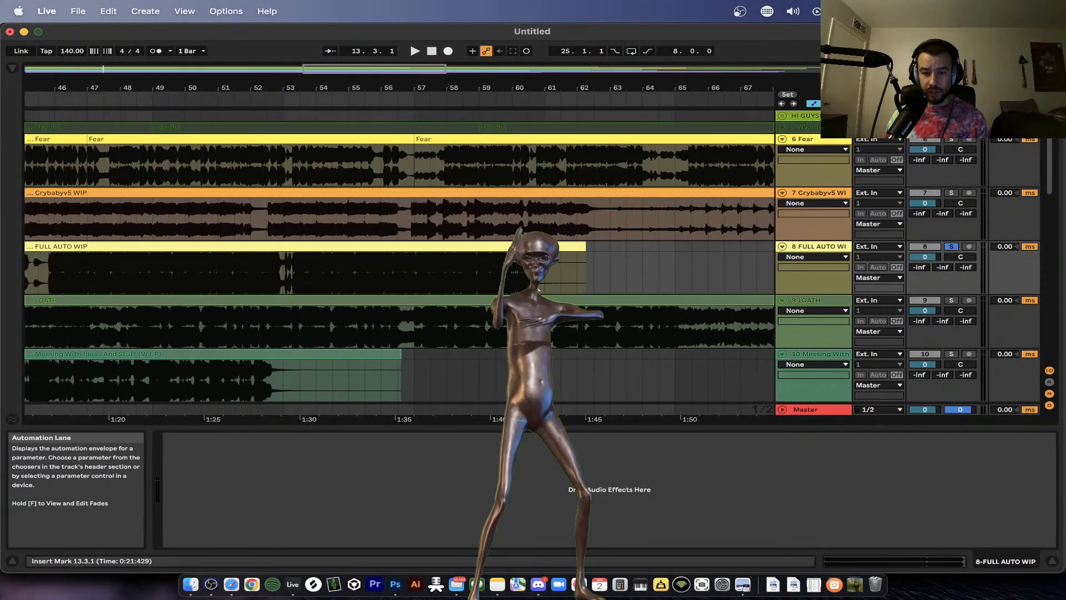
{"action": "key", "text": "space"}
{"action": "left_click", "coordinate": [443, 276]}
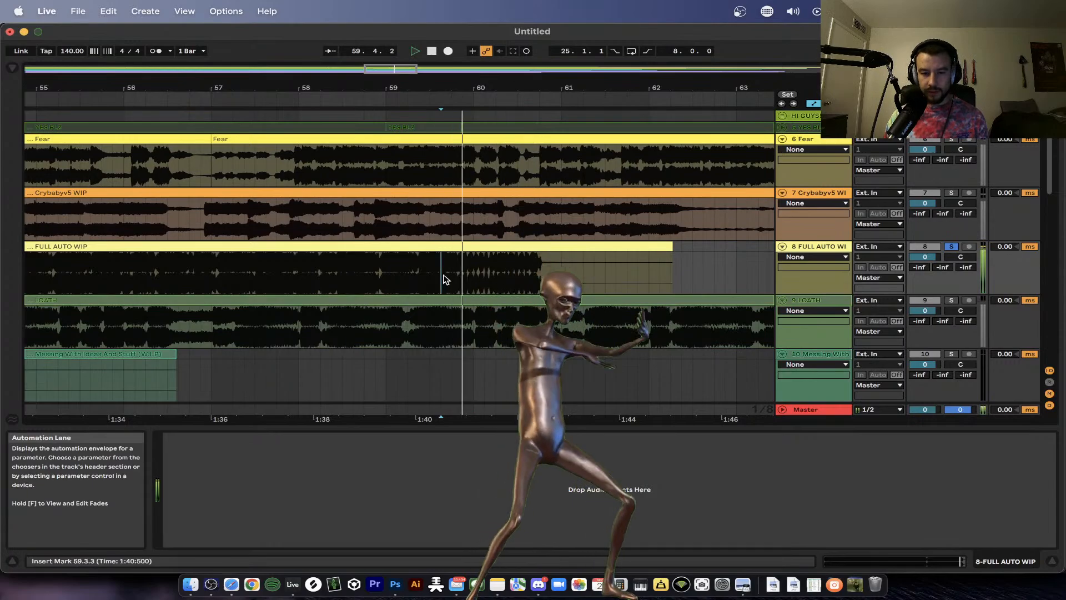
- Select the whole FULL AUTO WIP clip and stop playback
{"action": "scroll", "coordinate": [444, 279], "scroll_direction": "down", "scroll_amount": 2}
{"action": "scroll", "coordinate": [443, 279], "scroll_direction": "down", "scroll_amount": 2}
{"action": "scroll", "coordinate": [443, 279], "scroll_direction": "left", "scroll_amount": 10}
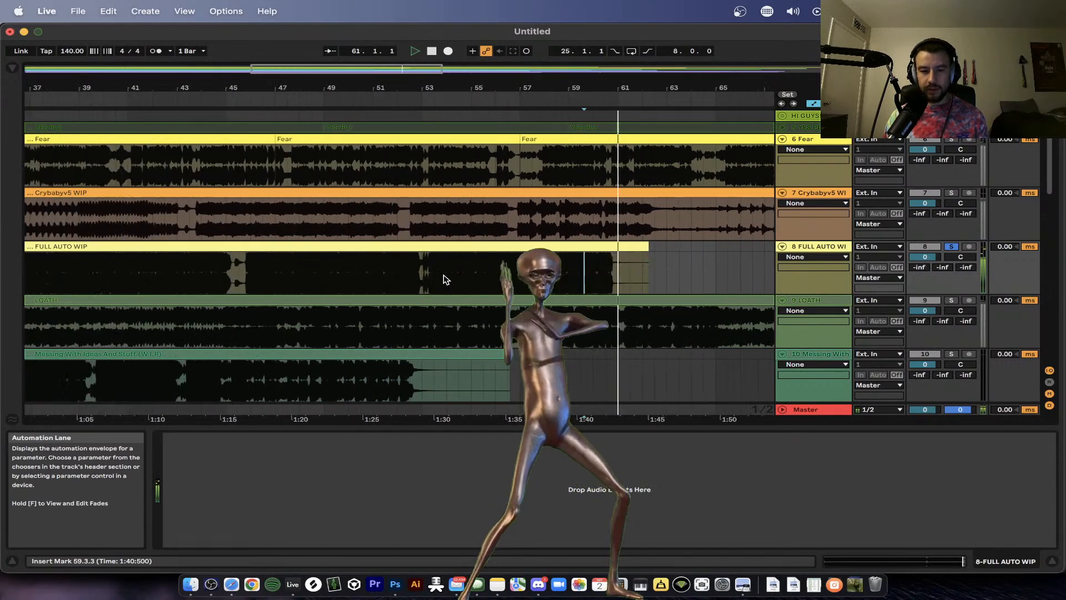
{"action": "left_click", "coordinate": [246, 244]}
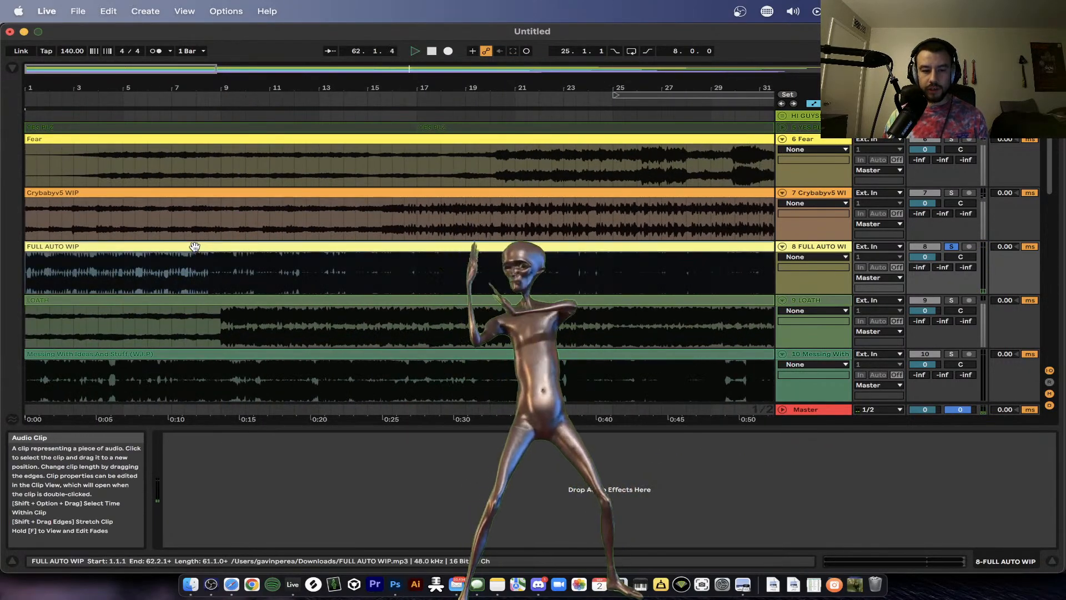
{"action": "key", "text": "space"}
- Examine FULL AUTO WIP's opening waveform and show the Master track's devices to check its loudness
{"action": "scroll", "coordinate": [155, 278], "scroll_direction": "up", "scroll_amount": 3}
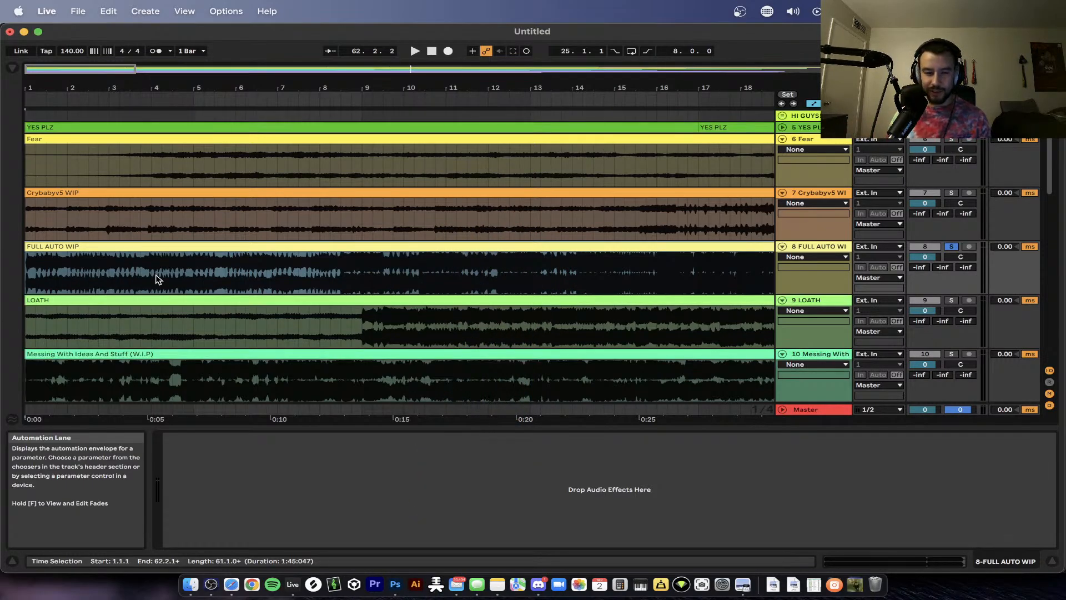
{"action": "scroll", "coordinate": [104, 272], "scroll_direction": "down", "scroll_amount": 3}
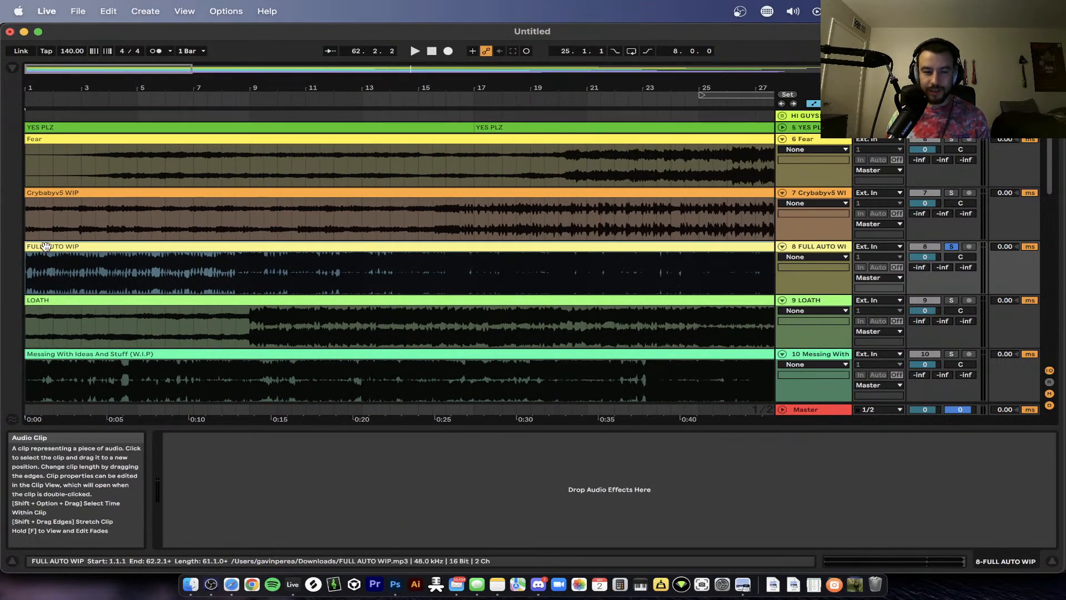
{"action": "scroll", "coordinate": [46, 245], "scroll_direction": "up", "scroll_amount": 5}
{"action": "scroll", "coordinate": [45, 245], "scroll_direction": "down", "scroll_amount": 3}
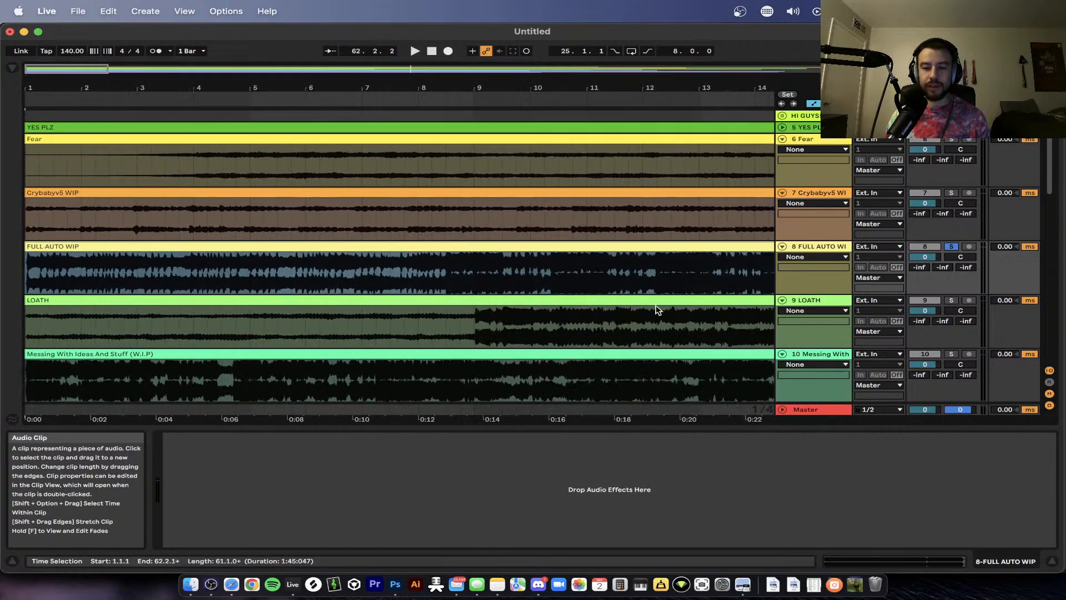
{"action": "left_click", "coordinate": [805, 409]}
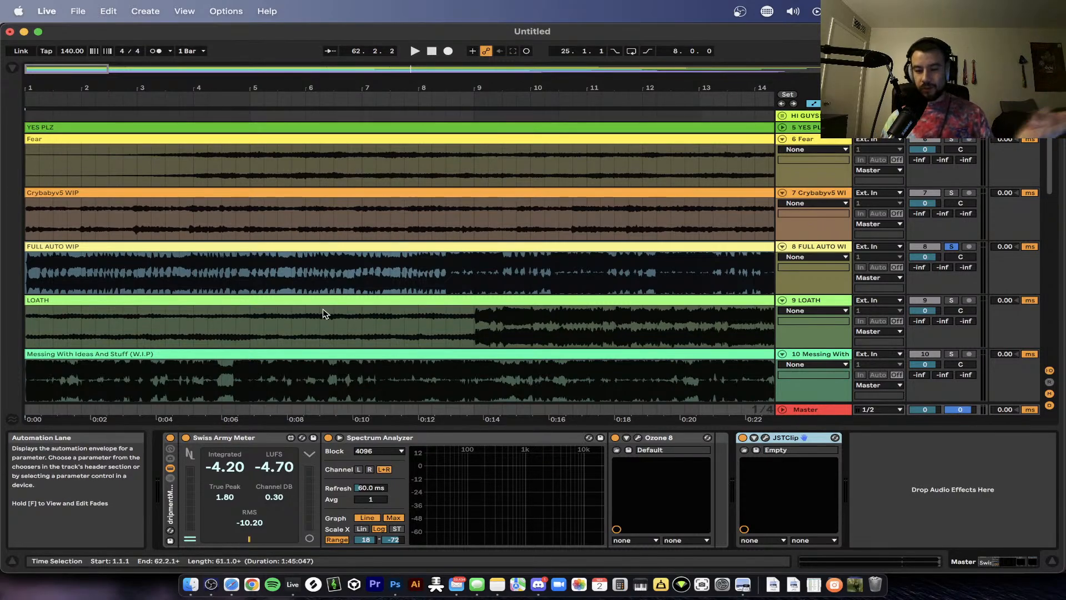
{"action": "scroll", "coordinate": [299, 273], "scroll_direction": "down", "scroll_amount": 6}
{"action": "scroll", "coordinate": [193, 288], "scroll_direction": "down", "scroll_amount": 6}
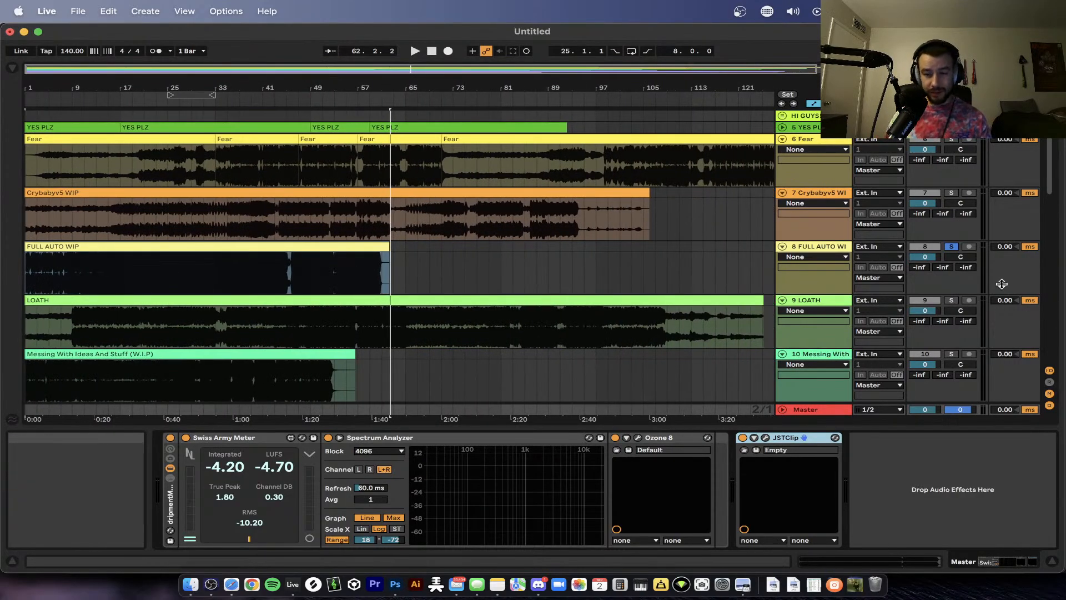
- Solo the LOATH track and find its submission in Discord's live-wip-feedback channel
{"action": "left_click", "coordinate": [951, 300]}
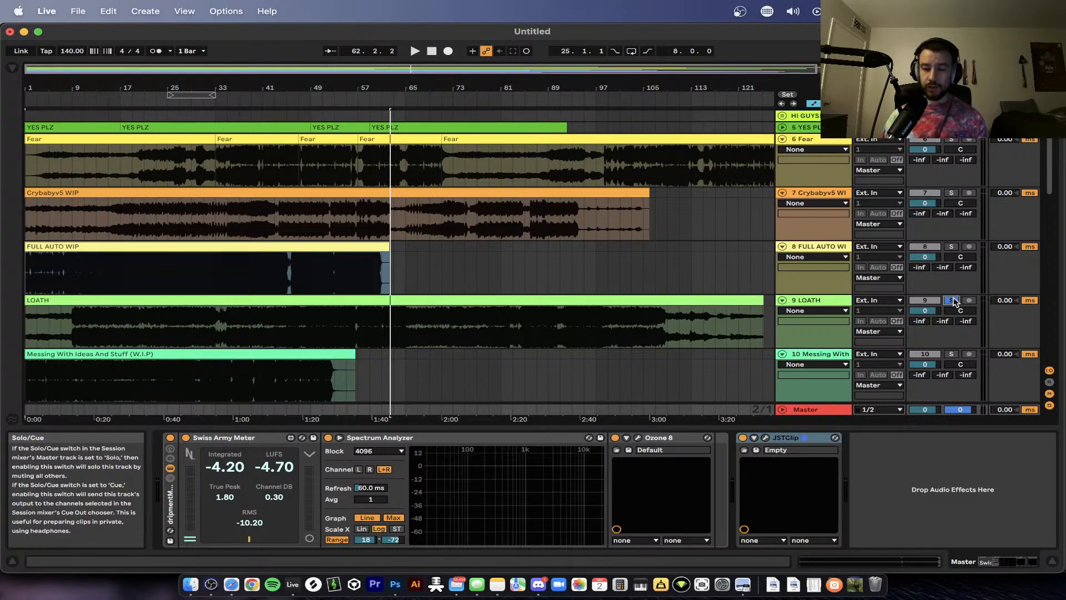
{"action": "left_click", "coordinate": [538, 583]}
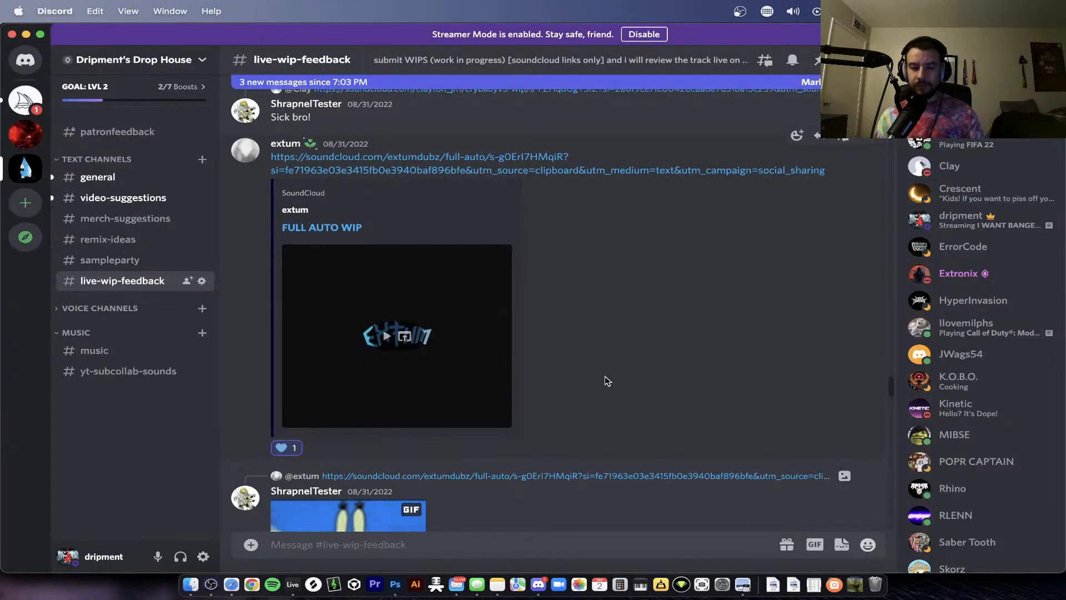
{"action": "scroll", "coordinate": [608, 381], "scroll_direction": "down", "scroll_amount": 10}
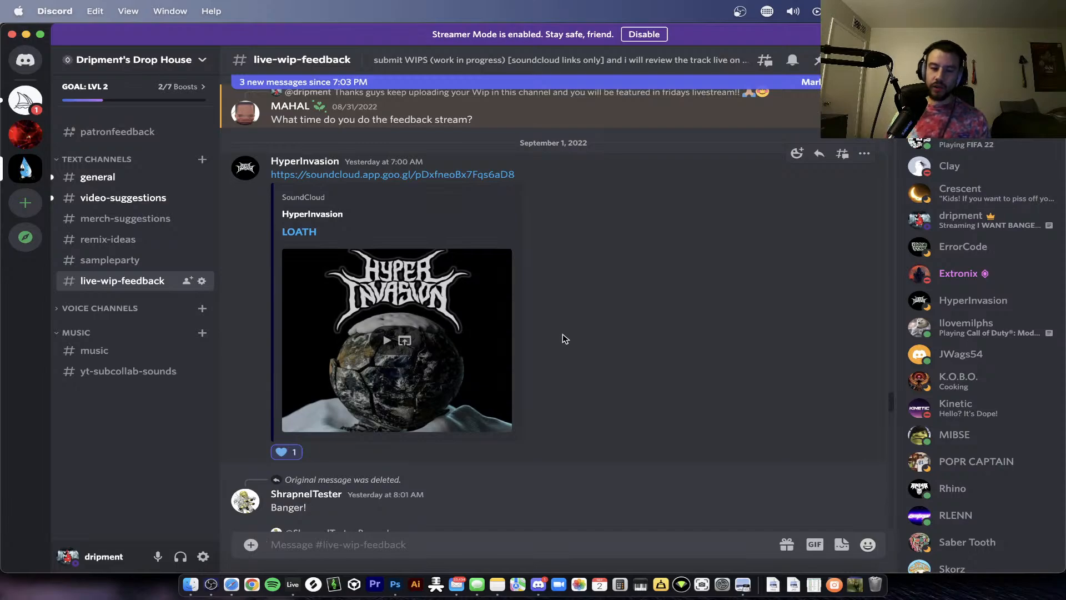
- Switch back to Ableton Live and play the soloed LOATH track from the start
{"action": "left_click", "coordinate": [292, 583]}
{"action": "left_click", "coordinate": [950, 300]}
{"action": "key", "text": "space"}
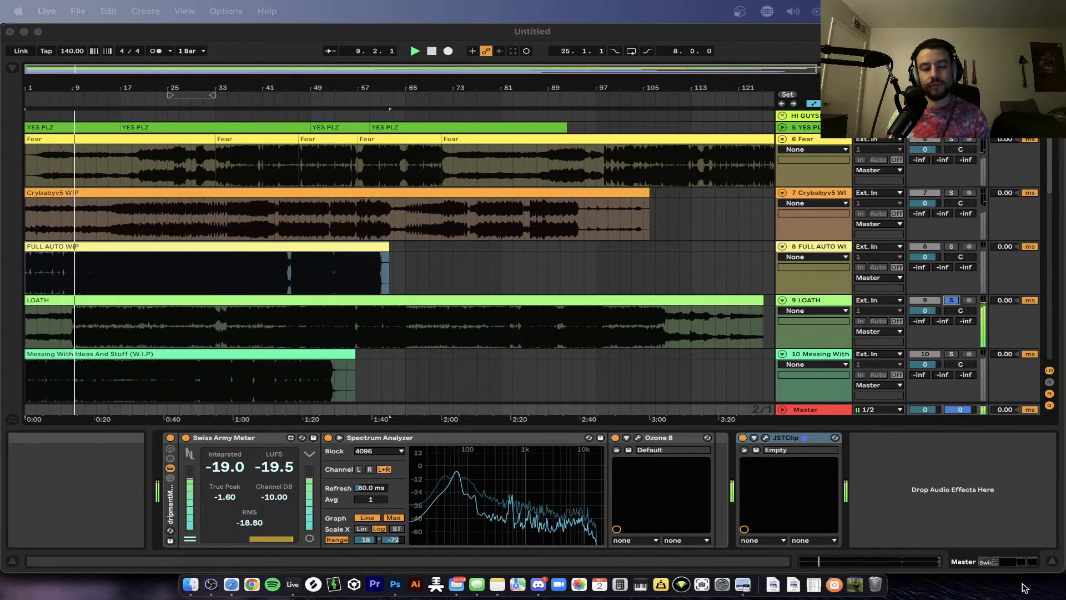
- Open the Master track's Ozone 8 window to examine LOATH's stereo image and move it clear of the loudness meter
{"action": "scroll", "coordinate": [354, 352], "scroll_direction": "down", "scroll_amount": 2}
{"action": "scroll", "coordinate": [391, 367], "scroll_direction": "down", "scroll_amount": 3}
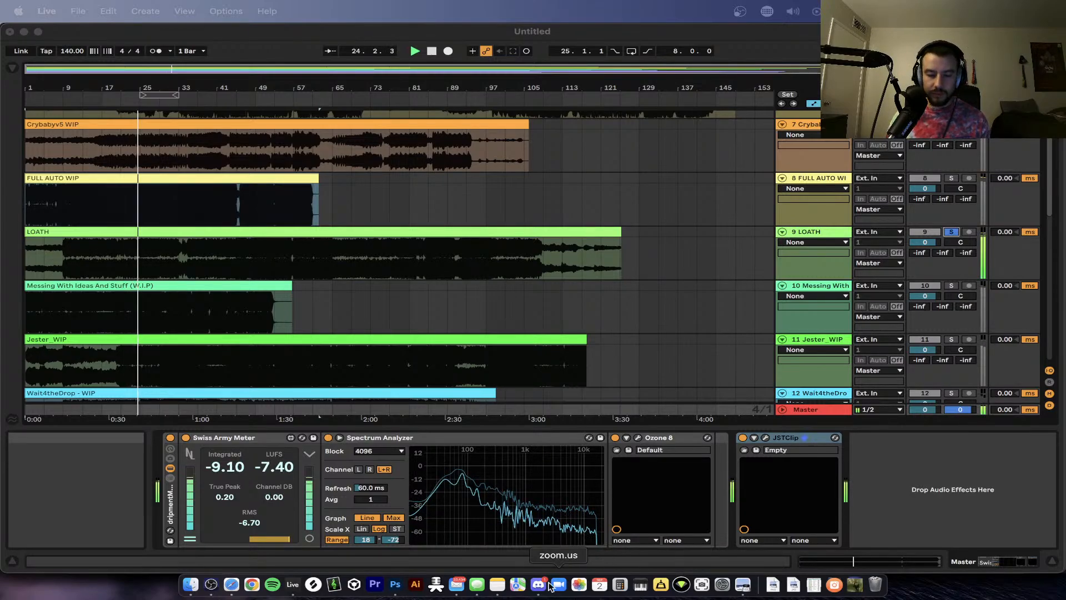
{"action": "left_click", "coordinate": [638, 436]}
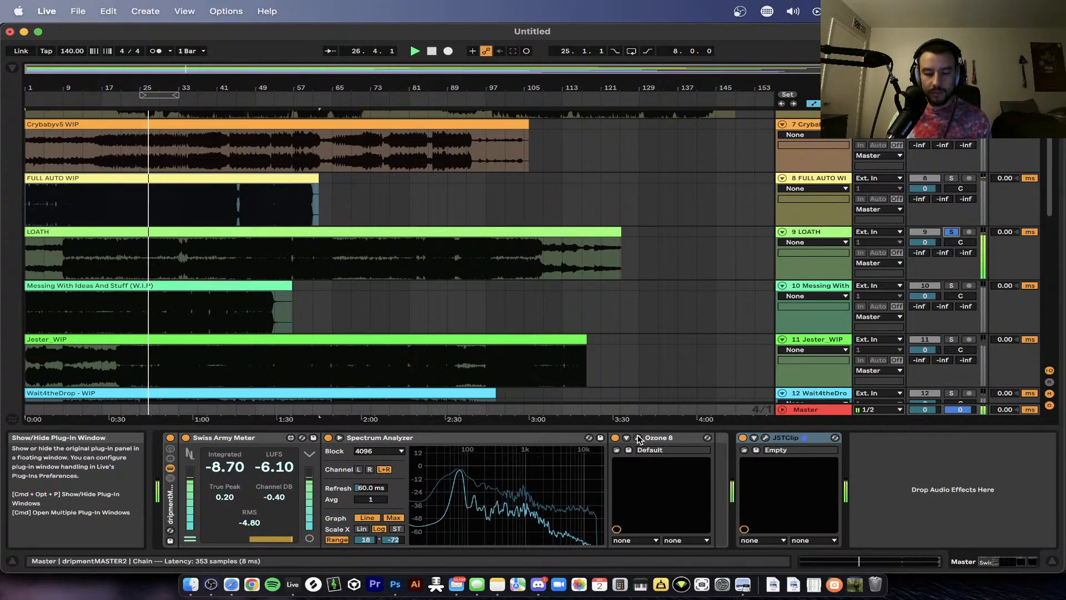
{"action": "left_click", "coordinate": [639, 438]}
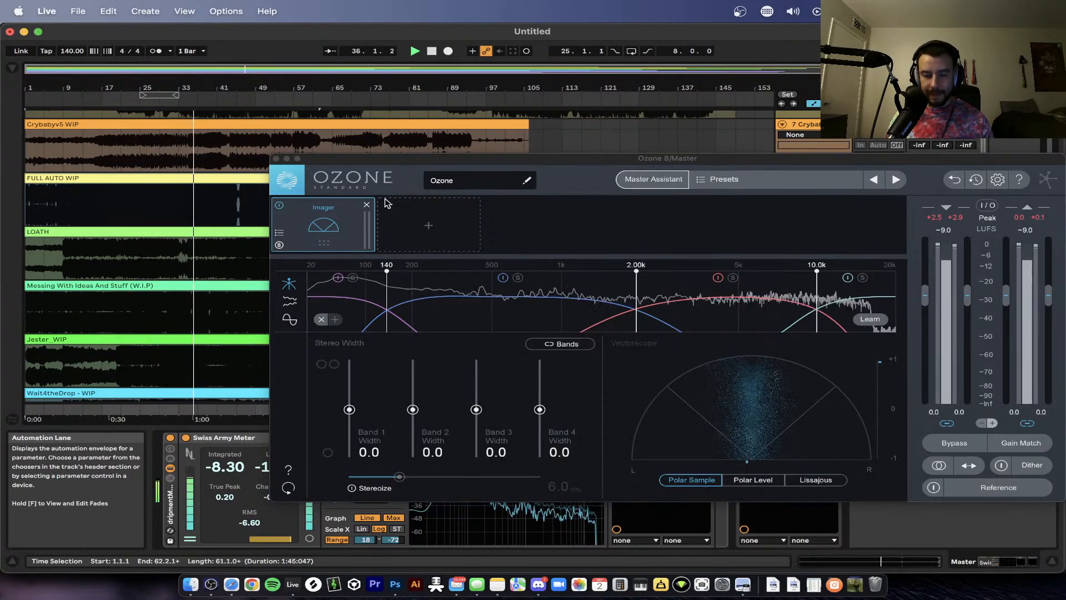
{"action": "left_click_drag", "start_coordinate": [338, 157], "coordinate": [517, 150]}
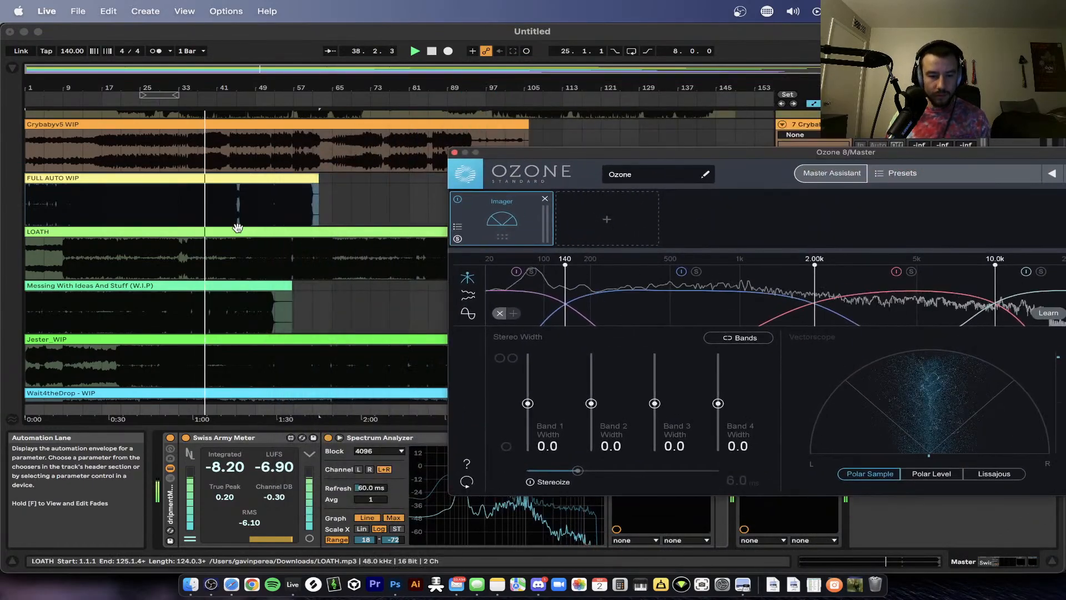
- Split the LOATH clip at bar 33 and select the section before the split
{"action": "scroll", "coordinate": [125, 276], "scroll_direction": "up", "scroll_amount": 2}
{"action": "left_click", "coordinate": [366, 267]}
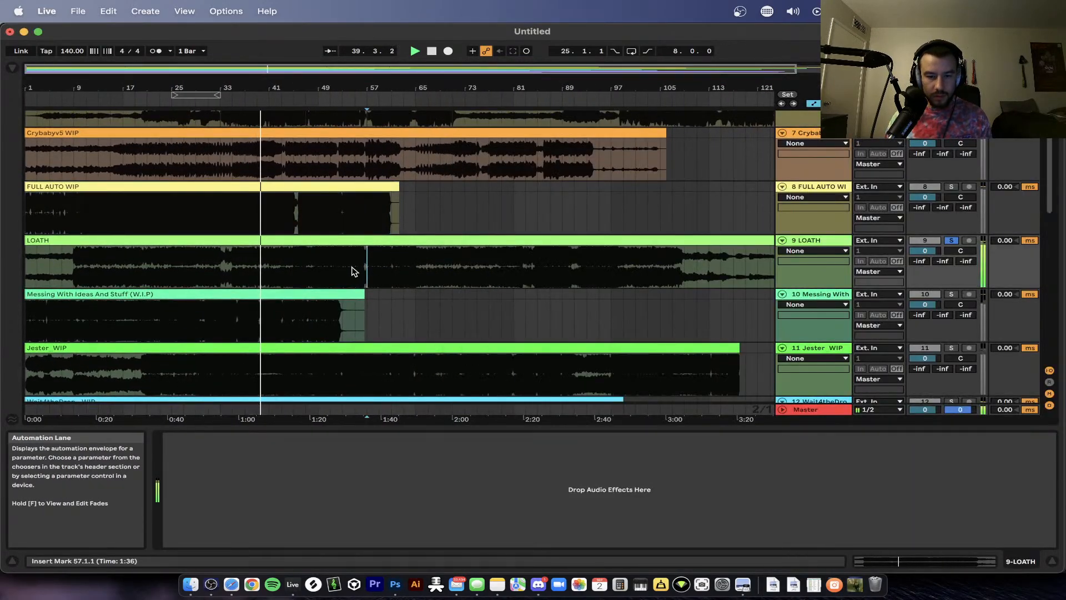
{"action": "left_click", "coordinate": [222, 269]}
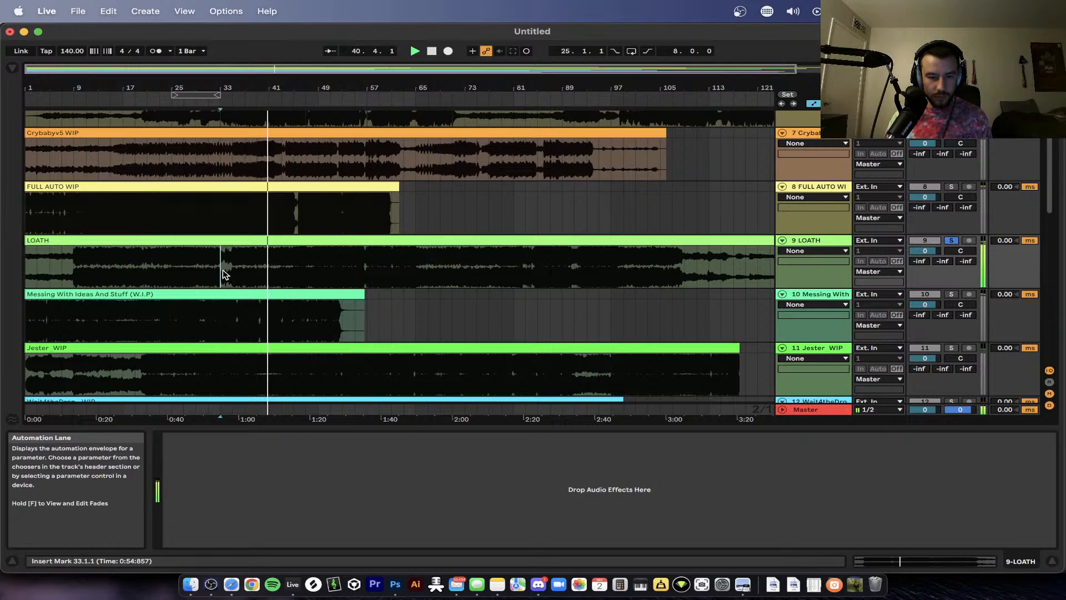
{"action": "key", "text": "super+e"}
{"action": "left_click", "coordinate": [197, 241]}
{"action": "scroll", "coordinate": [197, 240], "scroll_direction": "down", "scroll_amount": 2}
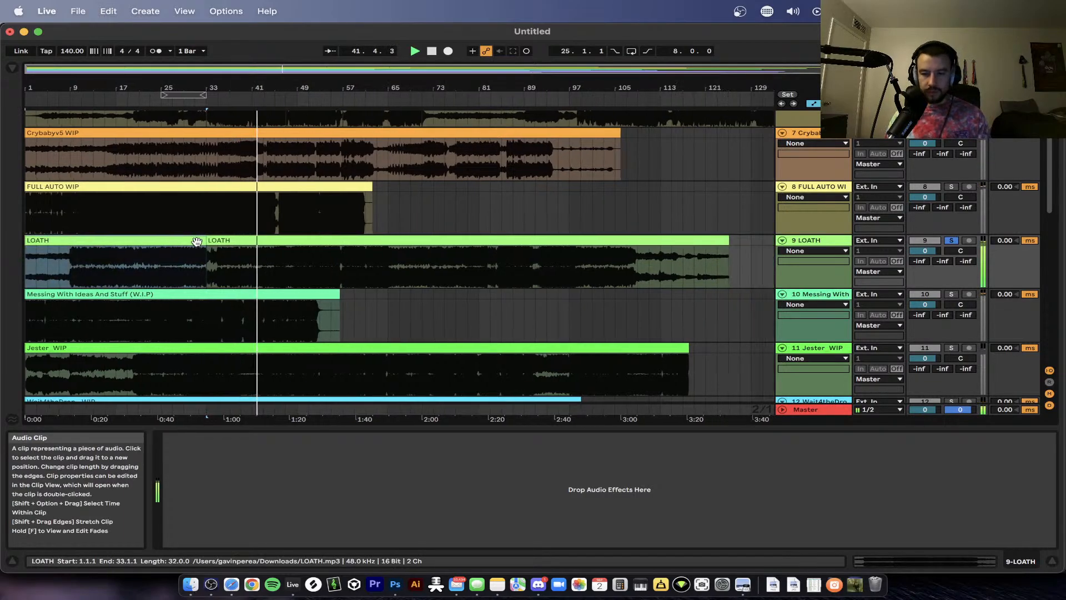
- Split the LOATH clip at bar 35 and again at 47.2.1 to mark its sections
{"action": "scroll", "coordinate": [207, 272], "scroll_direction": "up", "scroll_amount": 3}
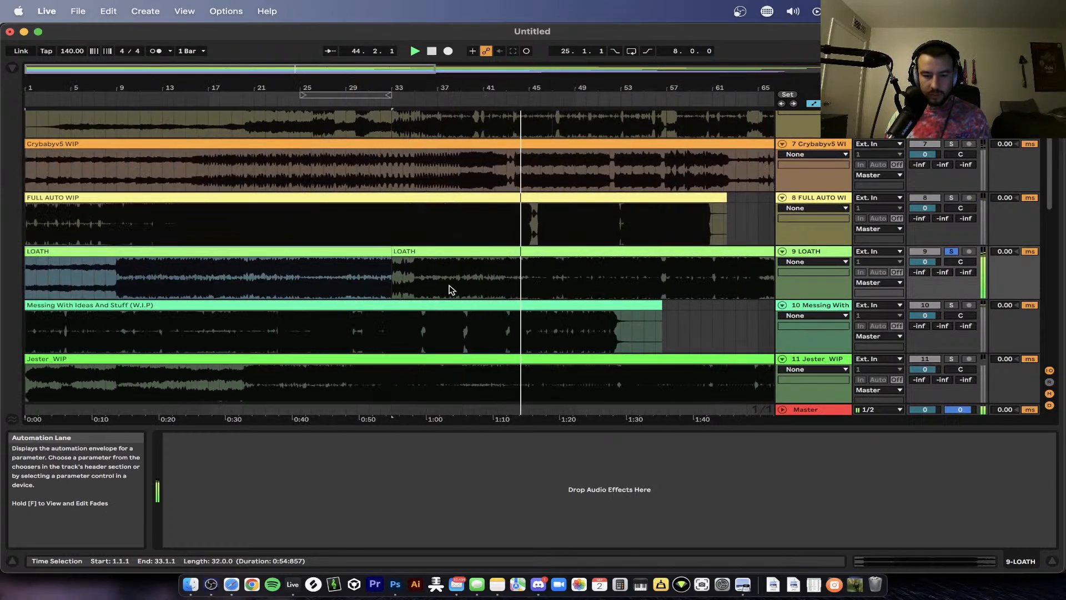
{"action": "left_click", "coordinate": [423, 283]}
{"action": "key", "text": "super+e"}
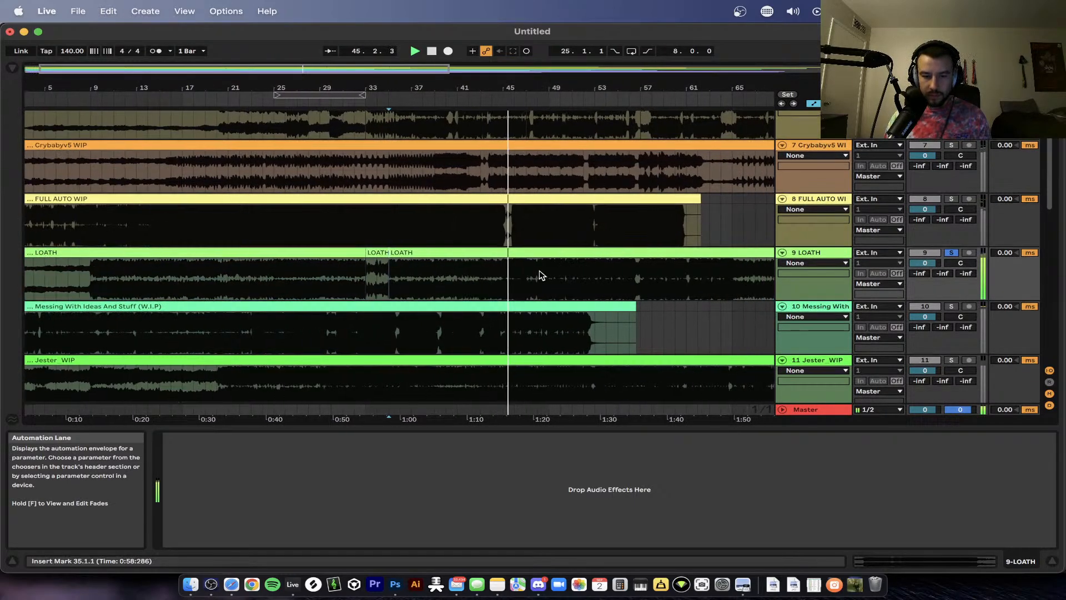
{"action": "scroll", "coordinate": [610, 289], "scroll_direction": "up", "scroll_amount": 2}
{"action": "scroll", "coordinate": [505, 286], "scroll_direction": "down", "scroll_amount": 1}
{"action": "left_click", "coordinate": [488, 281]}
{"action": "key", "text": "super+e"}
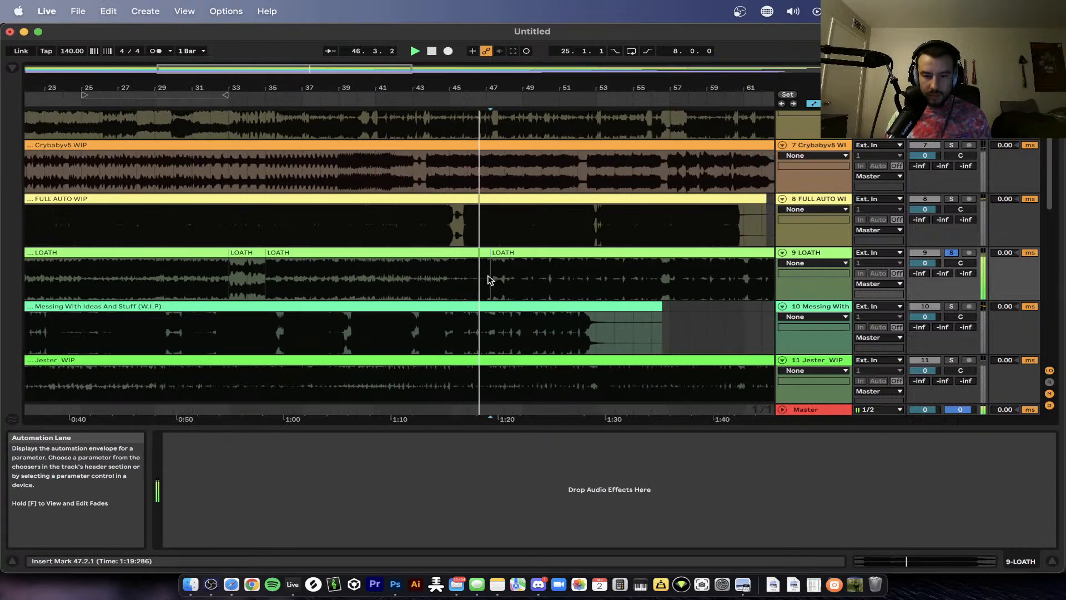
- Show the Master track's devices and move the Ozone 8 window clear of the LOATH waveform and loudness meter
{"action": "scroll", "coordinate": [490, 279], "scroll_direction": "down", "scroll_amount": 1}
{"action": "scroll", "coordinate": [489, 279], "scroll_direction": "down", "scroll_amount": 1}
{"action": "scroll", "coordinate": [489, 279], "scroll_direction": "down", "scroll_amount": 1}
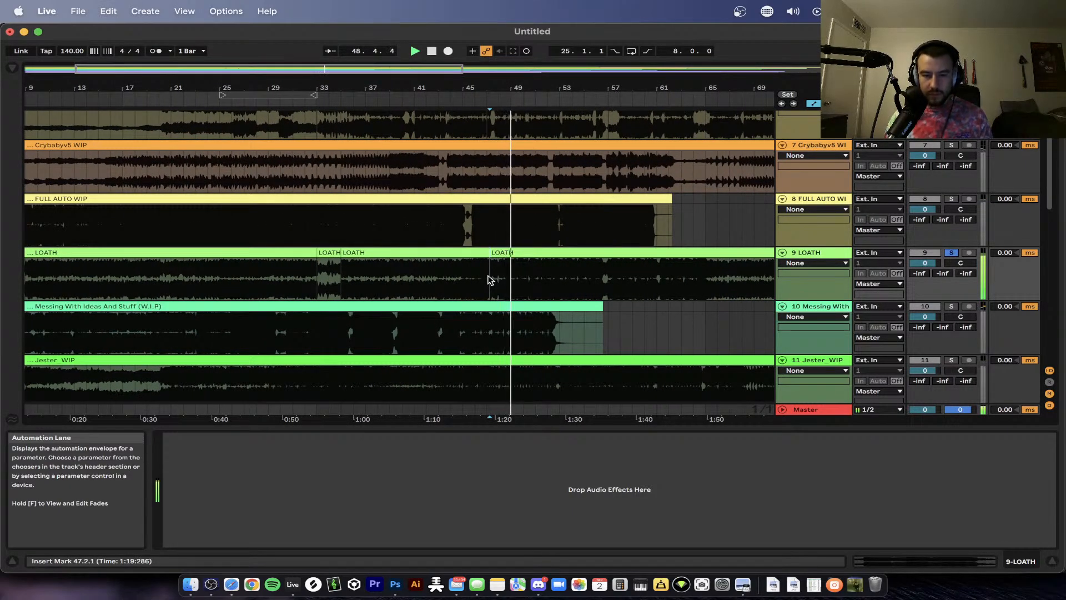
{"action": "scroll", "coordinate": [541, 281], "scroll_direction": "up", "scroll_amount": 2}
{"action": "scroll", "coordinate": [466, 281], "scroll_direction": "up", "scroll_amount": 2}
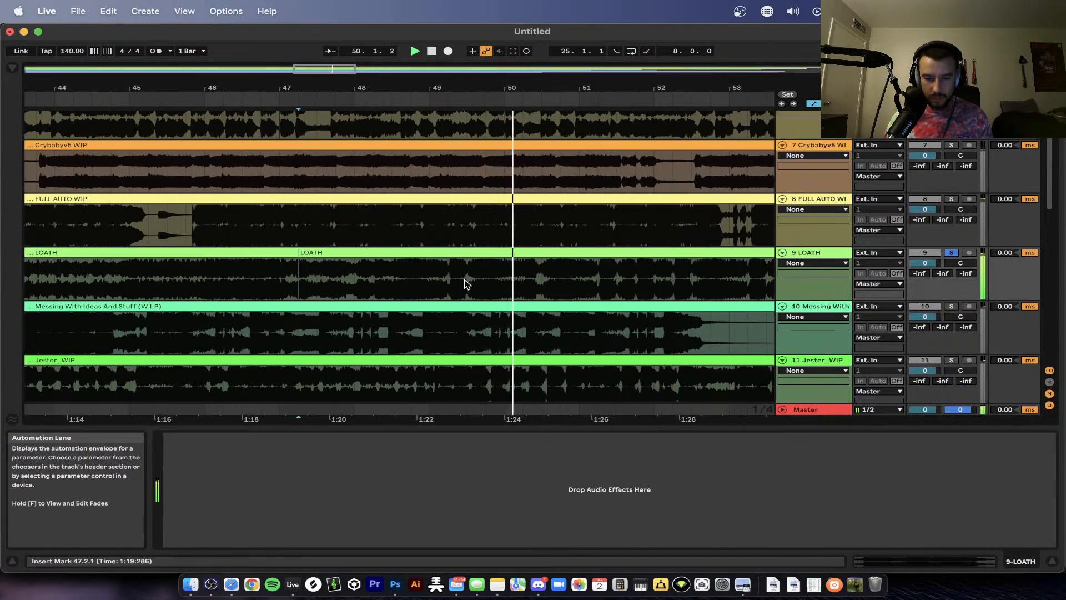
{"action": "scroll", "coordinate": [331, 281], "scroll_direction": "down", "scroll_amount": 1}
{"action": "left_click", "coordinate": [820, 411]}
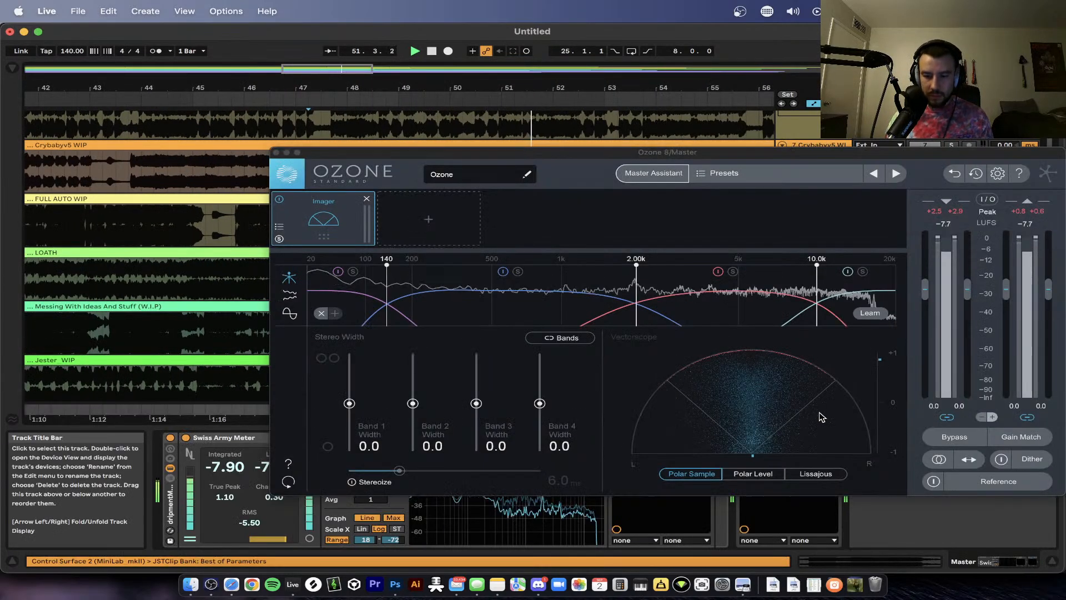
{"action": "left_click", "coordinate": [396, 153]}
{"action": "left_click_drag", "start_coordinate": [397, 153], "coordinate": [418, 91]}
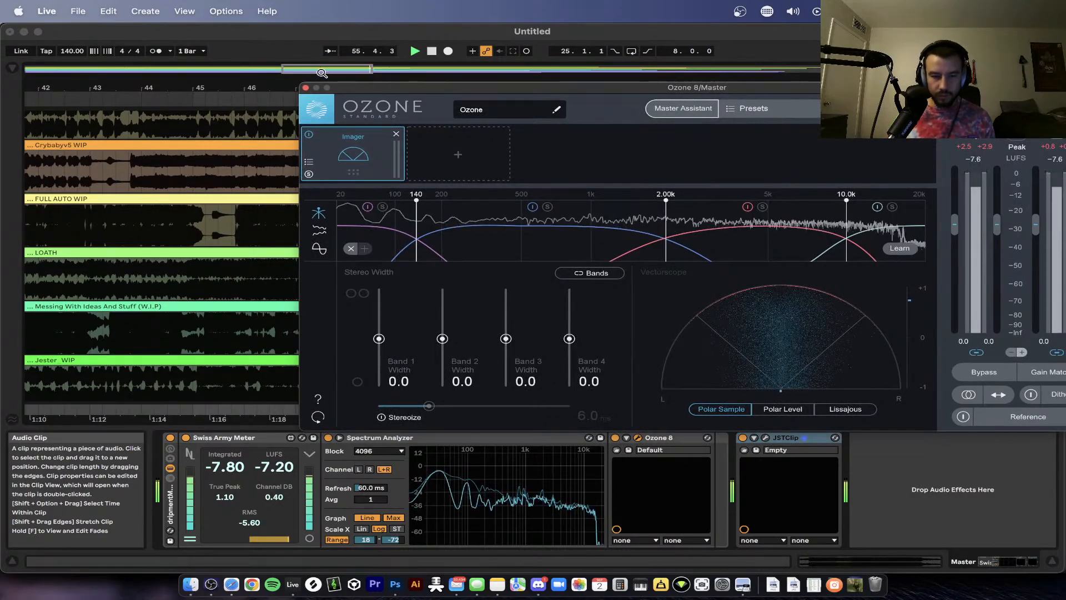
{"action": "left_click_drag", "start_coordinate": [343, 87], "coordinate": [355, 352]}
- Fold the FULL AUTO WIP, Crybabyv5 WIP and Fear tracks in the arrangement
{"action": "scroll", "coordinate": [364, 214], "scroll_direction": "down", "scroll_amount": 5}
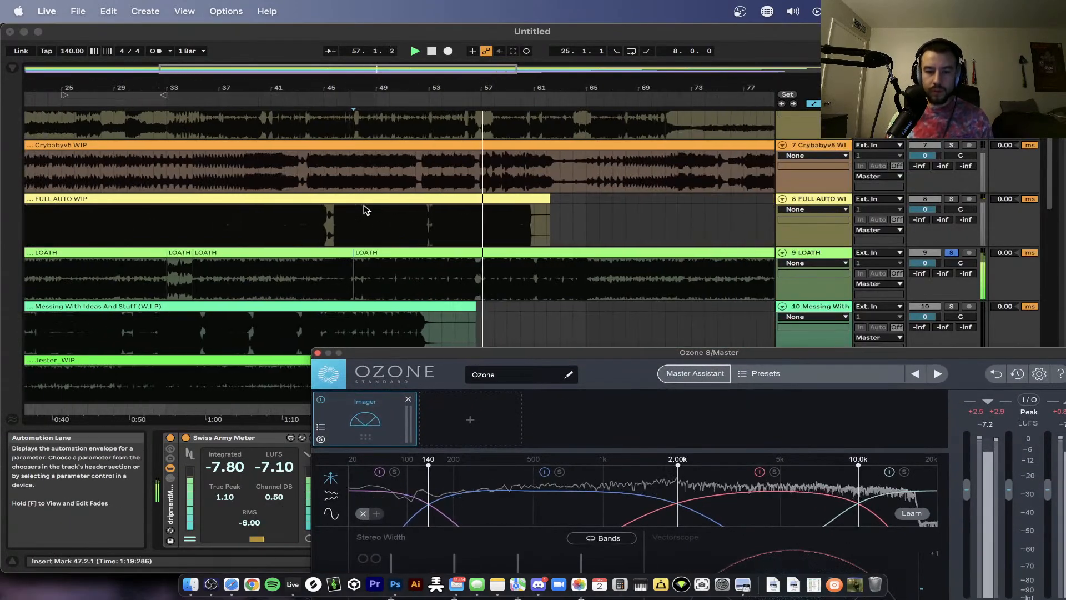
{"action": "scroll", "coordinate": [698, 279], "scroll_direction": "down", "scroll_amount": 3}
{"action": "left_click", "coordinate": [781, 199]}
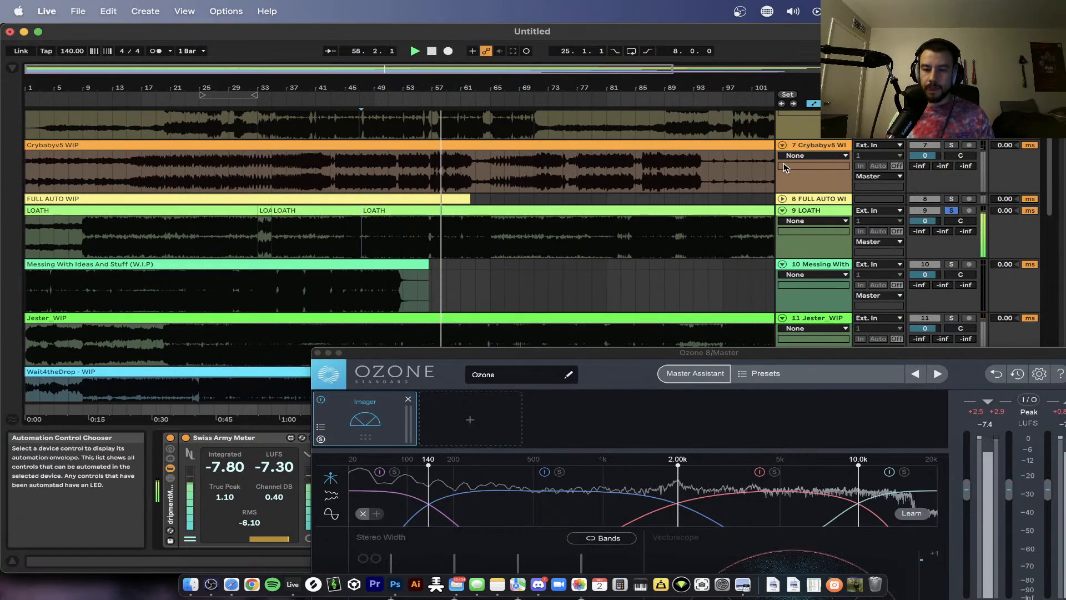
{"action": "left_click", "coordinate": [783, 146]}
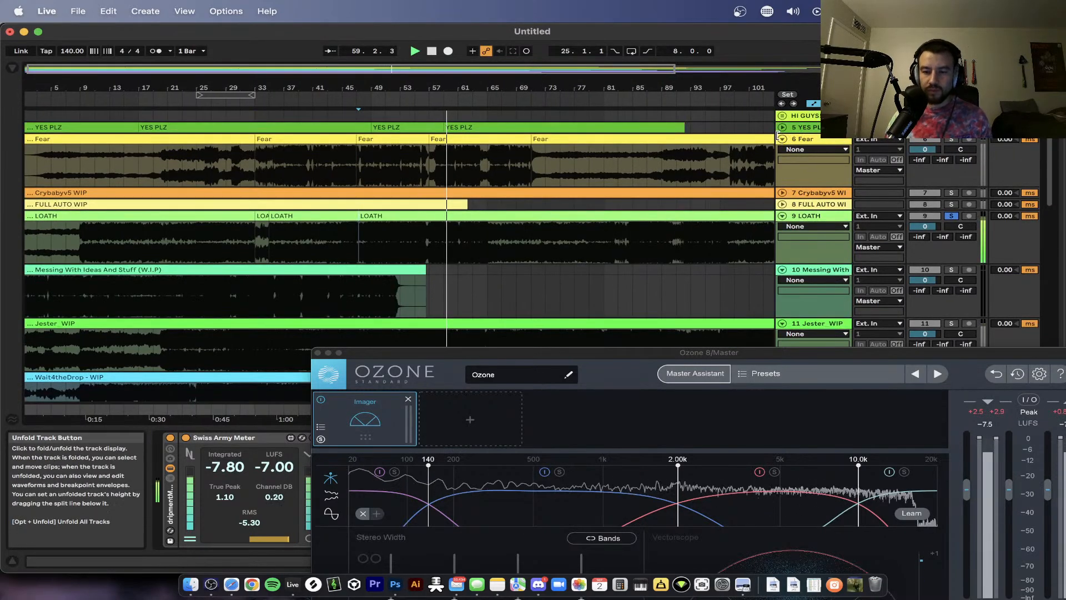
{"action": "left_click", "coordinate": [782, 139]}
{"action": "scroll", "coordinate": [414, 233], "scroll_direction": "up", "scroll_amount": 3}
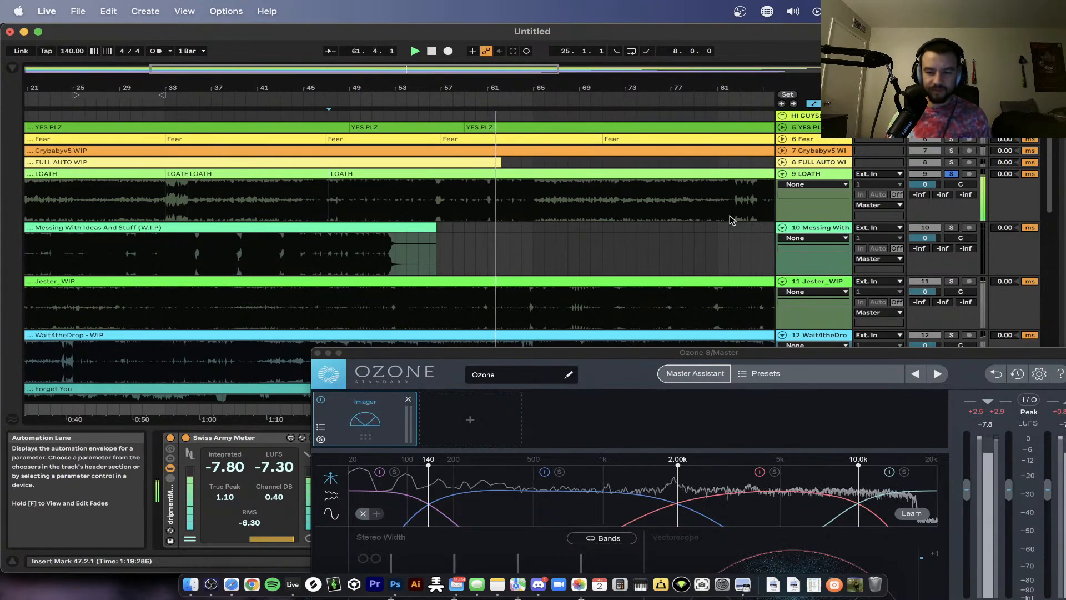
- Move the Ozone 8 window into full view to check LOATH's stereo image, and close it
{"action": "left_click_drag", "start_coordinate": [567, 368], "coordinate": [471, 166]}
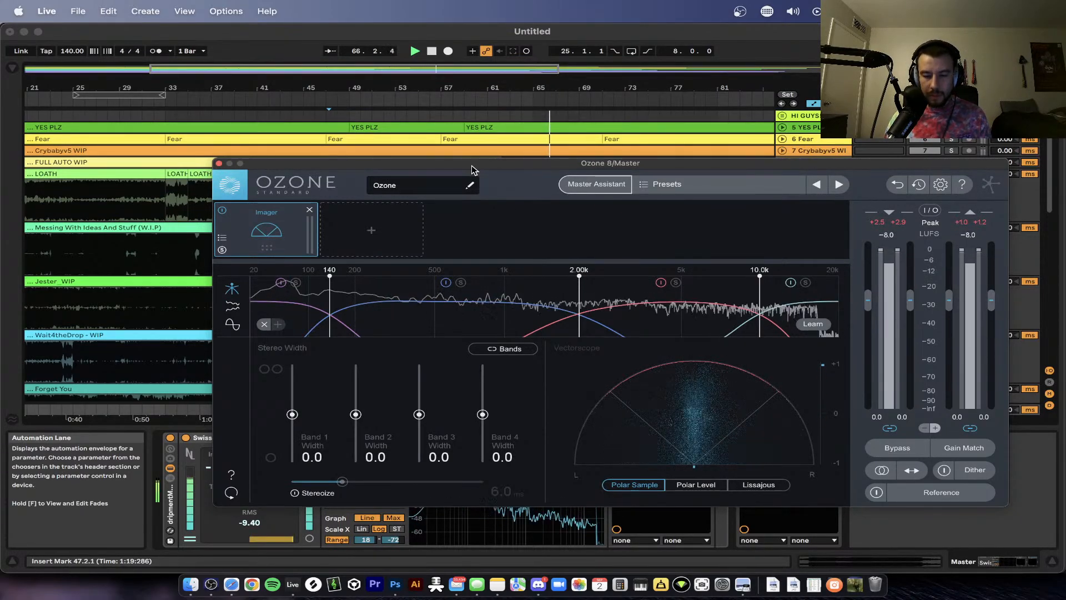
{"action": "left_click", "coordinate": [219, 165]}
{"action": "scroll", "coordinate": [495, 256], "scroll_direction": "down", "scroll_amount": 5}
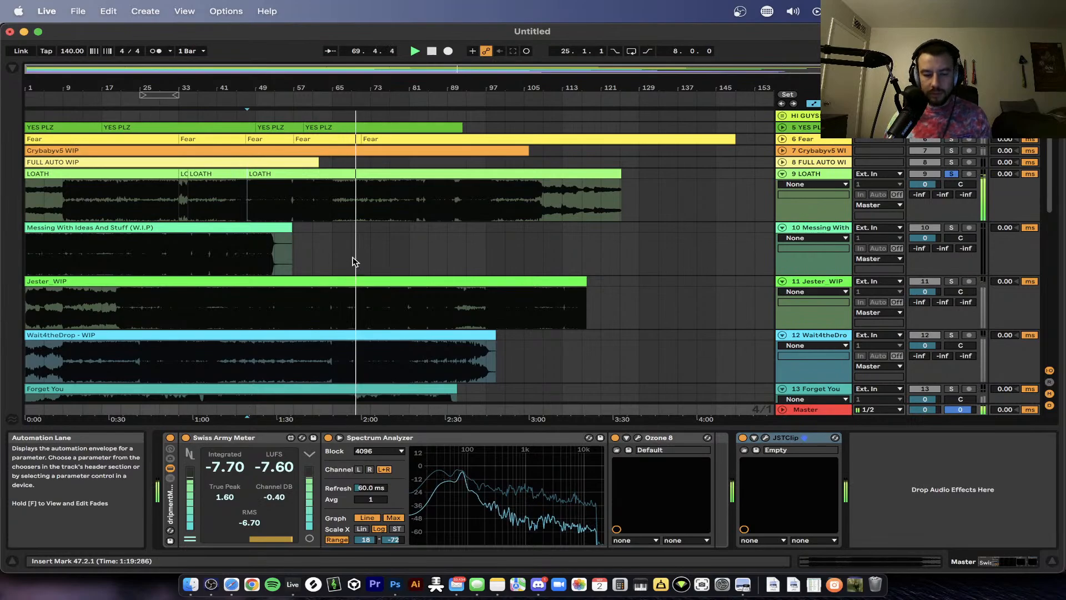
{"action": "left_click", "coordinate": [638, 438]}
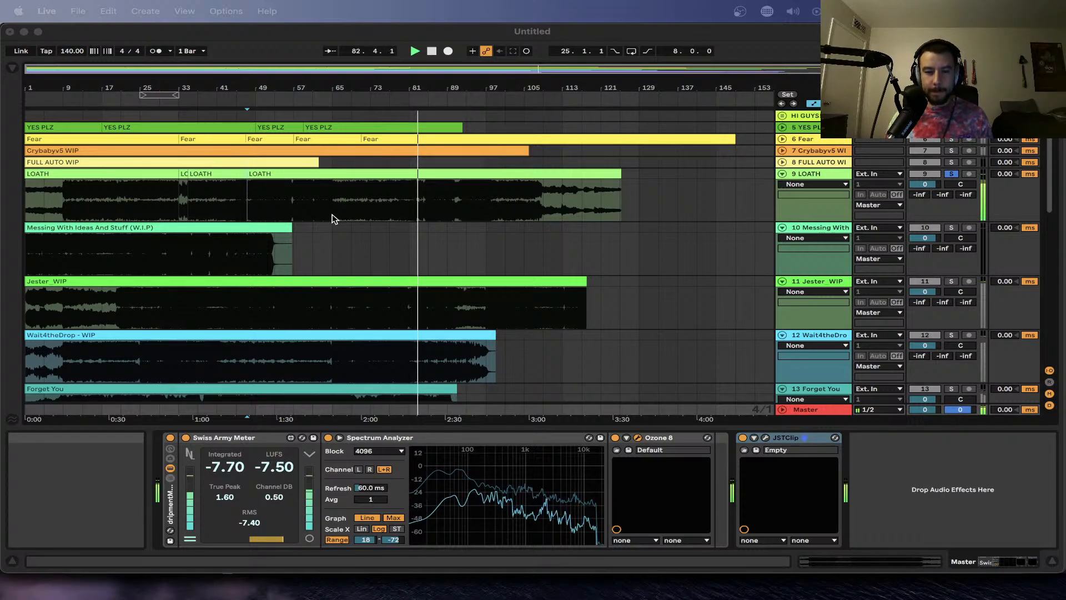
- Examine LOATH's waveform and section changes around bars 73 to 92 during playback
{"action": "scroll", "coordinate": [332, 218], "scroll_direction": "up", "scroll_amount": 3}
{"action": "scroll", "coordinate": [332, 218], "scroll_direction": "left", "scroll_amount": 4}
{"action": "scroll", "coordinate": [332, 218], "scroll_direction": "down", "scroll_amount": 1}
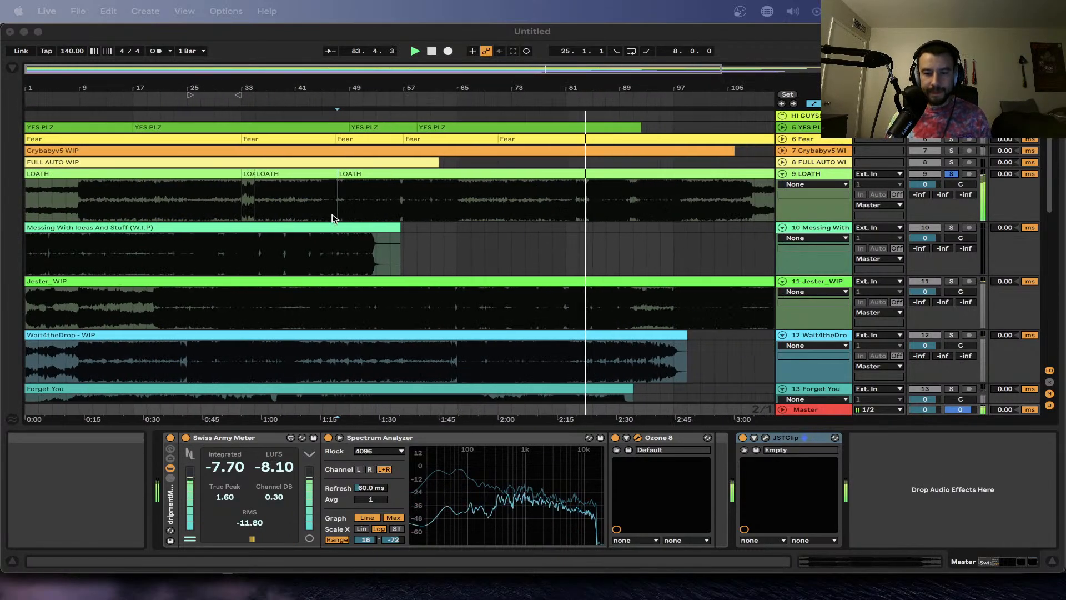
{"action": "scroll", "coordinate": [589, 216], "scroll_direction": "up", "scroll_amount": 3}
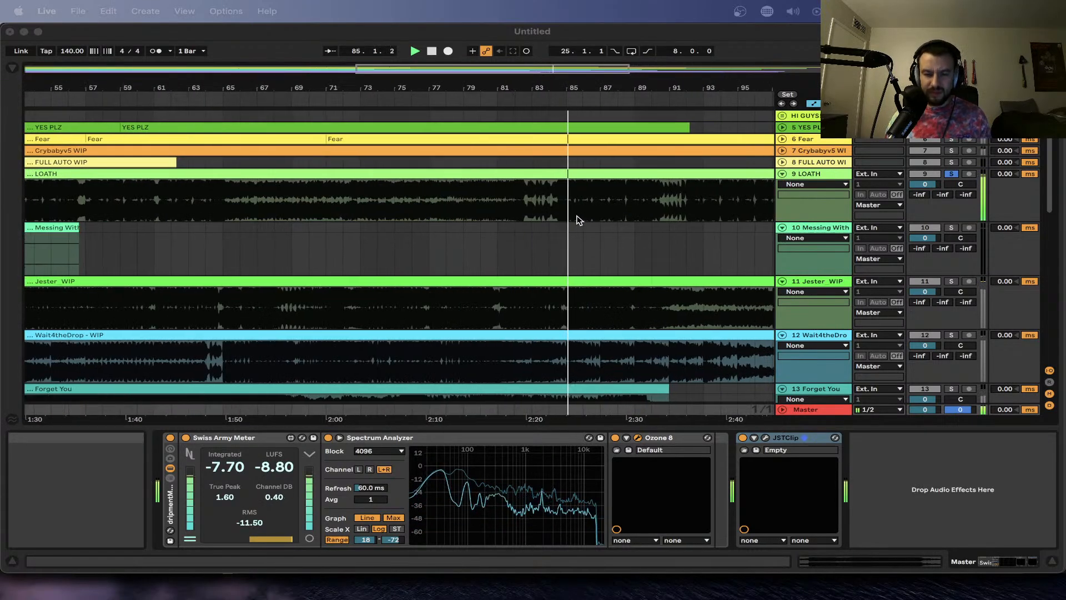
{"action": "scroll", "coordinate": [514, 228], "scroll_direction": "up", "scroll_amount": 3}
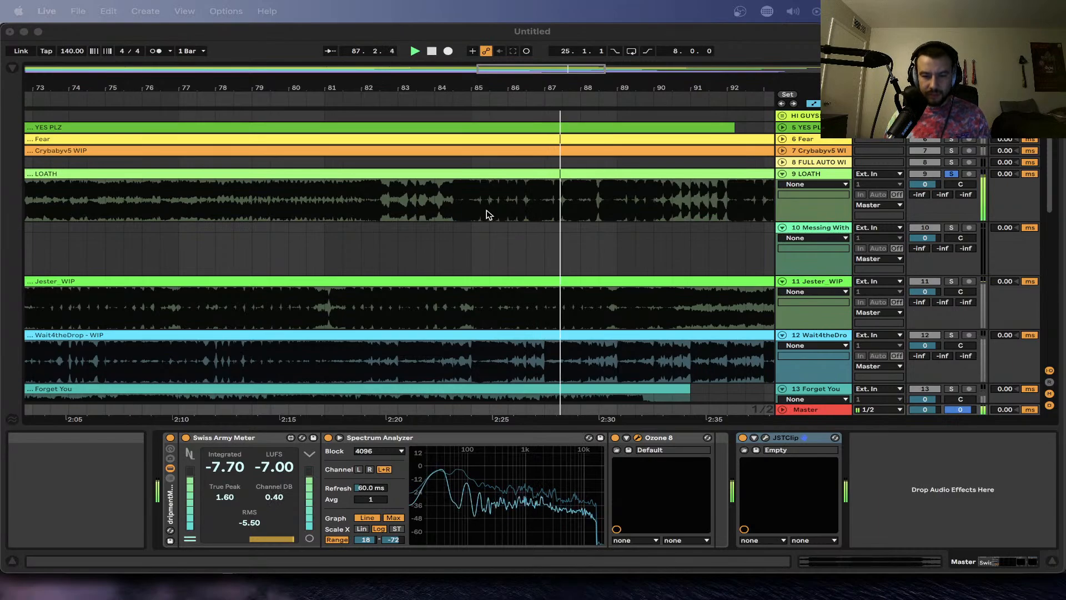
{"action": "scroll", "coordinate": [486, 215], "scroll_direction": "down", "scroll_amount": 3}
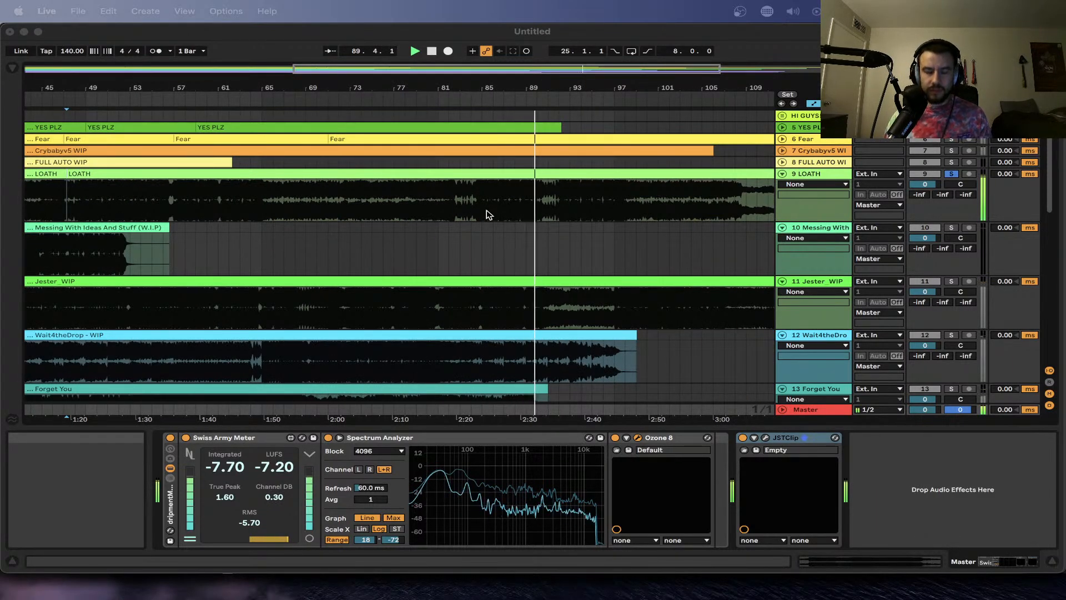
{"action": "scroll", "coordinate": [486, 215], "scroll_direction": "down", "scroll_amount": 1}
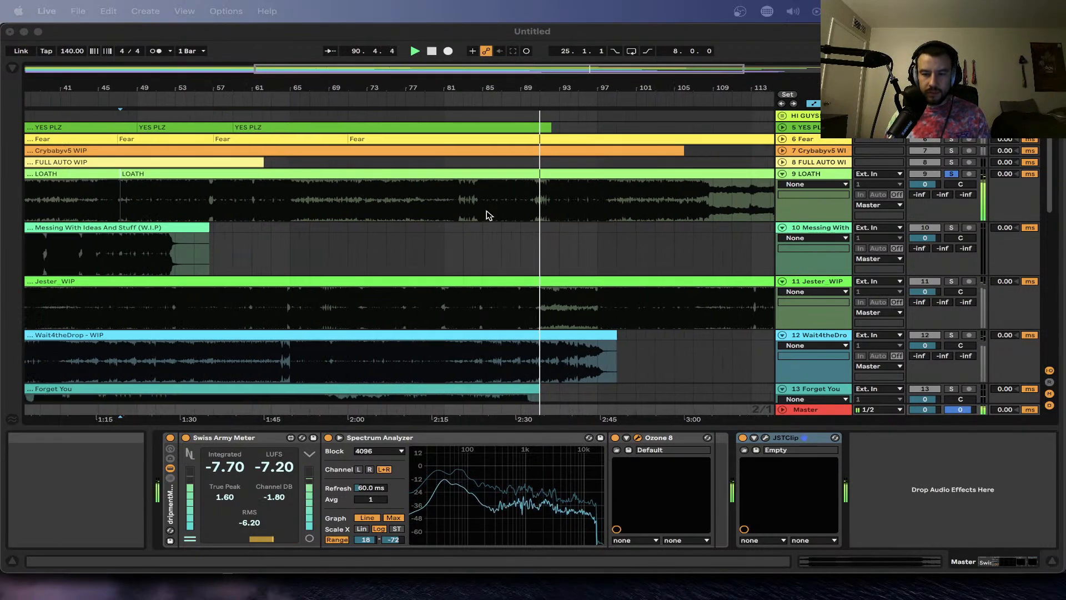
{"action": "scroll", "coordinate": [486, 215], "scroll_direction": "down", "scroll_amount": 1}
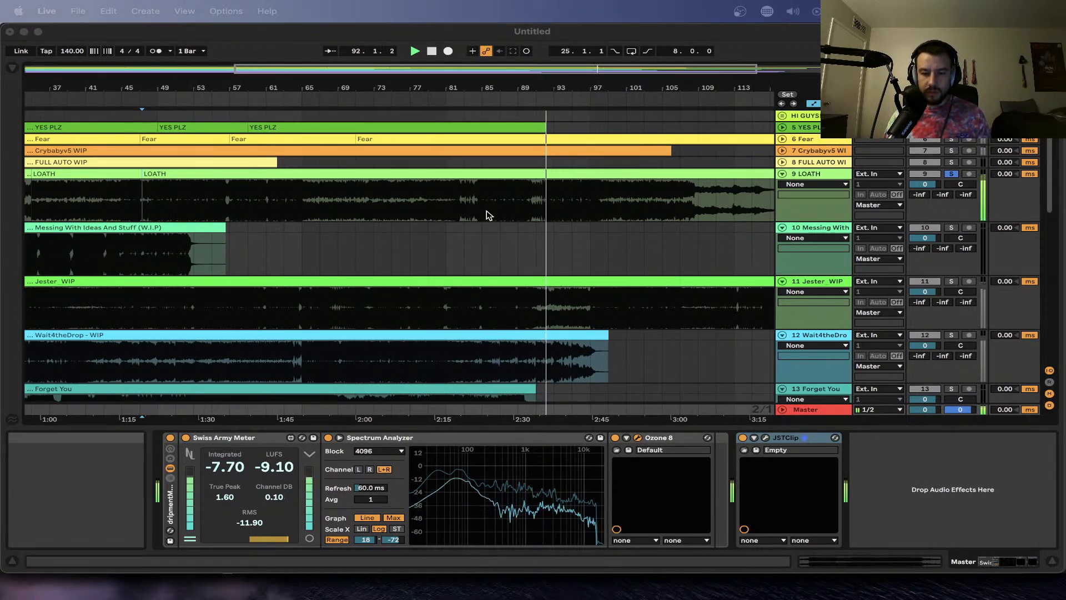
- Reopen the Master's Ozone 8 window below LOATH's waveform and compare the stereo image with the loudness meter
{"action": "left_click", "coordinate": [638, 438]}
{"action": "left_click_drag", "start_coordinate": [453, 139], "coordinate": [571, 214]}
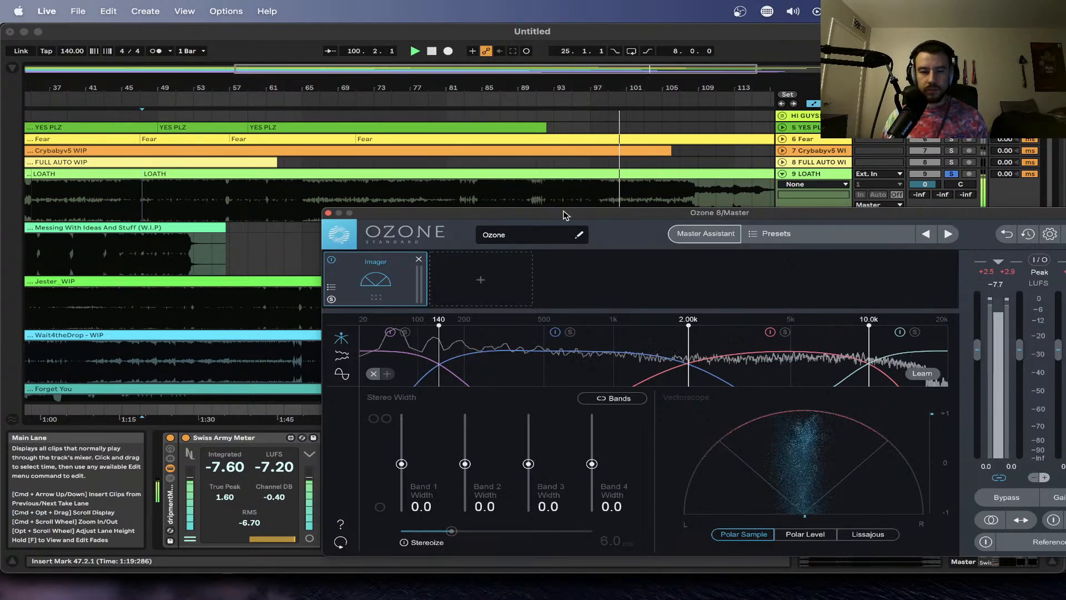
{"action": "left_click_drag", "start_coordinate": [563, 215], "coordinate": [565, 217]}
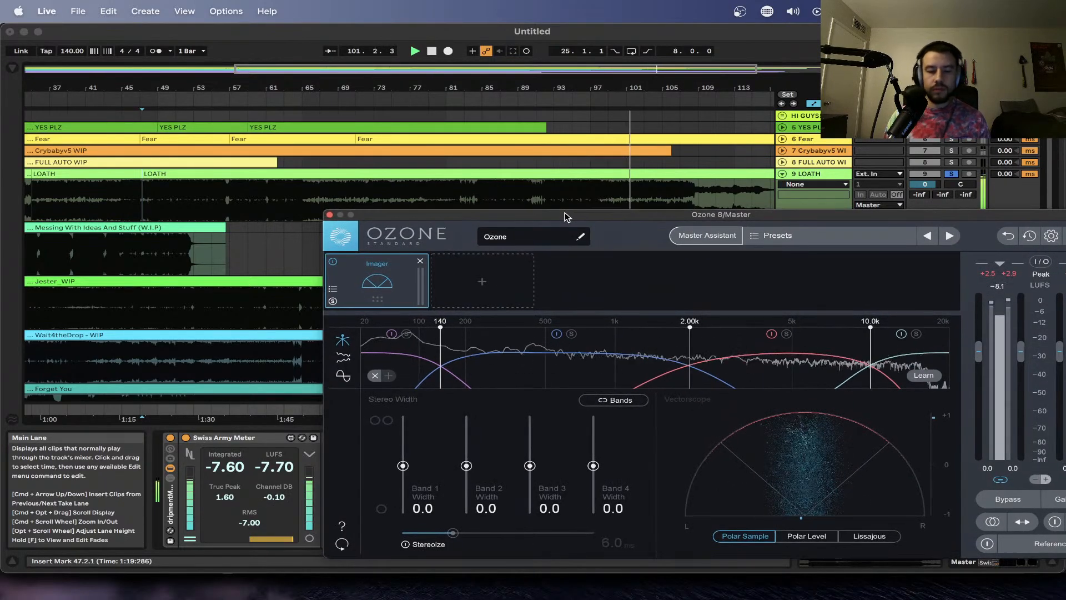
{"action": "scroll", "coordinate": [633, 146], "scroll_direction": "down", "scroll_amount": 5}
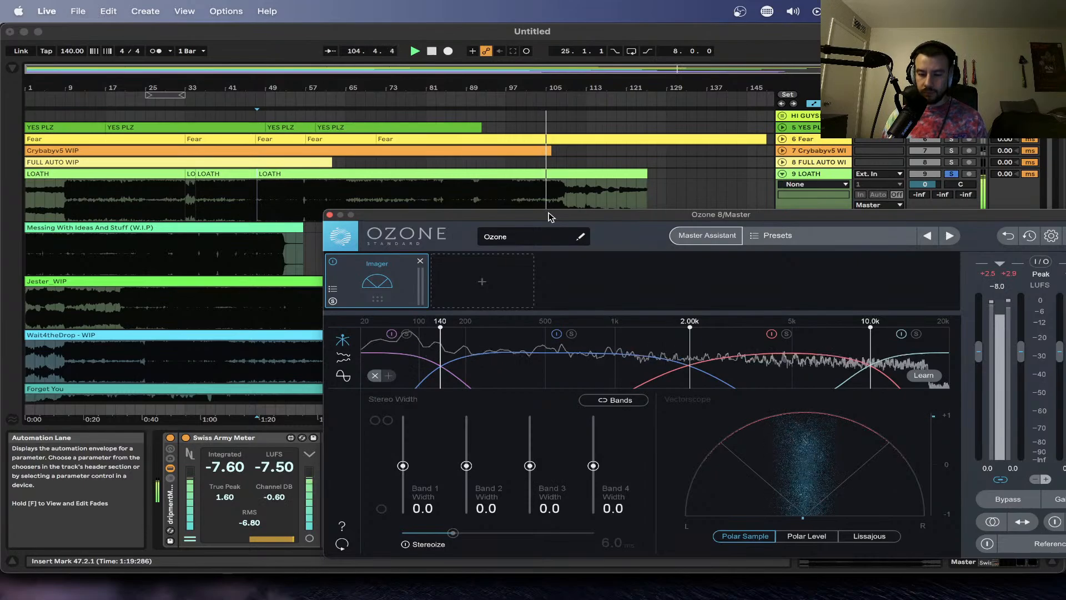
{"action": "scroll", "coordinate": [548, 187], "scroll_direction": "down", "scroll_amount": 2}
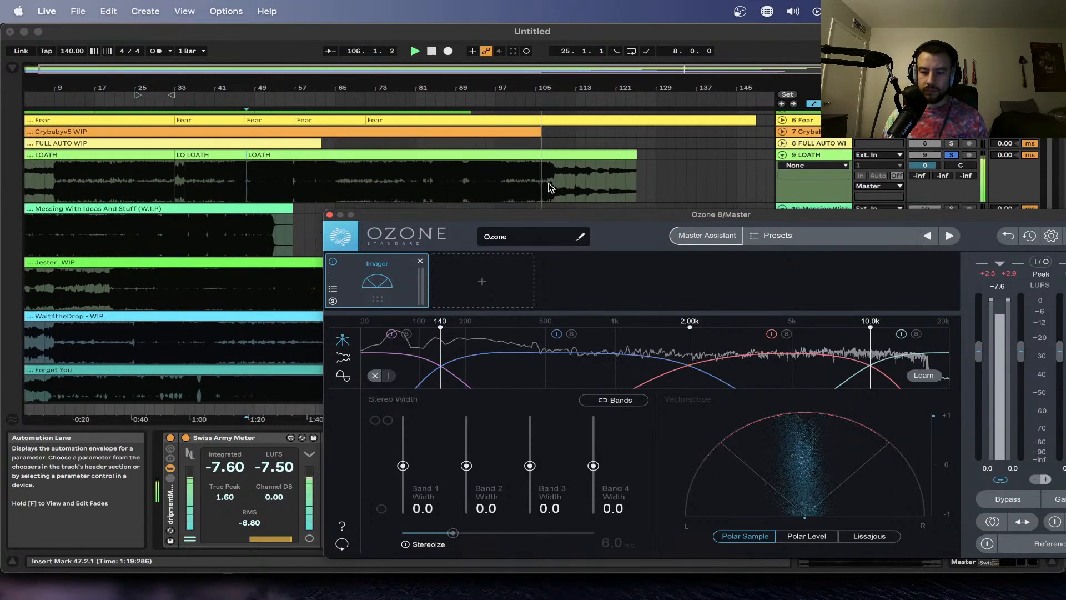
- Play LOATH from bar 15 to check its loudness and stereo image, and stop playback
{"action": "left_click", "coordinate": [99, 183]}
{"action": "left_click", "coordinate": [902, 427]}
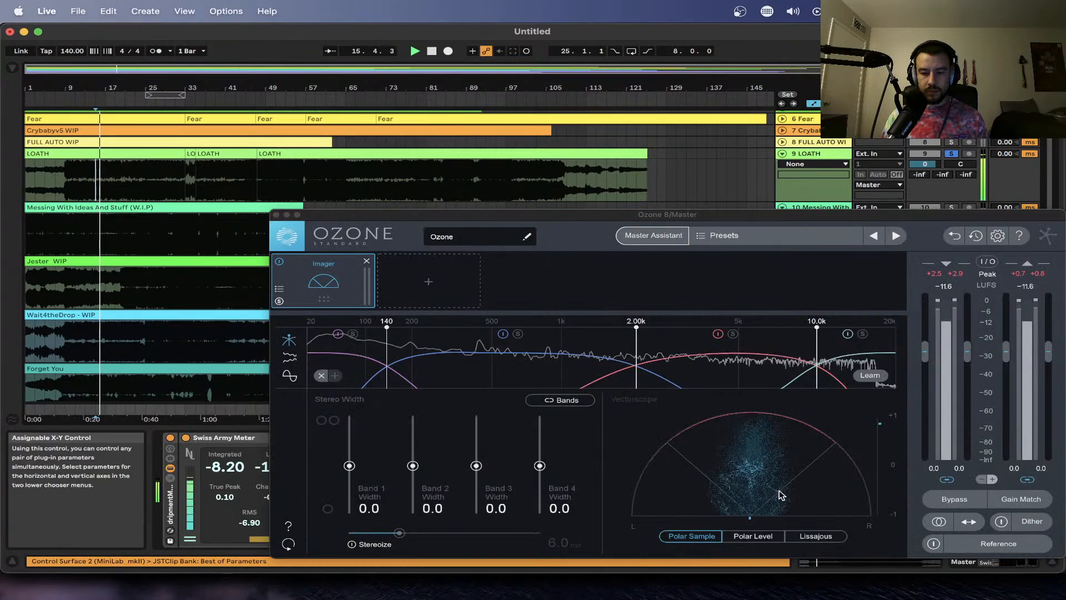
{"action": "key", "text": "space"}
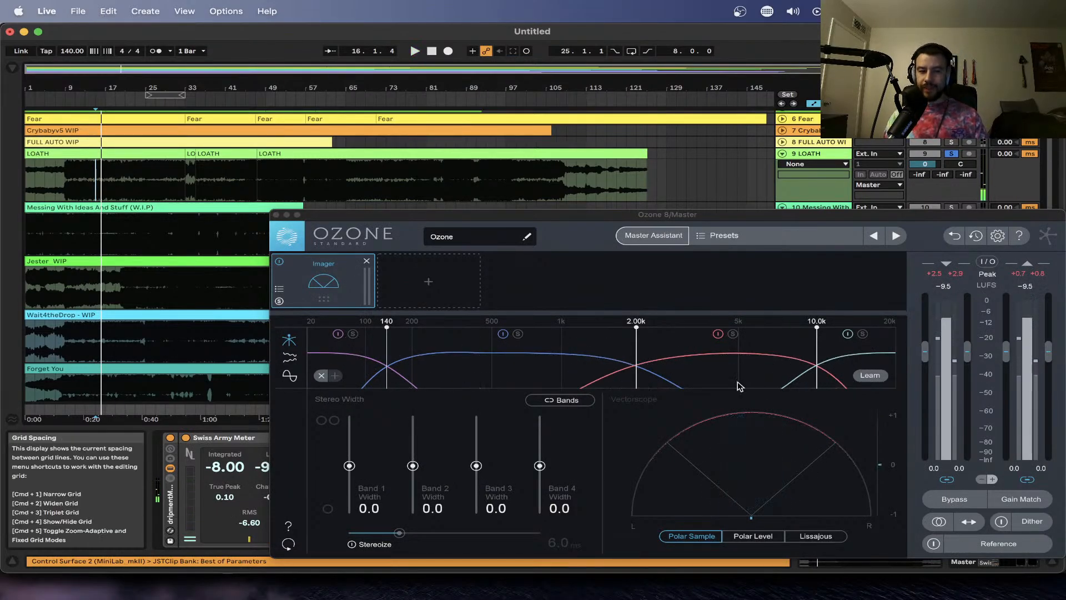
{"action": "key", "text": "super+Tab"}
{"action": "key", "text": "super+Tab"}
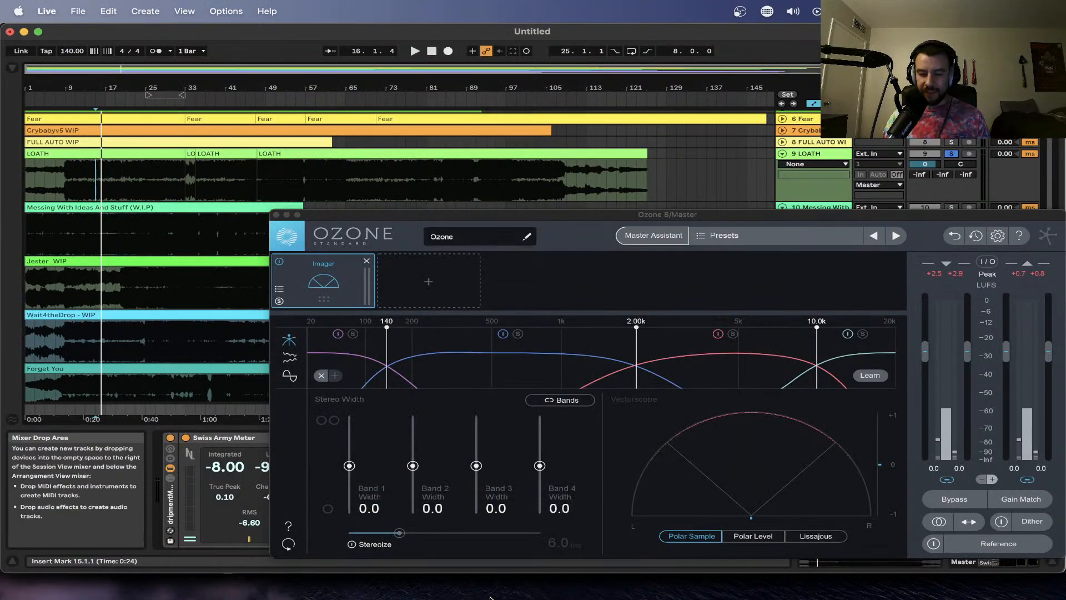
- Examine LOATH's arrangement from the intro through its split sections while playback is stopped
{"action": "scroll", "coordinate": [173, 171], "scroll_direction": "up", "scroll_amount": 3}
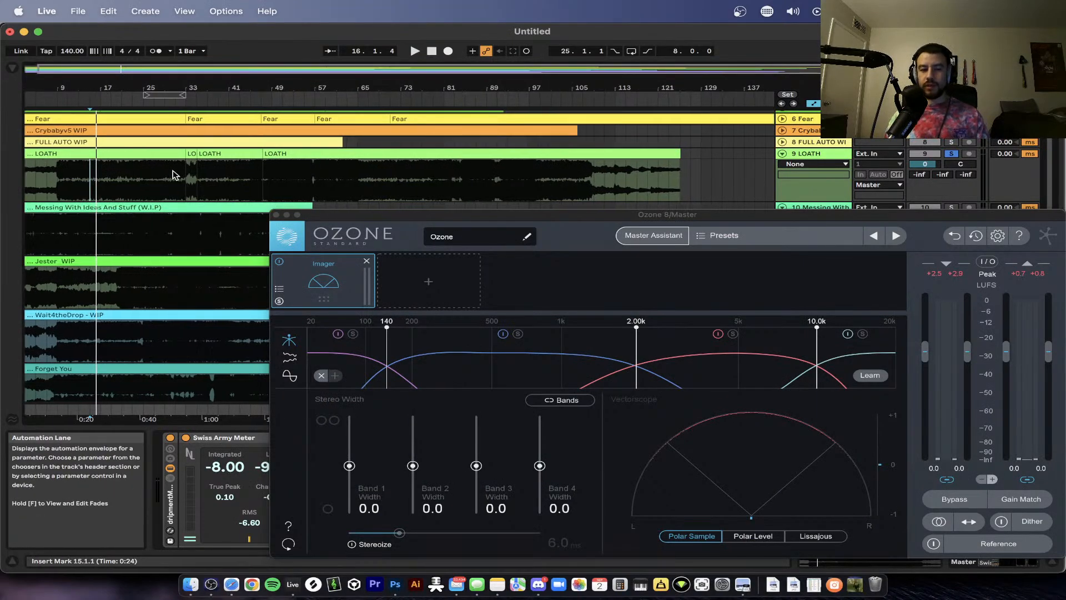
{"action": "scroll", "coordinate": [173, 171], "scroll_direction": "down", "scroll_amount": 2}
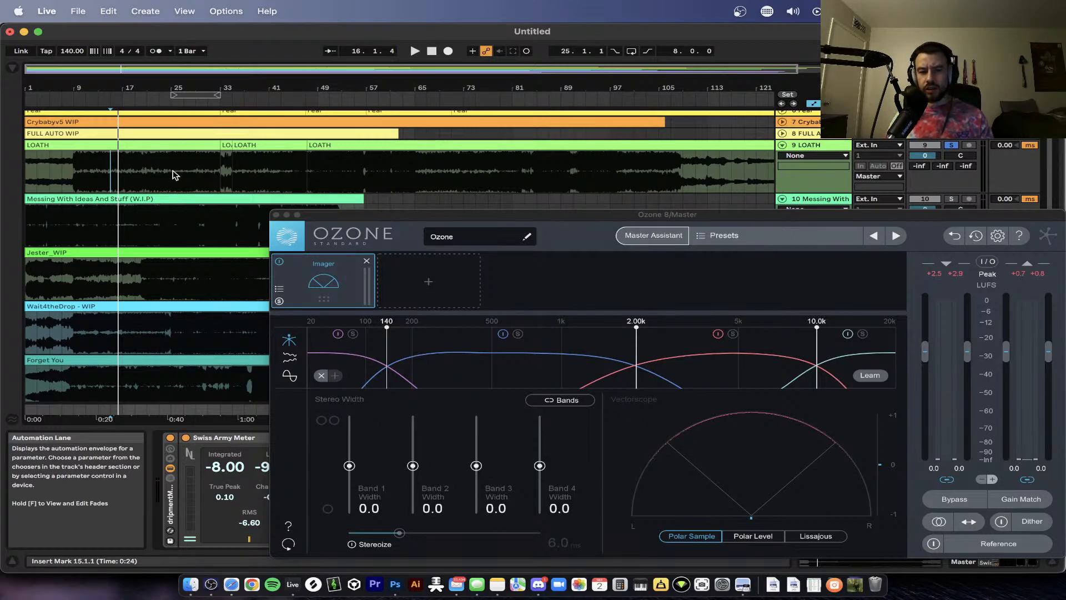
{"action": "scroll", "coordinate": [175, 175], "scroll_direction": "down", "scroll_amount": 1}
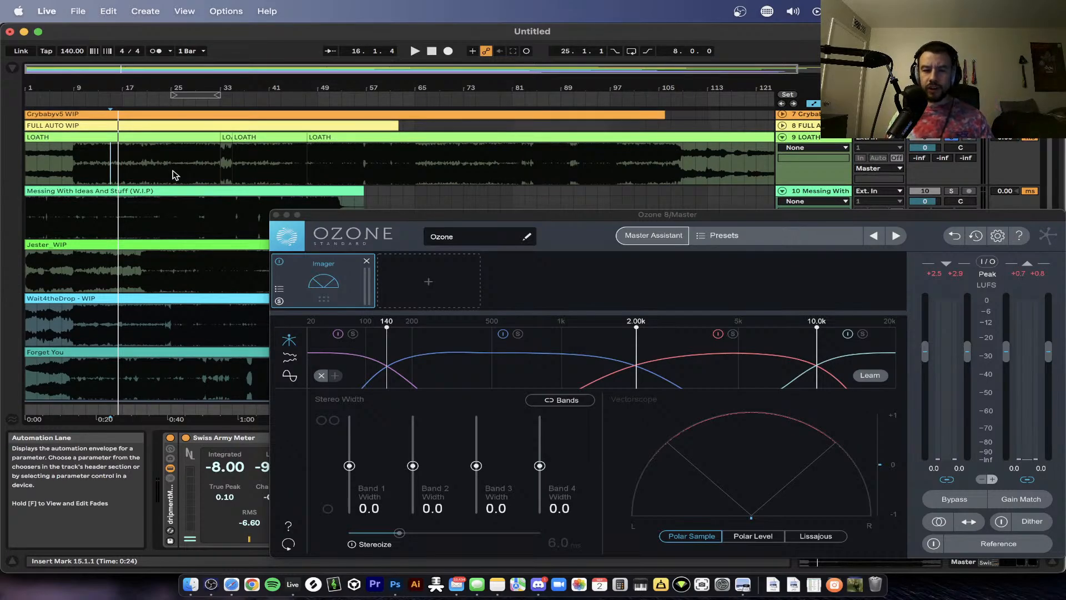
{"action": "key", "text": "minus"}
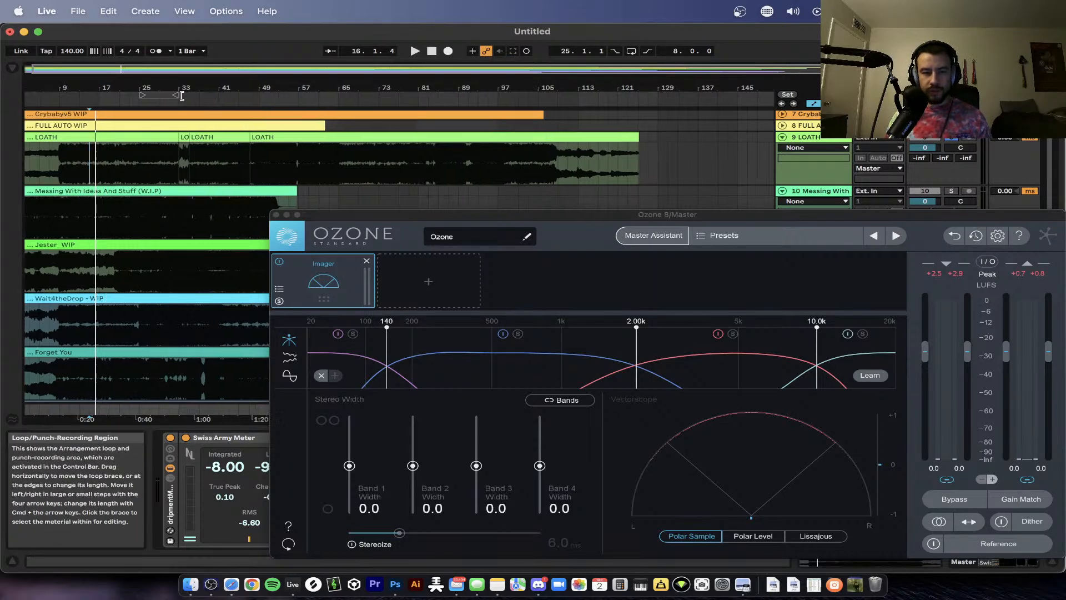
{"action": "scroll", "coordinate": [184, 100], "scroll_direction": "up", "scroll_amount": 3}
{"action": "scroll", "coordinate": [114, 161], "scroll_direction": "left", "scroll_amount": 4}
{"action": "scroll", "coordinate": [113, 161], "scroll_direction": "down", "scroll_amount": 2}
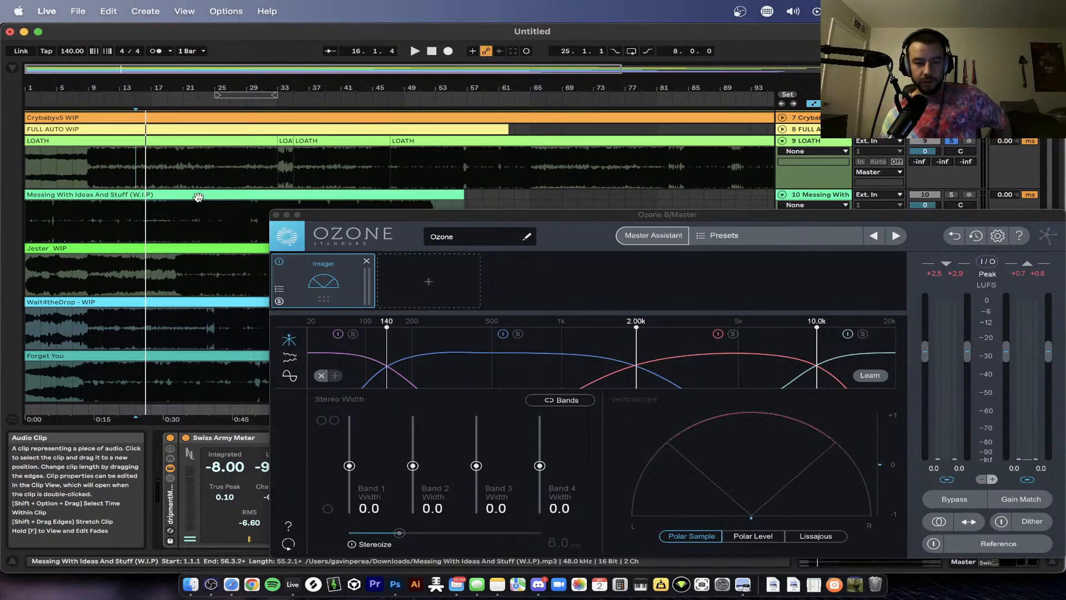
- Move the Ozone 8 window aside, select LOATH's opening clip and collapse the detail view to enlarge the arrangement
{"action": "left_click_drag", "start_coordinate": [373, 219], "coordinate": [620, 204]}
{"action": "scroll", "coordinate": [49, 133], "scroll_direction": "up", "scroll_amount": 3}
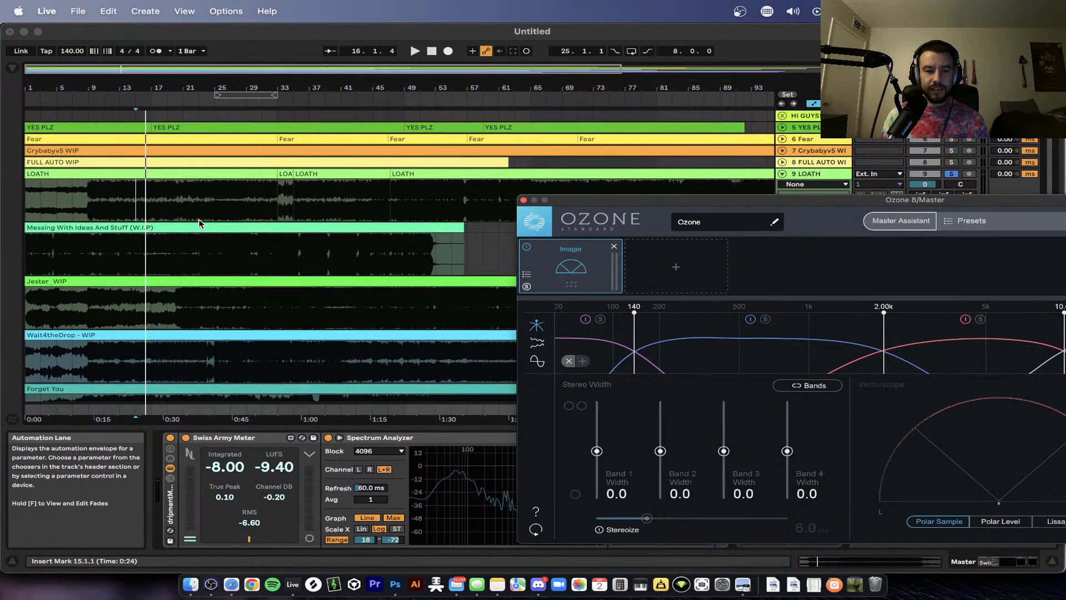
{"action": "left_click", "coordinate": [82, 174]}
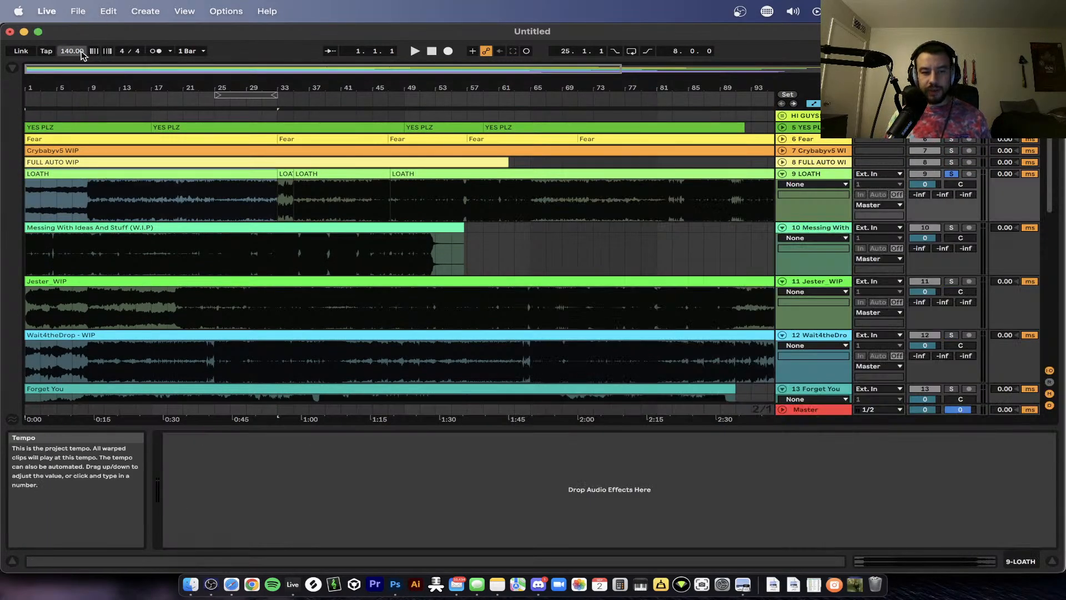
{"action": "double_click", "coordinate": [82, 174]}
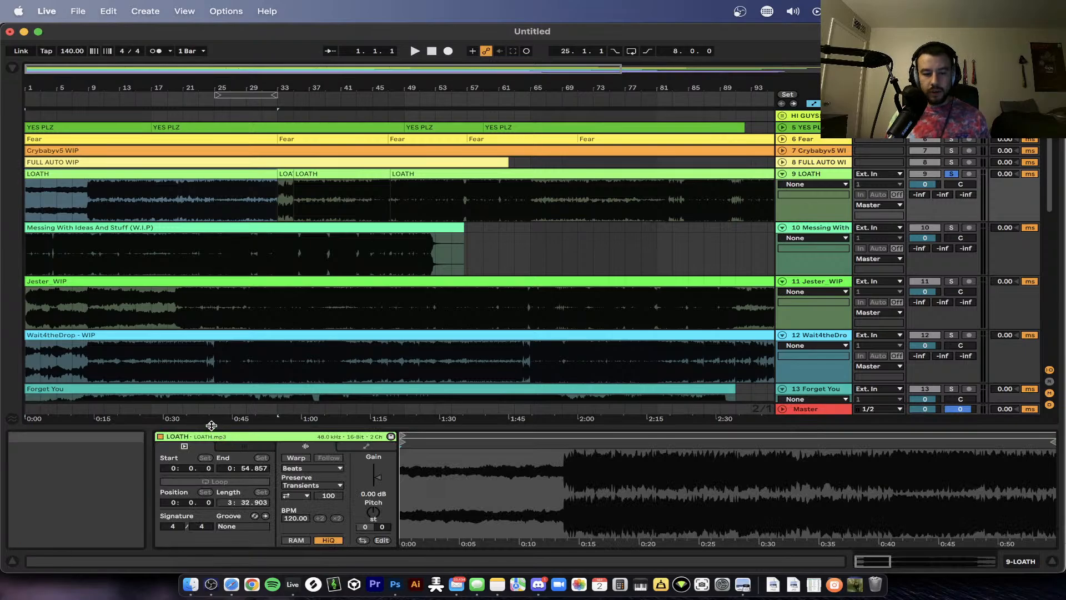
{"action": "left_click_drag", "start_coordinate": [212, 426], "coordinate": [213, 550]}
- Play LOATH from bar 11 with the Master's Ozone 8 window open to check its stereo image, and stop playback
{"action": "scroll", "coordinate": [237, 333], "scroll_direction": "down", "scroll_amount": 1}
{"action": "scroll", "coordinate": [178, 310], "scroll_direction": "down", "scroll_amount": 2}
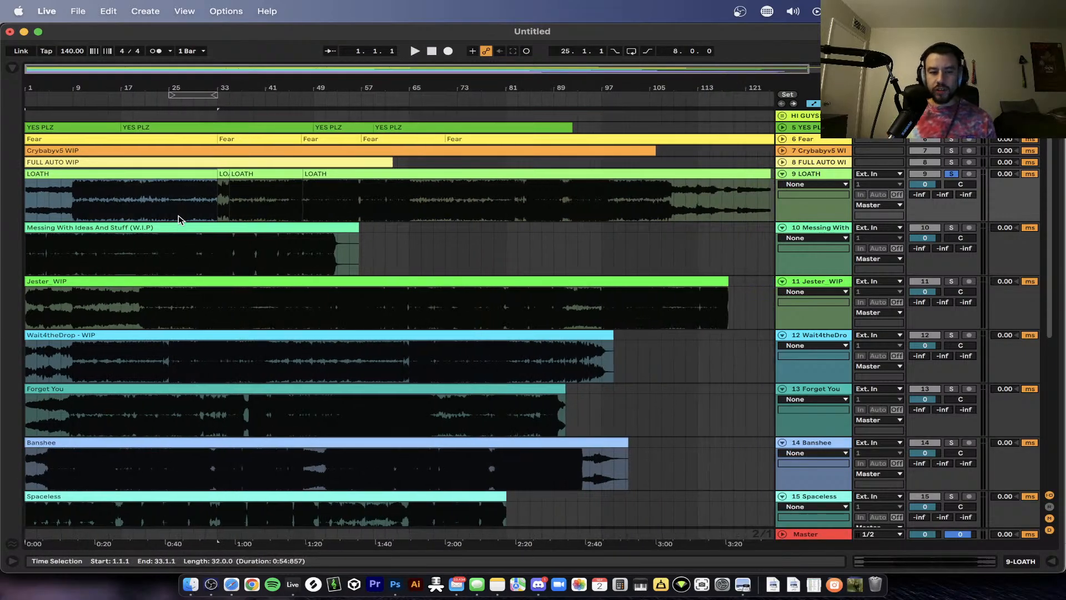
{"action": "scroll", "coordinate": [43, 209], "scroll_direction": "up", "scroll_amount": 3}
{"action": "left_click", "coordinate": [132, 198]}
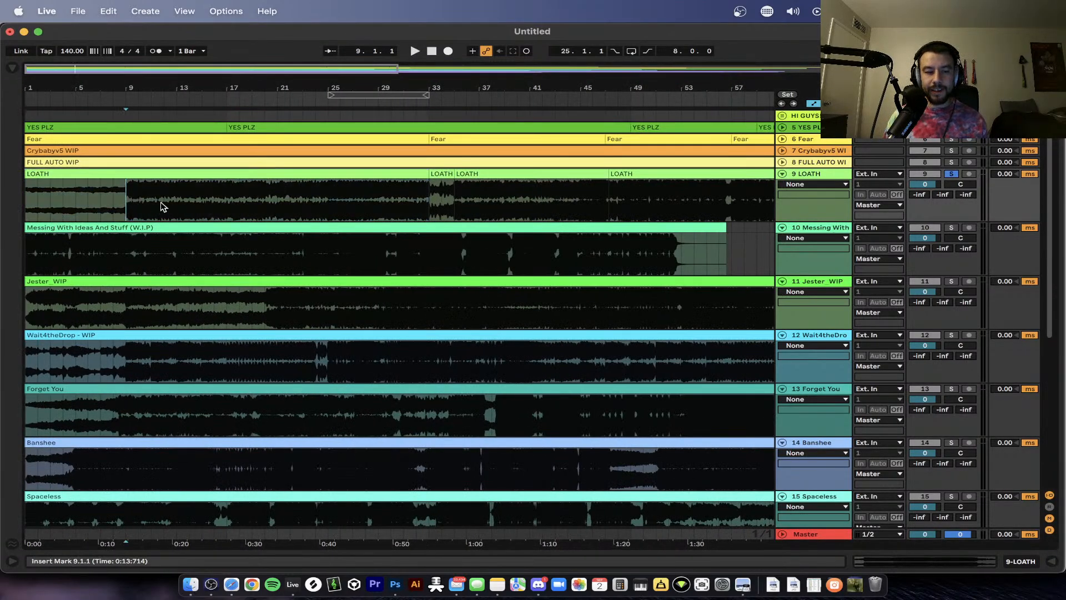
{"action": "left_click", "coordinate": [154, 203]}
{"action": "key", "text": "space"}
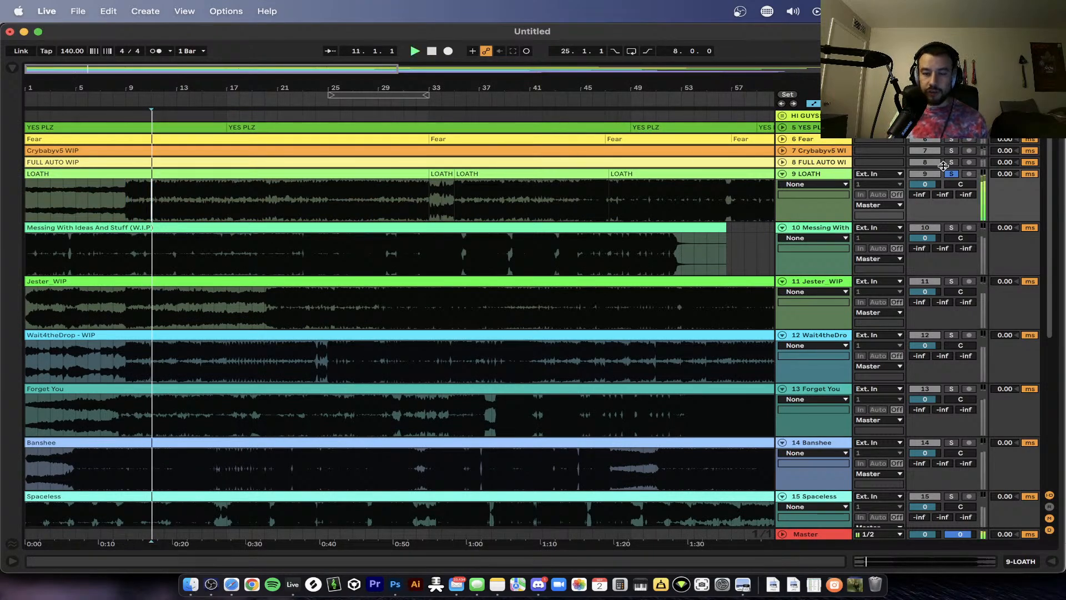
{"action": "left_click", "coordinate": [814, 536]}
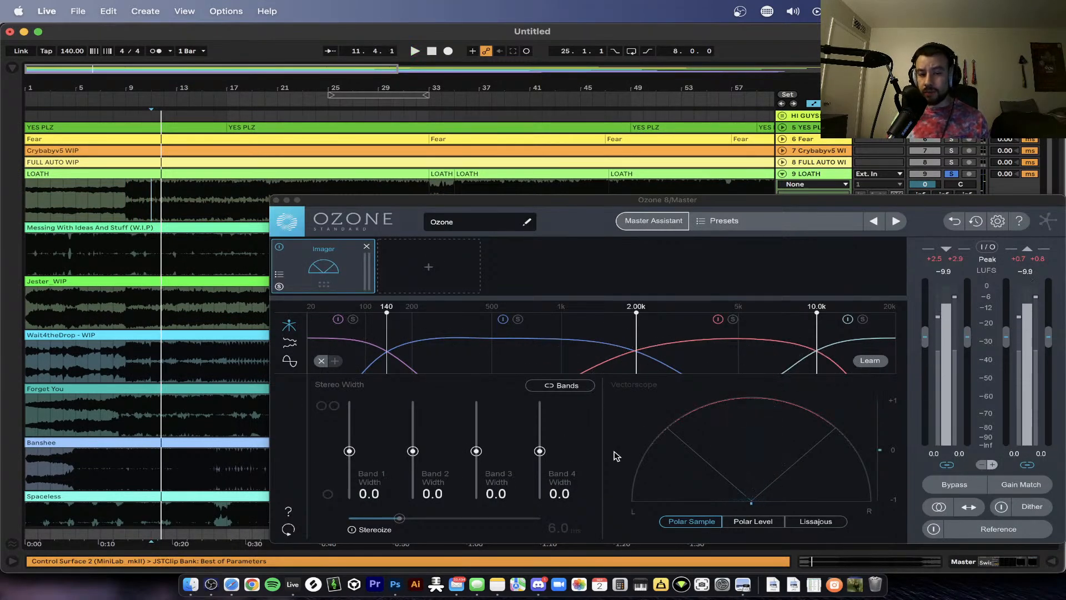
{"action": "key", "text": "space"}
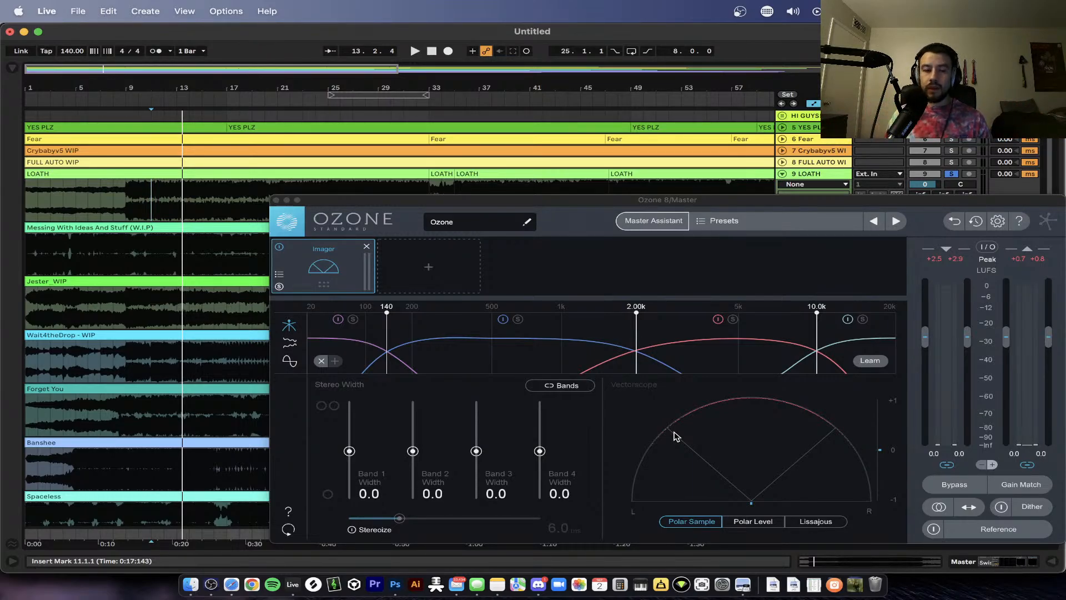
- Close the Ozone 8 window and highlight LOATH's bars 9 to 31 and 37 to 43 to compare the sections
{"action": "left_click", "coordinate": [276, 201]}
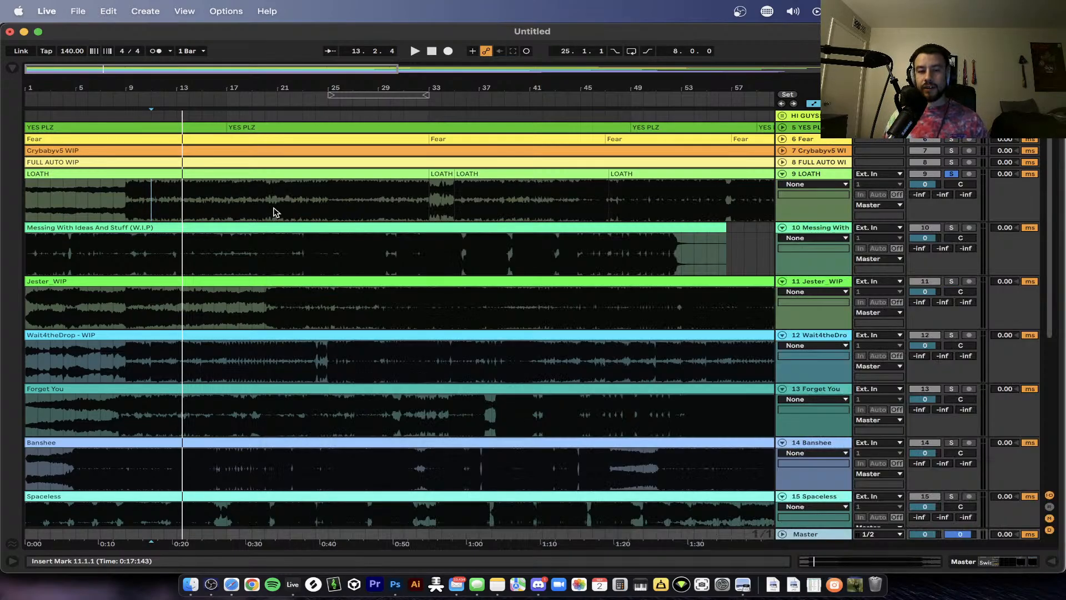
{"action": "key", "text": "minus"}
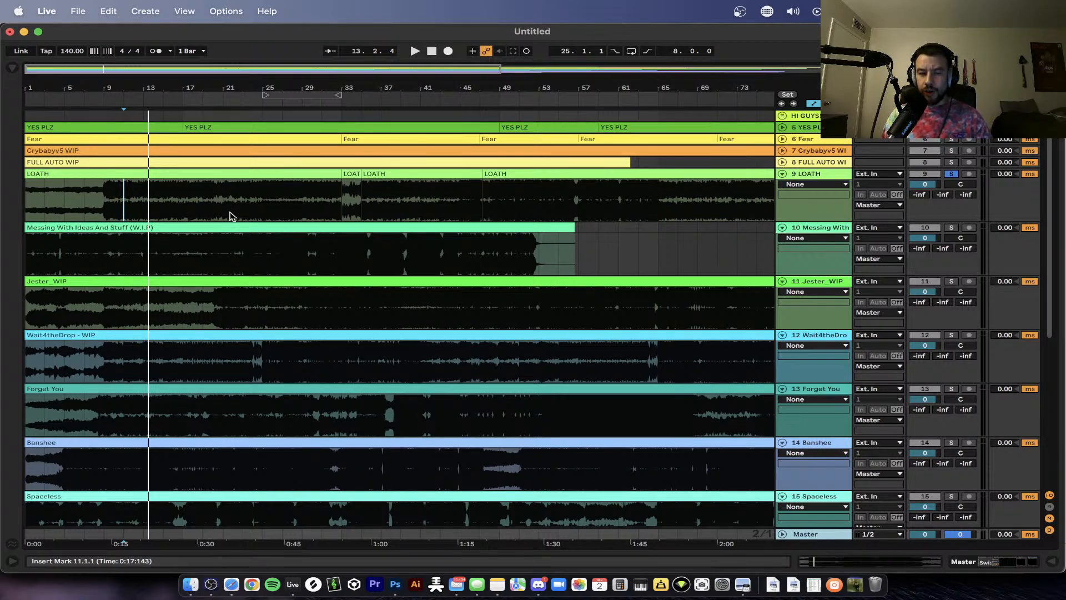
{"action": "left_click_drag", "start_coordinate": [104, 197], "coordinate": [318, 205]}
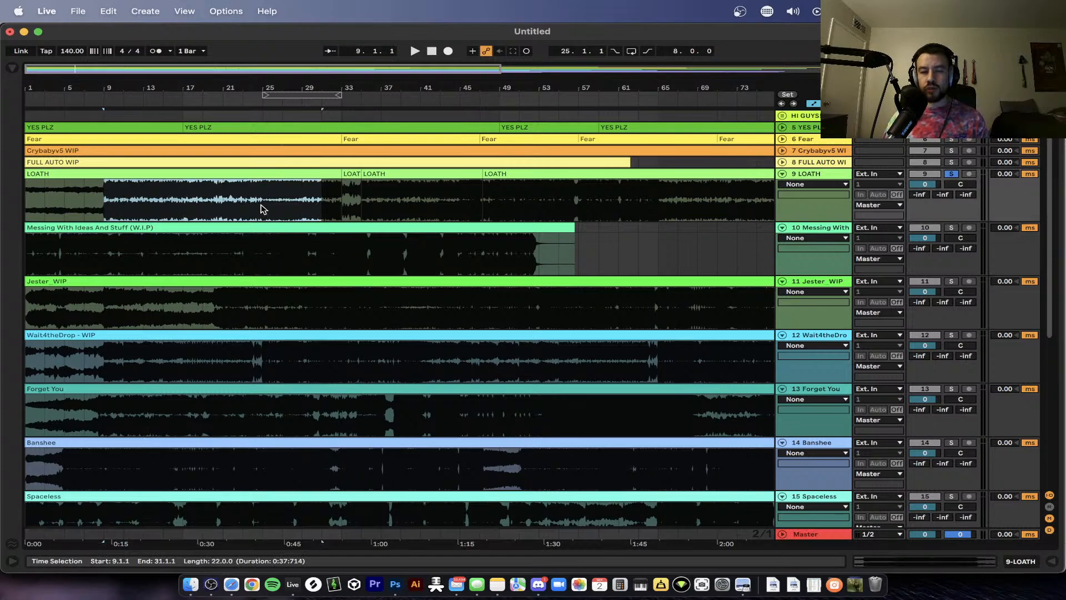
{"action": "scroll", "coordinate": [261, 208], "scroll_direction": "down", "scroll_amount": 3}
{"action": "left_click_drag", "start_coordinate": [199, 204], "coordinate": [364, 209]}
{"action": "scroll", "coordinate": [340, 213], "scroll_direction": "up", "scroll_amount": 3}
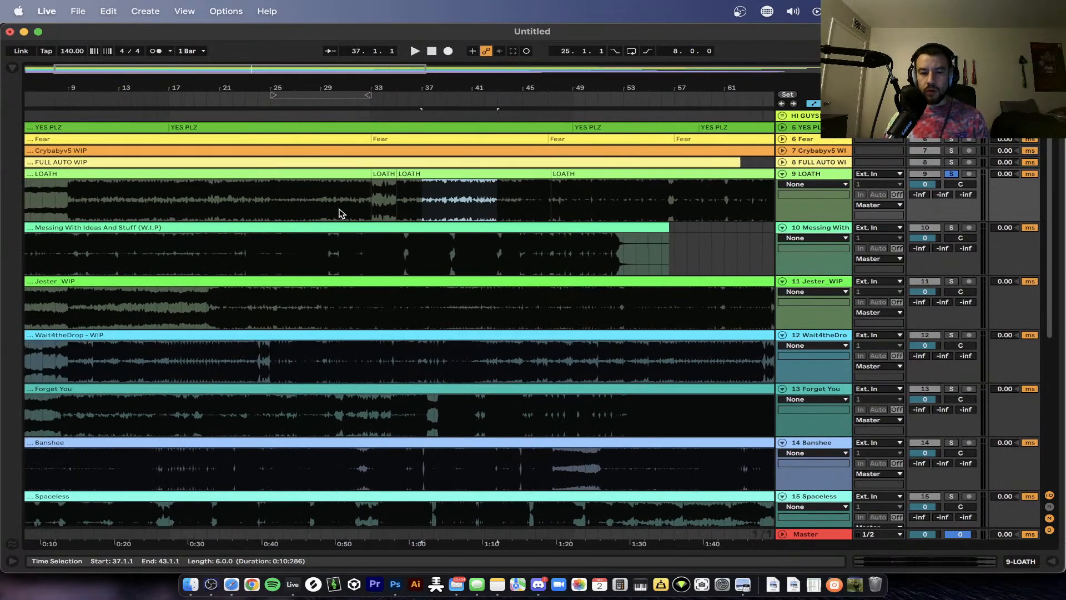
{"action": "scroll", "coordinate": [341, 213], "scroll_direction": "down", "scroll_amount": 1}
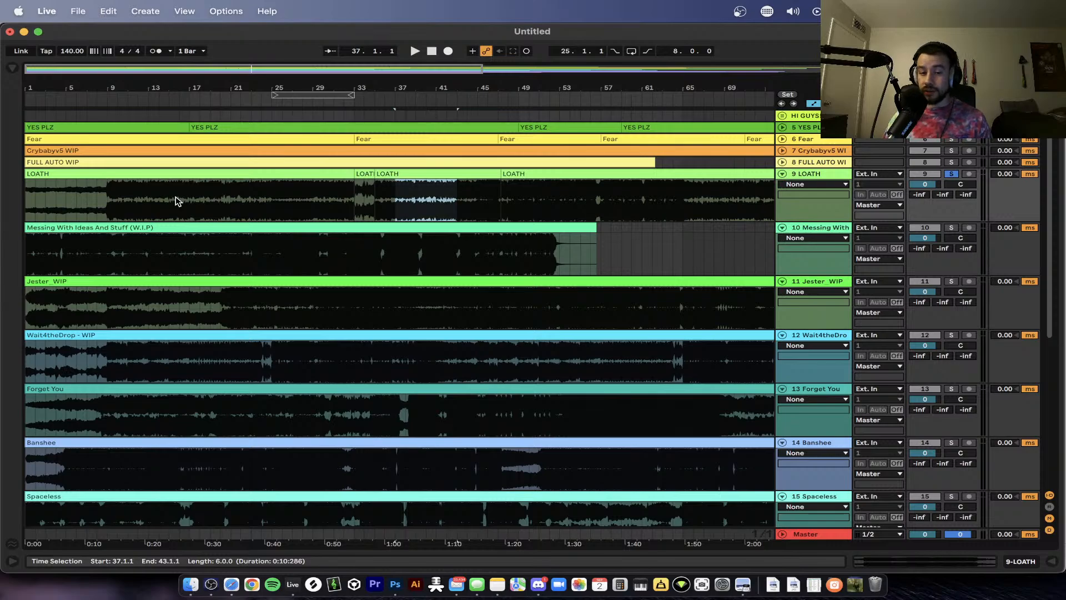
- Select LOATH's final split clip starting at bar 47 and examine its waveform up close
{"action": "scroll", "coordinate": [177, 202], "scroll_direction": "down", "scroll_amount": 2}
{"action": "left_click", "coordinate": [349, 205]}
{"action": "left_click", "coordinate": [410, 204]}
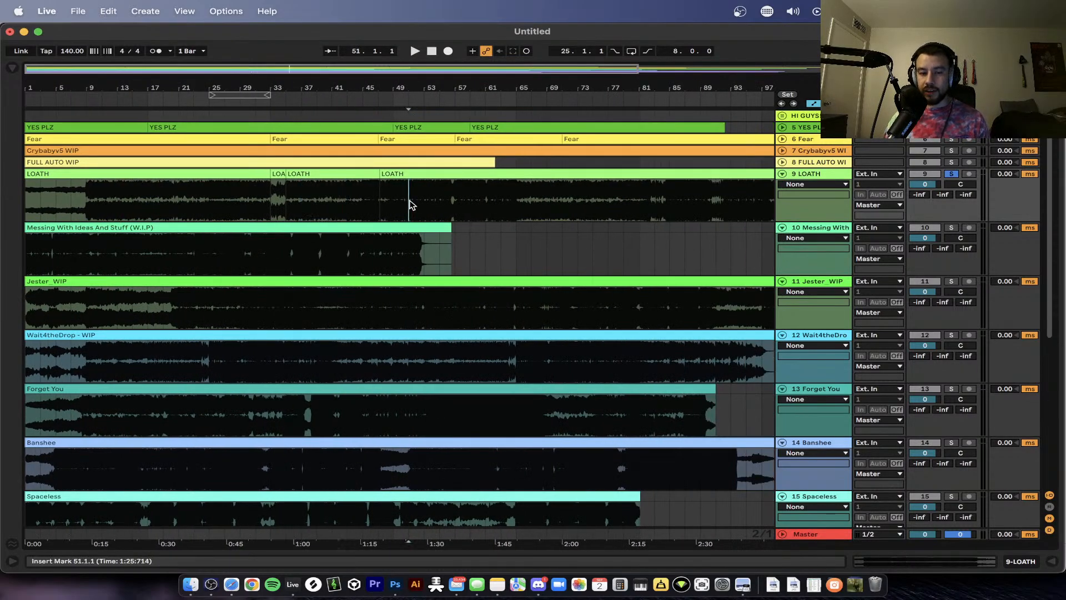
{"action": "left_click", "coordinate": [403, 171]}
{"action": "scroll", "coordinate": [403, 221], "scroll_direction": "up", "scroll_amount": 4}
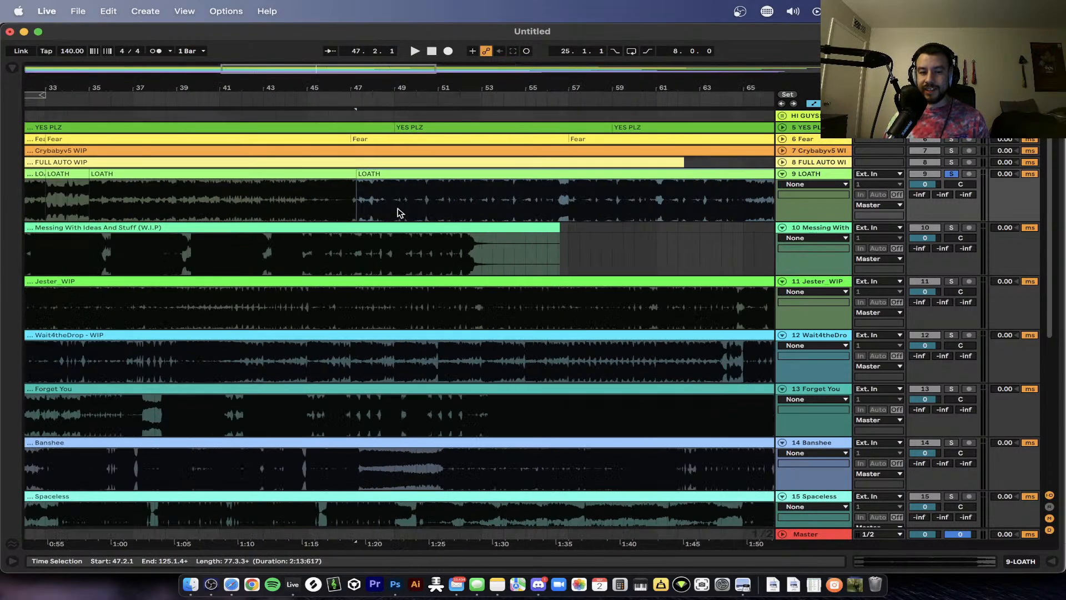
{"action": "scroll", "coordinate": [398, 213], "scroll_direction": "up", "scroll_amount": 2}
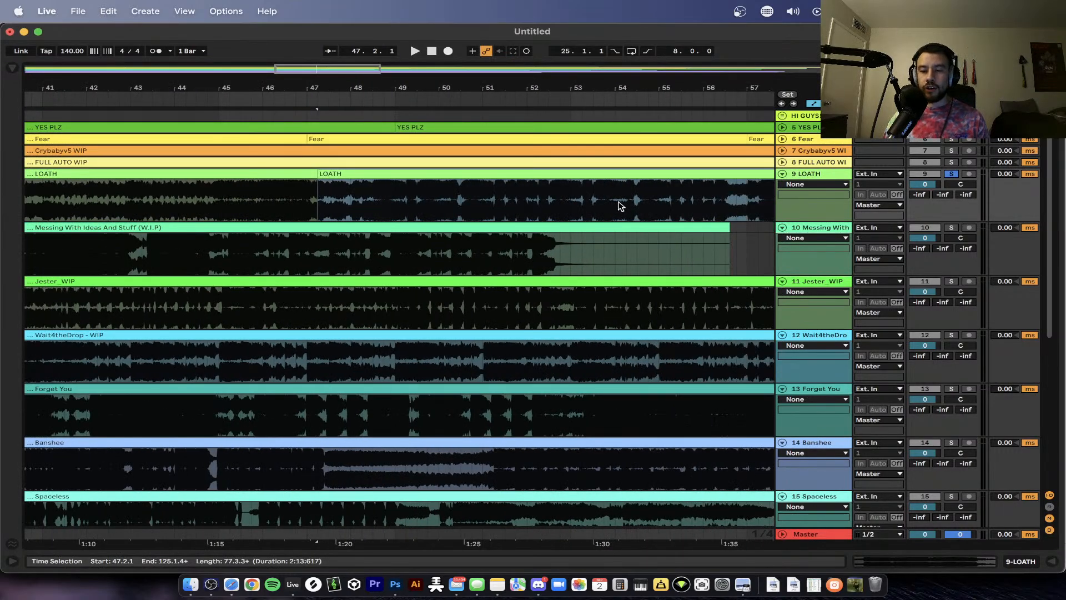
- Play LOATH briefly from bar 48 and examine the waveform around bars 47 to 54 with playback stopped
{"action": "left_click", "coordinate": [350, 215]}
{"action": "scroll", "coordinate": [349, 215], "scroll_direction": "down", "scroll_amount": 4}
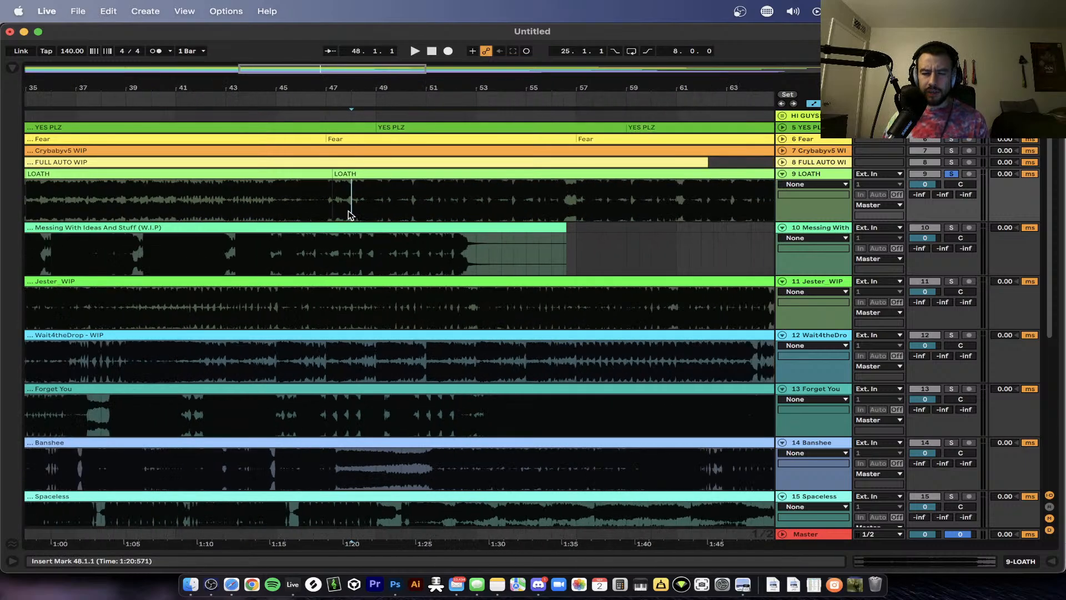
{"action": "scroll", "coordinate": [350, 215], "scroll_direction": "up", "scroll_amount": 5}
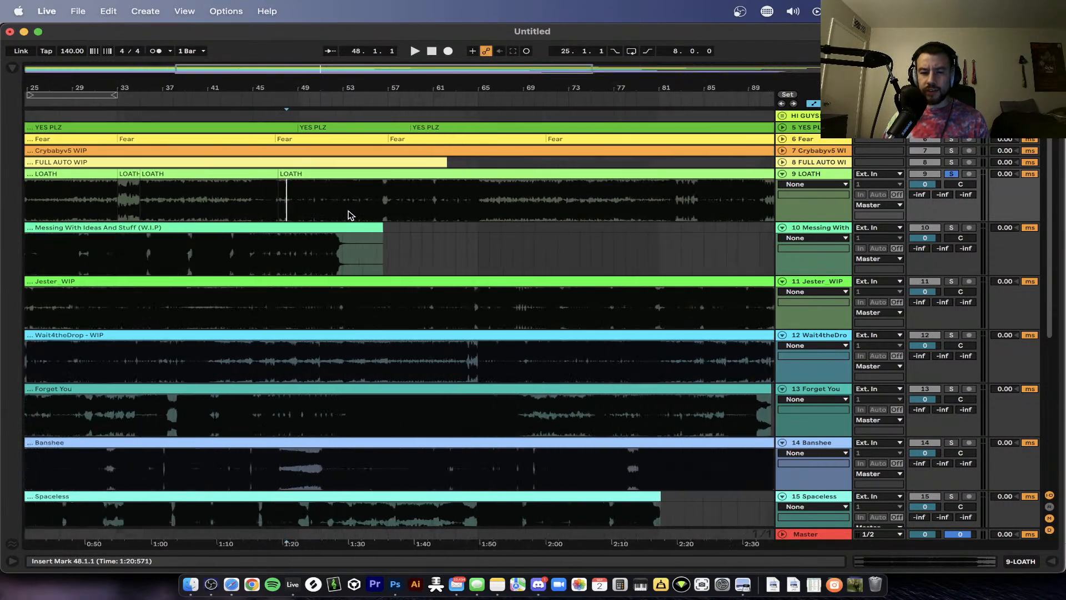
{"action": "key", "text": "space"}
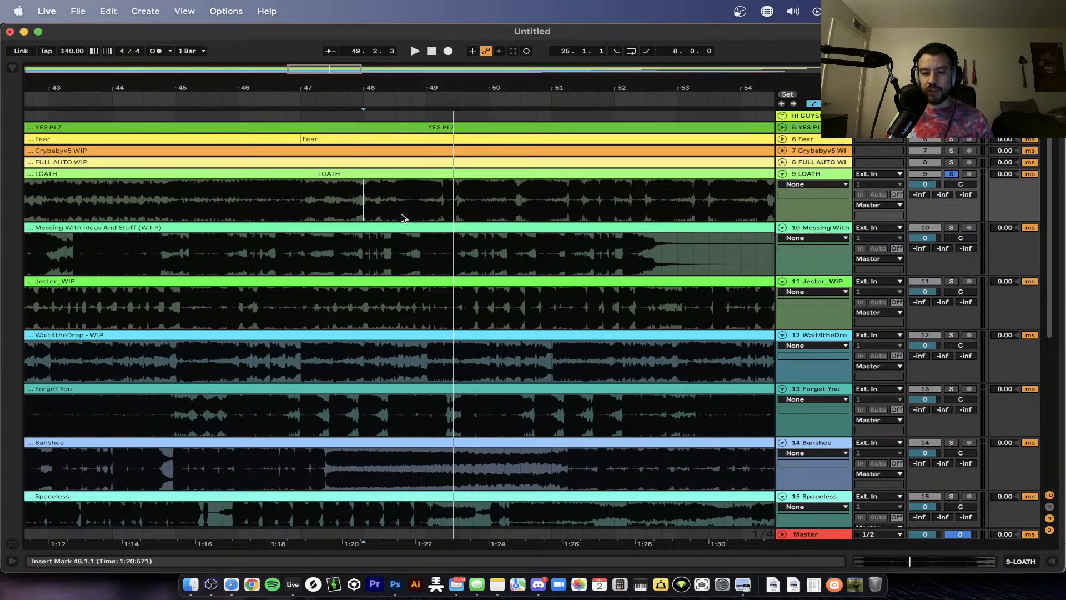
{"action": "scroll", "coordinate": [400, 213], "scroll_direction": "down", "scroll_amount": 2}
{"action": "scroll", "coordinate": [400, 215], "scroll_direction": "right", "scroll_amount": 3}
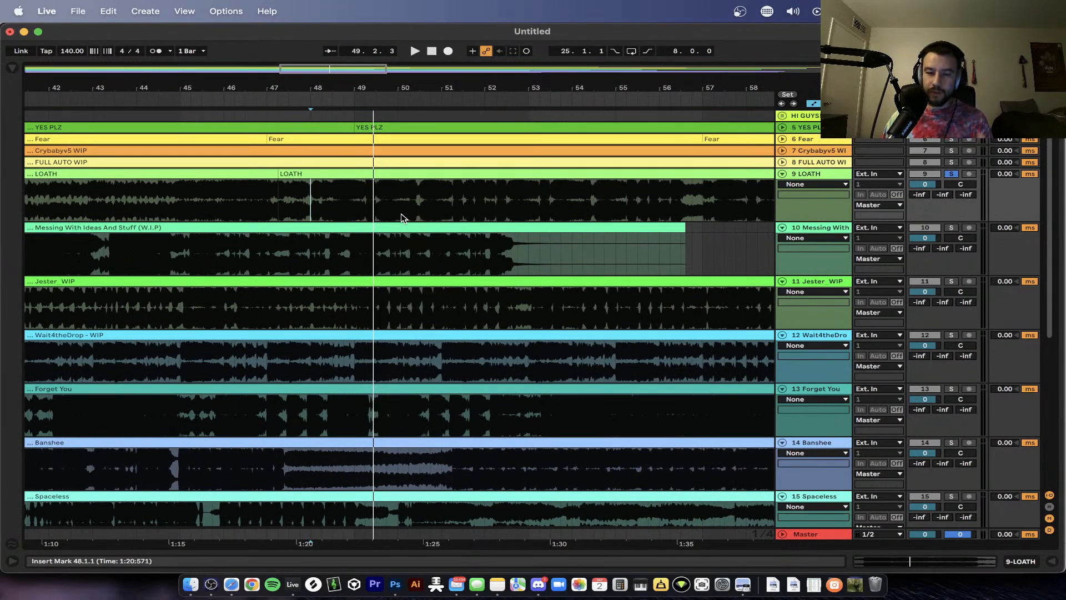
{"action": "scroll", "coordinate": [344, 204], "scroll_direction": "up", "scroll_amount": 3}
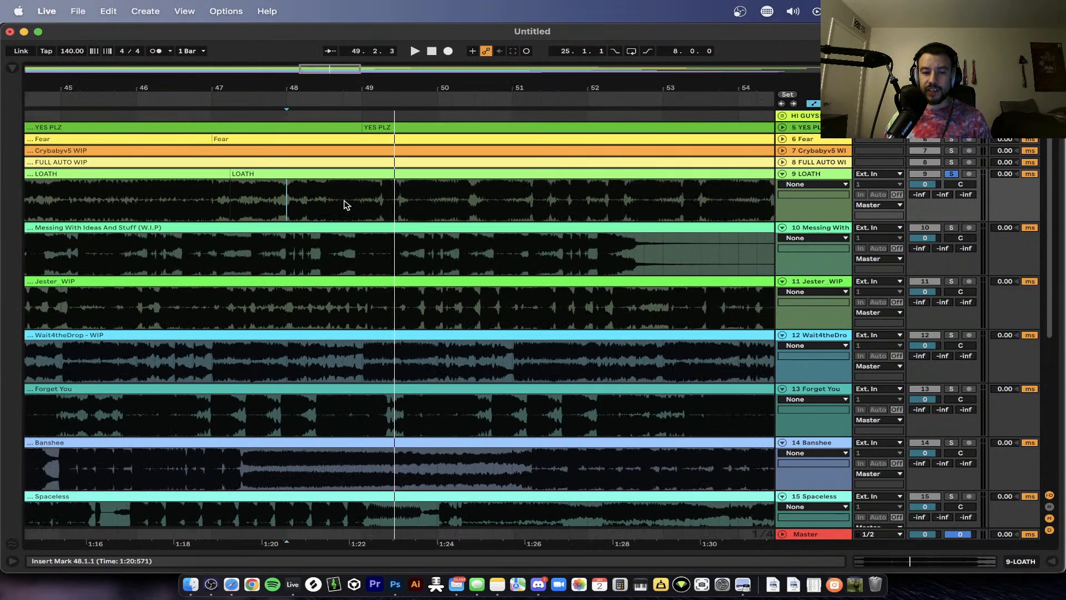
- Play LOATH from around bar 49 and reopen the Master's devices to check its loudness and stereo image
{"action": "key", "text": "space"}
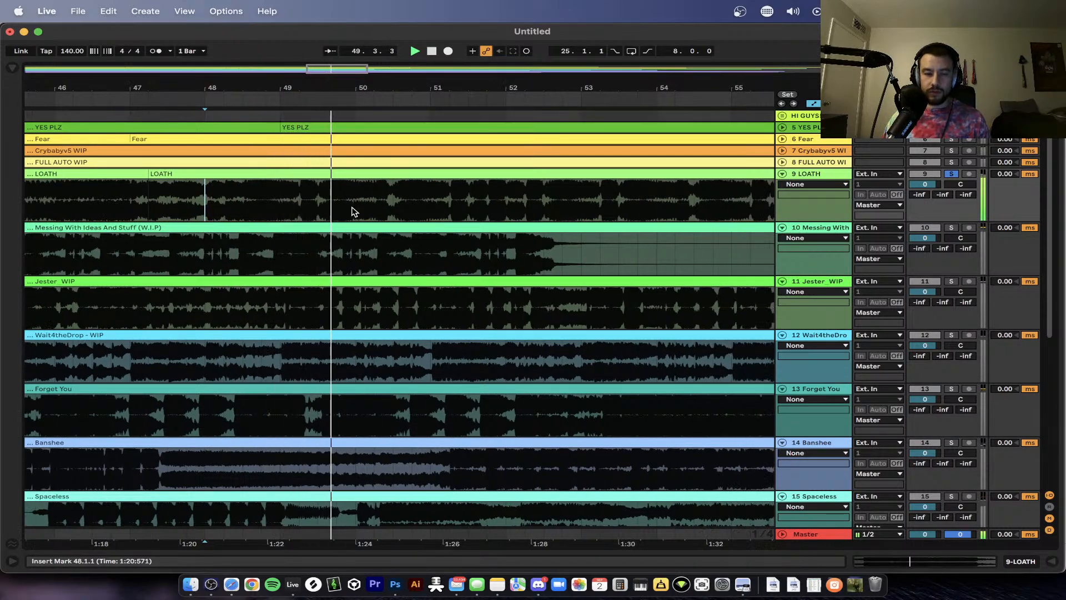
{"action": "scroll", "coordinate": [313, 222], "scroll_direction": "down", "scroll_amount": 5}
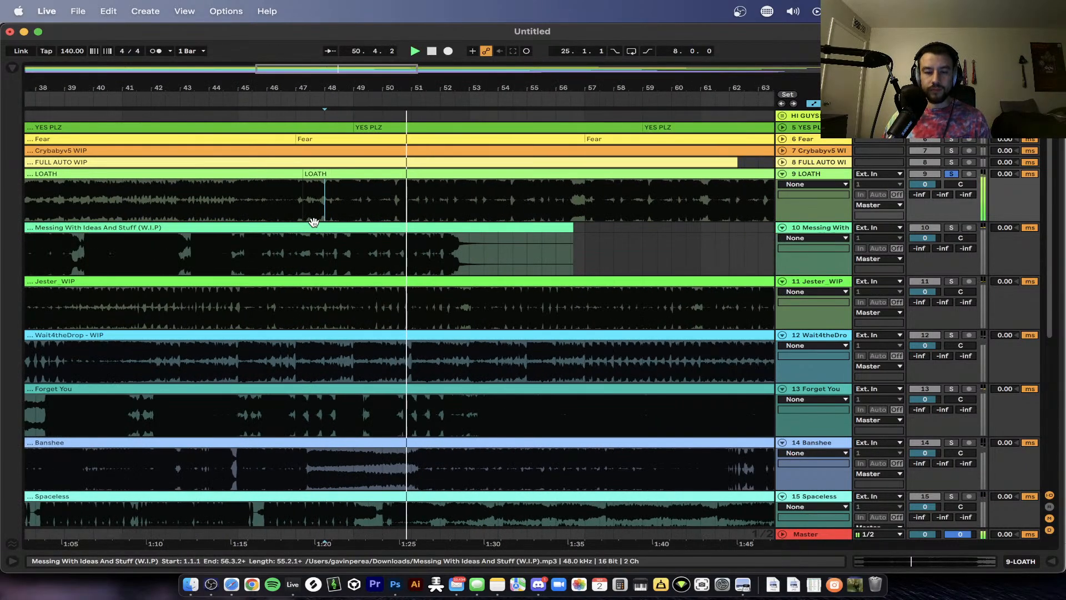
{"action": "double_click", "coordinate": [806, 533]}
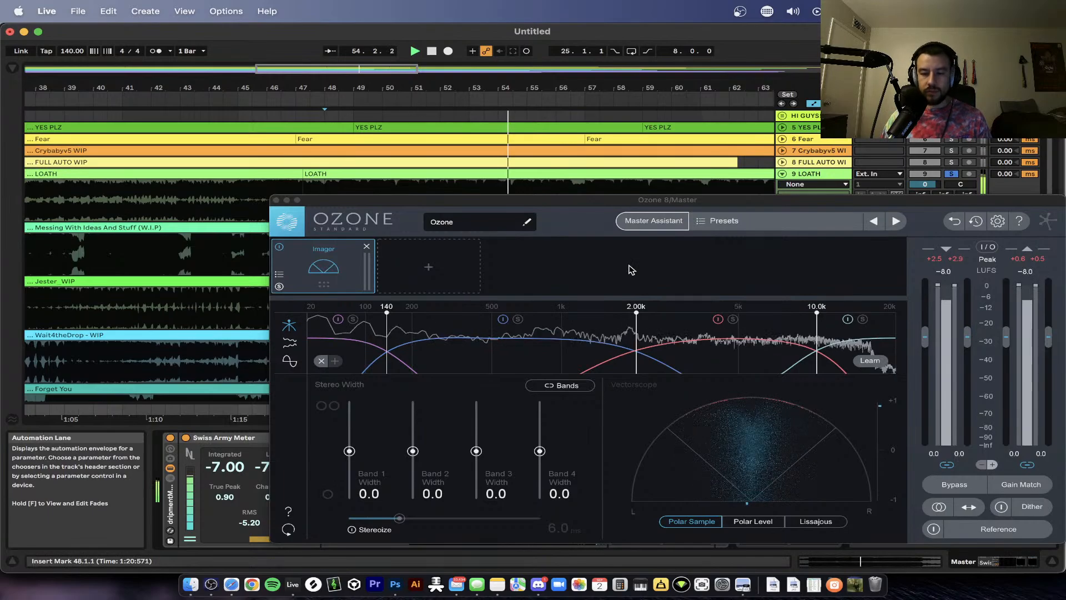
- Stop playback and close the Ozone 8 window
{"action": "key", "text": "space"}
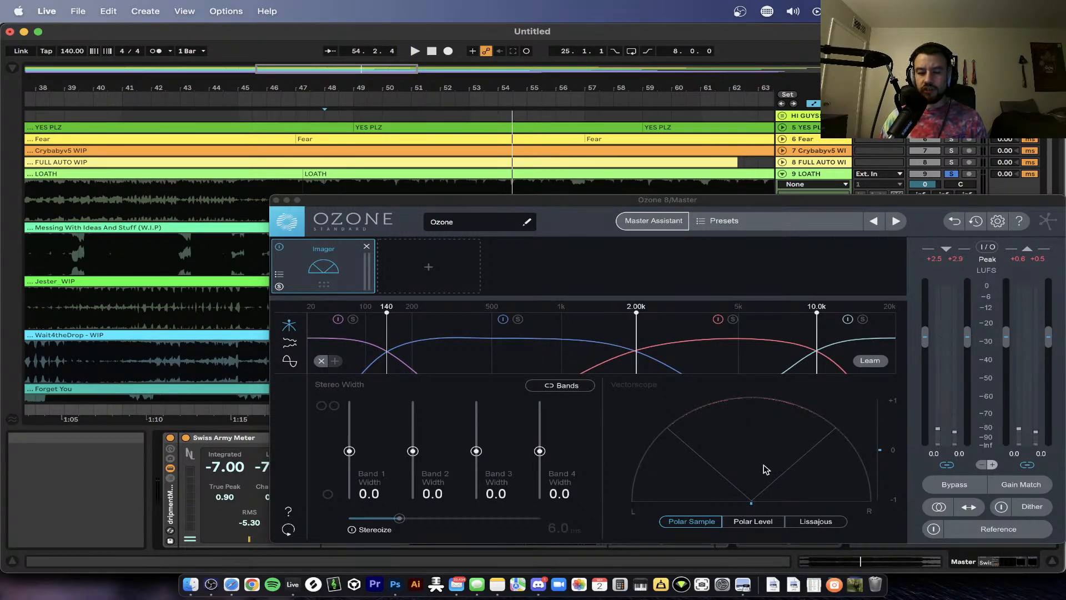
{"action": "left_click", "coordinate": [276, 200]}
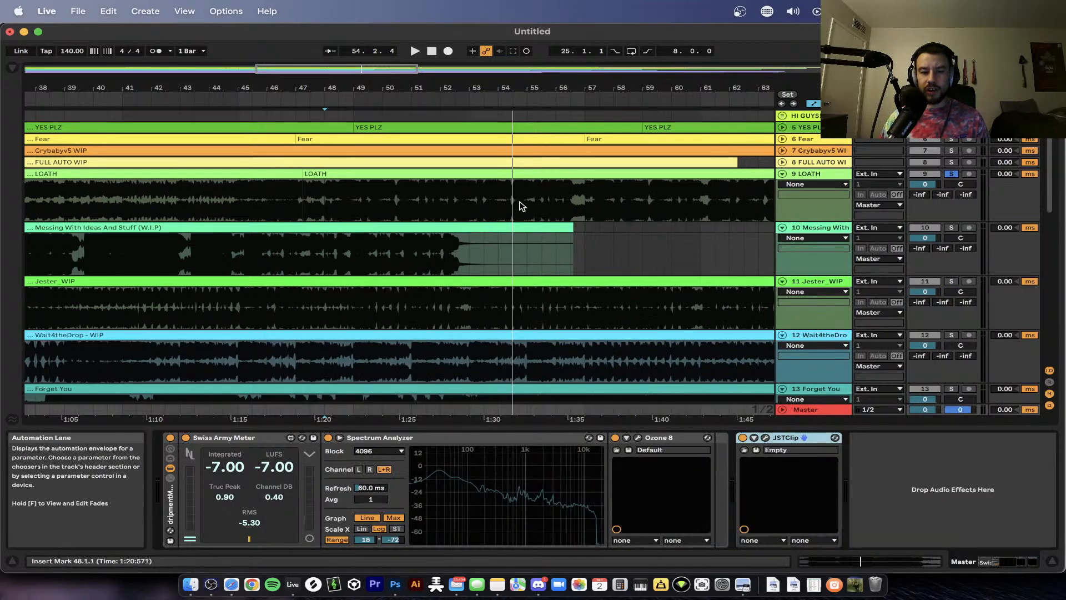
- Examine the LOATH waveform along the arrangement, placing the insert marker at bar 42, and check the Master track's loudness meter
{"action": "scroll", "coordinate": [521, 205], "scroll_direction": "down", "scroll_amount": 1}
{"action": "scroll", "coordinate": [355, 203], "scroll_direction": "up", "scroll_amount": 5}
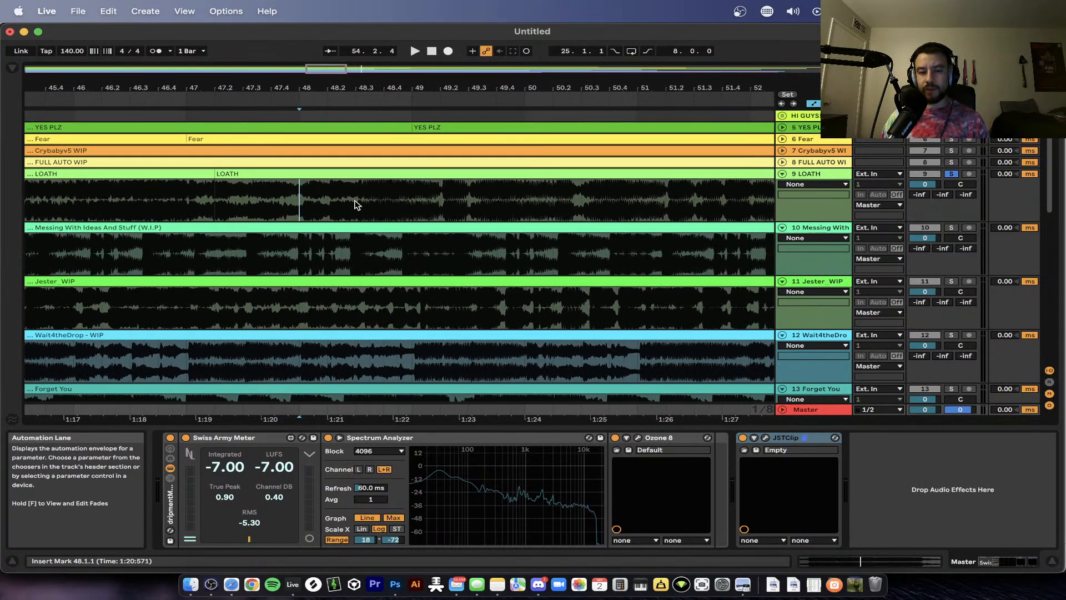
{"action": "scroll", "coordinate": [355, 205], "scroll_direction": "right", "scroll_amount": 4}
{"action": "scroll", "coordinate": [355, 204], "scroll_direction": "down", "scroll_amount": 2}
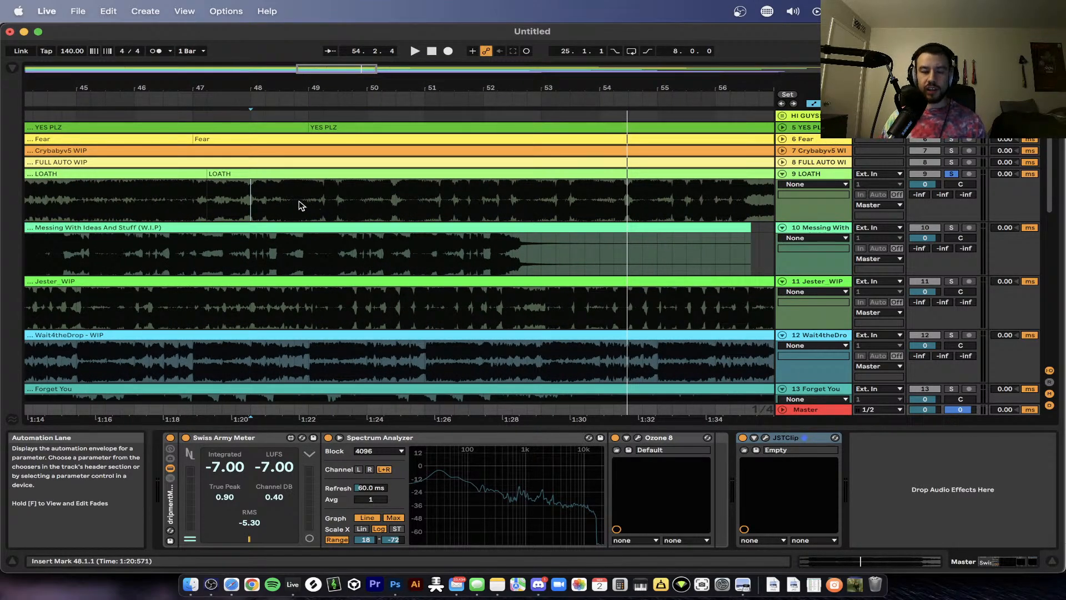
{"action": "scroll", "coordinate": [298, 205], "scroll_direction": "up", "scroll_amount": 1}
{"action": "scroll", "coordinate": [298, 205], "scroll_direction": "up", "scroll_amount": 1}
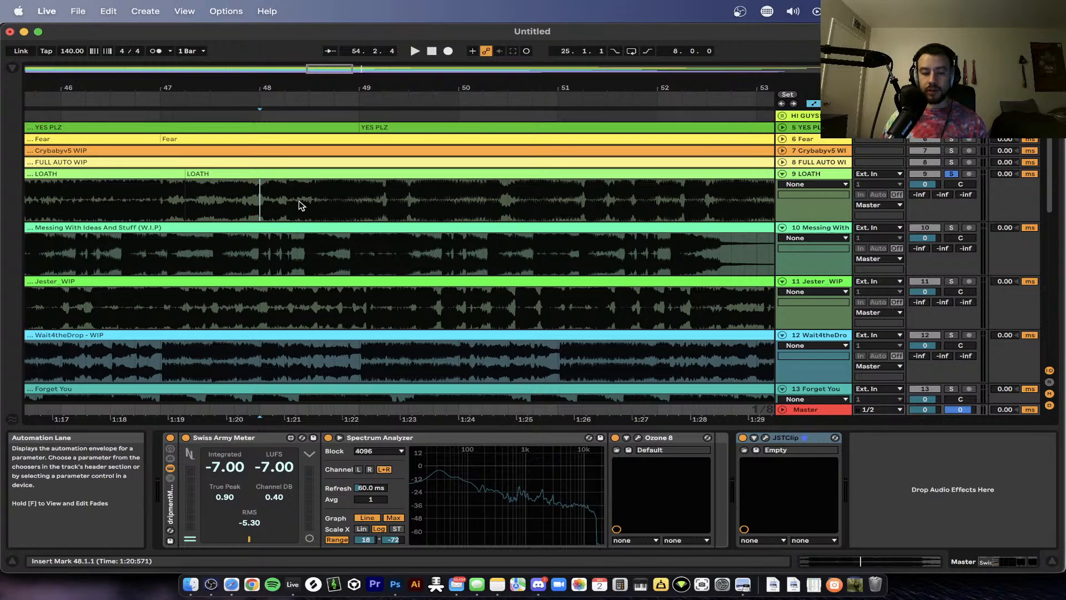
{"action": "scroll", "coordinate": [298, 205], "scroll_direction": "down", "scroll_amount": 2}
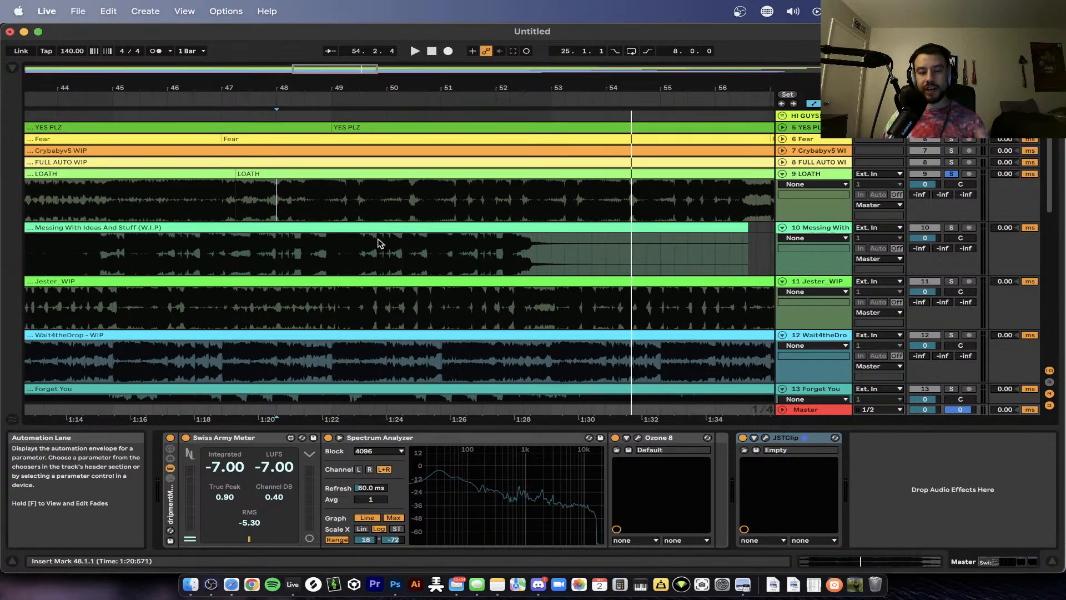
{"action": "scroll", "coordinate": [421, 218], "scroll_direction": "up", "scroll_amount": 3}
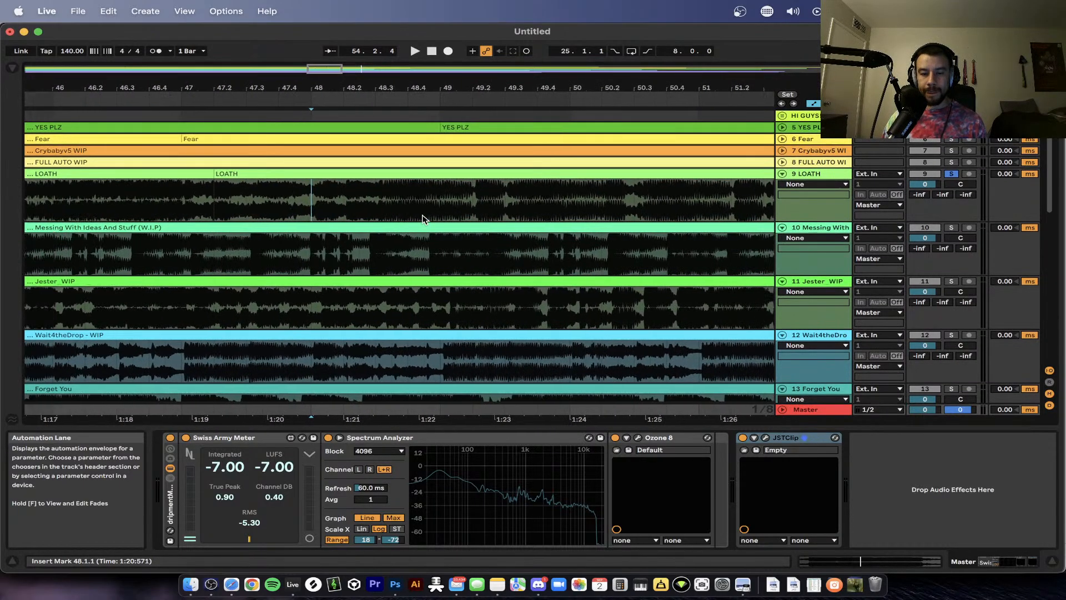
{"action": "scroll", "coordinate": [422, 219], "scroll_direction": "down", "scroll_amount": 8}
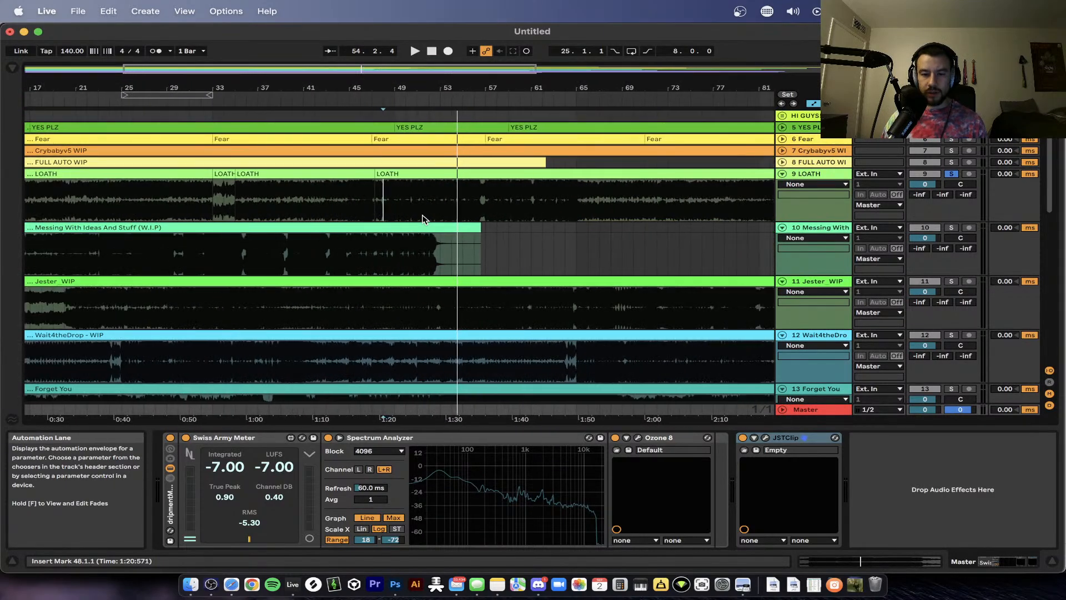
{"action": "scroll", "coordinate": [524, 214], "scroll_direction": "left", "scroll_amount": 6}
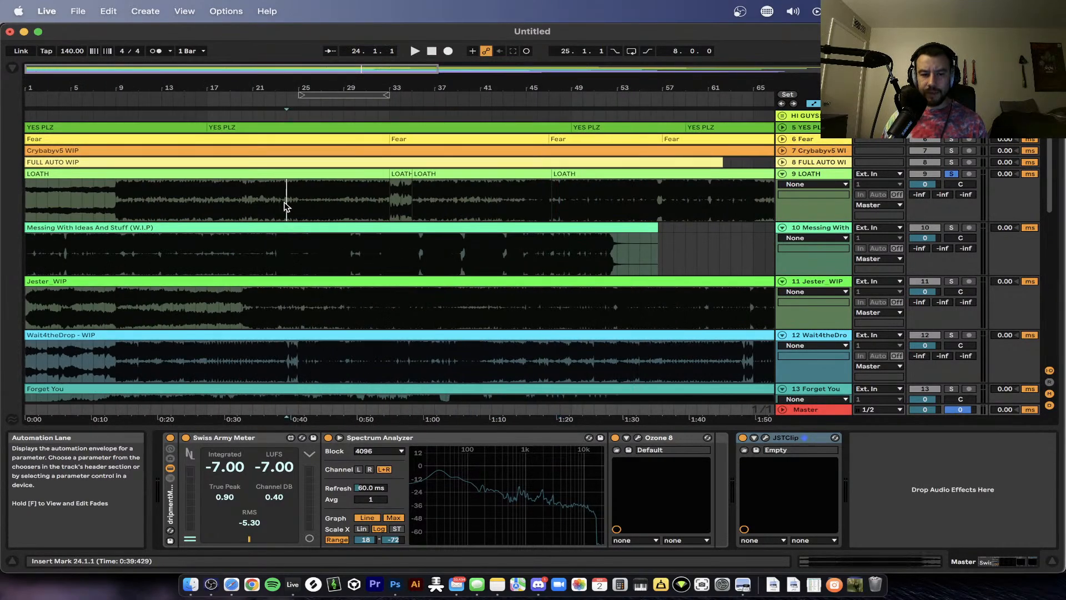
{"action": "left_click_drag", "start_coordinate": [286, 205], "coordinate": [432, 202]}
{"action": "left_click", "coordinate": [492, 204]}
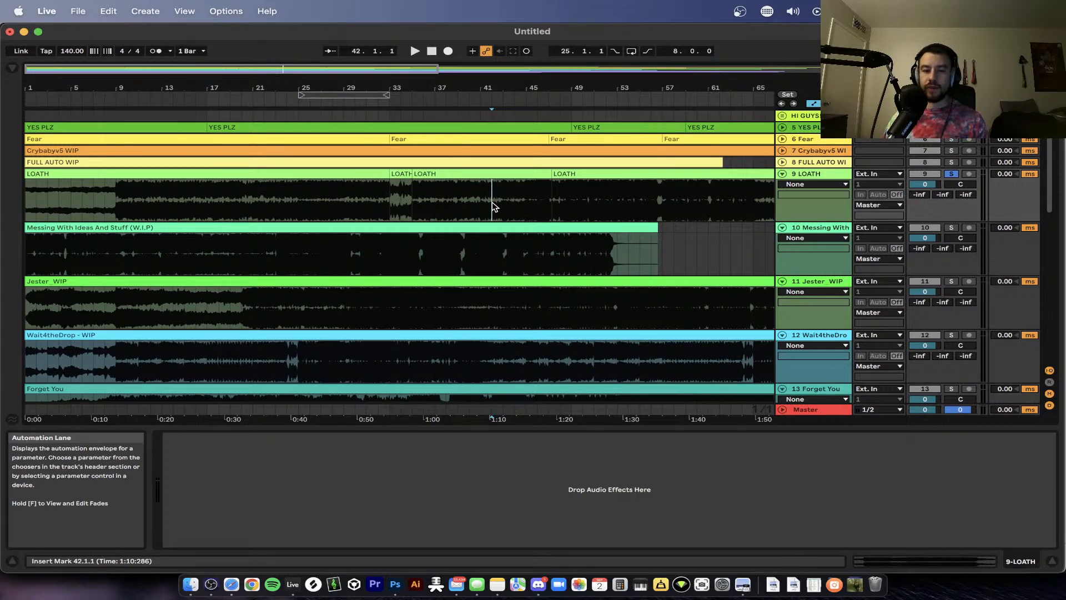
{"action": "scroll", "coordinate": [418, 206], "scroll_direction": "up", "scroll_amount": 3}
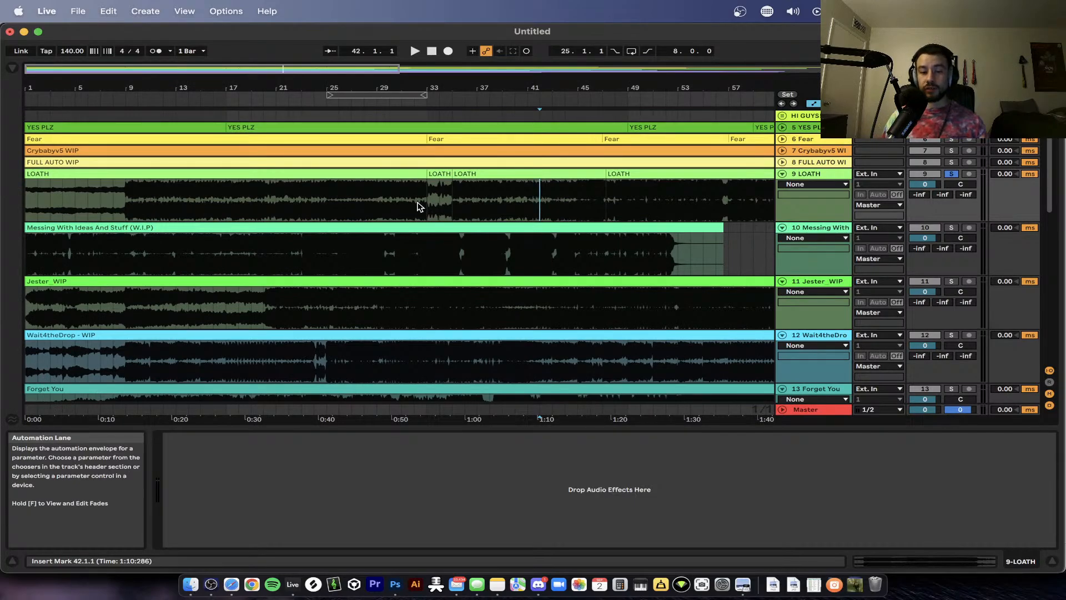
{"action": "scroll", "coordinate": [417, 206], "scroll_direction": "down", "scroll_amount": 6}
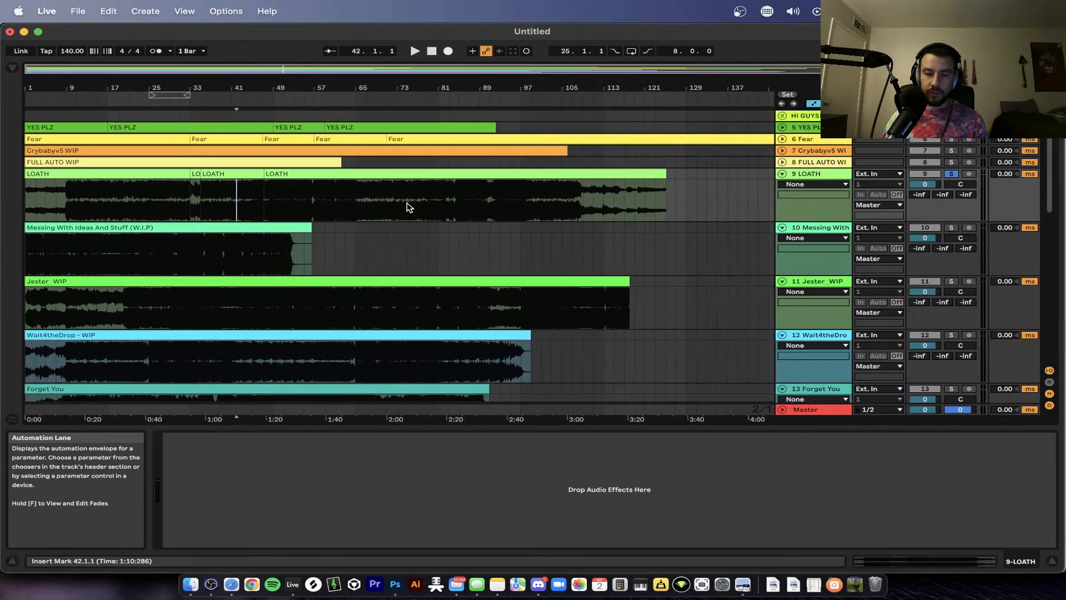
{"action": "scroll", "coordinate": [362, 209], "scroll_direction": "down", "scroll_amount": 8}
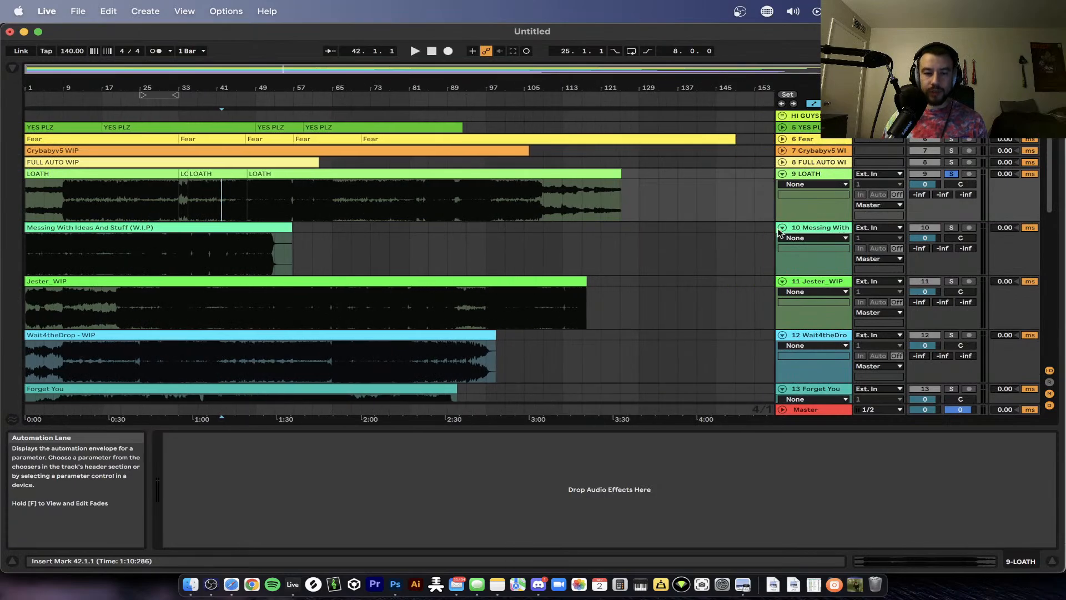
{"action": "left_click", "coordinate": [820, 410]}
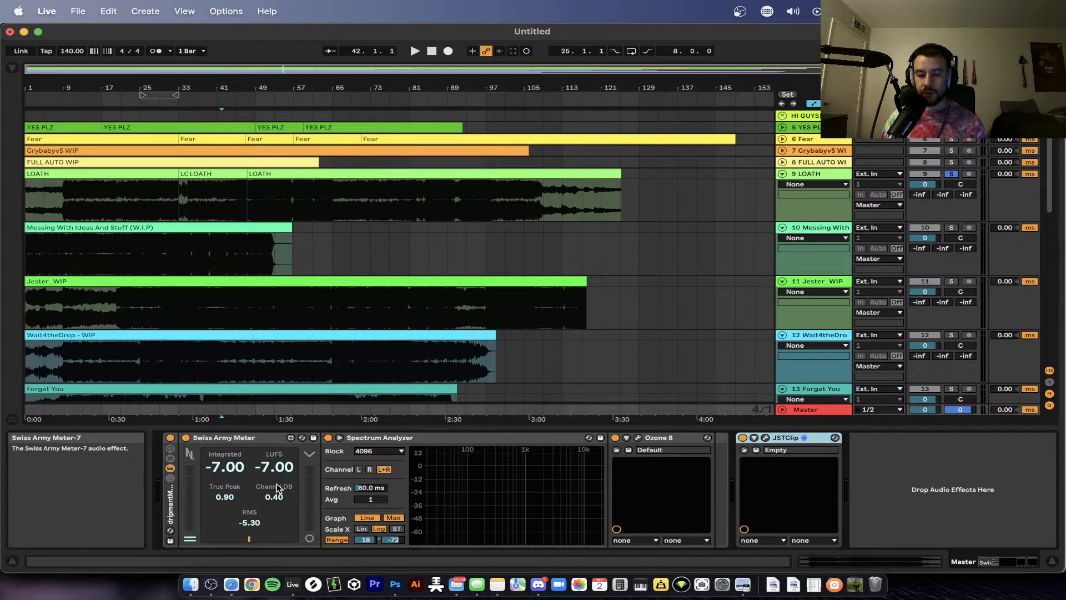
- Solo track 10, Messing With Ideas And Stuff (W.I.P), and select its whole clip
{"action": "left_click", "coordinate": [950, 227]}
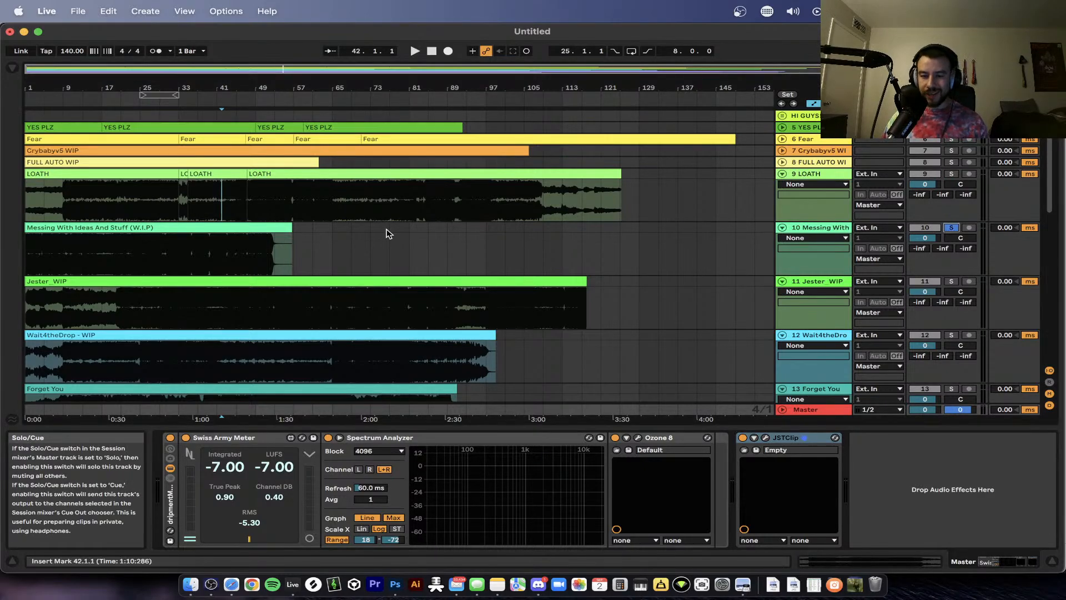
{"action": "left_click", "coordinate": [145, 227]}
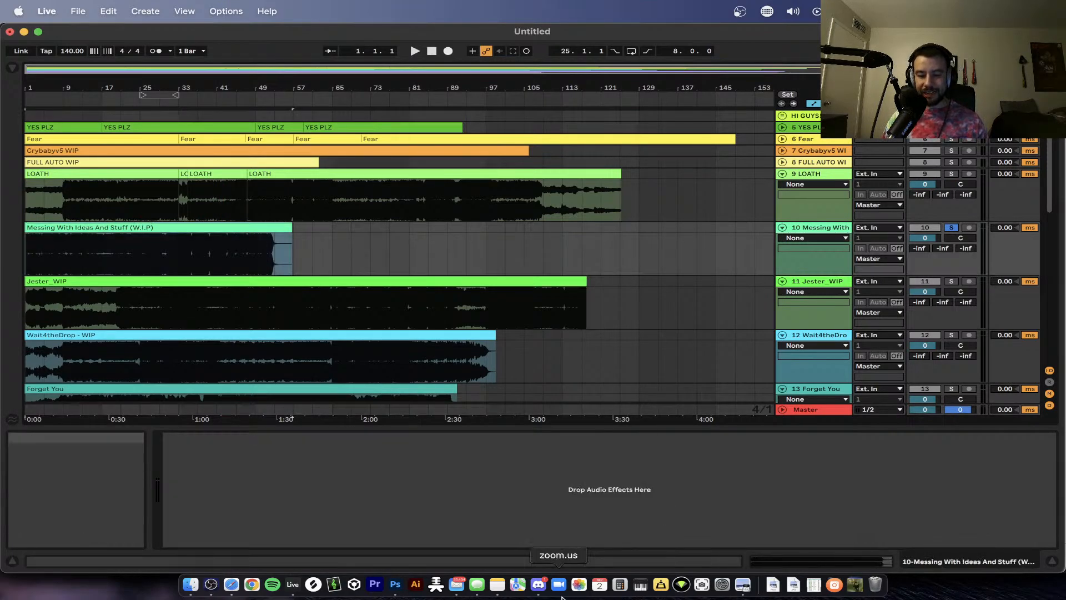
- Switch to Discord, view the Messing With Ideas And Stuff submission in live-wip-feedback, and return to Live
{"action": "left_click", "coordinate": [537, 586]}
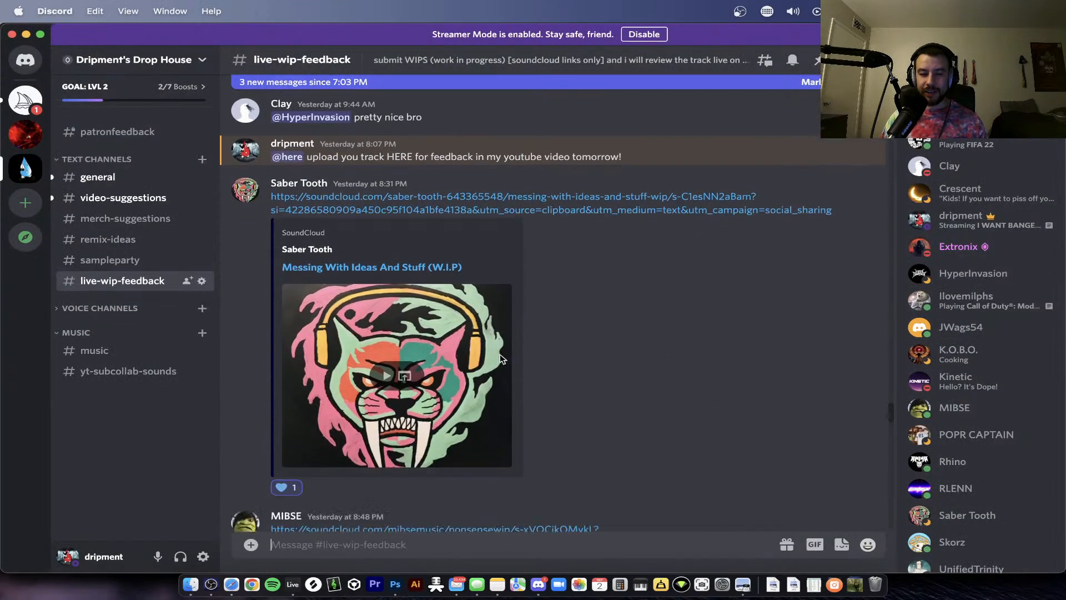
{"action": "scroll", "coordinate": [555, 355], "scroll_direction": "down", "scroll_amount": 3}
{"action": "key", "text": "super+Tab"}
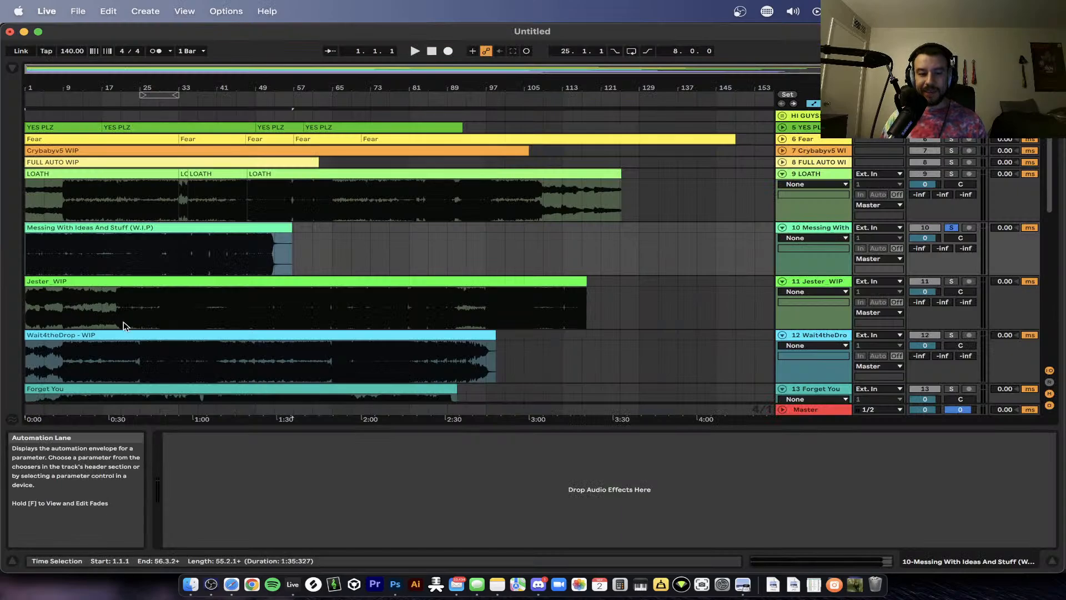
- Play the soloed Messing With Ideas And Stuff clip from the start of the arrangement
{"action": "scroll", "coordinate": [123, 322], "scroll_direction": "down", "scroll_amount": 1}
{"action": "scroll", "coordinate": [123, 322], "scroll_direction": "up", "scroll_amount": 4}
{"action": "scroll", "coordinate": [123, 322], "scroll_direction": "down", "scroll_amount": 1}
{"action": "scroll", "coordinate": [125, 326], "scroll_direction": "up", "scroll_amount": 1}
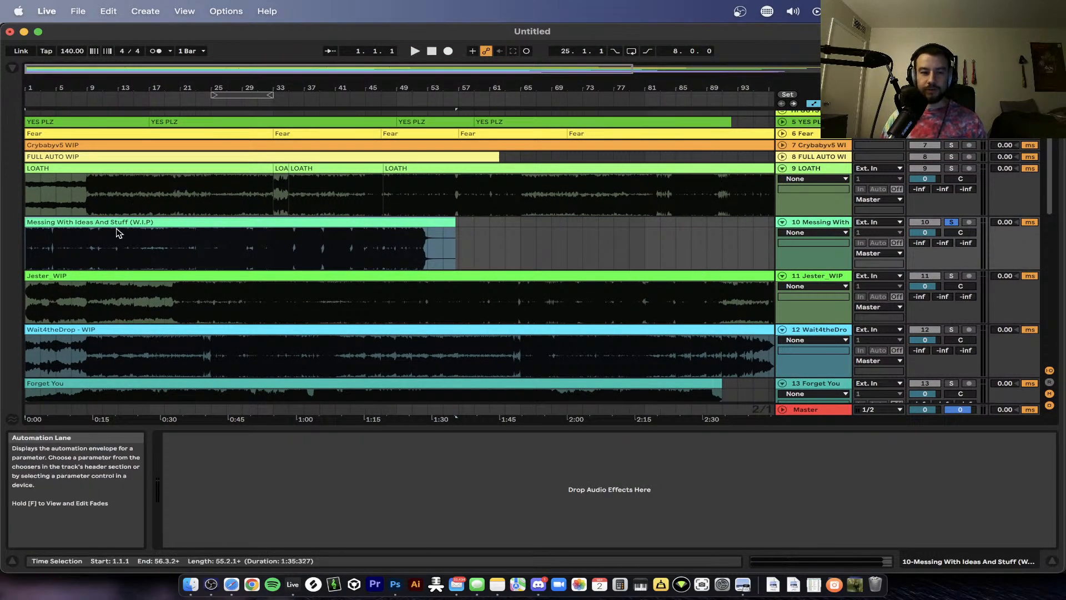
{"action": "key", "text": "space"}
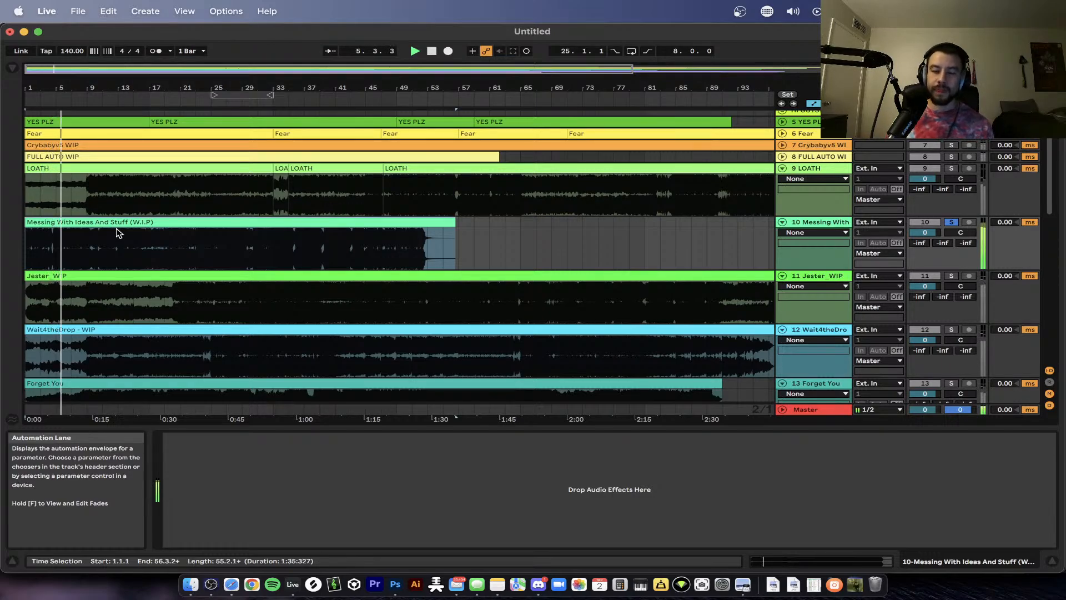
- Hide the device view to enlarge the arrangement and fold the LOATH track
{"action": "scroll", "coordinate": [117, 232], "scroll_direction": "down", "scroll_amount": 10}
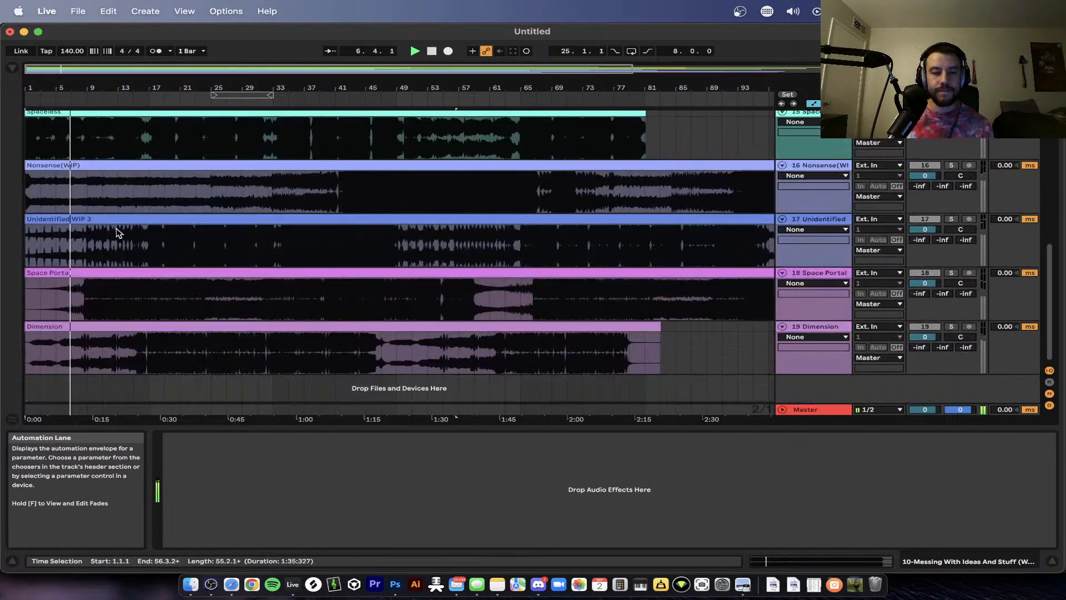
{"action": "left_click", "coordinate": [93, 426]}
{"action": "scroll", "coordinate": [93, 426], "scroll_direction": "up", "scroll_amount": 5}
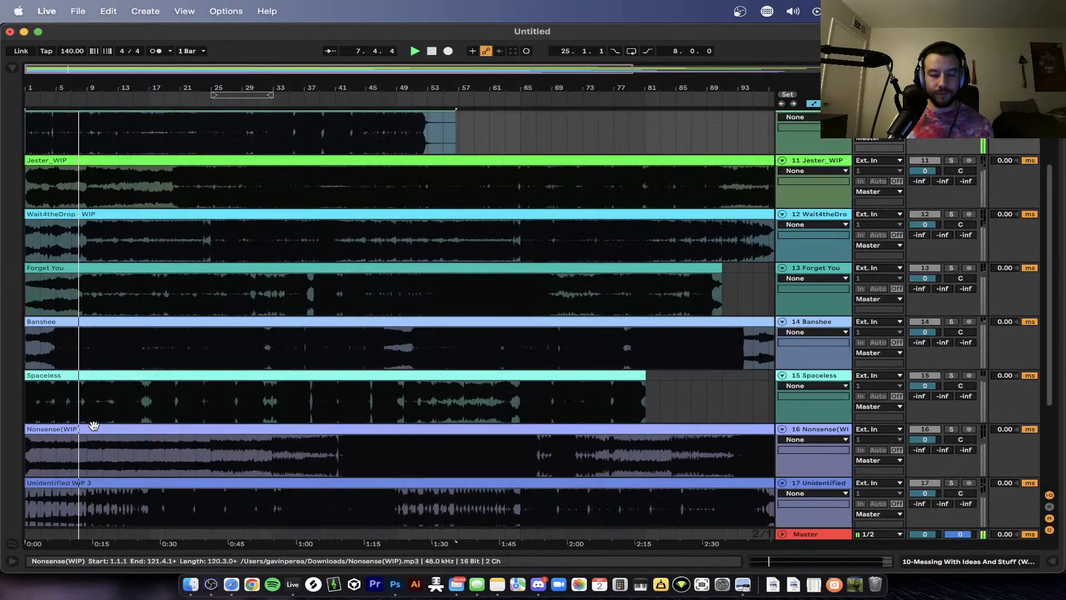
{"action": "scroll", "coordinate": [93, 426], "scroll_direction": "up", "scroll_amount": 5}
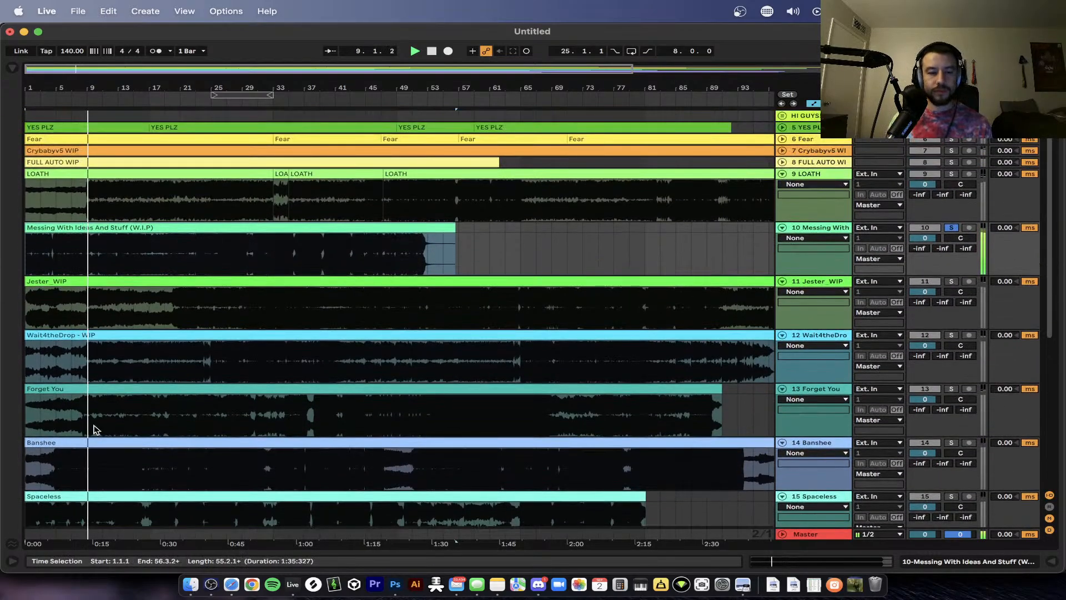
{"action": "left_click", "coordinate": [781, 174]}
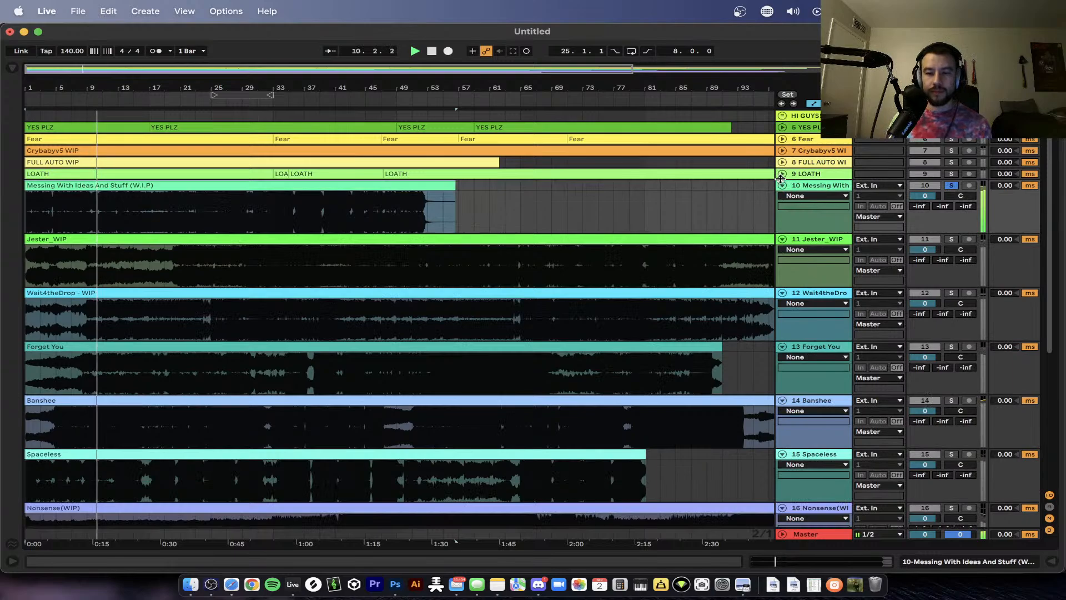
- Follow the playing Messing With Ideas And Stuff track in the arrangement, comparing its waveform with the neighbouring tracks
{"action": "scroll", "coordinate": [623, 195], "scroll_direction": "down", "scroll_amount": 1}
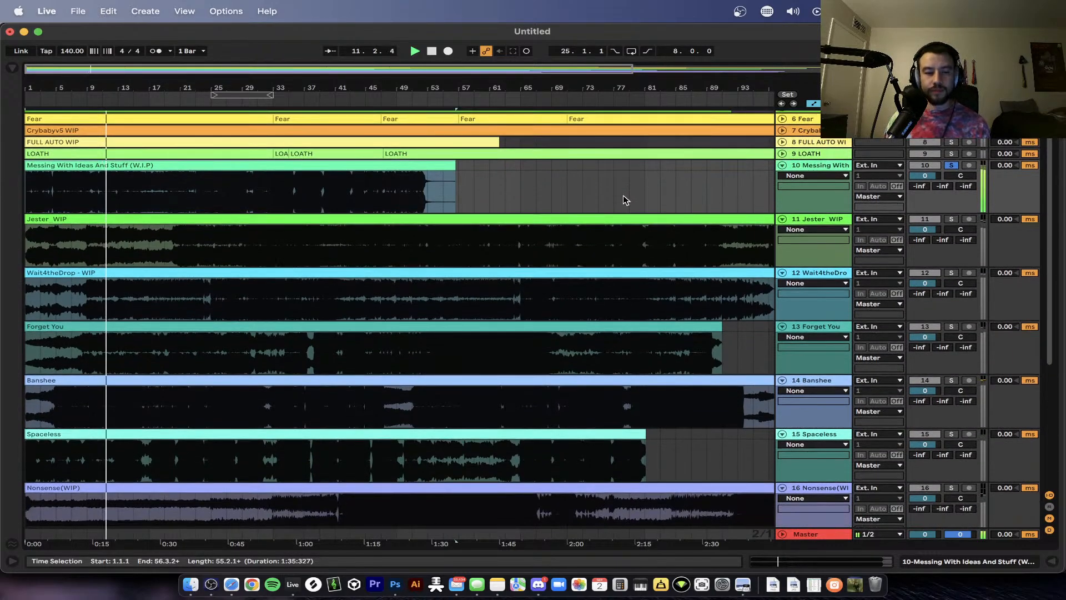
{"action": "scroll", "coordinate": [623, 195], "scroll_direction": "down", "scroll_amount": 3}
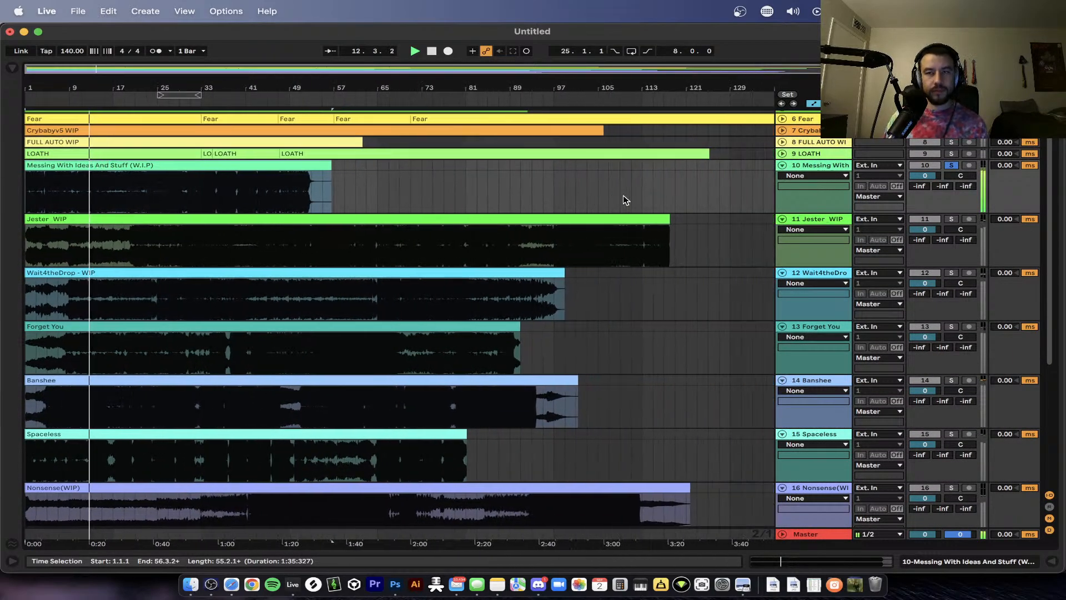
{"action": "scroll", "coordinate": [623, 195], "scroll_direction": "down", "scroll_amount": 1}
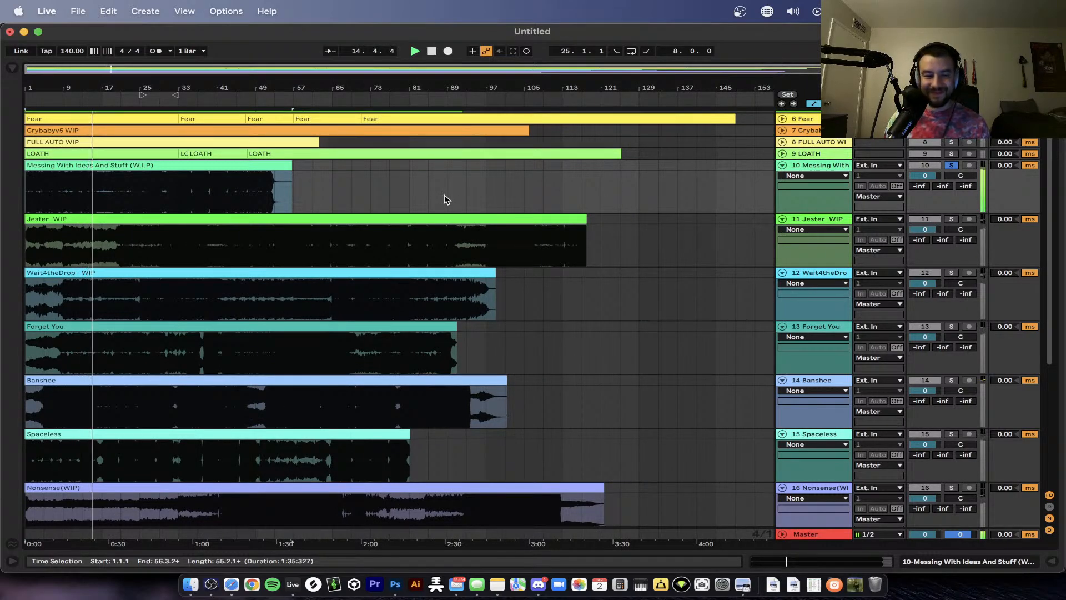
{"action": "left_click_drag", "start_coordinate": [98, 74], "coordinate": [98, 122]}
{"action": "scroll", "coordinate": [225, 228], "scroll_direction": "left", "scroll_amount": 2}
{"action": "scroll", "coordinate": [225, 228], "scroll_direction": "up", "scroll_amount": 1}
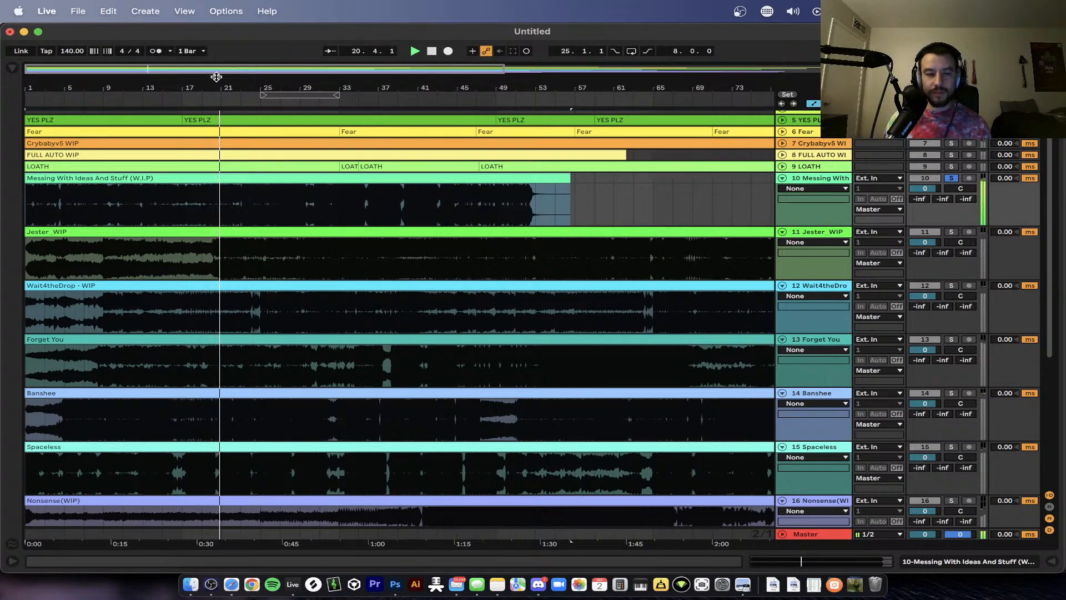
{"action": "left_click_drag", "start_coordinate": [322, 88], "coordinate": [321, 60]}
{"action": "scroll", "coordinate": [322, 280], "scroll_direction": "down", "scroll_amount": 2}
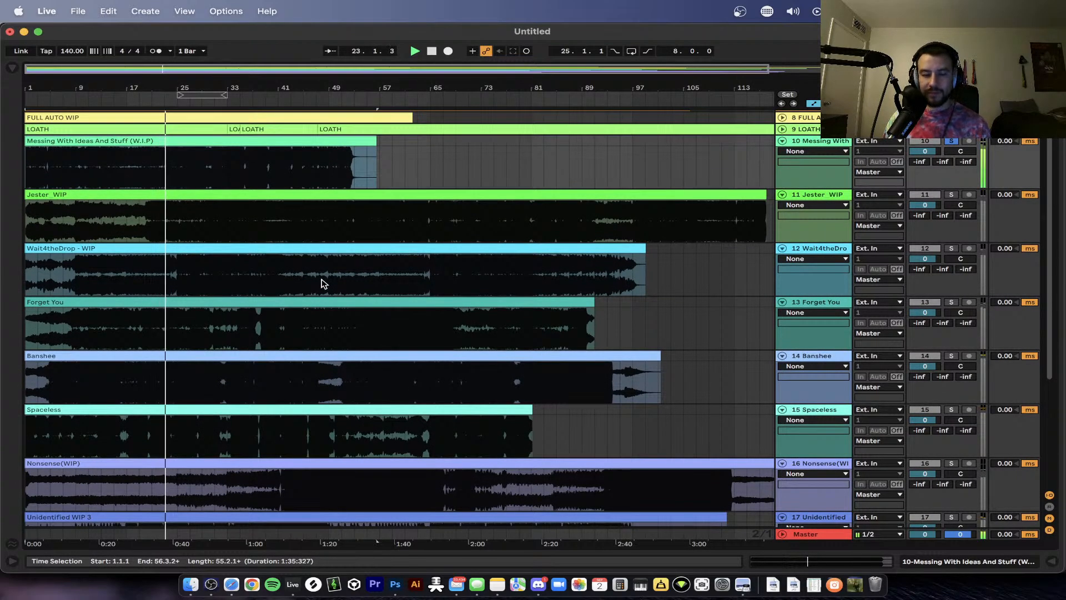
{"action": "scroll", "coordinate": [322, 282], "scroll_direction": "up", "scroll_amount": 2}
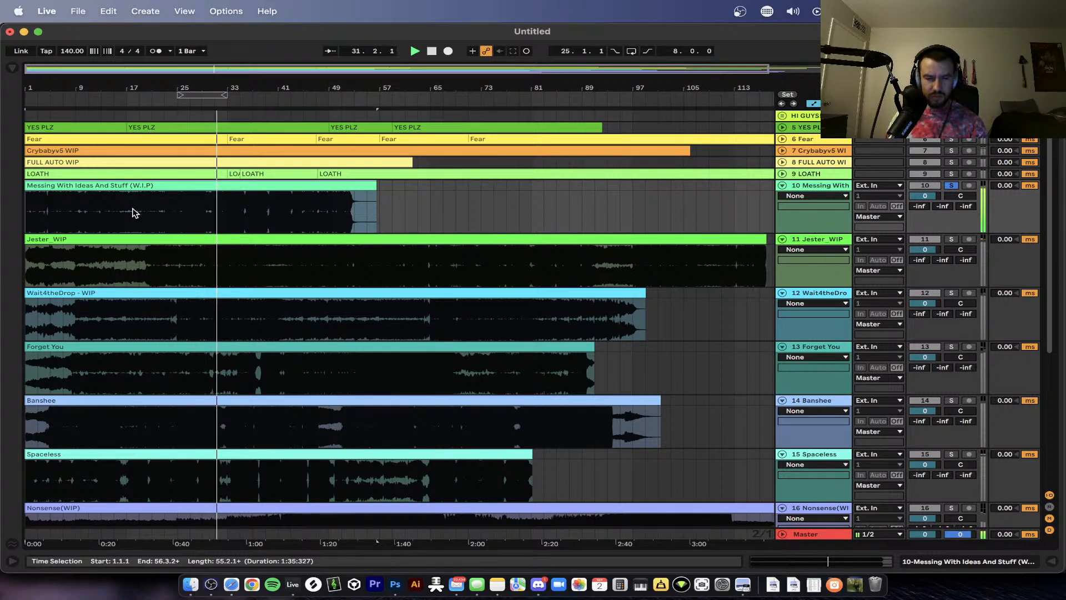
- Show the Master track's devices, open the Ozone 8 window and move it clear of the track's waveform
{"action": "double_click", "coordinate": [804, 534]}
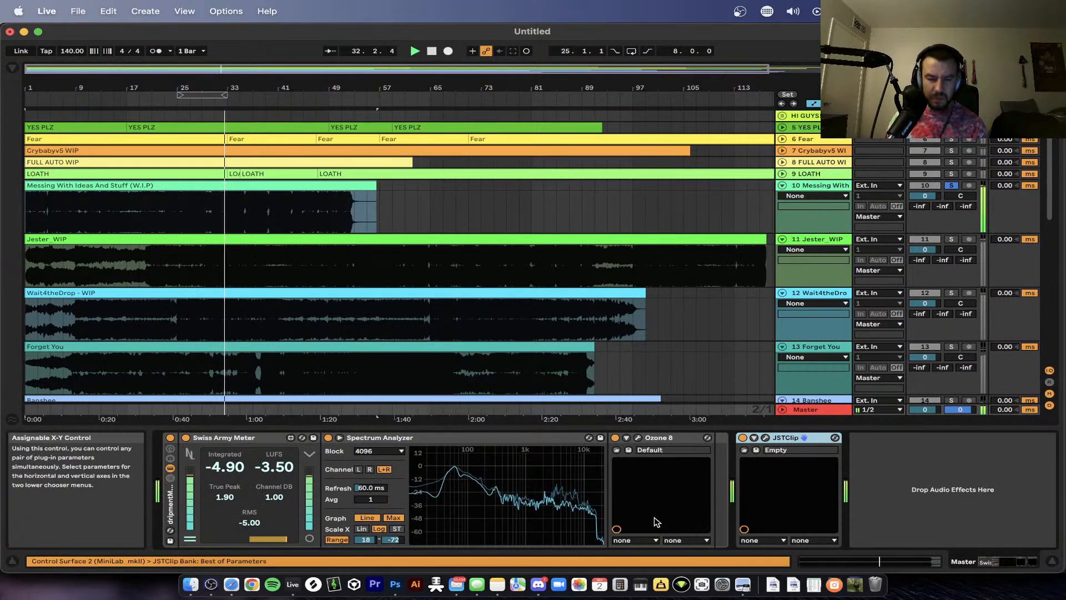
{"action": "left_click", "coordinate": [638, 438]}
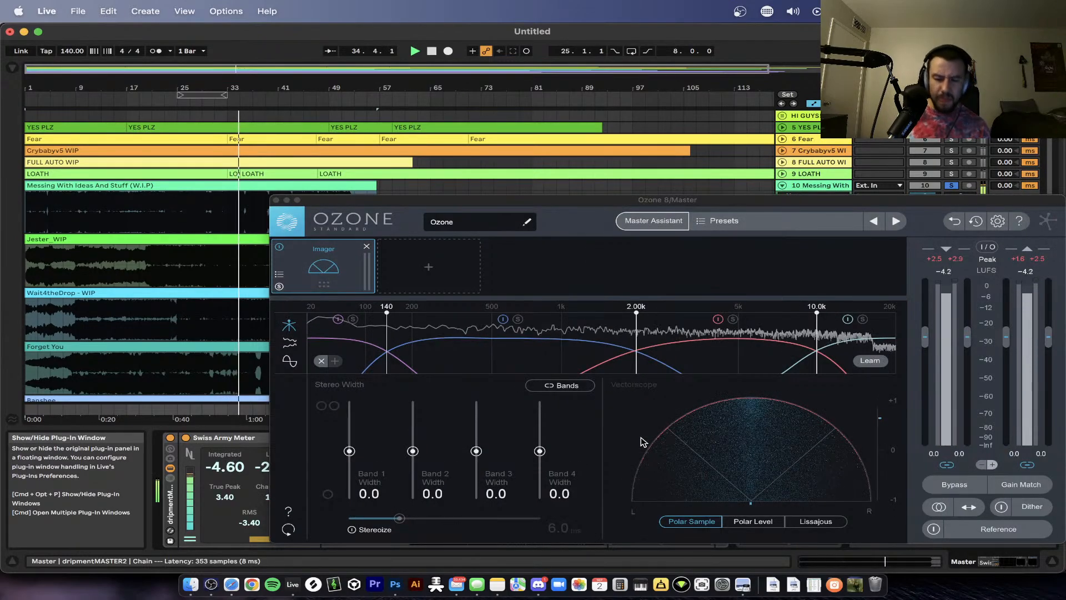
{"action": "left_click_drag", "start_coordinate": [400, 200], "coordinate": [429, 194]}
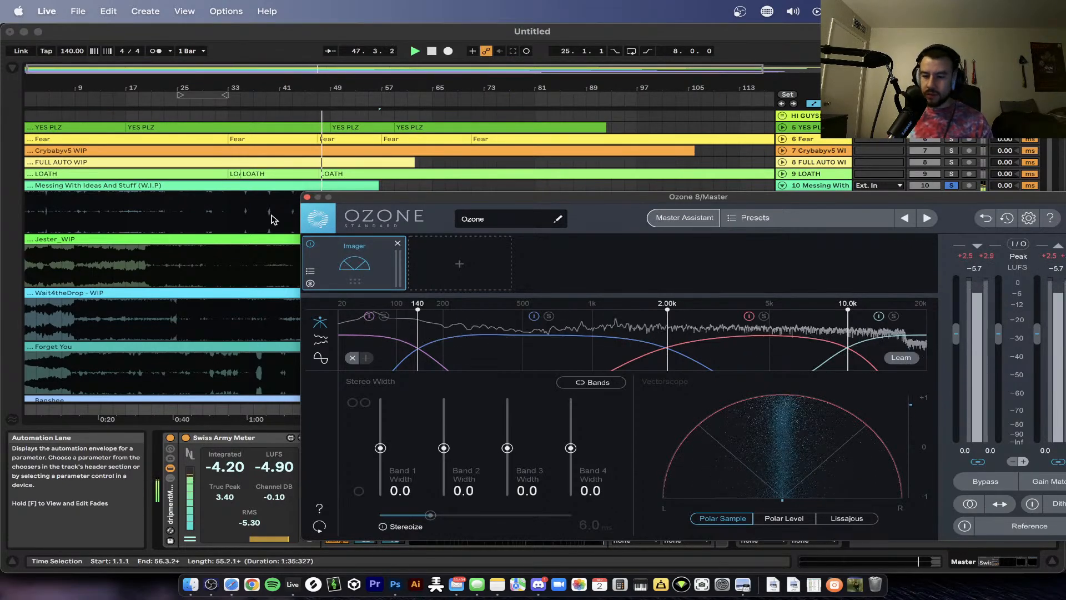
- Stop playback near the end of the Messing With Ideas And Stuff clip, around bar 55
{"action": "scroll", "coordinate": [272, 219], "scroll_direction": "down", "scroll_amount": 3}
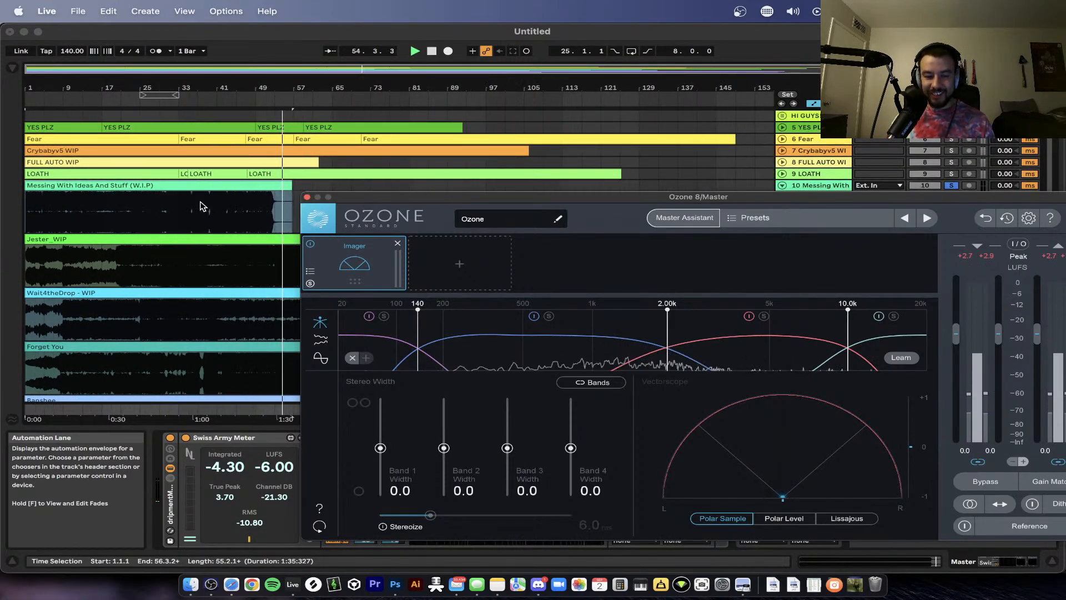
{"action": "key", "text": "space"}
{"action": "scroll", "coordinate": [218, 218], "scroll_direction": "up", "scroll_amount": 5}
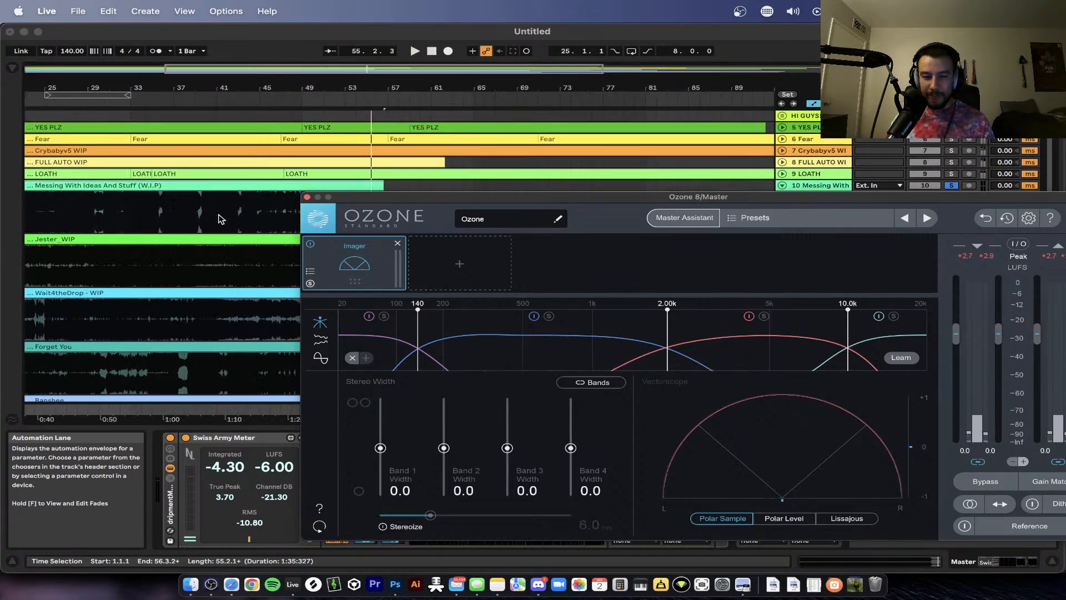
- Play the Messing With Ideas And Stuff track from bar 39
{"action": "scroll", "coordinate": [218, 219], "scroll_direction": "down", "scroll_amount": 4}
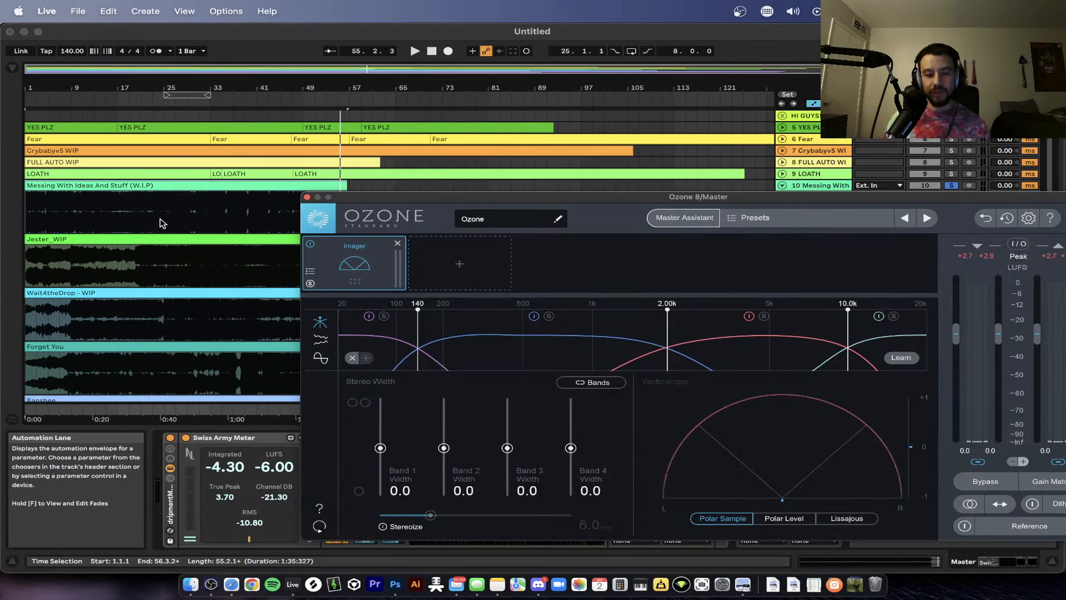
{"action": "scroll", "coordinate": [162, 221], "scroll_direction": "up", "scroll_amount": 3}
{"action": "scroll", "coordinate": [181, 221], "scroll_direction": "right", "scroll_amount": 3}
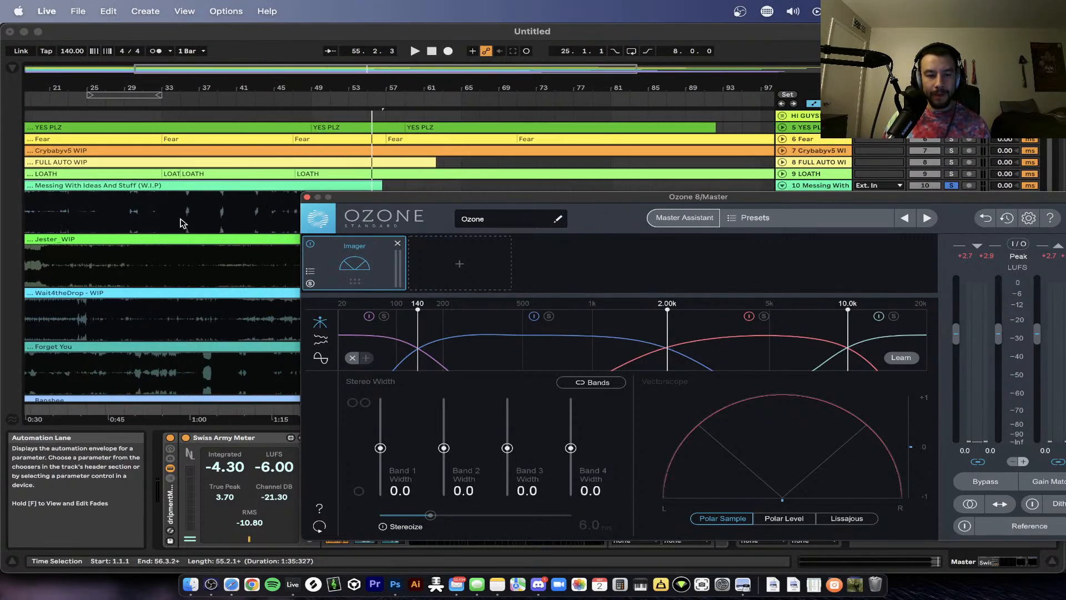
{"action": "scroll", "coordinate": [183, 220], "scroll_direction": "down", "scroll_amount": 1}
{"action": "left_click", "coordinate": [214, 217]}
{"action": "key", "text": "space"}
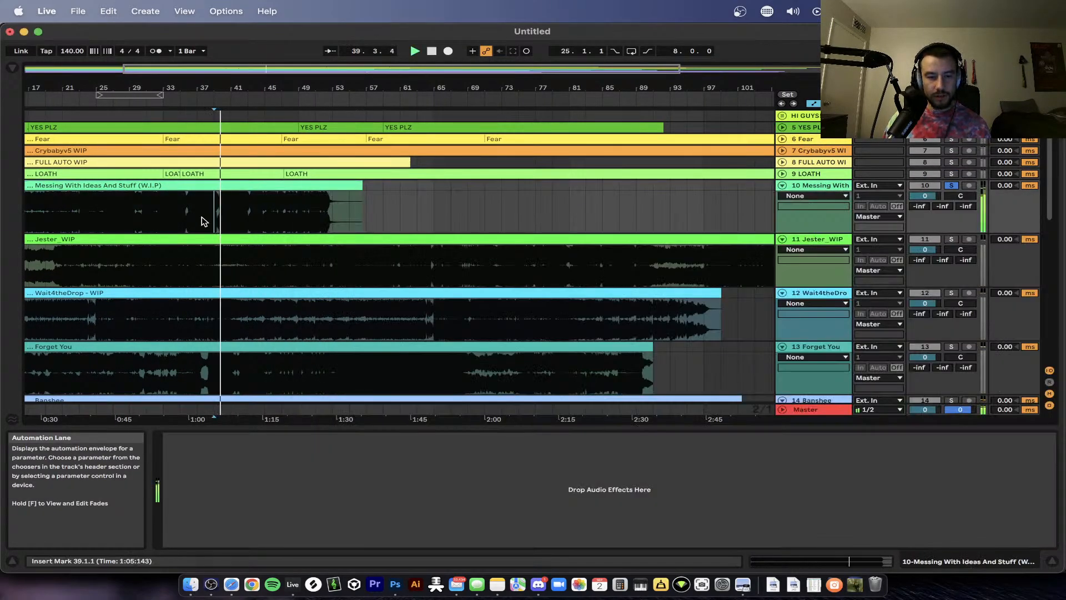
{"action": "scroll", "coordinate": [230, 218], "scroll_direction": "up", "scroll_amount": 3}
{"action": "scroll", "coordinate": [261, 221], "scroll_direction": "left", "scroll_amount": 2}
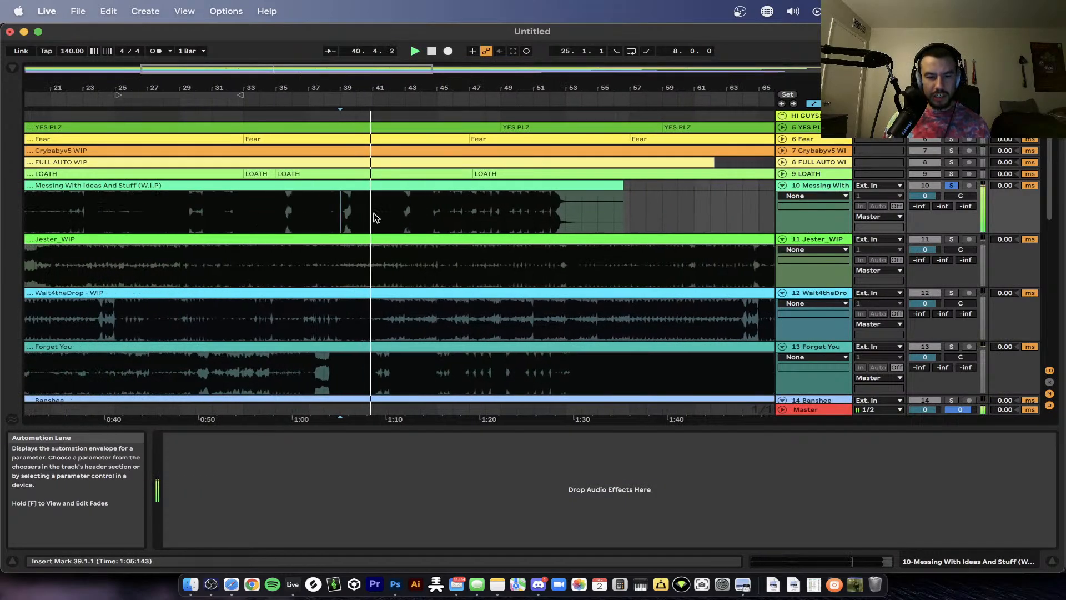
- Replay the Messing With Ideas And Stuff drop from 40.1.1 and from 39.3.1, and stop playback around bar 42
{"action": "left_click", "coordinate": [356, 218]}
{"action": "scroll", "coordinate": [366, 220], "scroll_direction": "up", "scroll_amount": 2}
{"action": "scroll", "coordinate": [366, 219], "scroll_direction": "up", "scroll_amount": 2}
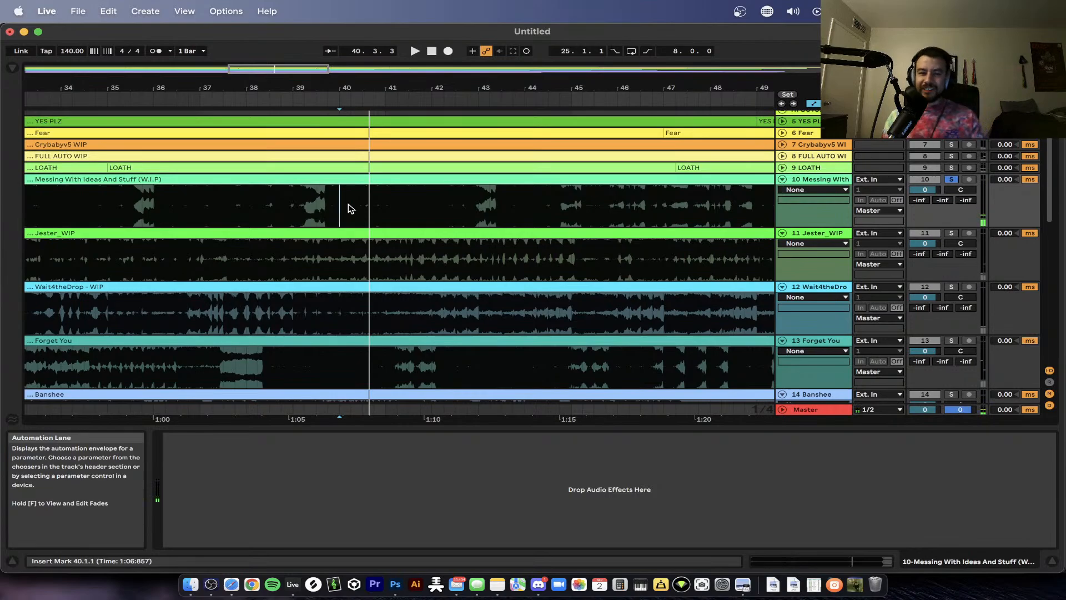
{"action": "scroll", "coordinate": [368, 211], "scroll_direction": "down", "scroll_amount": 2}
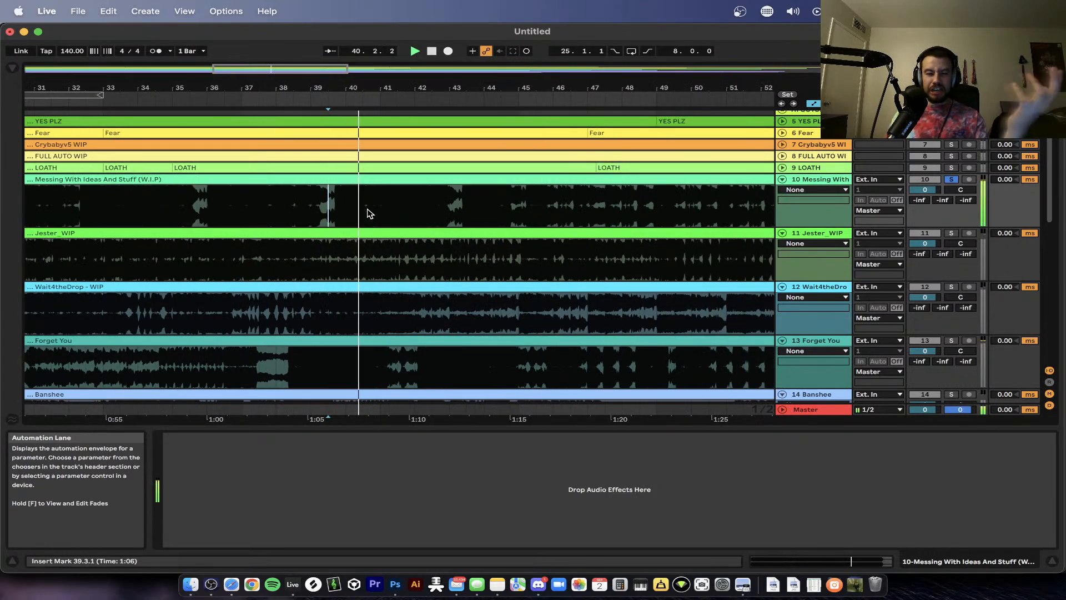
{"action": "scroll", "coordinate": [374, 209], "scroll_direction": "down", "scroll_amount": 2}
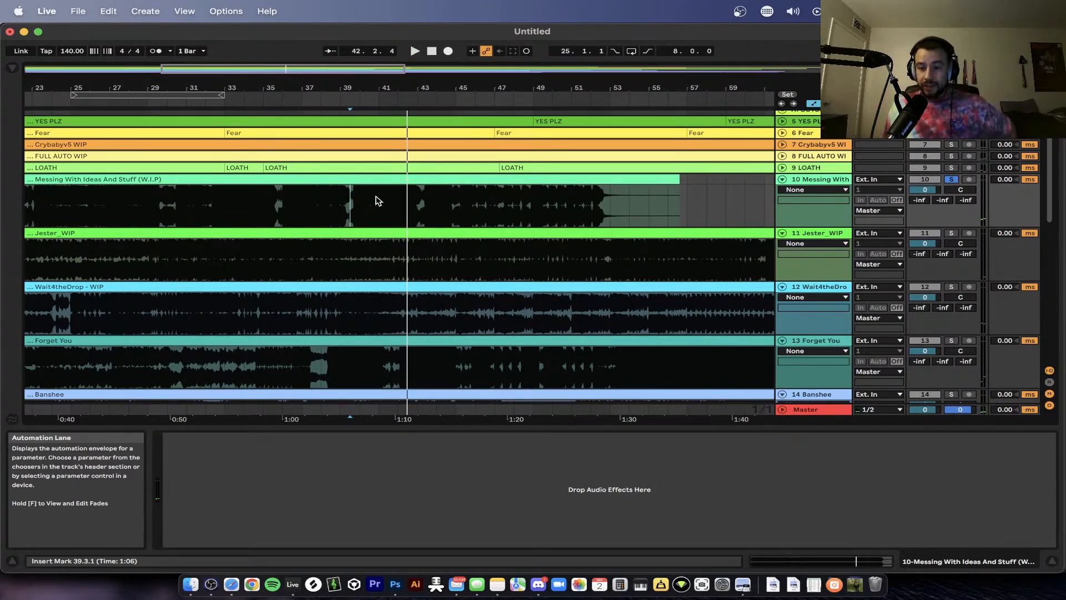
- Show the Master track's devices with the Ozone 8 window raised, and play from 39.3.1 to check loudness and stereo image
{"action": "left_click", "coordinate": [815, 409]}
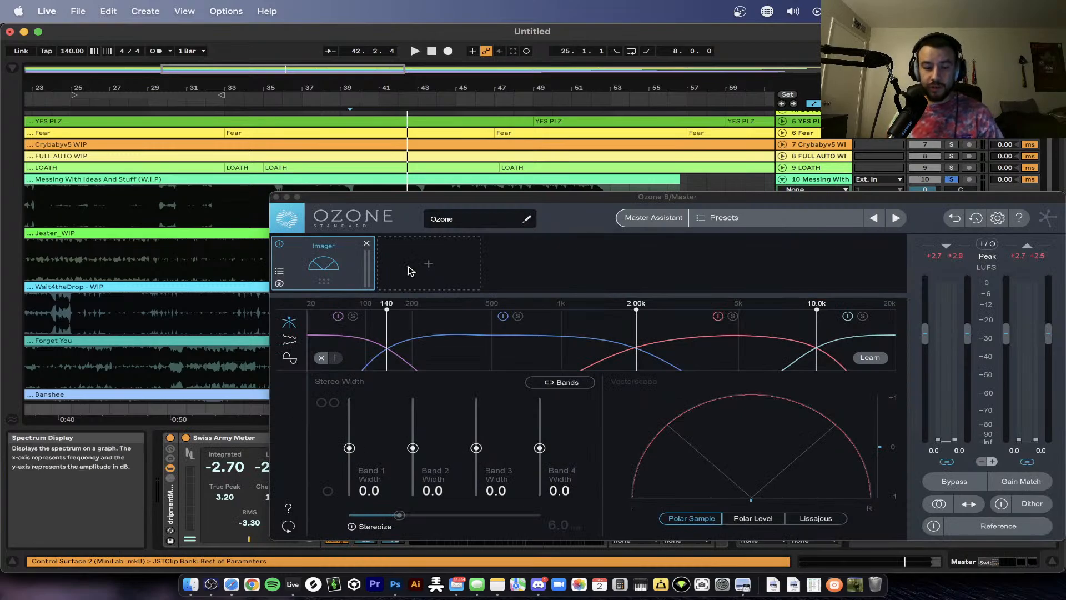
{"action": "left_click_drag", "start_coordinate": [388, 197], "coordinate": [349, 158]}
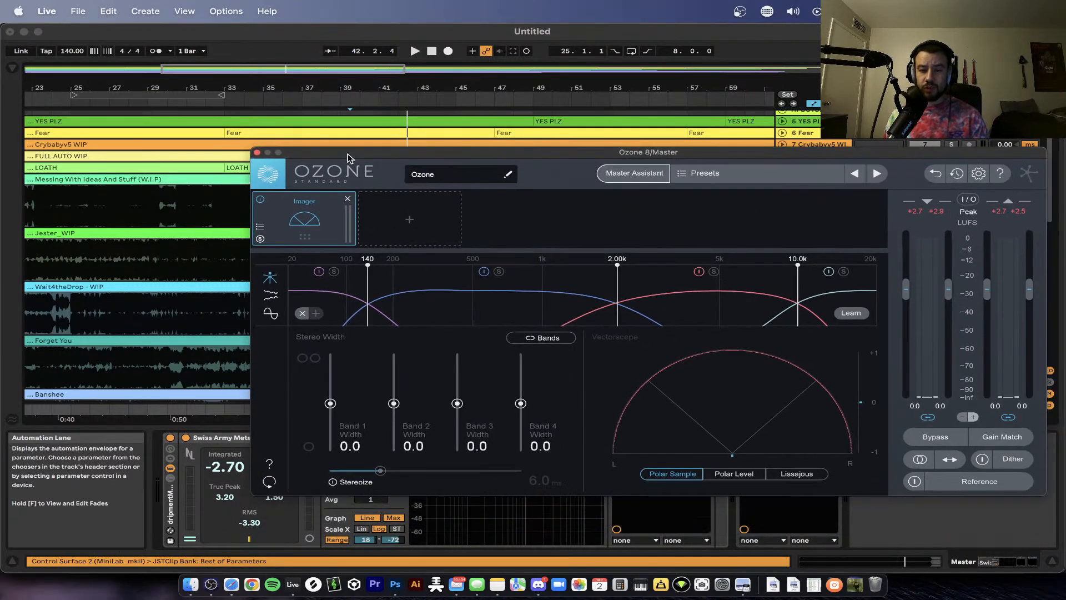
{"action": "key", "text": "space"}
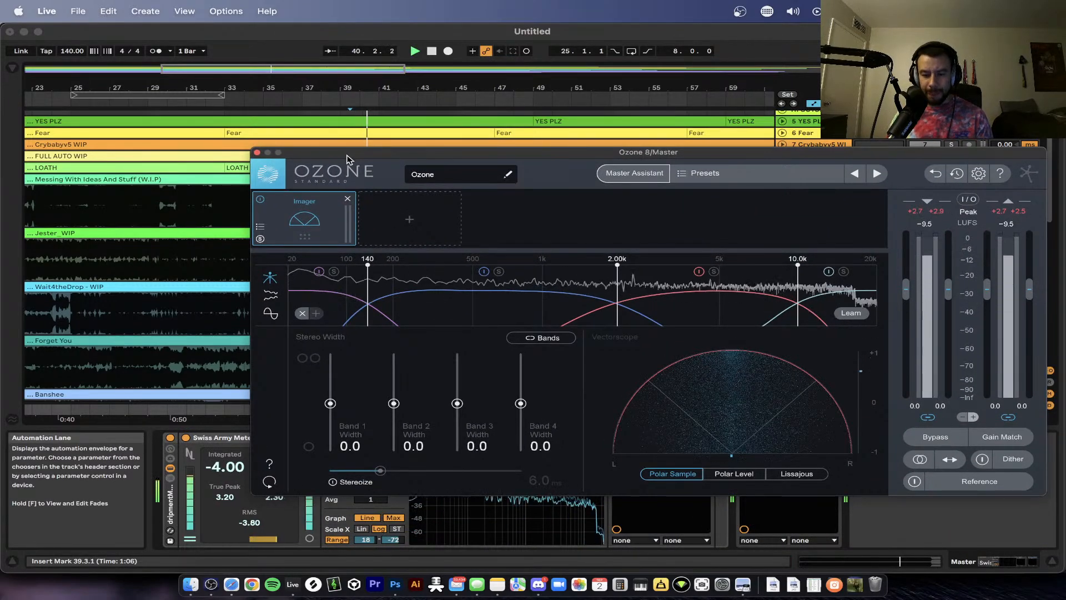
{"action": "key", "text": "space"}
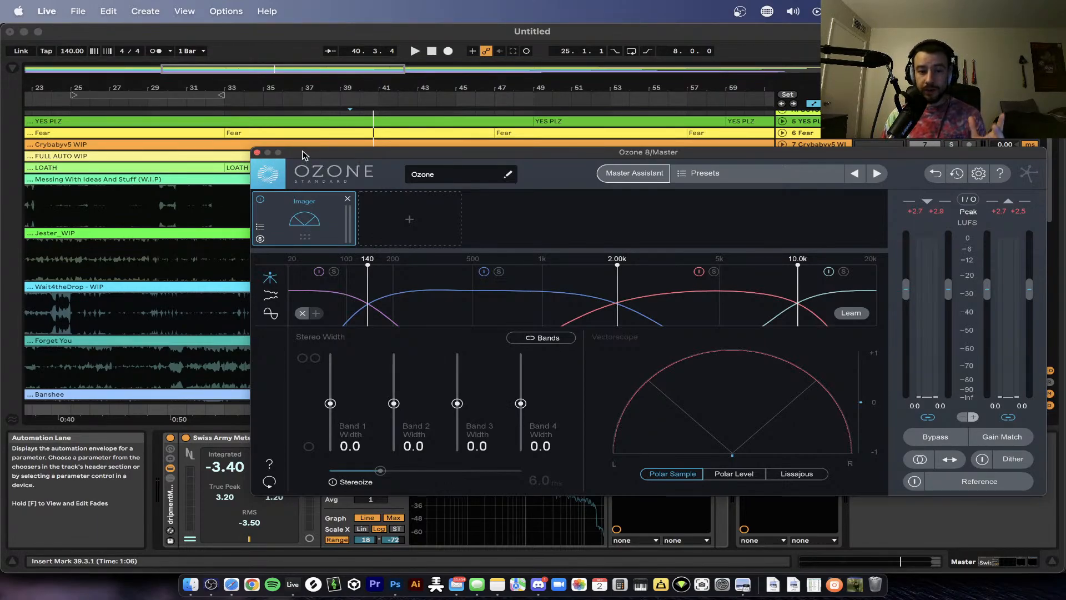
- Move the Ozone 8 window below the Messing With Ideas And Stuff waveform and replay the passage from 39.3.1 up close
{"action": "left_click_drag", "start_coordinate": [304, 156], "coordinate": [339, 256]}
{"action": "scroll", "coordinate": [350, 214], "scroll_direction": "down", "scroll_amount": 3}
{"action": "scroll", "coordinate": [350, 214], "scroll_direction": "left", "scroll_amount": 3}
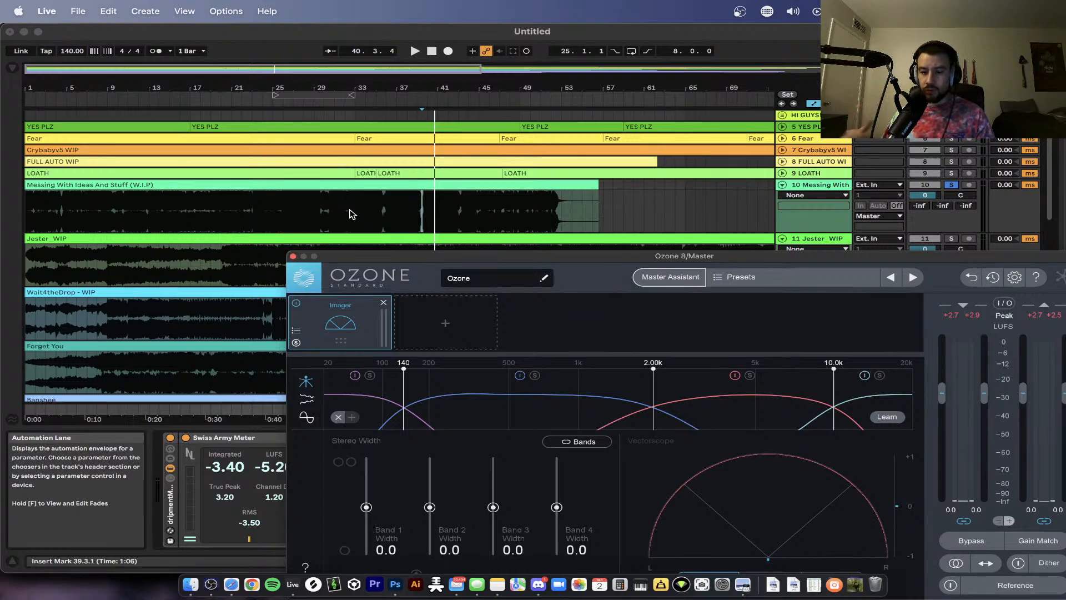
{"action": "scroll", "coordinate": [357, 215], "scroll_direction": "up", "scroll_amount": 5}
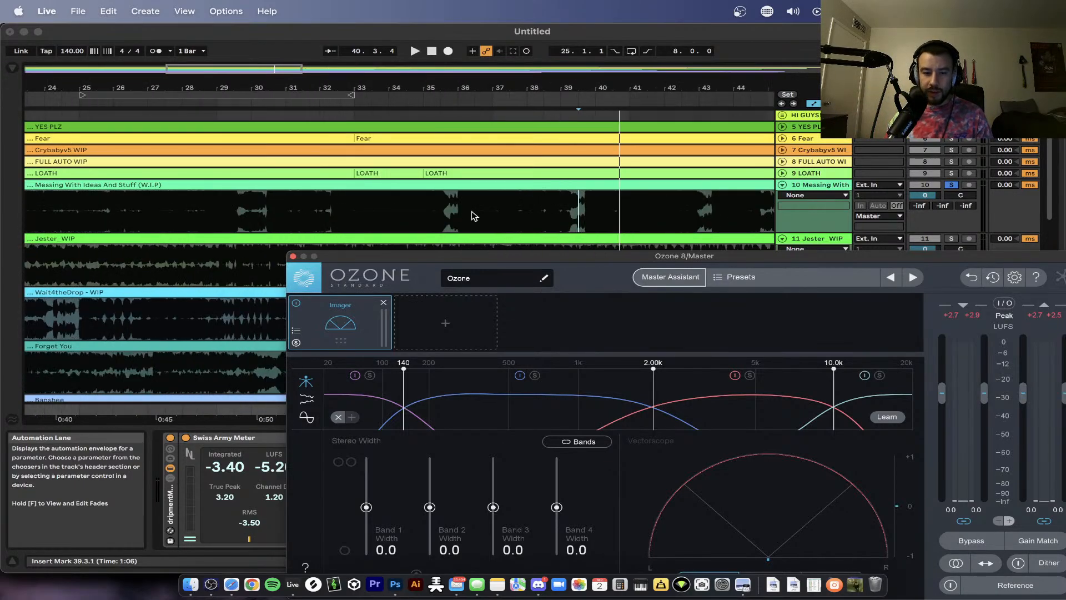
{"action": "key", "text": "space"}
{"action": "scroll", "coordinate": [607, 226], "scroll_direction": "up", "scroll_amount": 3}
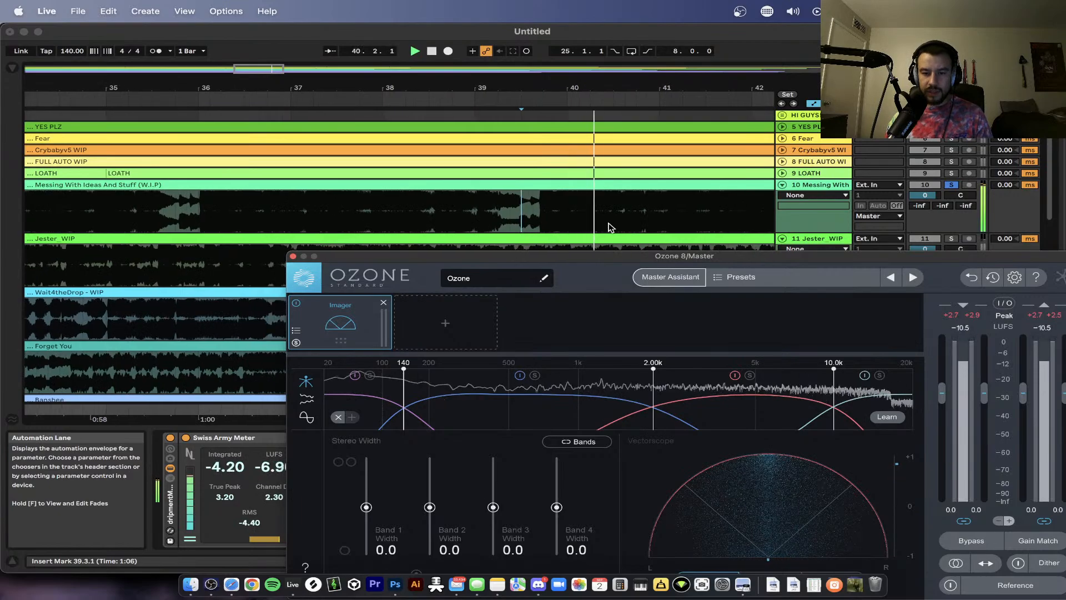
{"action": "key", "text": "space"}
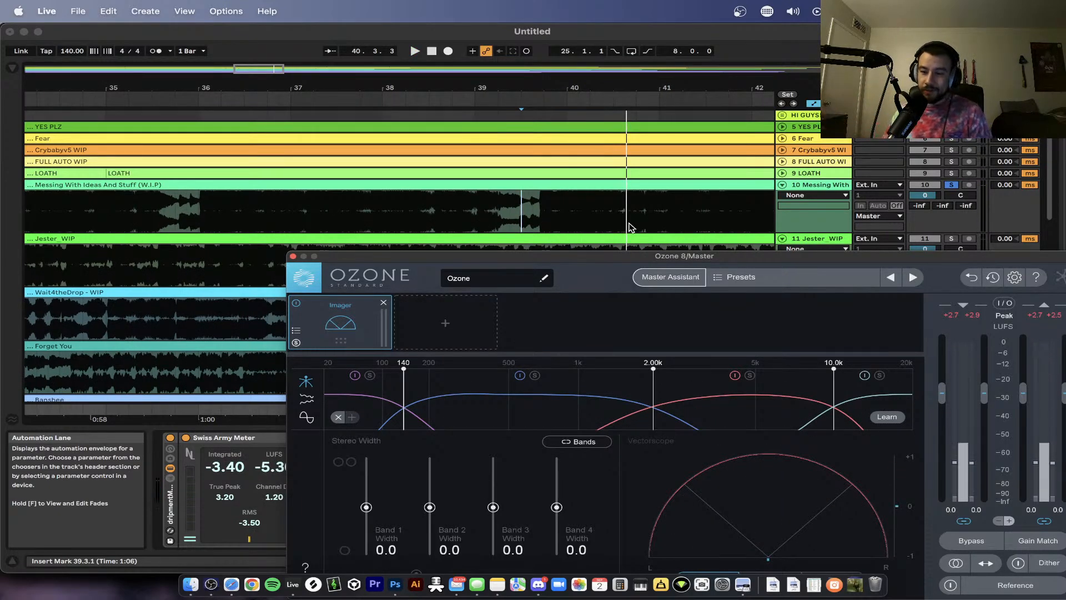
- Select 39.3.1 to 43.2.1 on the Messing With Ideas And Stuff track and examine the waveform between the two fills
{"action": "scroll", "coordinate": [633, 224], "scroll_direction": "down", "scroll_amount": 3}
{"action": "scroll", "coordinate": [643, 222], "scroll_direction": "right", "scroll_amount": 2}
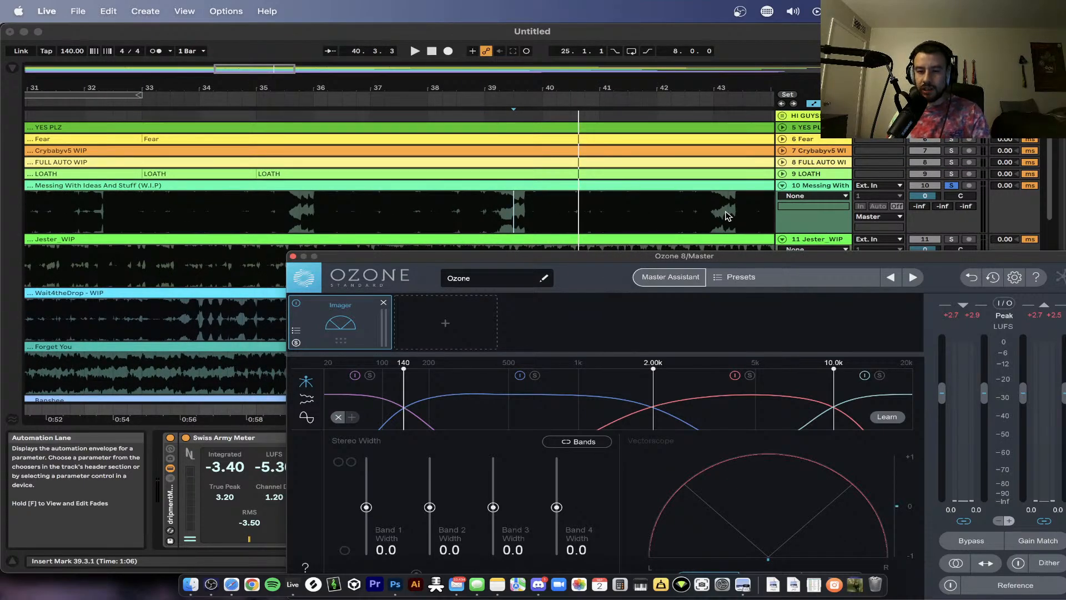
{"action": "left_click_drag", "start_coordinate": [728, 216], "coordinate": [508, 210]}
{"action": "scroll", "coordinate": [507, 209], "scroll_direction": "up", "scroll_amount": 2}
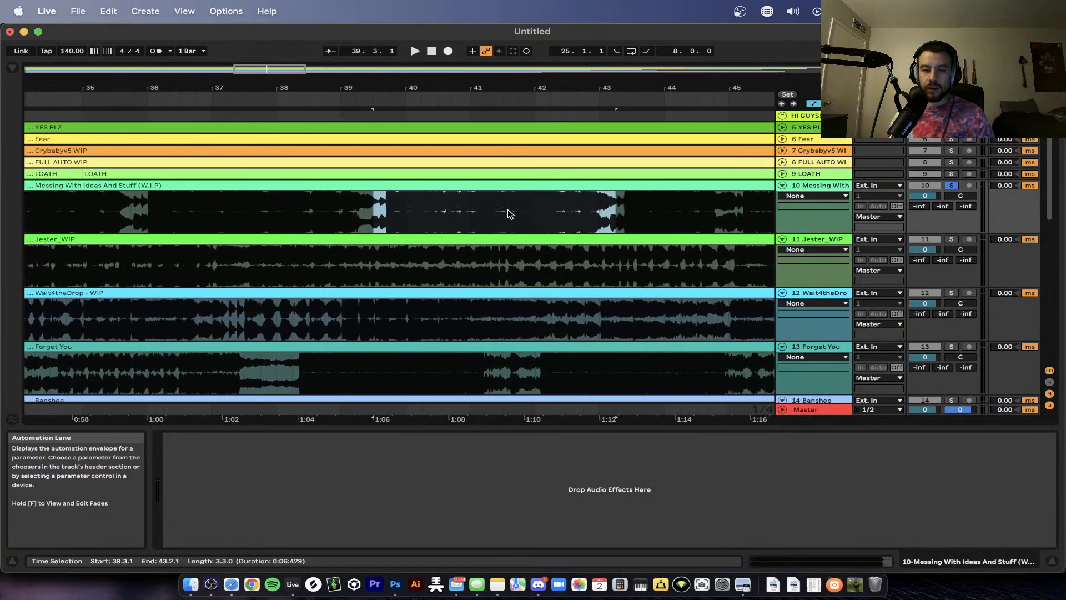
{"action": "scroll", "coordinate": [510, 214], "scroll_direction": "down", "scroll_amount": 3}
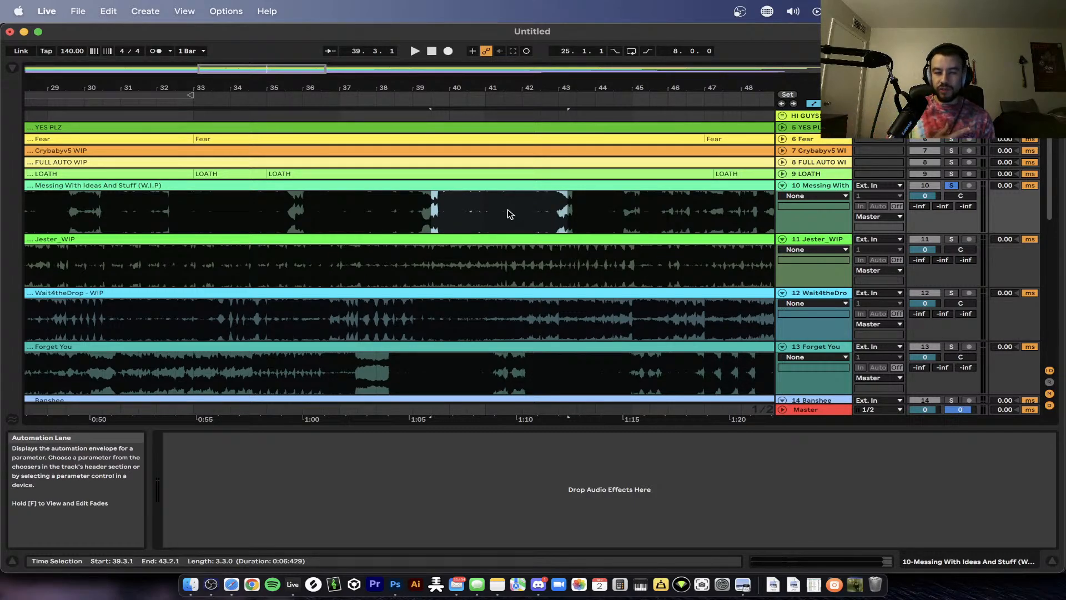
{"action": "scroll", "coordinate": [510, 213], "scroll_direction": "up", "scroll_amount": 5}
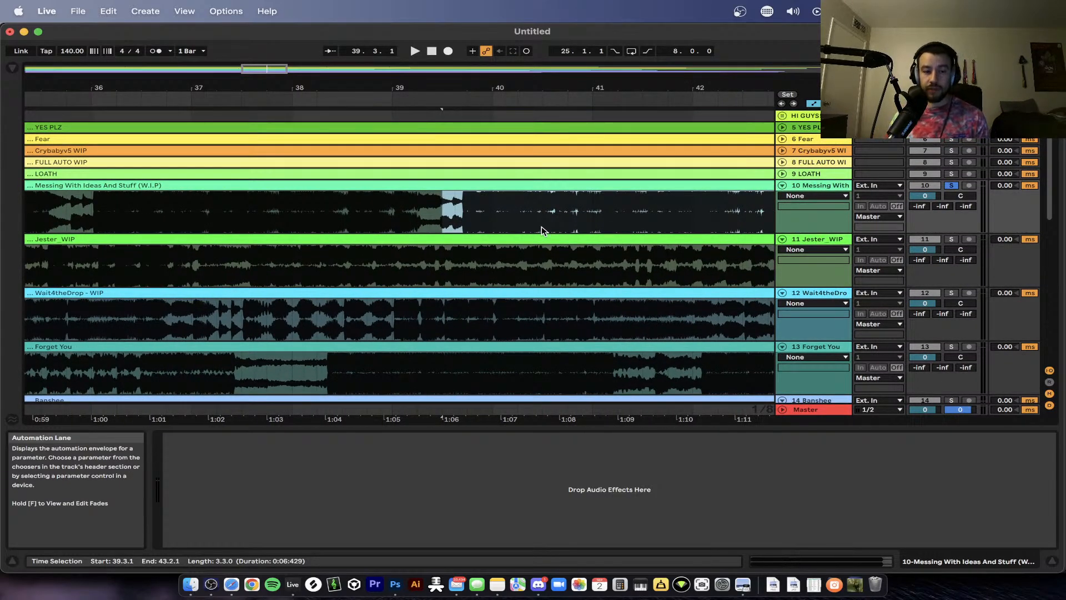
- Select 35.3.1 to 40.1.1 on the Messing With Ideas And Stuff track to compare the two fills in that range
{"action": "scroll", "coordinate": [541, 231], "scroll_direction": "down", "scroll_amount": 4}
{"action": "left_click", "coordinate": [514, 226]}
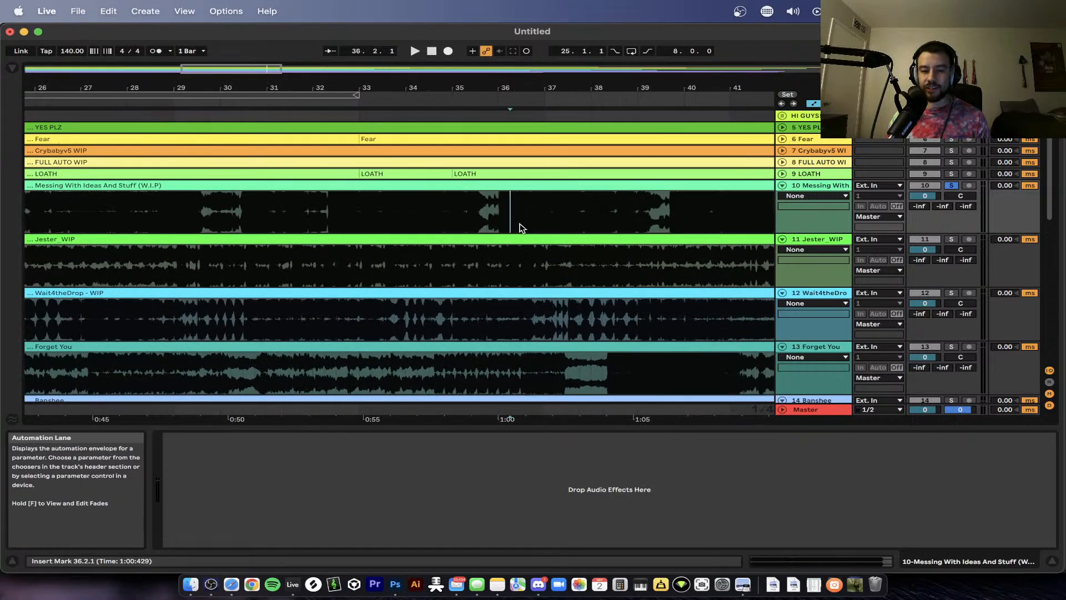
{"action": "left_click_drag", "start_coordinate": [559, 222], "coordinate": [689, 219]}
{"action": "scroll", "coordinate": [689, 220], "scroll_direction": "down", "scroll_amount": 3}
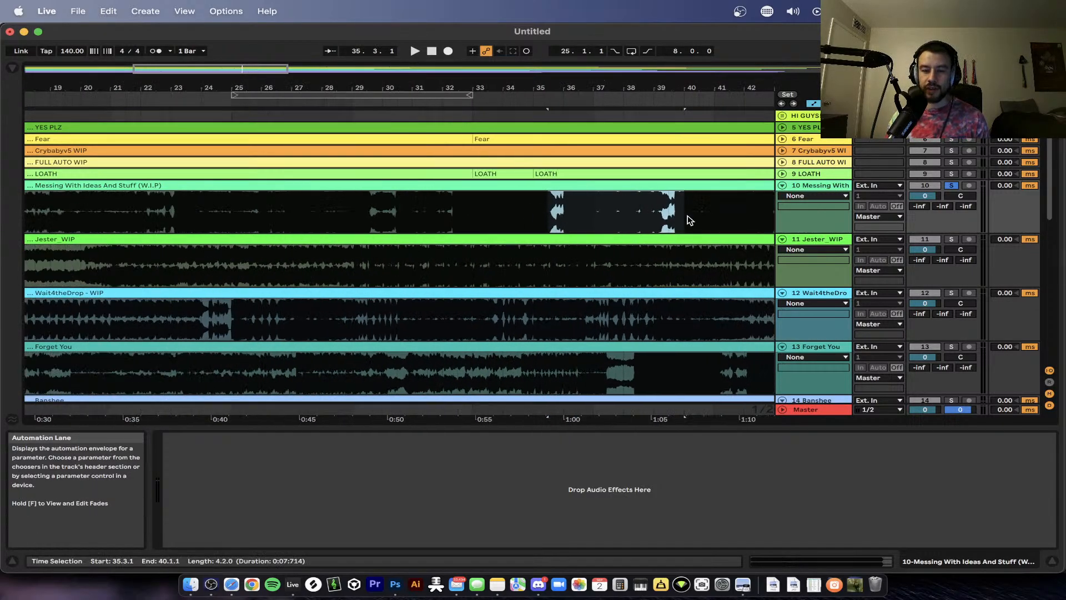
{"action": "scroll", "coordinate": [556, 197], "scroll_direction": "up", "scroll_amount": 3}
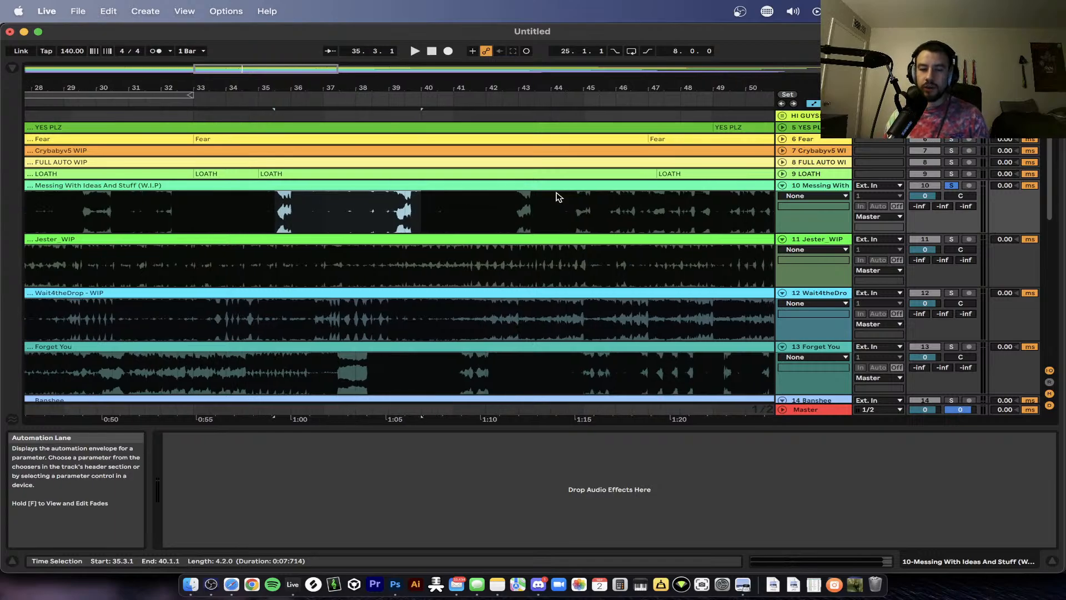
- Inspect the track's intro waveform and select 16.1.1 to 22.3.1, the stretch leading up to the drop
{"action": "scroll", "coordinate": [556, 197], "scroll_direction": "left", "scroll_amount": 8}
{"action": "scroll", "coordinate": [452, 204], "scroll_direction": "left", "scroll_amount": 10}
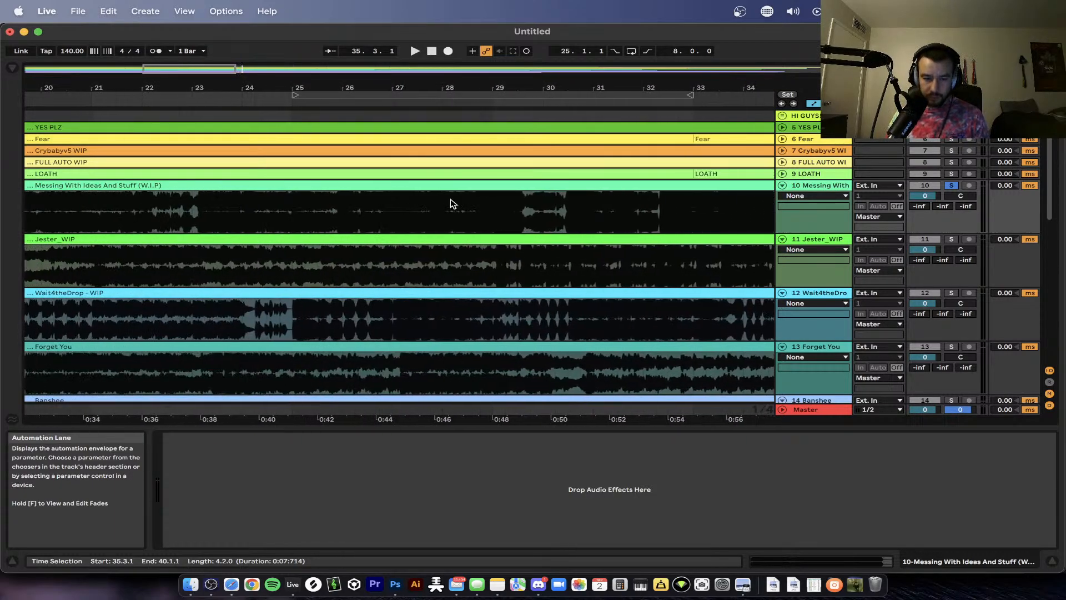
{"action": "scroll", "coordinate": [351, 218], "scroll_direction": "down", "scroll_amount": 2}
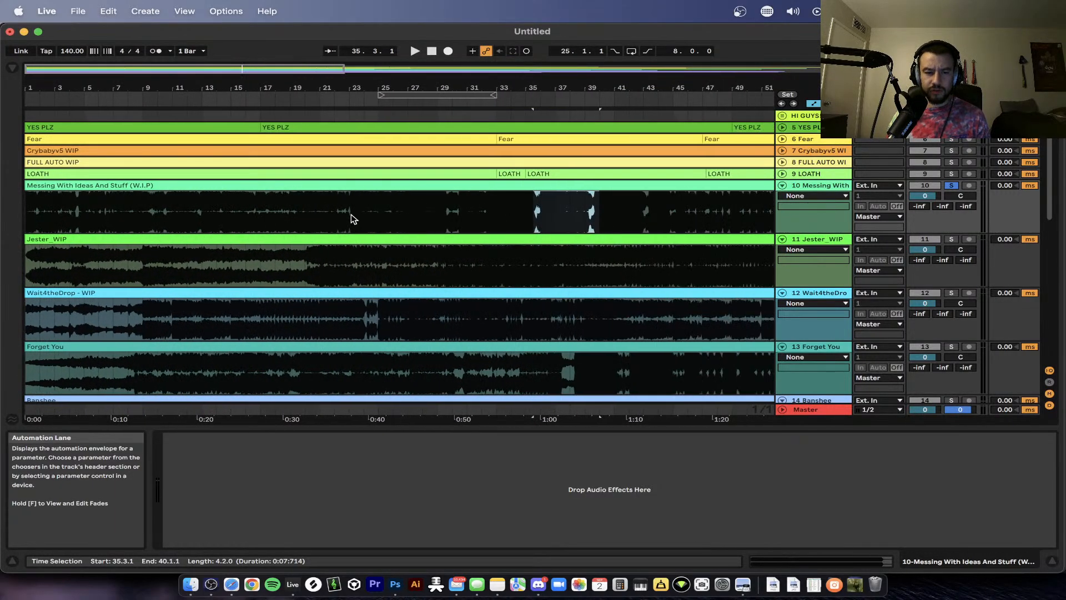
{"action": "scroll", "coordinate": [247, 214], "scroll_direction": "up", "scroll_amount": 2}
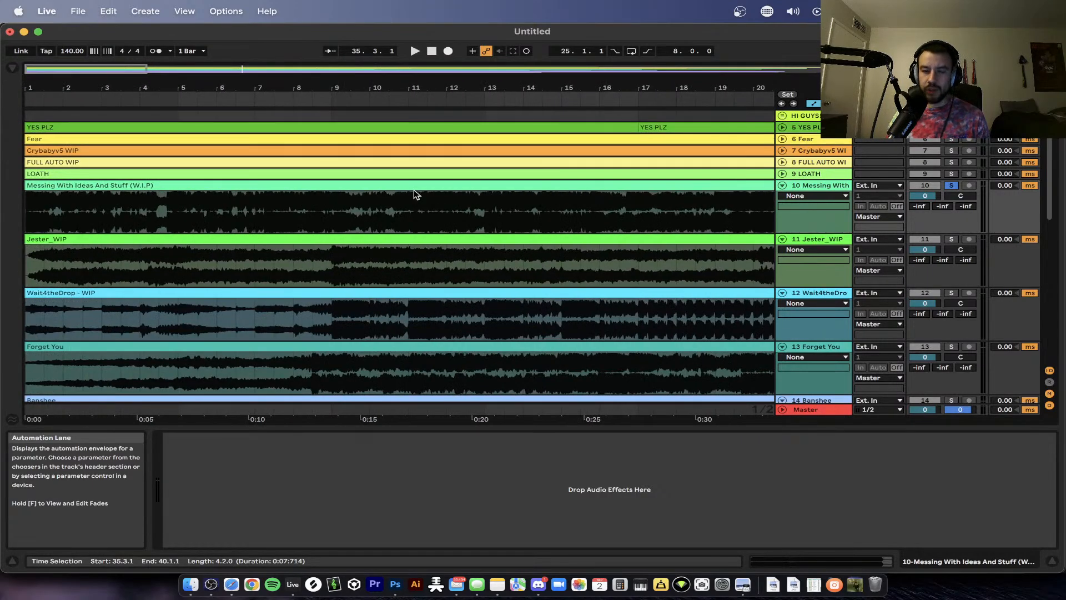
{"action": "scroll", "coordinate": [414, 191], "scroll_direction": "down", "scroll_amount": 3}
{"action": "left_click_drag", "start_coordinate": [363, 211], "coordinate": [507, 210]}
{"action": "scroll", "coordinate": [507, 210], "scroll_direction": "right", "scroll_amount": 5}
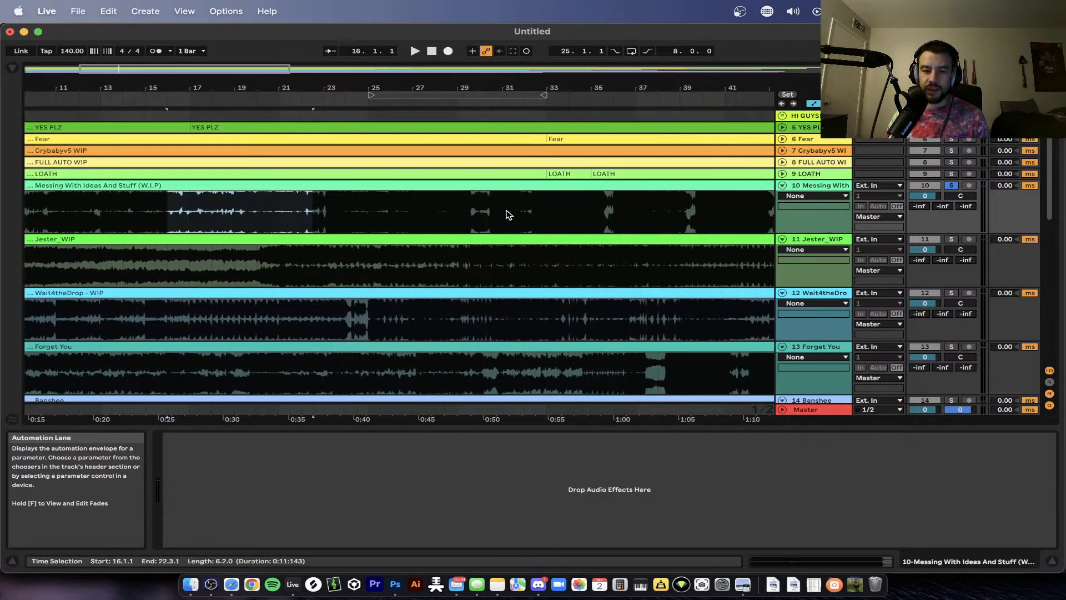
- Play the track from just before bar 23, skipping ahead to around bar 28 and to 30.1.1
{"action": "scroll", "coordinate": [506, 214], "scroll_direction": "right", "scroll_amount": 1}
{"action": "left_click", "coordinate": [295, 214]}
{"action": "key", "text": "space"}
{"action": "left_click", "coordinate": [407, 217]}
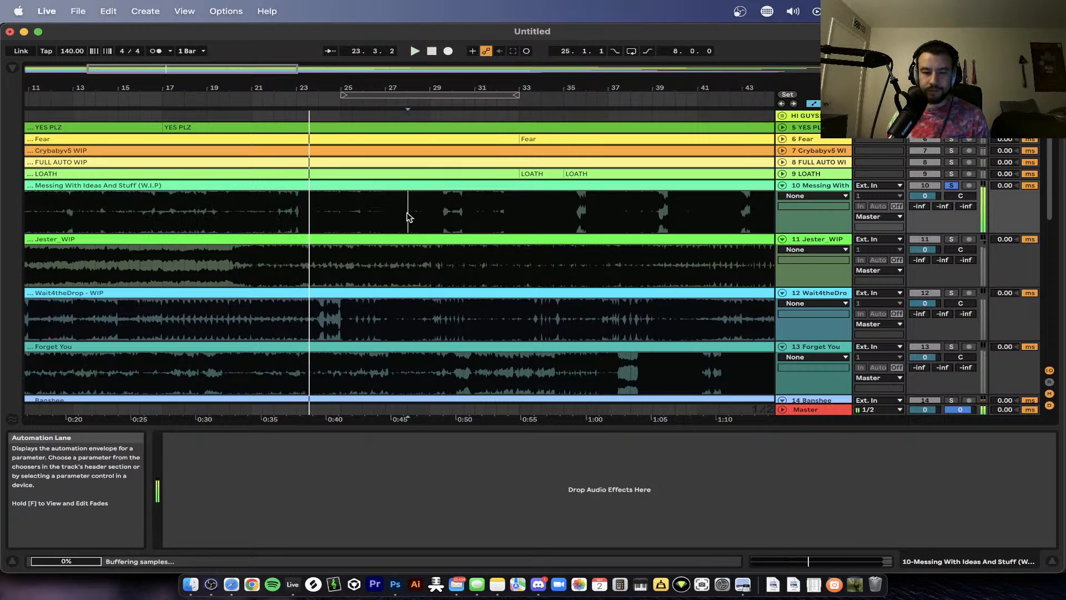
{"action": "scroll", "coordinate": [408, 216], "scroll_direction": "right", "scroll_amount": 2}
{"action": "left_click", "coordinate": [389, 211]}
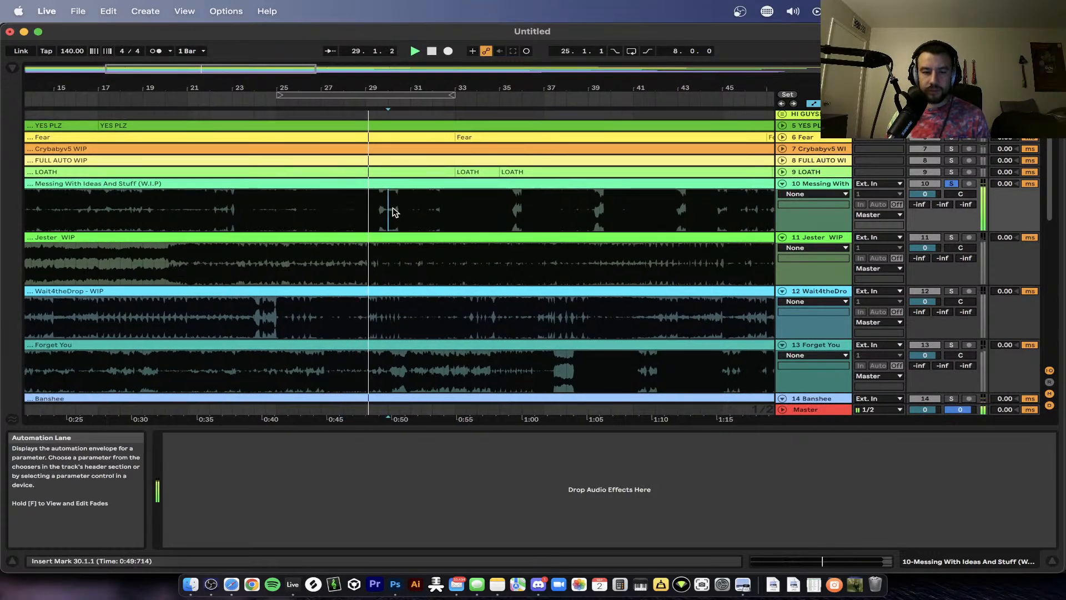
{"action": "scroll", "coordinate": [392, 209], "scroll_direction": "right", "scroll_amount": 3}
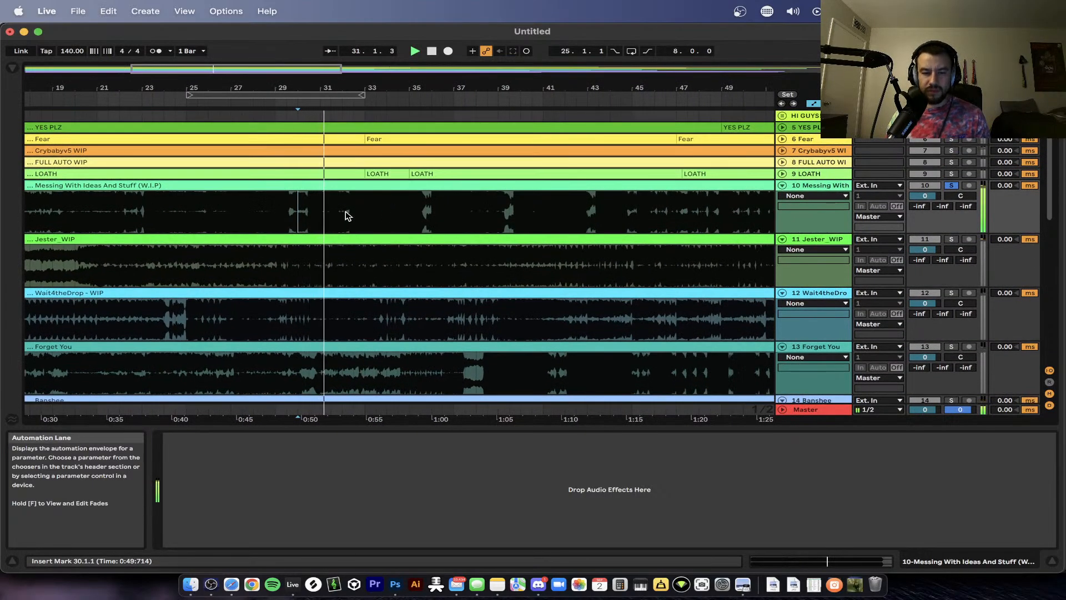
{"action": "scroll", "coordinate": [345, 216], "scroll_direction": "up", "scroll_amount": 3}
{"action": "scroll", "coordinate": [345, 216], "scroll_direction": "right", "scroll_amount": 2}
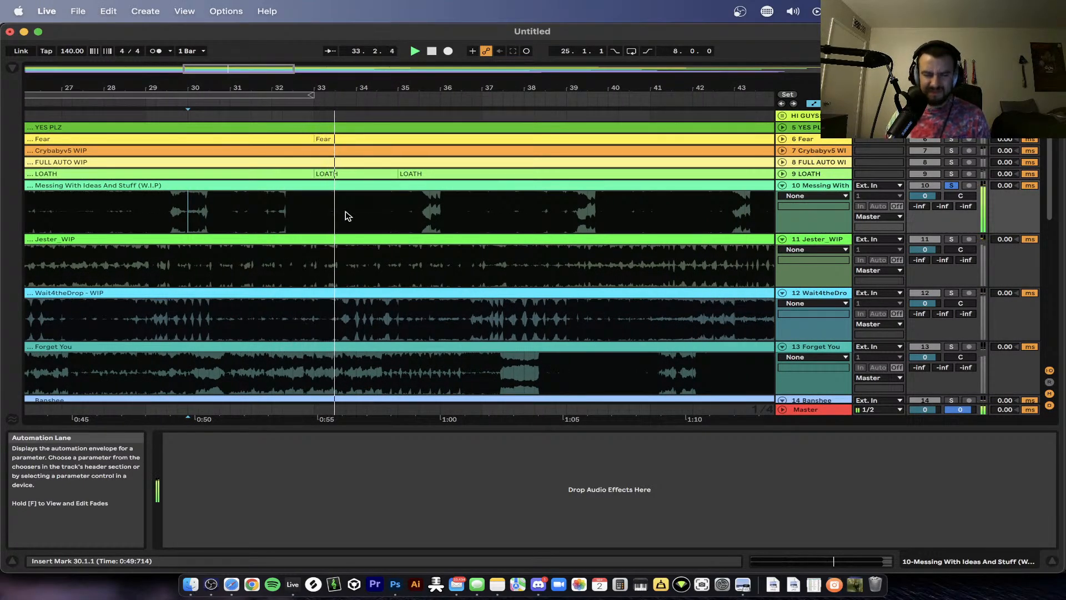
- Play the Messing With Ideas And Stuff track from 32.2.1 and again from 33.3.1
{"action": "left_click", "coordinate": [283, 208]}
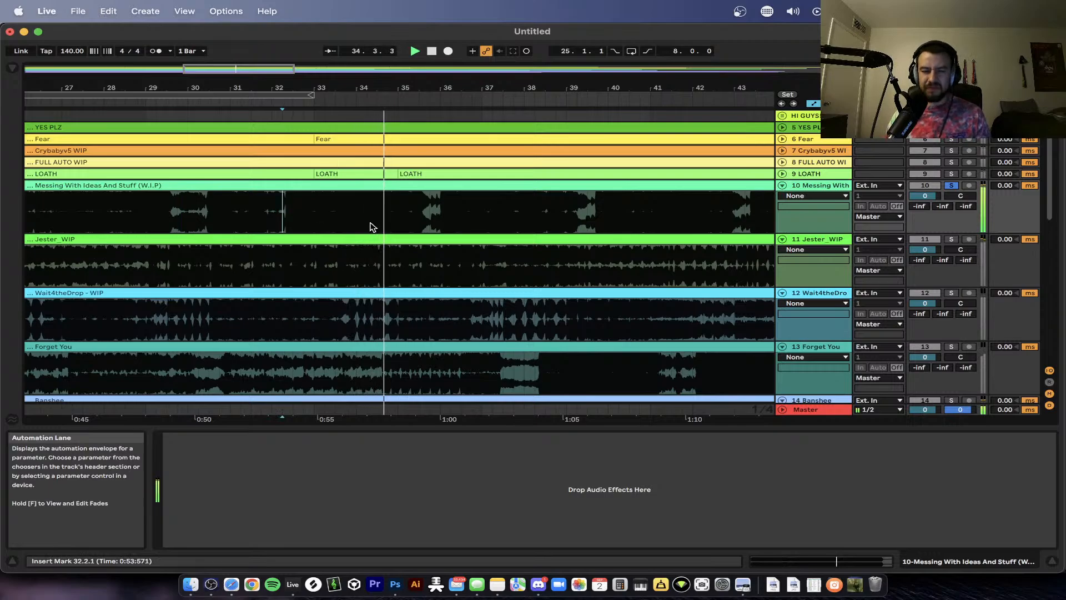
{"action": "scroll", "coordinate": [365, 215], "scroll_direction": "up", "scroll_amount": 3}
{"action": "left_click", "coordinate": [320, 218]}
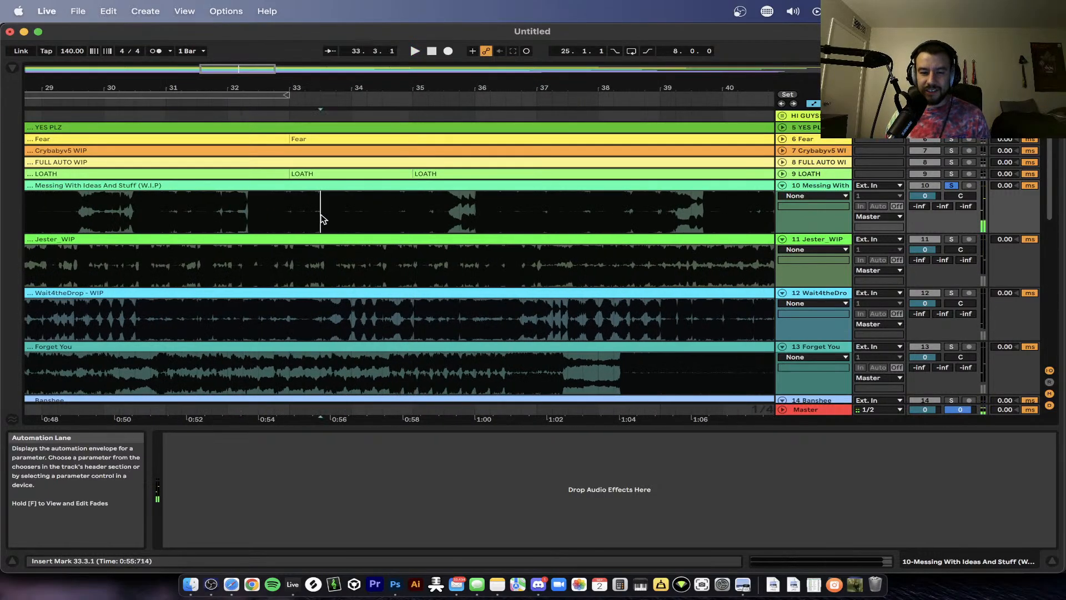
{"action": "key", "text": "space"}
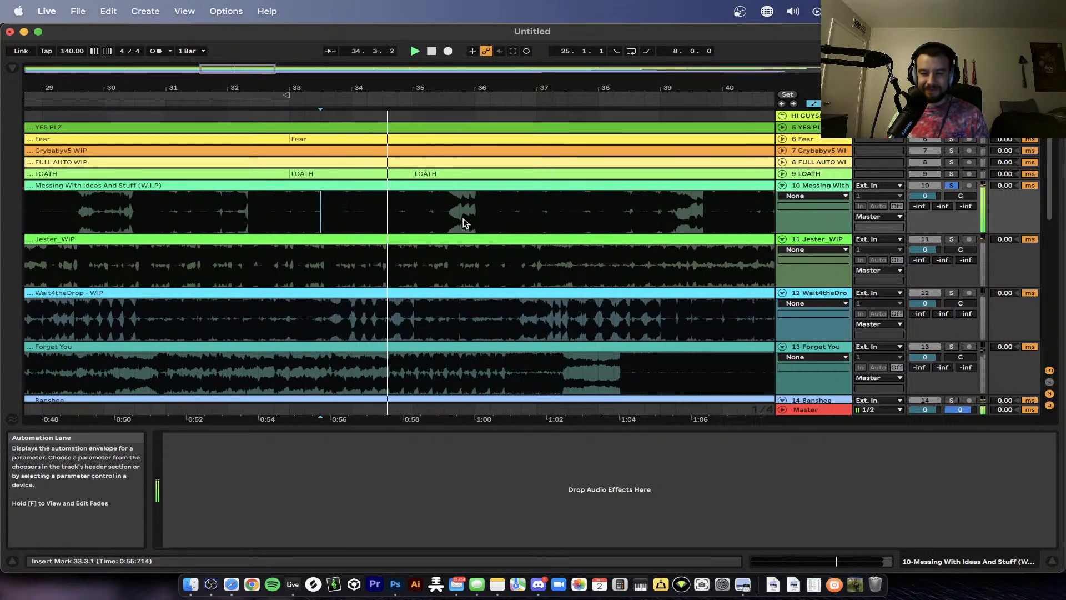
- Stop playback and select 33.3.1 to 35.1.1 on the Messing With Ideas And Stuff track
{"action": "scroll", "coordinate": [463, 218], "scroll_direction": "down", "scroll_amount": 3}
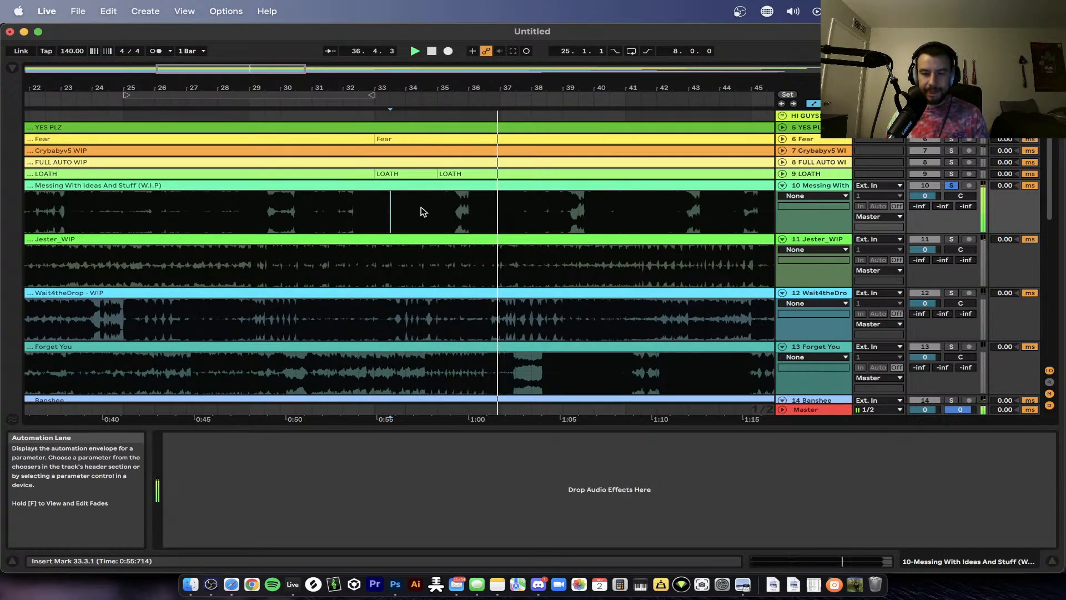
{"action": "key", "text": "space"}
{"action": "left_click_drag", "start_coordinate": [437, 216], "coordinate": [392, 210]}
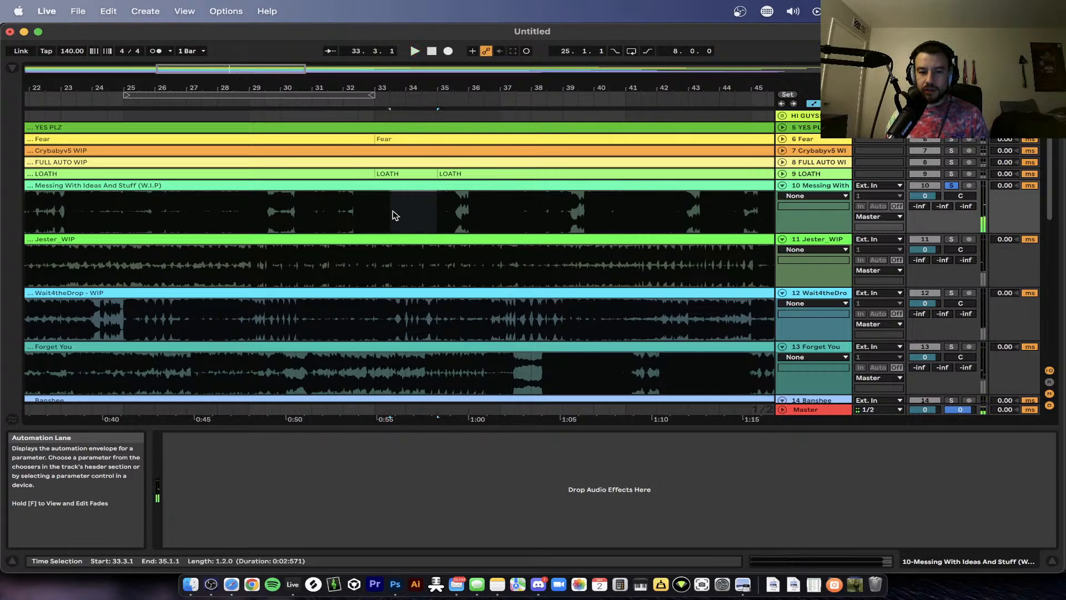
- Select 33.4.1 to 34.3.1 on the Messing With Ideas And Stuff track and inspect the waveform closely
{"action": "scroll", "coordinate": [392, 210], "scroll_direction": "up", "scroll_amount": 3}
{"action": "left_click_drag", "start_coordinate": [475, 207], "coordinate": [402, 208]}
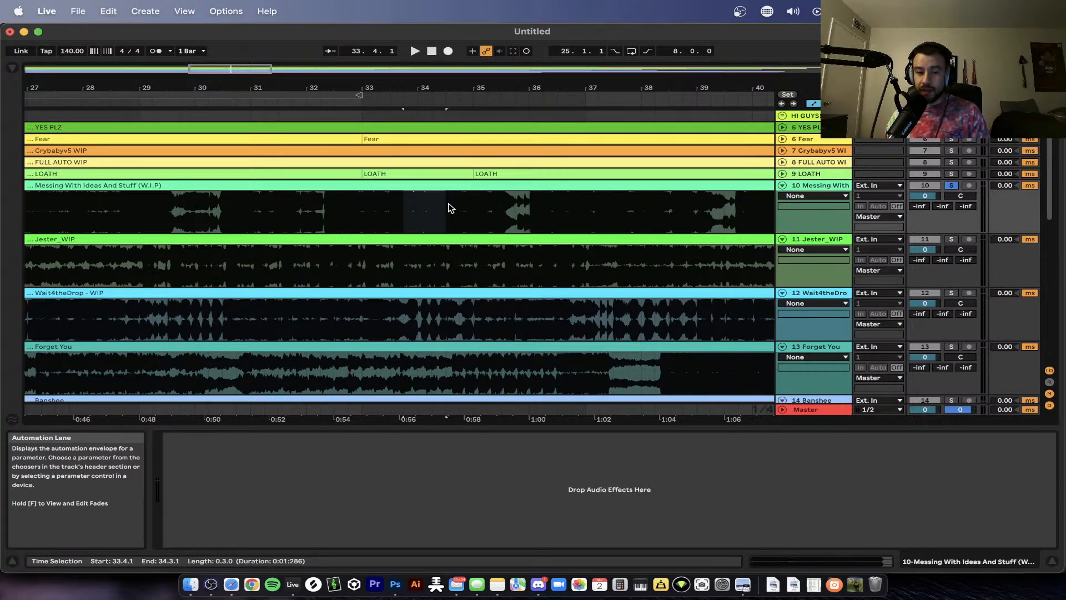
{"action": "scroll", "coordinate": [352, 212], "scroll_direction": "up", "scroll_amount": 2}
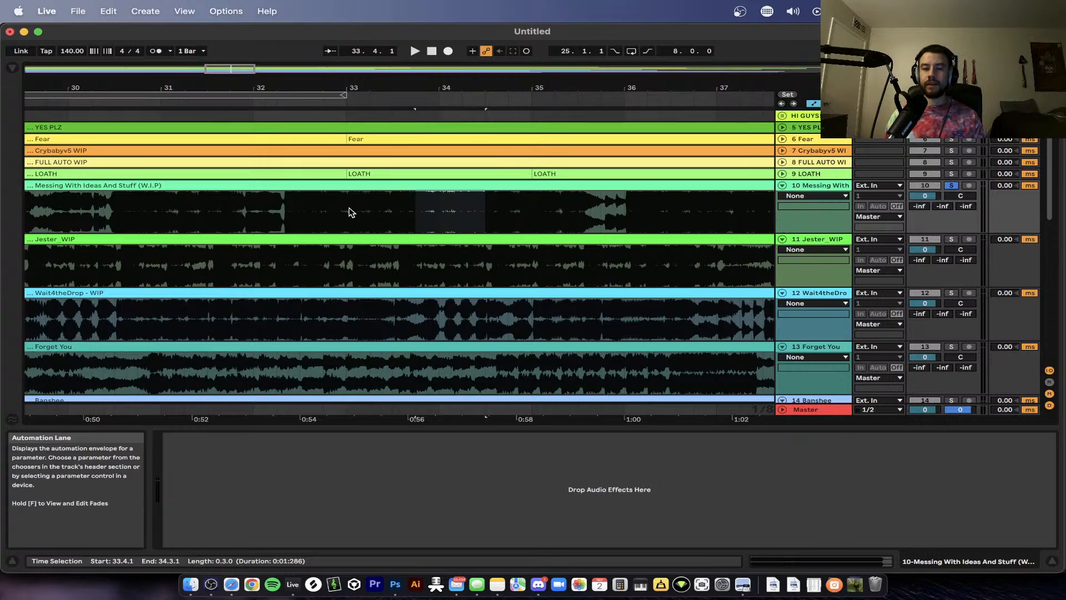
- Place the insert marker at 48.1.1 on the Messing With Ideas And Stuff track and review its overall arrangement
{"action": "scroll", "coordinate": [351, 212], "scroll_direction": "down", "scroll_amount": 6}
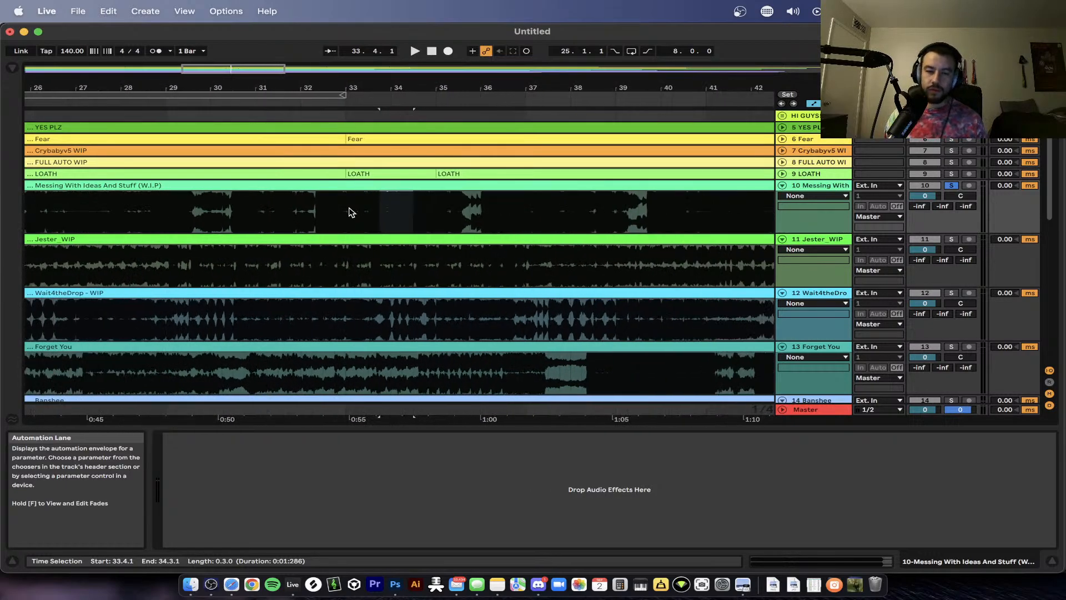
{"action": "scroll", "coordinate": [350, 212], "scroll_direction": "down", "scroll_amount": 1}
{"action": "left_click", "coordinate": [547, 212]}
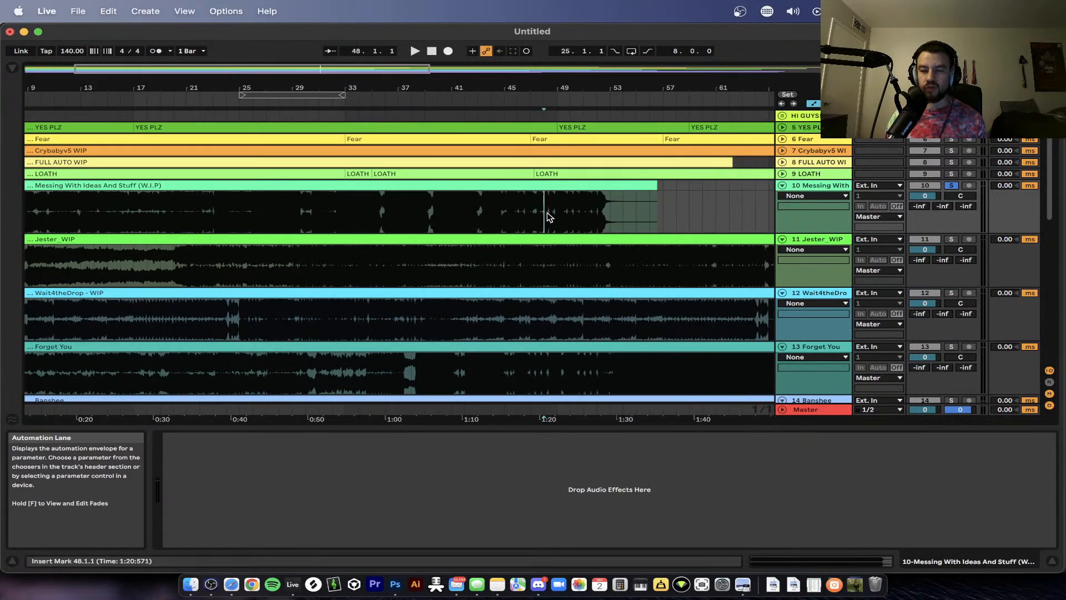
{"action": "scroll", "coordinate": [547, 212], "scroll_direction": "up", "scroll_amount": 5}
{"action": "scroll", "coordinate": [547, 212], "scroll_direction": "left", "scroll_amount": 5}
{"action": "scroll", "coordinate": [547, 213], "scroll_direction": "down", "scroll_amount": 4}
{"action": "scroll", "coordinate": [547, 213], "scroll_direction": "up", "scroll_amount": 1}
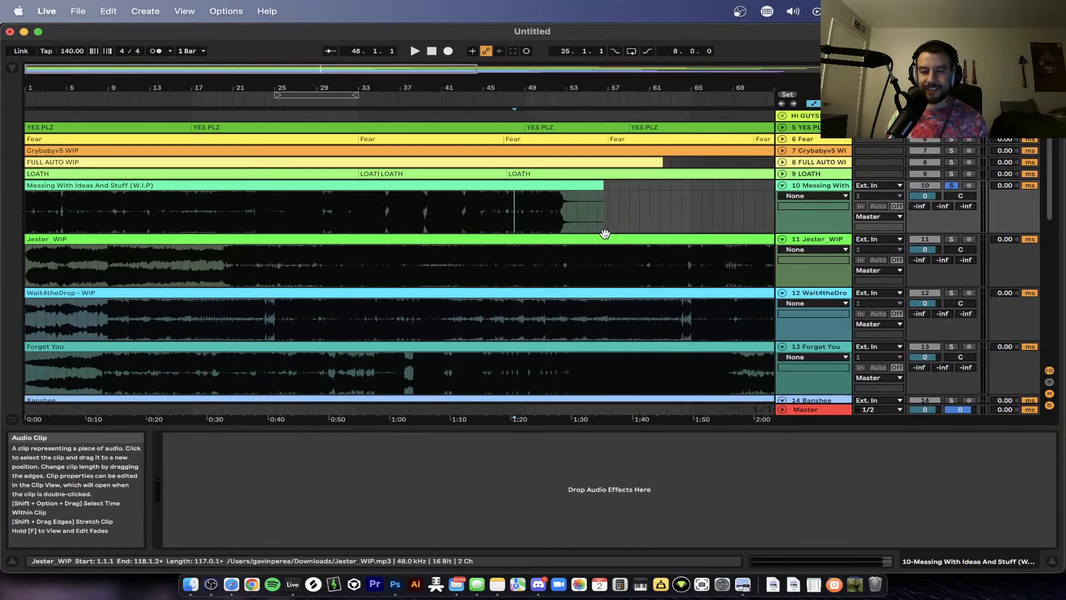
{"action": "scroll", "coordinate": [457, 217], "scroll_direction": "up", "scroll_amount": 4}
{"action": "scroll", "coordinate": [455, 216], "scroll_direction": "down", "scroll_amount": 3}
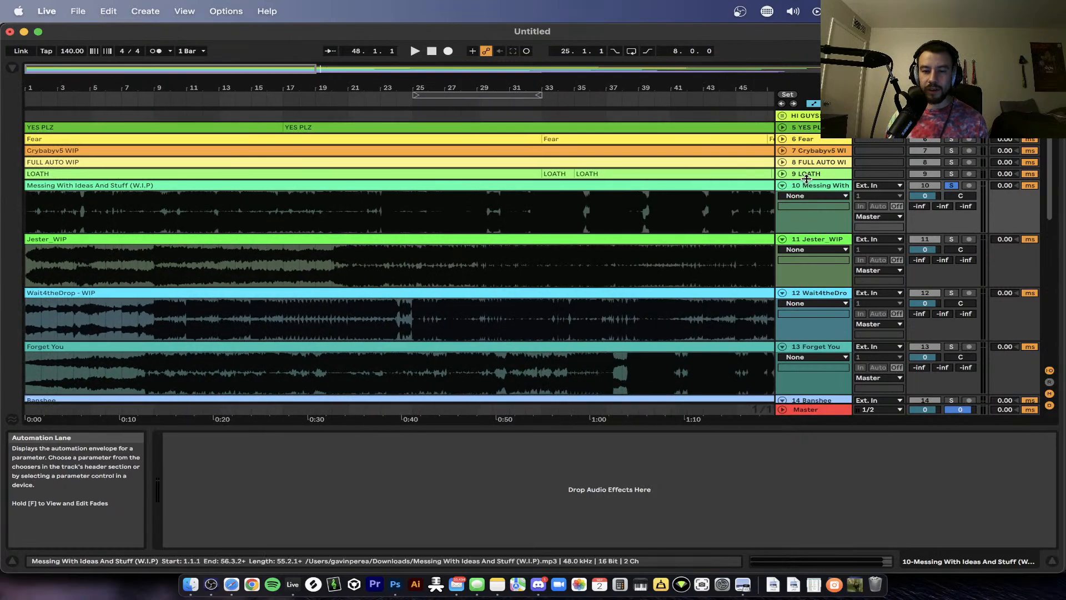
- View the Master track's devices, with the Ozone window moved aside, and close that window
{"action": "left_click", "coordinate": [817, 411]}
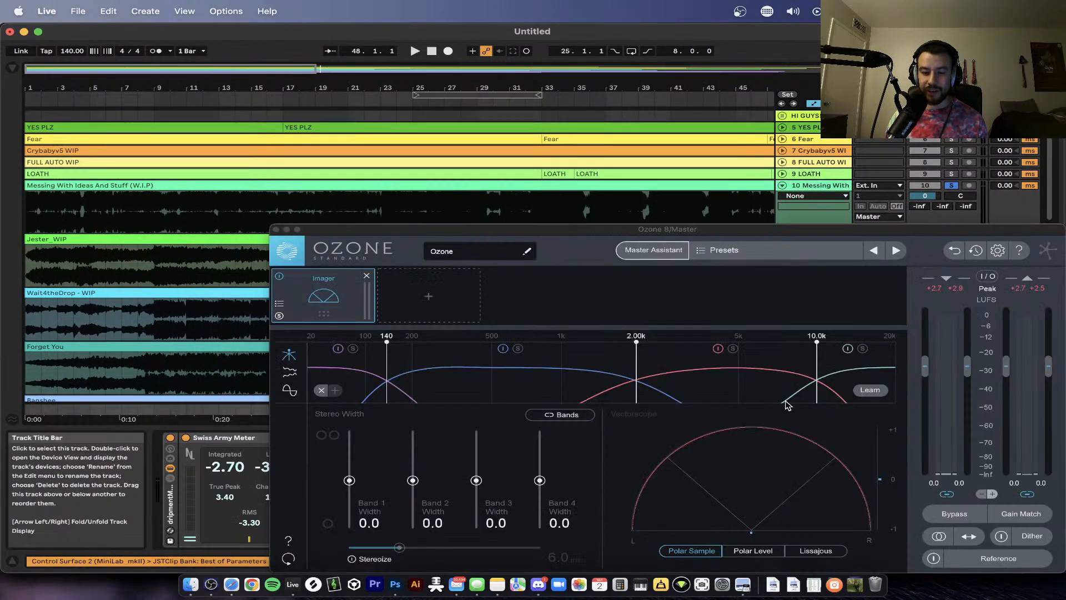
{"action": "left_click_drag", "start_coordinate": [427, 232], "coordinate": [446, 191]}
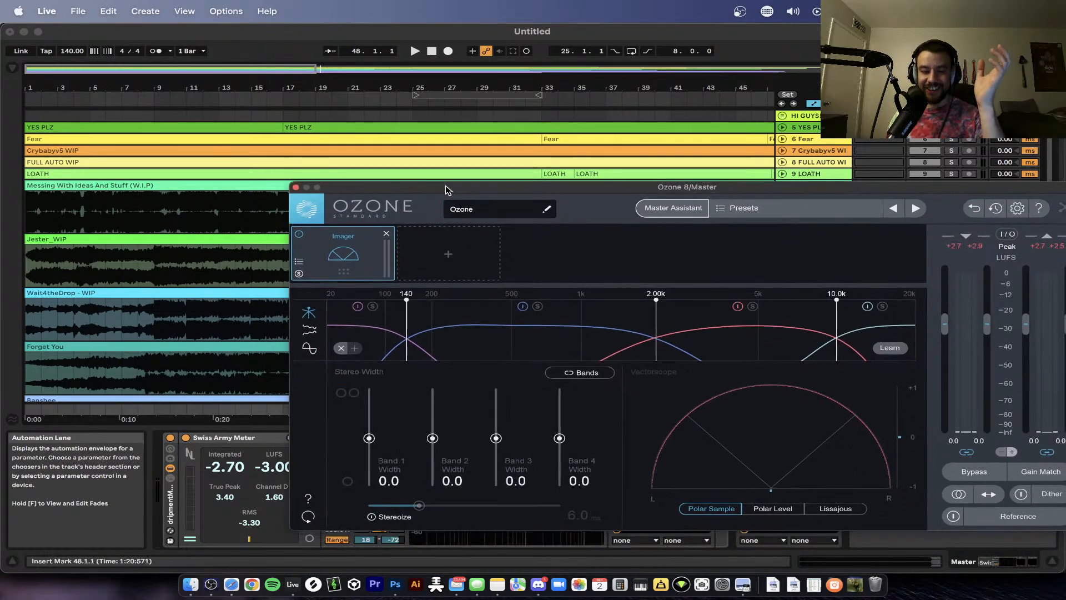
{"action": "left_click", "coordinate": [296, 190]}
- Place the insert marker at 109.1.1 on the Jester_WIP track and solo that track
{"action": "scroll", "coordinate": [542, 274], "scroll_direction": "down", "scroll_amount": 3}
{"action": "left_click", "coordinate": [626, 277]}
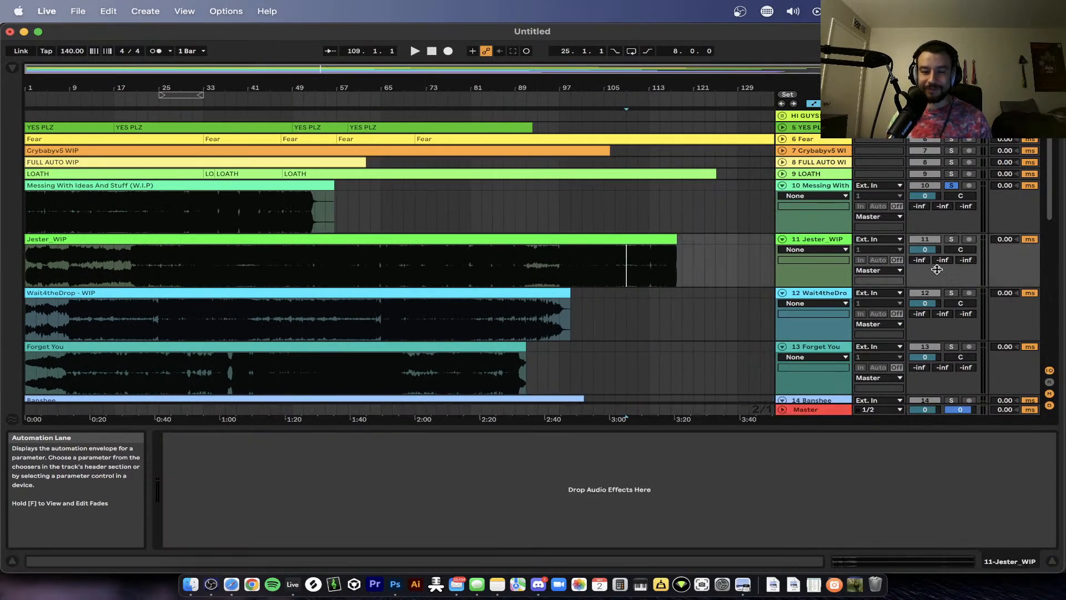
{"action": "left_click", "coordinate": [951, 238]}
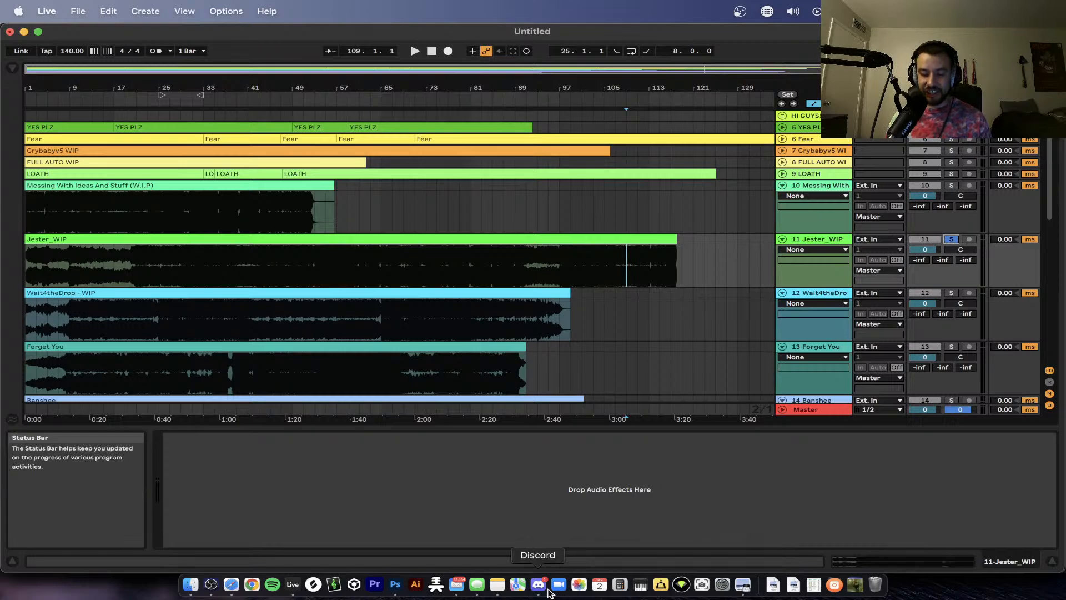
- Switch to Discord, find the Jester_WIP submission in the live-wip-feedback channel, and return to Live
{"action": "left_click", "coordinate": [548, 592]}
{"action": "scroll", "coordinate": [364, 400], "scroll_direction": "down", "scroll_amount": 5}
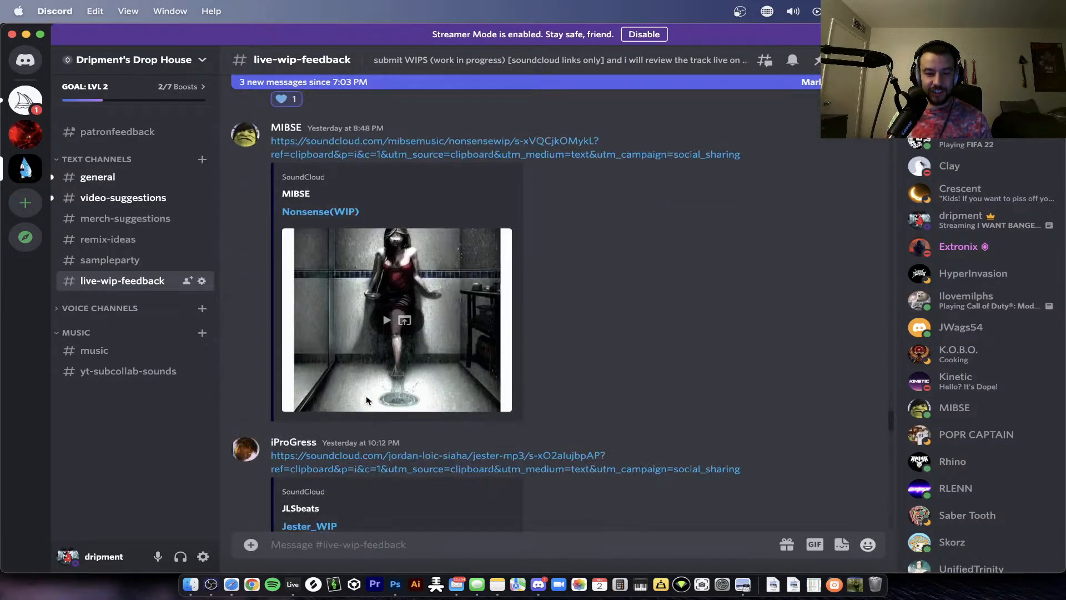
{"action": "scroll", "coordinate": [366, 399], "scroll_direction": "down", "scroll_amount": 5}
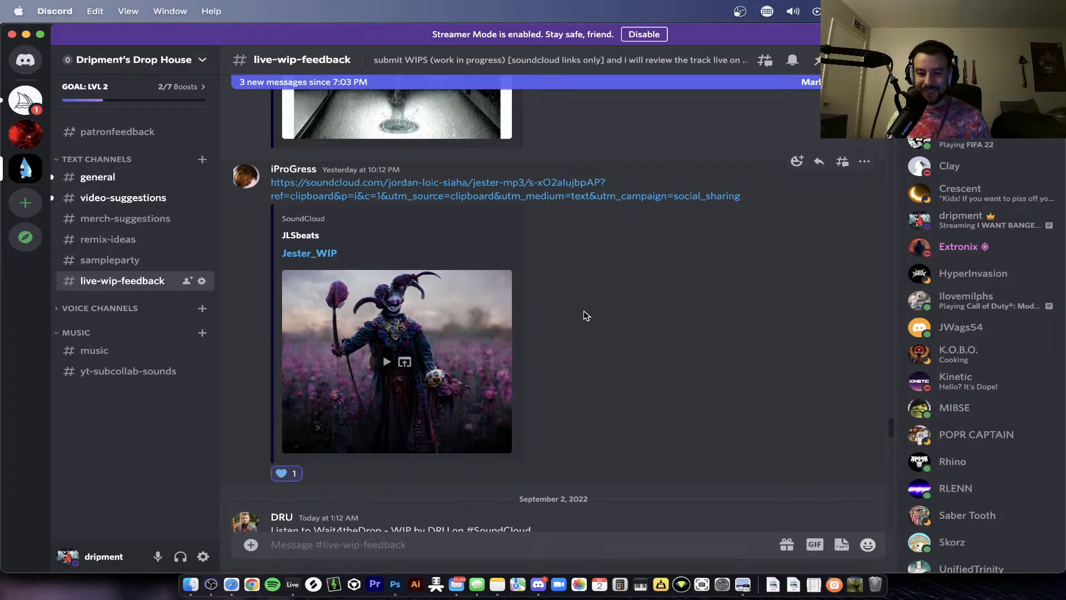
{"action": "key", "text": "super+Tab"}
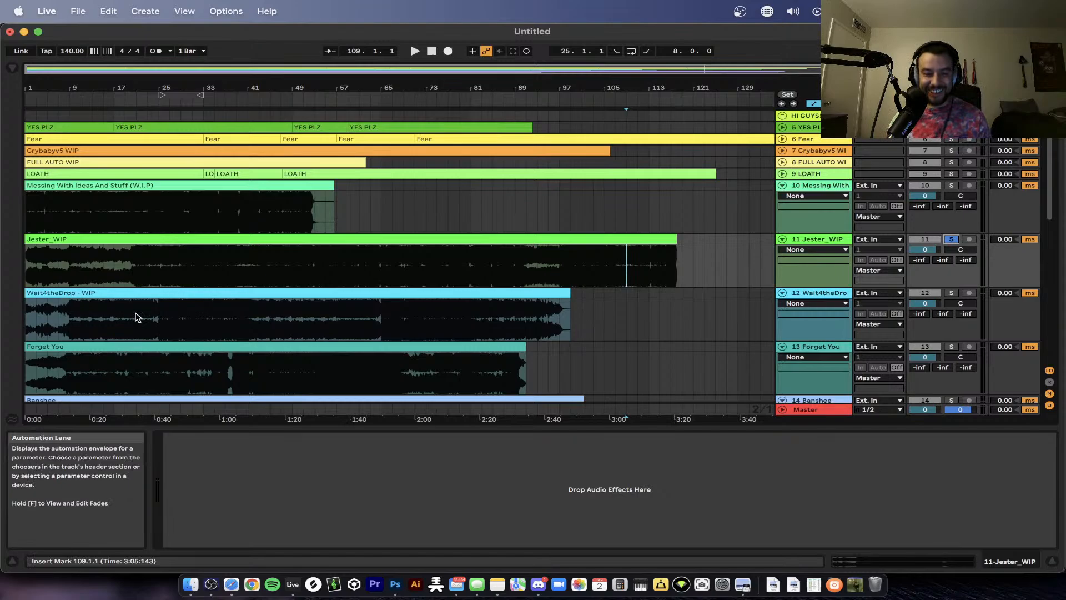
- Select the whole Jester_WIP clip and play it from the beginning
{"action": "left_click", "coordinate": [107, 239]}
{"action": "key", "text": "space"}
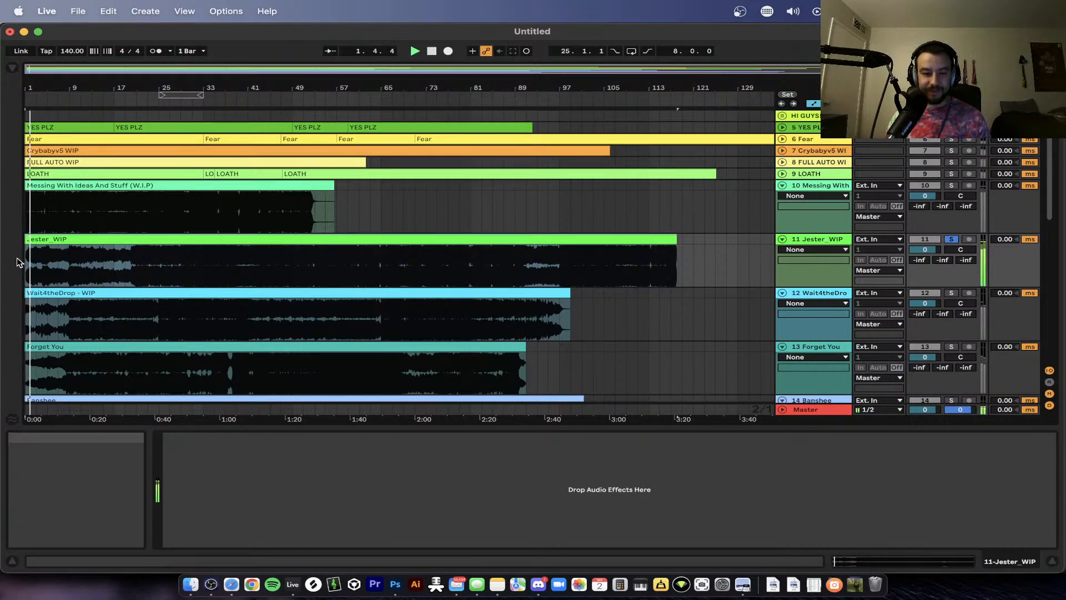
{"action": "scroll", "coordinate": [35, 263], "scroll_direction": "up", "scroll_amount": 5}
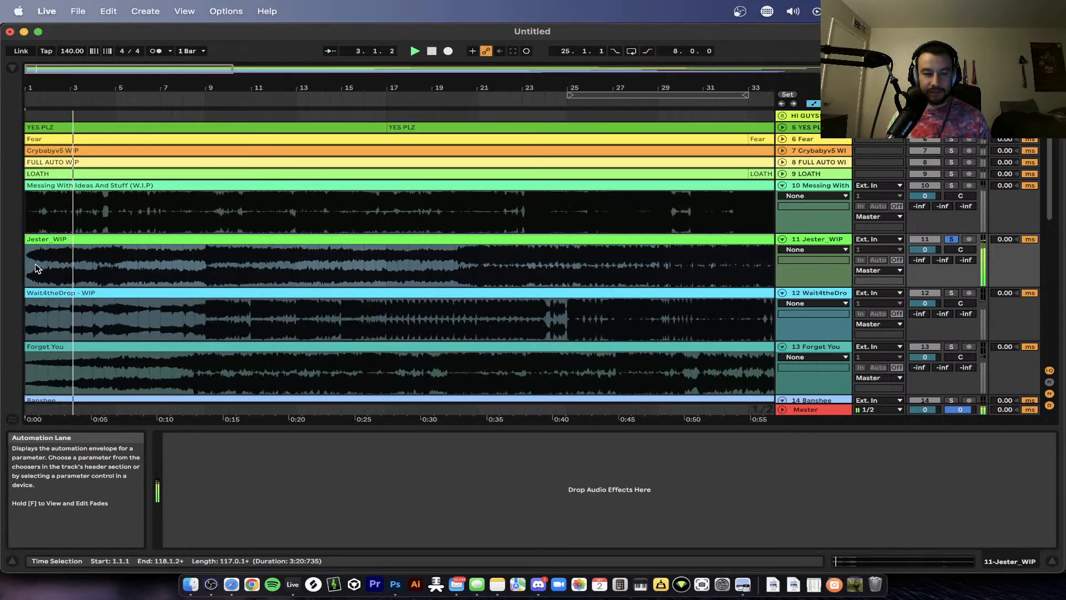
{"action": "scroll", "coordinate": [35, 263], "scroll_direction": "down", "scroll_amount": 1}
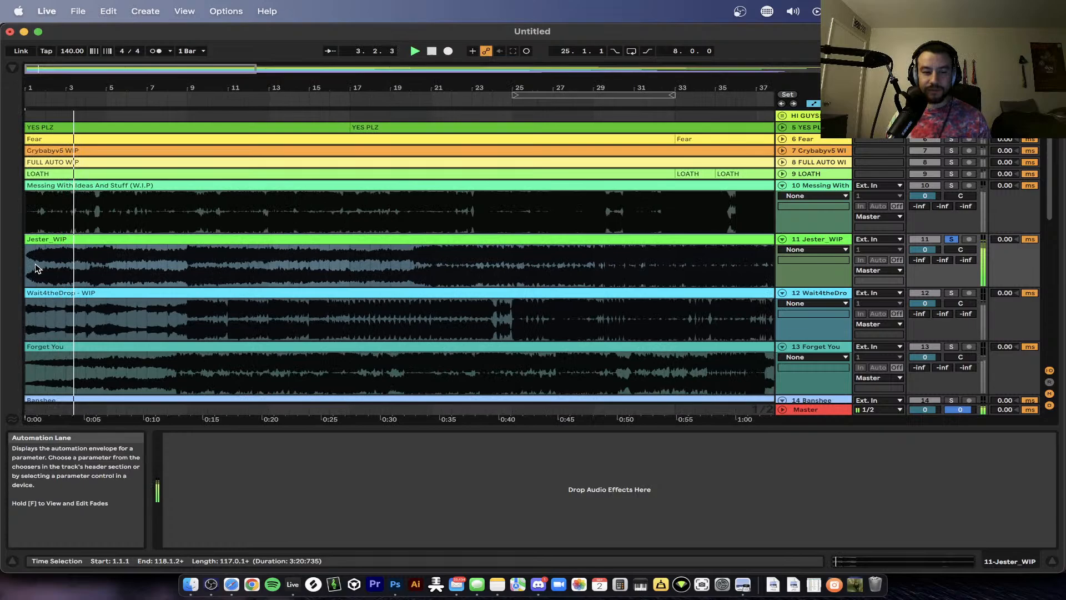
- Check Jester_WIP's loudness and stereo image during playback with the Master track's meters and Ozone Imager
{"action": "left_click", "coordinate": [801, 409]}
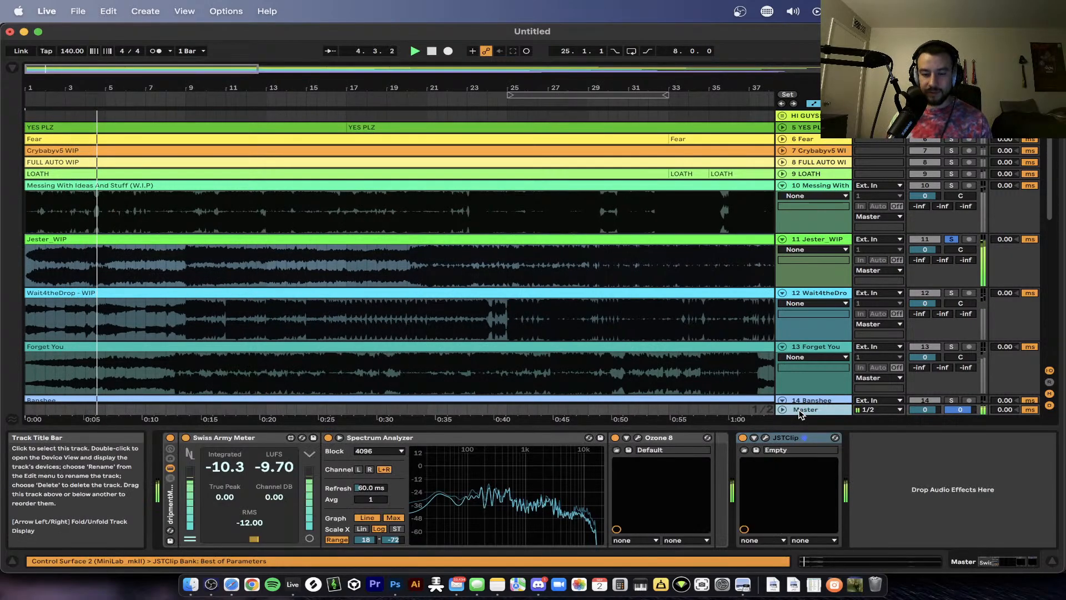
{"action": "left_click", "coordinate": [639, 440]}
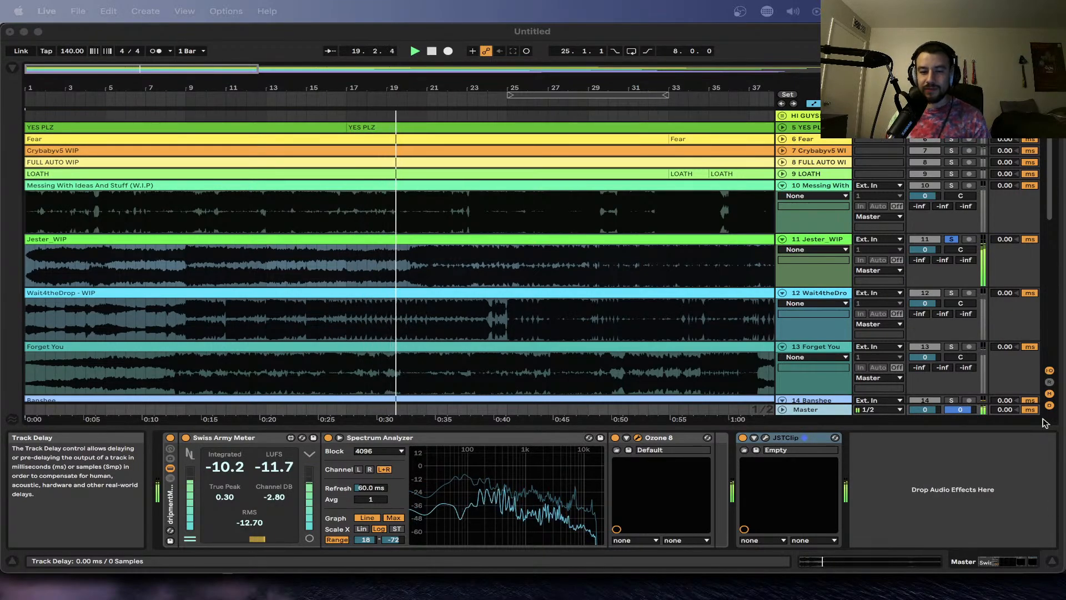
{"action": "scroll", "coordinate": [475, 290], "scroll_direction": "up", "scroll_amount": 2}
{"action": "scroll", "coordinate": [476, 289], "scroll_direction": "down", "scroll_amount": 3}
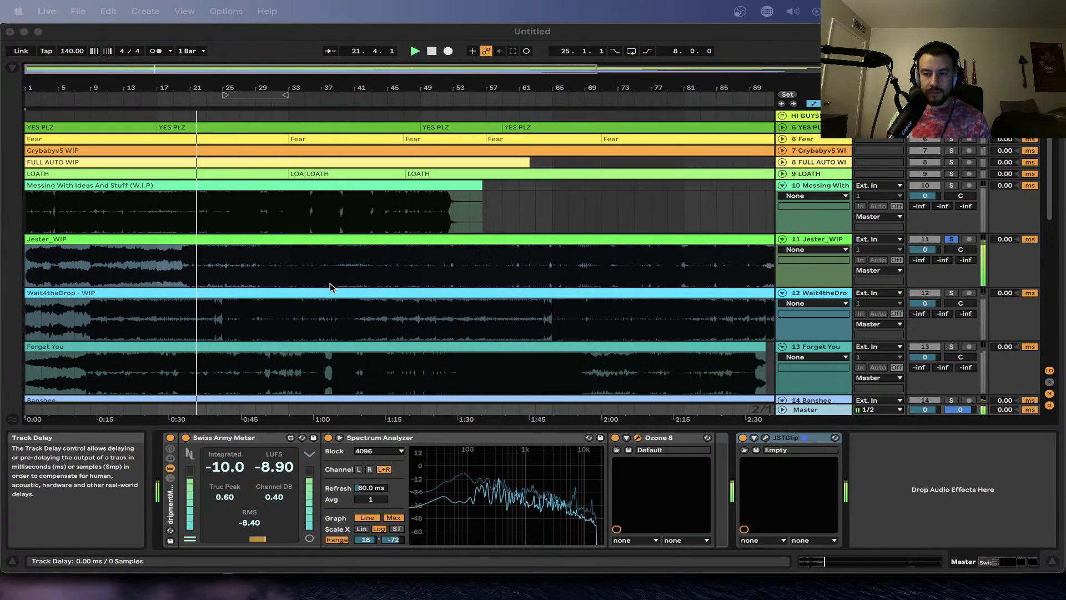
{"action": "scroll", "coordinate": [252, 278], "scroll_direction": "down", "scroll_amount": 2}
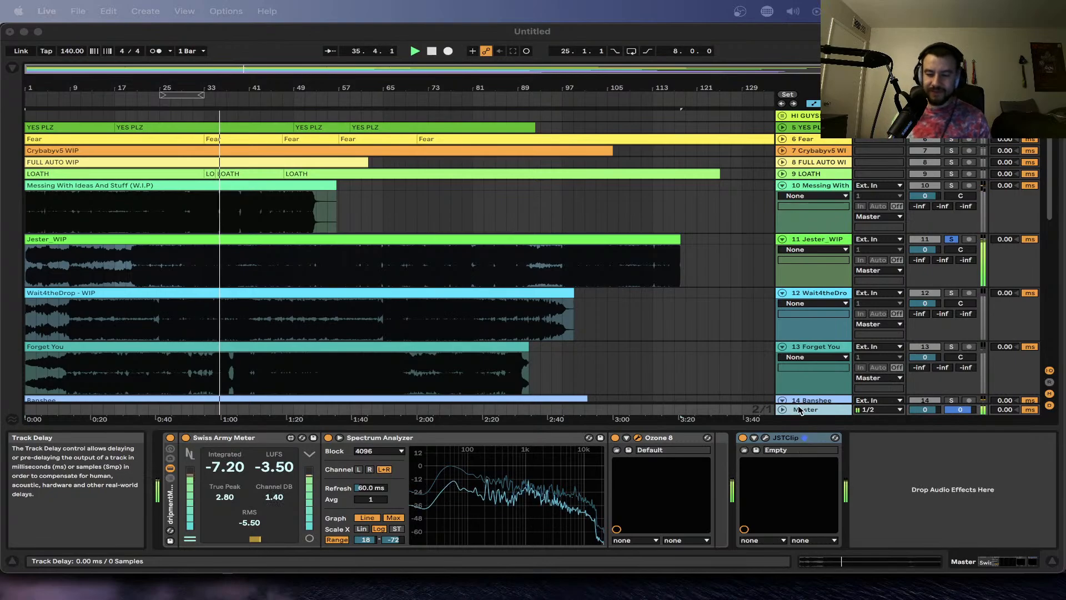
{"action": "left_click", "coordinate": [638, 437]}
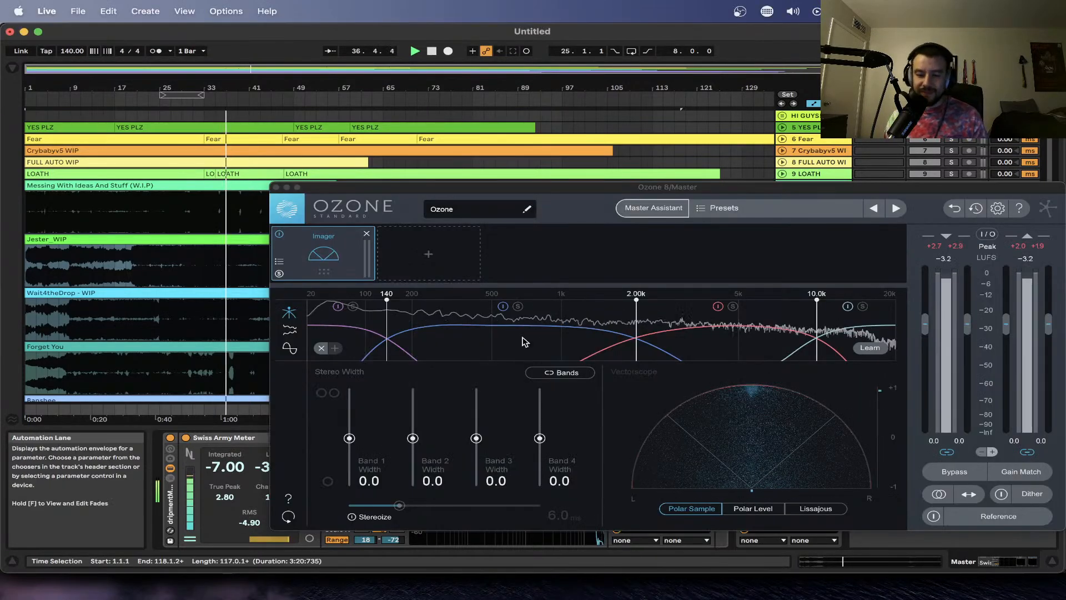
{"action": "left_click_drag", "start_coordinate": [413, 190], "coordinate": [452, 274]}
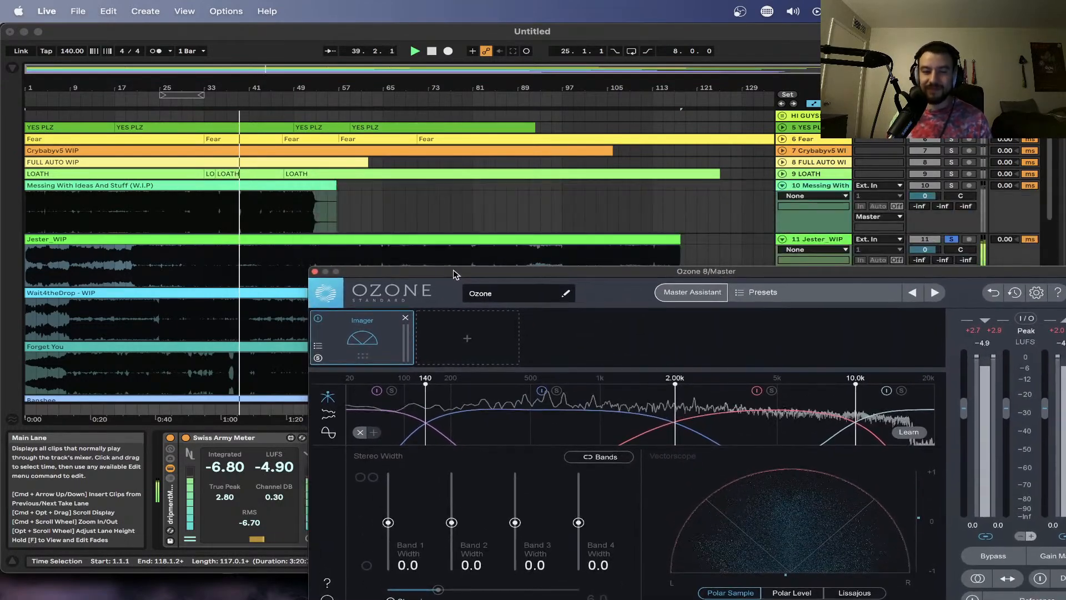
- Group the reviewed tracks from YES PLZ through Messing With Ideas And Stuff and collapse the group
{"action": "left_click", "coordinate": [782, 185]}
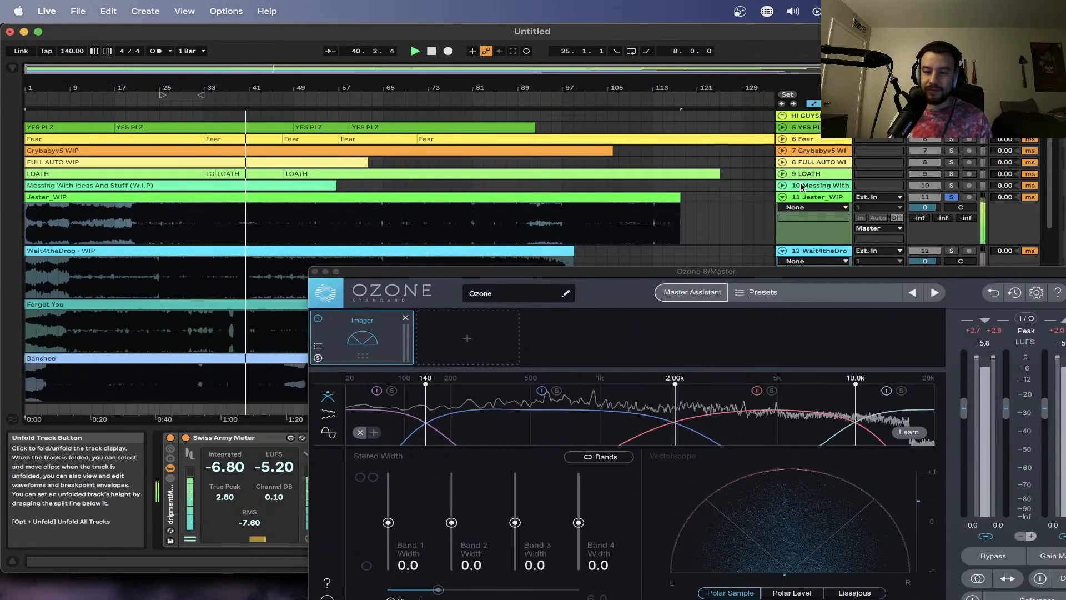
{"action": "left_click", "coordinate": [808, 189]}
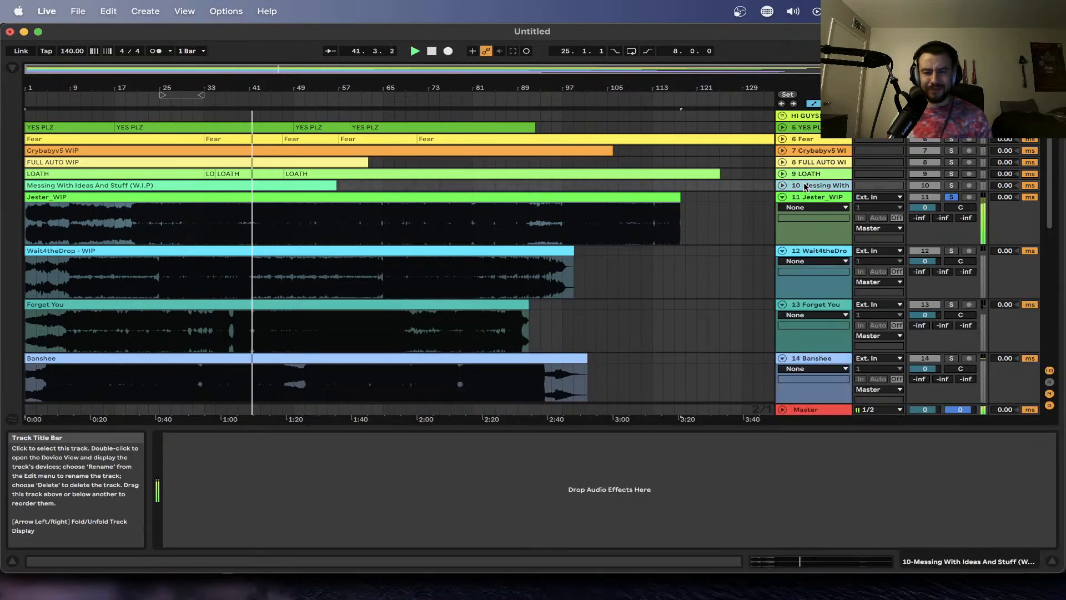
{"action": "left_click", "coordinate": [800, 125]}
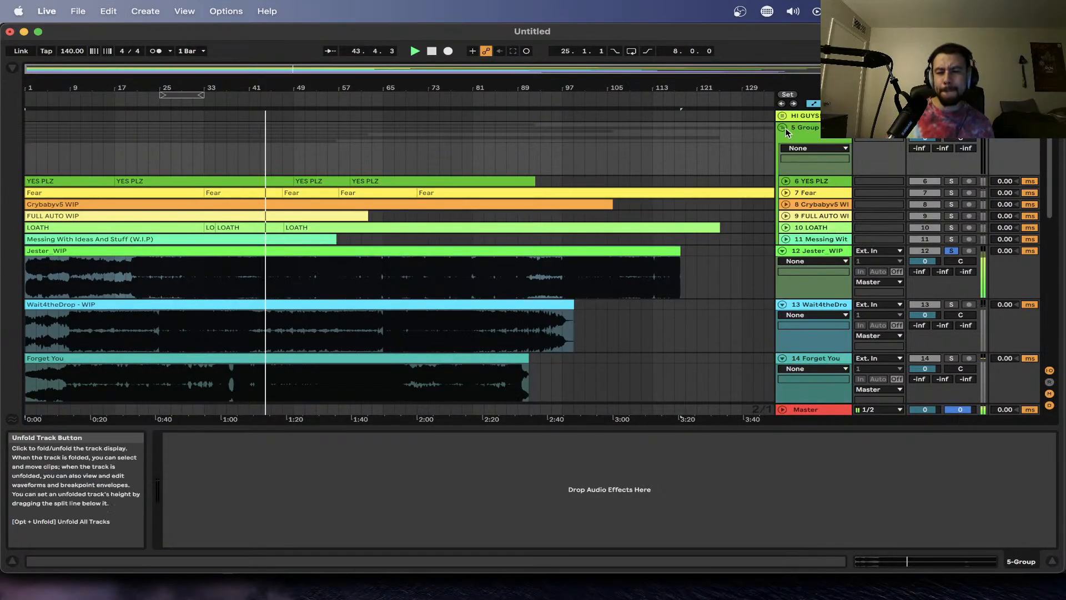
{"action": "key", "text": "super+g"}
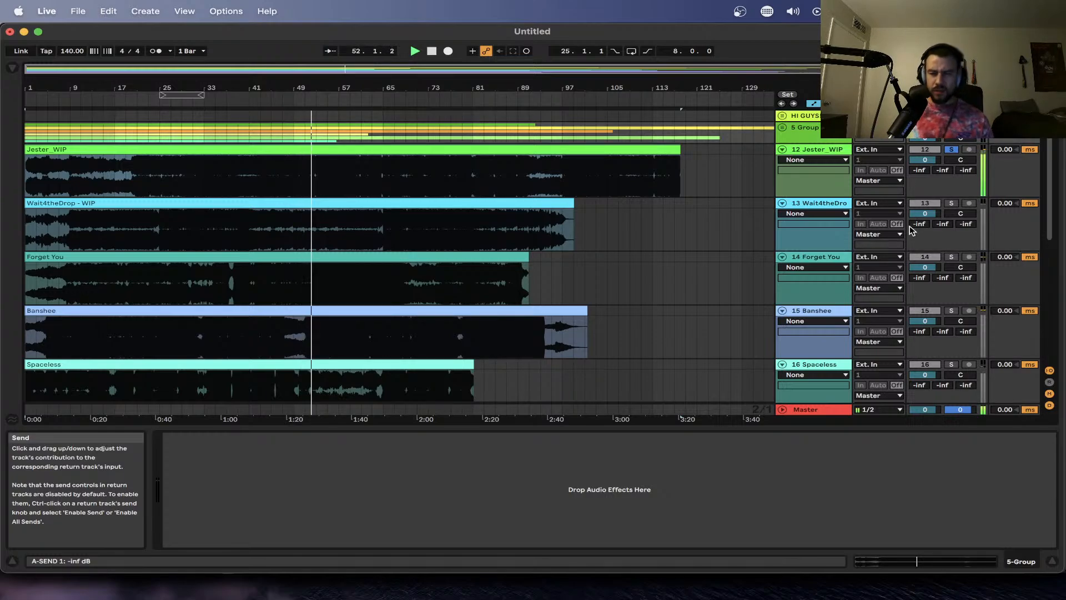
- Examine Jester_WIP's stereo image in the Master track's Ozone Imager and close the plug-in window
{"action": "left_click", "coordinate": [807, 409]}
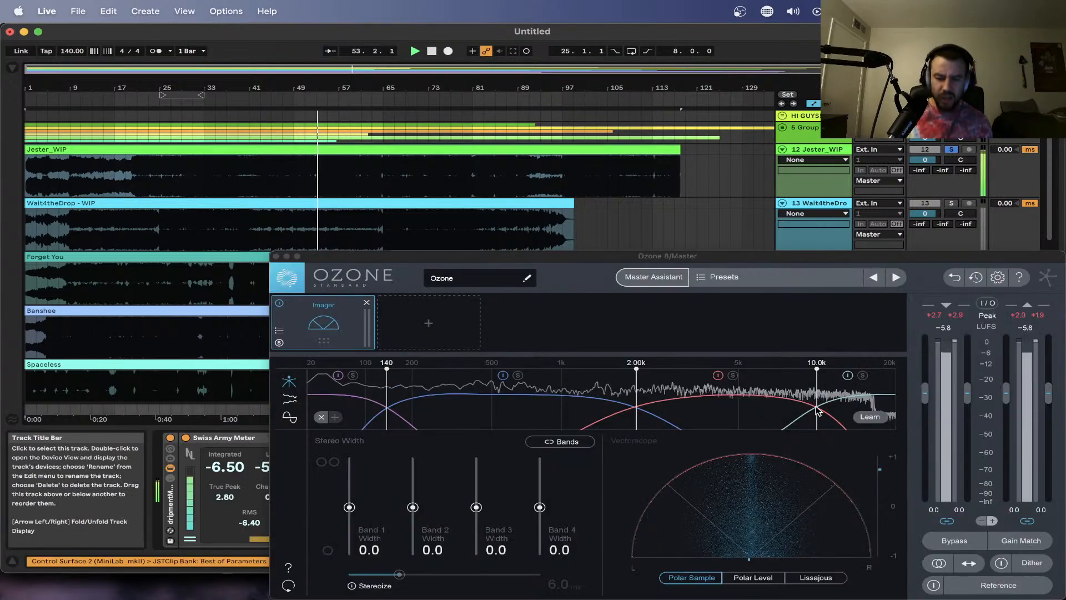
{"action": "left_click_drag", "start_coordinate": [422, 258], "coordinate": [455, 205]}
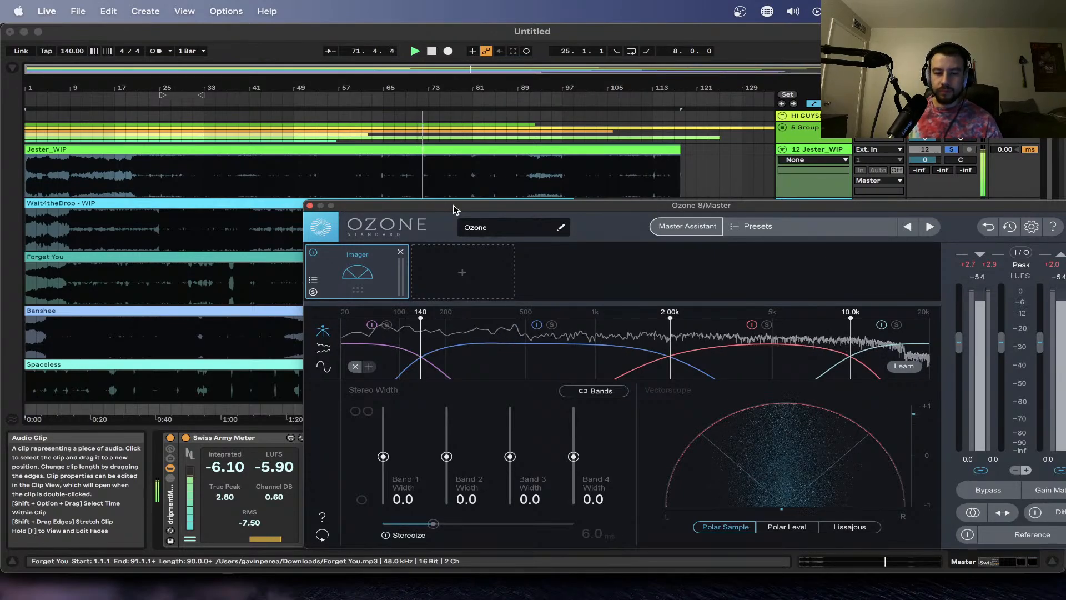
{"action": "left_click", "coordinate": [308, 205]}
- Split the Jester_WIP clip at bars 65 and 73, and also at 21.1.1 and 45.1.1
{"action": "left_click_drag", "start_coordinate": [383, 181], "coordinate": [429, 181]}
{"action": "key", "text": "super+e"}
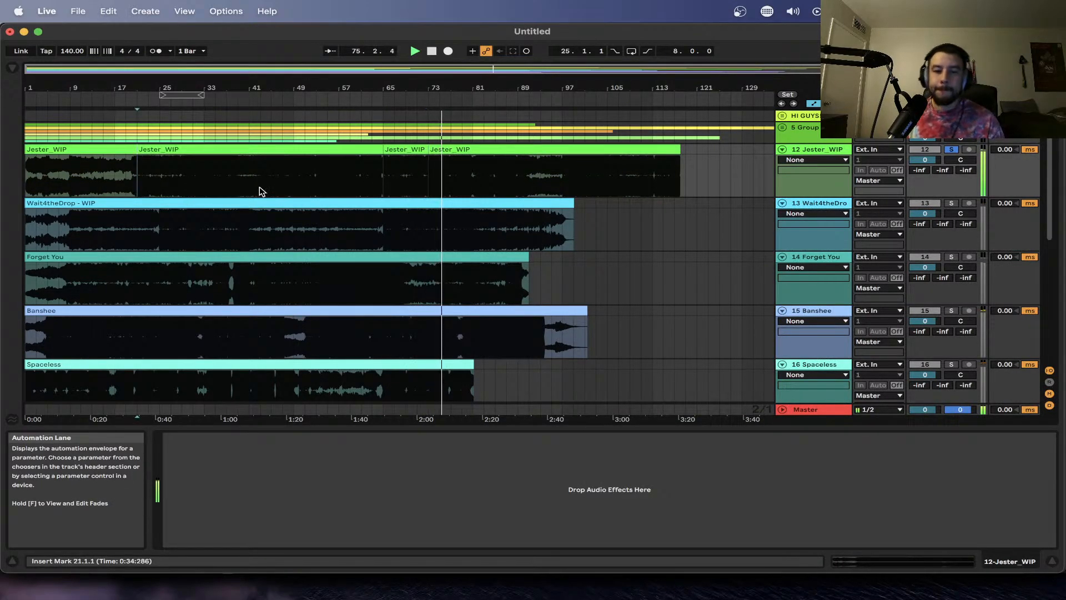
{"action": "scroll", "coordinate": [262, 191], "scroll_direction": "up", "scroll_amount": 8}
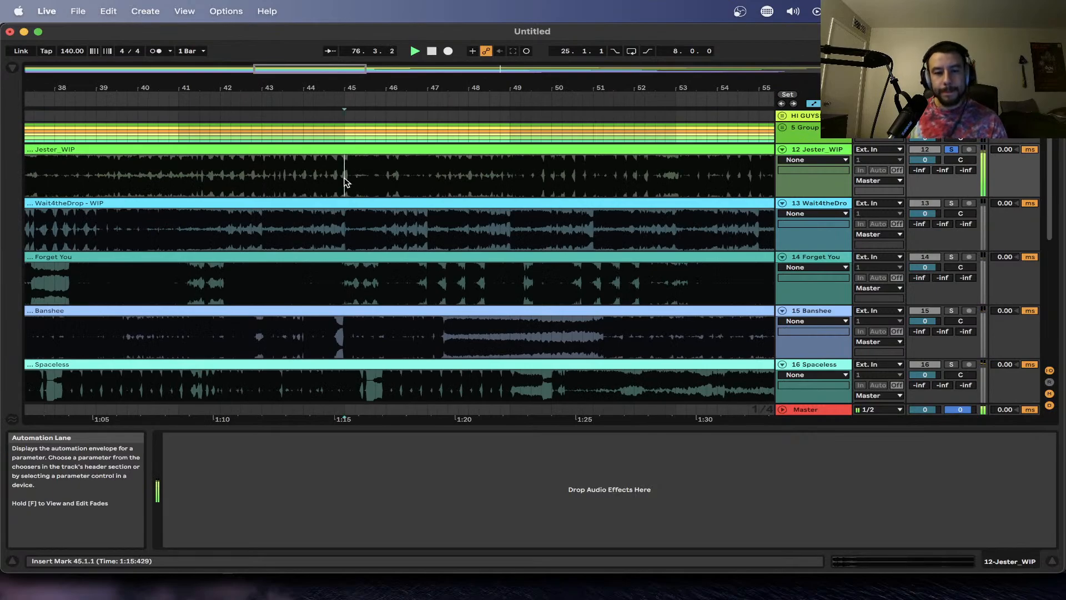
{"action": "scroll", "coordinate": [345, 181], "scroll_direction": "down", "scroll_amount": 10}
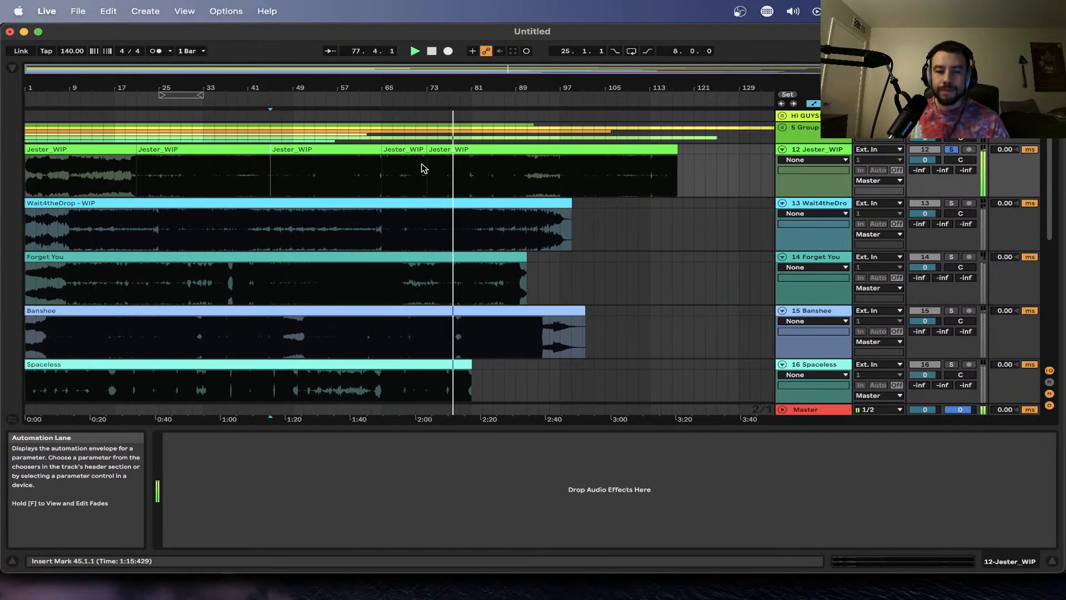
- Reopen the Master track's Ozone Imager to check the stereo image of Jester_WIP's section after bar 81
{"action": "scroll", "coordinate": [457, 174], "scroll_direction": "up", "scroll_amount": 4}
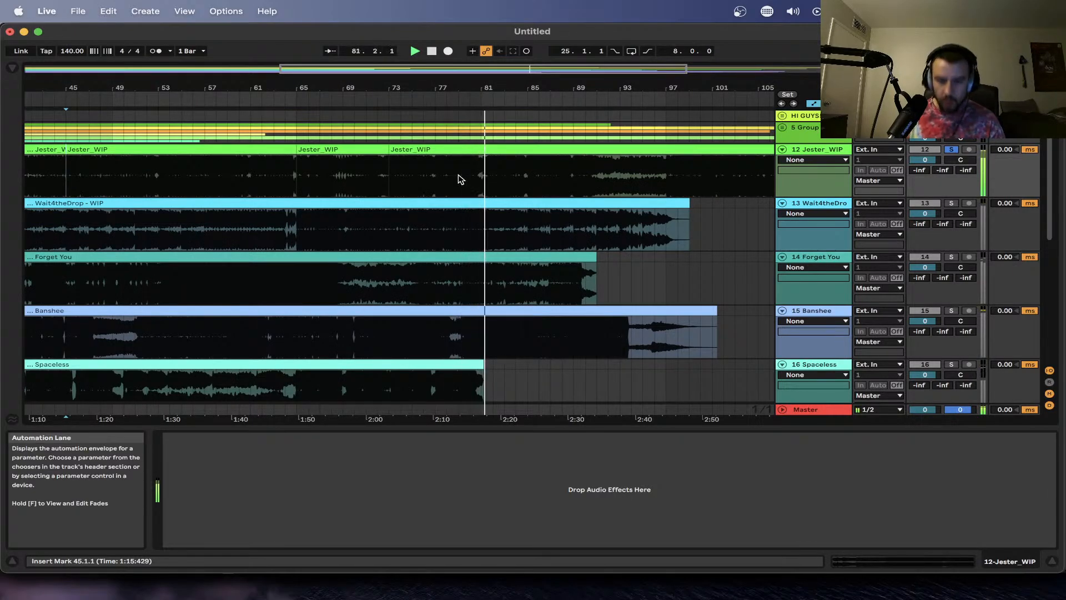
{"action": "scroll", "coordinate": [460, 179], "scroll_direction": "down", "scroll_amount": 3}
{"action": "left_click", "coordinate": [805, 409]}
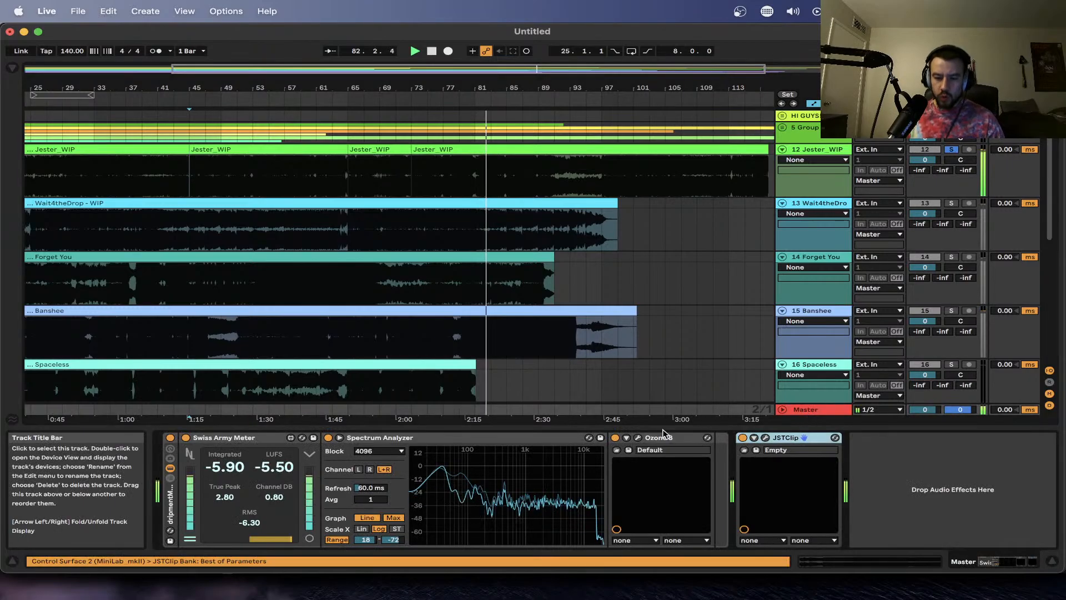
{"action": "left_click", "coordinate": [638, 438]}
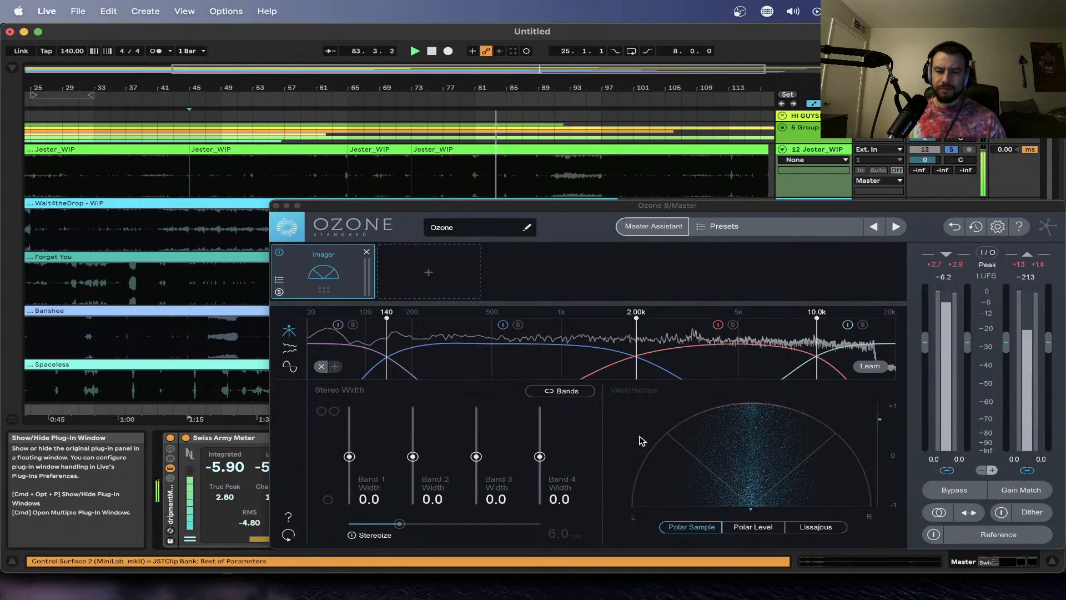
{"action": "left_click_drag", "start_coordinate": [356, 214], "coordinate": [382, 205]}
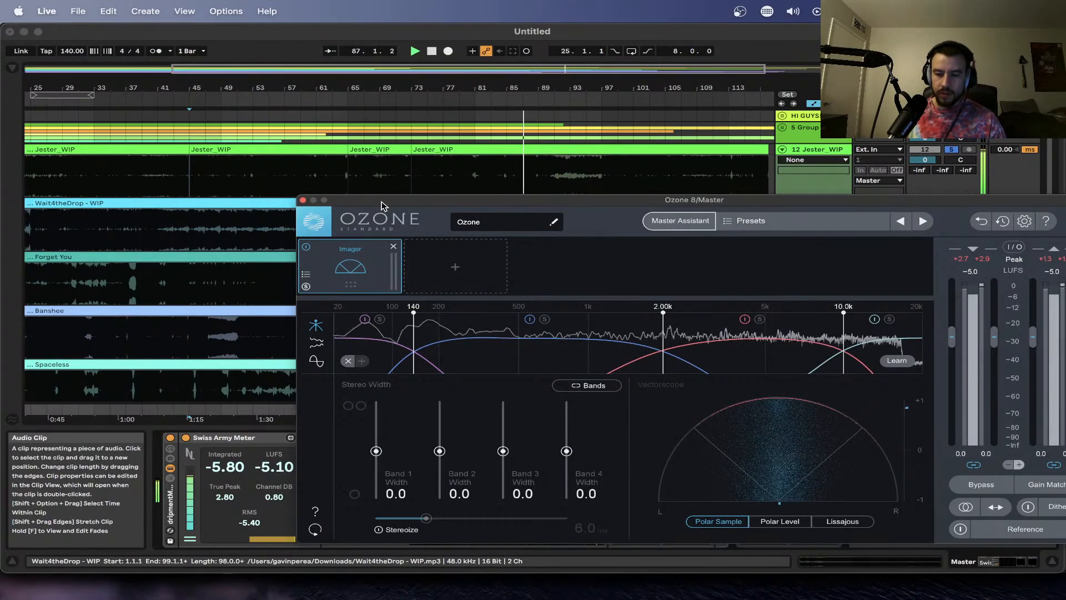
- Examine the stereo image of Jester_WIP's section after bar 87 in the Ozone Imager and close the plug-in window
{"action": "left_click_drag", "start_coordinate": [382, 206], "coordinate": [387, 207]}
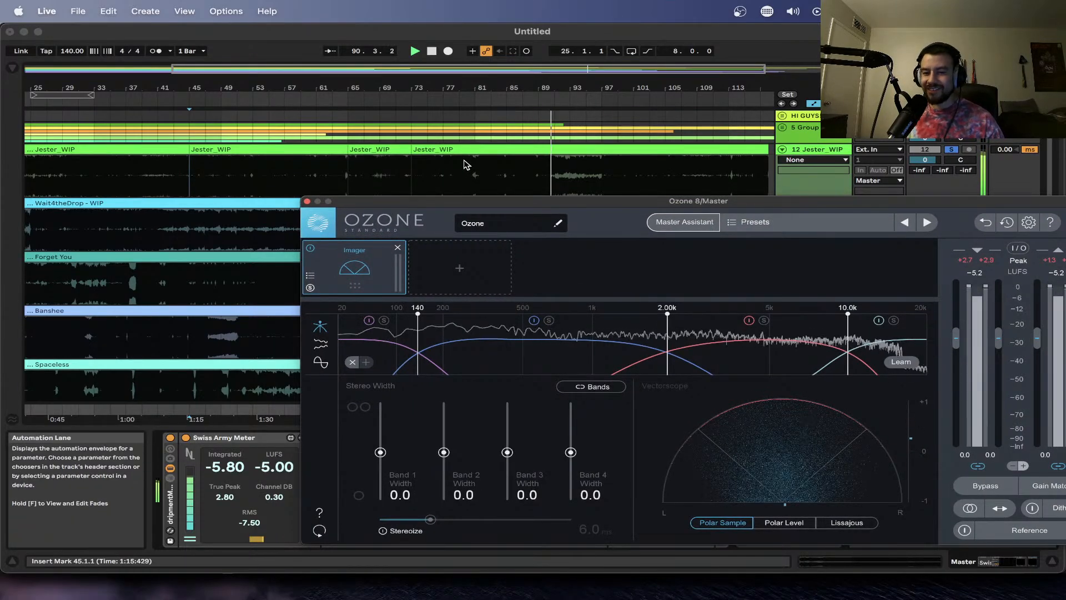
{"action": "scroll", "coordinate": [464, 164], "scroll_direction": "down", "scroll_amount": 3}
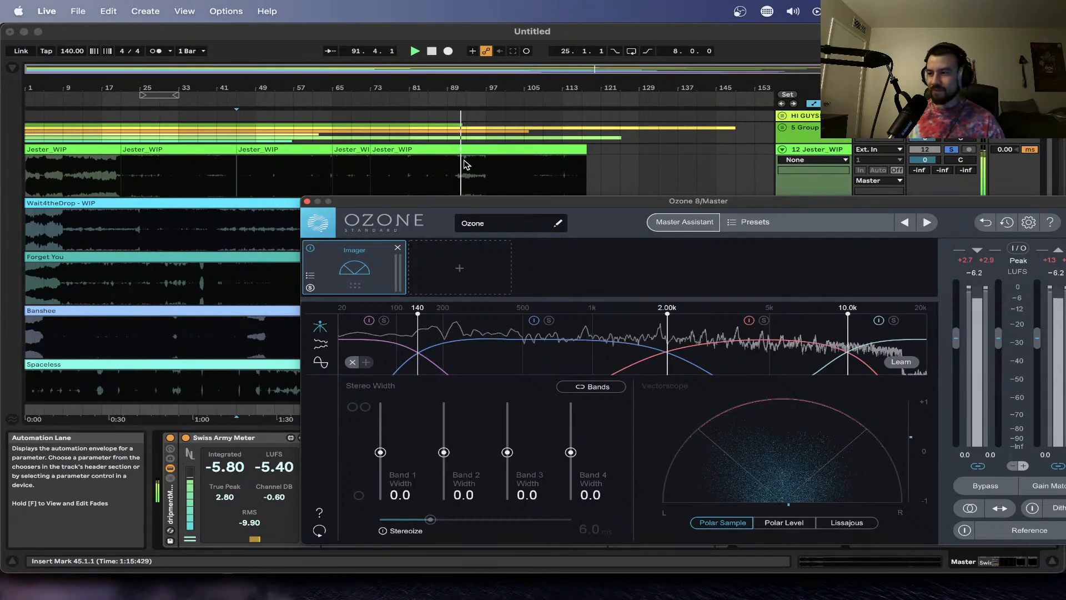
{"action": "scroll", "coordinate": [569, 174], "scroll_direction": "down", "scroll_amount": 1}
{"action": "left_click_drag", "start_coordinate": [545, 203], "coordinate": [603, 157]}
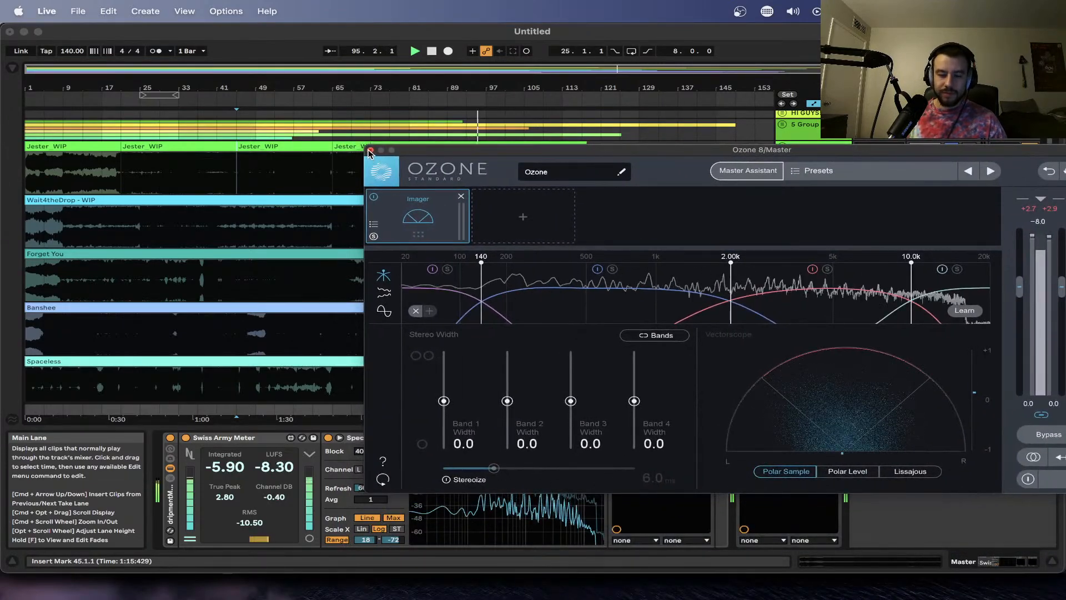
{"action": "left_click", "coordinate": [370, 150]}
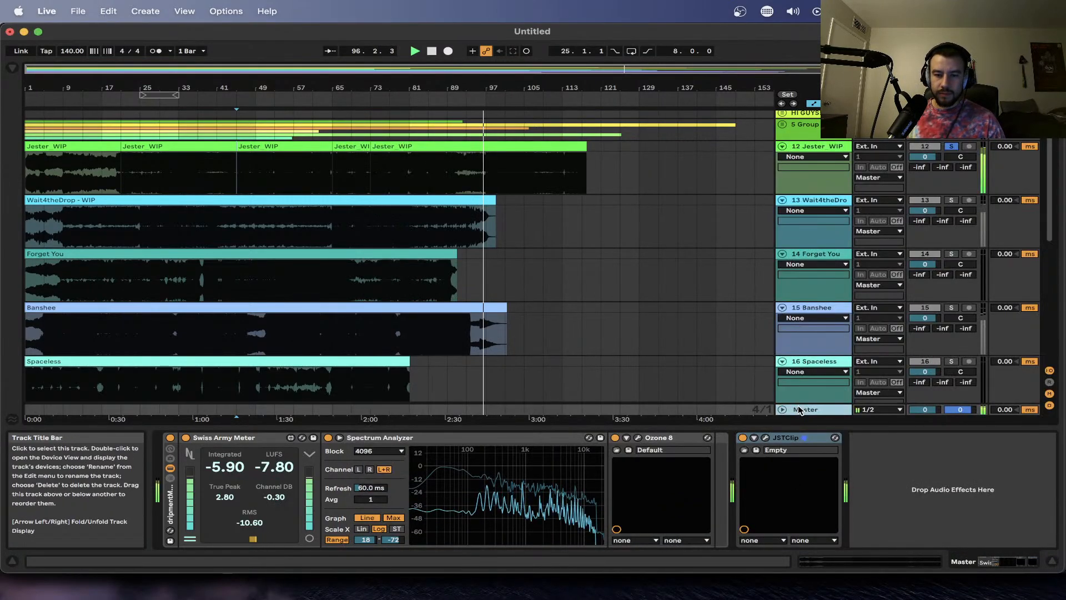
- Add an Auto Filter after JSTClip at the end of the Master track's device chain and deactivate it
{"action": "key", "text": "super+f"}
{"action": "type", "text": "auto"}
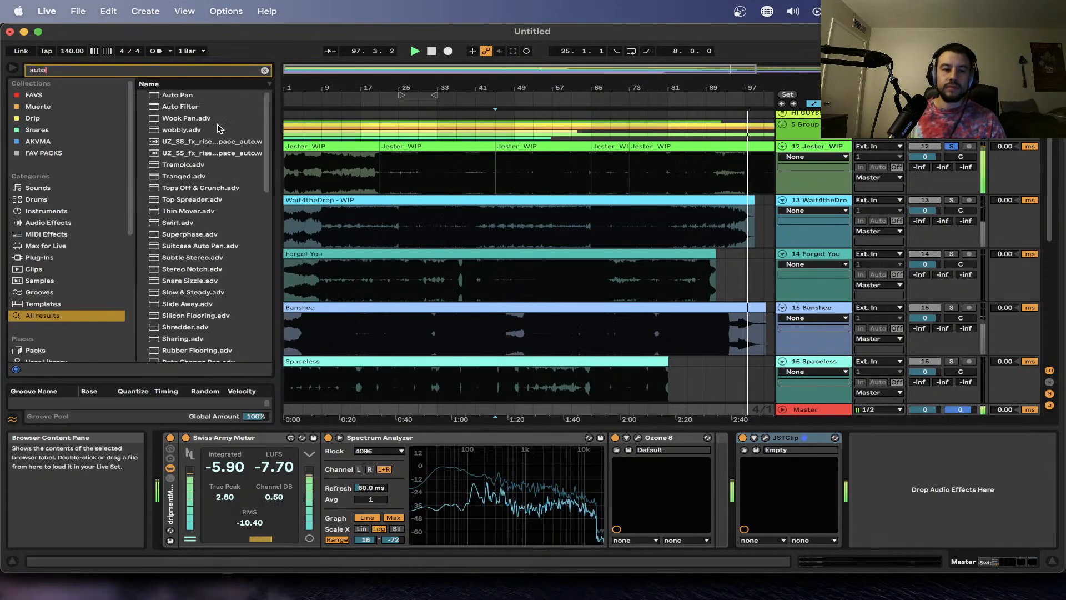
{"action": "left_click_drag", "start_coordinate": [181, 106], "coordinate": [874, 507]}
{"action": "left_click", "coordinate": [701, 438]}
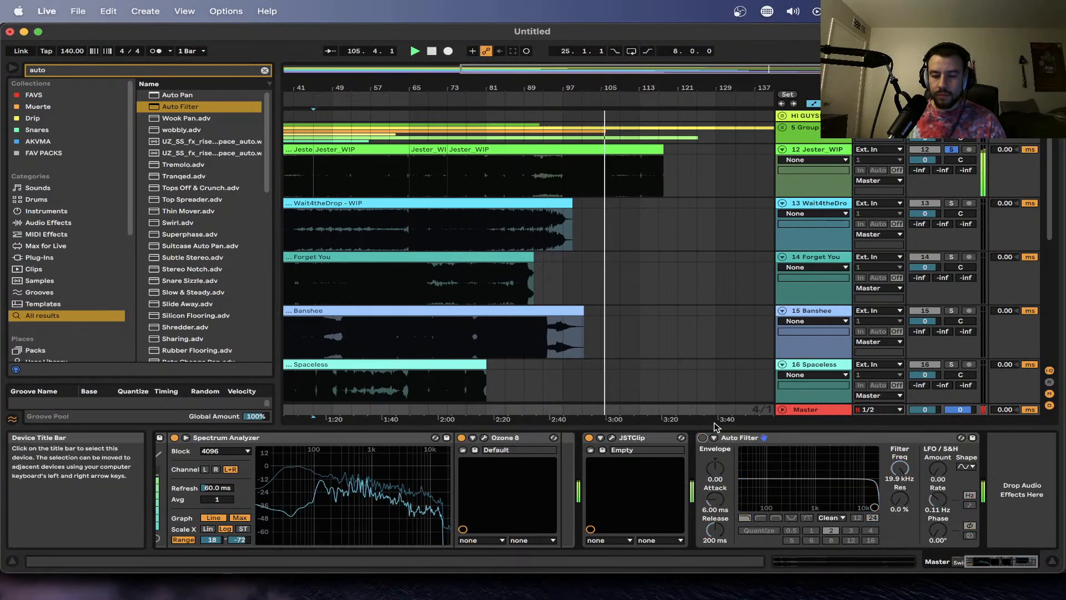
- Show the Master track's device chain again and fold the Auto Filter device
{"action": "key", "text": "super+alt+l"}
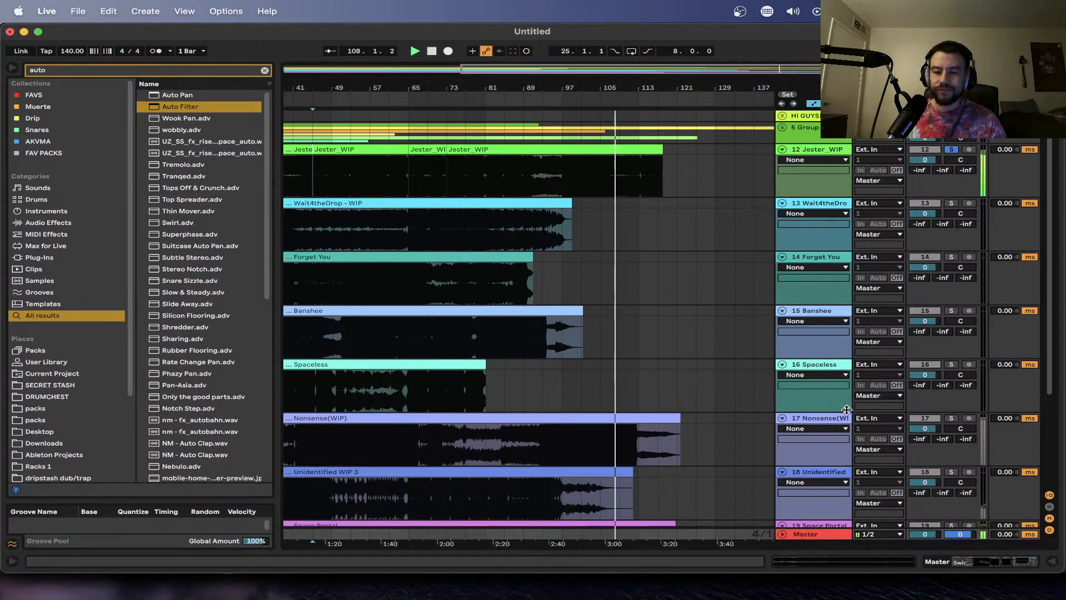
{"action": "double_click", "coordinate": [809, 534]}
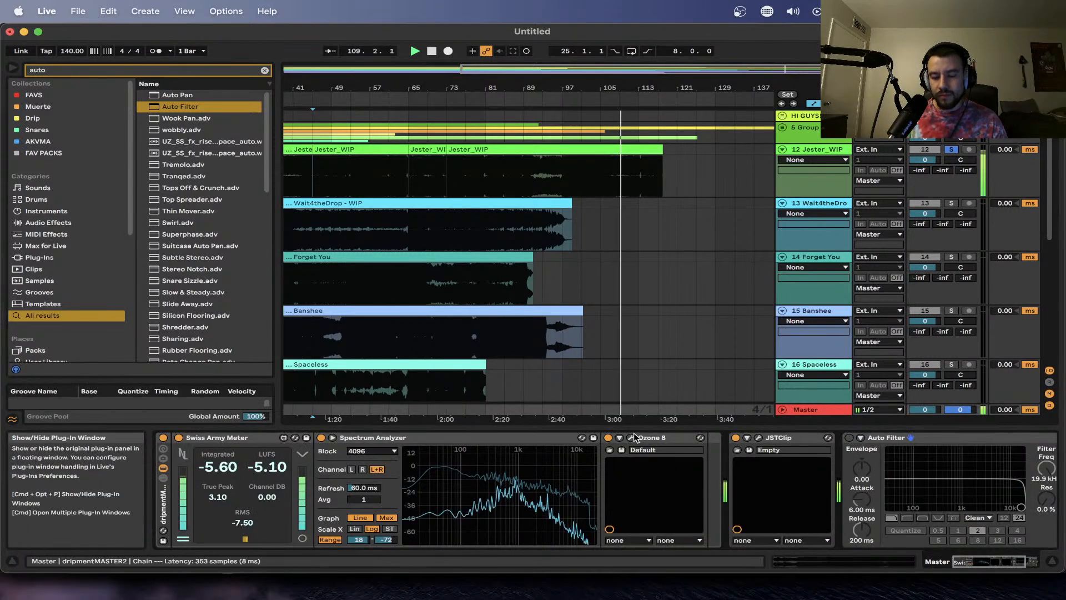
{"action": "scroll", "coordinate": [775, 501], "scroll_direction": "right", "scroll_amount": 3}
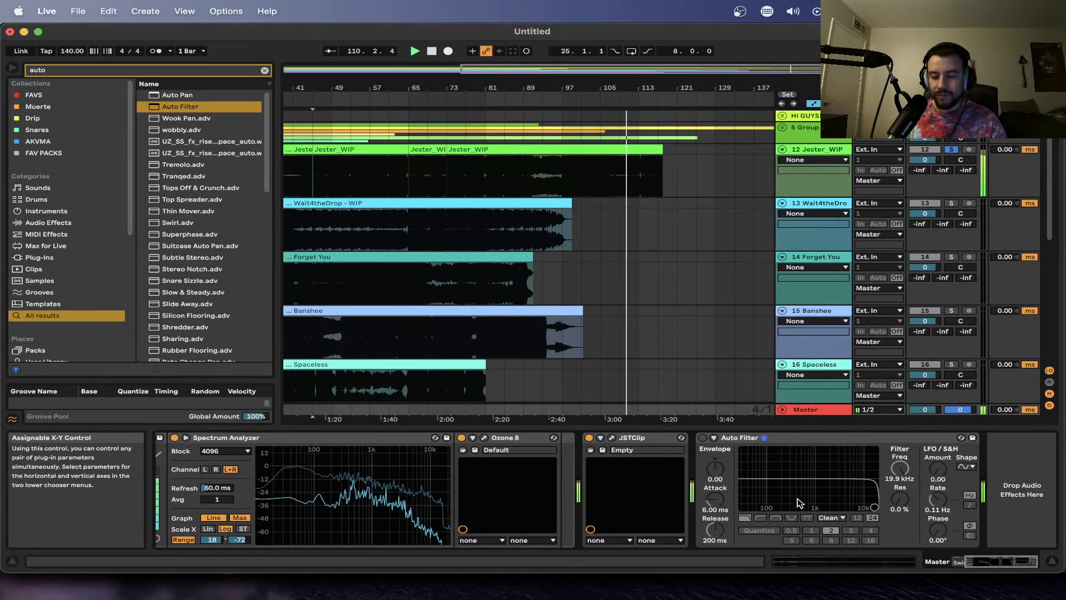
{"action": "double_click", "coordinate": [742, 437]}
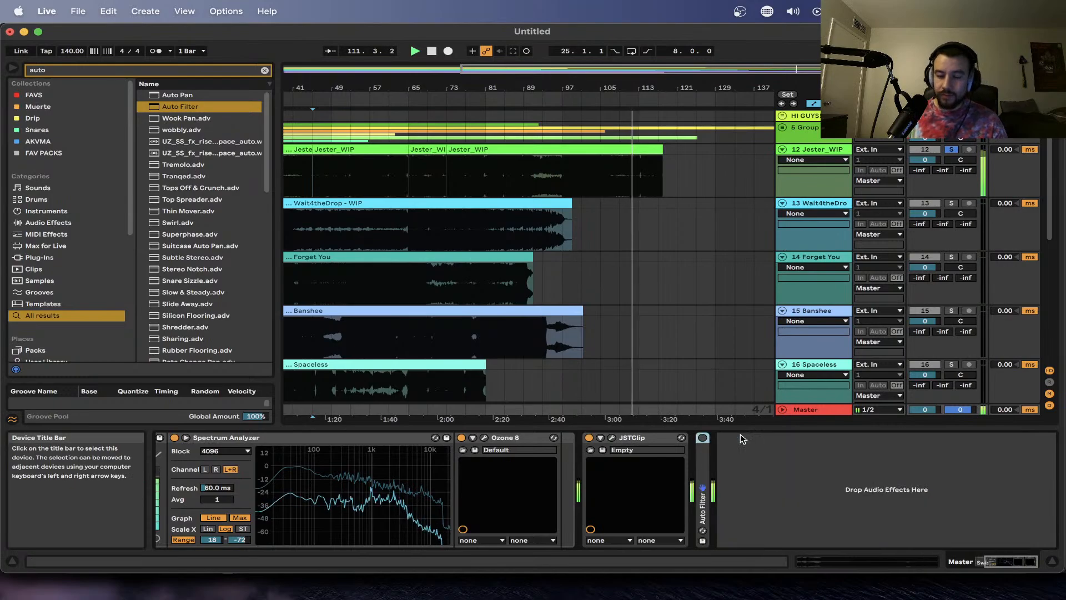
{"action": "scroll", "coordinate": [665, 408], "scroll_direction": "left", "scroll_amount": 10}
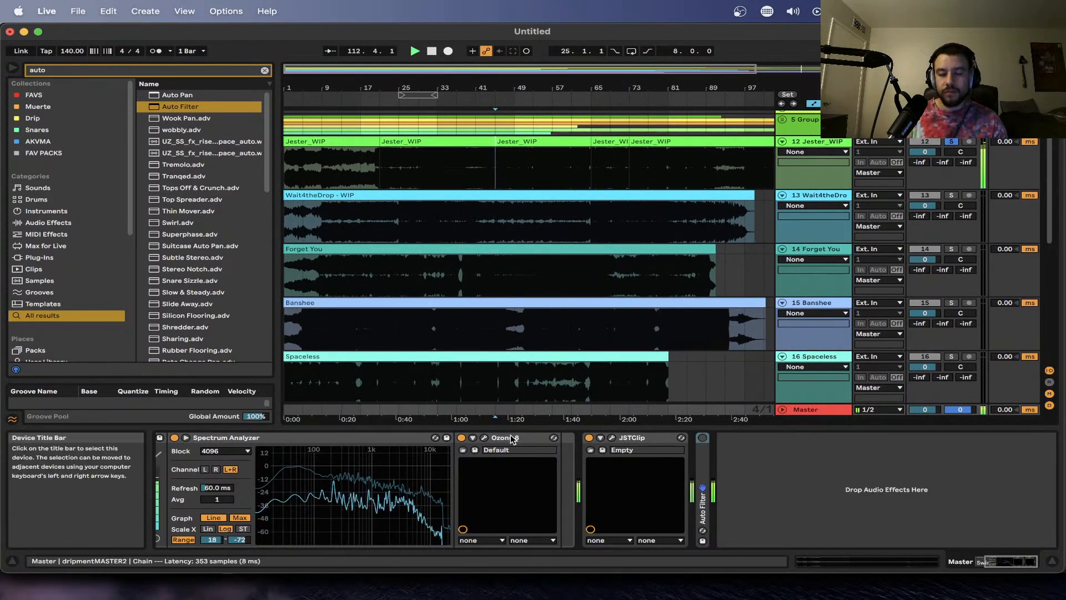
- Inspect Jester_WIP's ending around bars 115 to 118 and return the playback position to 1.1.1
{"action": "scroll", "coordinate": [389, 489], "scroll_direction": "left", "scroll_amount": 3}
{"action": "scroll", "coordinate": [498, 242], "scroll_direction": "down", "scroll_amount": 3}
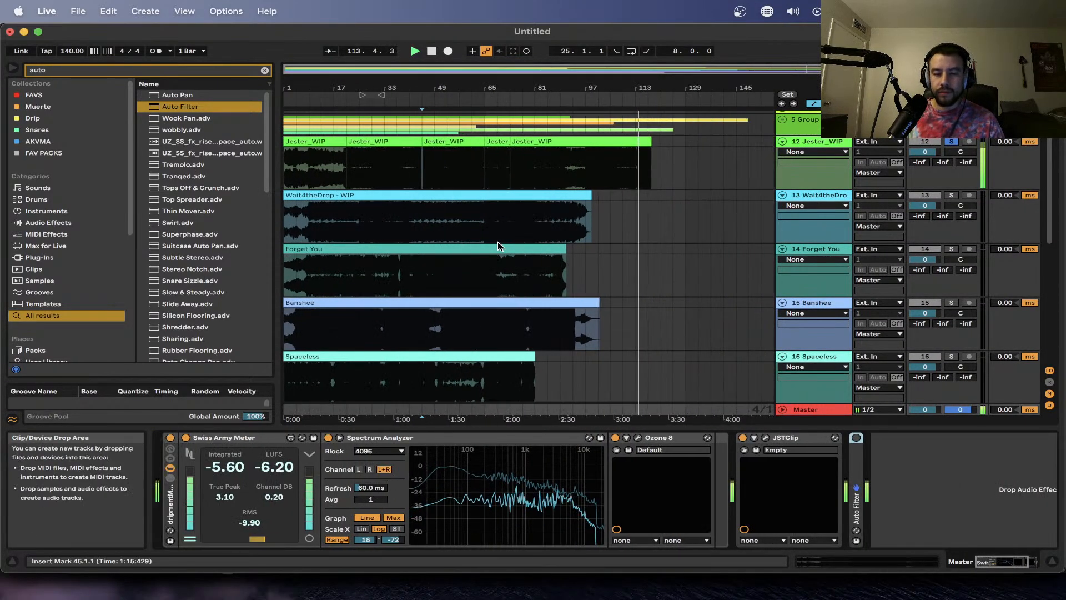
{"action": "scroll", "coordinate": [653, 170], "scroll_direction": "up", "scroll_amount": 10}
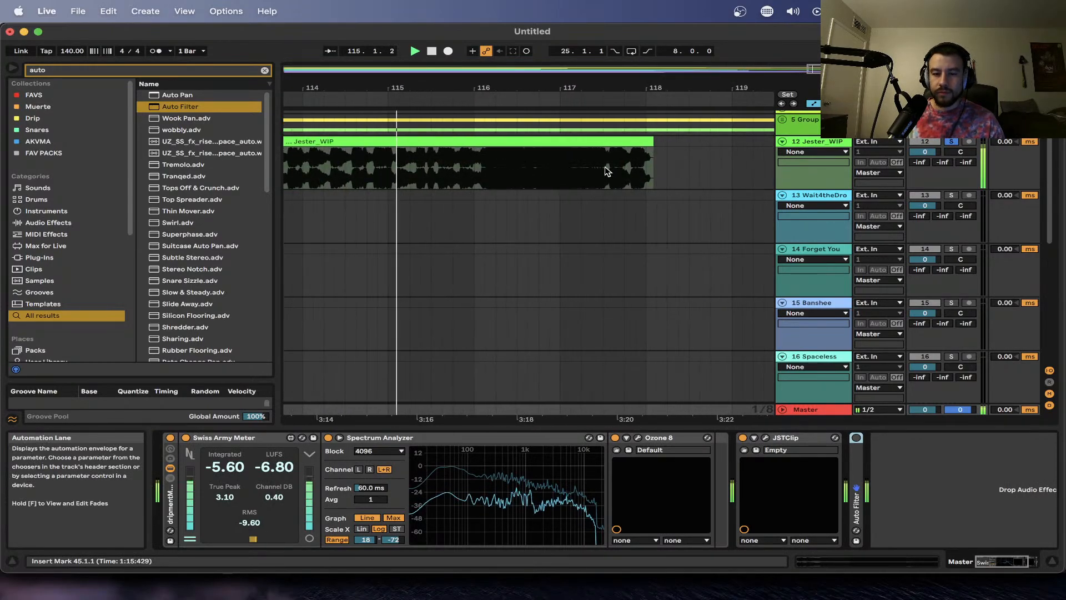
{"action": "scroll", "coordinate": [653, 169], "scroll_direction": "down", "scroll_amount": 5}
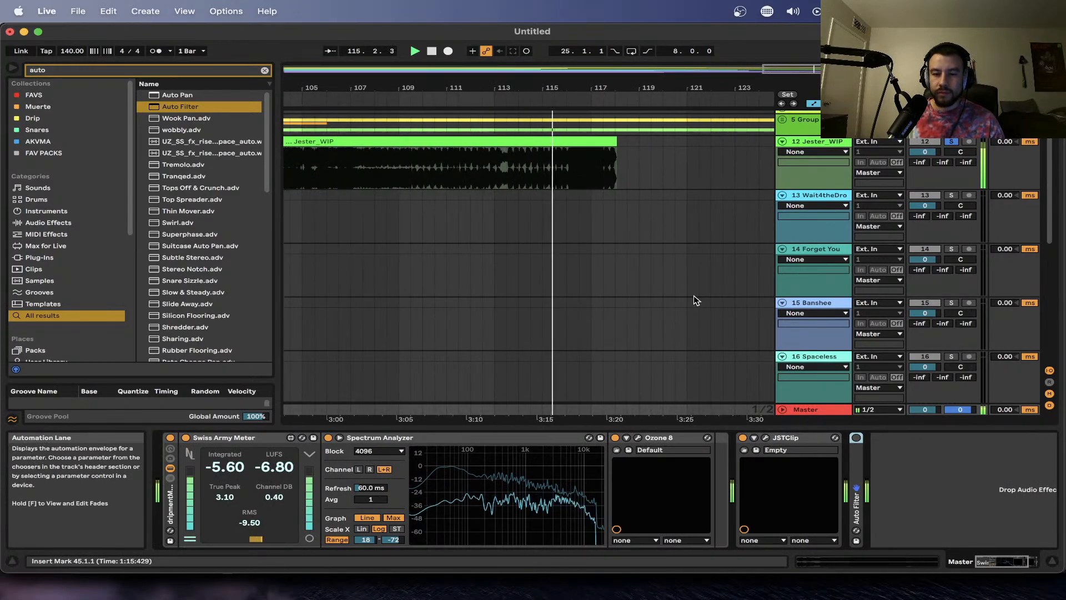
{"action": "left_click", "coordinate": [610, 160]}
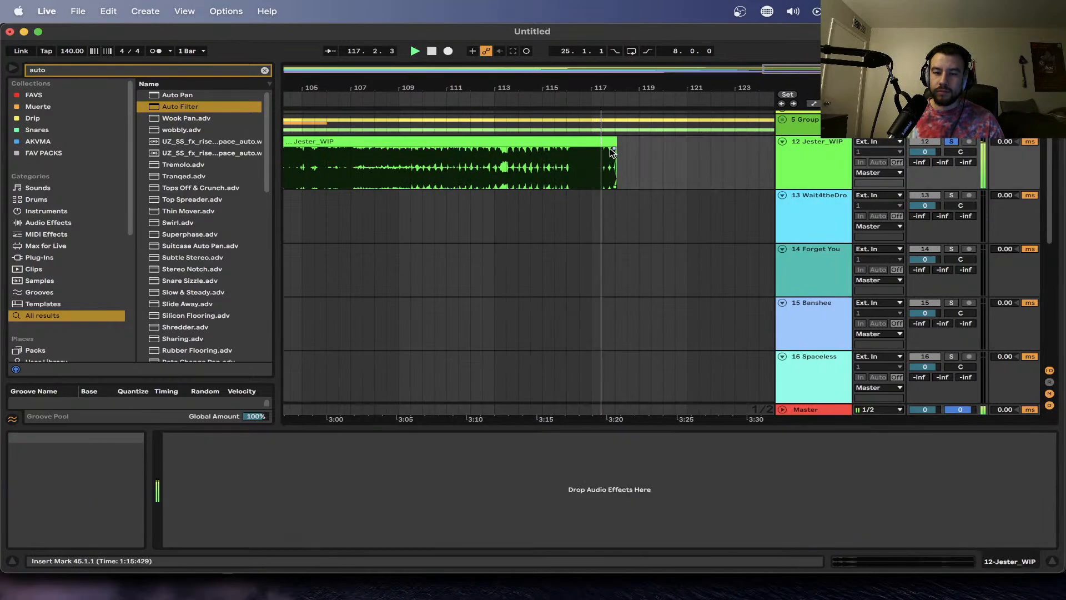
{"action": "scroll", "coordinate": [633, 172], "scroll_direction": "down", "scroll_amount": 6}
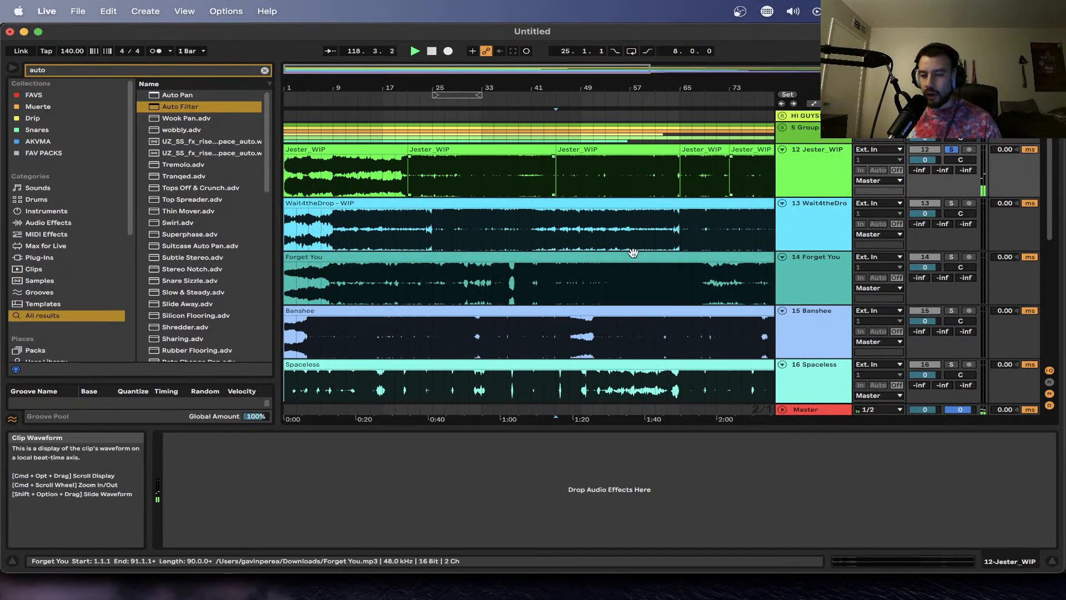
{"action": "scroll", "coordinate": [505, 220], "scroll_direction": "down", "scroll_amount": 3}
{"action": "scroll", "coordinate": [505, 220], "scroll_direction": "down", "scroll_amount": 1}
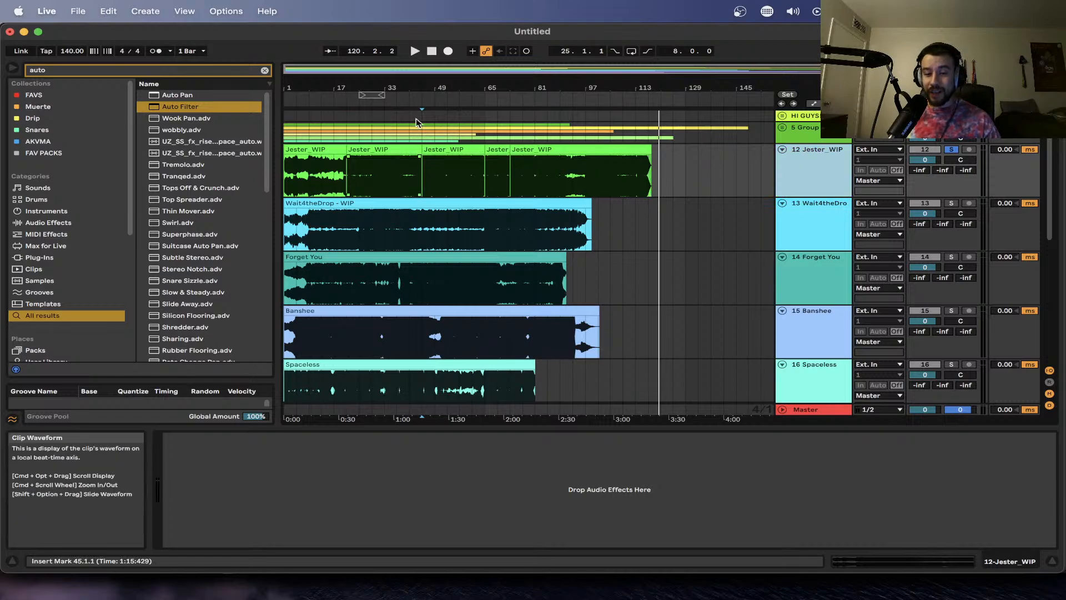
{"action": "double_click", "coordinate": [432, 51]}
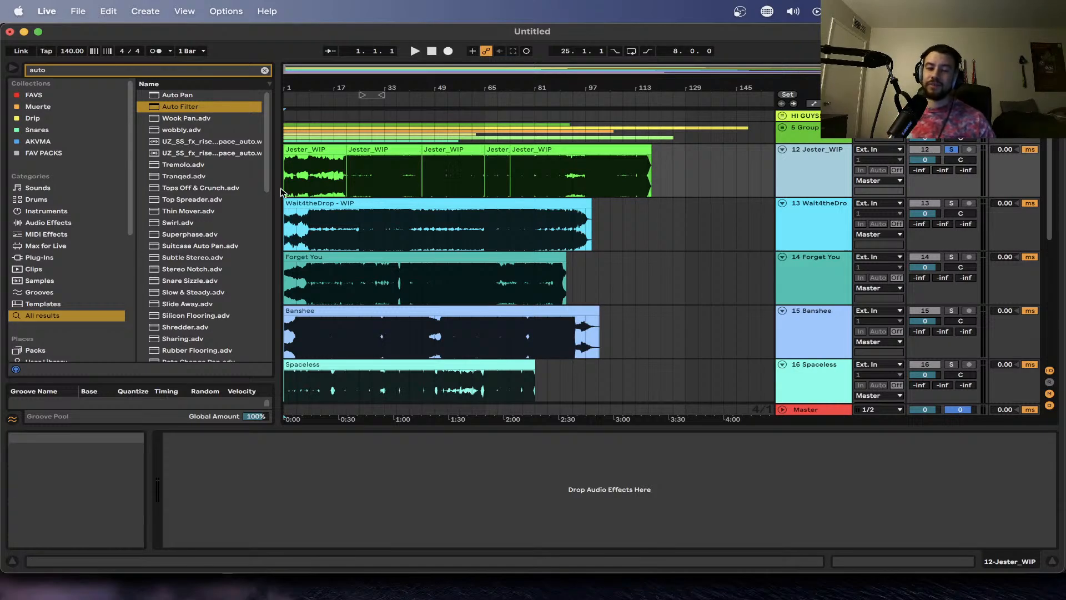
- Examine Jester_WIP's section between bars 21 and 45 and the transition into the section at bar 45, highlighting ranges of bars
{"action": "scroll", "coordinate": [284, 188], "scroll_direction": "up", "scroll_amount": 5}
{"action": "scroll", "coordinate": [428, 170], "scroll_direction": "down", "scroll_amount": 3}
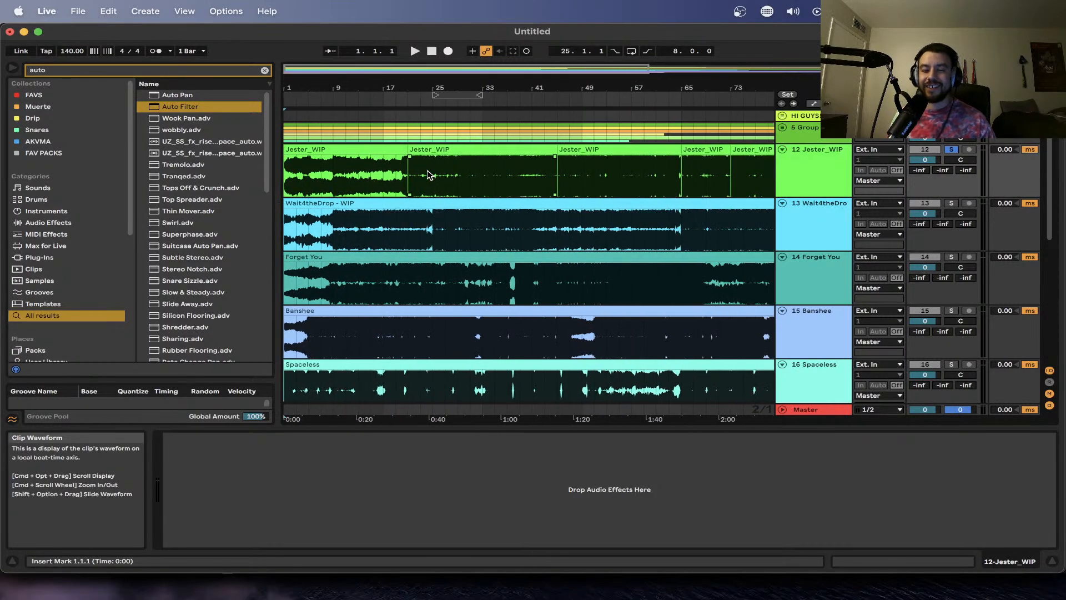
{"action": "left_click_drag", "start_coordinate": [401, 171], "coordinate": [494, 171]}
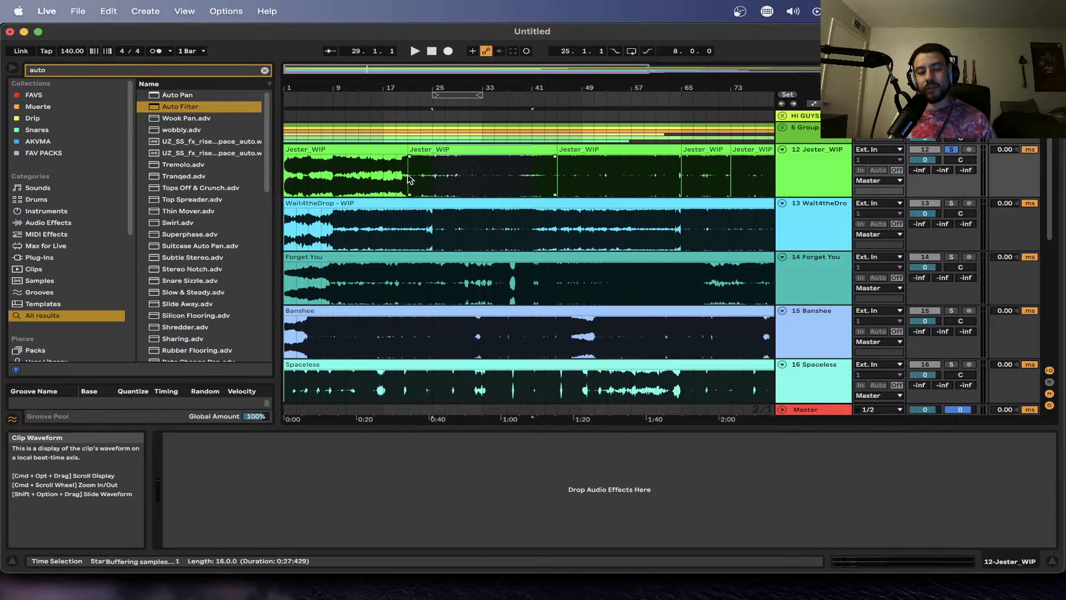
{"action": "left_click_drag", "start_coordinate": [370, 181], "coordinate": [482, 181]}
{"action": "scroll", "coordinate": [482, 181], "scroll_direction": "right", "scroll_amount": 3}
{"action": "scroll", "coordinate": [483, 180], "scroll_direction": "down", "scroll_amount": 3}
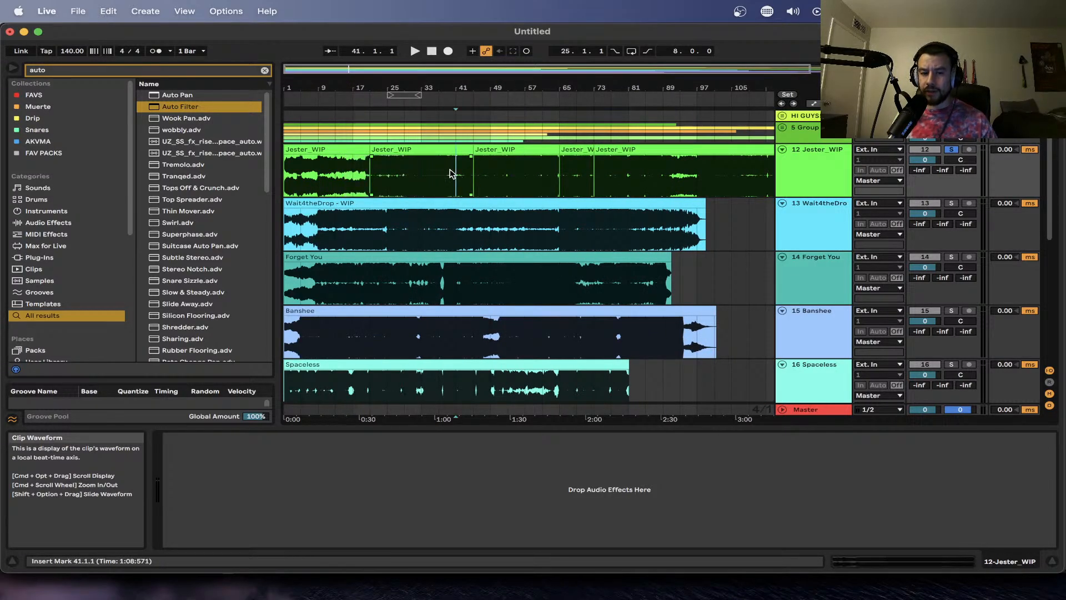
{"action": "scroll", "coordinate": [450, 174], "scroll_direction": "up", "scroll_amount": 3}
{"action": "left_click_drag", "start_coordinate": [528, 174], "coordinate": [479, 175]}
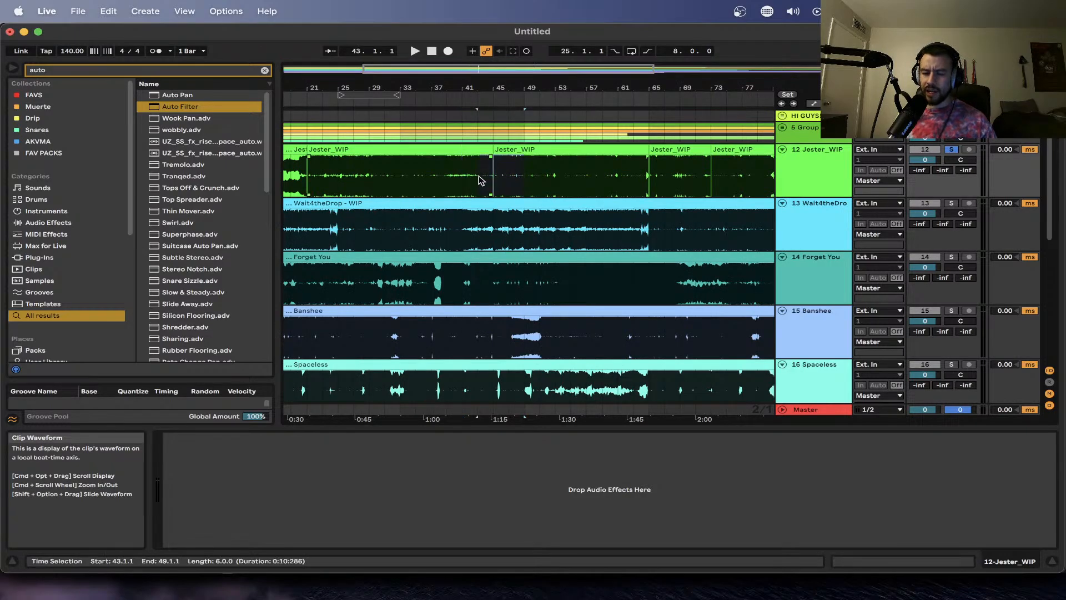
{"action": "left_click", "coordinate": [509, 182]}
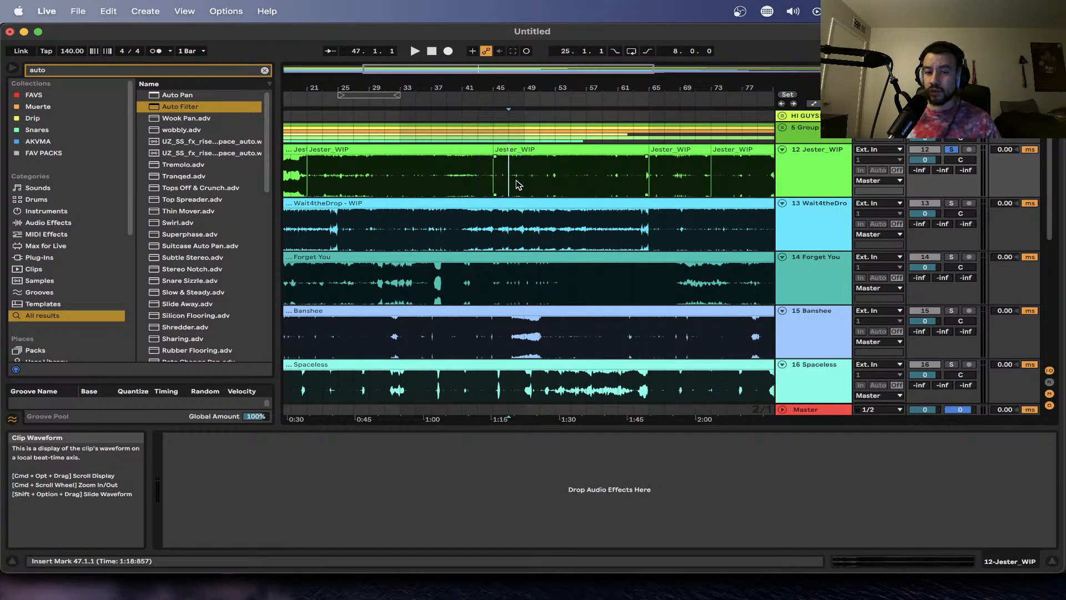
{"action": "scroll", "coordinate": [466, 184], "scroll_direction": "left", "scroll_amount": 4}
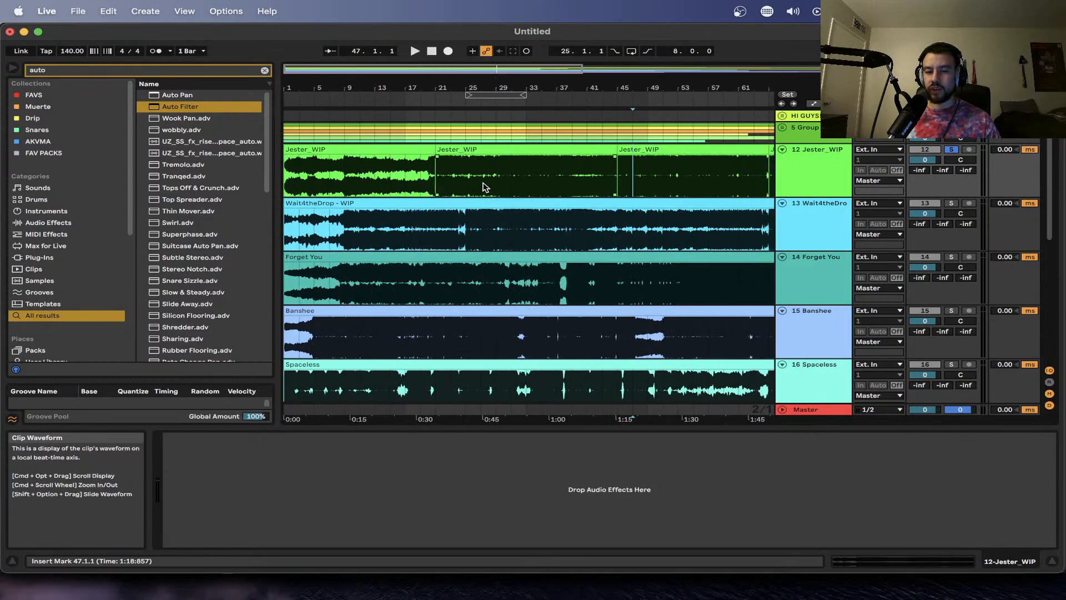
{"action": "left_click_drag", "start_coordinate": [452, 184], "coordinate": [557, 183]}
{"action": "left_click", "coordinate": [602, 184]}
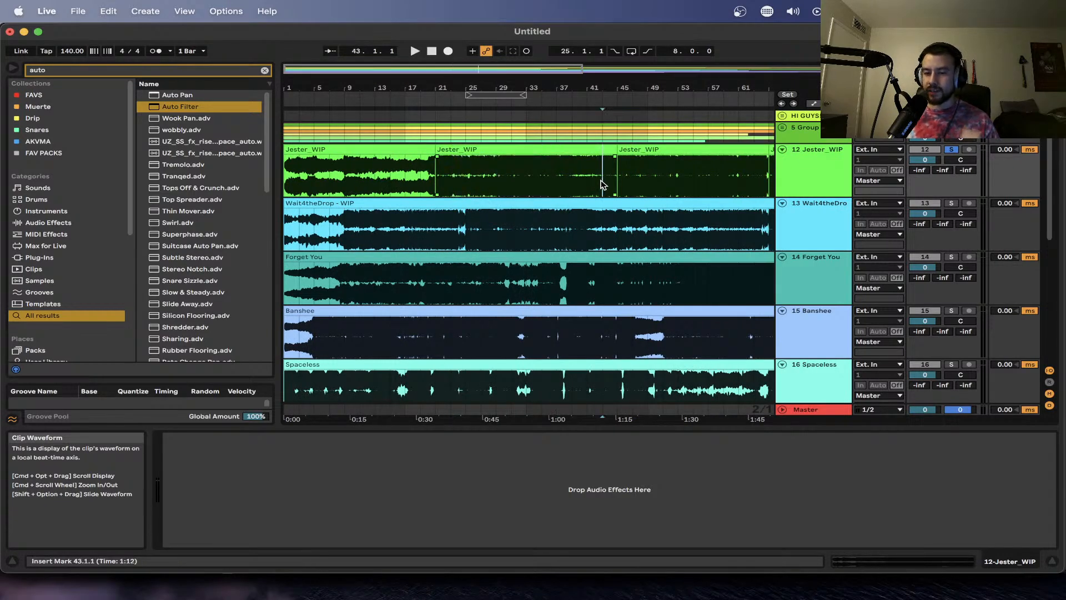
- Review Jester_WIP's intro and its sections through the splits at bars 65 and 73, highlighting bars 15 to 31 along the way
{"action": "scroll", "coordinate": [488, 181], "scroll_direction": "down", "scroll_amount": 2}
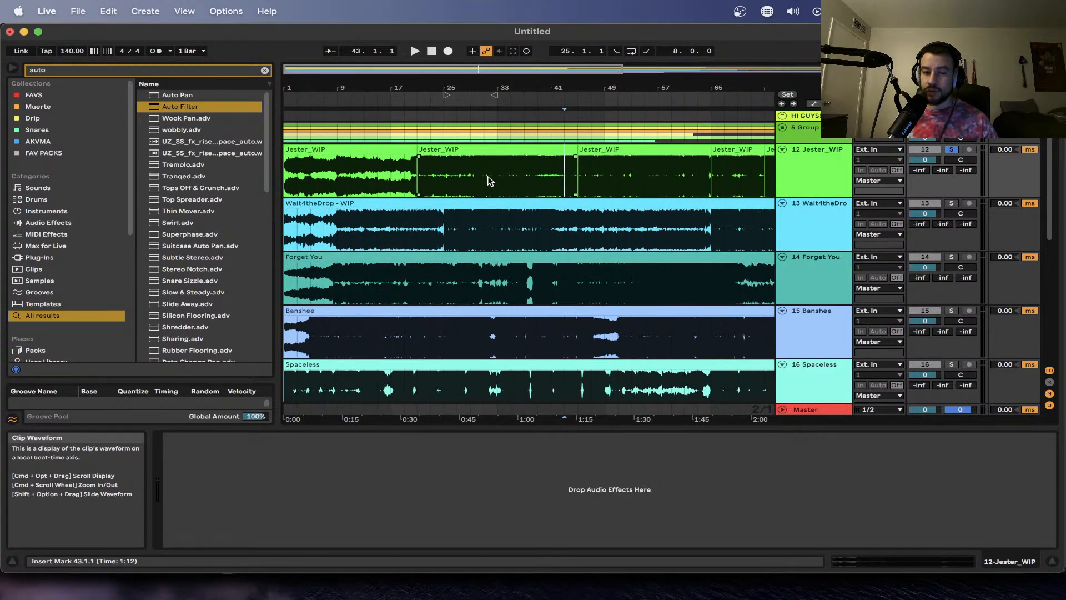
{"action": "scroll", "coordinate": [382, 184], "scroll_direction": "up", "scroll_amount": 3}
{"action": "left_click_drag", "start_coordinate": [500, 184], "coordinate": [234, 186]}
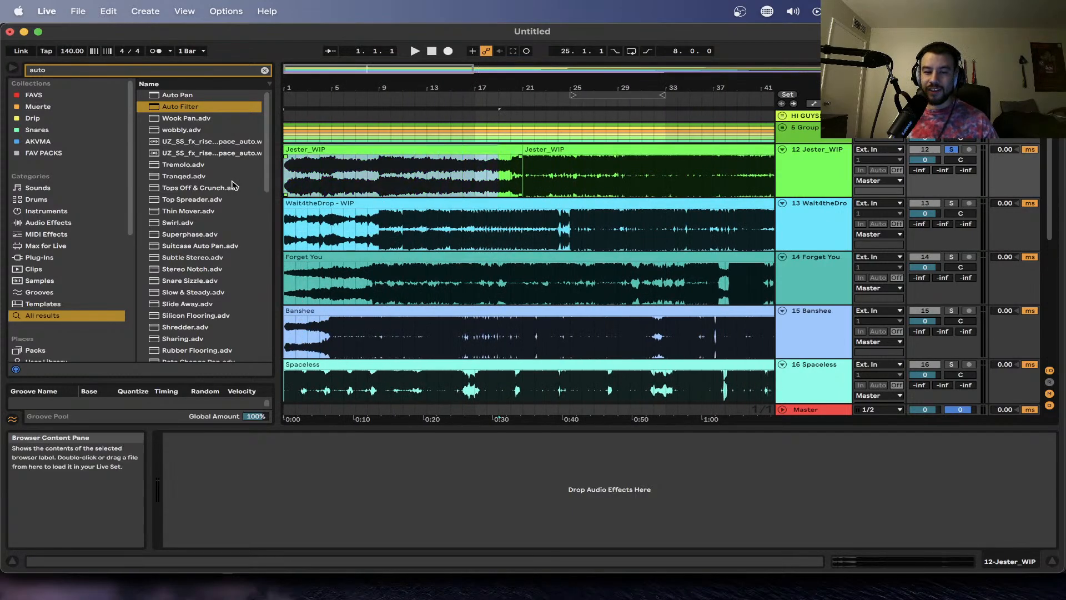
{"action": "left_click_drag", "start_coordinate": [451, 177], "coordinate": [641, 178]}
{"action": "scroll", "coordinate": [638, 178], "scroll_direction": "right", "scroll_amount": 5}
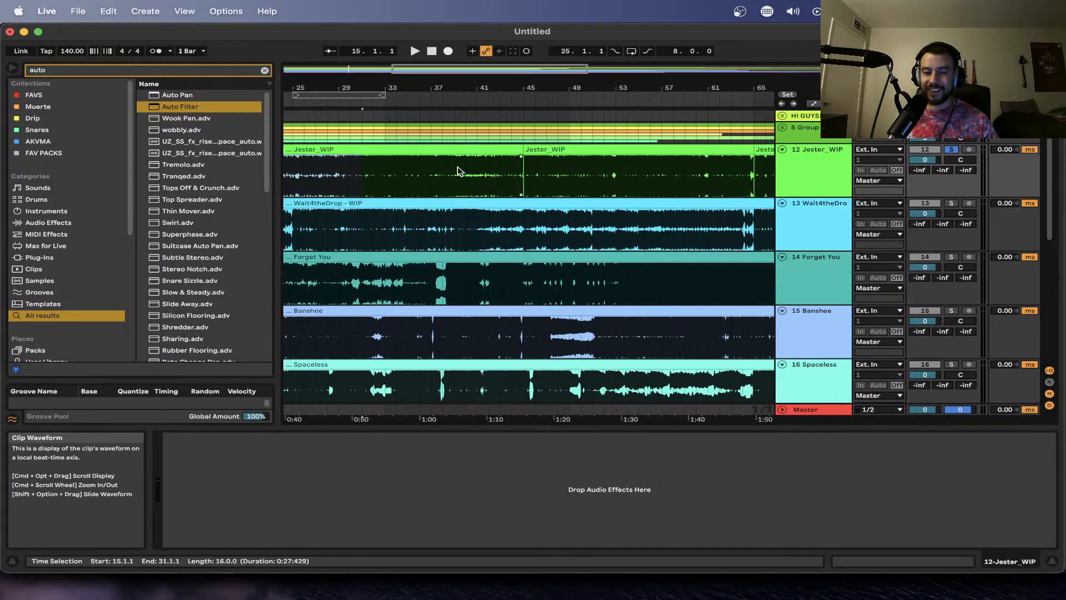
{"action": "scroll", "coordinate": [459, 171], "scroll_direction": "down", "scroll_amount": 2}
{"action": "scroll", "coordinate": [455, 181], "scroll_direction": "right", "scroll_amount": 3}
{"action": "left_click", "coordinate": [507, 181]}
{"action": "scroll", "coordinate": [509, 182], "scroll_direction": "up", "scroll_amount": 4}
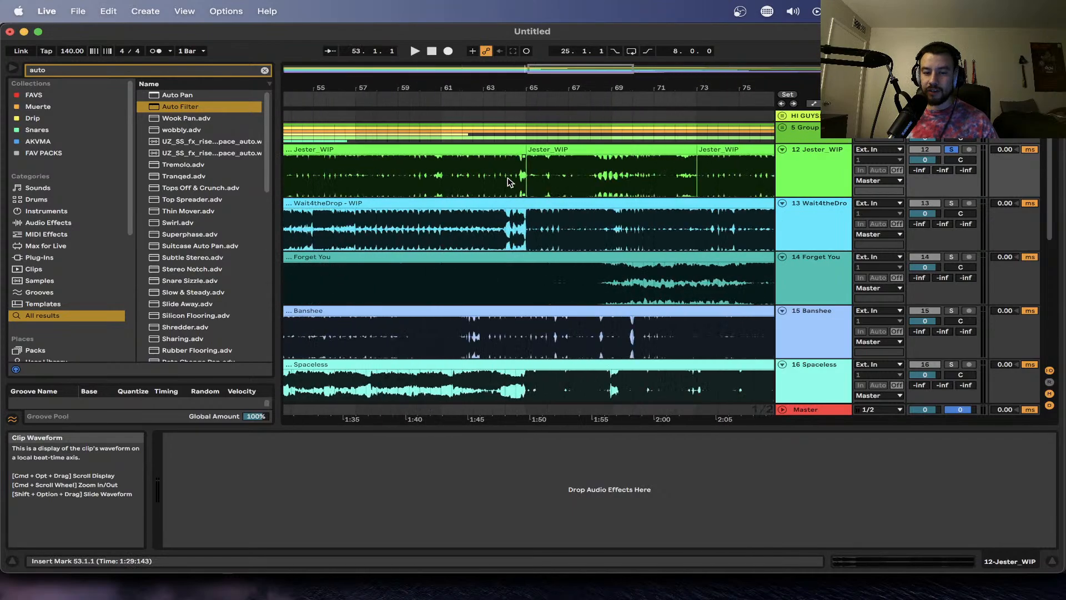
{"action": "scroll", "coordinate": [507, 181], "scroll_direction": "down", "scroll_amount": 3}
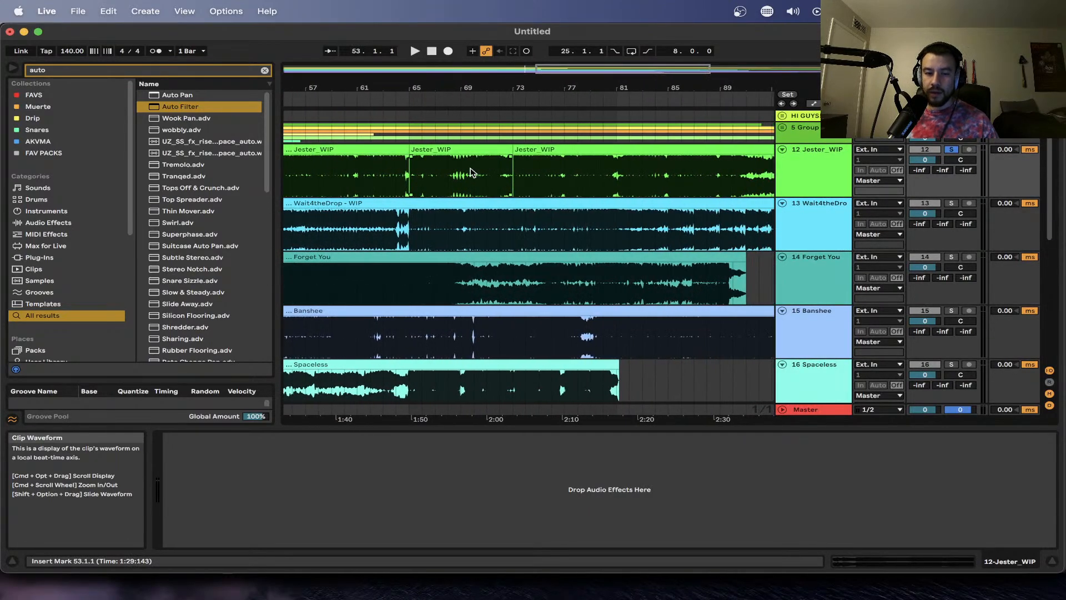
- Audition Jester_WIP's section between bars 65 and 73, replaying from 68.1.1 and placing the insert marker at 70.1.1
{"action": "left_click", "coordinate": [444, 151]}
{"action": "scroll", "coordinate": [445, 155], "scroll_direction": "up", "scroll_amount": 3}
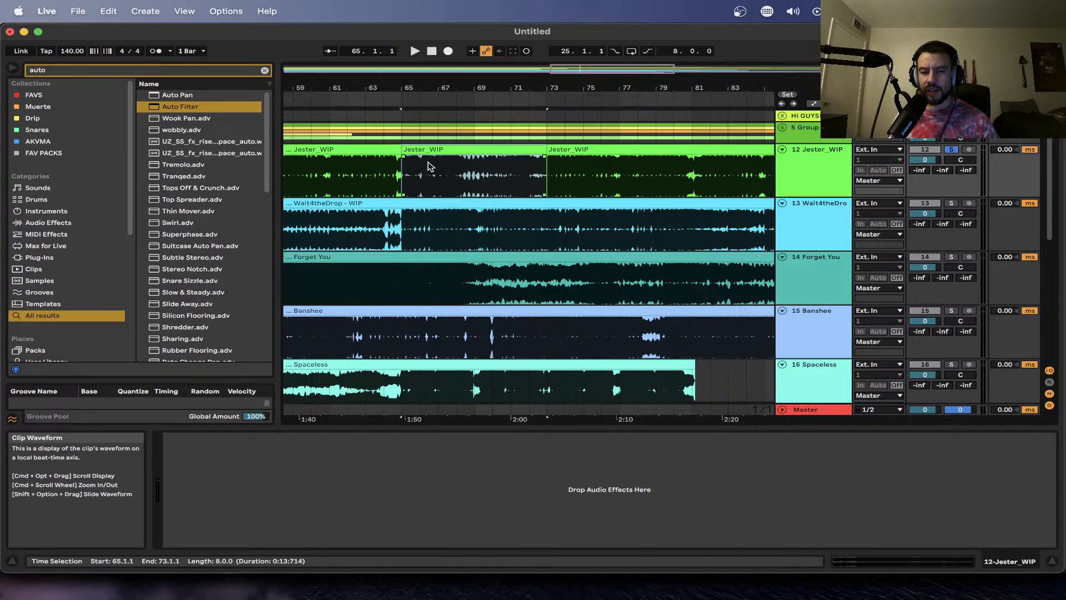
{"action": "key", "text": "space"}
{"action": "left_click", "coordinate": [470, 176]}
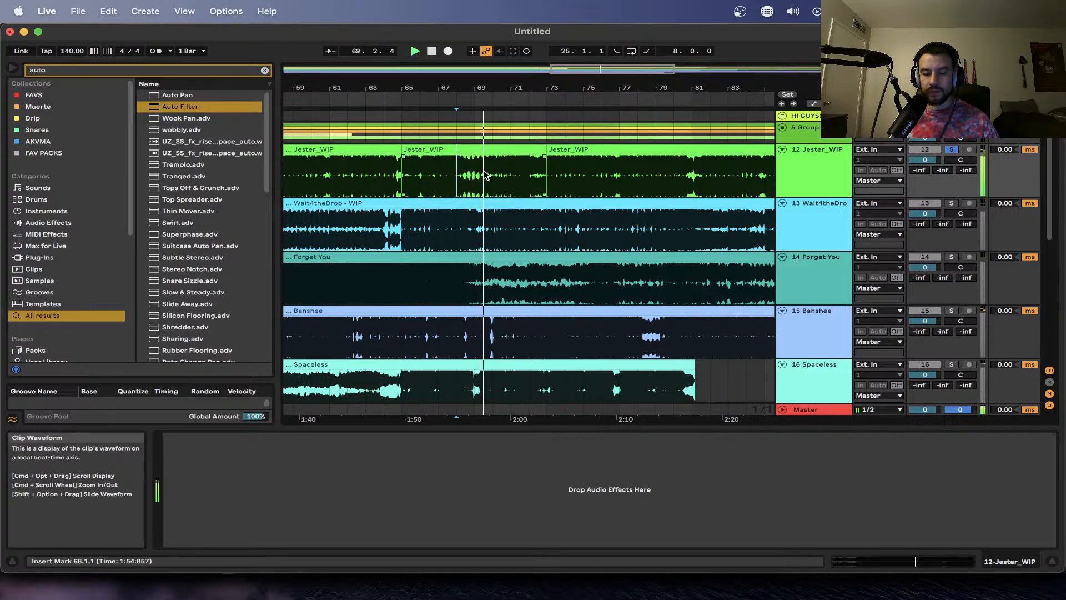
{"action": "scroll", "coordinate": [472, 171], "scroll_direction": "right", "scroll_amount": 3}
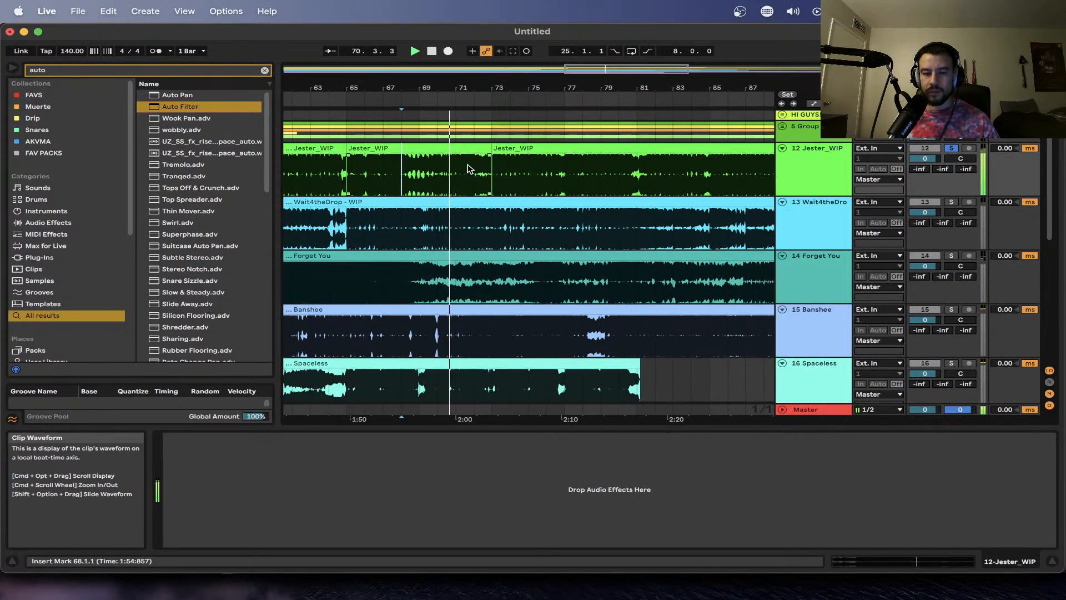
{"action": "left_click", "coordinate": [440, 173]}
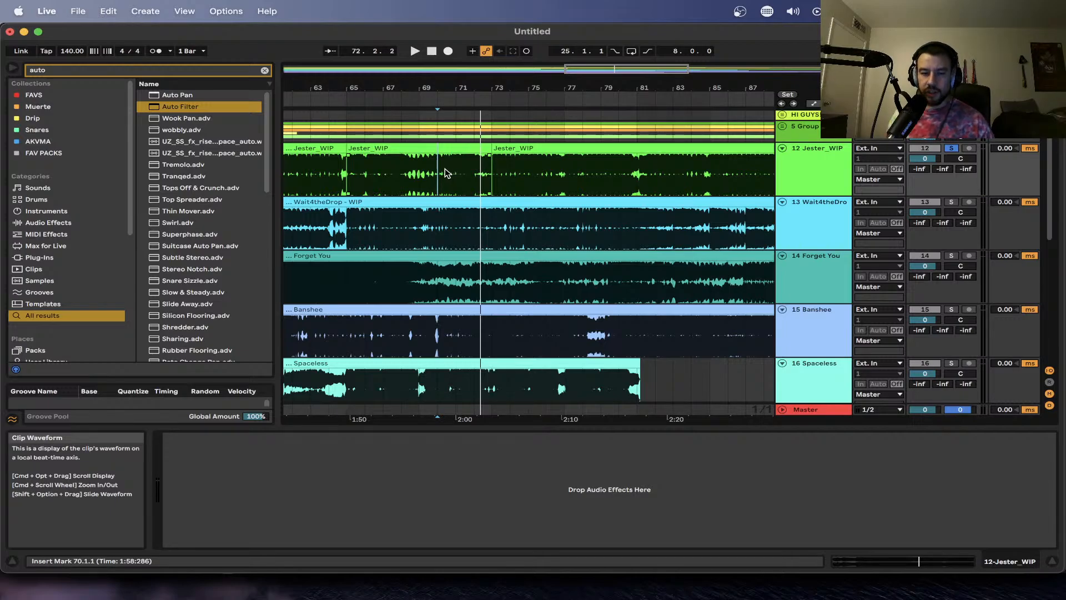
{"action": "scroll", "coordinate": [444, 172], "scroll_direction": "up", "scroll_amount": 5}
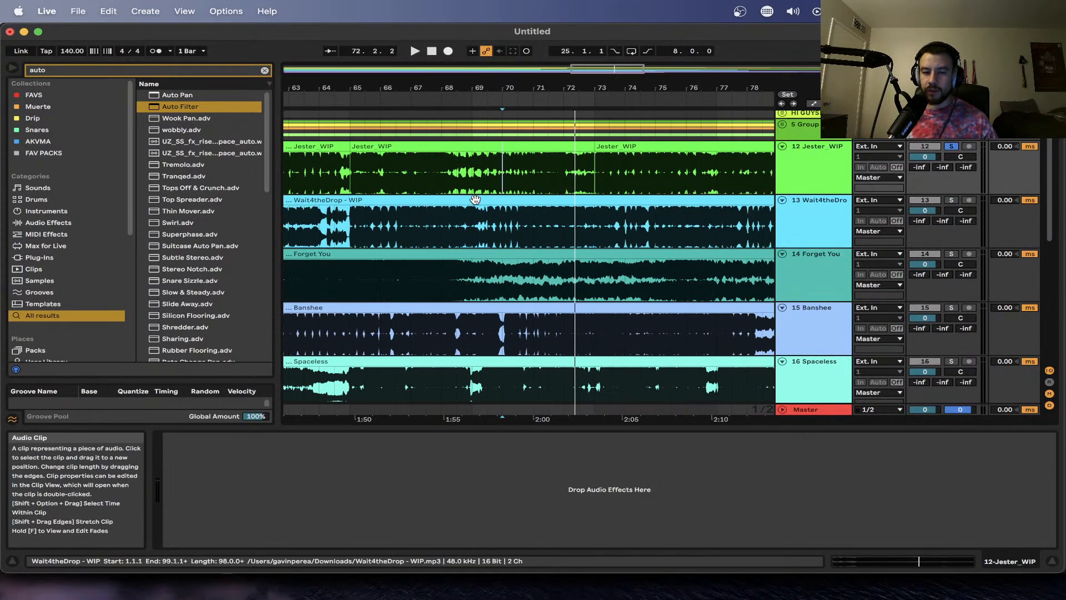
- Examine Jester_WIP's arrangement from the intro to the ending and select its section between bars 45 and 65
{"action": "scroll", "coordinate": [475, 200], "scroll_direction": "down", "scroll_amount": 10}
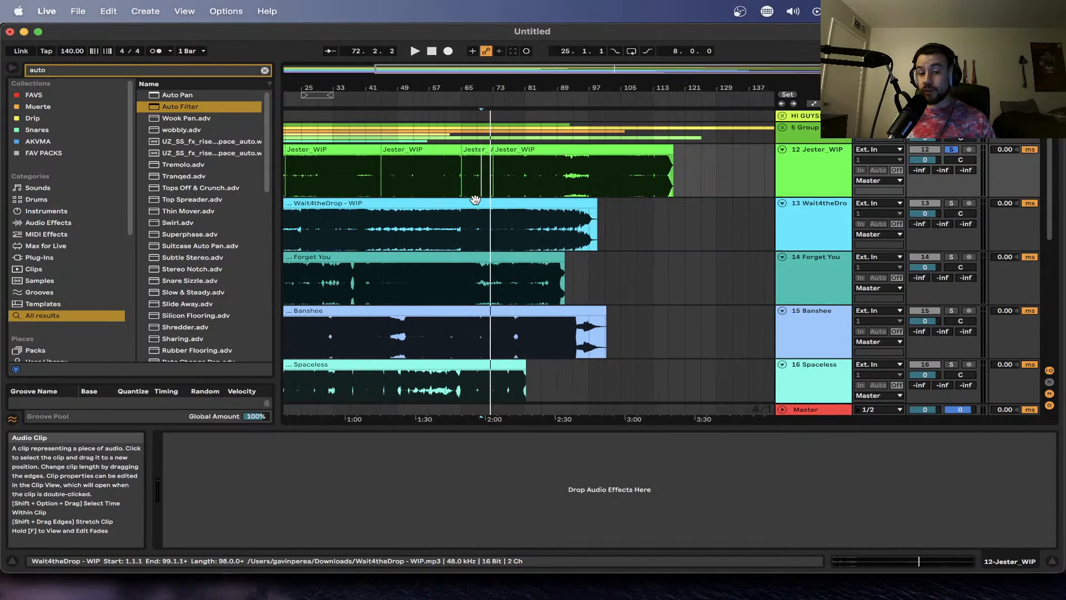
{"action": "scroll", "coordinate": [585, 171], "scroll_direction": "up", "scroll_amount": 8}
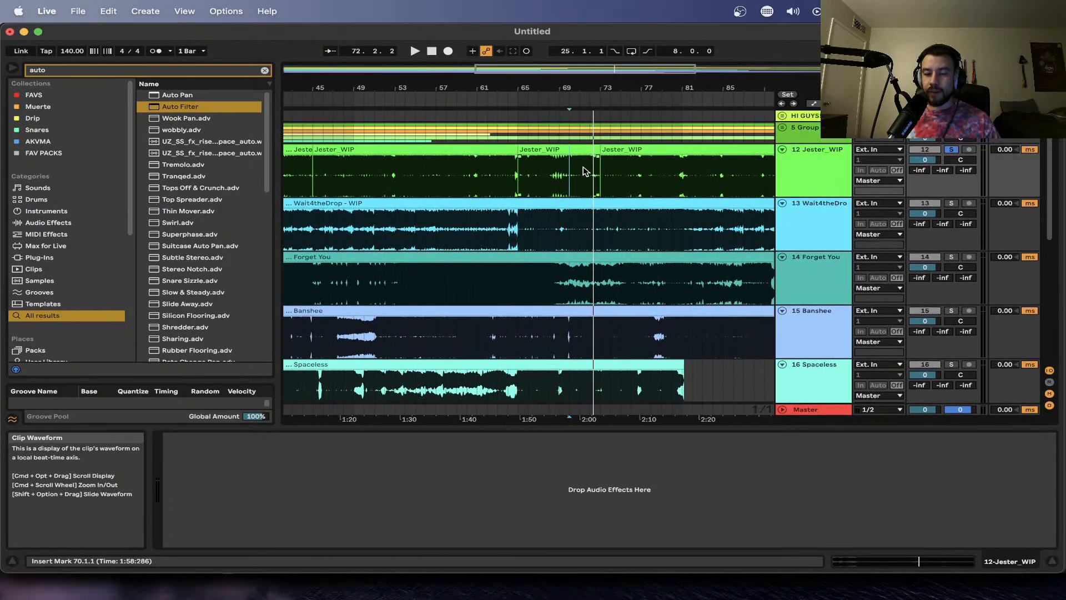
{"action": "scroll", "coordinate": [584, 171], "scroll_direction": "down", "scroll_amount": 10}
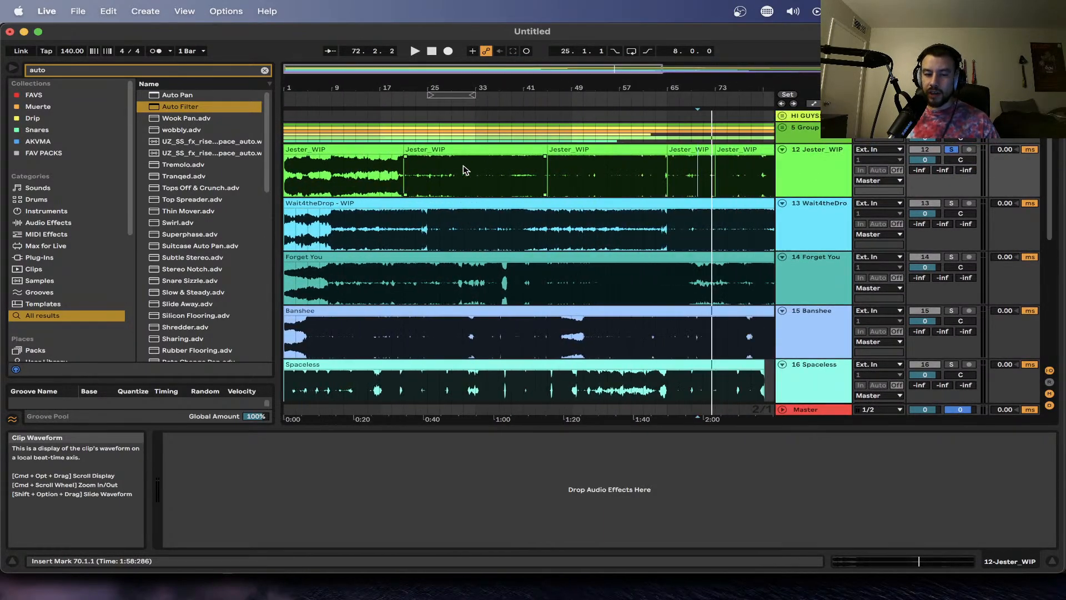
{"action": "scroll", "coordinate": [349, 182], "scroll_direction": "up", "scroll_amount": 5}
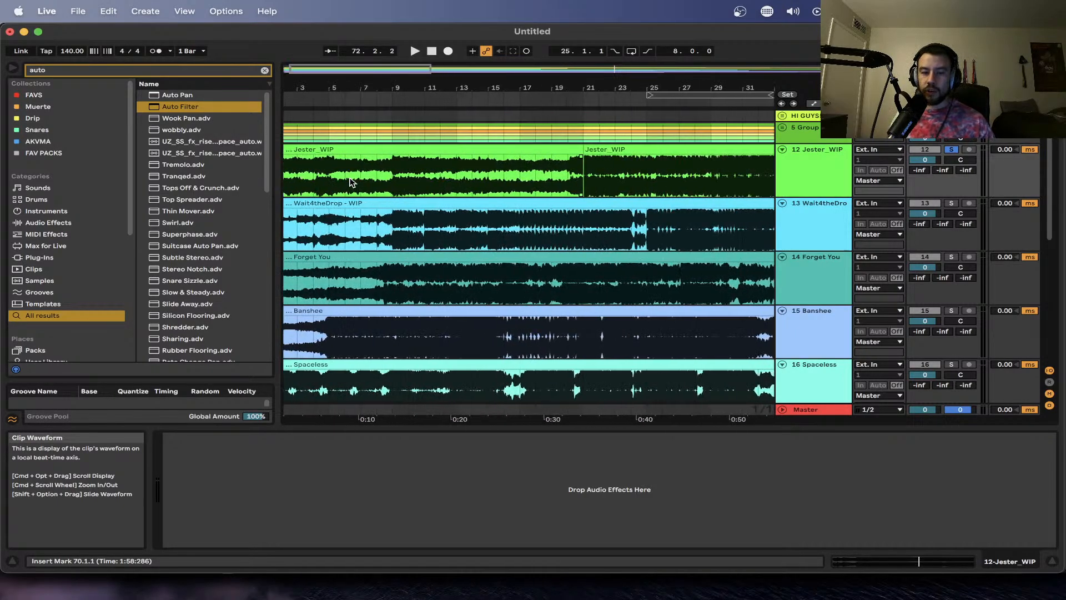
{"action": "scroll", "coordinate": [349, 182], "scroll_direction": "down", "scroll_amount": 4}
{"action": "scroll", "coordinate": [332, 162], "scroll_direction": "up", "scroll_amount": 4}
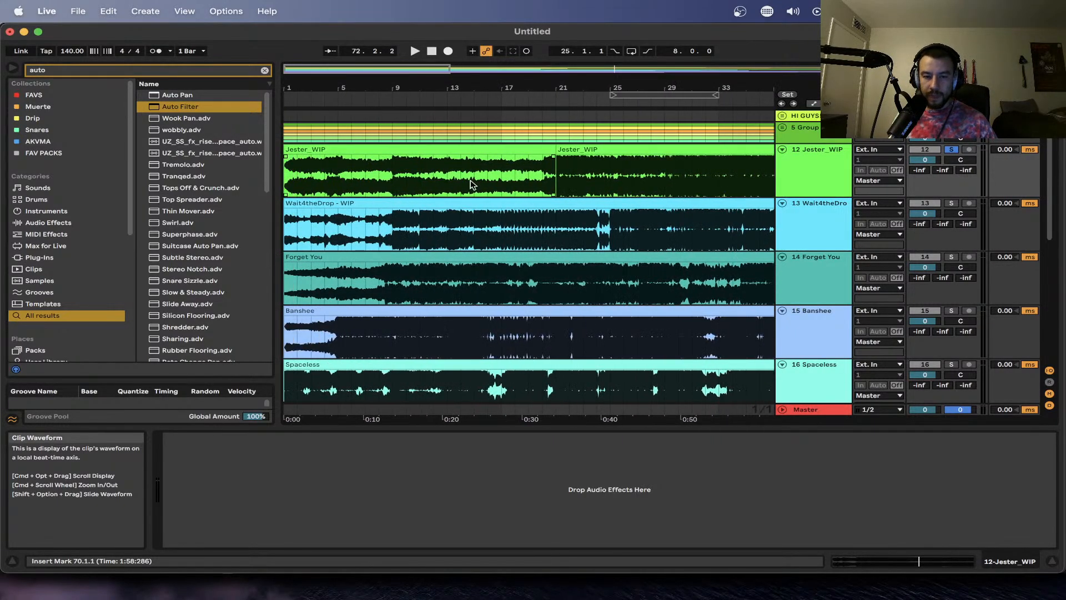
{"action": "scroll", "coordinate": [471, 185], "scroll_direction": "down", "scroll_amount": 4}
{"action": "scroll", "coordinate": [506, 188], "scroll_direction": "right", "scroll_amount": 5}
{"action": "scroll", "coordinate": [582, 182], "scroll_direction": "right", "scroll_amount": 1}
{"action": "left_click", "coordinate": [445, 148]}
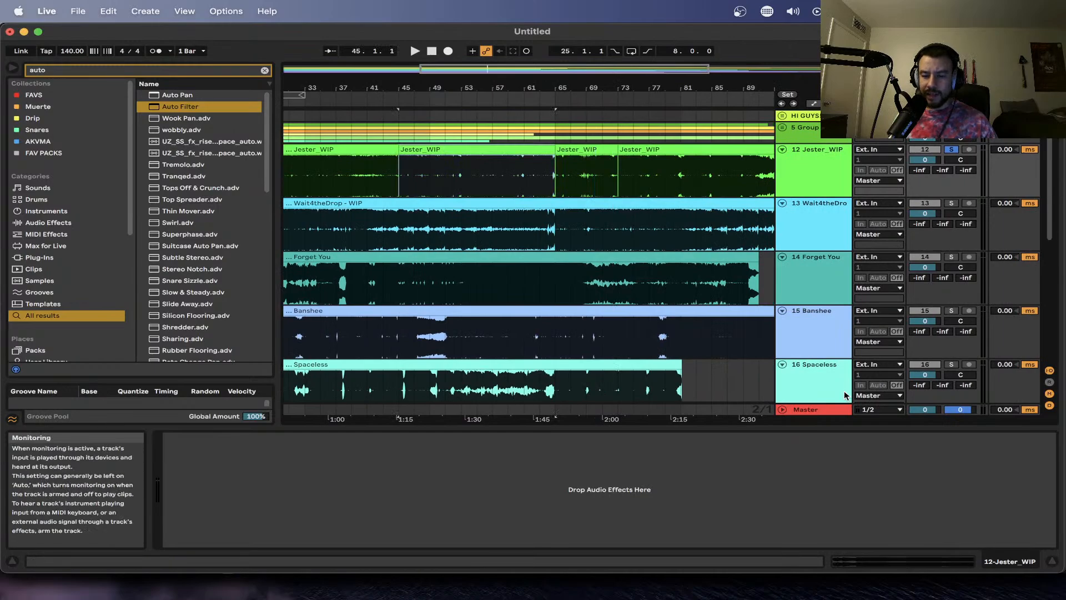
- Show the Master track's devices to check loudness and select Jester_WIP's section between bars 21 and 45
{"action": "left_click", "coordinate": [821, 409]}
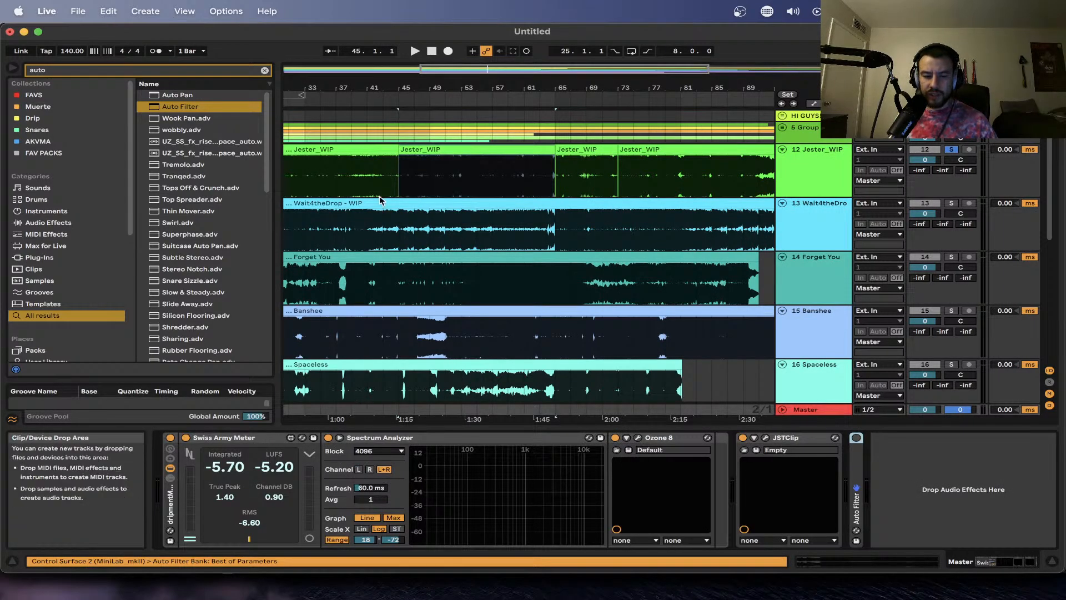
{"action": "scroll", "coordinate": [351, 174], "scroll_direction": "up", "scroll_amount": 5}
{"action": "scroll", "coordinate": [351, 174], "scroll_direction": "down", "scroll_amount": 6}
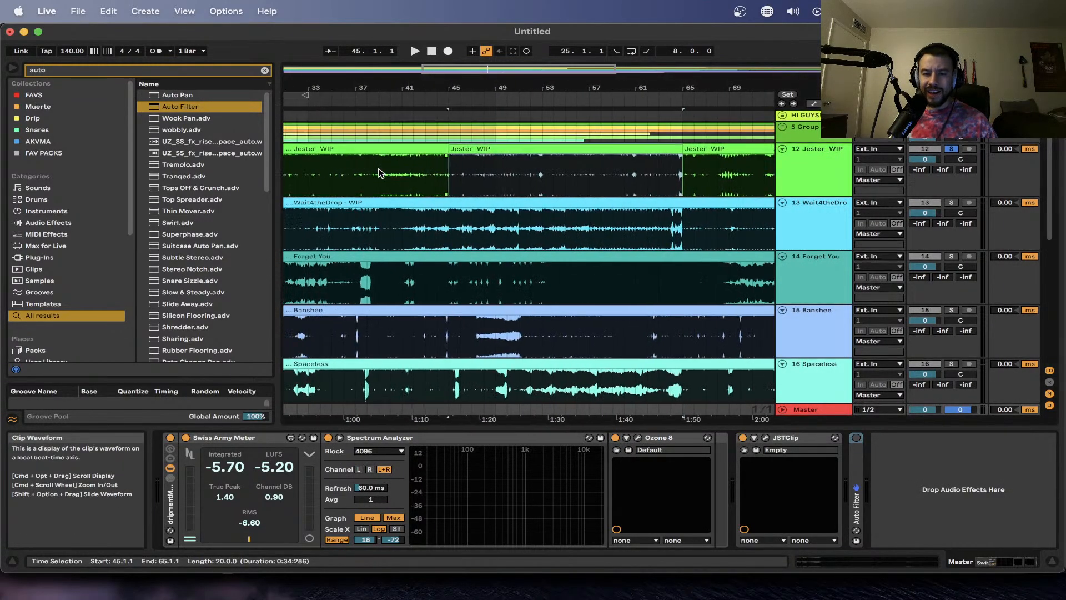
{"action": "scroll", "coordinate": [646, 192], "scroll_direction": "right", "scroll_amount": 3}
{"action": "left_click", "coordinate": [449, 150]}
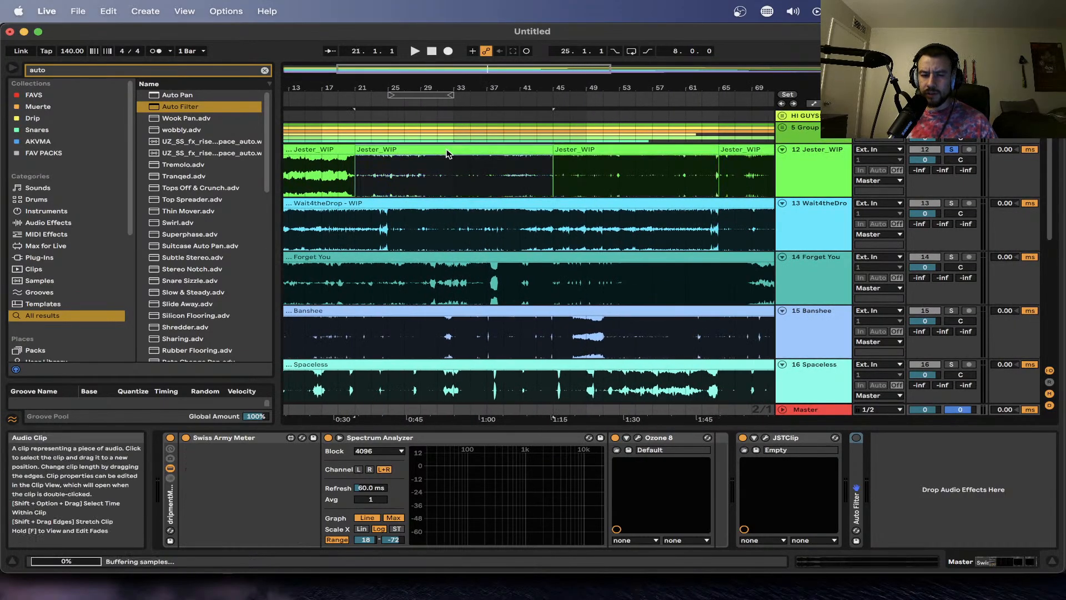
- Audition Jester_WIP from bar 49 within the section starting at bar 45, and stop playback
{"action": "left_click", "coordinate": [593, 149]}
{"action": "key", "text": "space"}
{"action": "left_click", "coordinate": [615, 179]}
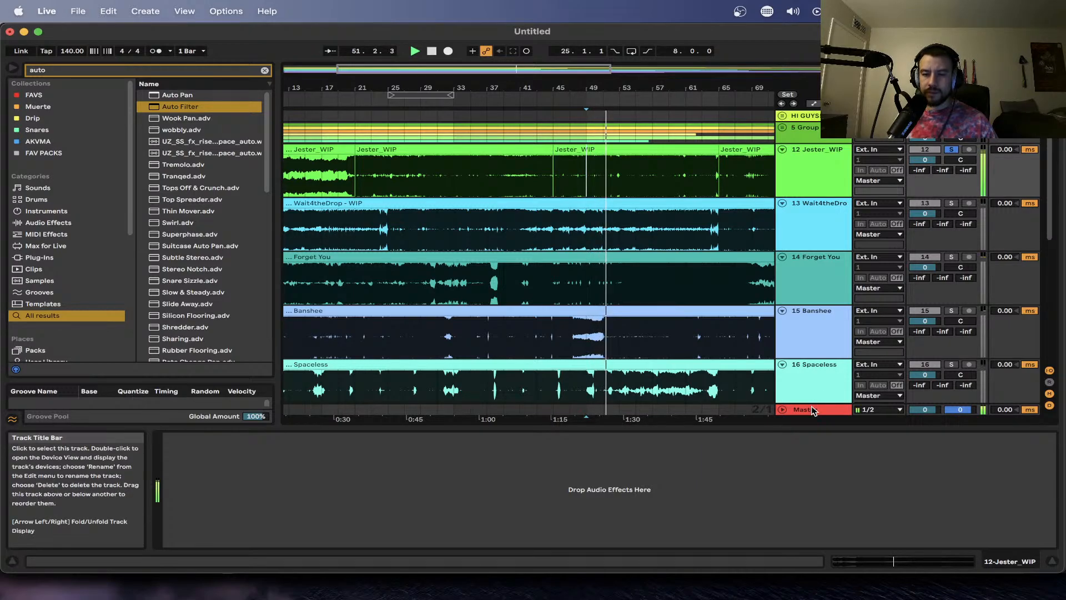
{"action": "left_click", "coordinate": [818, 178]}
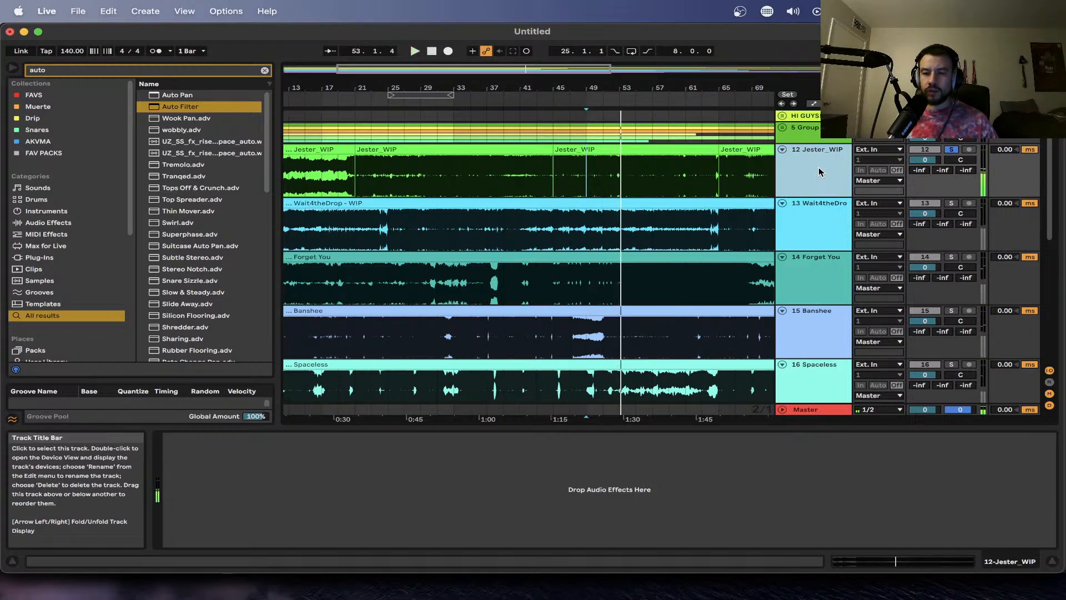
{"action": "scroll", "coordinate": [601, 195], "scroll_direction": "up", "scroll_amount": 3}
{"action": "key", "text": "space"}
- Select Jester_WIP's section between bars 45 and 65 and inspect the waveform around the transition at bar 45
{"action": "left_click", "coordinate": [534, 150]}
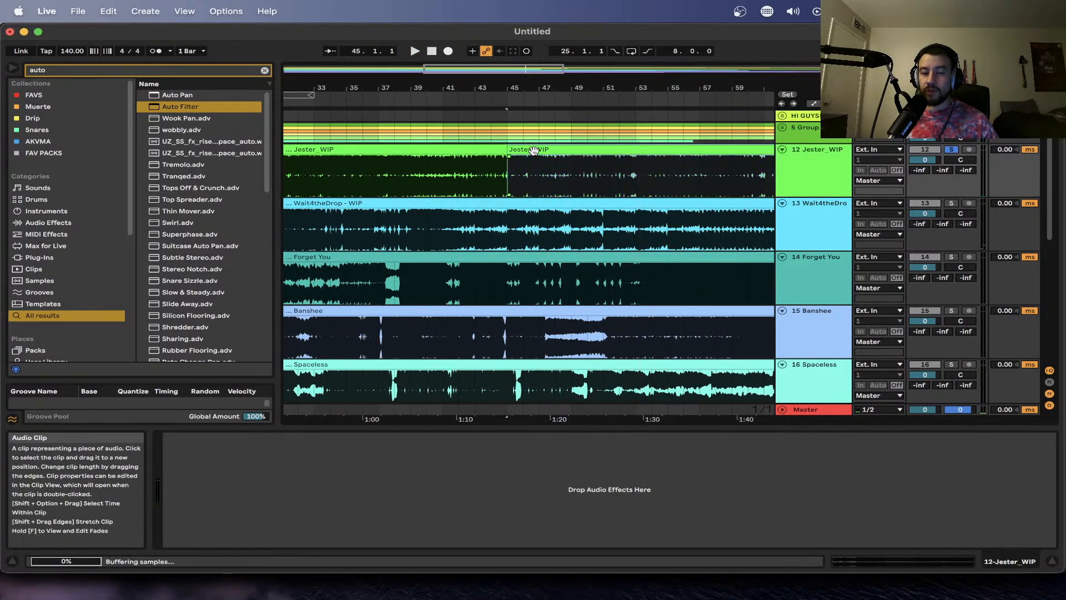
{"action": "scroll", "coordinate": [534, 150], "scroll_direction": "up", "scroll_amount": 2}
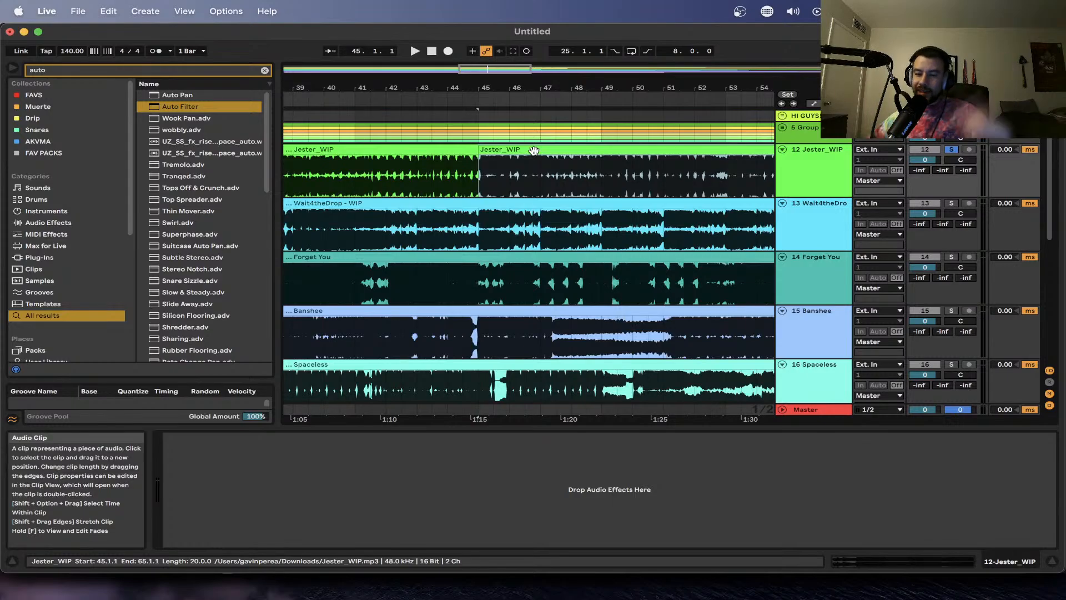
{"action": "scroll", "coordinate": [533, 156], "scroll_direction": "up", "scroll_amount": 3}
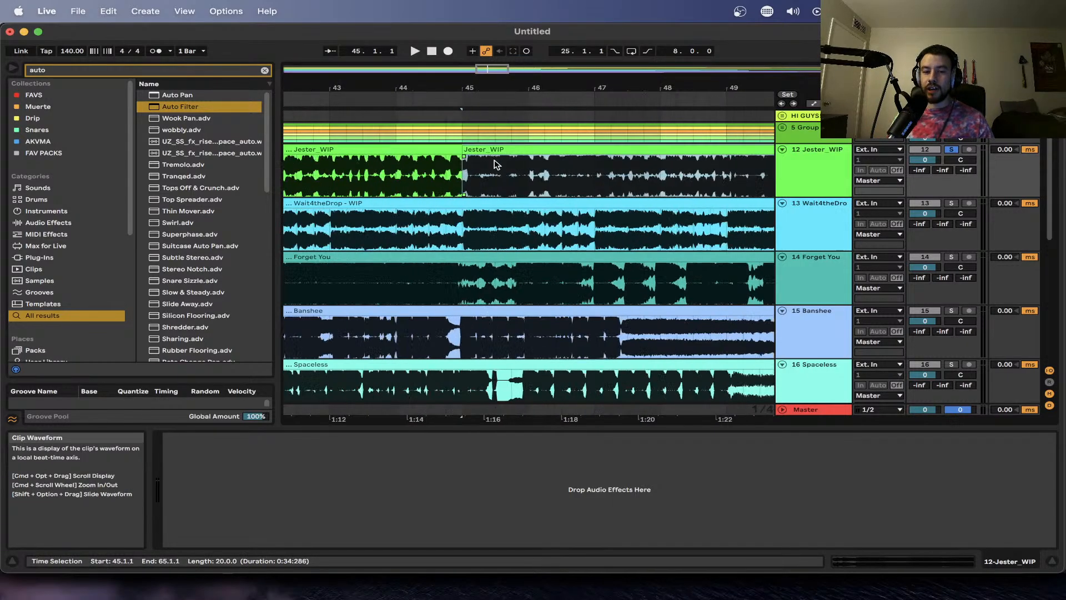
{"action": "scroll", "coordinate": [496, 163], "scroll_direction": "down", "scroll_amount": 1}
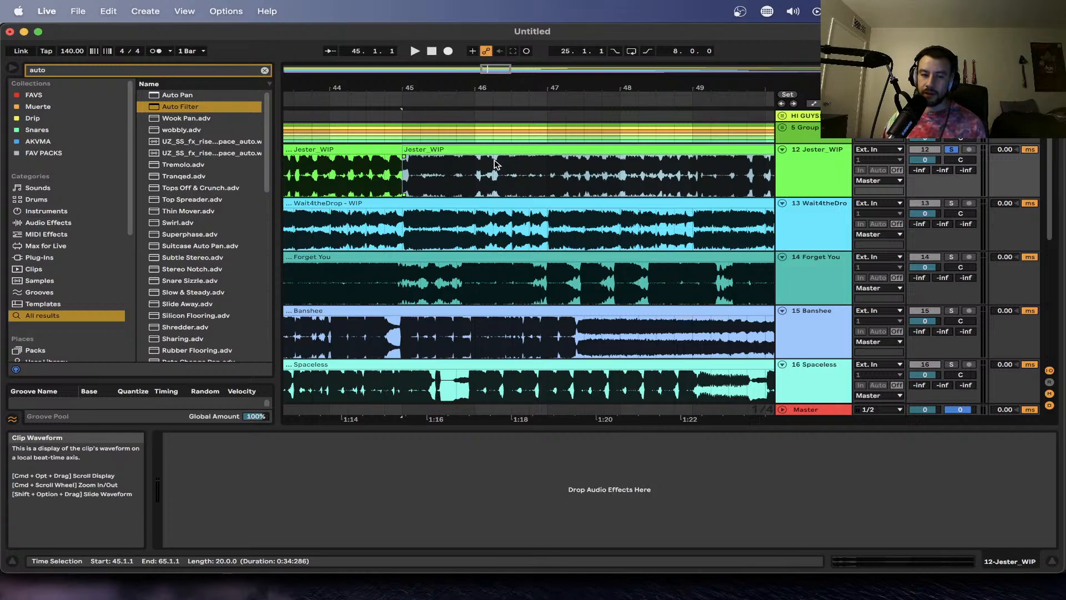
{"action": "scroll", "coordinate": [495, 164], "scroll_direction": "down", "scroll_amount": 6}
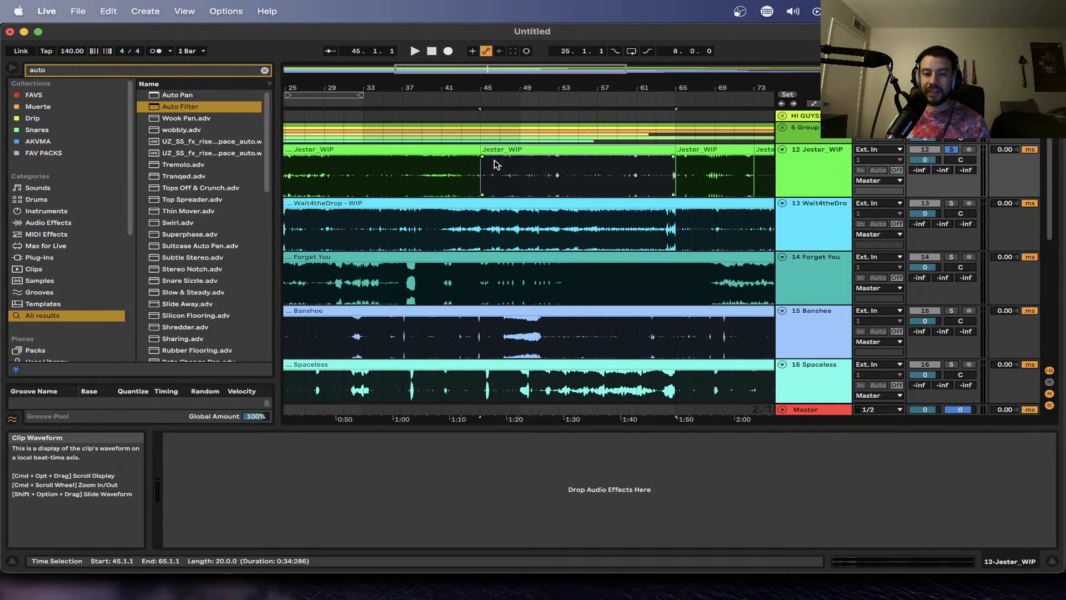
{"action": "scroll", "coordinate": [523, 175], "scroll_direction": "down", "scroll_amount": 5}
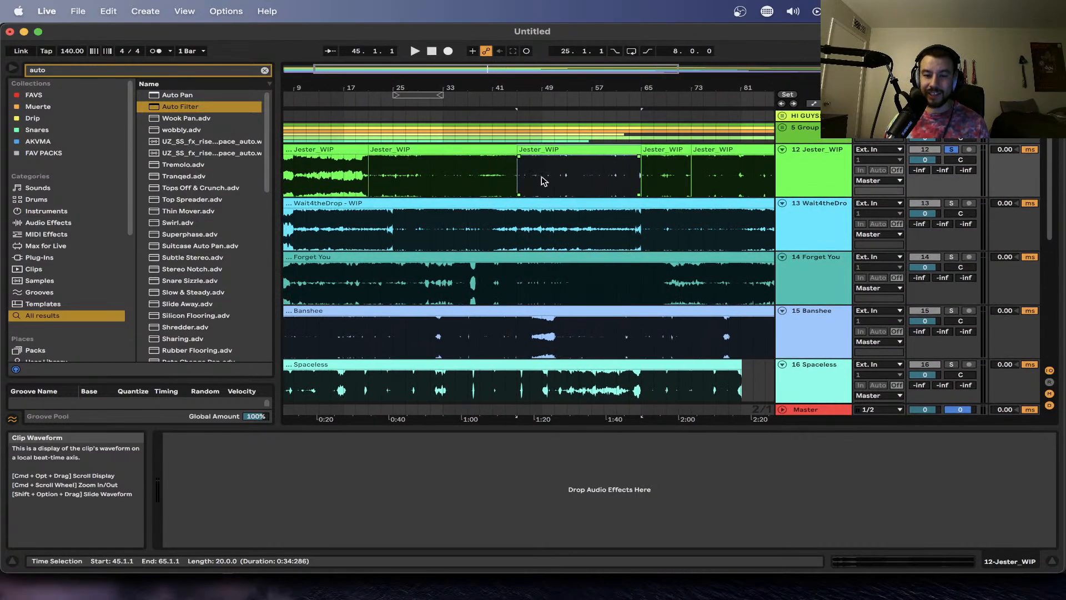
- Review Jester_WIP's full length, highlighting bars 13 to 109 and the final section from bar 73, and place the insert marker at 9.1.1
{"action": "left_click", "coordinate": [547, 182]}
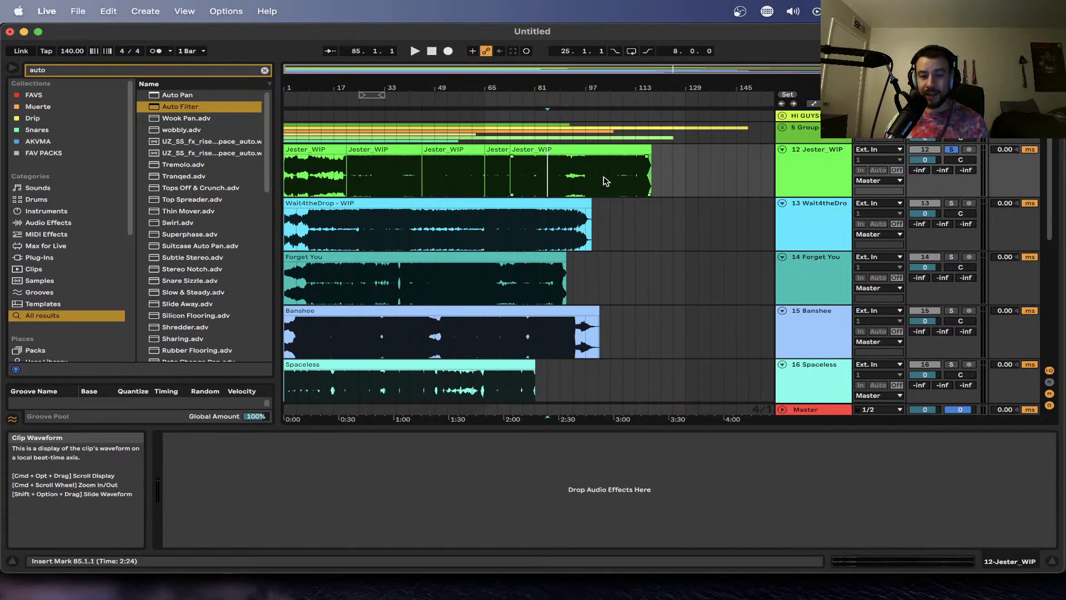
{"action": "left_click_drag", "start_coordinate": [626, 181], "coordinate": [317, 176]}
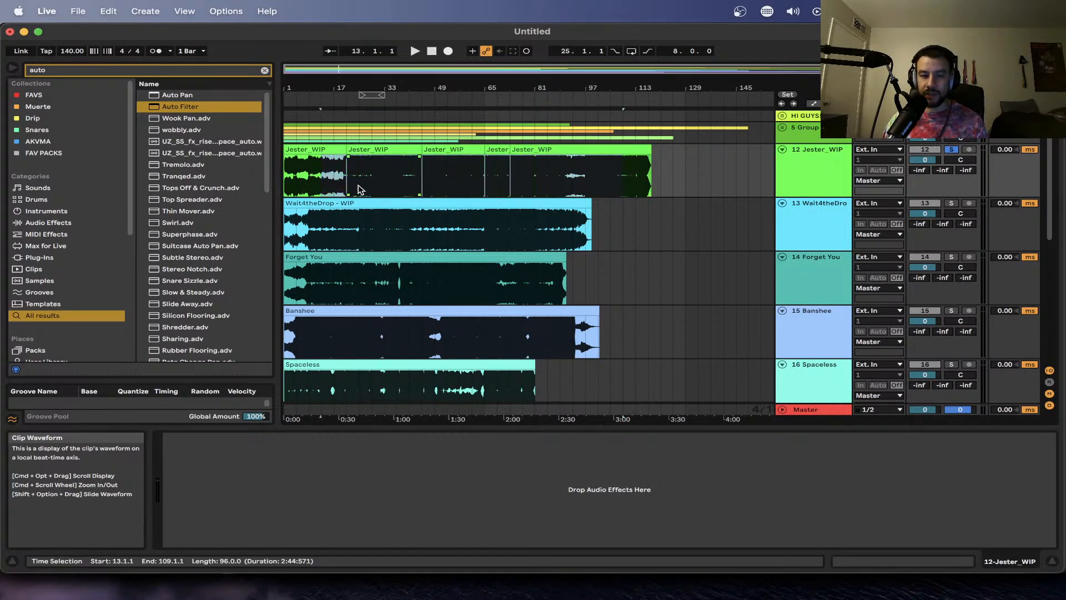
{"action": "left_click", "coordinate": [525, 160]}
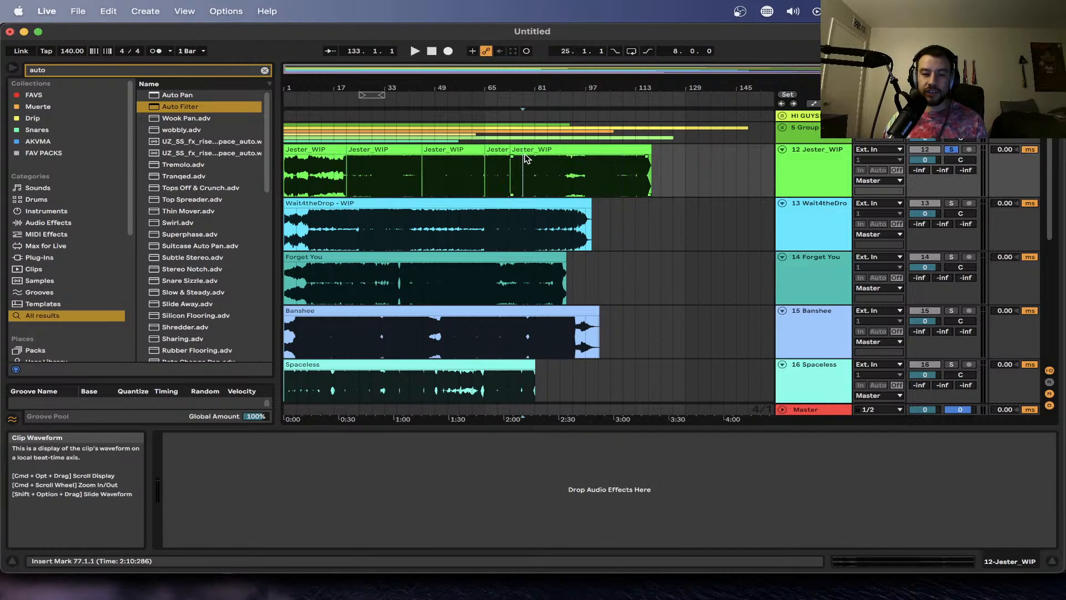
{"action": "left_click", "coordinate": [532, 148]}
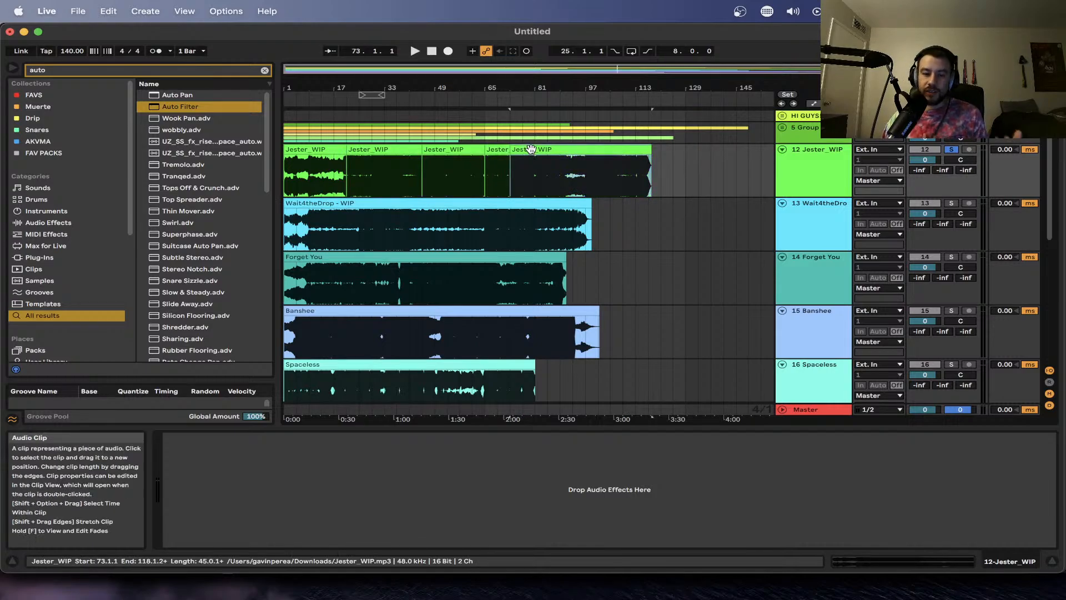
{"action": "left_click", "coordinate": [309, 173]}
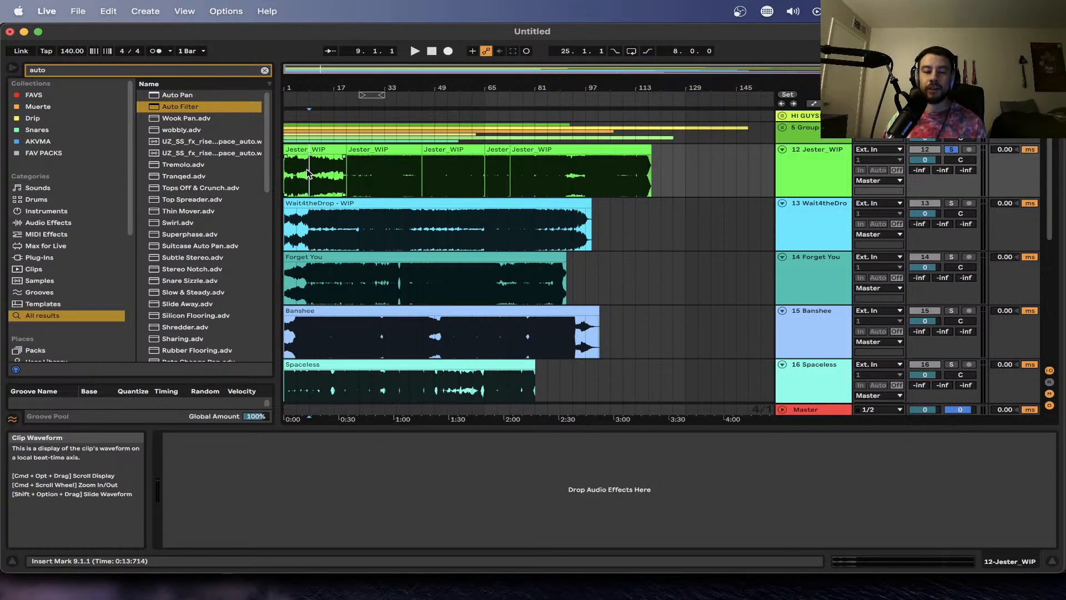
- Inspect Jester_WIP's opening, select its section between bars 21 and 45, and check loudness in the Master track's devices
{"action": "scroll", "coordinate": [289, 238], "scroll_direction": "up", "scroll_amount": 5}
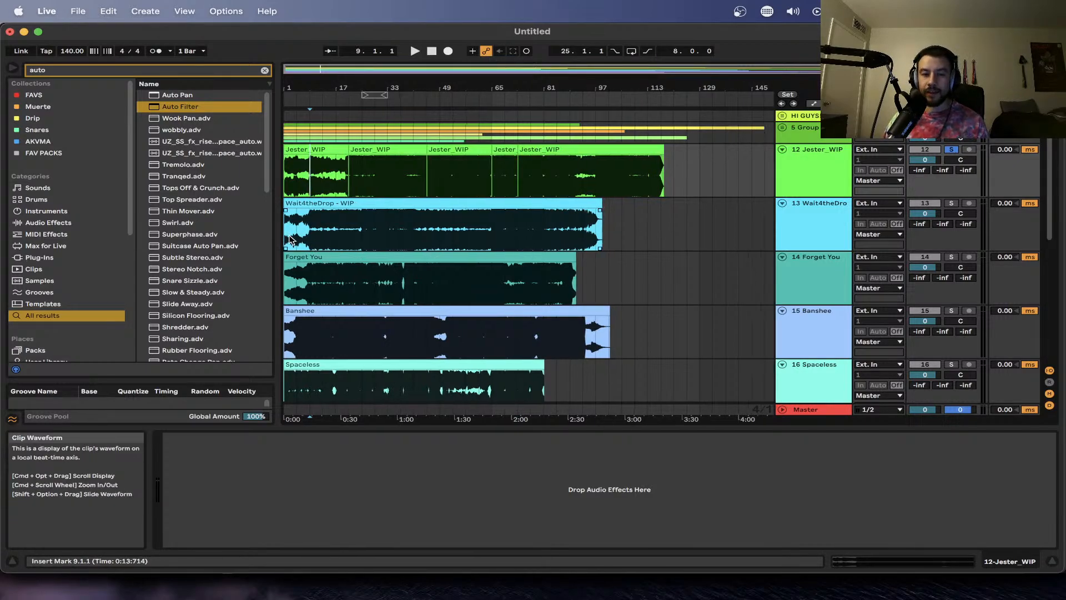
{"action": "scroll", "coordinate": [289, 238], "scroll_direction": "down", "scroll_amount": 1}
{"action": "scroll", "coordinate": [368, 236], "scroll_direction": "down", "scroll_amount": 4}
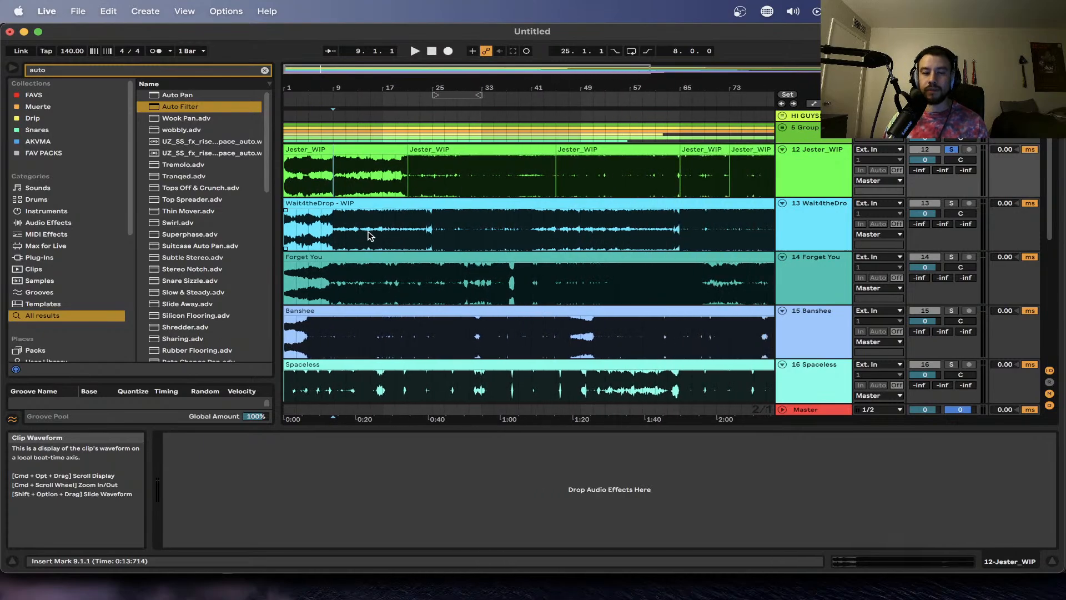
{"action": "left_click", "coordinate": [459, 149]}
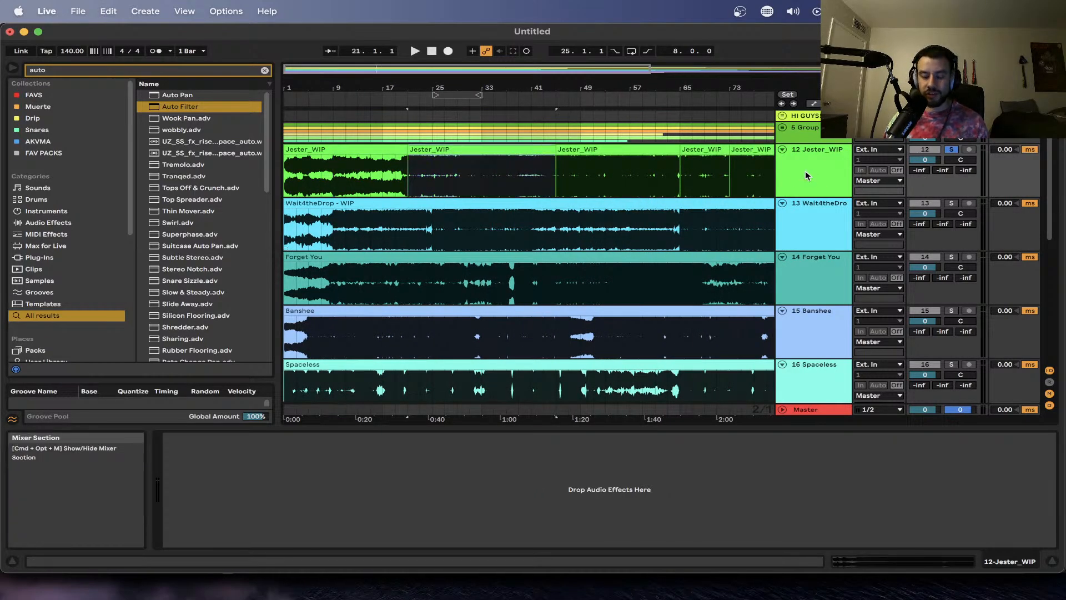
{"action": "left_click", "coordinate": [831, 409]}
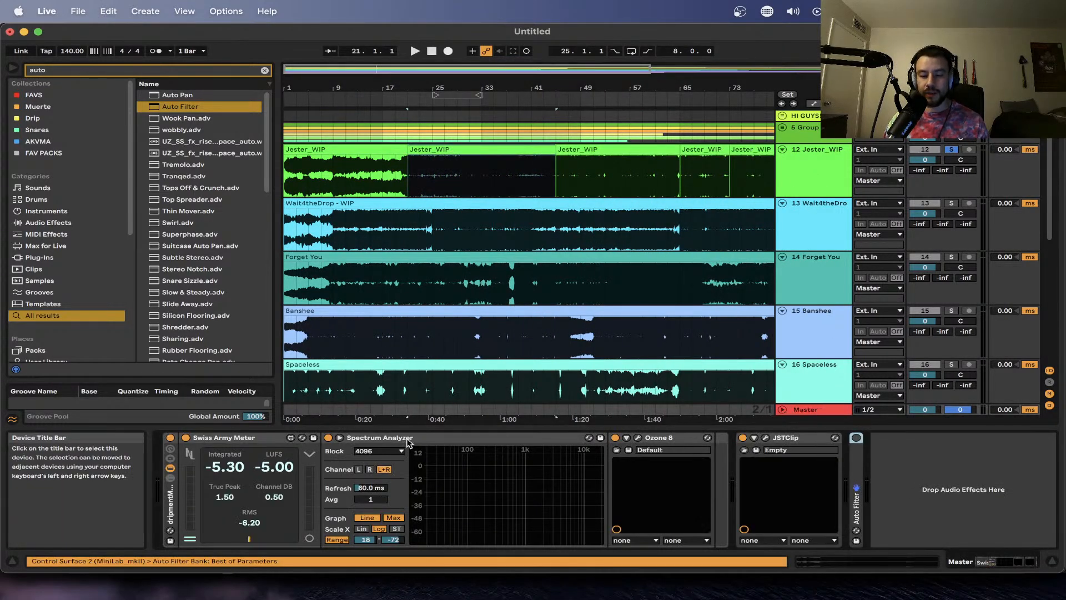
- Solo the Wait4theDrop track, check its submission post in Discord's live-wip-feedback channel, and return to Ableton Live
{"action": "scroll", "coordinate": [354, 305], "scroll_direction": "up", "scroll_amount": 4}
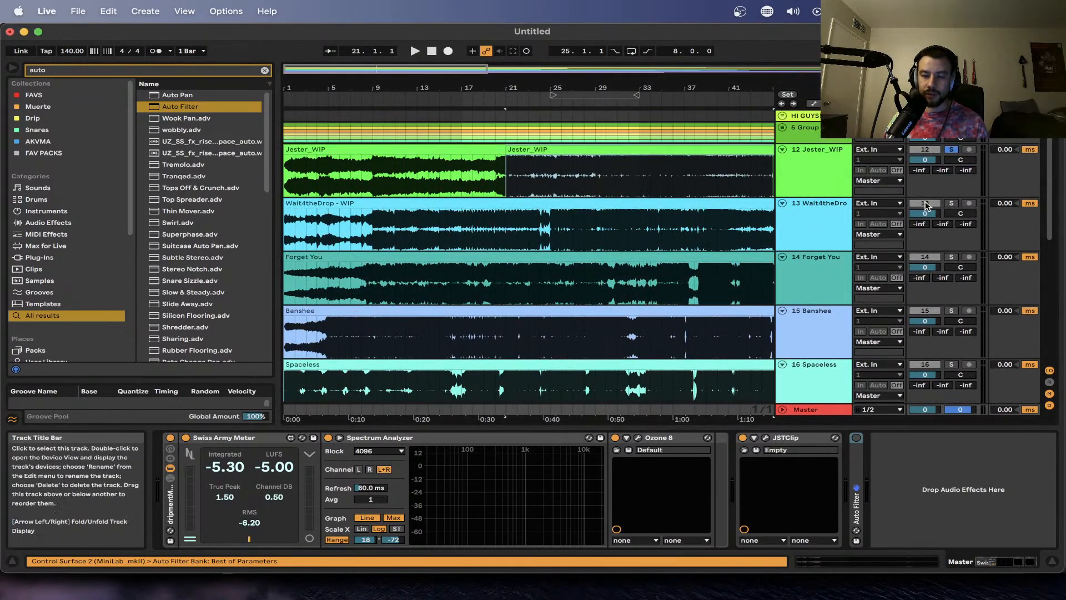
{"action": "left_click", "coordinate": [949, 205]}
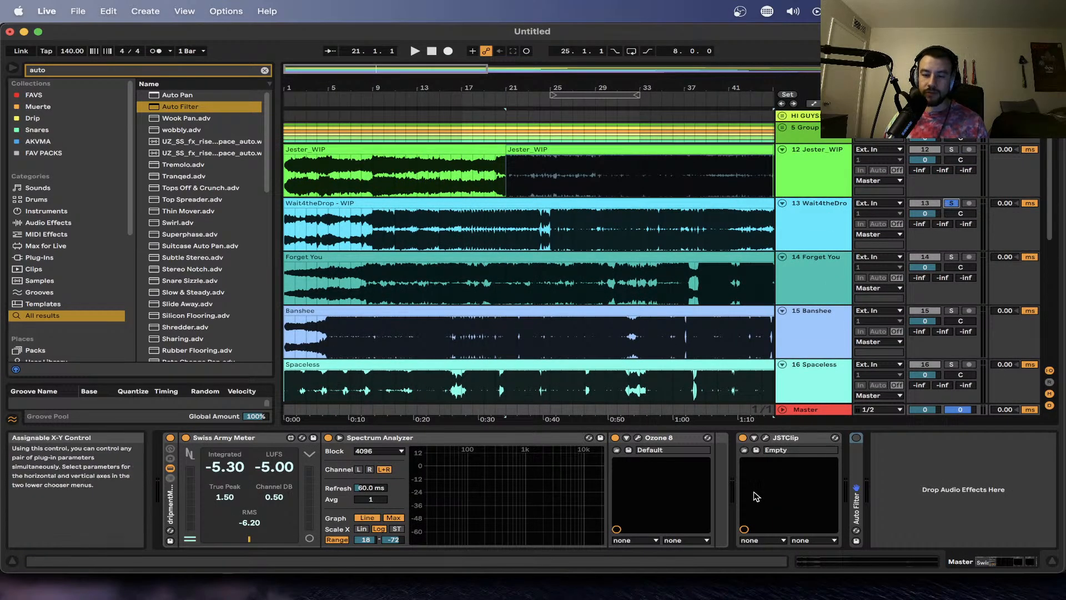
{"action": "left_click", "coordinate": [546, 591]}
{"action": "scroll", "coordinate": [496, 464], "scroll_direction": "down", "scroll_amount": 6}
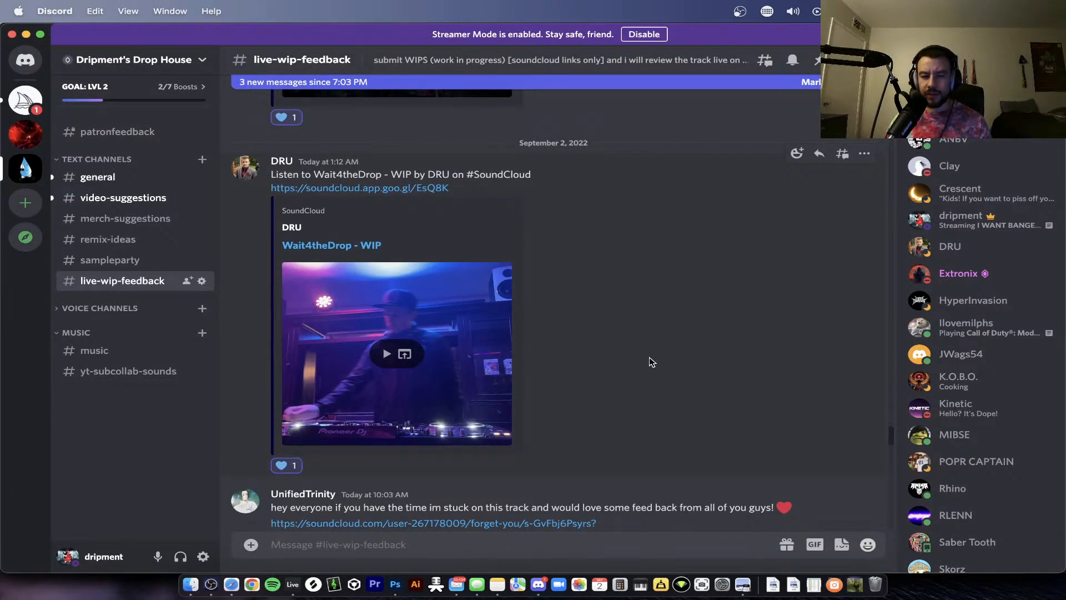
{"action": "key", "text": "super+Tab"}
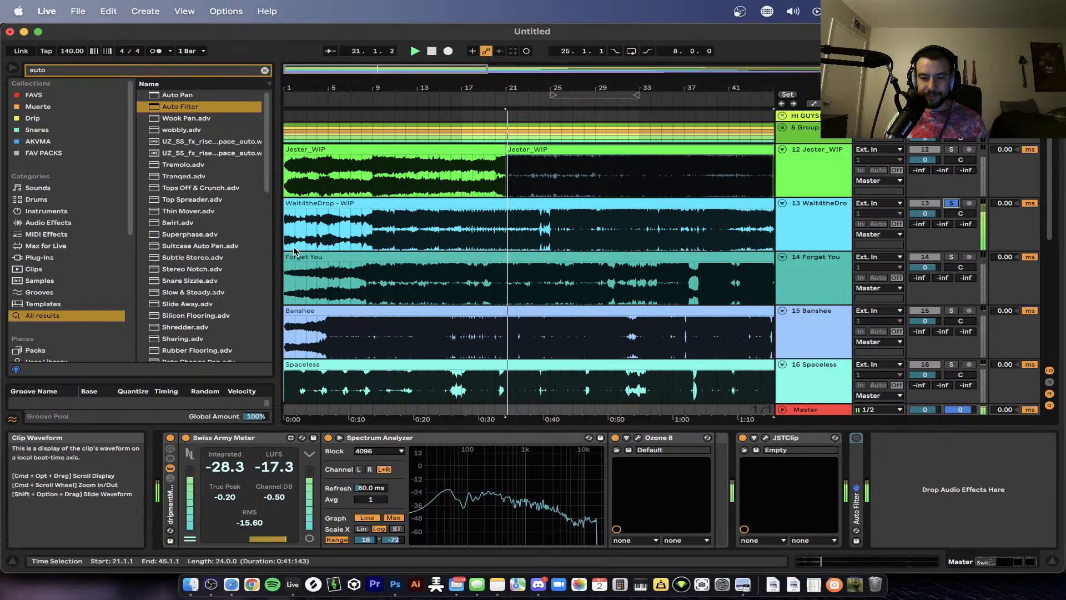
- Select the Wait4theDrop - WIP clip and play it from its start
{"action": "left_click", "coordinate": [375, 257]}
{"action": "key", "text": "space"}
{"action": "scroll", "coordinate": [375, 257], "scroll_direction": "down", "scroll_amount": 3}
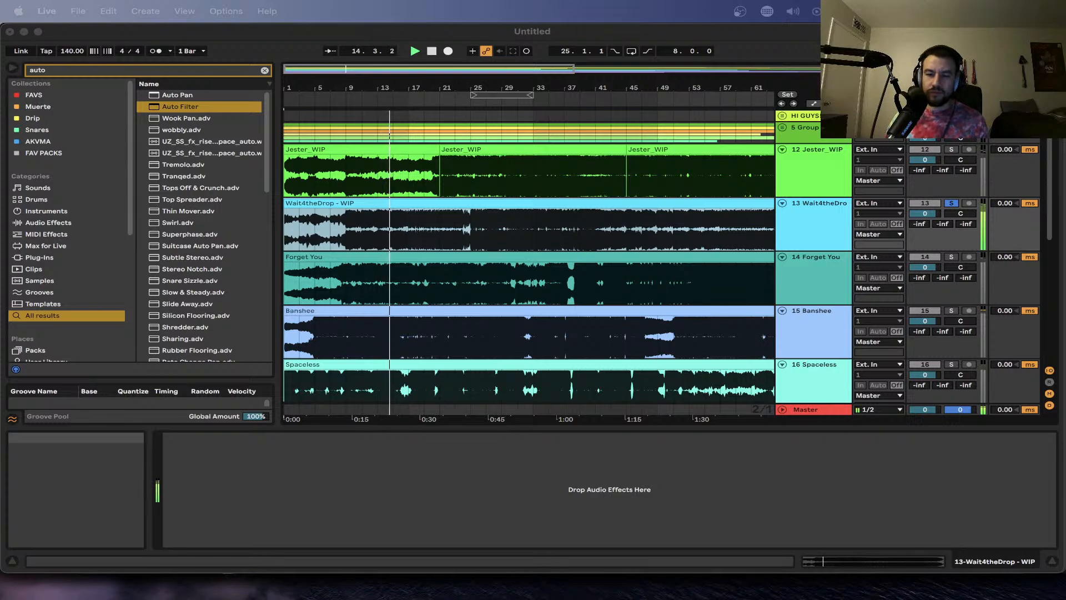
- Fold the Jester_WIP track and bring Wait4theDrop - WIP's full length into view
{"action": "left_click", "coordinate": [783, 153]}
{"action": "left_click", "coordinate": [781, 151]}
{"action": "scroll", "coordinate": [522, 217], "scroll_direction": "down", "scroll_amount": 4}
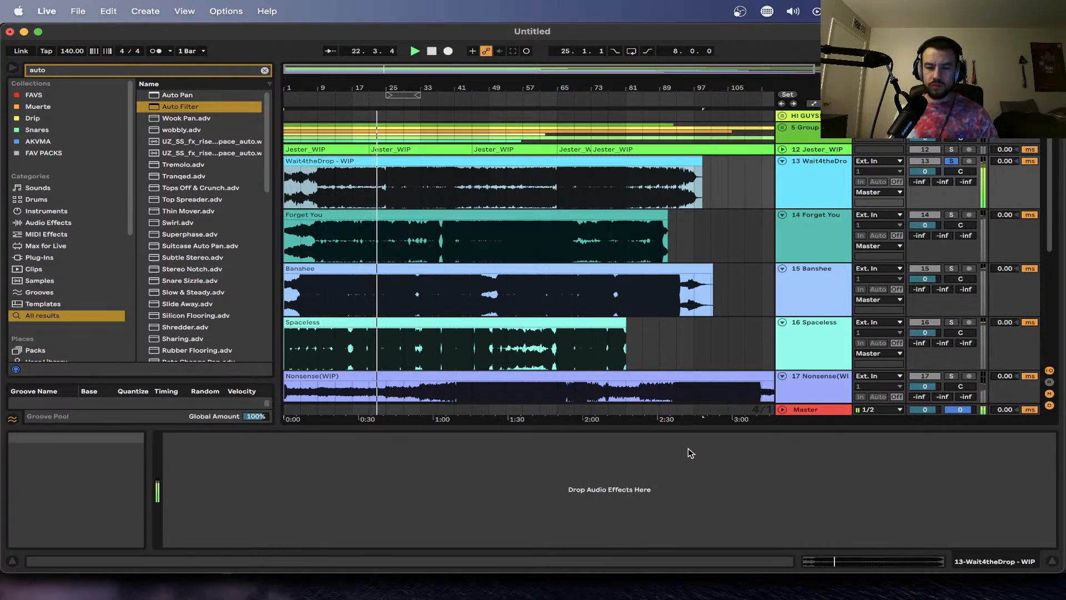
- Show the Master track's devices and open Ozone 8's Imager to examine Wait4theDrop's stereo image during playback
{"action": "left_click", "coordinate": [809, 409]}
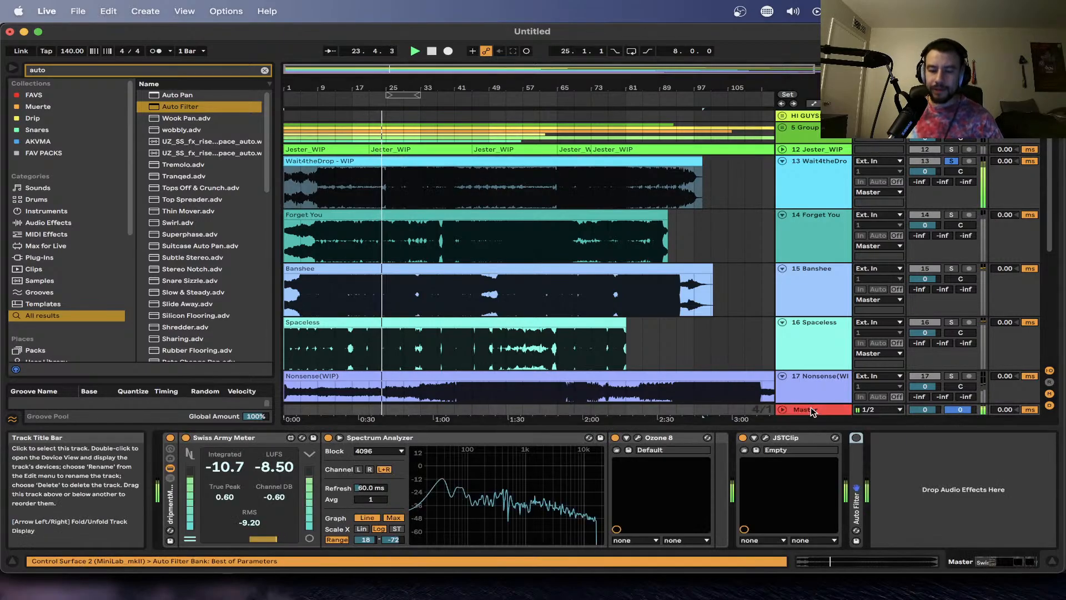
{"action": "left_click", "coordinate": [638, 439]}
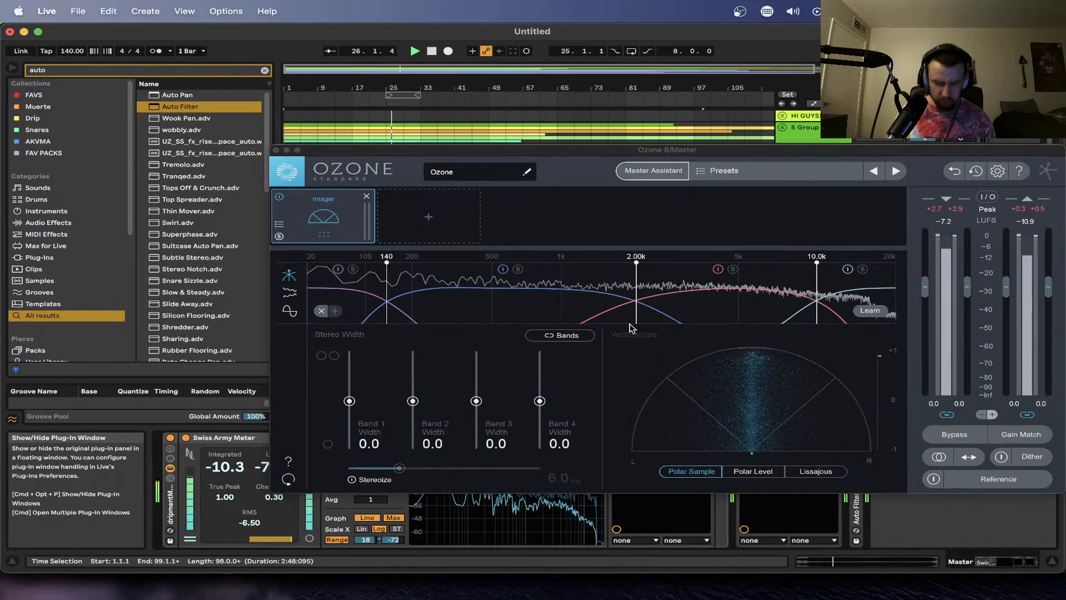
{"action": "left_click", "coordinate": [537, 154]}
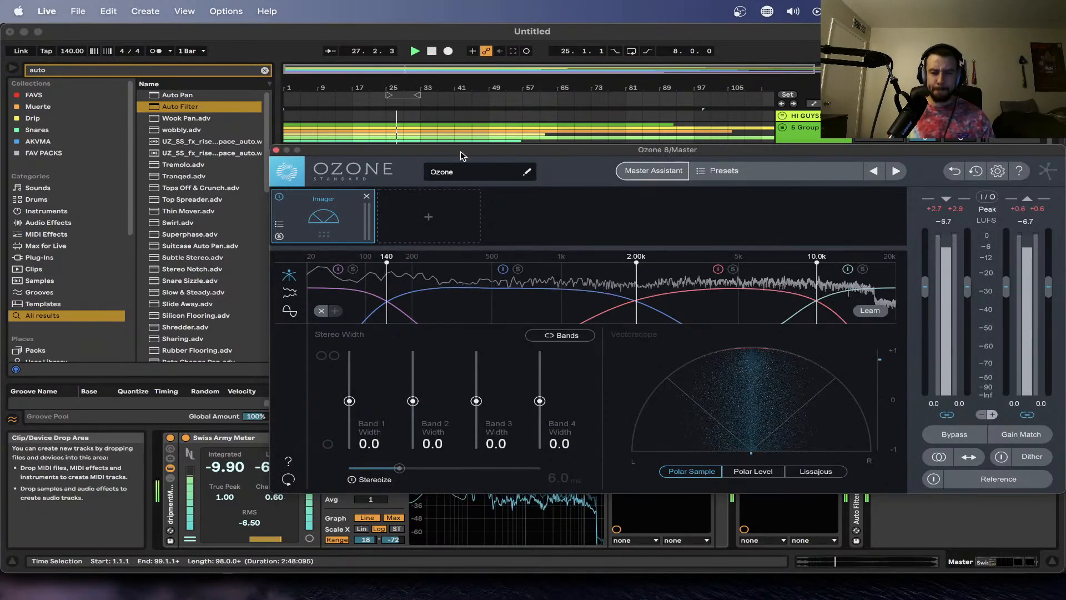
- Move the Ozone window below the Wait4theDrop - WIP clip and split the clip at bars 75 and 77
{"action": "left_click_drag", "start_coordinate": [459, 153], "coordinate": [516, 190]}
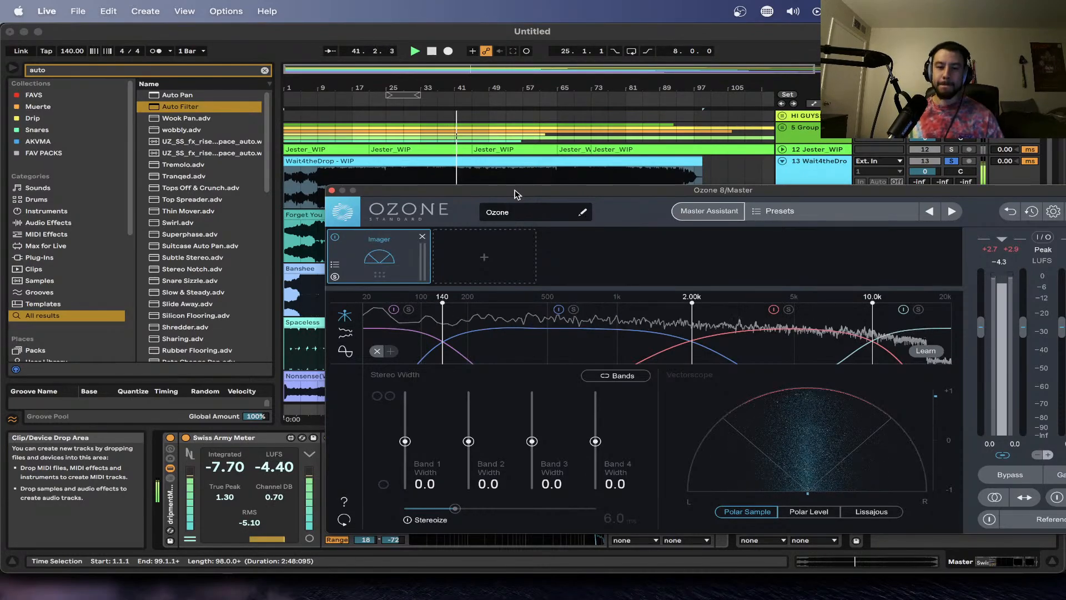
{"action": "left_click_drag", "start_coordinate": [515, 193], "coordinate": [511, 215]}
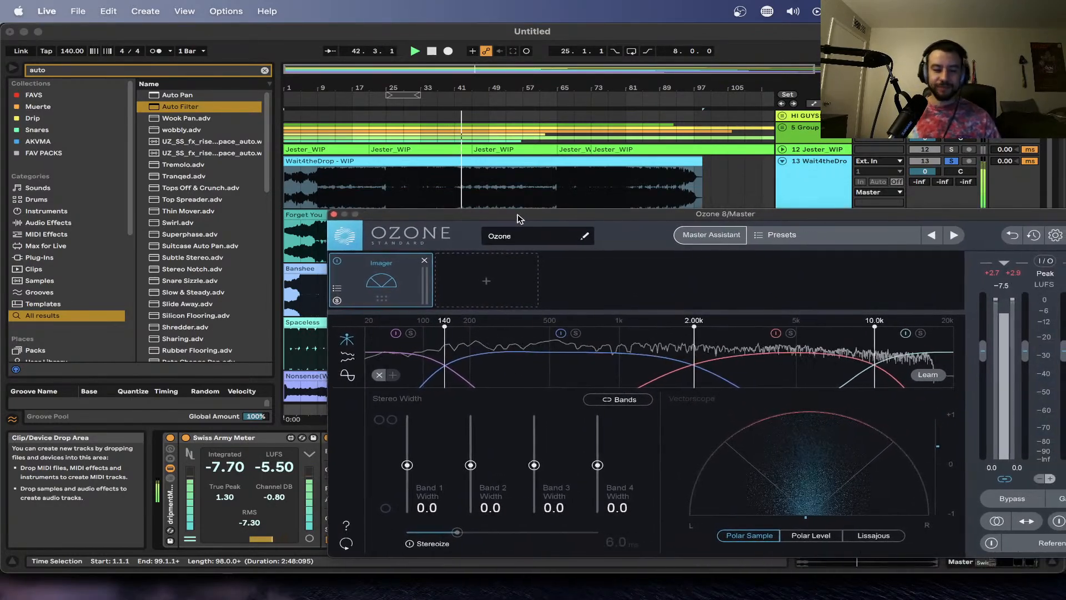
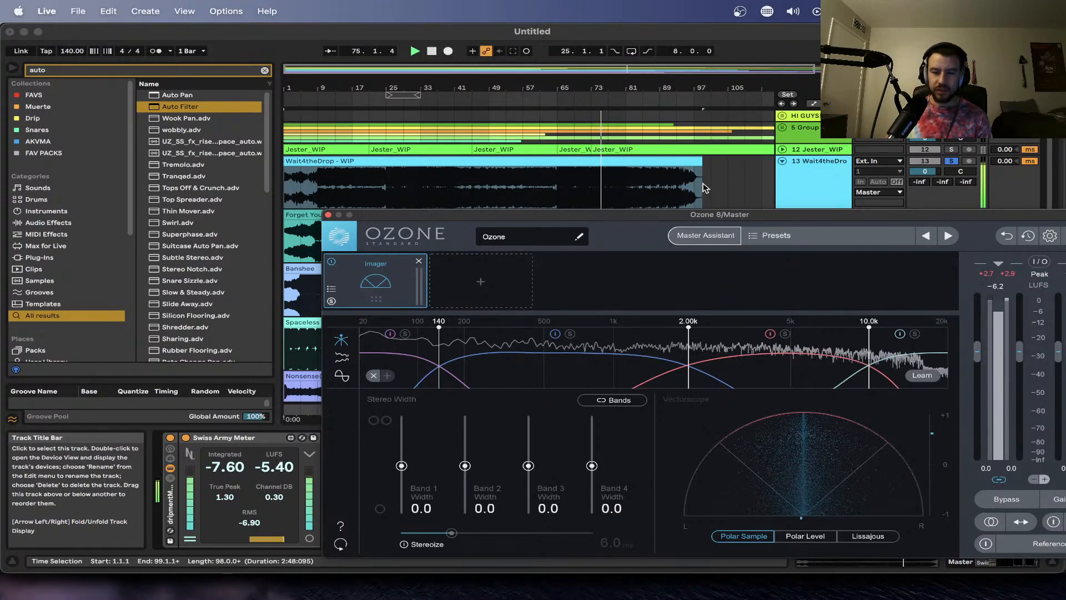
{"action": "scroll", "coordinate": [581, 197], "scroll_direction": "up", "scroll_amount": 5}
{"action": "left_click", "coordinate": [656, 196]}
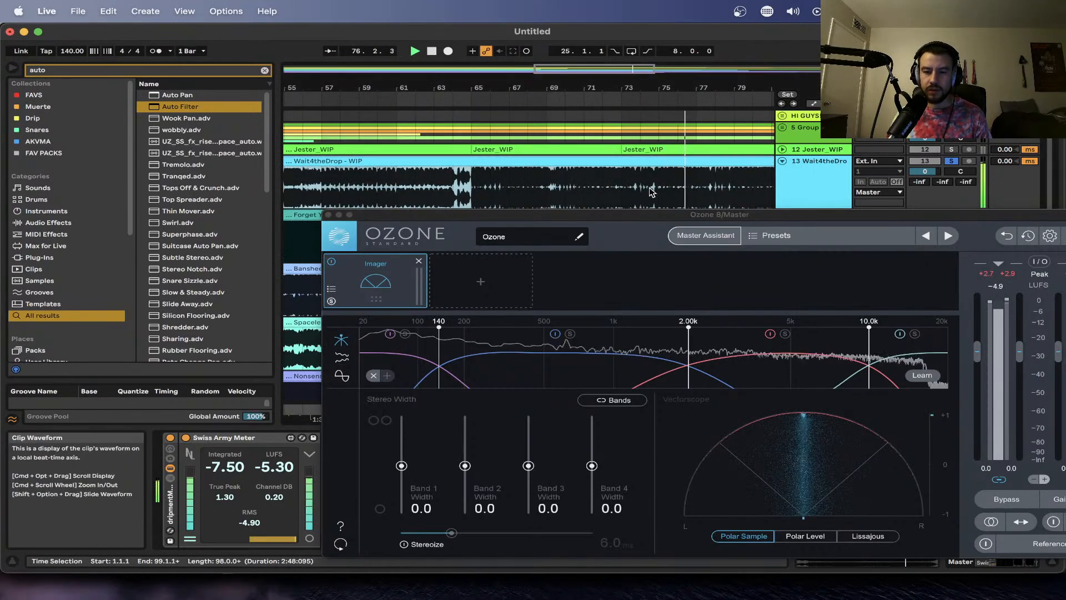
{"action": "left_click", "coordinate": [656, 192]}
{"action": "key", "text": "super+e"}
{"action": "left_click", "coordinate": [695, 194]}
{"action": "key", "text": "super+e"}
- Bring Wait4theDrop - WIP's full length into view and reopen the Master track's devices, keeping the Ozone window clear of the clip
{"action": "scroll", "coordinate": [723, 199], "scroll_direction": "down", "scroll_amount": 4}
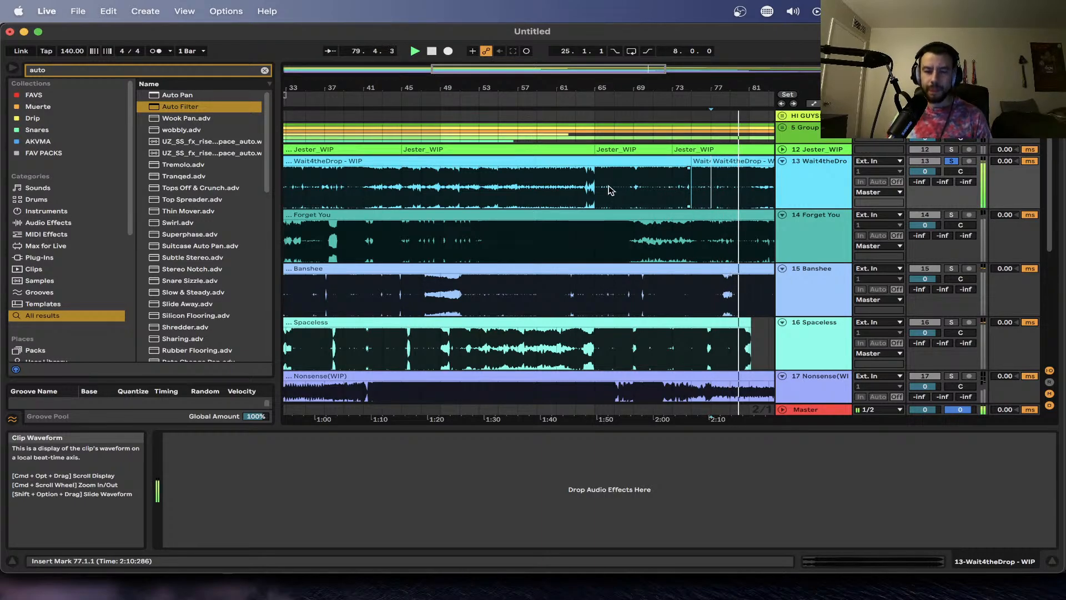
{"action": "scroll", "coordinate": [677, 200], "scroll_direction": "down", "scroll_amount": 3}
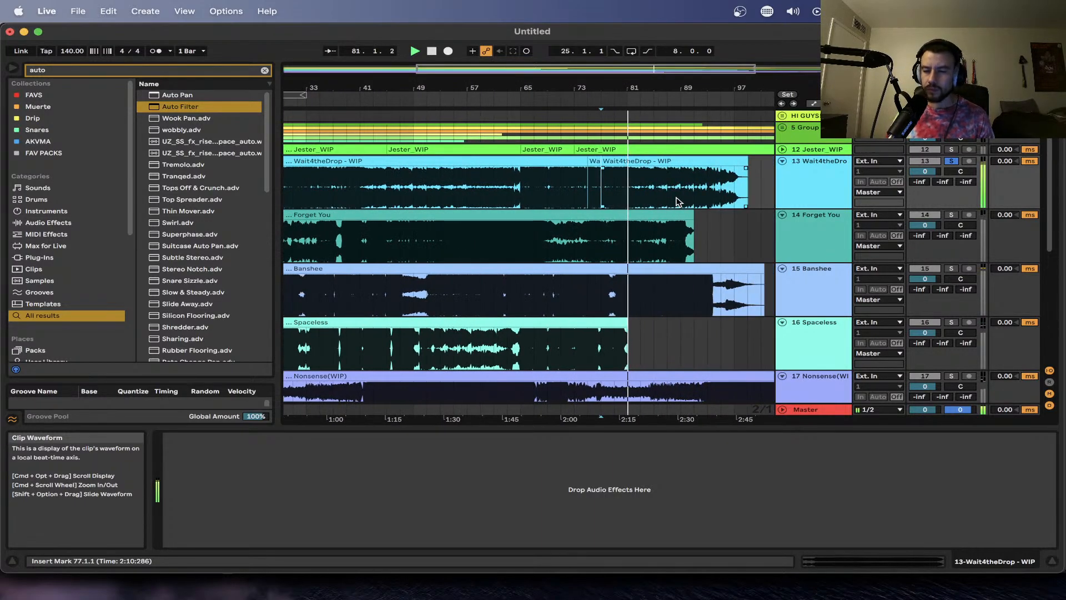
{"action": "scroll", "coordinate": [658, 192], "scroll_direction": "down", "scroll_amount": 3}
{"action": "scroll", "coordinate": [658, 193], "scroll_direction": "down", "scroll_amount": 3}
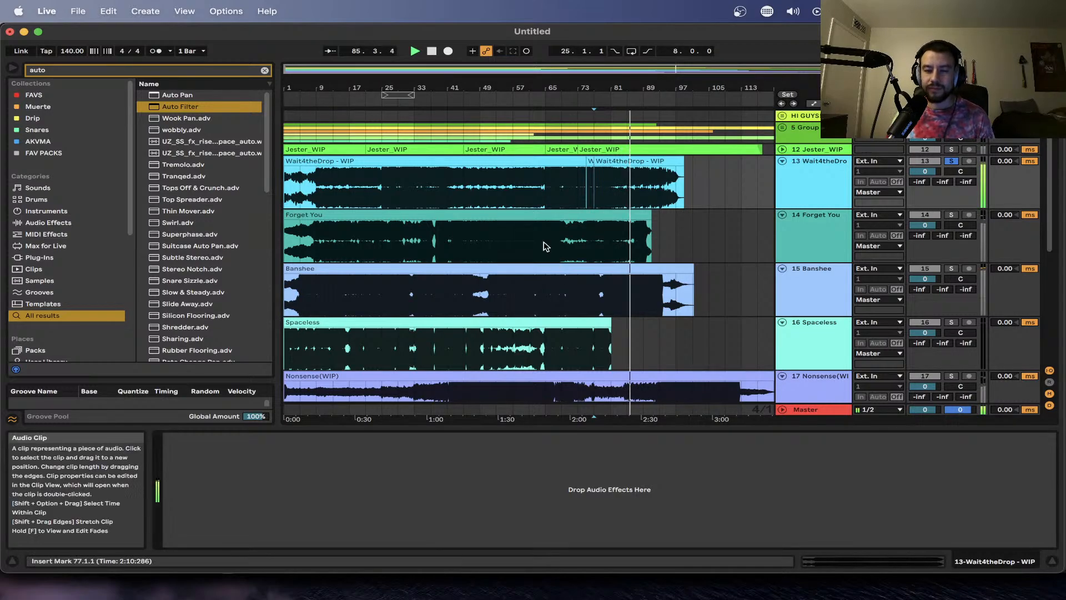
{"action": "scroll", "coordinate": [542, 243], "scroll_direction": "down", "scroll_amount": 3}
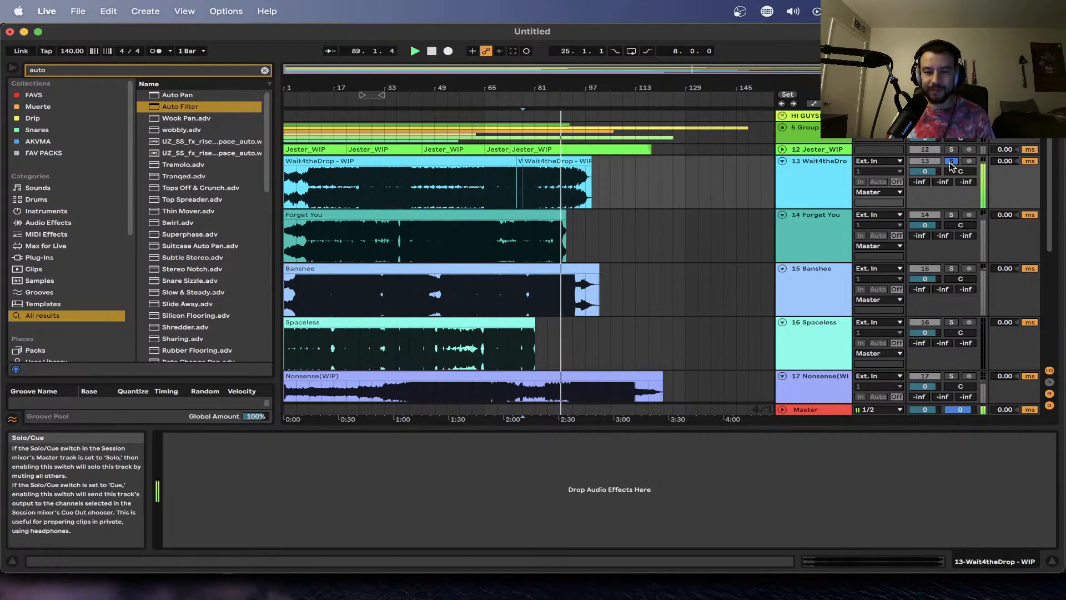
{"action": "left_click", "coordinate": [809, 410]}
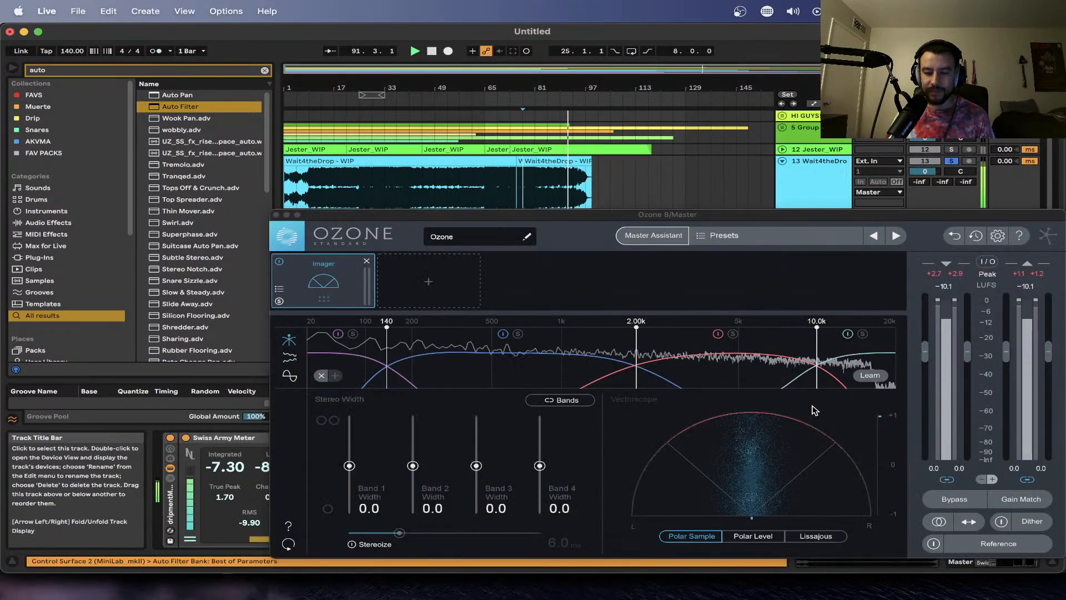
{"action": "left_click_drag", "start_coordinate": [413, 217], "coordinate": [457, 221]}
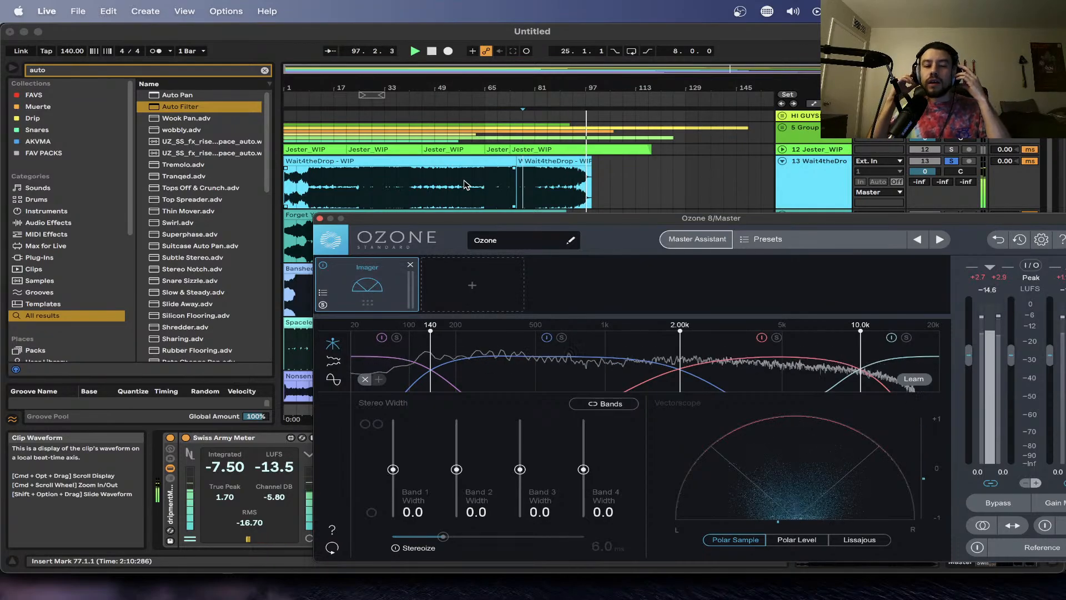
- Check the Wait4theDrop submission post in Discord's live-wip-feedback channel and return to Ableton Live
{"action": "key", "text": "super+Tab"}
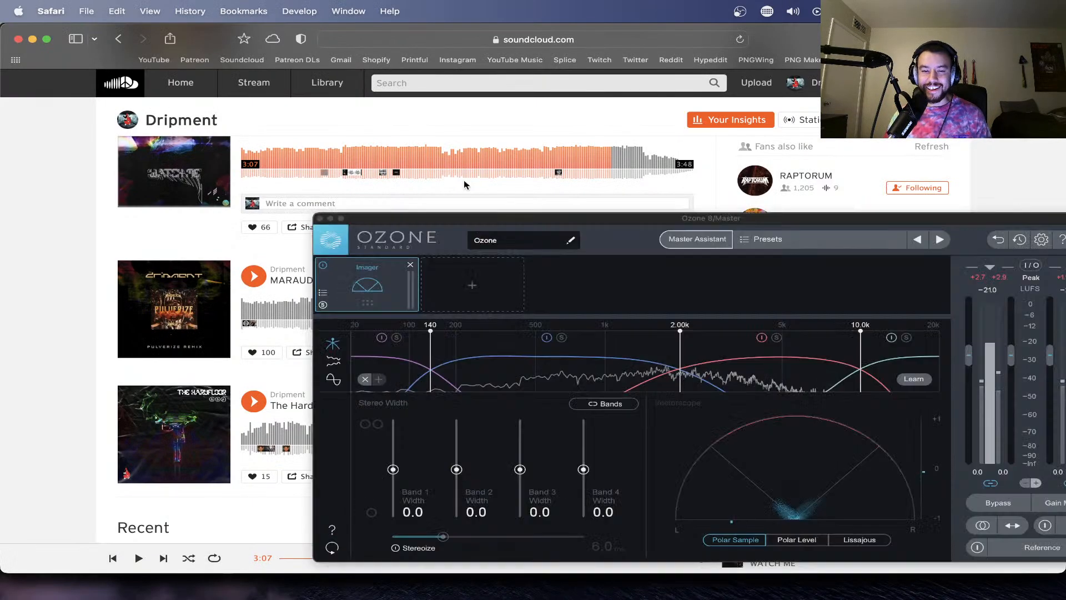
{"action": "key", "text": "super+Tab"}
{"action": "left_click", "coordinate": [544, 590]}
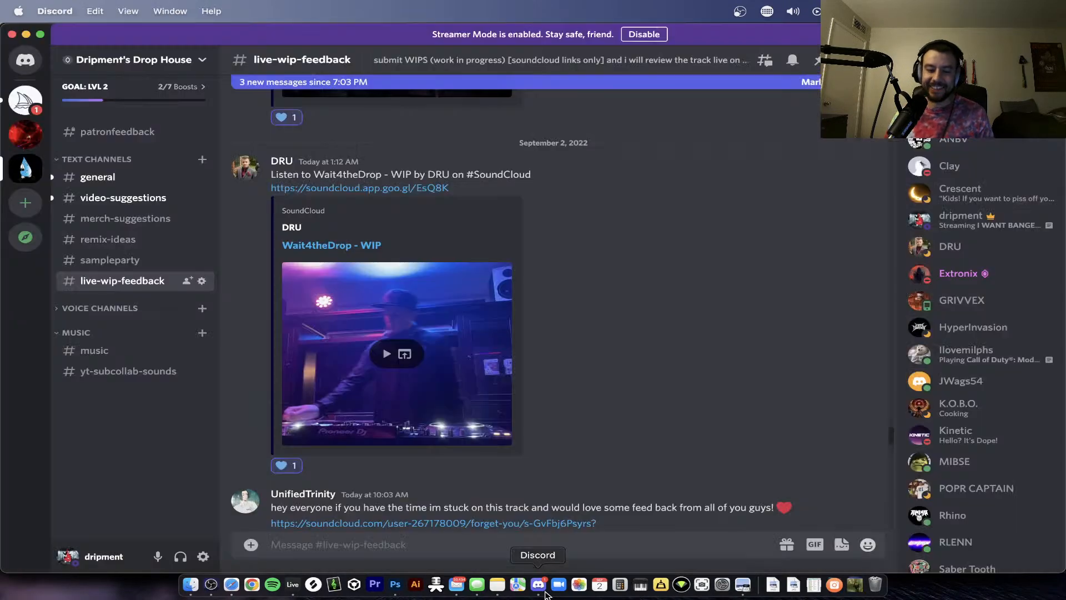
{"action": "scroll", "coordinate": [643, 402], "scroll_direction": "down", "scroll_amount": 1}
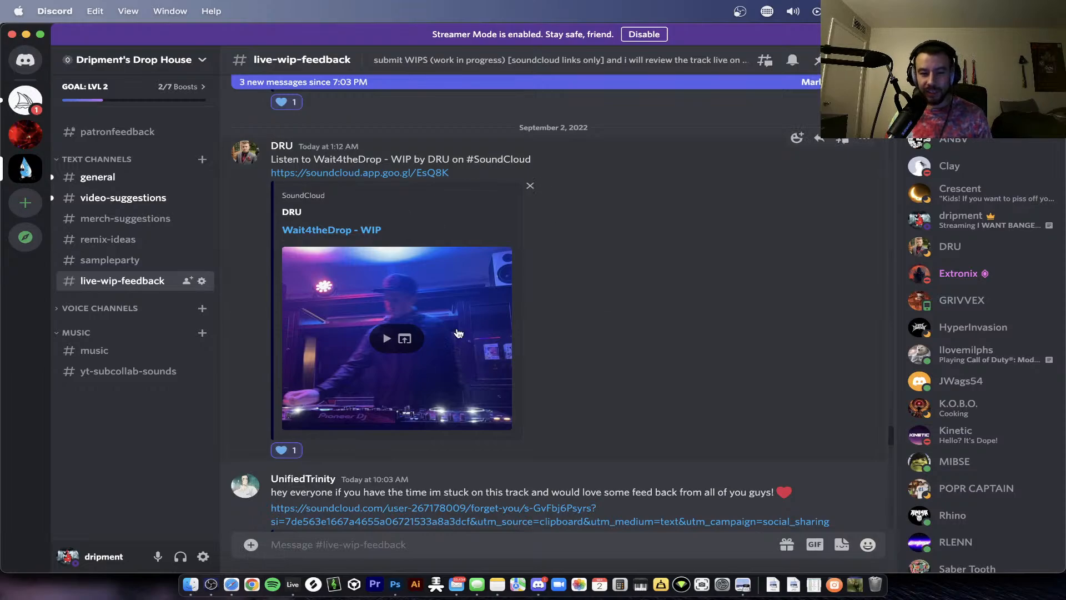
{"action": "left_click", "coordinate": [291, 586]}
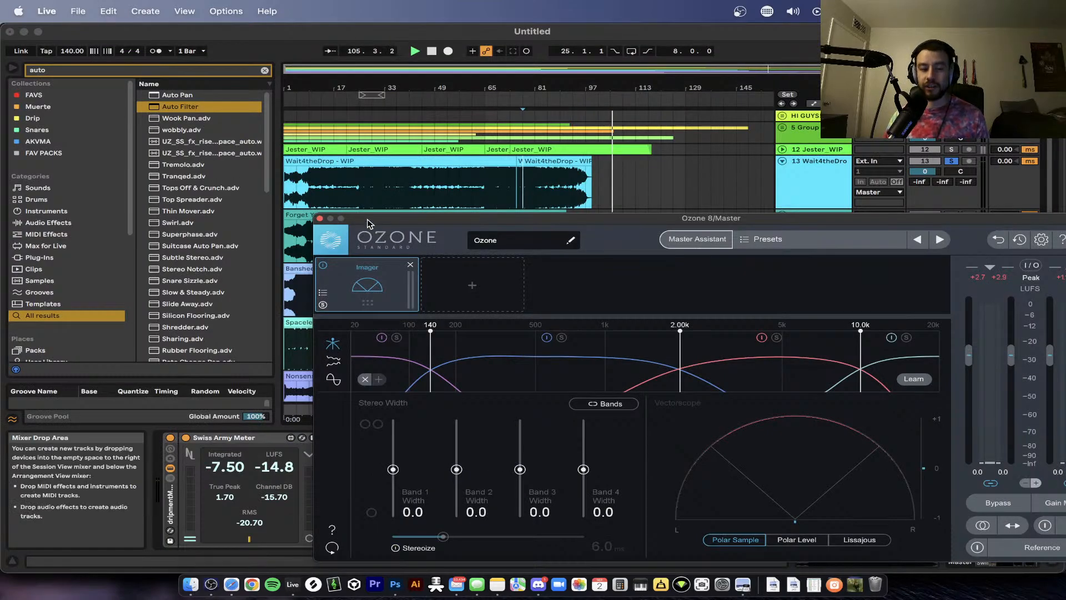
- Examine Wait4theDrop - WIP's waveform around the first drop, placing the insert marker at bar 21 and at bar 25
{"action": "left_click_drag", "start_coordinate": [368, 220], "coordinate": [366, 216]}
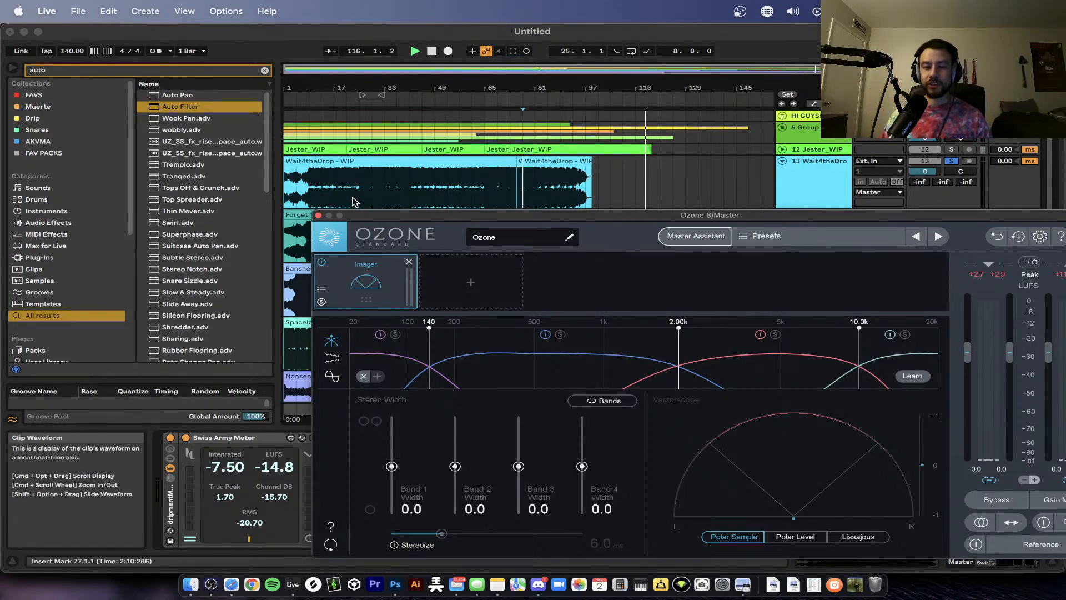
{"action": "scroll", "coordinate": [355, 199], "scroll_direction": "up", "scroll_amount": 5}
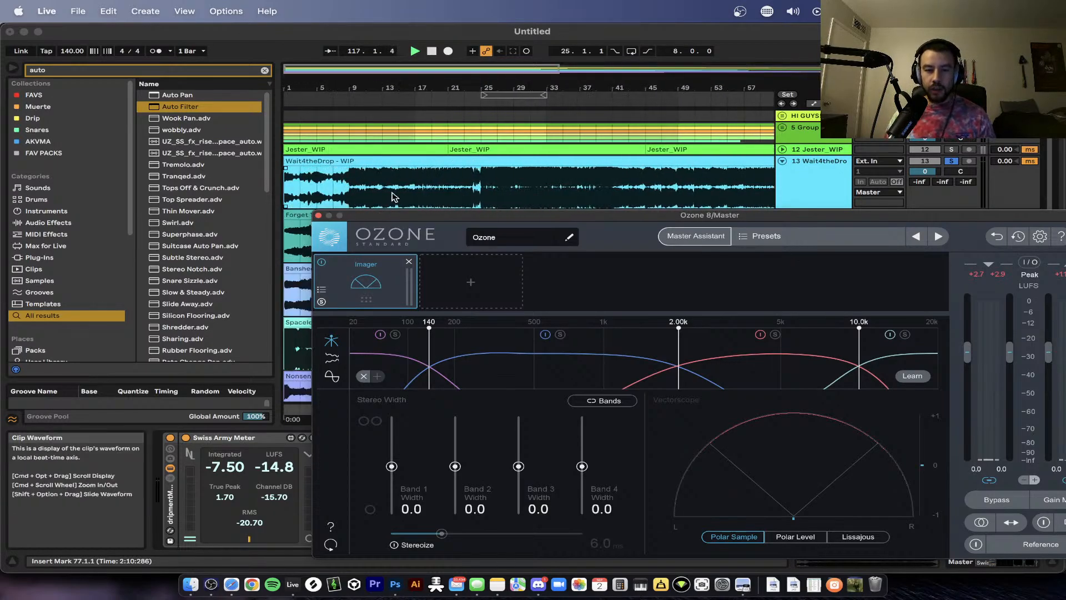
{"action": "left_click", "coordinate": [446, 190]}
{"action": "scroll", "coordinate": [447, 190], "scroll_direction": "up", "scroll_amount": 3}
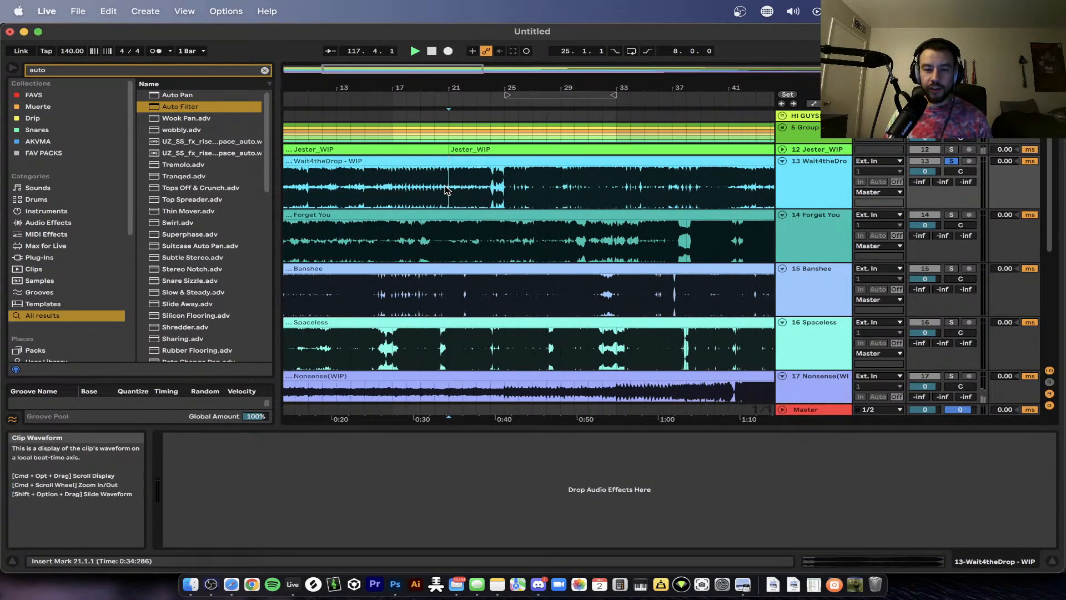
{"action": "left_click", "coordinate": [509, 189]}
{"action": "scroll", "coordinate": [509, 190], "scroll_direction": "up", "scroll_amount": 4}
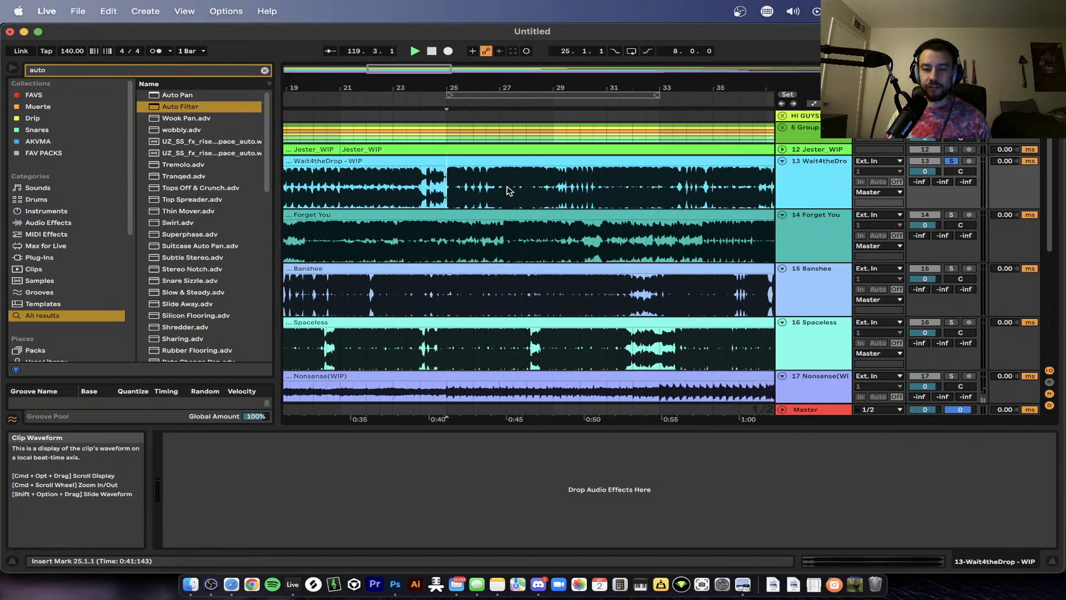
{"action": "scroll", "coordinate": [509, 189], "scroll_direction": "down", "scroll_amount": 4}
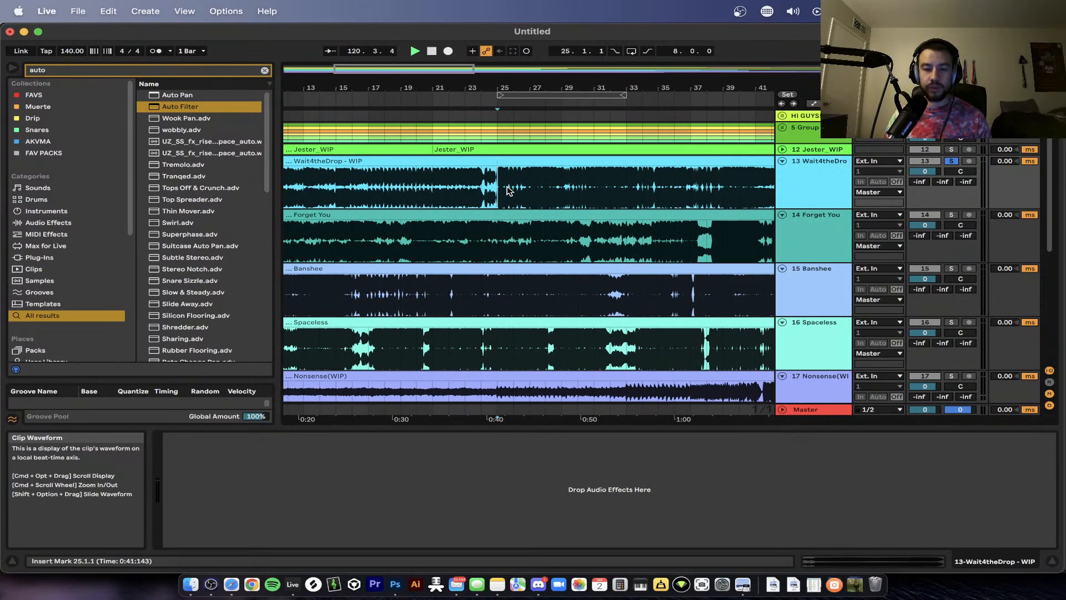
{"action": "scroll", "coordinate": [509, 190], "scroll_direction": "up", "scroll_amount": 4}
- Play Wait4theDrop from bar 22, just before the first drop, with the Master track's meters and Ozone's Imager shown
{"action": "left_click", "coordinate": [808, 409]}
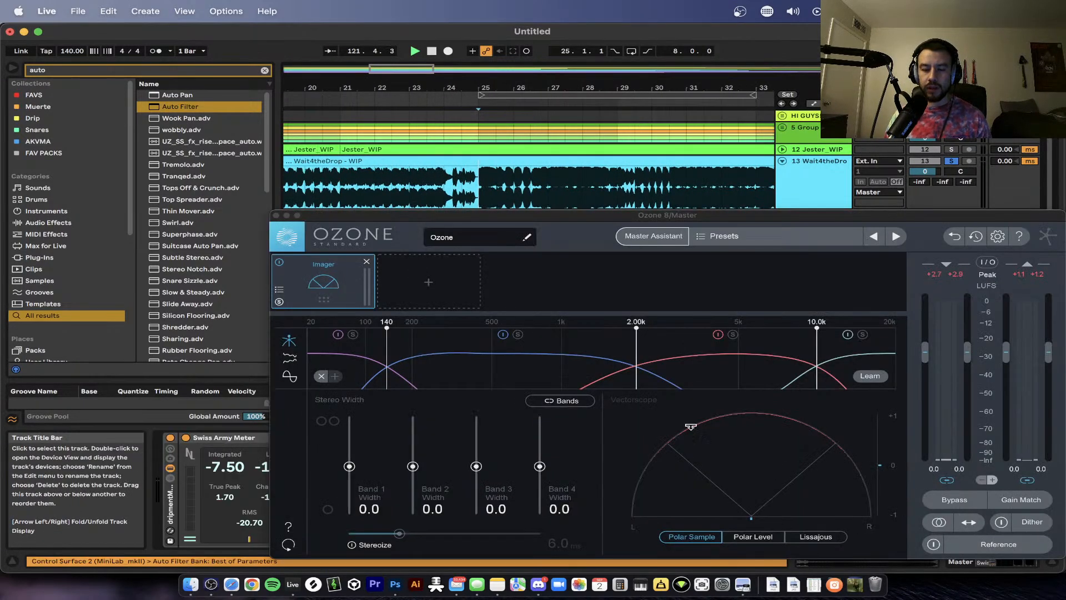
{"action": "left_click", "coordinate": [392, 203]}
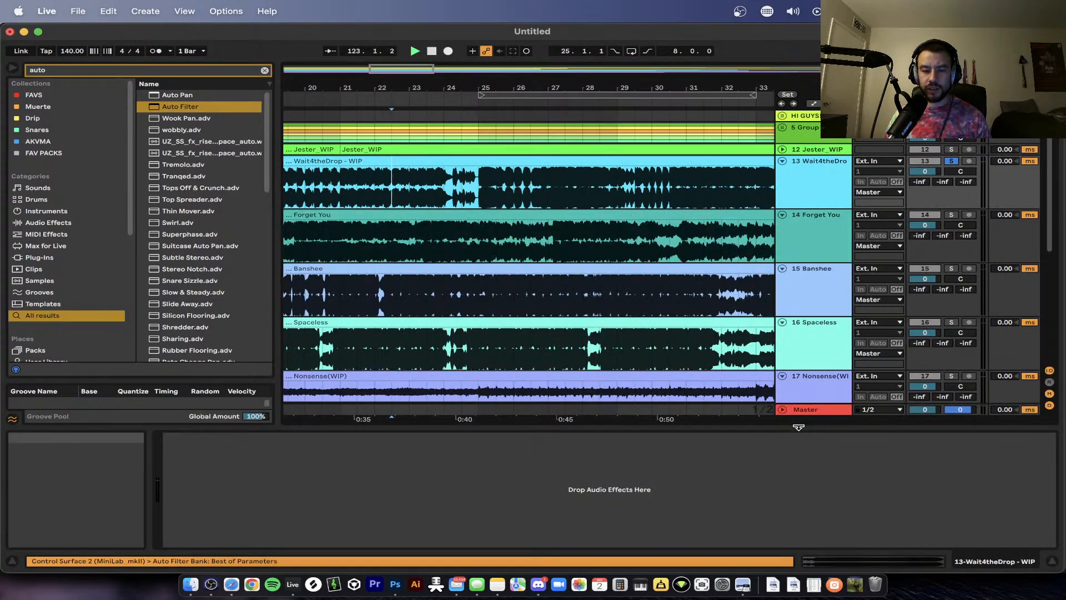
{"action": "left_click", "coordinate": [806, 412]}
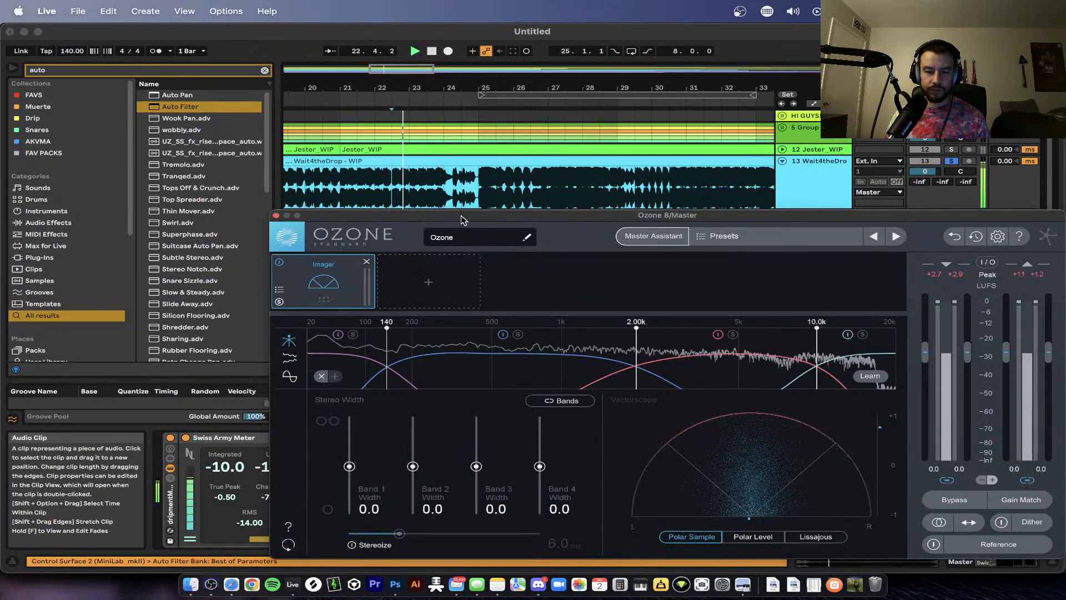
- Play Wait4theDrop's first drop from 26.3.1, examine its loudness and stereo image on the Master track, and stop playback
{"action": "left_click", "coordinate": [524, 187]}
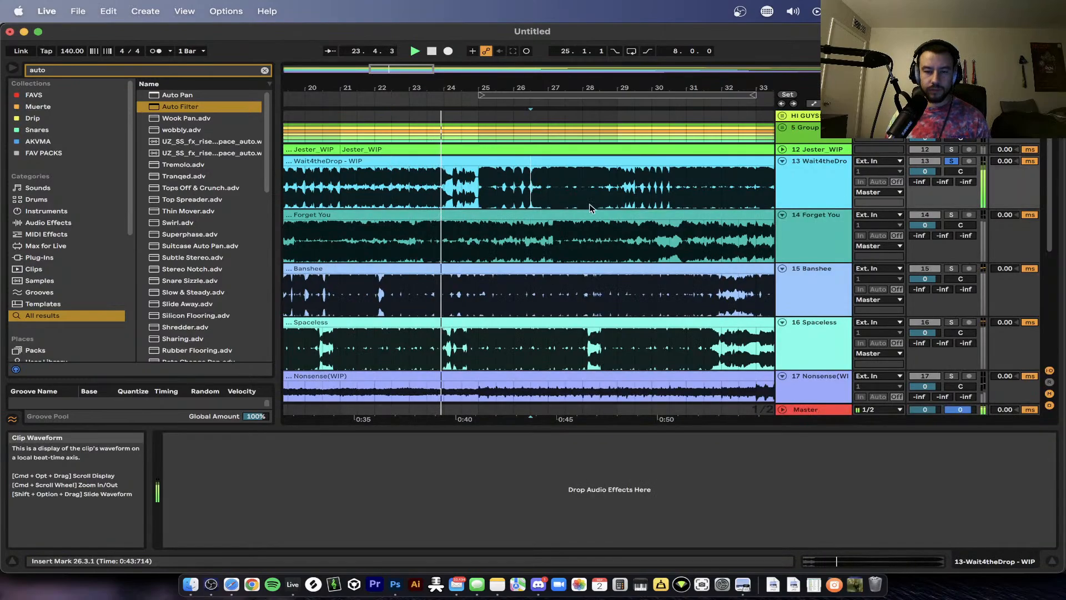
{"action": "key", "text": "space"}
{"action": "key", "text": "space"}
{"action": "left_click", "coordinate": [815, 411]}
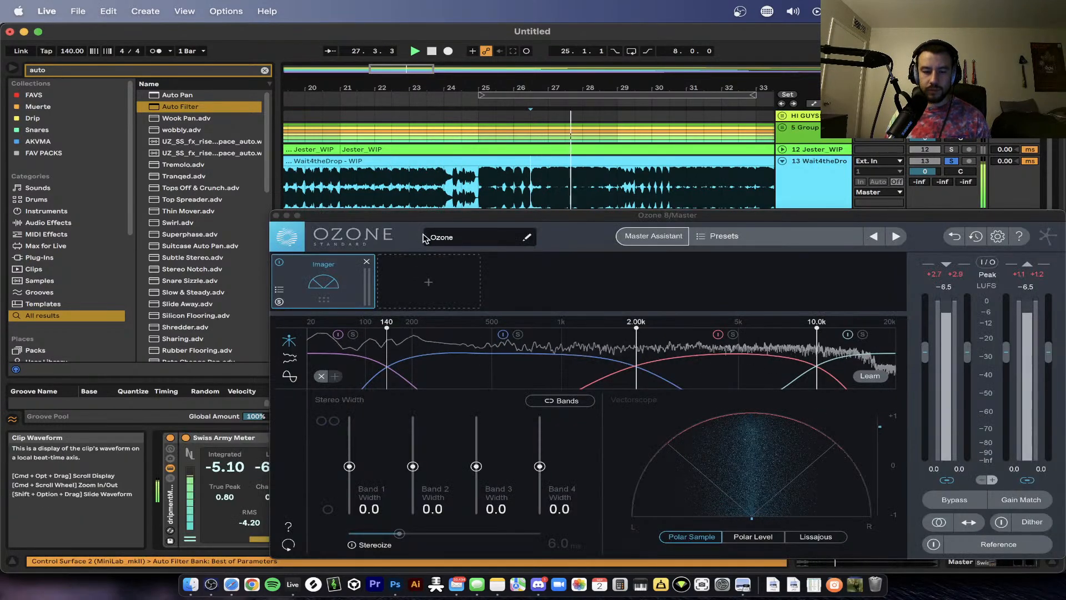
{"action": "left_click_drag", "start_coordinate": [400, 217], "coordinate": [430, 203]}
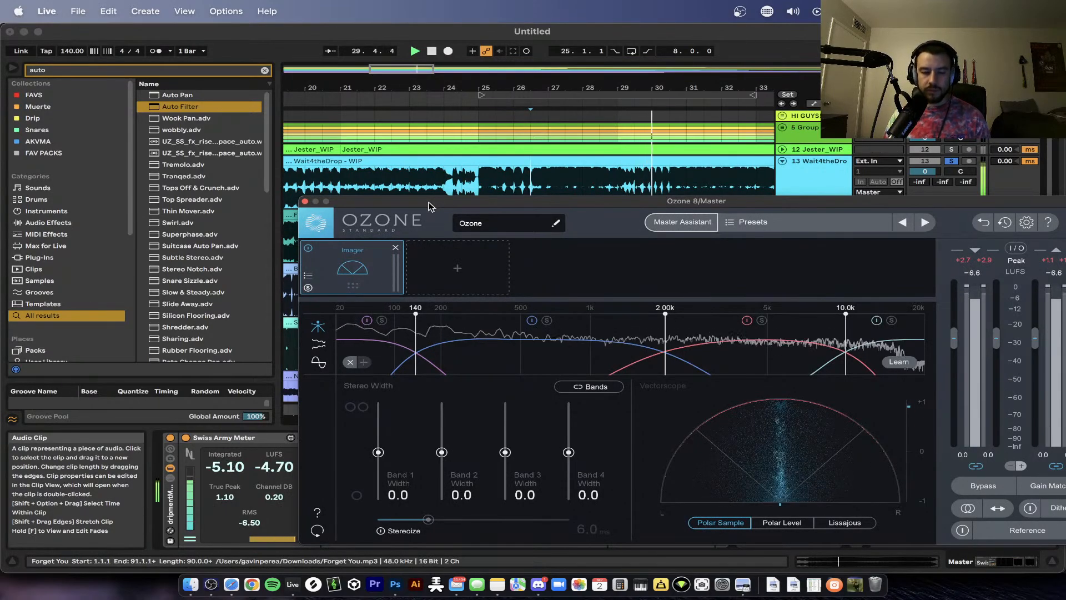
{"action": "key", "text": "space"}
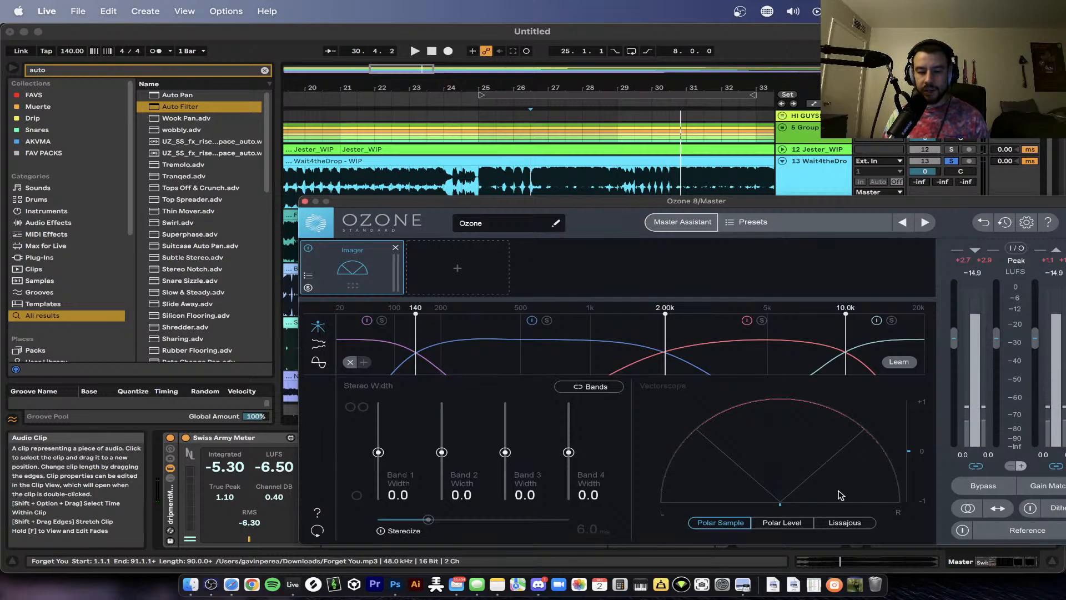
- Close the Ozone window and select the 28.4.3 to 30.2.1 section of Wait4theDrop - WIP's waveform
{"action": "left_click", "coordinate": [305, 201]}
{"action": "scroll", "coordinate": [547, 201], "scroll_direction": "down", "scroll_amount": 2}
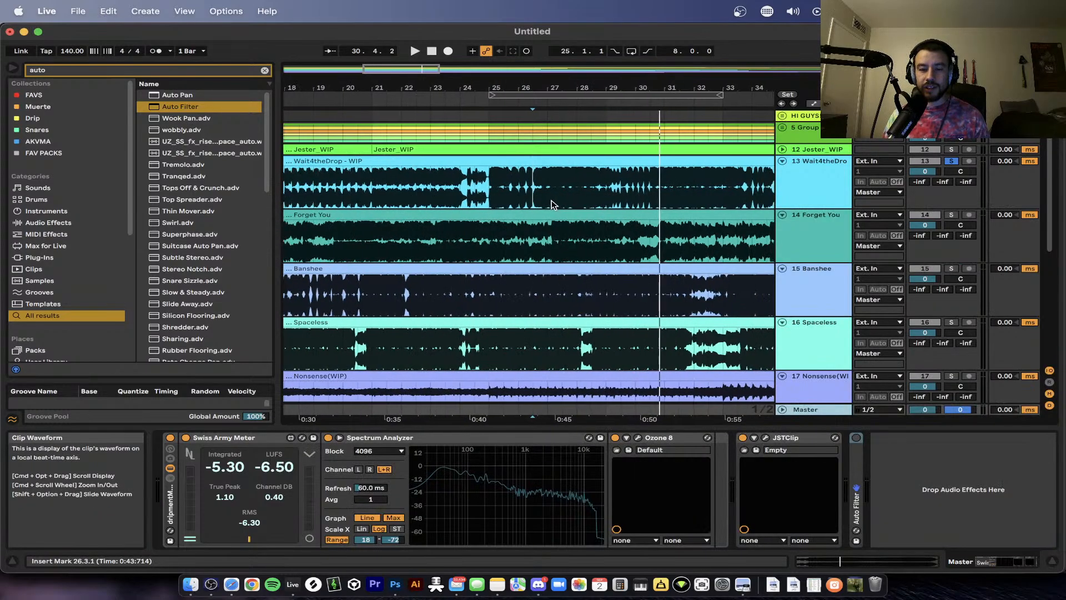
{"action": "left_click_drag", "start_coordinate": [618, 197], "coordinate": [655, 197]}
{"action": "scroll", "coordinate": [656, 197], "scroll_direction": "up", "scroll_amount": 3}
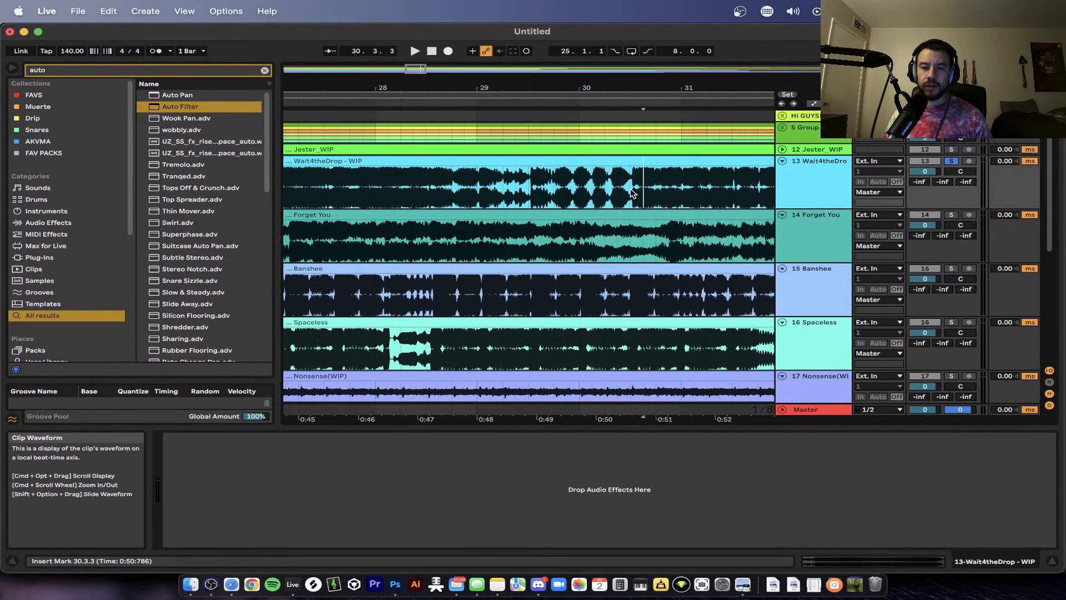
{"action": "left_click_drag", "start_coordinate": [469, 194], "coordinate": [605, 195]}
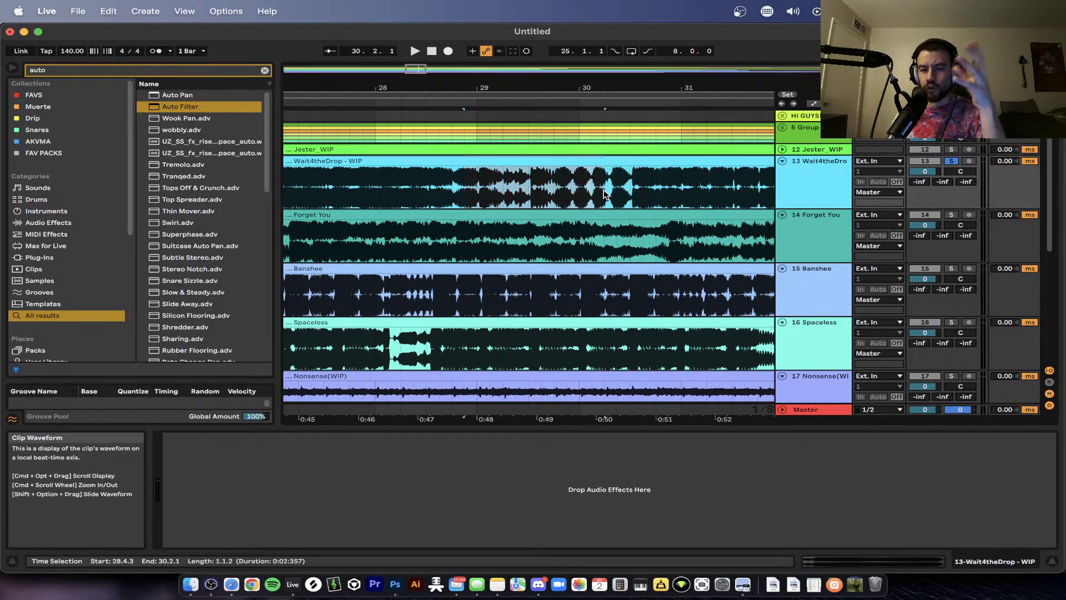
- Replay the short section around bar 29 of Wait4theDrop - WIP, starting from 28.4.1, 29.3.1, 29.2.1 and 29.1.3
{"action": "scroll", "coordinate": [605, 194], "scroll_direction": "down", "scroll_amount": 3}
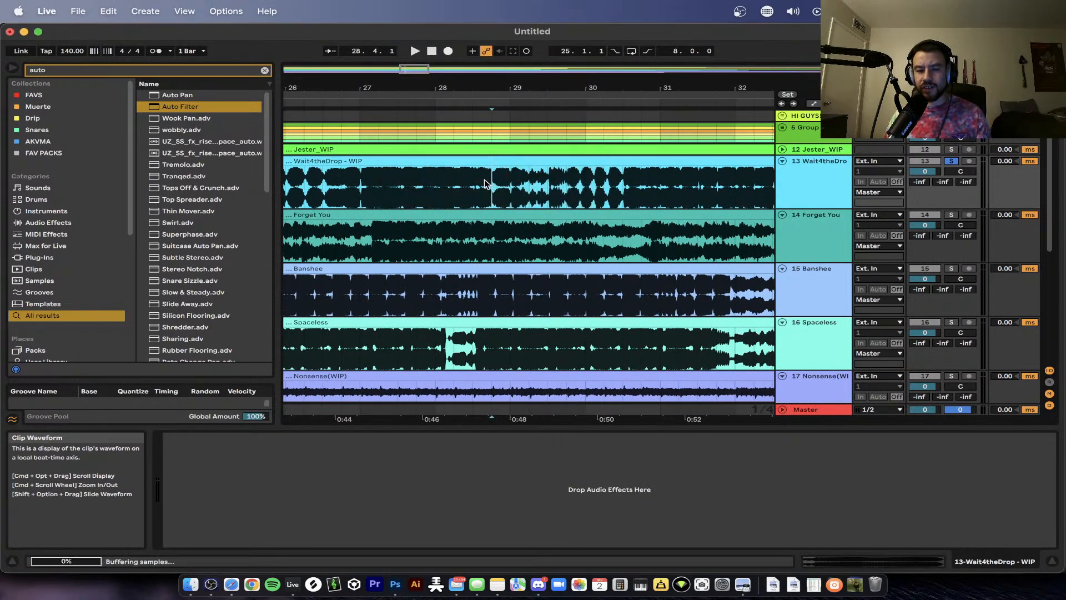
{"action": "key", "text": "space"}
{"action": "left_click", "coordinate": [549, 192]}
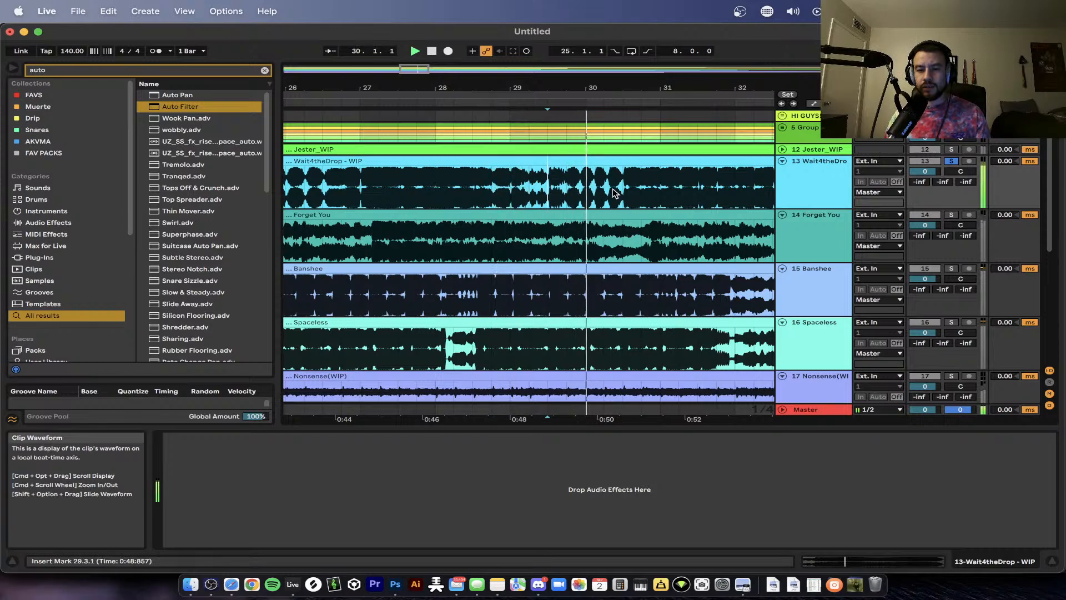
{"action": "left_click", "coordinate": [530, 187]}
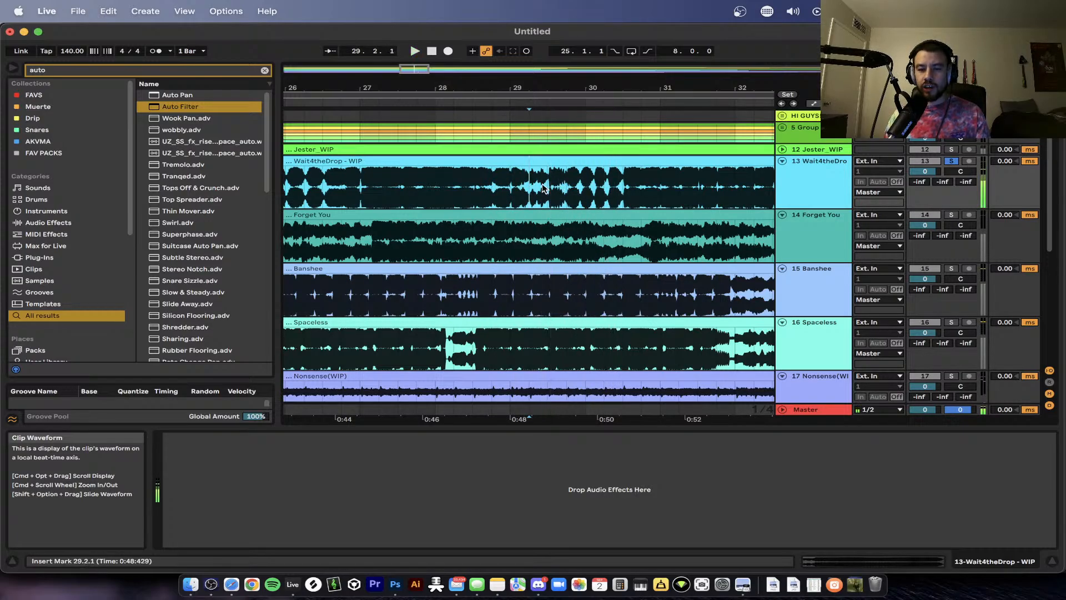
{"action": "left_click_drag", "start_coordinate": [542, 185], "coordinate": [569, 185]}
{"action": "scroll", "coordinate": [538, 187], "scroll_direction": "up", "scroll_amount": 3}
{"action": "key", "text": "super+space"}
{"action": "left_click", "coordinate": [507, 188]}
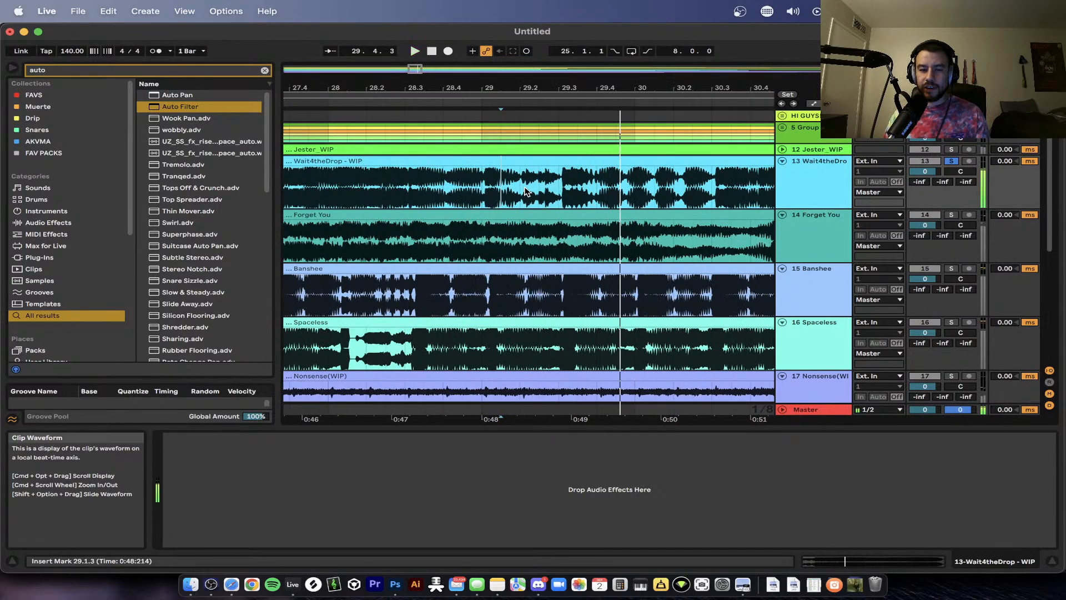
- Listen to the following parts of Wait4theDrop's drop, starting from 34.1.1 and from 37.1.1
{"action": "scroll", "coordinate": [525, 191], "scroll_direction": "down", "scroll_amount": 4}
{"action": "left_click", "coordinate": [549, 188]}
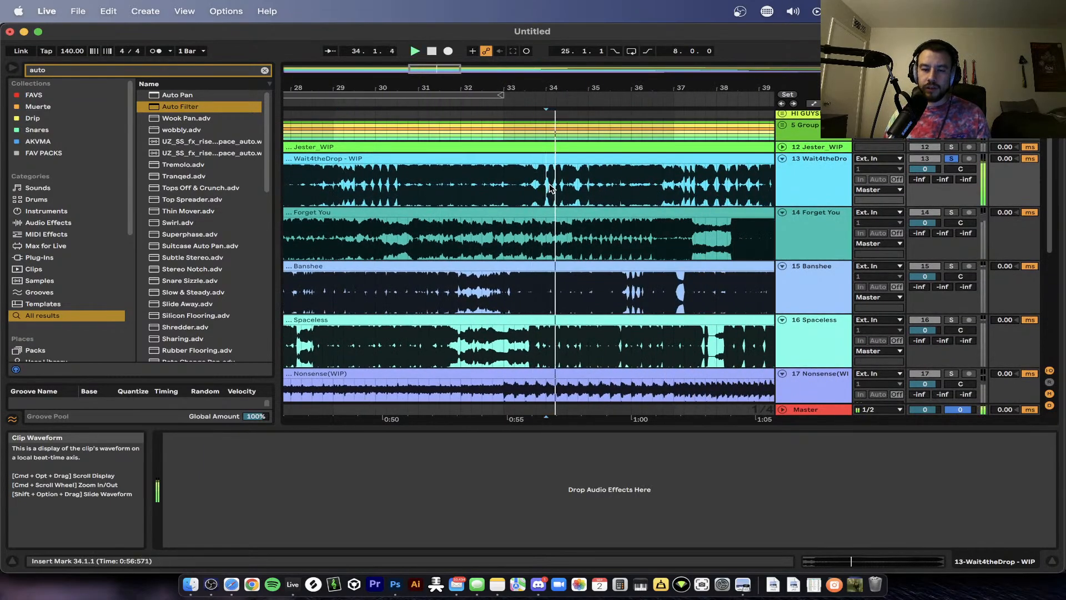
{"action": "scroll", "coordinate": [551, 189], "scroll_direction": "right", "scroll_amount": 3}
{"action": "left_click", "coordinate": [580, 192]}
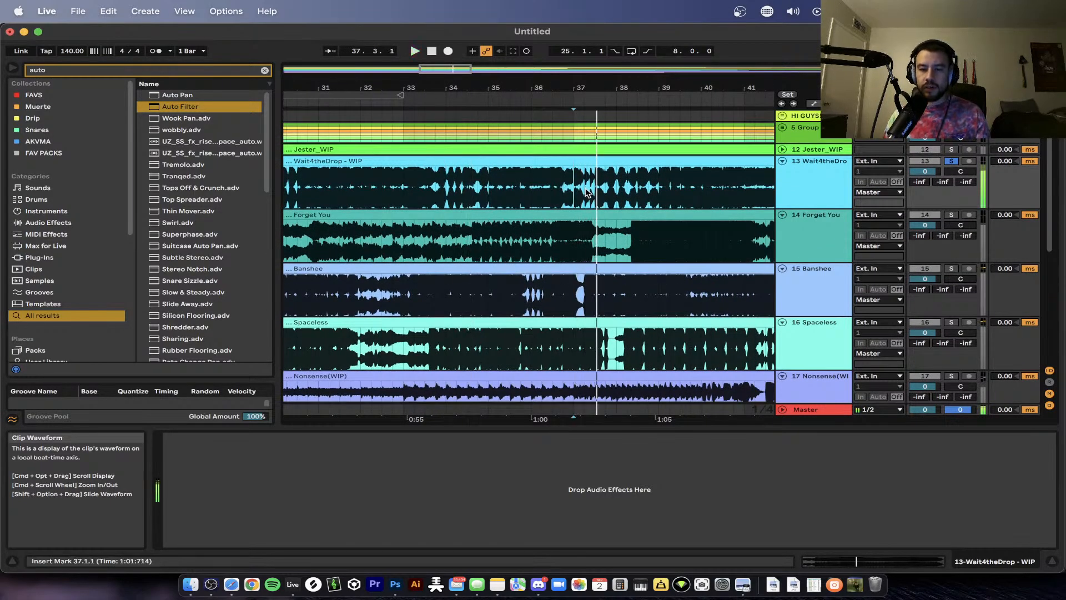
- Look over Wait4theDrop - WIP's whole arrangement and place the insert marker at the start of the first drop, 25.1.1
{"action": "scroll", "coordinate": [586, 192], "scroll_direction": "down", "scroll_amount": 5}
{"action": "scroll", "coordinate": [587, 189], "scroll_direction": "down", "scroll_amount": 1}
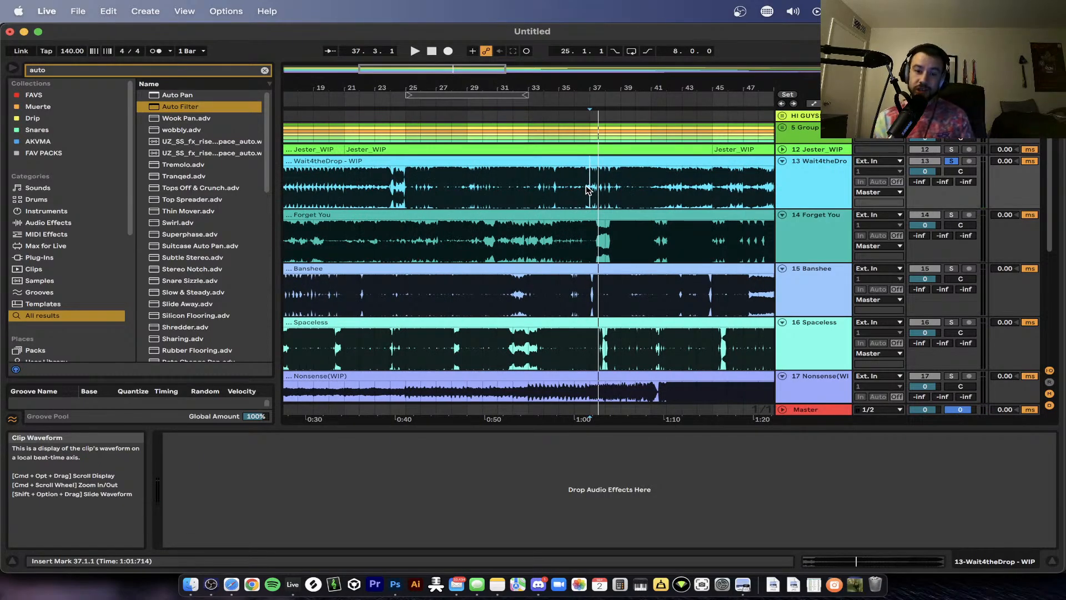
{"action": "scroll", "coordinate": [444, 192], "scroll_direction": "left", "scroll_amount": 10}
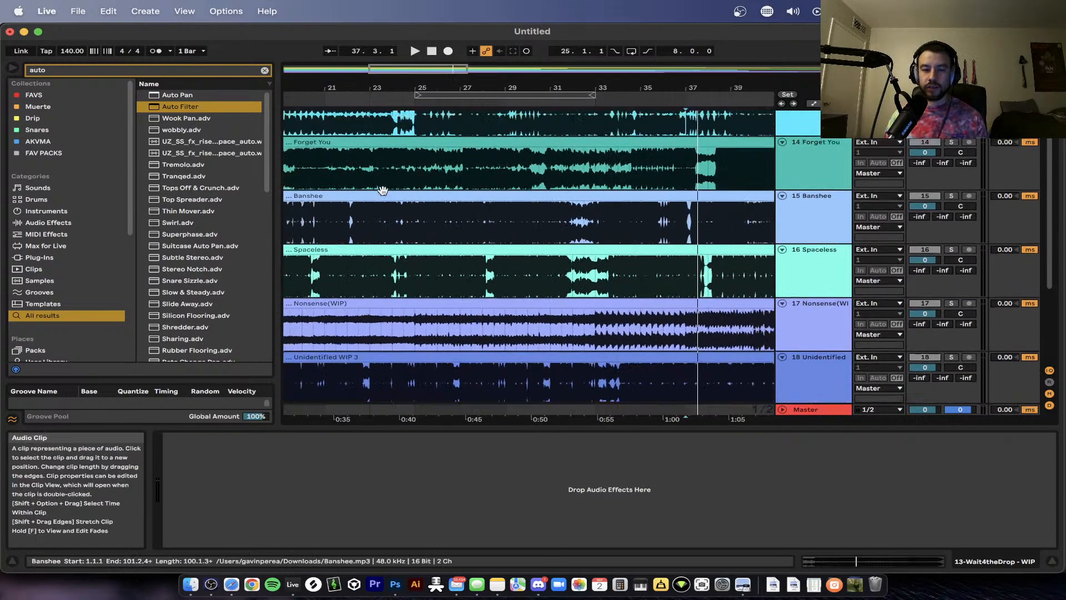
{"action": "scroll", "coordinate": [383, 193], "scroll_direction": "down", "scroll_amount": 3}
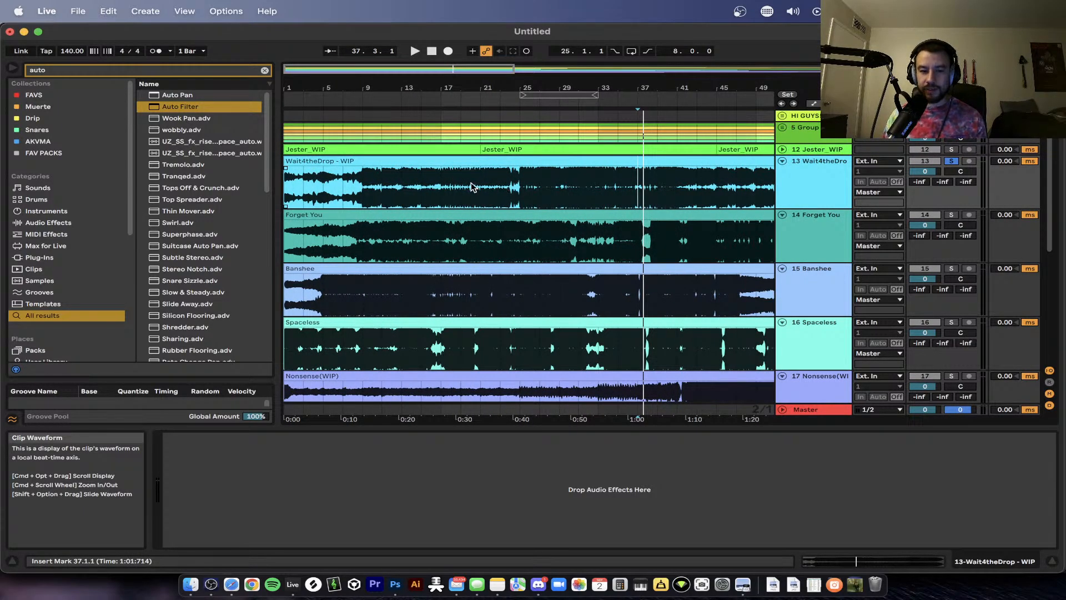
{"action": "scroll", "coordinate": [471, 182], "scroll_direction": "down", "scroll_amount": 2}
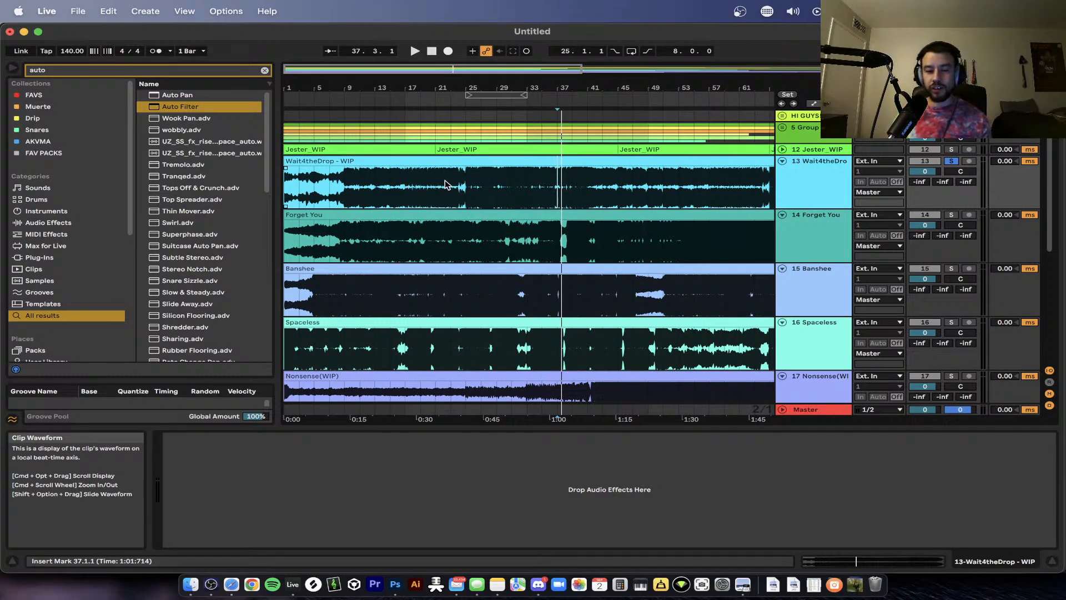
{"action": "left_click", "coordinate": [465, 183]}
{"action": "scroll", "coordinate": [465, 183], "scroll_direction": "up", "scroll_amount": 5}
{"action": "scroll", "coordinate": [465, 183], "scroll_direction": "left", "scroll_amount": 3}
{"action": "scroll", "coordinate": [465, 183], "scroll_direction": "up", "scroll_amount": 1}
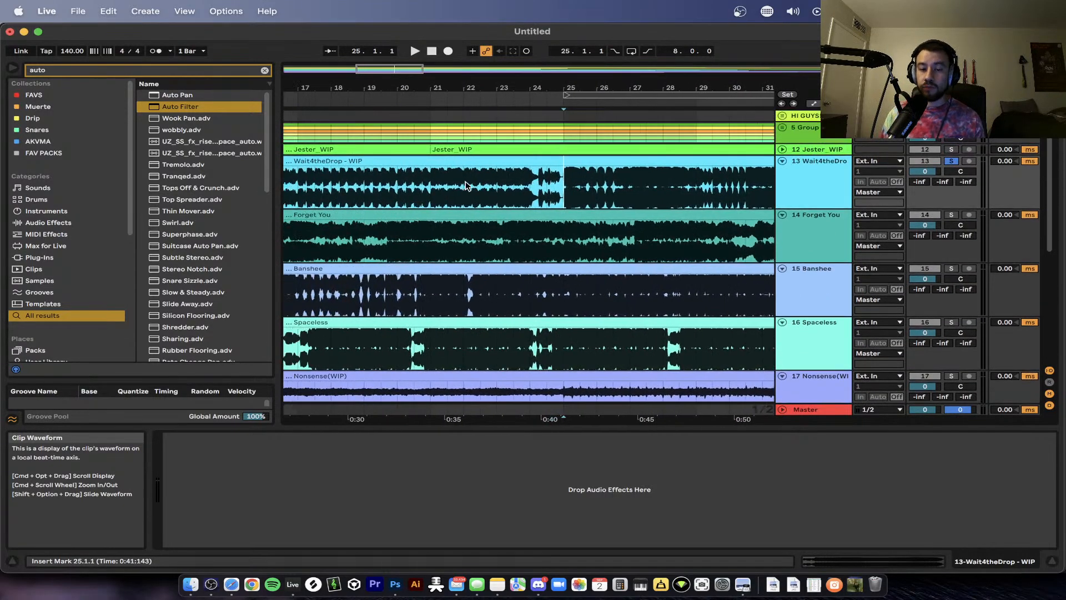
- Place the insert marker at 26.4.3 in the first drop and then select Wait4theDrop - WIP's section from 27.1.1 to 30.3.1
{"action": "scroll", "coordinate": [467, 186], "scroll_direction": "down", "scroll_amount": 3}
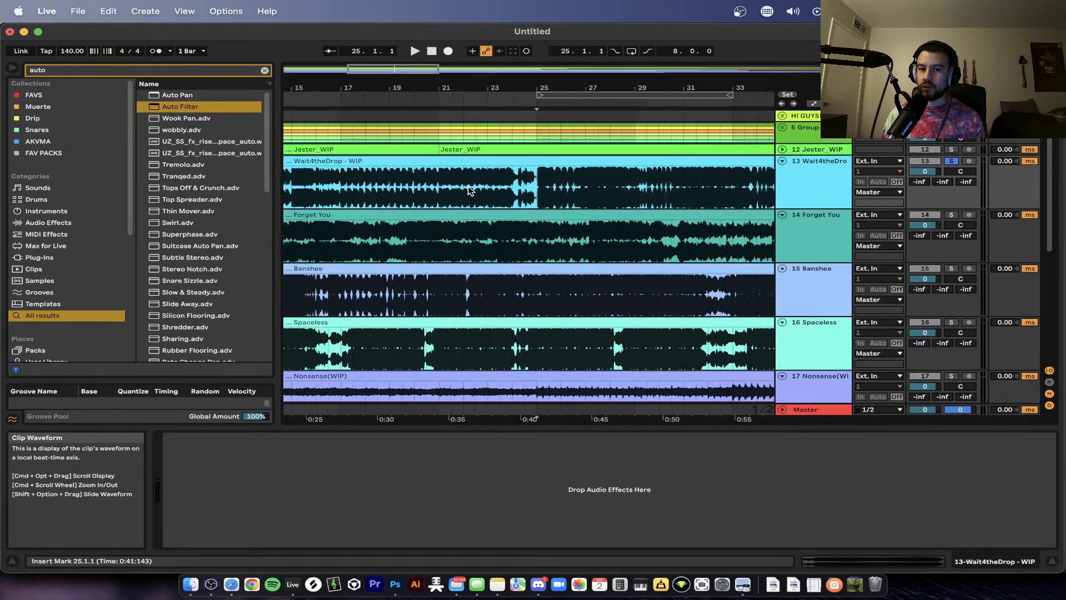
{"action": "left_click", "coordinate": [541, 191]}
{"action": "scroll", "coordinate": [542, 189], "scroll_direction": "up", "scroll_amount": 4}
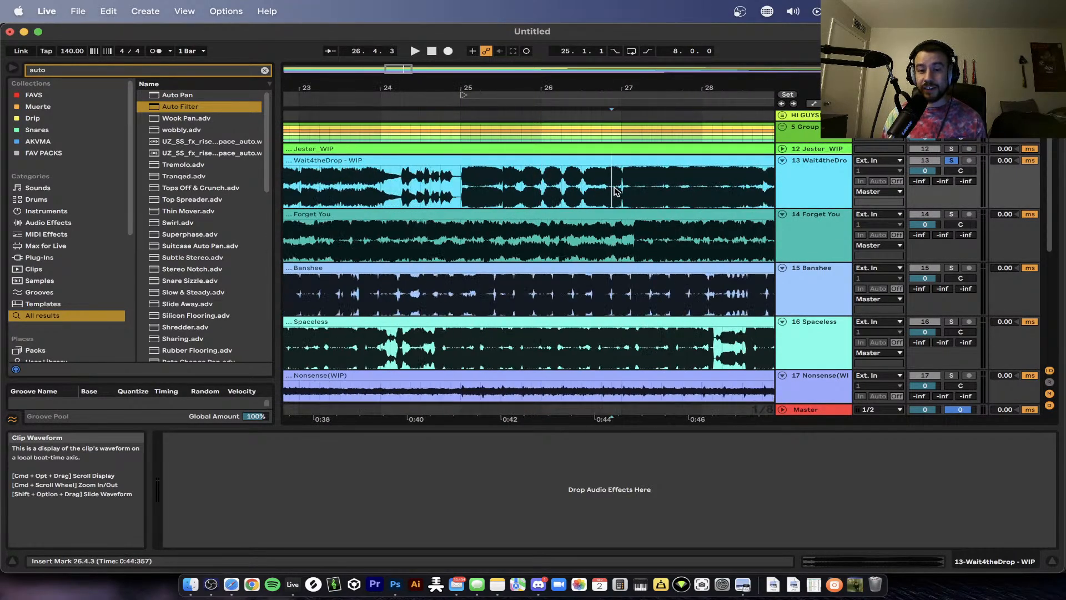
{"action": "scroll", "coordinate": [617, 189], "scroll_direction": "down", "scroll_amount": 3}
{"action": "left_click", "coordinate": [527, 189]}
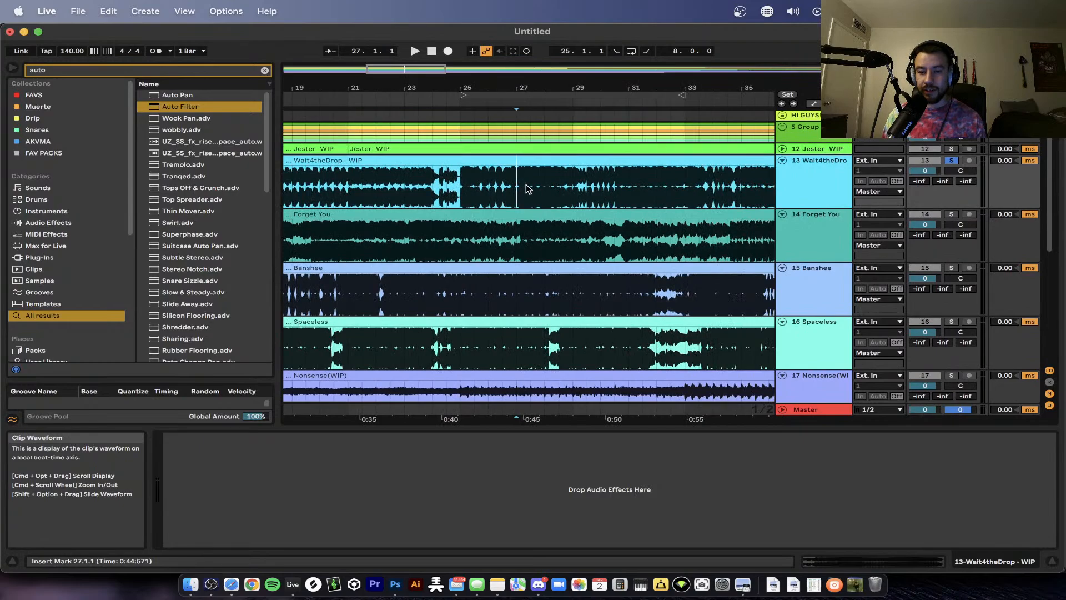
{"action": "scroll", "coordinate": [619, 189], "scroll_direction": "down", "scroll_amount": 2}
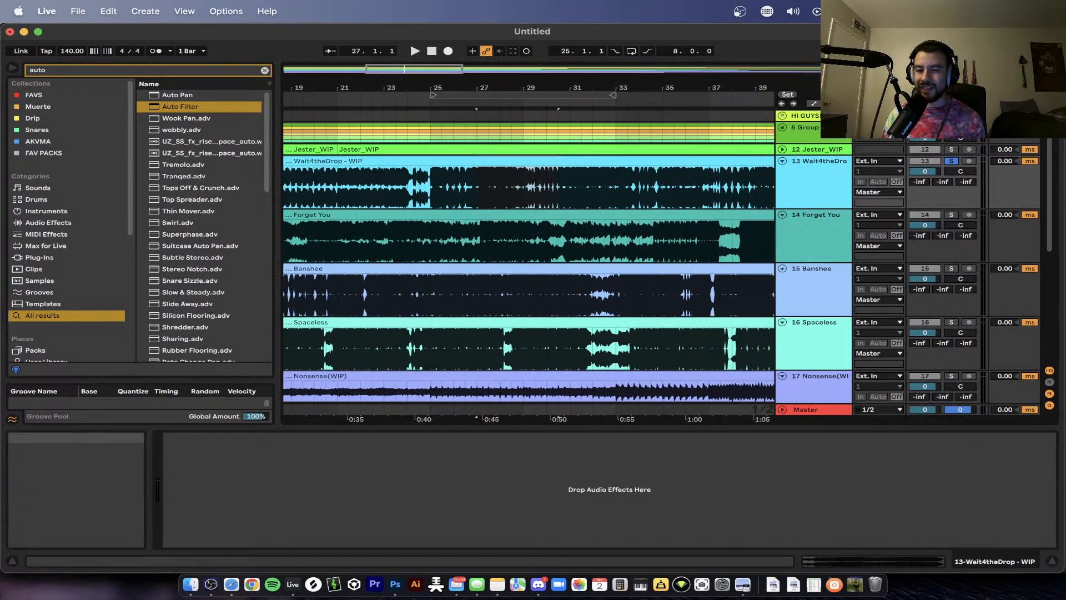
- Select the separate 75.1.1 to 77.1.1 clip in Wait4theDrop's second drop and listen to it
{"action": "scroll", "coordinate": [480, 178], "scroll_direction": "down", "scroll_amount": 6}
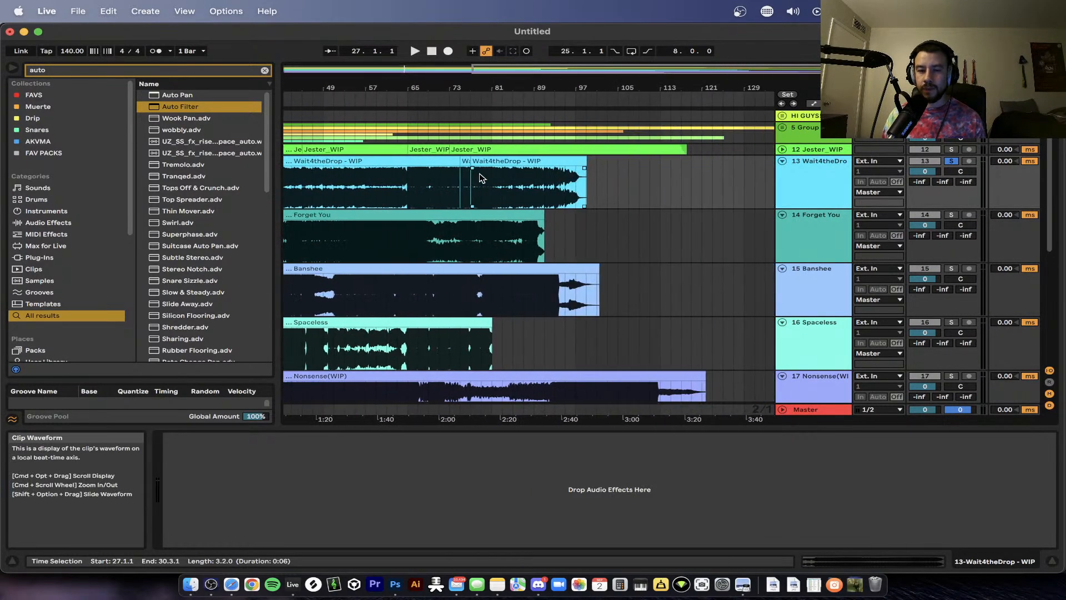
{"action": "scroll", "coordinate": [472, 182], "scroll_direction": "up", "scroll_amount": 6}
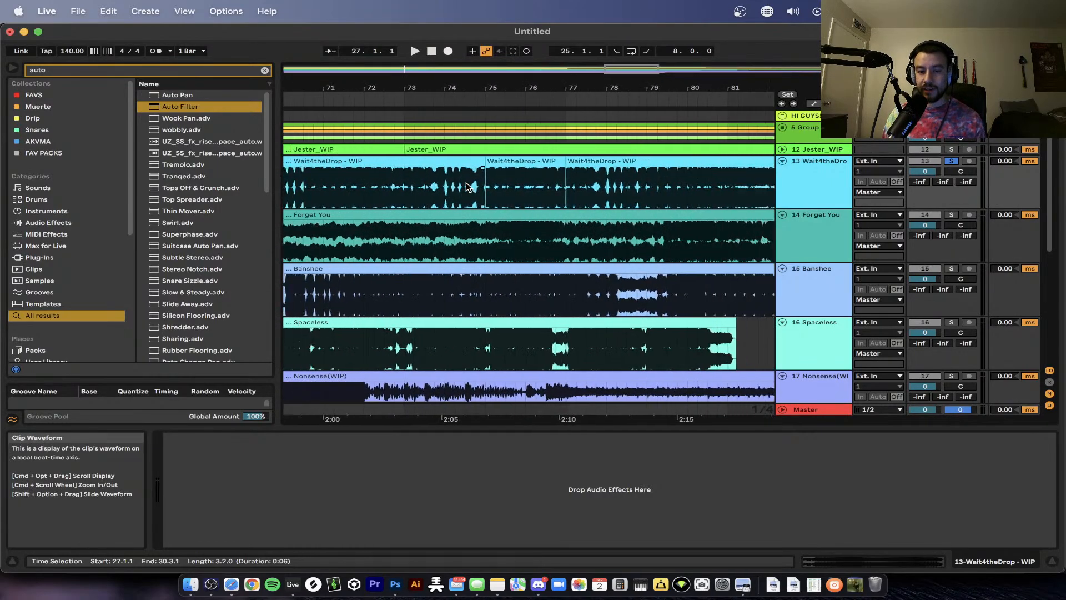
{"action": "scroll", "coordinate": [488, 191], "scroll_direction": "down", "scroll_amount": 2}
{"action": "left_click", "coordinate": [540, 163]}
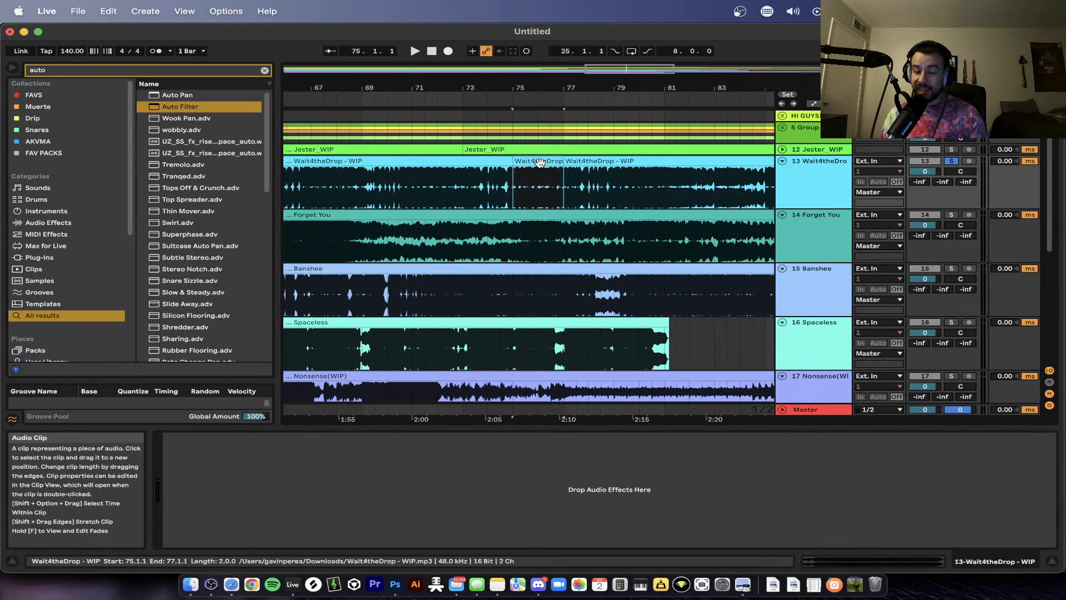
{"action": "key", "text": "space"}
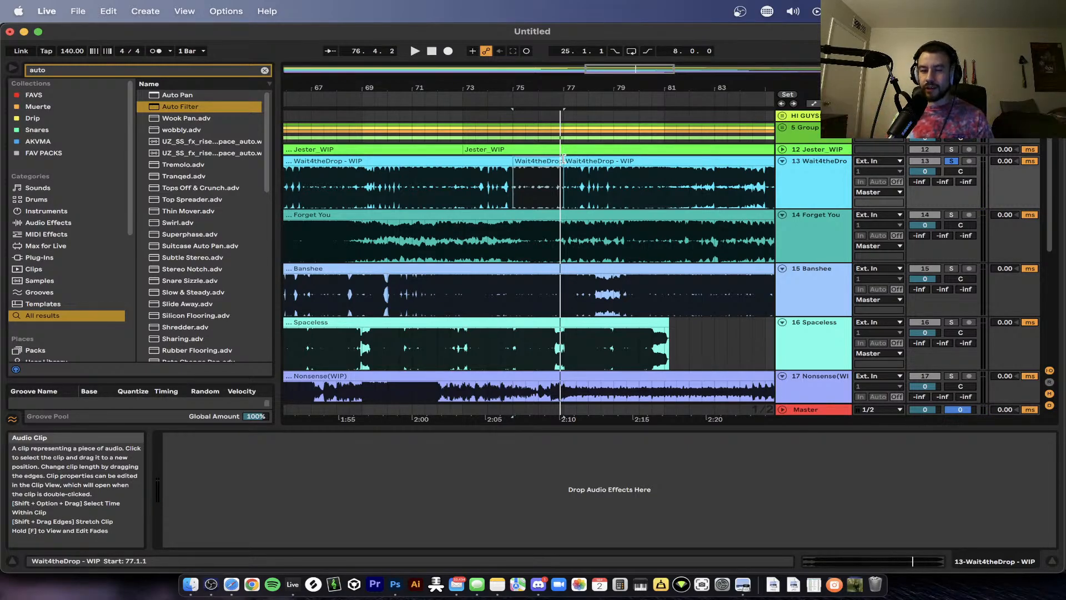
- Return to Wait4theDrop's first drop and play it from 25.1.1
{"action": "scroll", "coordinate": [519, 178], "scroll_direction": "down", "scroll_amount": 6}
{"action": "scroll", "coordinate": [614, 213], "scroll_direction": "left", "scroll_amount": 2}
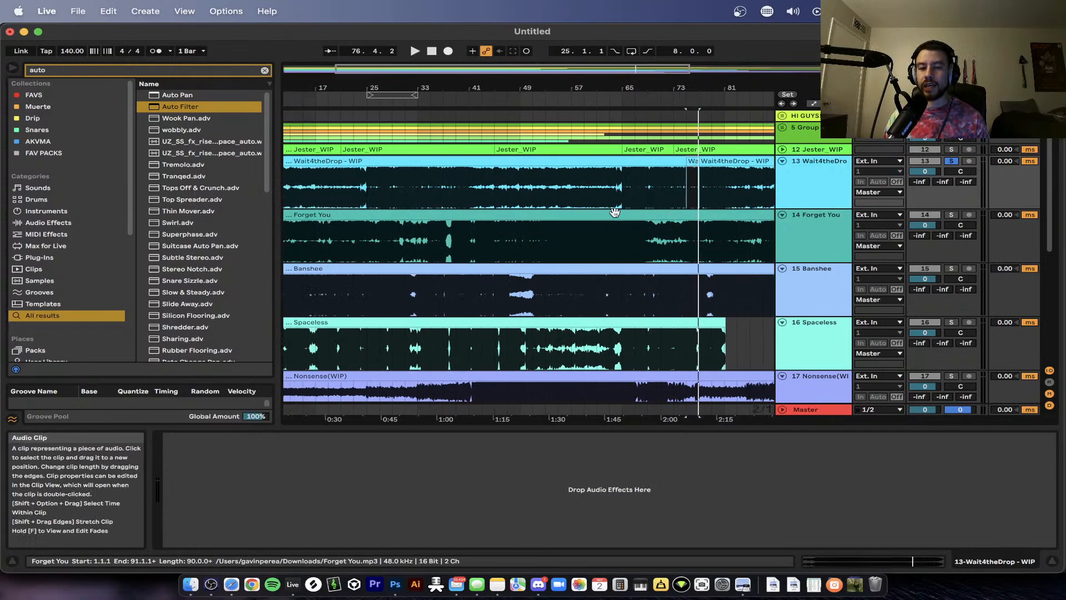
{"action": "scroll", "coordinate": [615, 212], "scroll_direction": "left", "scroll_amount": 3}
{"action": "scroll", "coordinate": [474, 181], "scroll_direction": "up", "scroll_amount": 3}
{"action": "scroll", "coordinate": [474, 181], "scroll_direction": "left", "scroll_amount": 3}
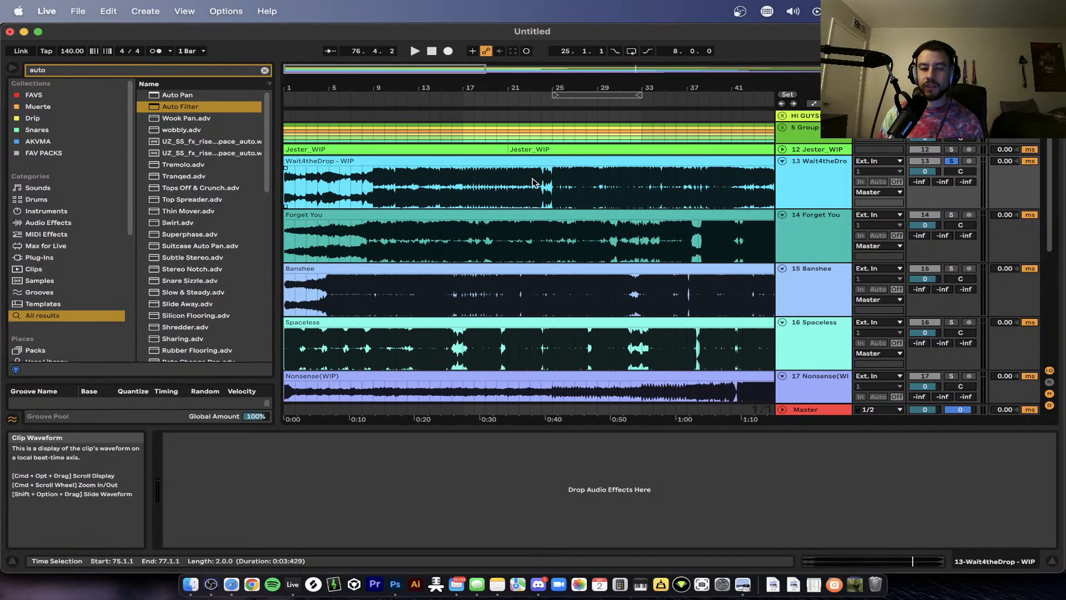
{"action": "left_click", "coordinate": [580, 183]}
{"action": "scroll", "coordinate": [583, 186], "scroll_direction": "up", "scroll_amount": 5}
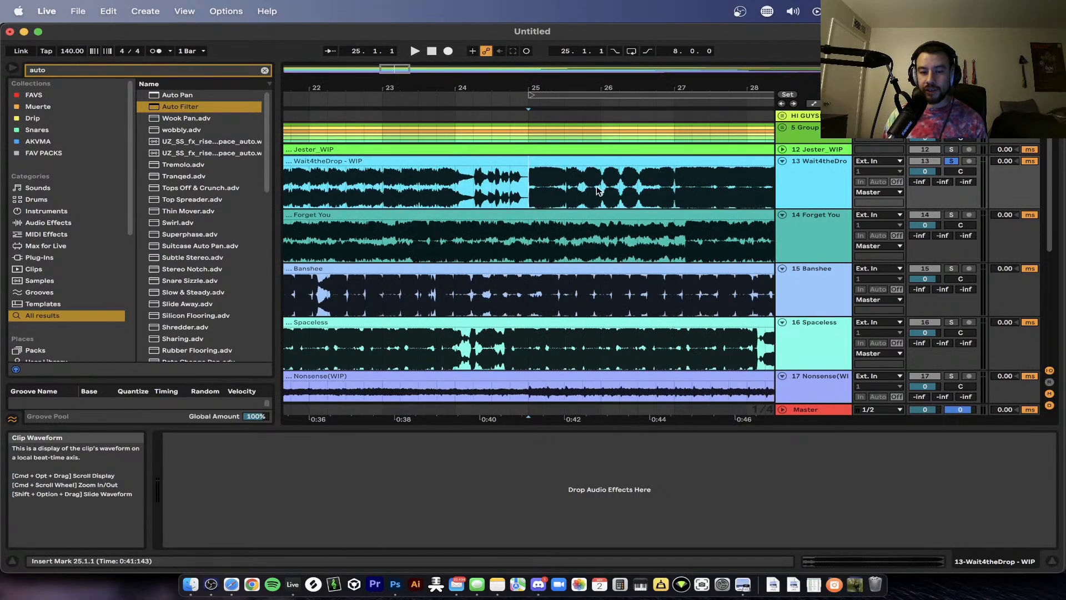
{"action": "key", "text": "space"}
{"action": "scroll", "coordinate": [549, 192], "scroll_direction": "down", "scroll_amount": 2}
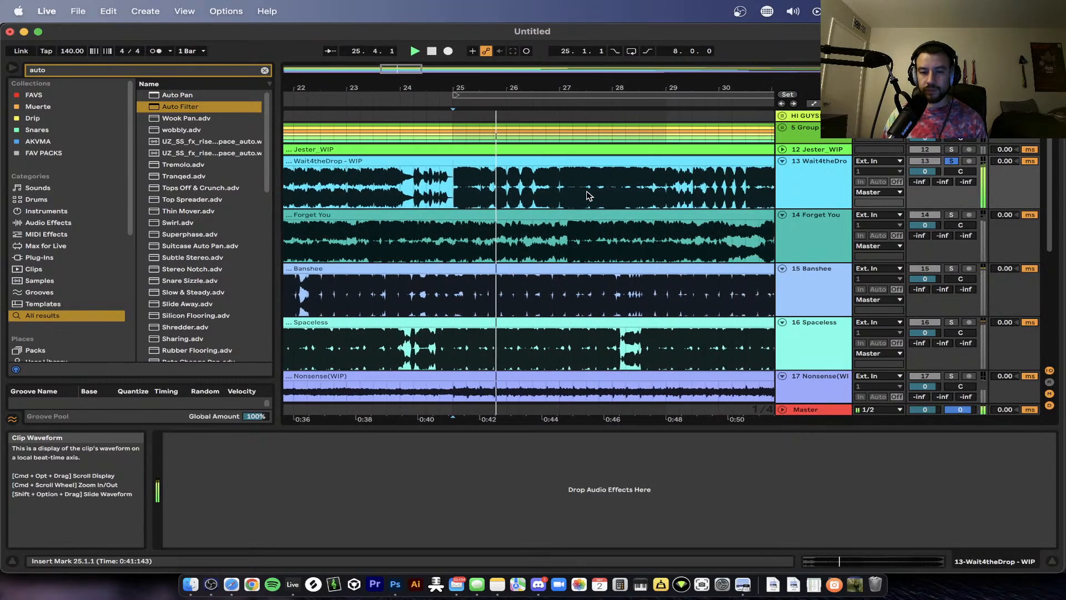
{"action": "scroll", "coordinate": [549, 188], "scroll_direction": "down", "scroll_amount": 1}
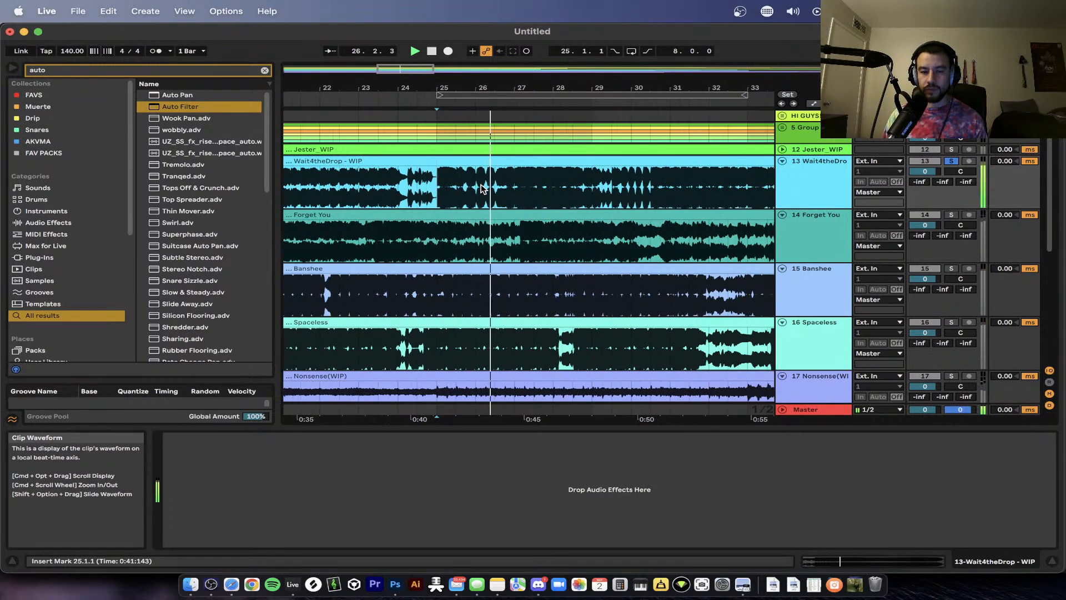
- Play the first drop on from 27.1.1, select the 25.1.1 to 27.1.1 section and stop playback
{"action": "left_click", "coordinate": [515, 186]}
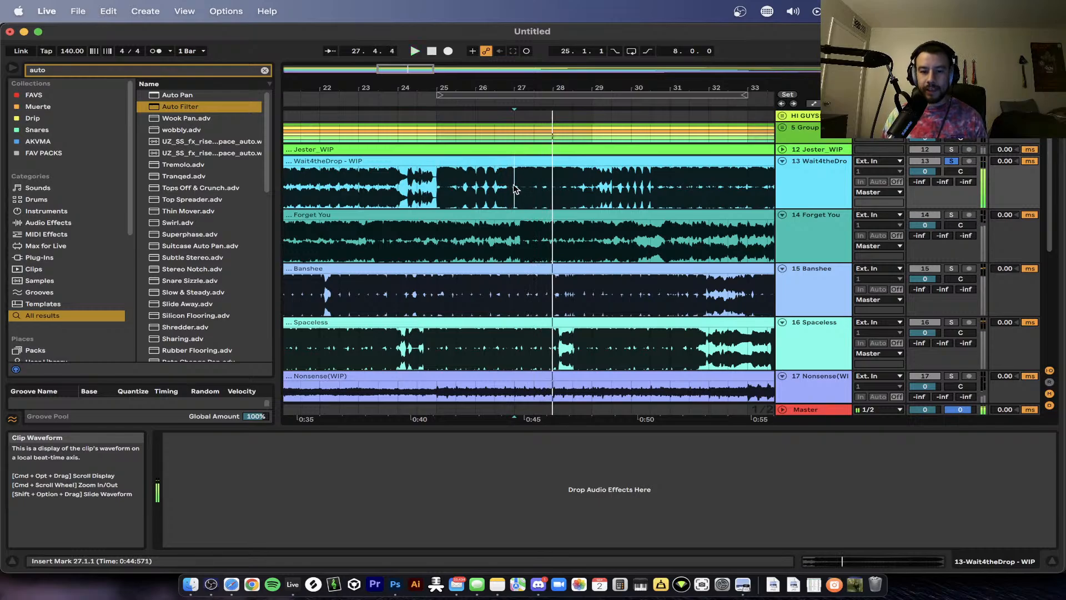
{"action": "left_click_drag", "start_coordinate": [514, 188], "coordinate": [437, 190]}
{"action": "key", "text": "space"}
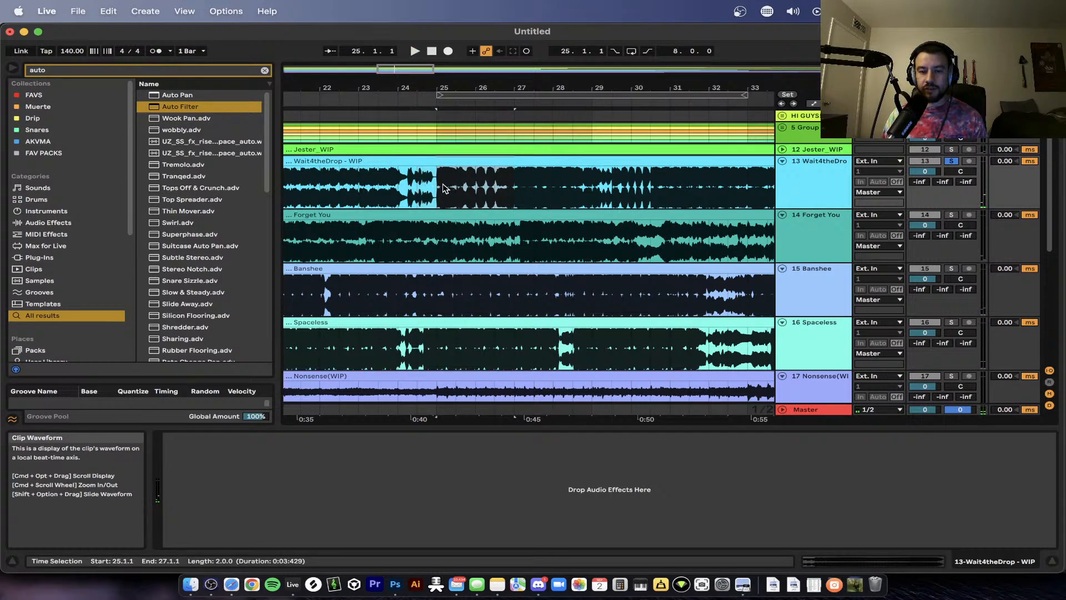
- Split the 27.1.1 to 29.1.1 section of Wait4theDrop - WIP into its own clip
{"action": "left_click_drag", "start_coordinate": [516, 185], "coordinate": [590, 185]}
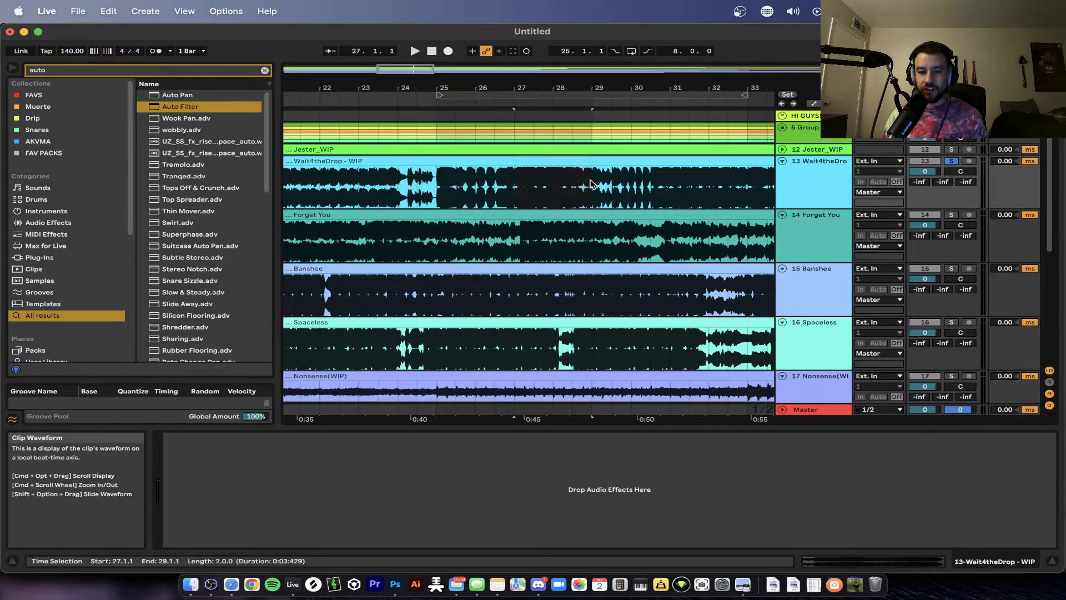
{"action": "key", "text": "super+e"}
{"action": "scroll", "coordinate": [543, 183], "scroll_direction": "down", "scroll_amount": 2}
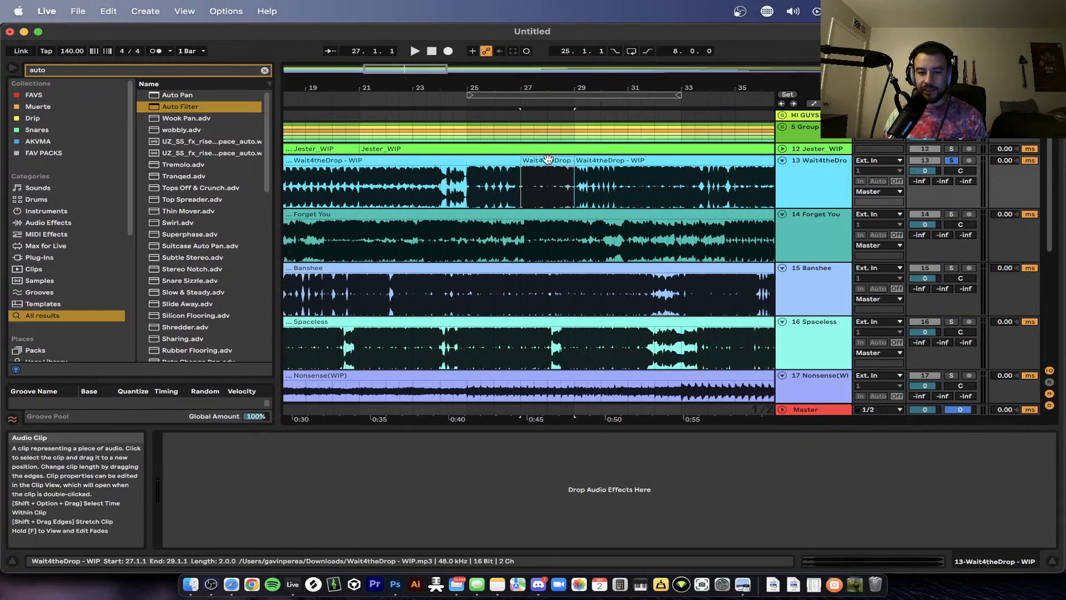
- Copy the 75.1.1 to 77.1.1 clip from Wait4theDrop's second drop and select the separated first-drop clip at 27.1.1
{"action": "scroll", "coordinate": [550, 161], "scroll_direction": "down", "scroll_amount": 6}
{"action": "scroll", "coordinate": [524, 177], "scroll_direction": "right", "scroll_amount": 6}
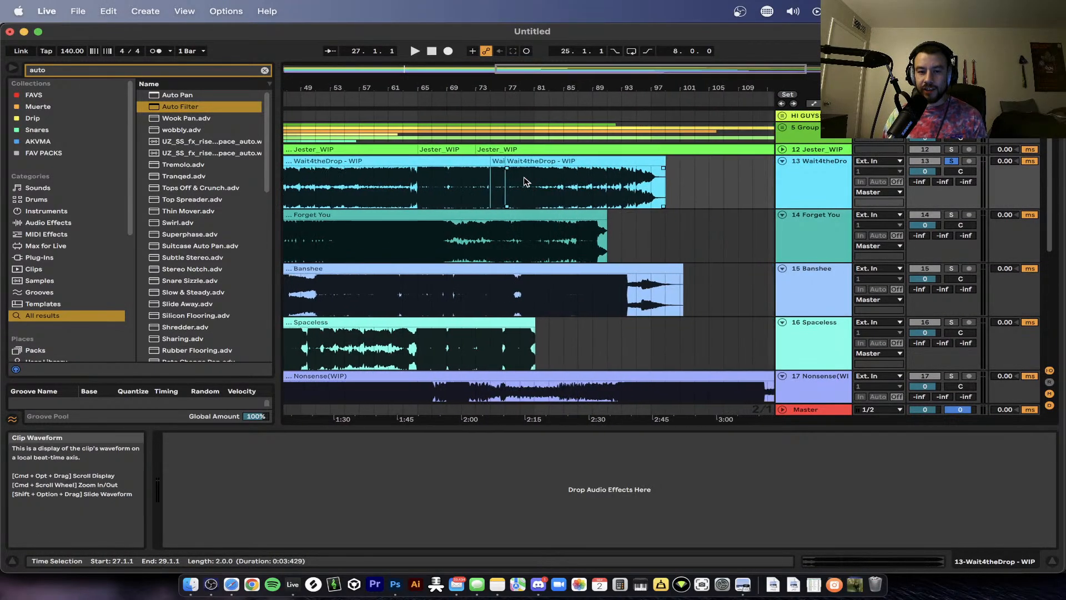
{"action": "left_click", "coordinate": [499, 162]}
{"action": "key", "text": "super+c"}
{"action": "scroll", "coordinate": [499, 162], "scroll_direction": "left", "scroll_amount": 4}
{"action": "left_click", "coordinate": [389, 161]}
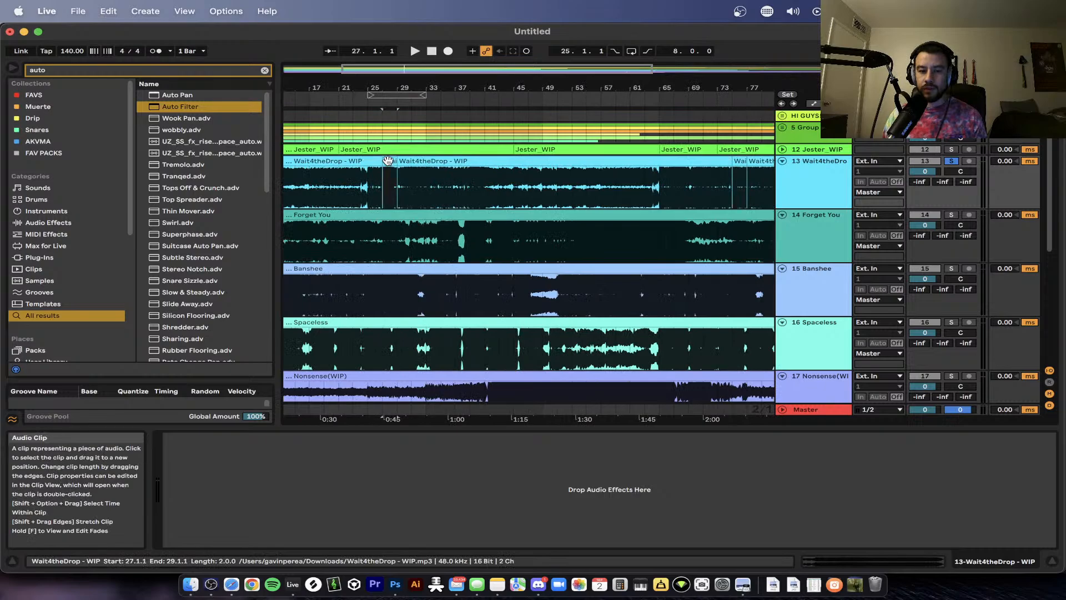
{"action": "scroll", "coordinate": [387, 160], "scroll_direction": "up", "scroll_amount": 6}
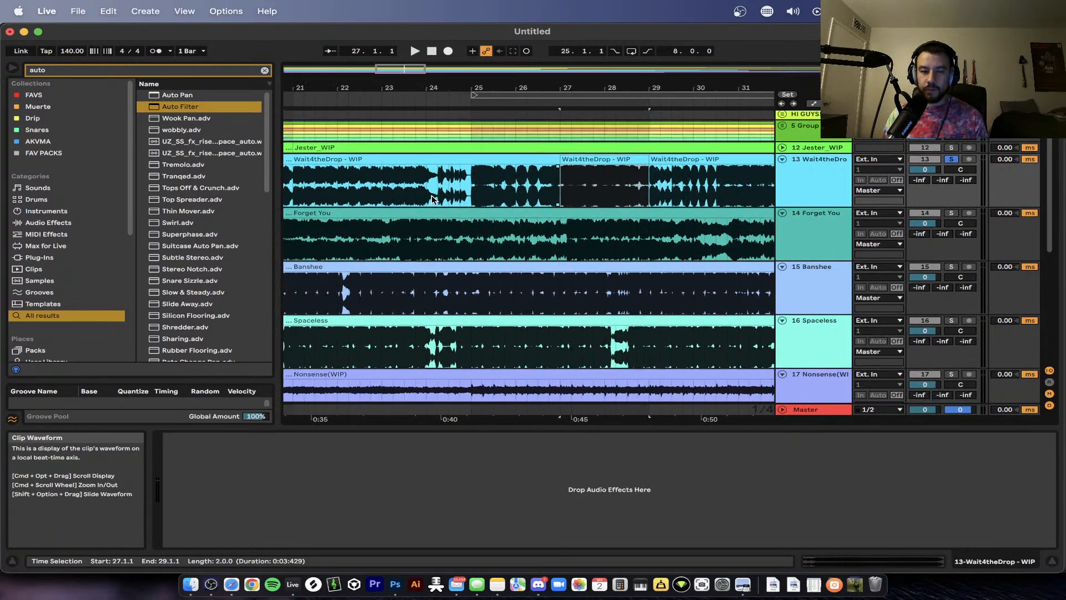
- Mark Wait4theDrop's 21.1.1 to 24.4.1 build-up and the 25.1.1 to 26.3.1 opening of the first drop
{"action": "scroll", "coordinate": [431, 195], "scroll_direction": "left", "scroll_amount": 2}
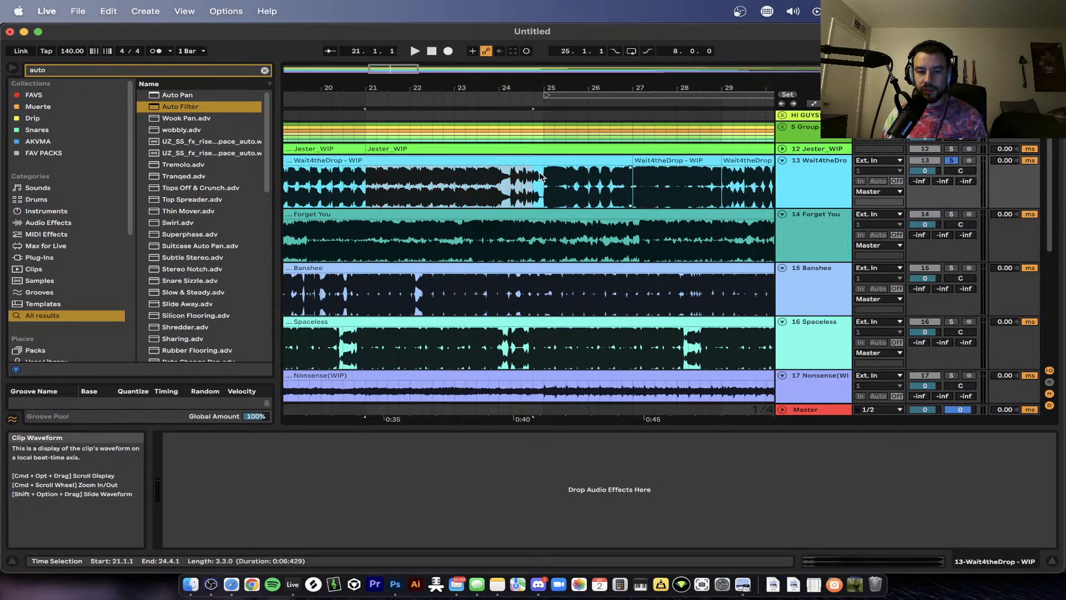
{"action": "scroll", "coordinate": [540, 173], "scroll_direction": "right", "scroll_amount": 2}
{"action": "left_click_drag", "start_coordinate": [461, 181], "coordinate": [537, 182]}
{"action": "scroll", "coordinate": [527, 182], "scroll_direction": "right", "scroll_amount": 2}
{"action": "left_click_drag", "start_coordinate": [387, 195], "coordinate": [457, 192]}
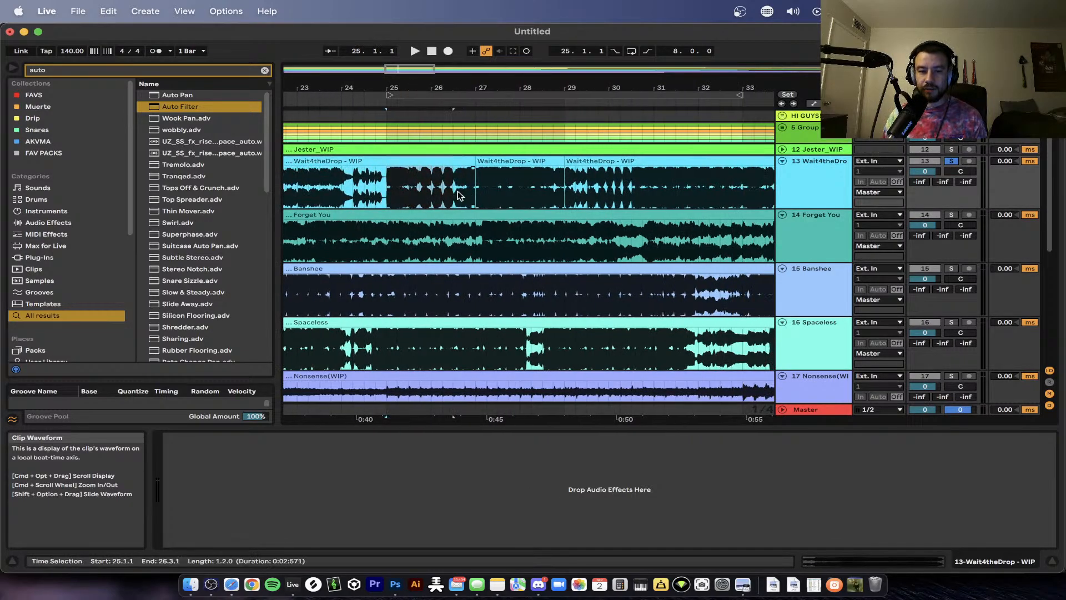
- Replace the 27.1.1 to 29.1.1 clip in the first drop with the copied second-drop clip
{"action": "scroll", "coordinate": [472, 180], "scroll_direction": "up", "scroll_amount": 3}
{"action": "left_click", "coordinate": [476, 173]}
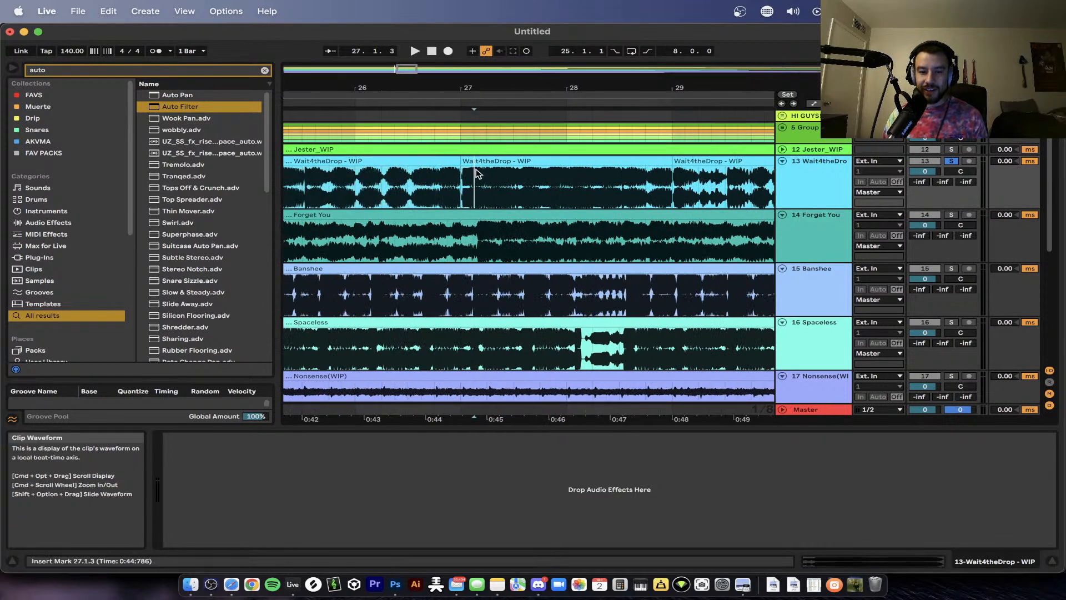
{"action": "left_click", "coordinate": [472, 161]}
{"action": "scroll", "coordinate": [500, 165], "scroll_direction": "down", "scroll_amount": 2}
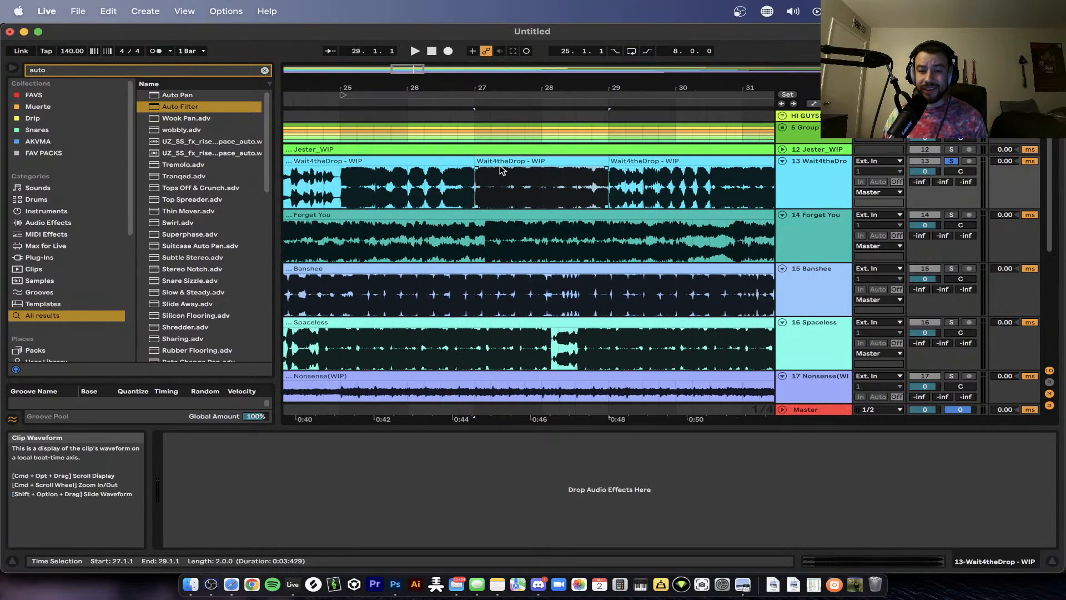
{"action": "scroll", "coordinate": [469, 173], "scroll_direction": "up", "scroll_amount": 2}
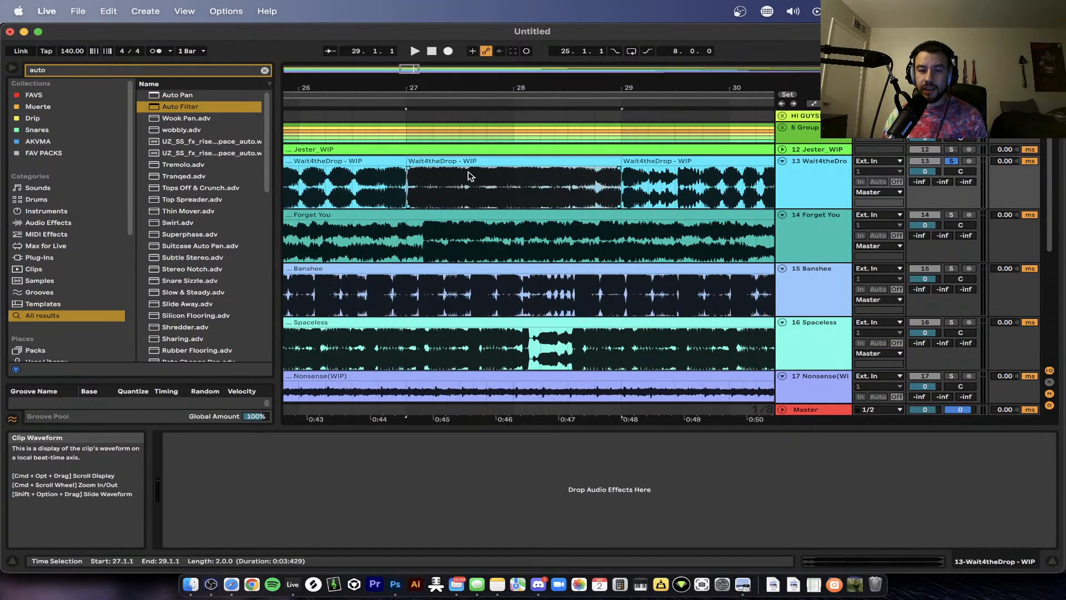
{"action": "left_click", "coordinate": [438, 161]}
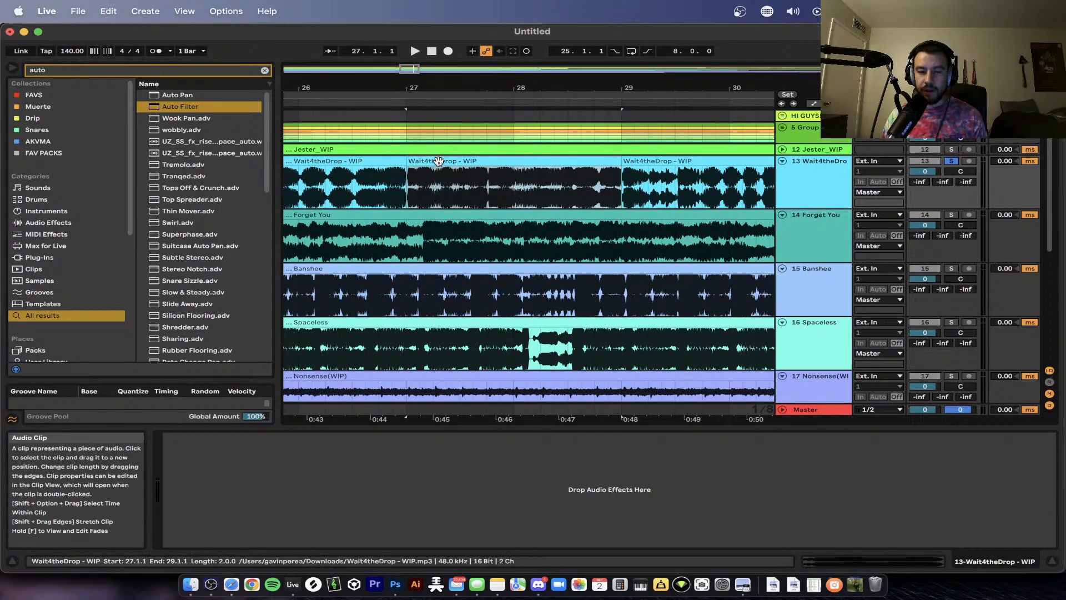
- Listen to the rearranged first drop, starting from 26.3.1 and then from 24.3.1
{"action": "key", "text": "space"}
{"action": "left_click", "coordinate": [352, 197]}
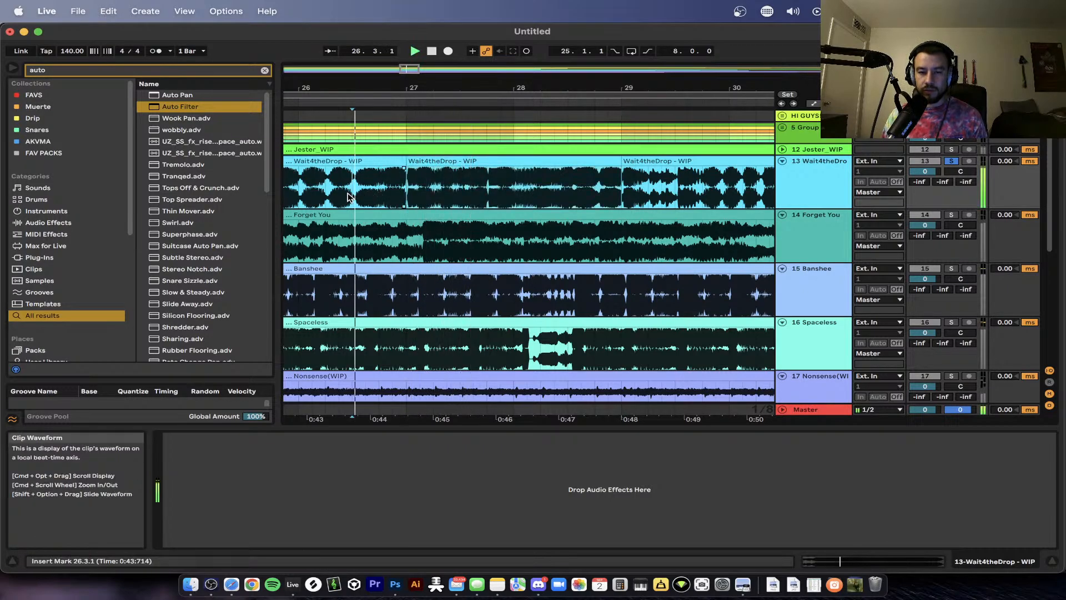
{"action": "scroll", "coordinate": [348, 197], "scroll_direction": "down", "scroll_amount": 3}
{"action": "scroll", "coordinate": [348, 197], "scroll_direction": "left", "scroll_amount": 4}
{"action": "left_click", "coordinate": [464, 185]}
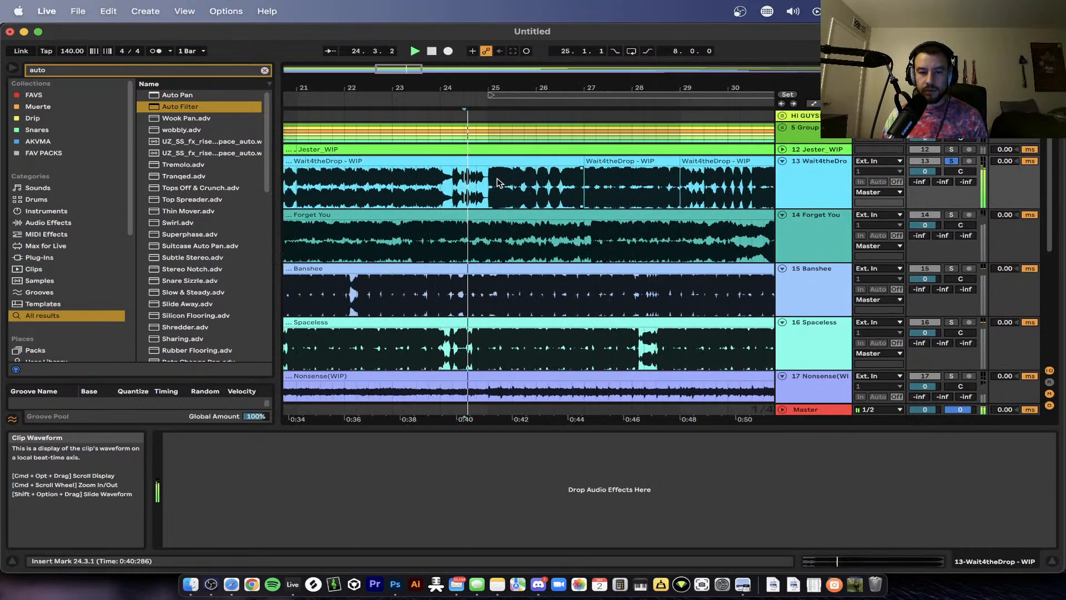
{"action": "scroll", "coordinate": [567, 178], "scroll_direction": "down", "scroll_amount": 2}
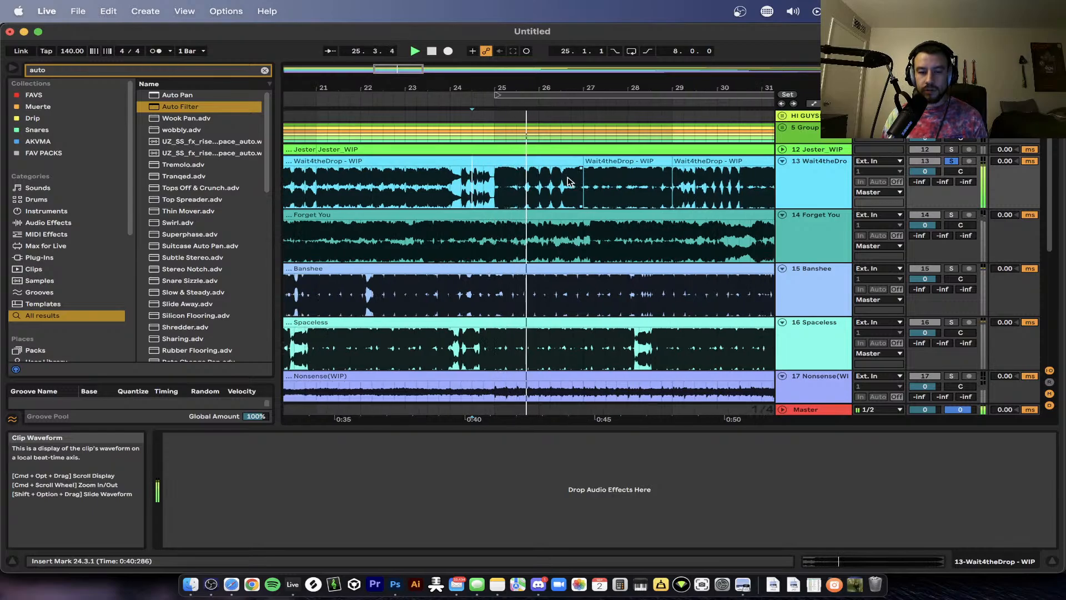
{"action": "scroll", "coordinate": [567, 178], "scroll_direction": "right", "scroll_amount": 3}
{"action": "scroll", "coordinate": [567, 180], "scroll_direction": "right", "scroll_amount": 2}
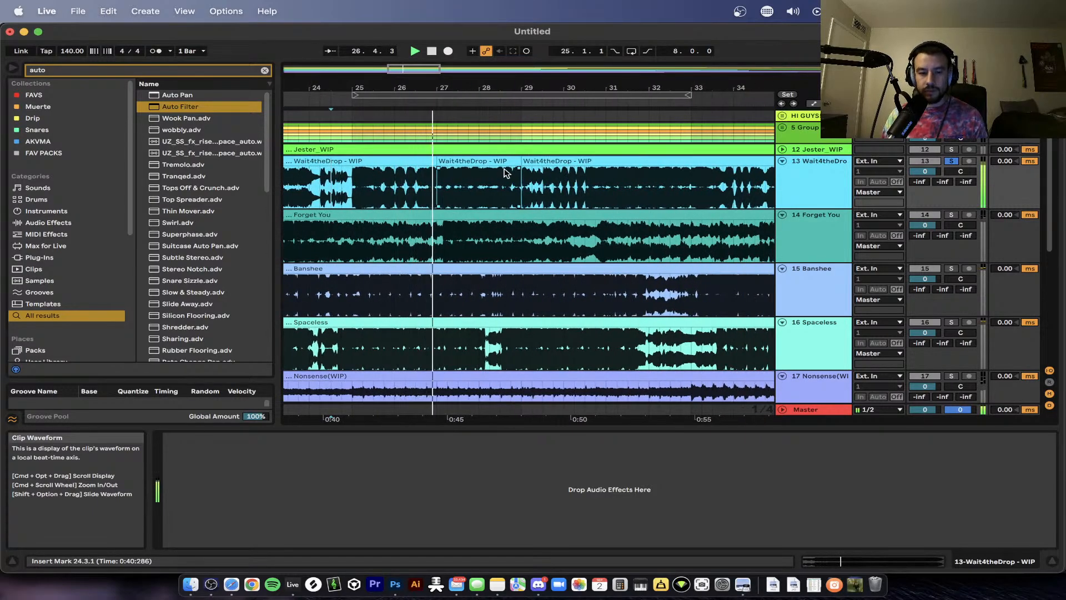
- Stop playback and select the swapped-in 27.1.1 to 29.1.1 clip in Wait4theDrop's first drop
{"action": "scroll", "coordinate": [433, 176], "scroll_direction": "down", "scroll_amount": 2}
{"action": "scroll", "coordinate": [470, 176], "scroll_direction": "left", "scroll_amount": 2}
{"action": "key", "text": "space"}
{"action": "left_click", "coordinate": [494, 160]}
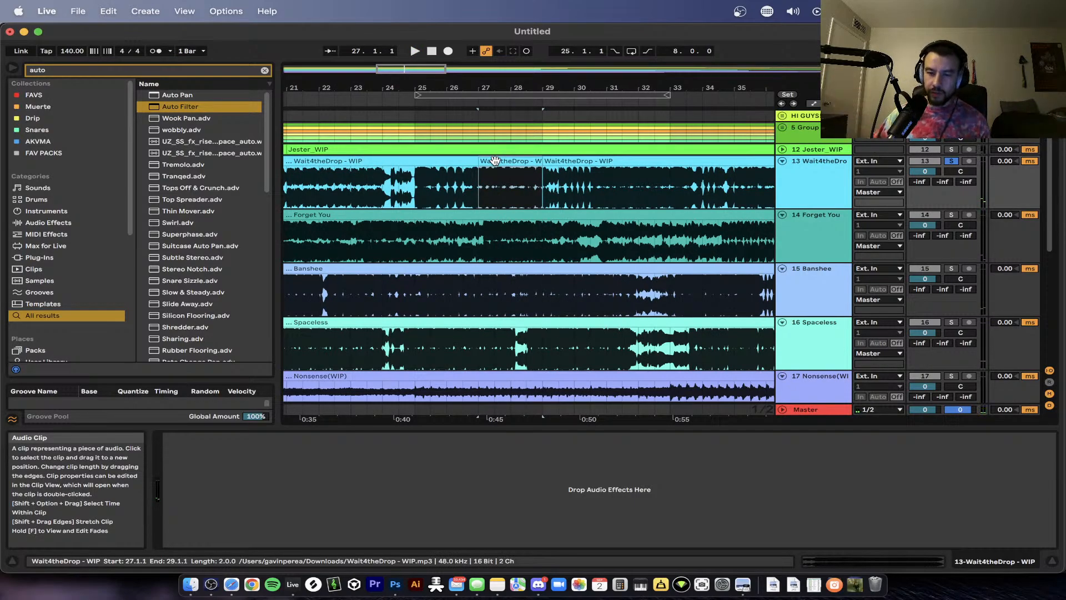
{"action": "scroll", "coordinate": [495, 161], "scroll_direction": "down", "scroll_amount": 3}
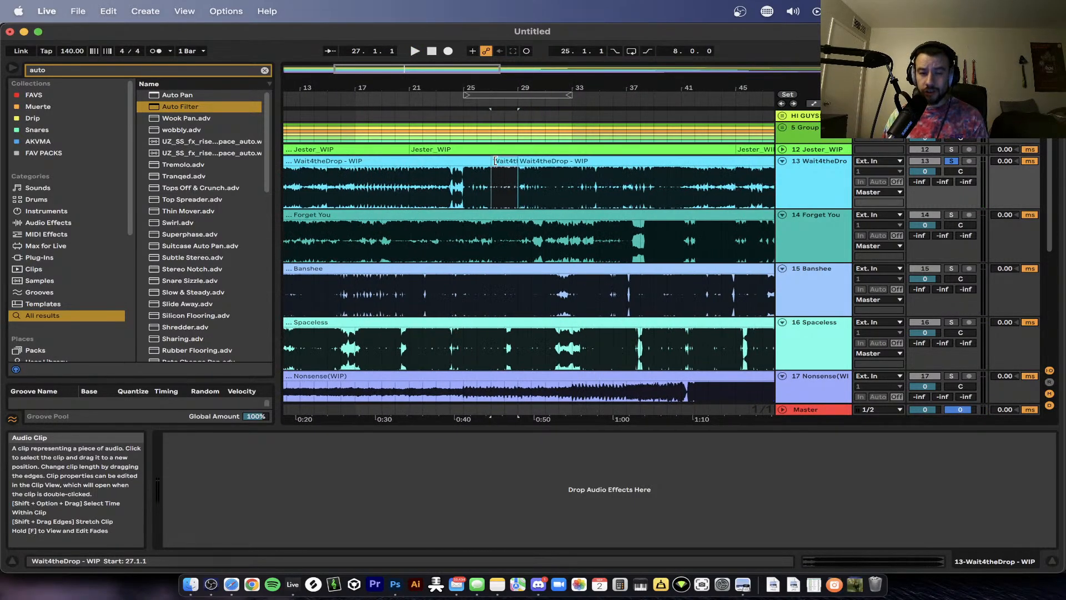
{"action": "scroll", "coordinate": [495, 160], "scroll_direction": "down", "scroll_amount": 3}
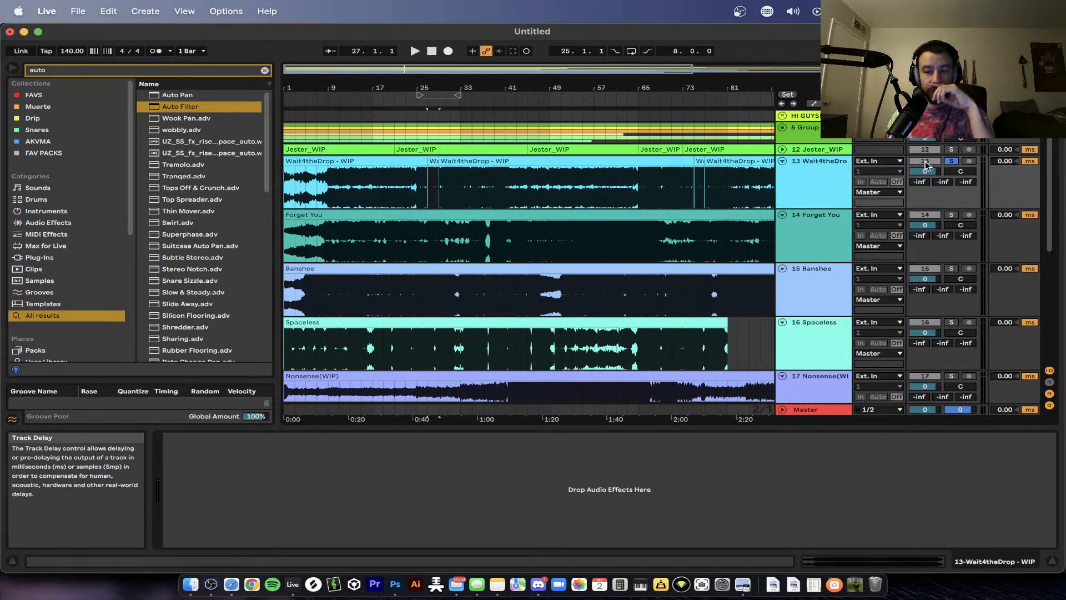
{"action": "scroll", "coordinate": [355, 194], "scroll_direction": "up", "scroll_amount": 3}
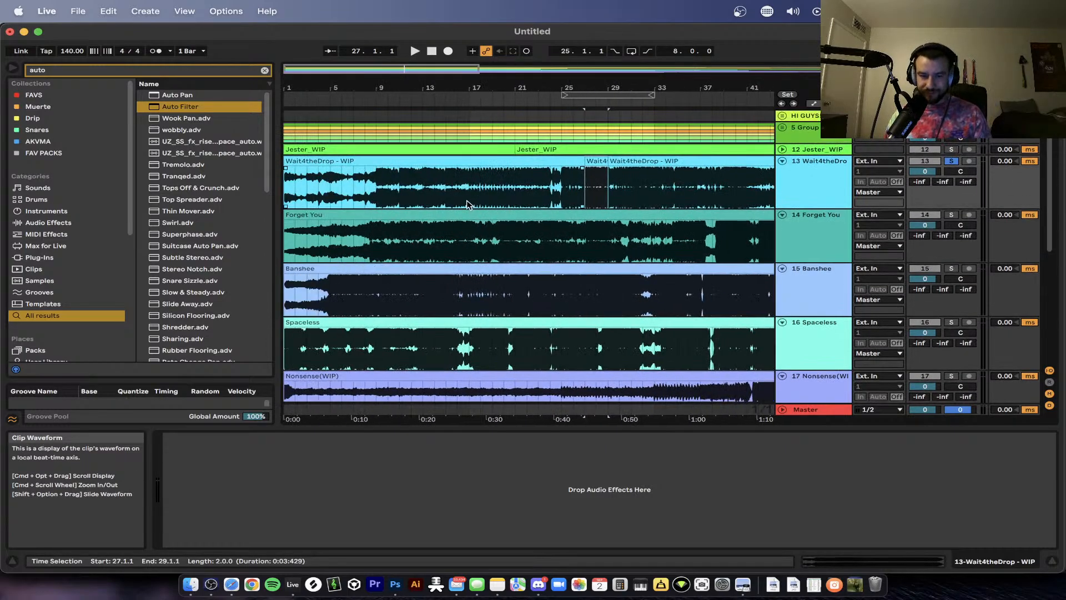
- Place the insert marker at 7.1.1 in Wait4theDrop and turn off that track's solo
{"action": "left_click", "coordinate": [356, 189]}
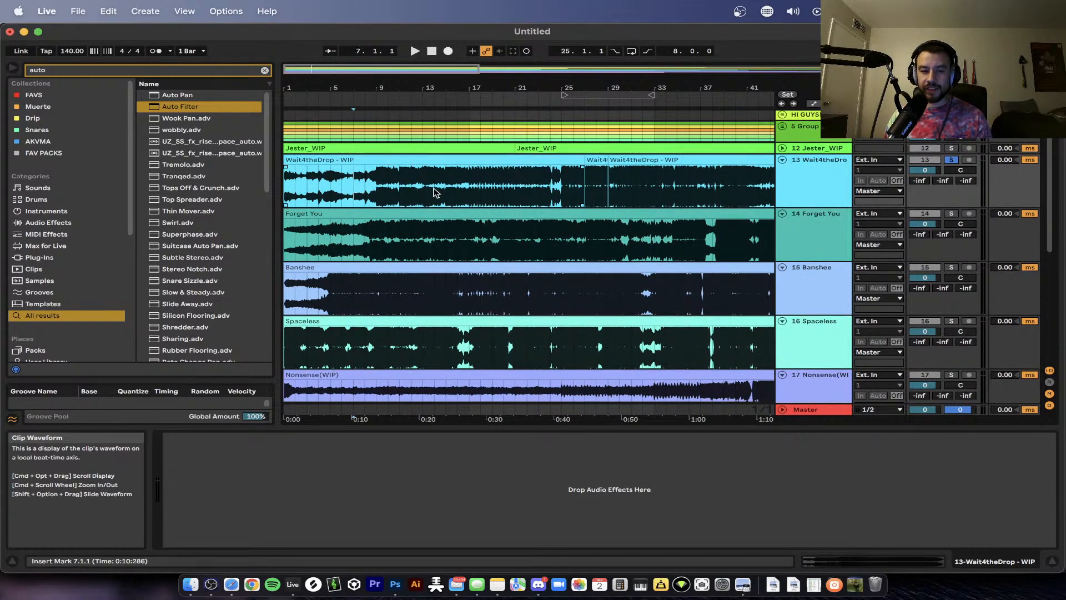
{"action": "scroll", "coordinate": [433, 191], "scroll_direction": "down", "scroll_amount": 4}
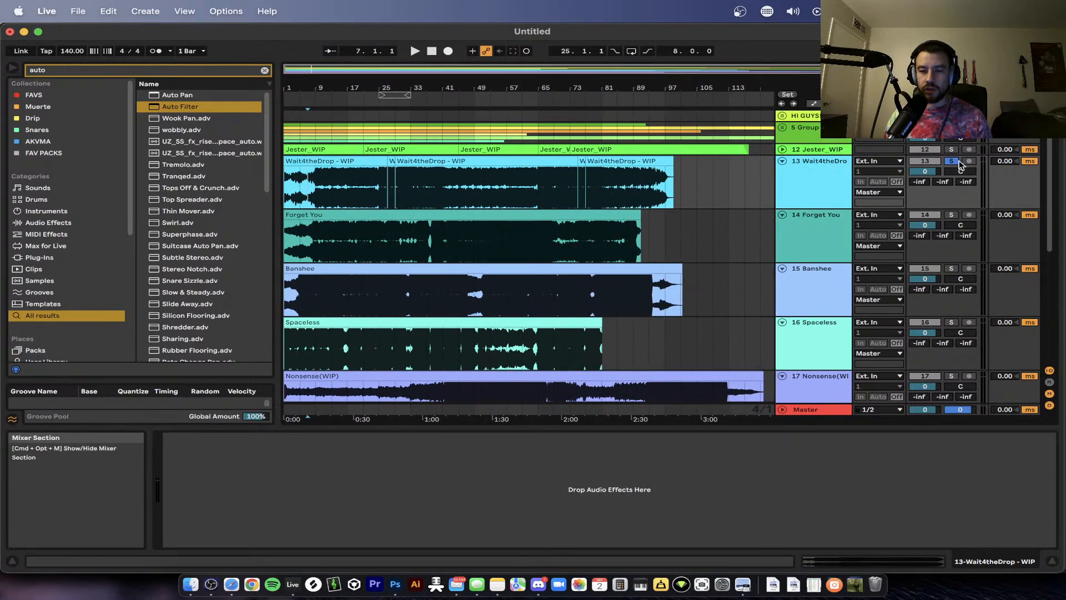
{"action": "left_click", "coordinate": [952, 161]}
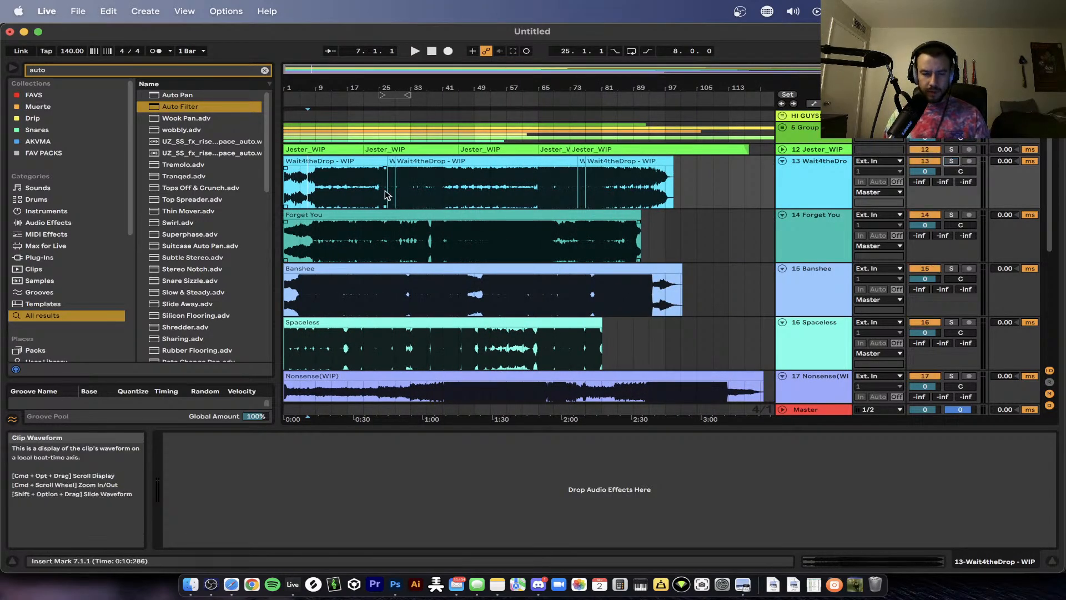
- Mark 26.3.1 to 30.3.1 and 25.1.1 to 31.3.1 in Wait4theDrop's first drop to point out the varied section
{"action": "scroll", "coordinate": [385, 191], "scroll_direction": "up", "scroll_amount": 8}
{"action": "left_click_drag", "start_coordinate": [476, 188], "coordinate": [403, 171]}
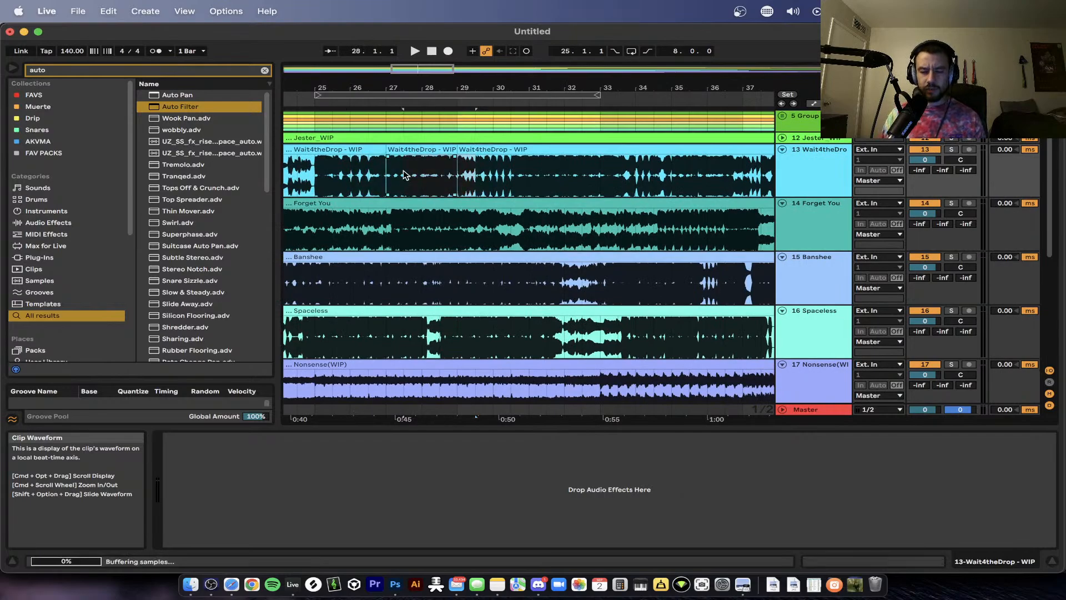
{"action": "left_click_drag", "start_coordinate": [517, 176], "coordinate": [369, 176]}
{"action": "scroll", "coordinate": [472, 177], "scroll_direction": "down", "scroll_amount": 2}
{"action": "scroll", "coordinate": [473, 176], "scroll_direction": "left", "scroll_amount": 3}
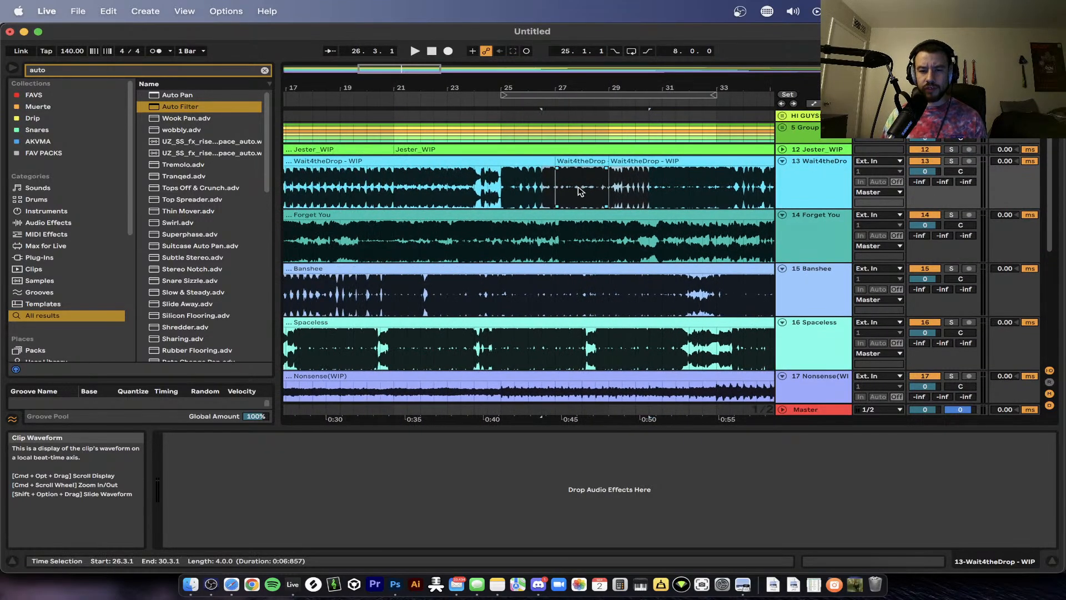
{"action": "left_click_drag", "start_coordinate": [660, 189], "coordinate": [681, 192]}
- Solo the Forget You track and select its whole clip from 1.1.1 to 91.1.1
{"action": "scroll", "coordinate": [625, 186], "scroll_direction": "down", "scroll_amount": 8}
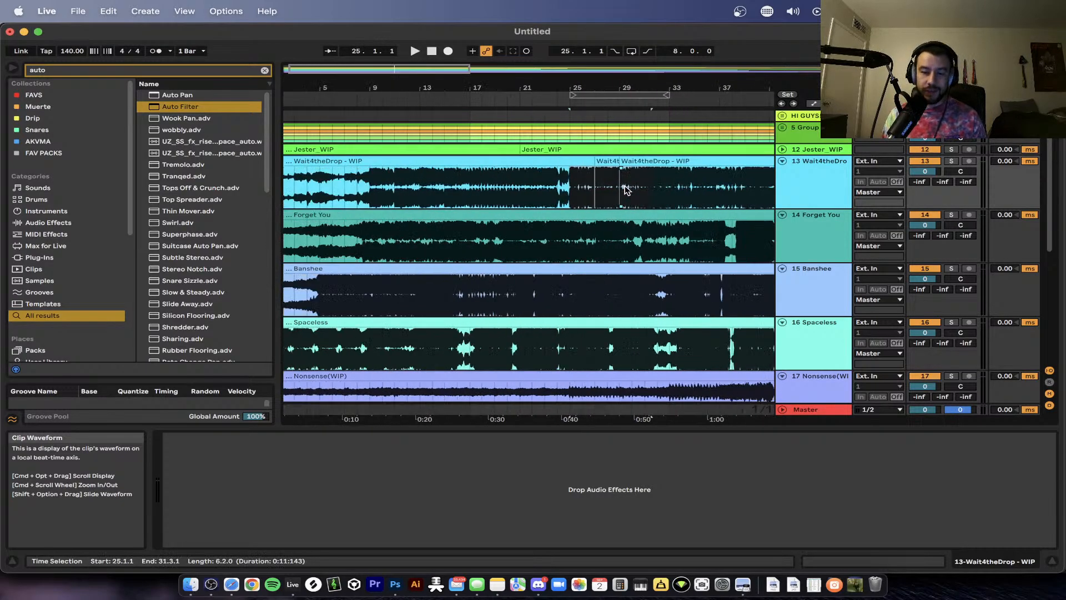
{"action": "scroll", "coordinate": [626, 190], "scroll_direction": "down", "scroll_amount": 5}
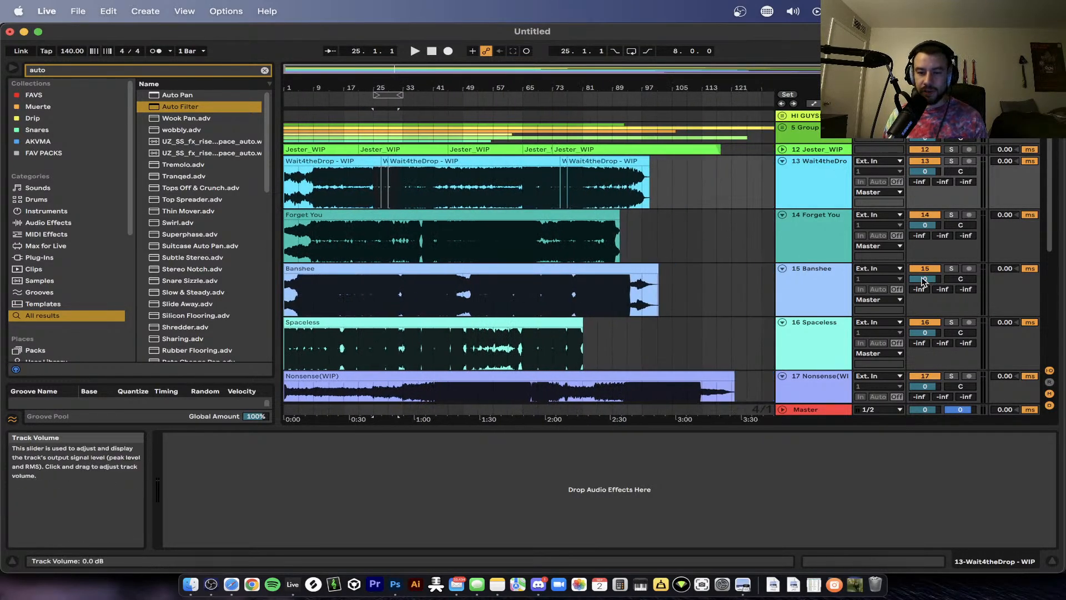
{"action": "left_click", "coordinate": [952, 215]}
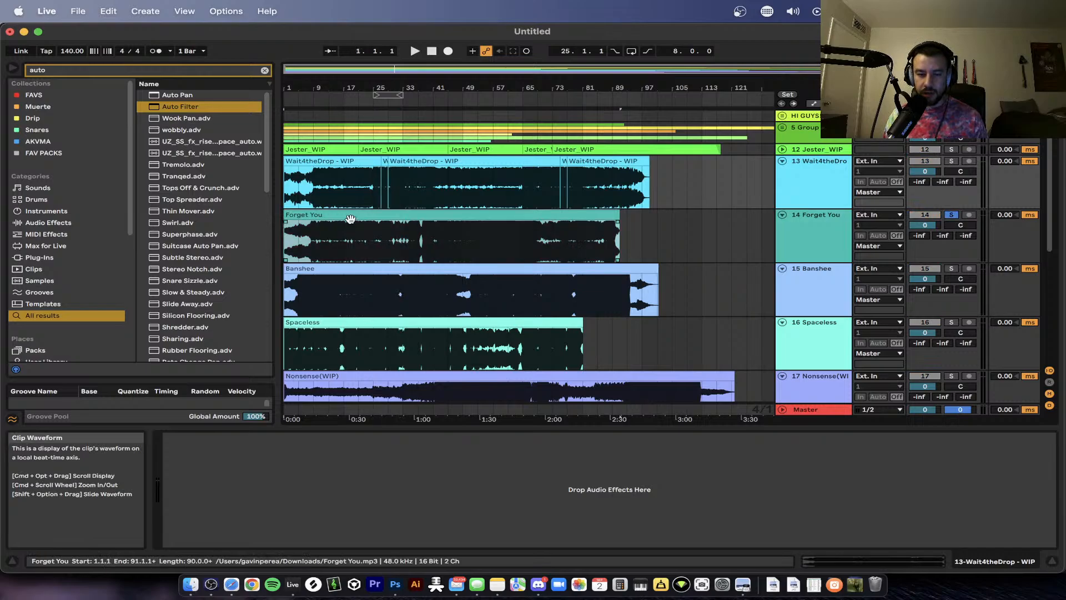
- Read the Forget You submission posts in Discord's live-wip-feedback channel, and return to Live to play the track from the start
{"action": "left_click", "coordinate": [538, 584]}
{"action": "scroll", "coordinate": [492, 421], "scroll_direction": "down", "scroll_amount": 5}
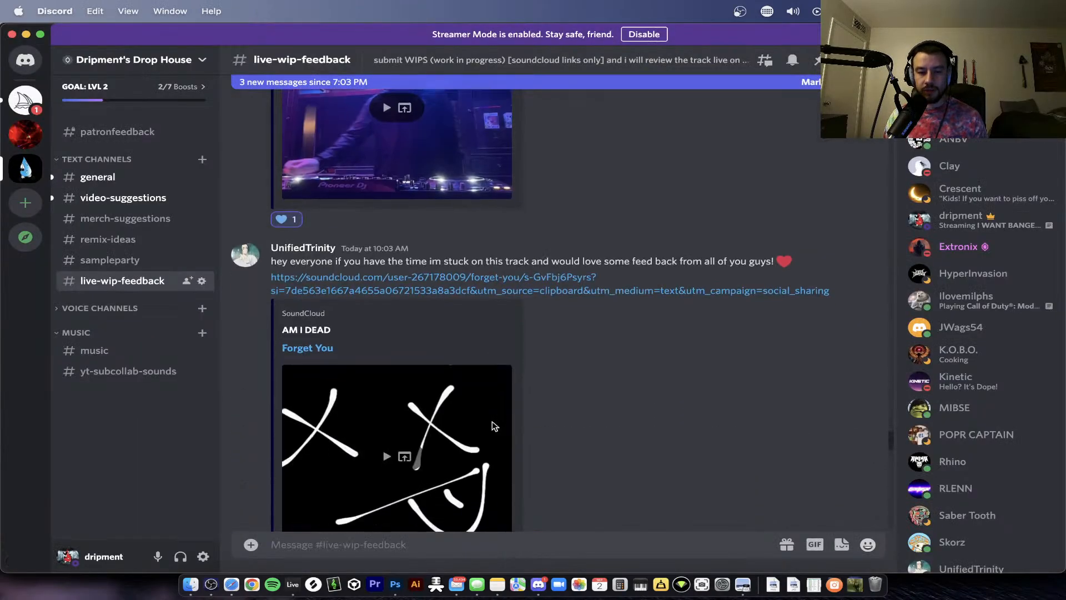
{"action": "scroll", "coordinate": [594, 421], "scroll_direction": "down", "scroll_amount": 8}
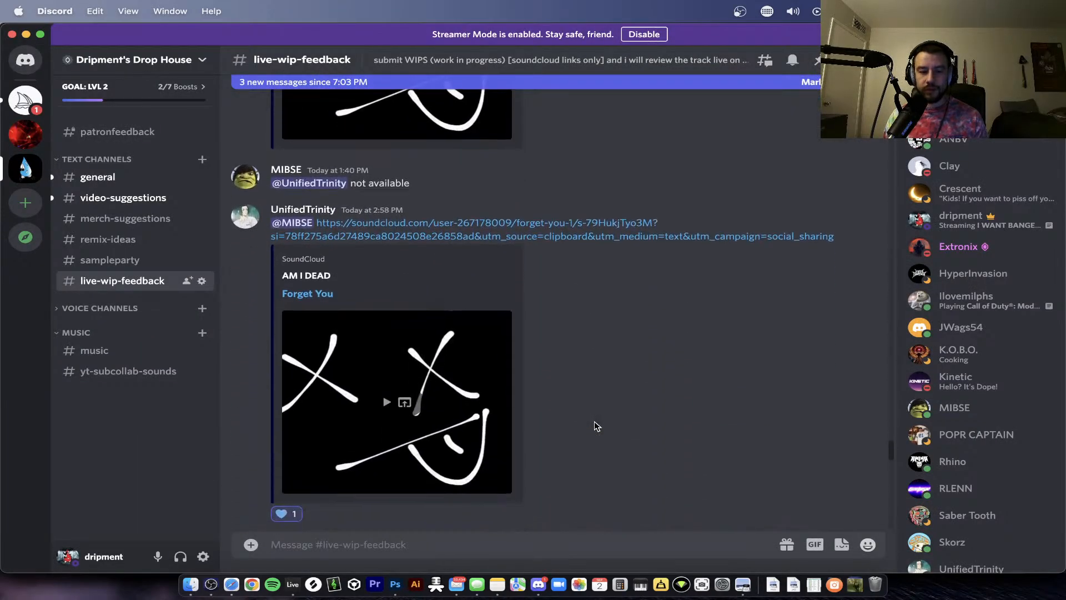
{"action": "key", "text": "super+Tab"}
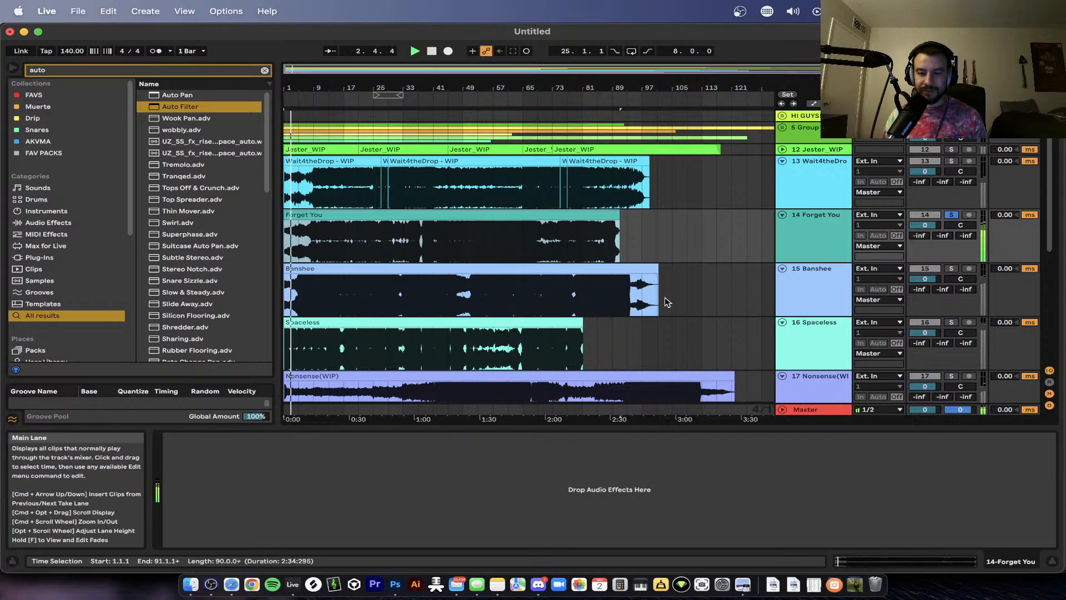
- Fold the Wait4theDrop track while Forget You plays
{"action": "scroll", "coordinate": [665, 300], "scroll_direction": "down", "scroll_amount": 5}
{"action": "scroll", "coordinate": [664, 300], "scroll_direction": "up", "scroll_amount": 5}
{"action": "scroll", "coordinate": [728, 203], "scroll_direction": "down", "scroll_amount": 4}
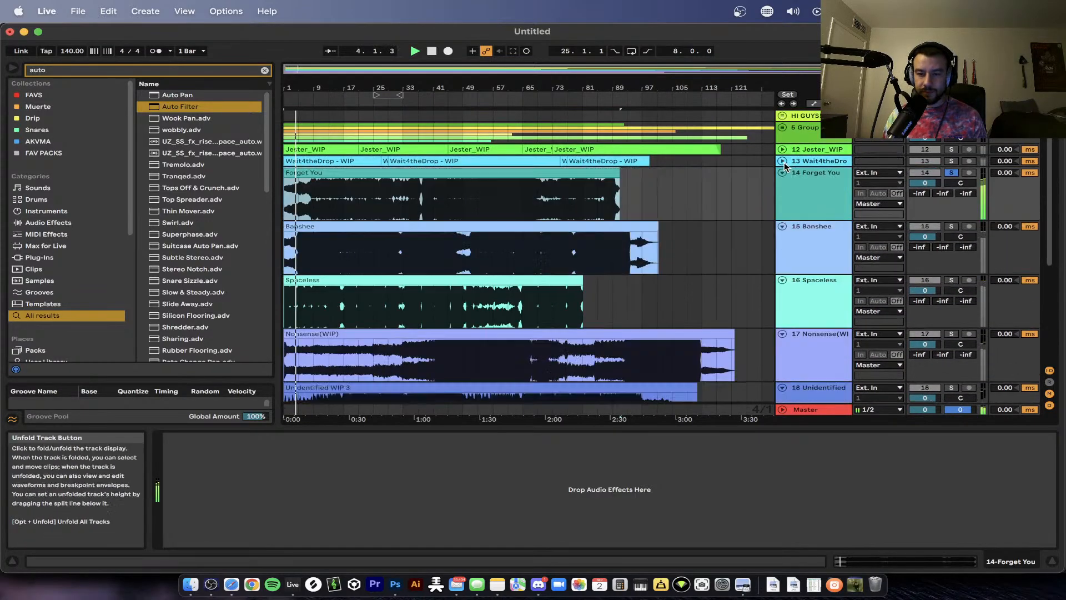
{"action": "scroll", "coordinate": [728, 203], "scroll_direction": "up", "scroll_amount": 1}
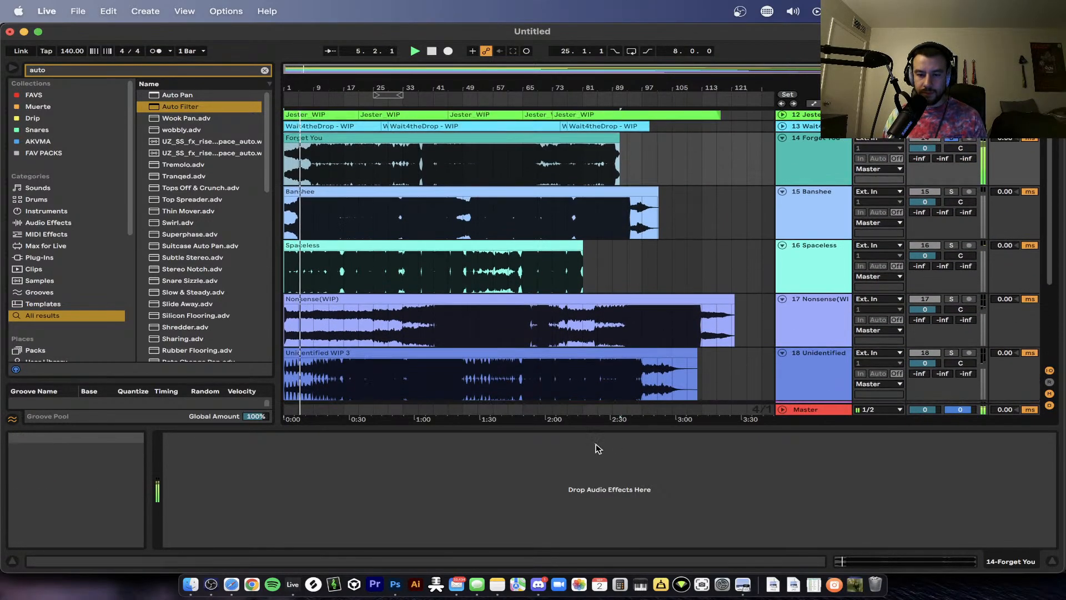
- Open Ozone 8 from the Master track's devices and examine its Imager while listening to Forget You
{"action": "left_click", "coordinate": [816, 409]}
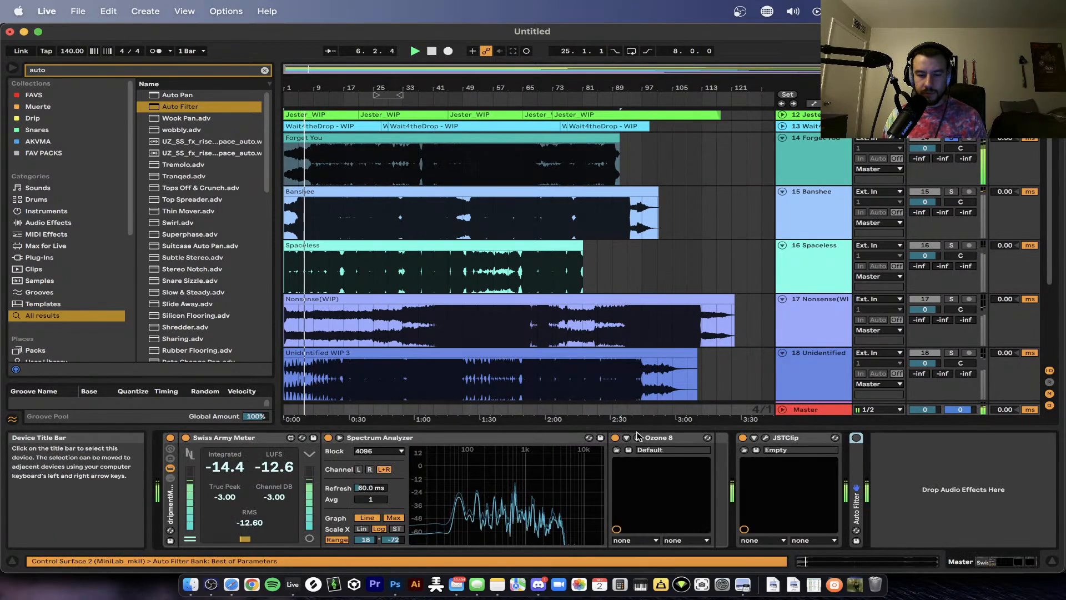
{"action": "left_click", "coordinate": [675, 442]}
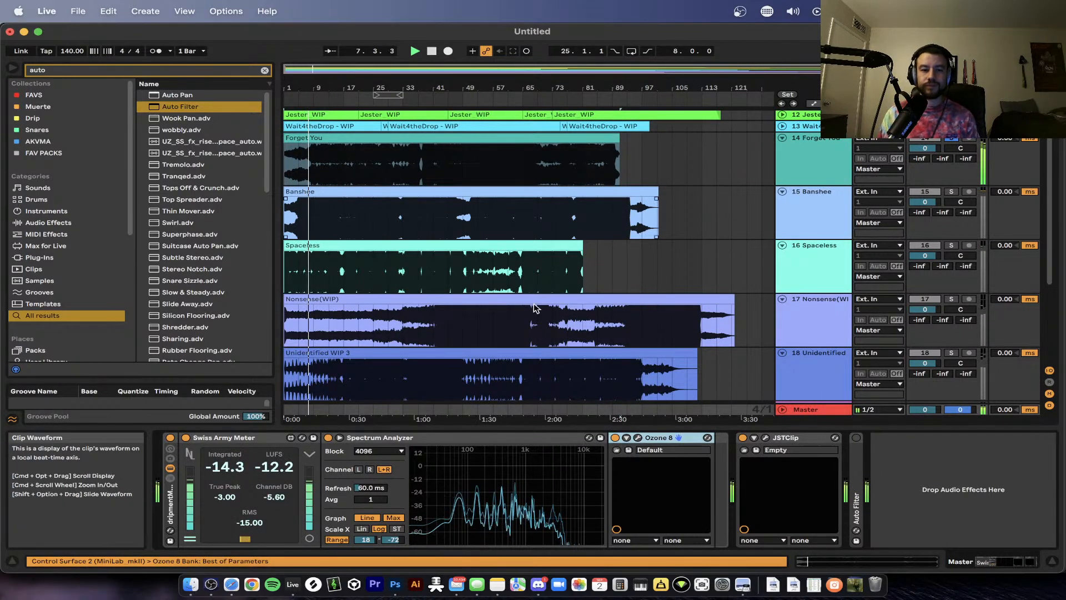
{"action": "left_click", "coordinate": [637, 438]}
{"action": "left_click_drag", "start_coordinate": [458, 212], "coordinate": [479, 198]}
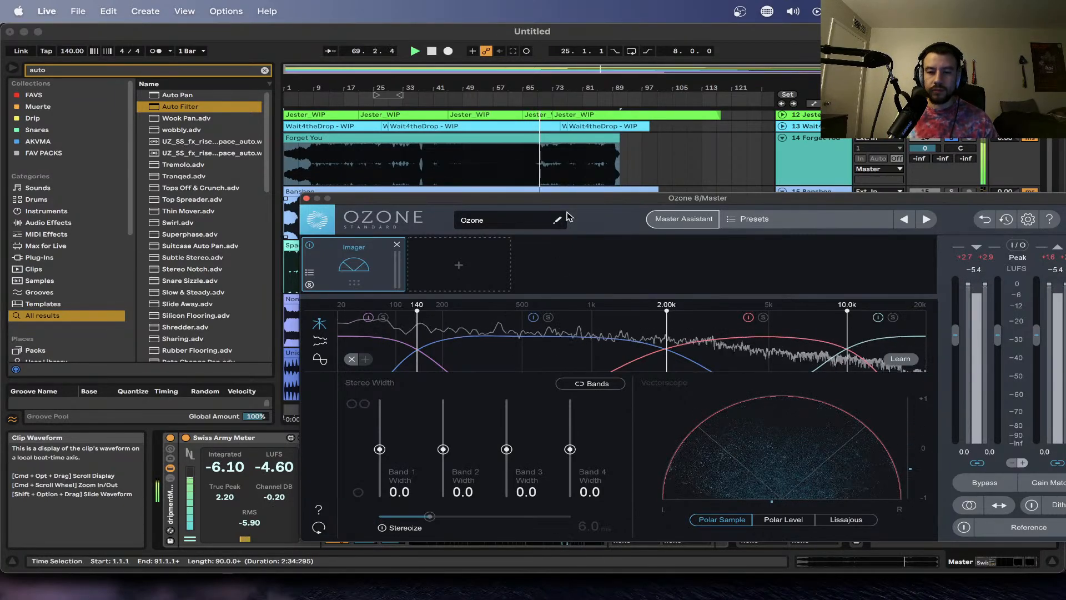
- Close the Ozone 8 window and delete the Auto Filter from the Master track
{"action": "left_click", "coordinate": [305, 199]}
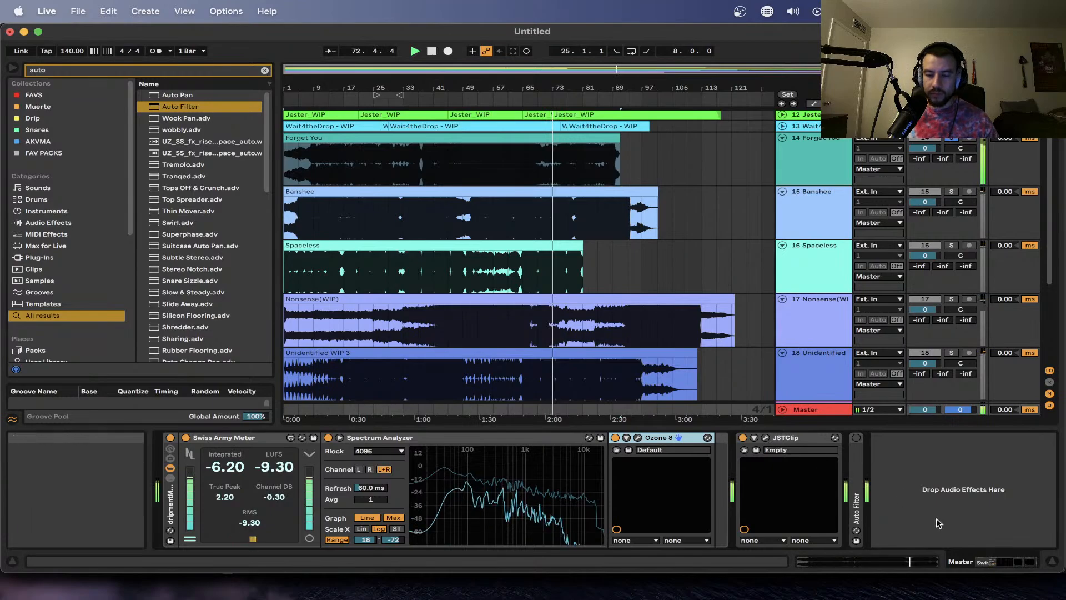
{"action": "left_click", "coordinate": [855, 454]}
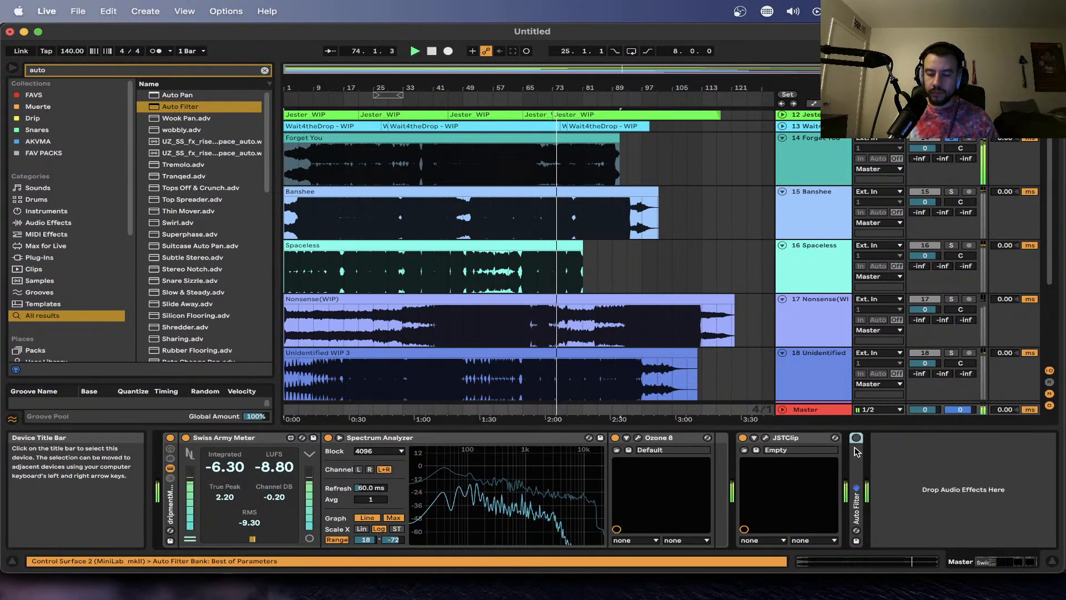
{"action": "key", "text": "Delete"}
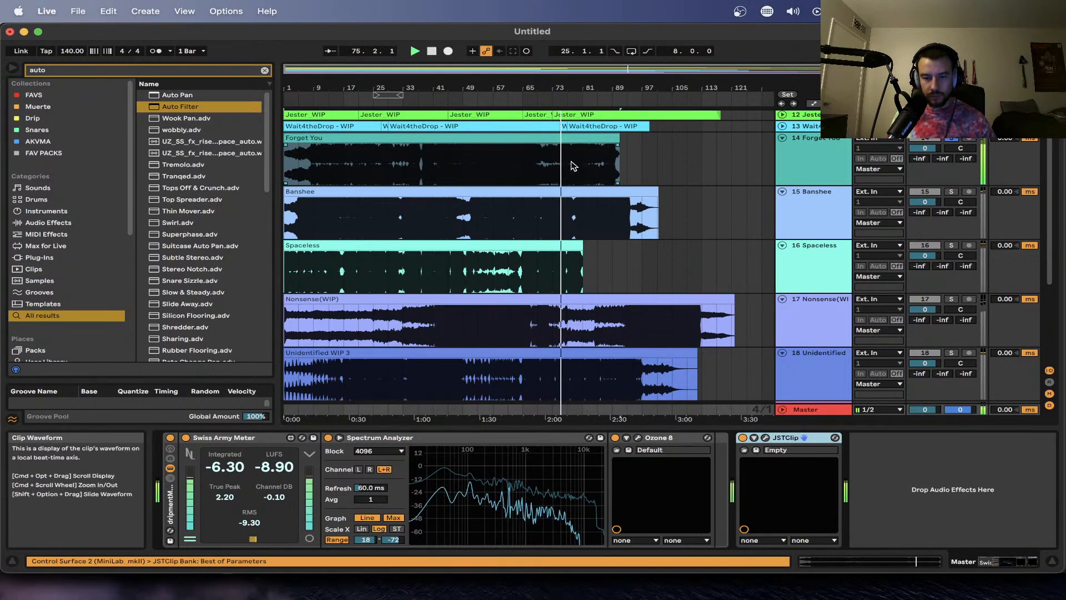
- Place the insert marker at 82.3.1 in Forget You while listening to its second drop
{"action": "scroll", "coordinate": [573, 165], "scroll_direction": "up", "scroll_amount": 1}
{"action": "scroll", "coordinate": [574, 166], "scroll_direction": "up", "scroll_amount": 8}
{"action": "scroll", "coordinate": [571, 161], "scroll_direction": "down", "scroll_amount": 2}
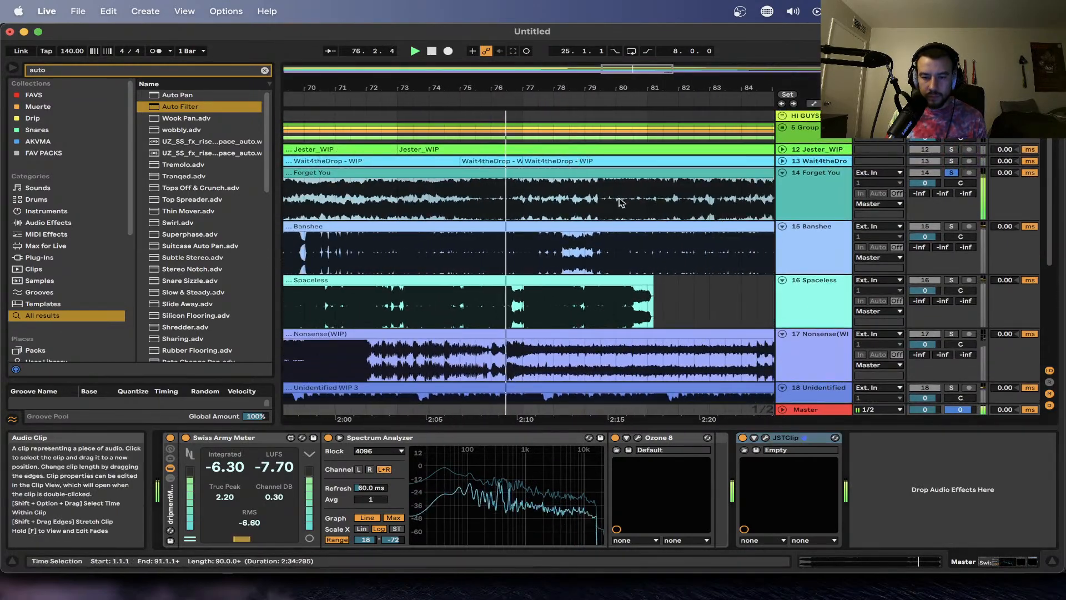
{"action": "left_click", "coordinate": [694, 215]}
{"action": "scroll", "coordinate": [694, 214], "scroll_direction": "down", "scroll_amount": 4}
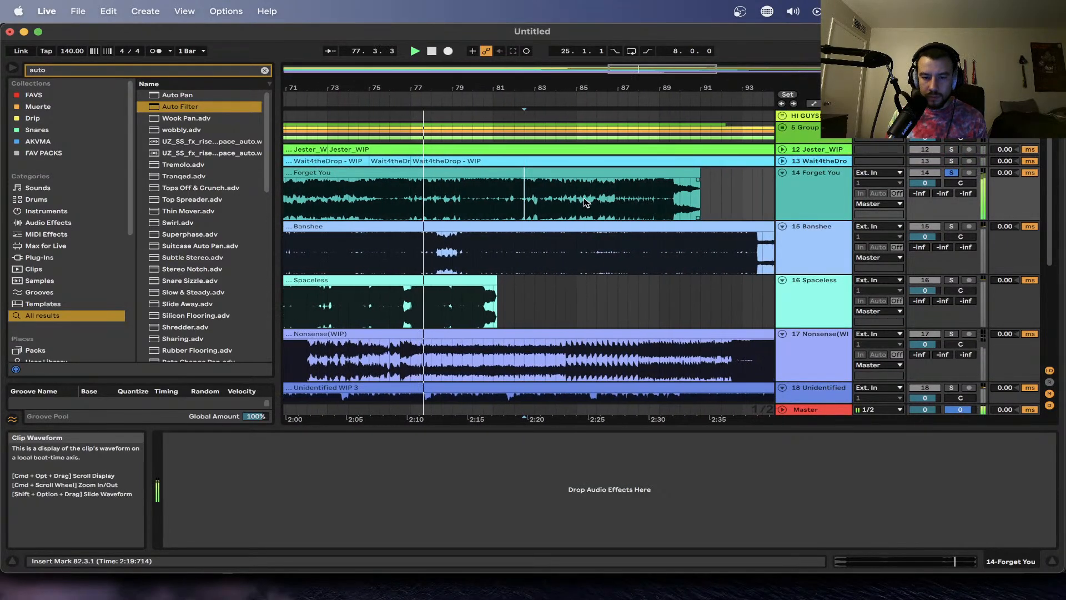
{"action": "scroll", "coordinate": [591, 214], "scroll_direction": "up", "scroll_amount": 5}
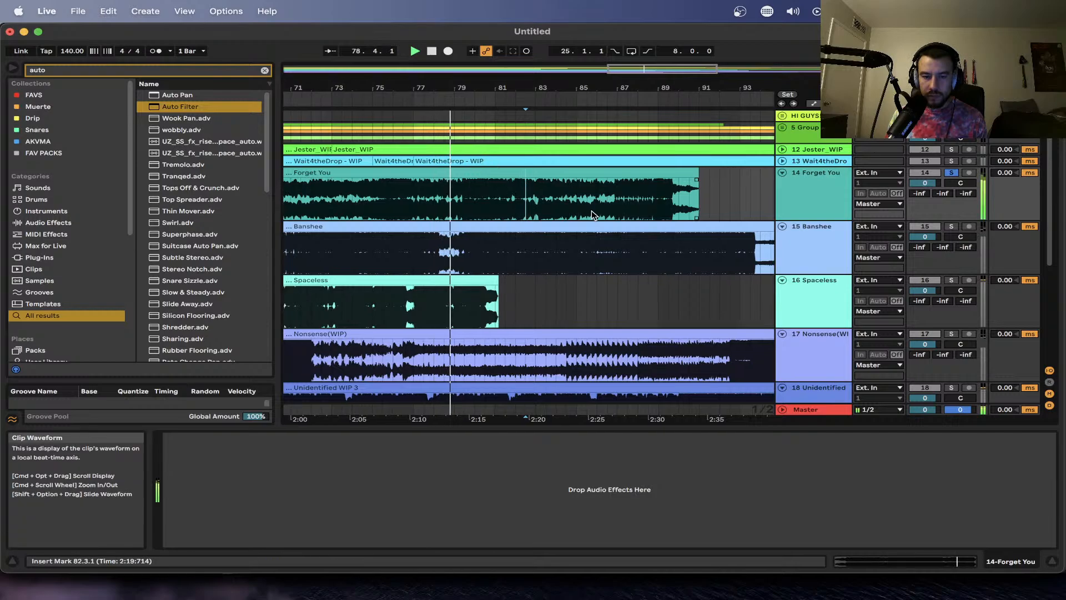
{"action": "scroll", "coordinate": [591, 214], "scroll_direction": "left", "scroll_amount": 3}
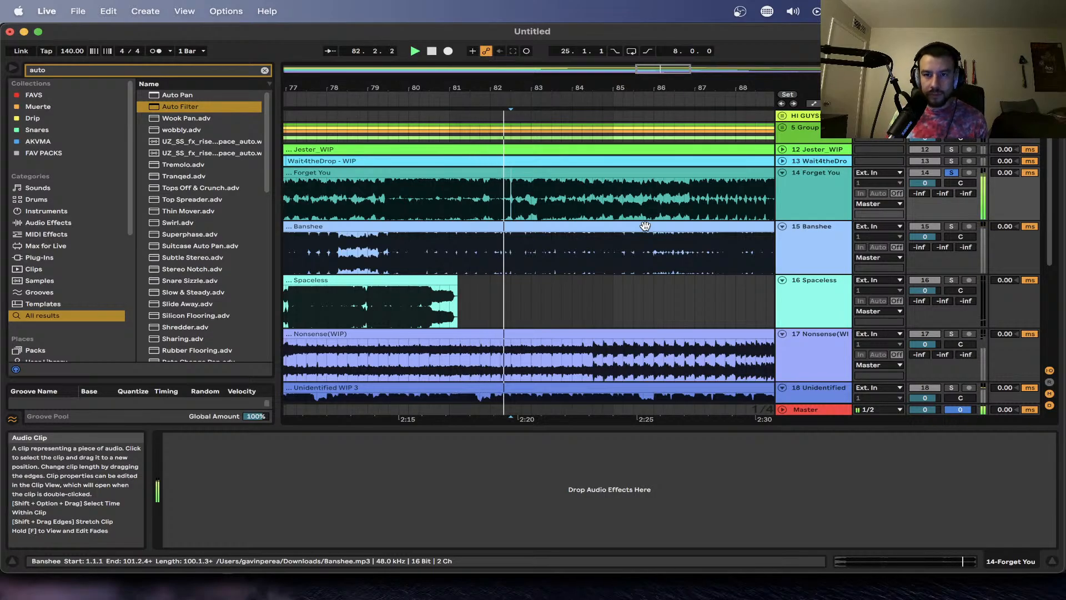
- Play Forget You's ending from 89.1.1 and stop playback after the clip ends
{"action": "scroll", "coordinate": [645, 226], "scroll_direction": "down", "scroll_amount": 3}
{"action": "left_click", "coordinate": [727, 198]}
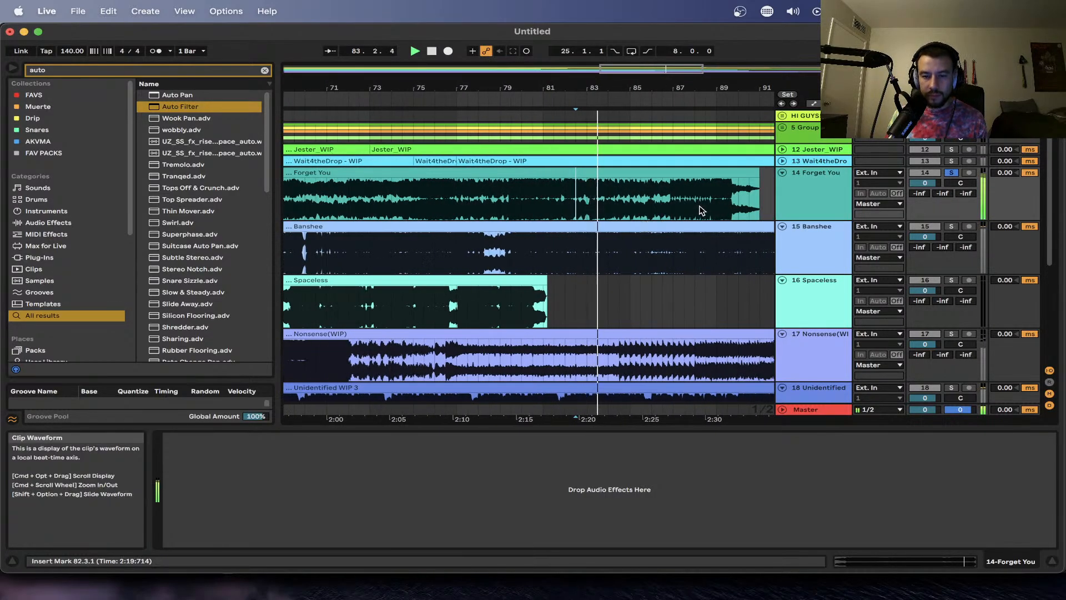
{"action": "left_click", "coordinate": [711, 198]}
{"action": "scroll", "coordinate": [712, 197], "scroll_direction": "down", "scroll_amount": 3}
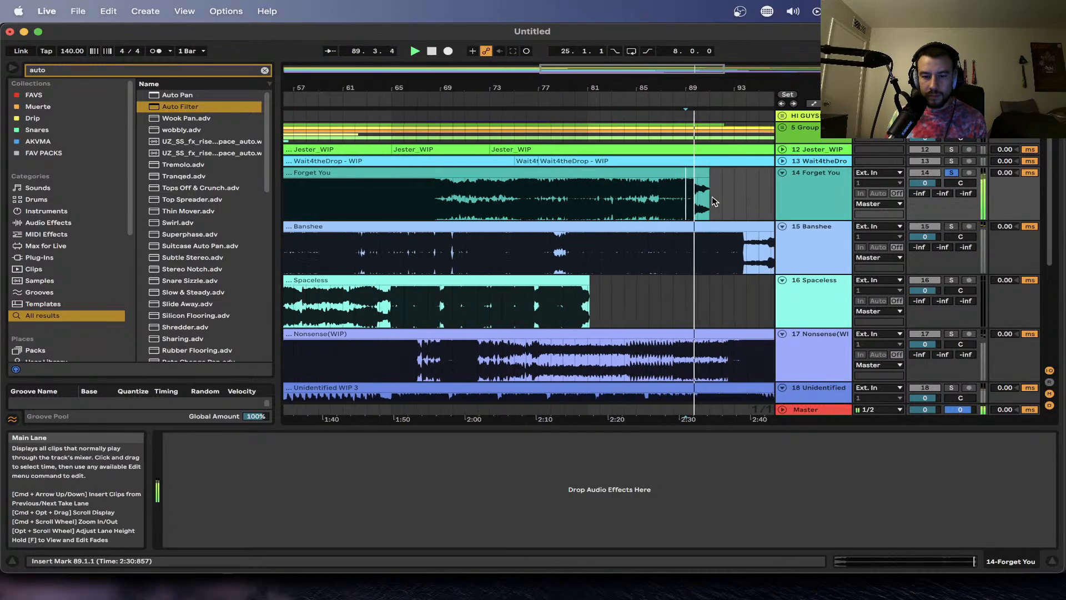
{"action": "scroll", "coordinate": [711, 200], "scroll_direction": "down", "scroll_amount": 2}
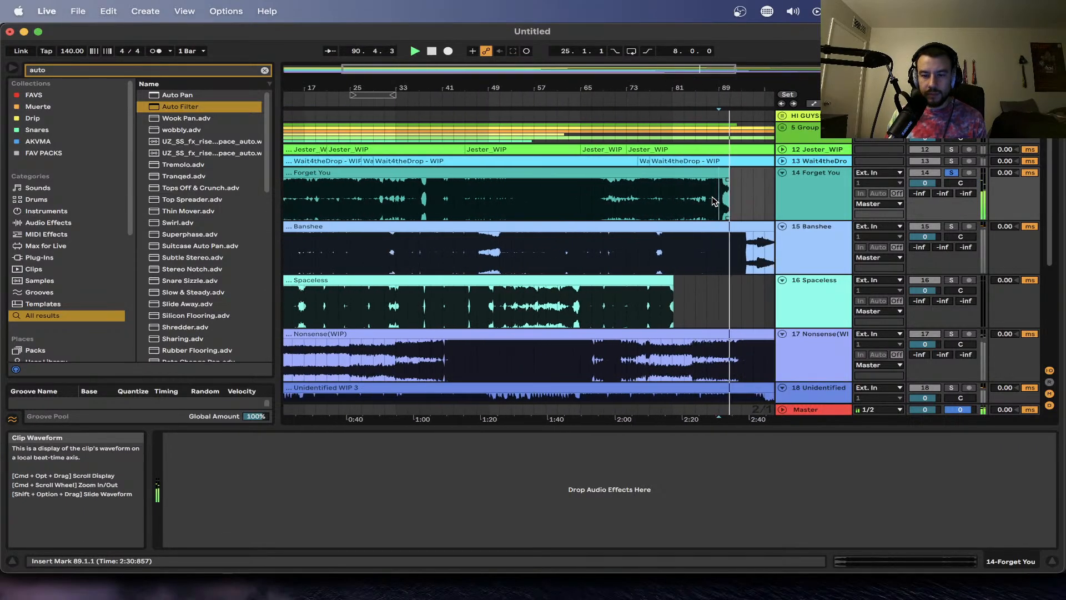
{"action": "scroll", "coordinate": [713, 201], "scroll_direction": "down", "scroll_amount": 2}
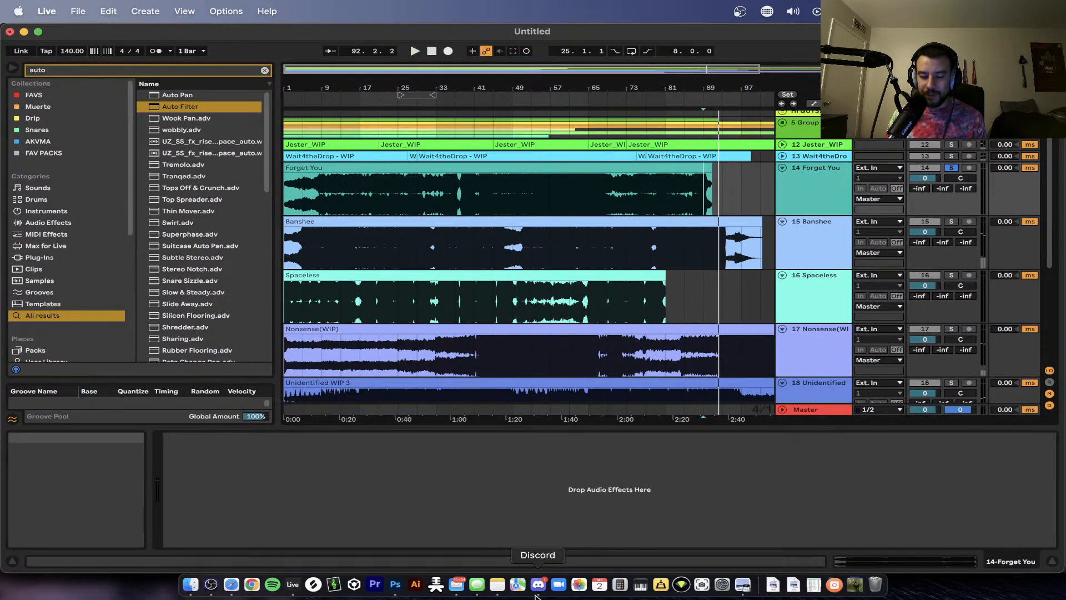
- Check the Forget You post in Discord, return to Live, and place the insert marker at 7.1.1 in that track
{"action": "left_click", "coordinate": [538, 584]}
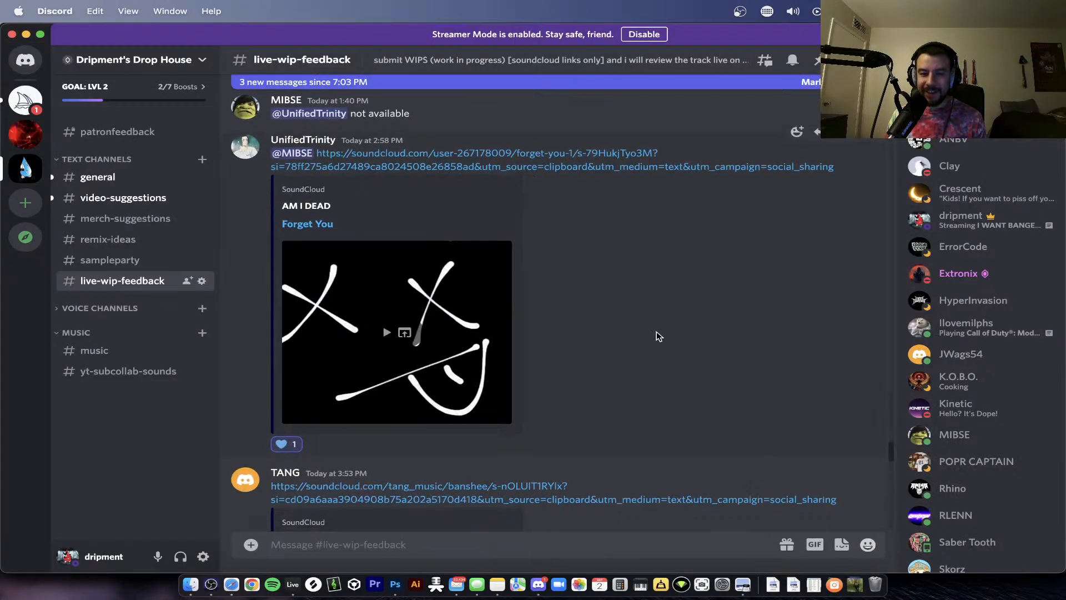
{"action": "key", "text": "super+Tab"}
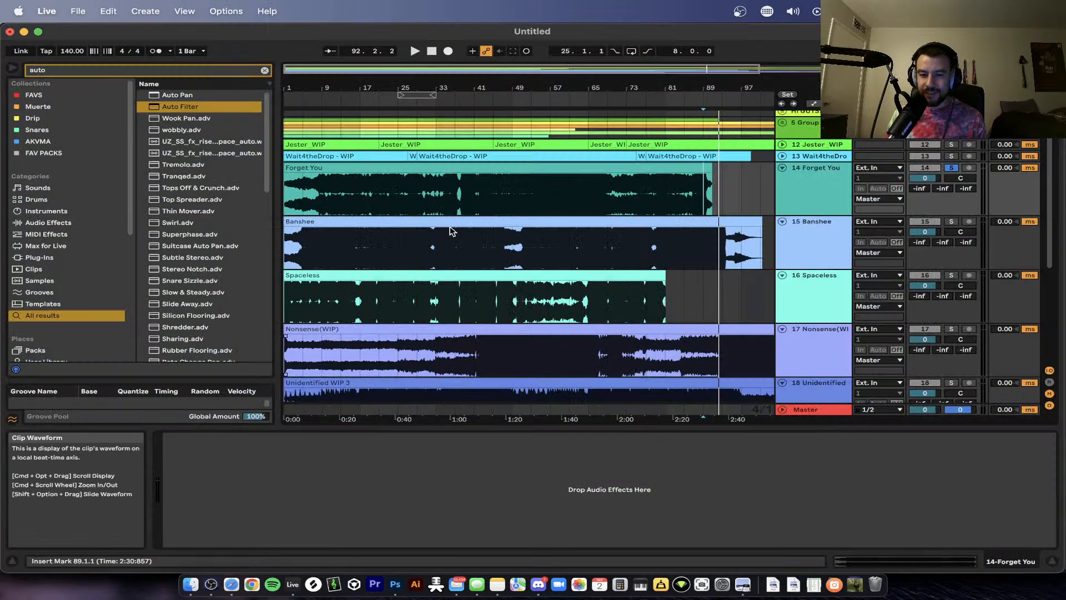
{"action": "scroll", "coordinate": [451, 231], "scroll_direction": "down", "scroll_amount": 3}
{"action": "left_click", "coordinate": [330, 167]}
{"action": "scroll", "coordinate": [330, 164], "scroll_direction": "up", "scroll_amount": 5}
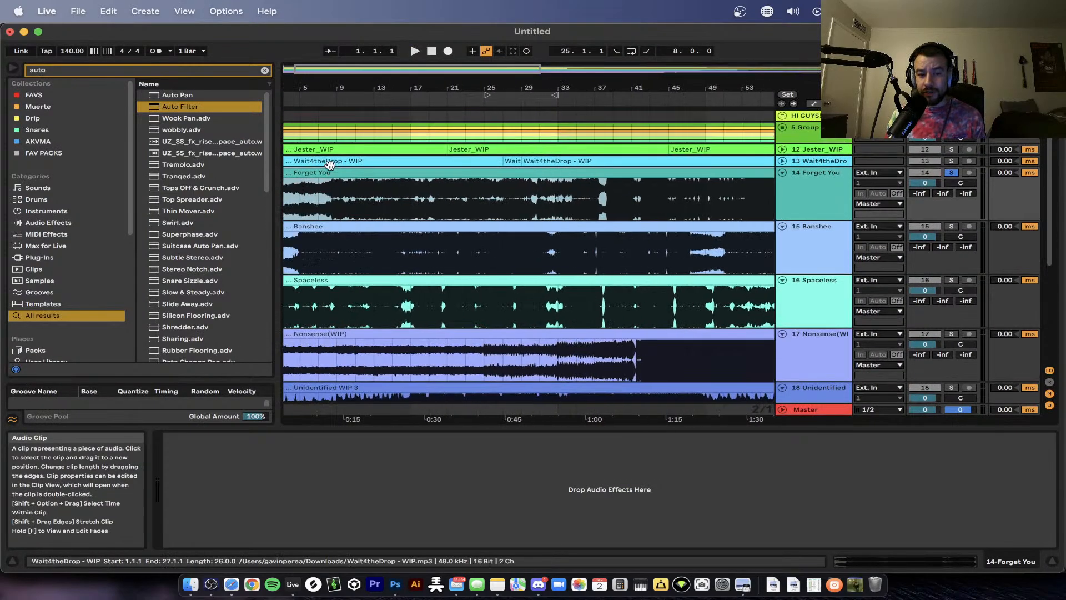
{"action": "left_click", "coordinate": [332, 194]}
{"action": "scroll", "coordinate": [406, 201], "scroll_direction": "up", "scroll_amount": 2}
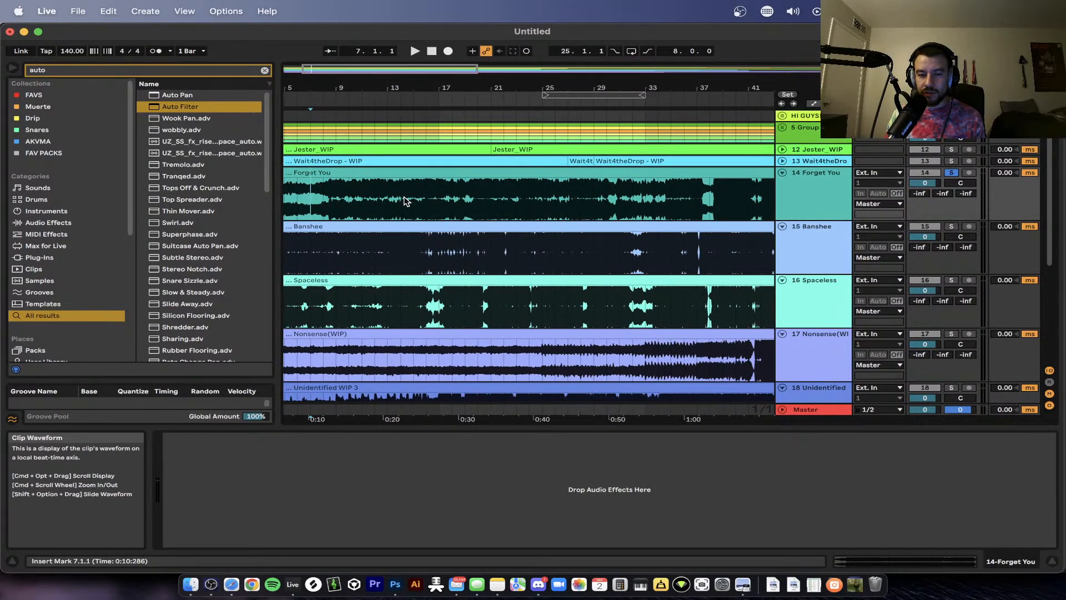
- Place the insert marker at 21.1.1 in Forget You, look over its waveform, and display the Master track's devices
{"action": "scroll", "coordinate": [503, 201], "scroll_direction": "down", "scroll_amount": 2}
{"action": "left_click", "coordinate": [493, 201]}
{"action": "scroll", "coordinate": [526, 206], "scroll_direction": "down", "scroll_amount": 3}
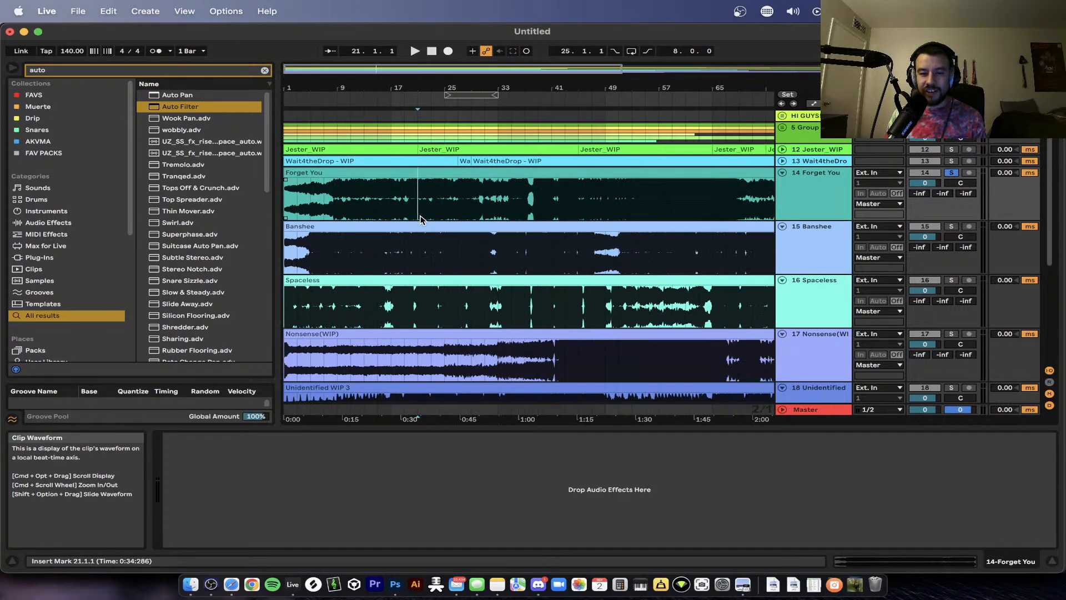
{"action": "scroll", "coordinate": [342, 205], "scroll_direction": "up", "scroll_amount": 1}
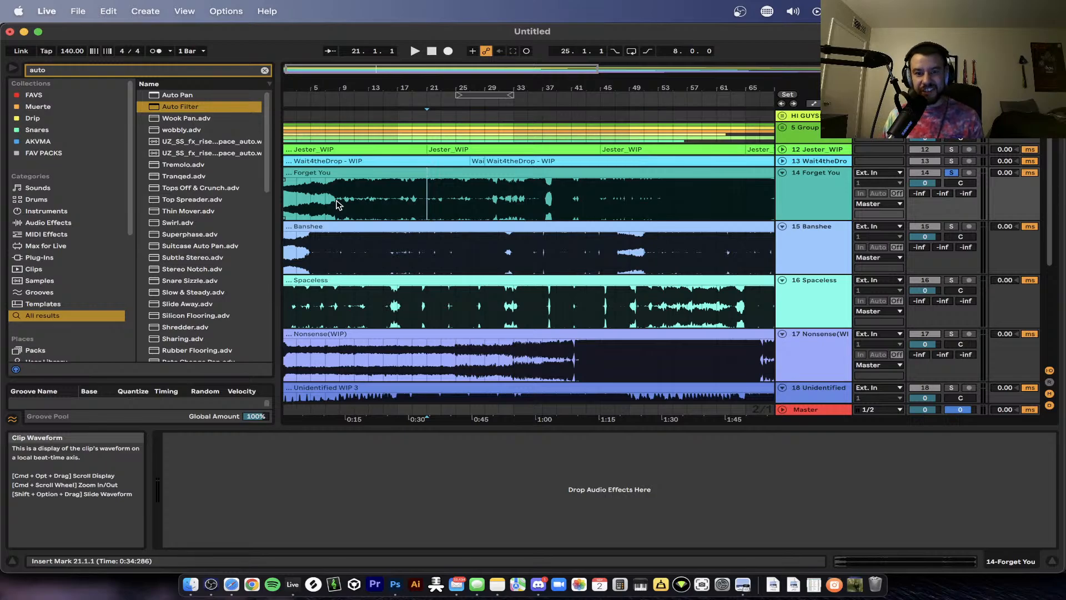
{"action": "scroll", "coordinate": [505, 199], "scroll_direction": "up", "scroll_amount": 3}
{"action": "scroll", "coordinate": [506, 201], "scroll_direction": "right", "scroll_amount": 3}
{"action": "scroll", "coordinate": [505, 201], "scroll_direction": "down", "scroll_amount": 2}
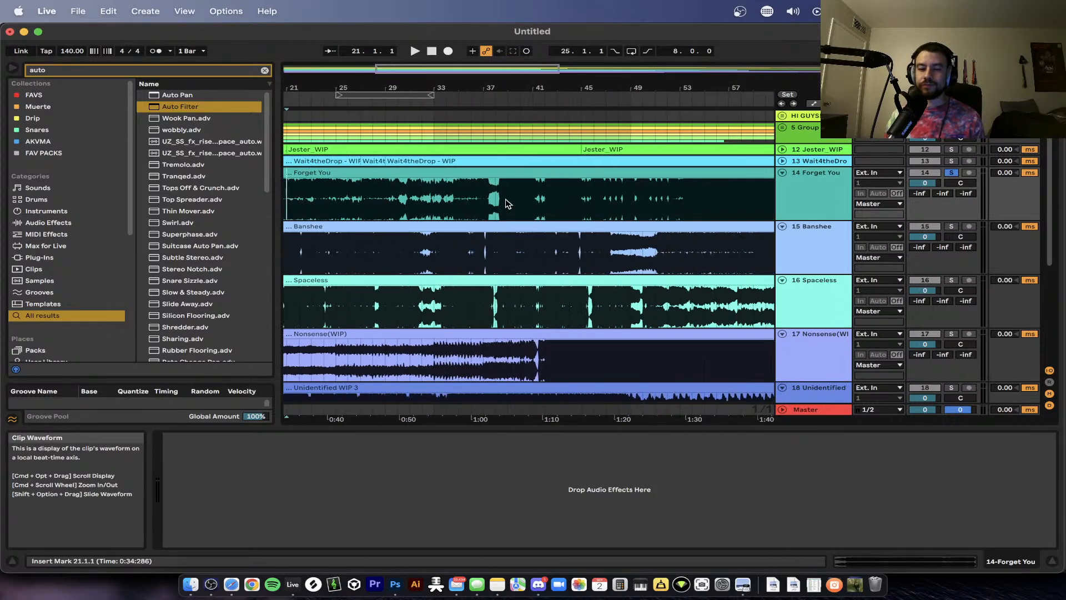
{"action": "scroll", "coordinate": [481, 215], "scroll_direction": "down", "scroll_amount": 2}
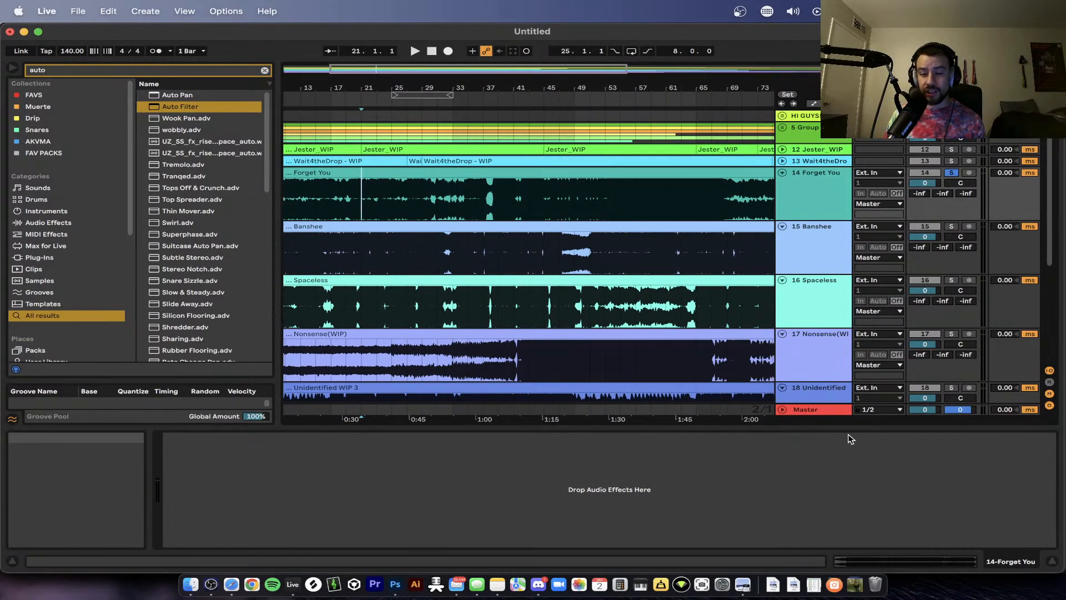
{"action": "left_click", "coordinate": [812, 411]}
{"action": "scroll", "coordinate": [472, 234], "scroll_direction": "down", "scroll_amount": 2}
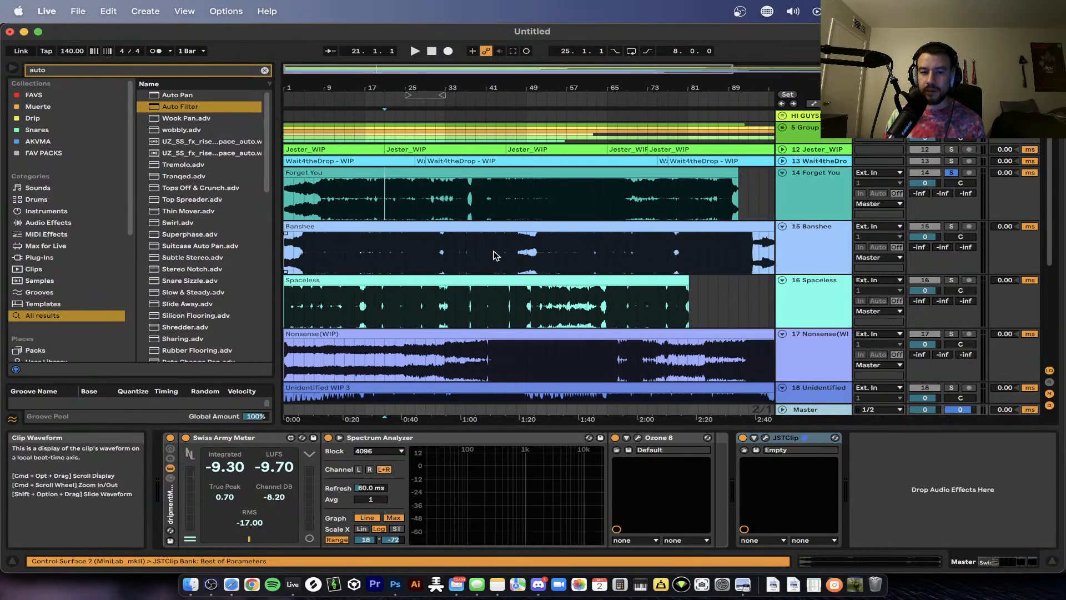
- Place the insert marker at 37.1.1 in Forget You and bring the Master track's device chain back into view
{"action": "scroll", "coordinate": [455, 215], "scroll_direction": "up", "scroll_amount": 5}
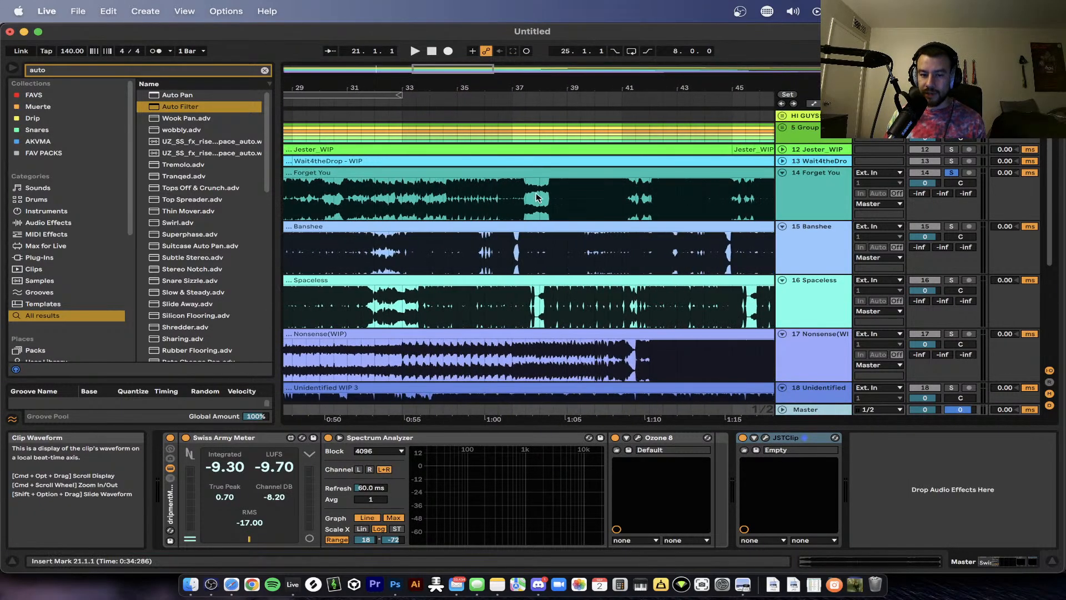
{"action": "left_click", "coordinate": [527, 201]}
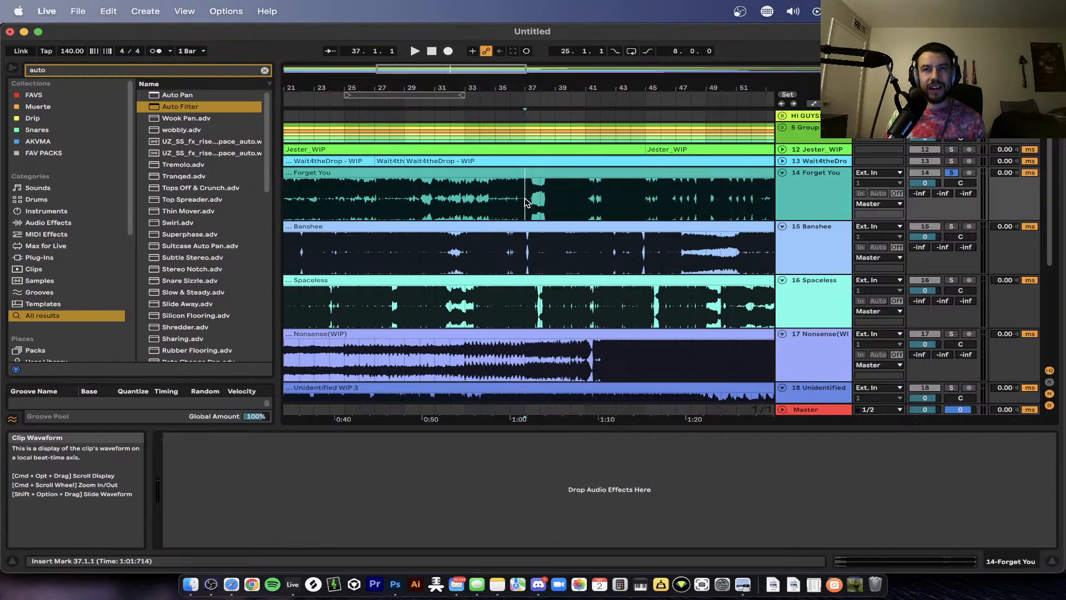
{"action": "scroll", "coordinate": [525, 201], "scroll_direction": "up", "scroll_amount": 1}
{"action": "scroll", "coordinate": [526, 201], "scroll_direction": "down", "scroll_amount": 1}
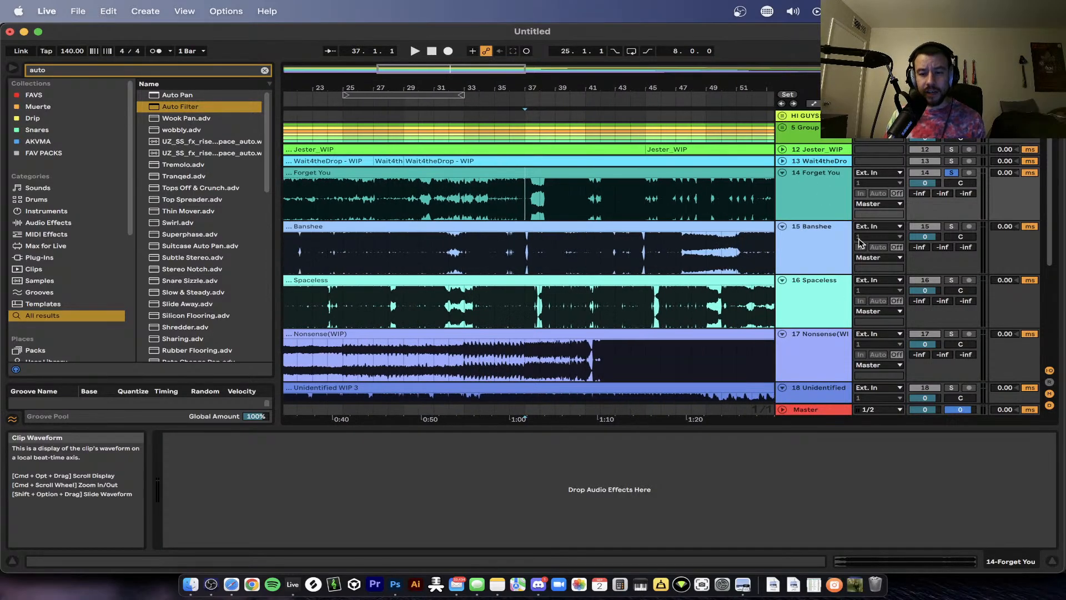
{"action": "left_click", "coordinate": [805, 409]}
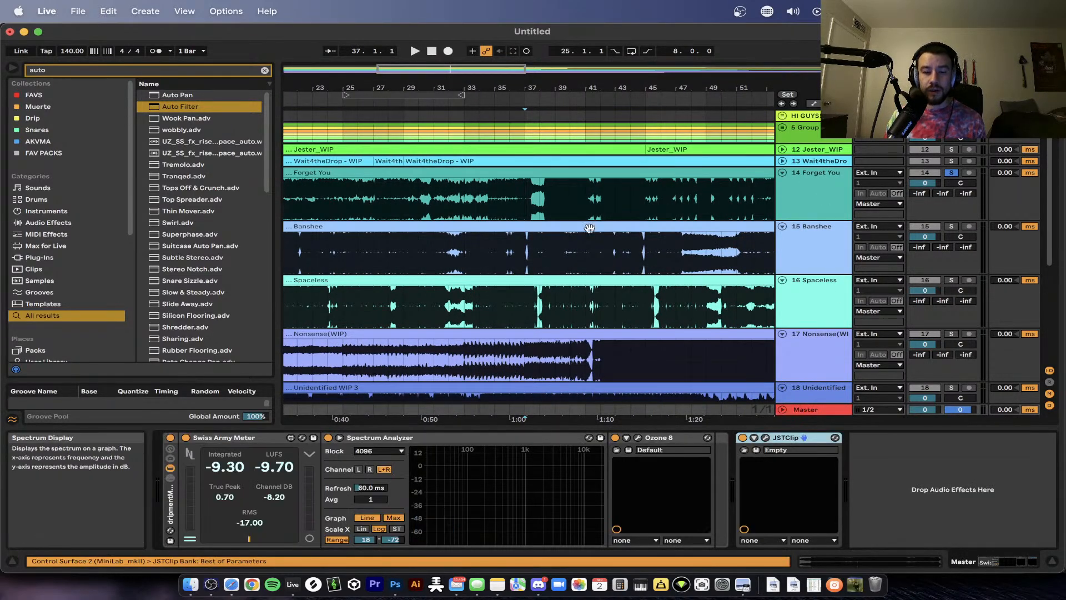
- Play Forget You from 38.1.1 while showing the Master track's loudness meter and spectrum analyzer
{"action": "left_click", "coordinate": [543, 202]}
{"action": "key", "text": "space"}
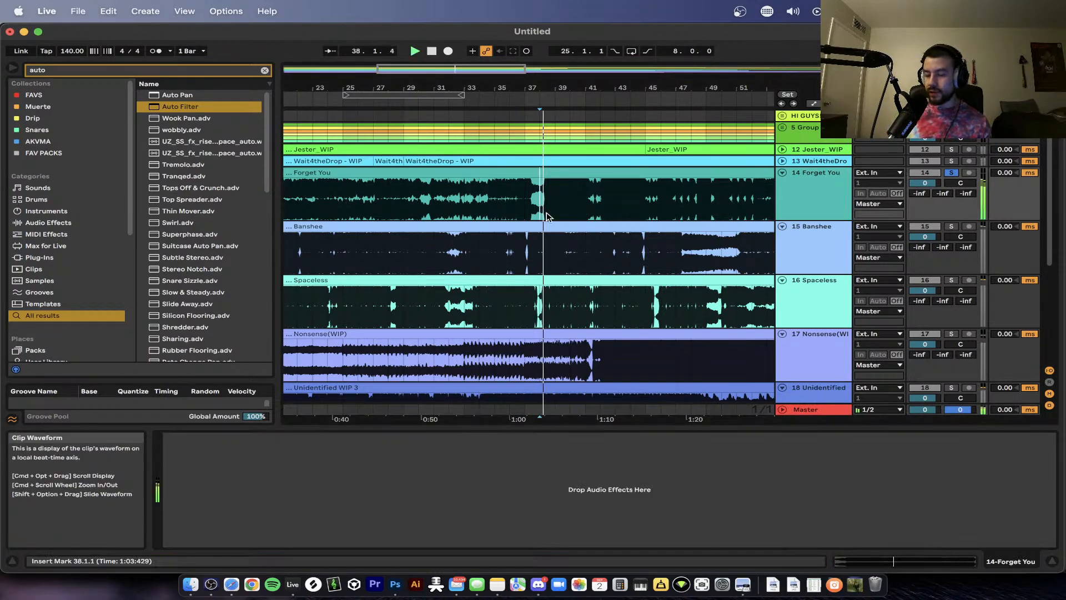
{"action": "left_click", "coordinate": [820, 411]}
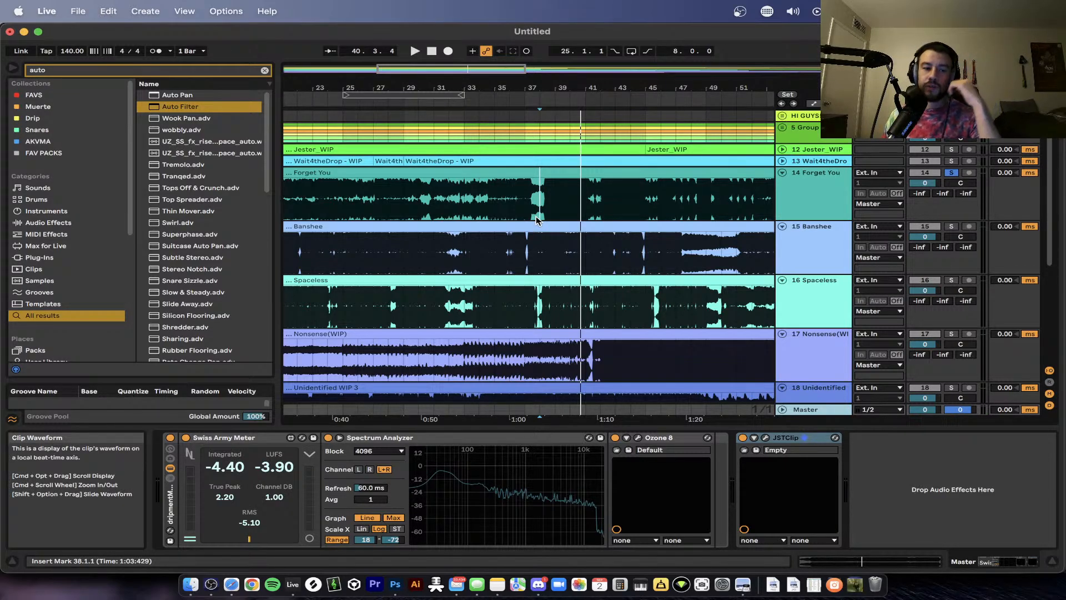
- Play Forget You from 38.2.2, just before the drop hits, and stop playback
{"action": "scroll", "coordinate": [559, 206], "scroll_direction": "up", "scroll_amount": 5}
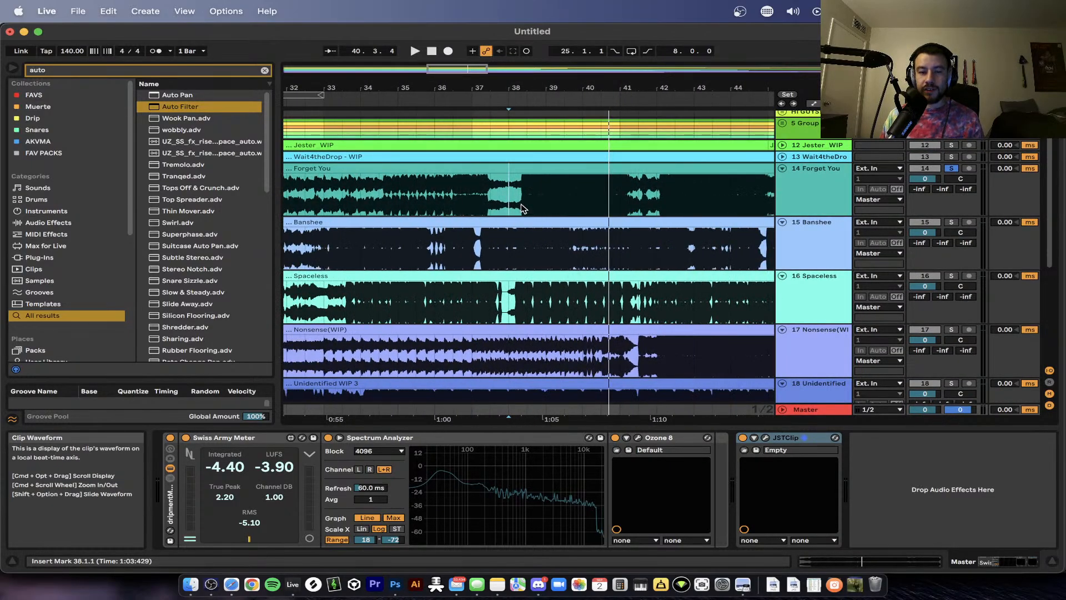
{"action": "scroll", "coordinate": [522, 208], "scroll_direction": "up", "scroll_amount": 2}
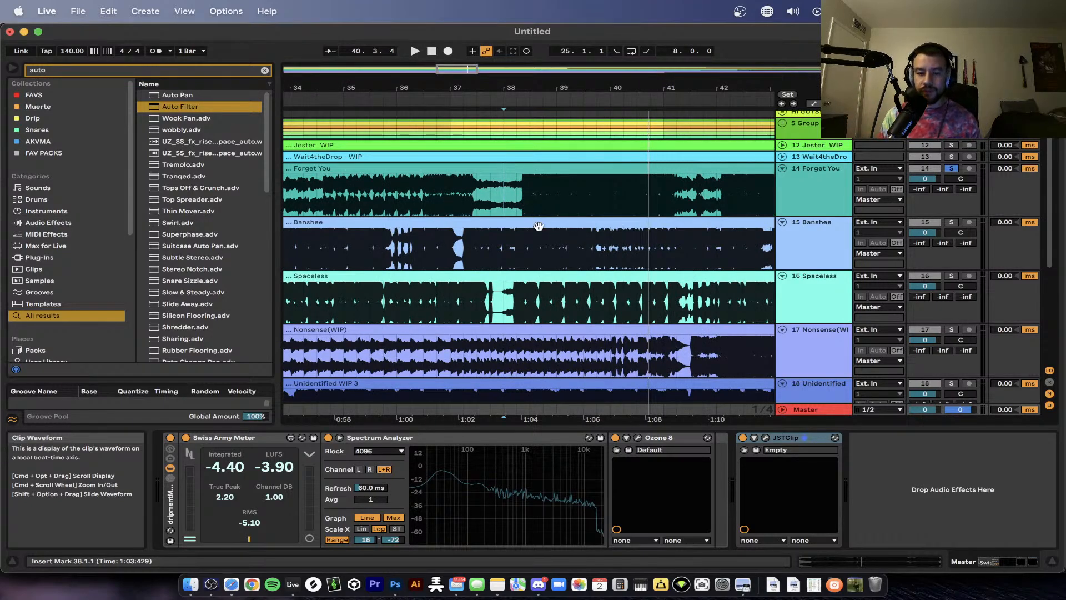
{"action": "scroll", "coordinate": [538, 226], "scroll_direction": "up", "scroll_amount": 6}
{"action": "left_click", "coordinate": [477, 189]}
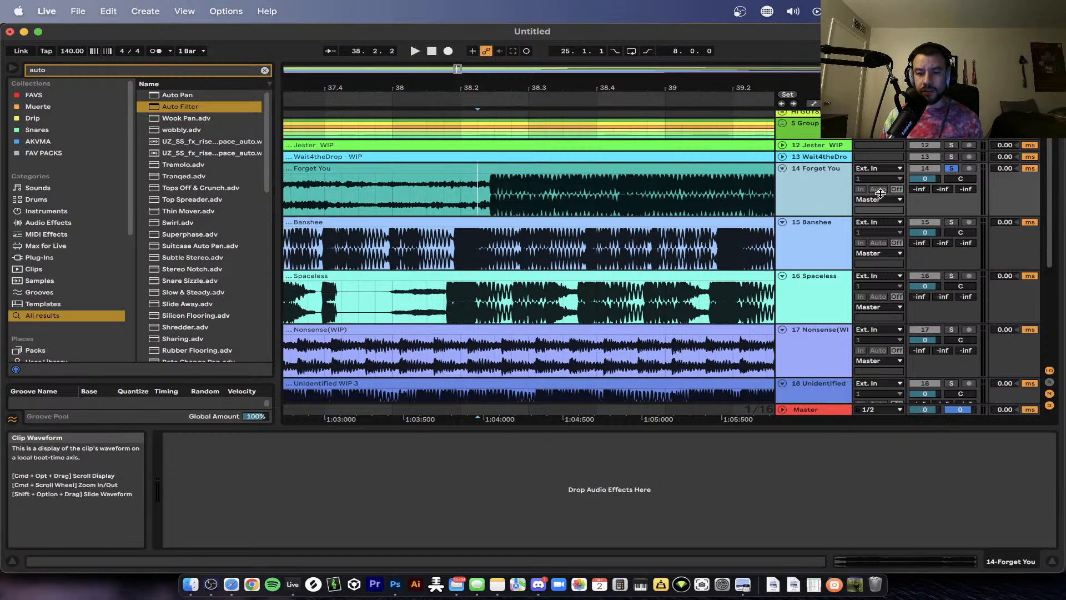
{"action": "key", "text": "space"}
{"action": "scroll", "coordinate": [667, 182], "scroll_direction": "down", "scroll_amount": 3}
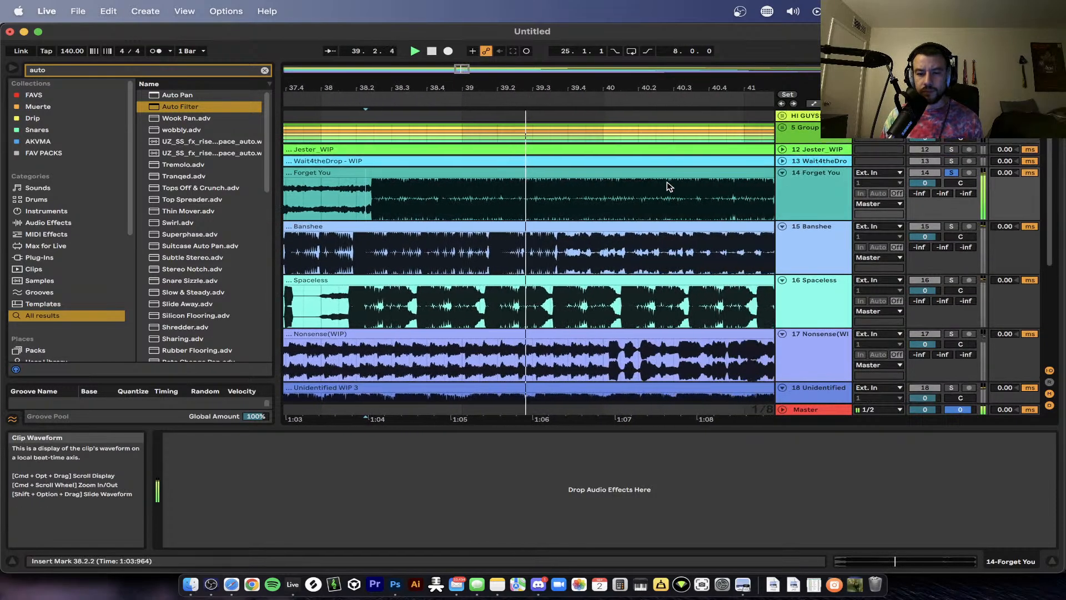
{"action": "key", "text": "space"}
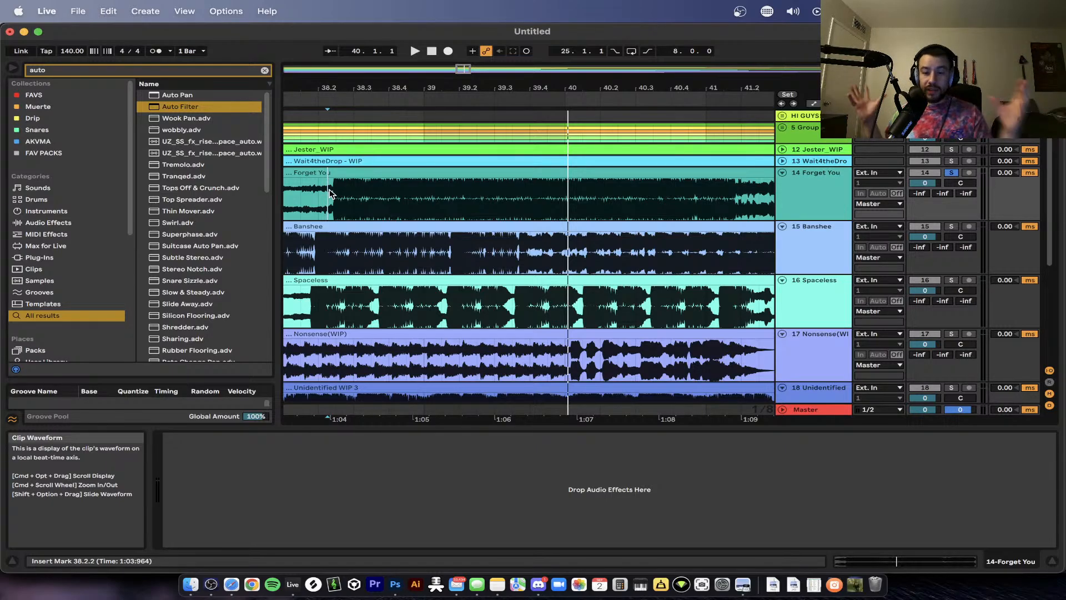
- Examine Forget You's first drop, selecting the ranges 44.1.1 to 44.3.1 and 39.3.1 to 40.1.1
{"action": "scroll", "coordinate": [329, 194], "scroll_direction": "down", "scroll_amount": 5}
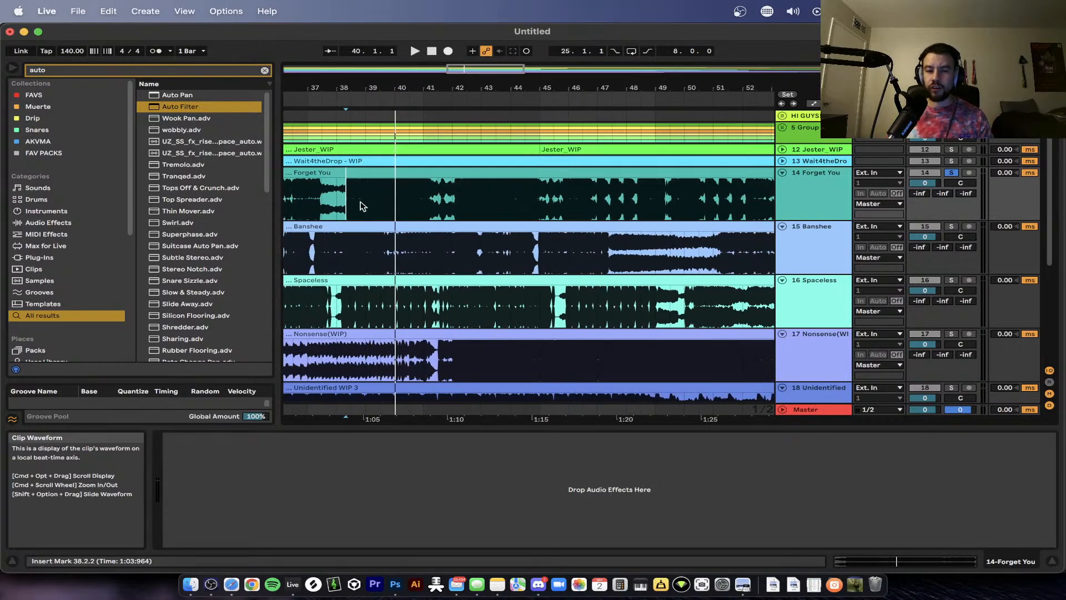
{"action": "scroll", "coordinate": [456, 195], "scroll_direction": "up", "scroll_amount": 5}
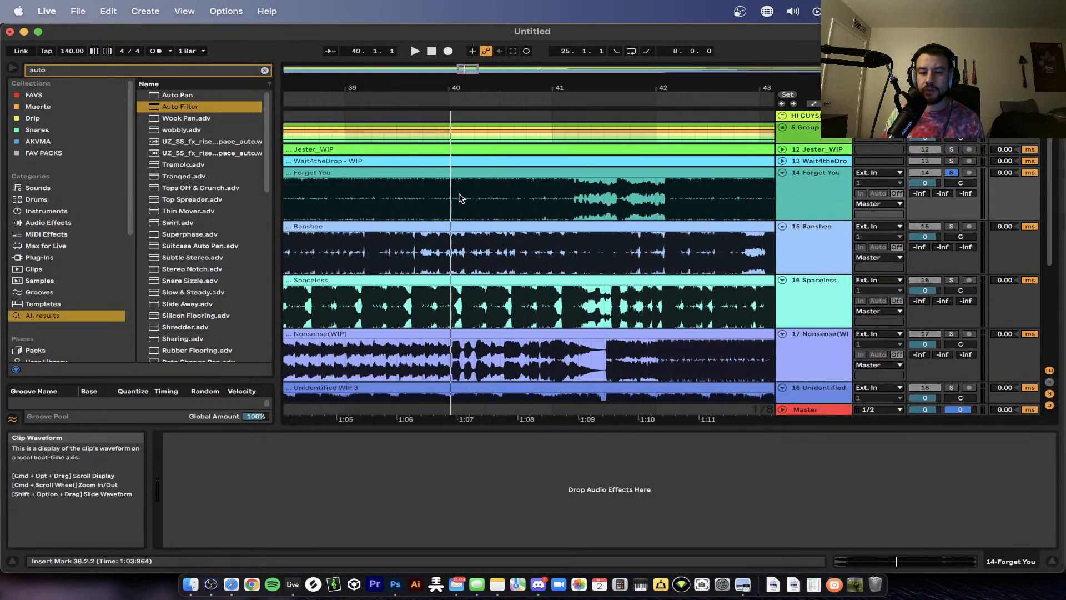
{"action": "scroll", "coordinate": [460, 202], "scroll_direction": "up", "scroll_amount": 6}
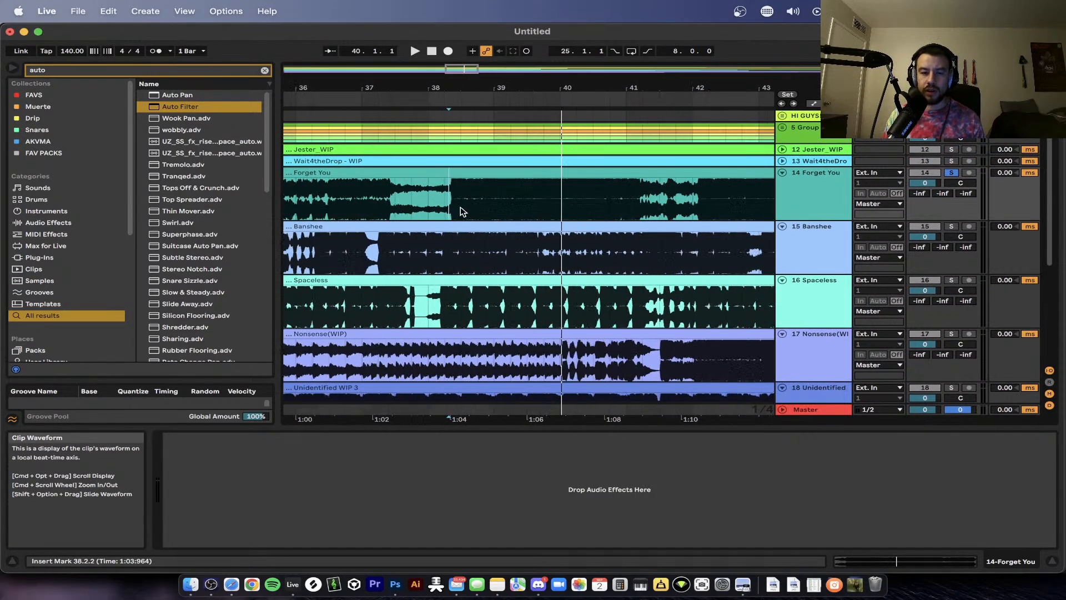
{"action": "scroll", "coordinate": [461, 210], "scroll_direction": "down", "scroll_amount": 4}
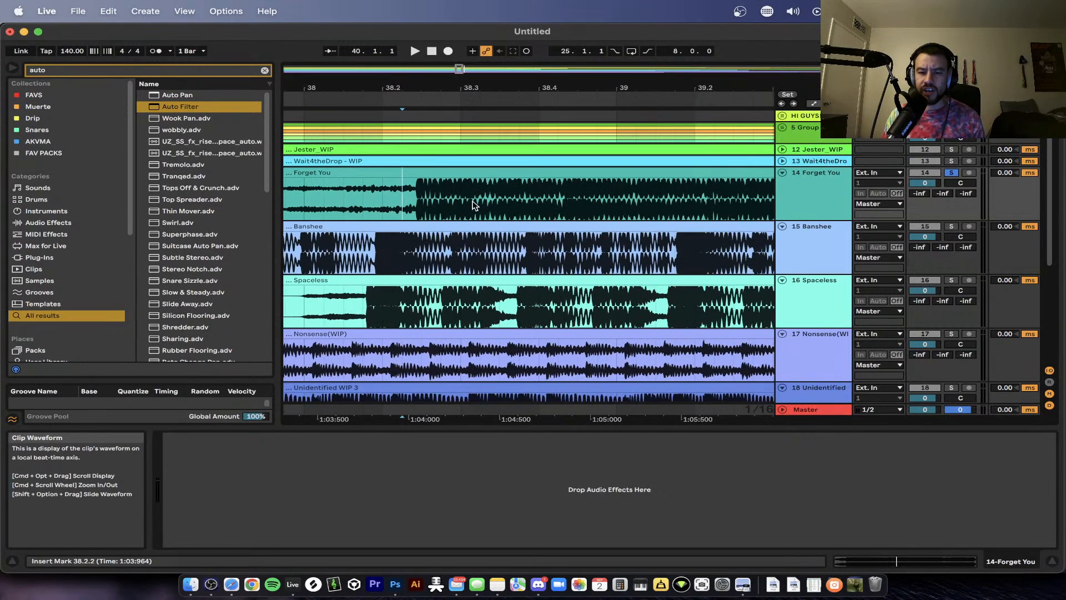
{"action": "scroll", "coordinate": [472, 205], "scroll_direction": "down", "scroll_amount": 5}
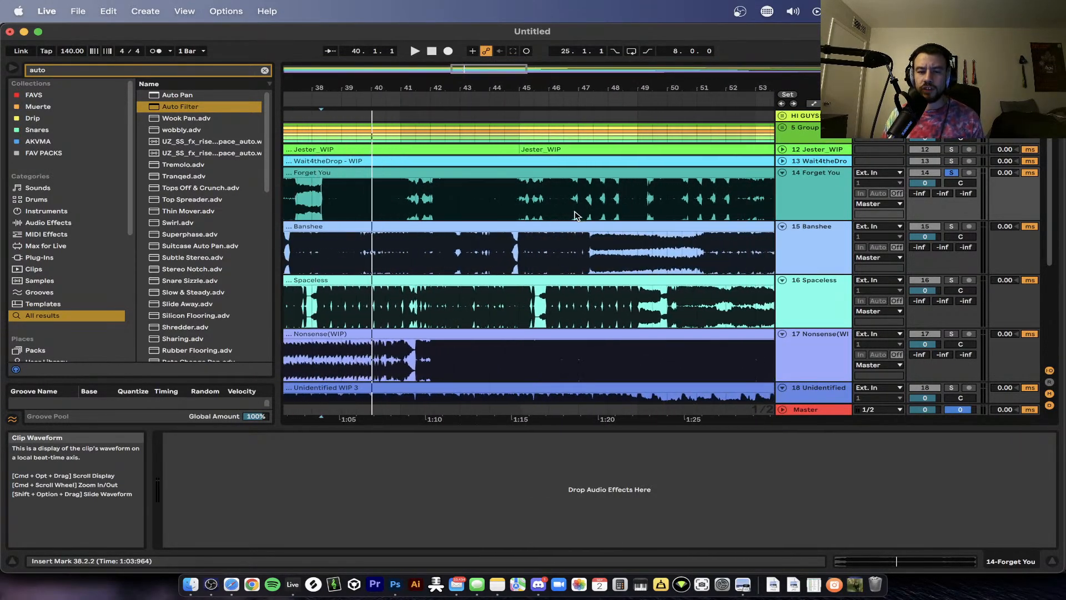
{"action": "left_click_drag", "start_coordinate": [448, 203], "coordinate": [547, 214]}
{"action": "scroll", "coordinate": [482, 201], "scroll_direction": "up", "scroll_amount": 5}
{"action": "scroll", "coordinate": [549, 215], "scroll_direction": "down", "scroll_amount": 5}
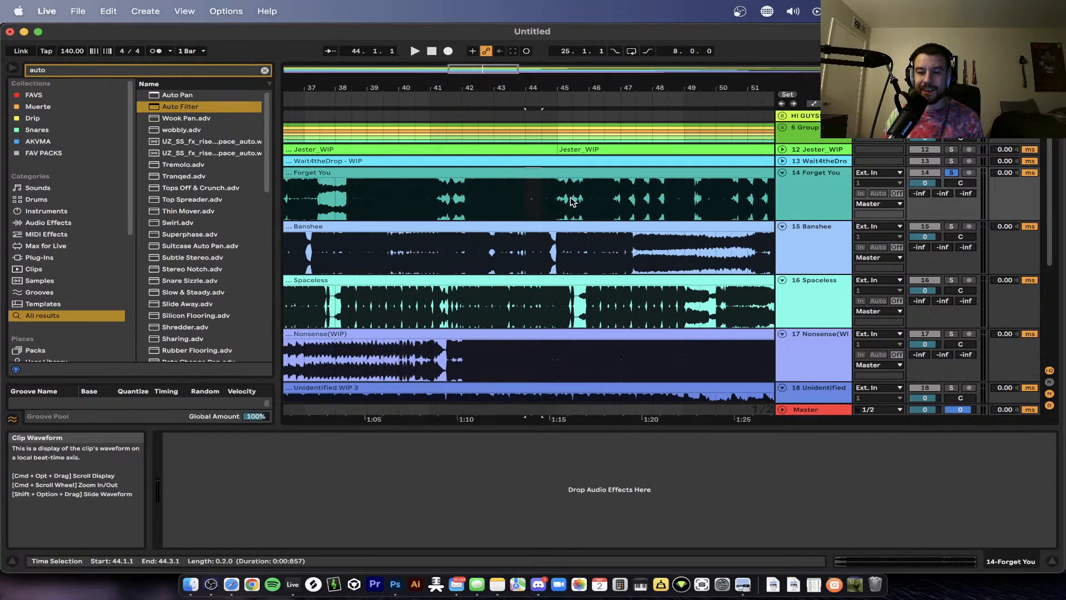
{"action": "scroll", "coordinate": [573, 201], "scroll_direction": "down", "scroll_amount": 3}
{"action": "left_click_drag", "start_coordinate": [459, 212], "coordinate": [466, 211]}
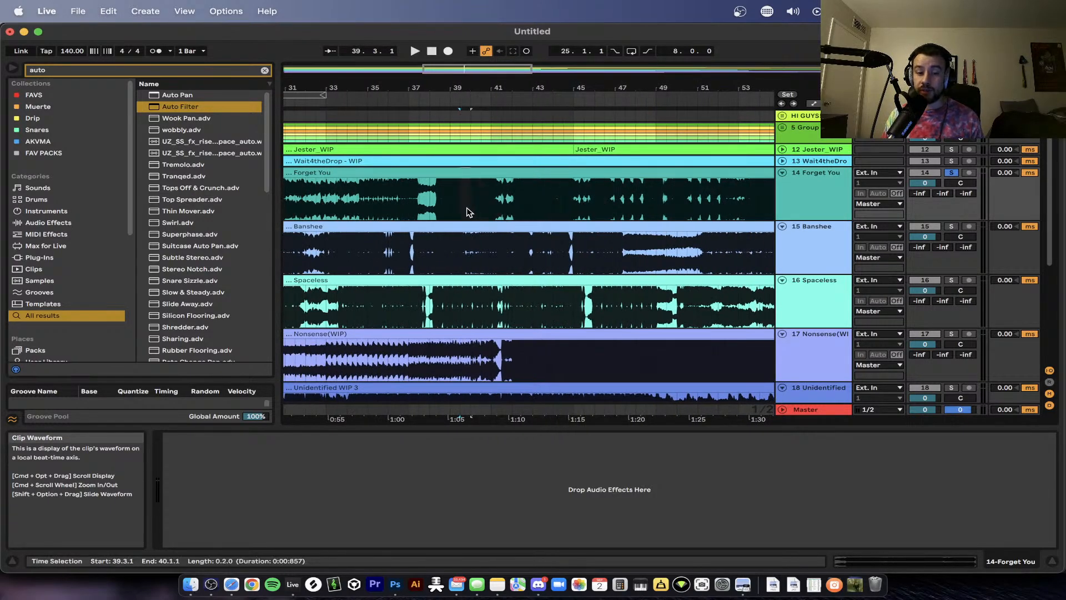
- Select 61.1.1 to 62.1.1 in Forget You's later section and place the insert marker at 63.1.1
{"action": "scroll", "coordinate": [466, 211], "scroll_direction": "right", "scroll_amount": 5}
{"action": "scroll", "coordinate": [613, 209], "scroll_direction": "down", "scroll_amount": 3}
{"action": "scroll", "coordinate": [585, 218], "scroll_direction": "right", "scroll_amount": 5}
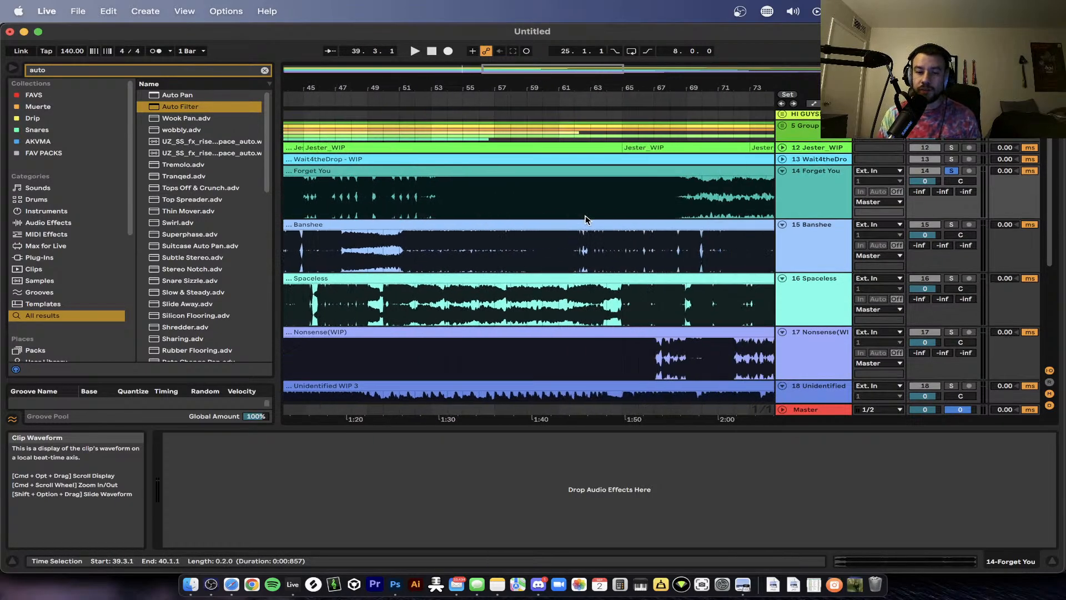
{"action": "left_click_drag", "start_coordinate": [518, 202], "coordinate": [530, 222]}
{"action": "scroll", "coordinate": [558, 205], "scroll_direction": "down", "scroll_amount": 3}
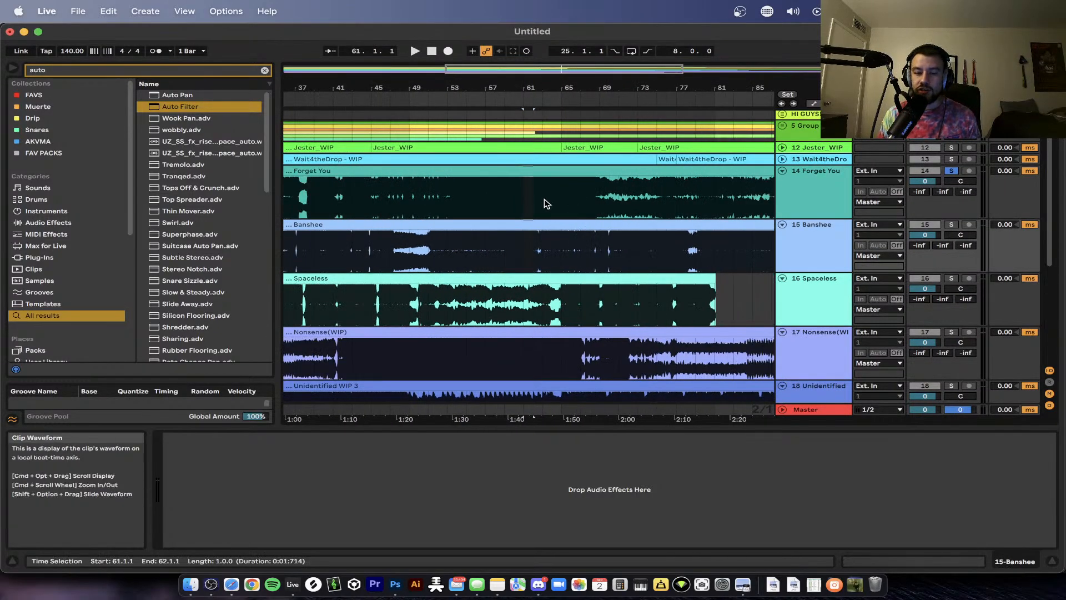
{"action": "left_click", "coordinate": [548, 201]}
{"action": "scroll", "coordinate": [488, 197], "scroll_direction": "down", "scroll_amount": 3}
{"action": "scroll", "coordinate": [488, 197], "scroll_direction": "down", "scroll_amount": 2}
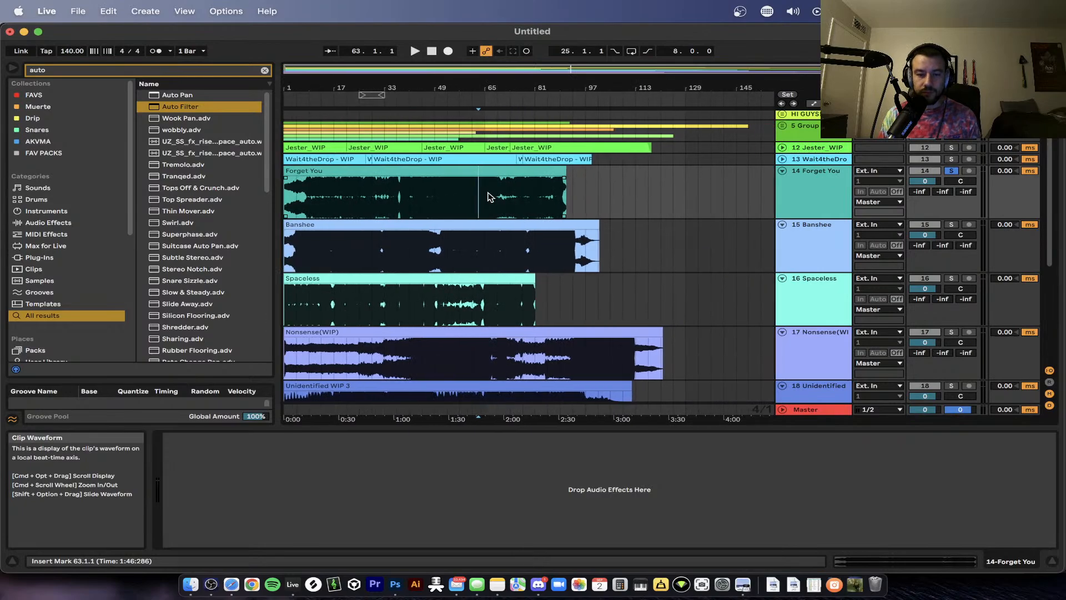
- Show the Master track's devices, open the Ozone 8 window to view its imager, and close it
{"action": "scroll", "coordinate": [369, 188], "scroll_direction": "up", "scroll_amount": 8}
{"action": "left_click", "coordinate": [811, 404]}
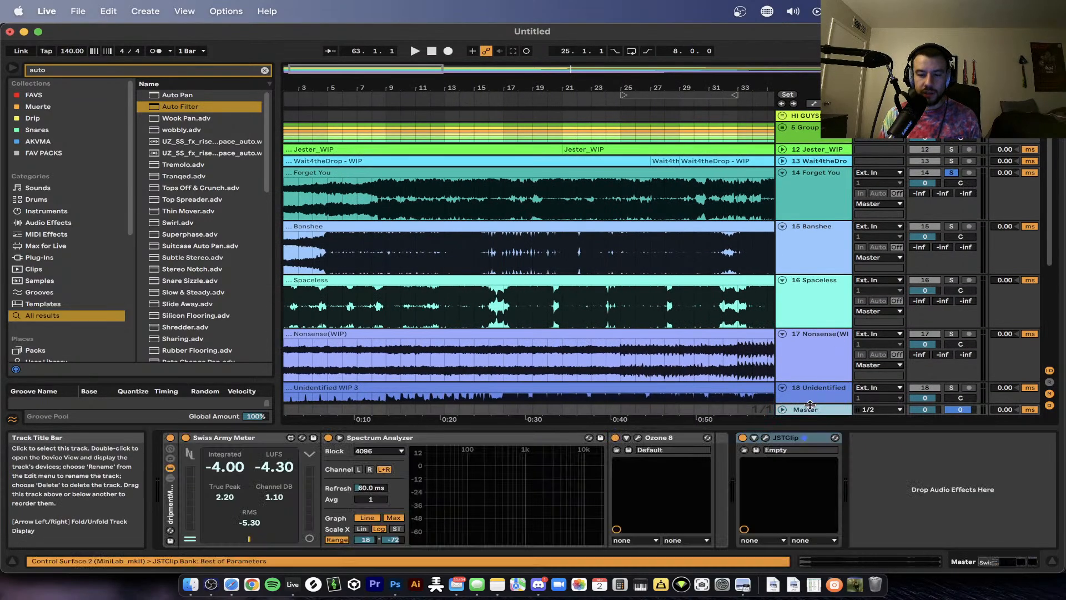
{"action": "key", "text": "super+alt+p"}
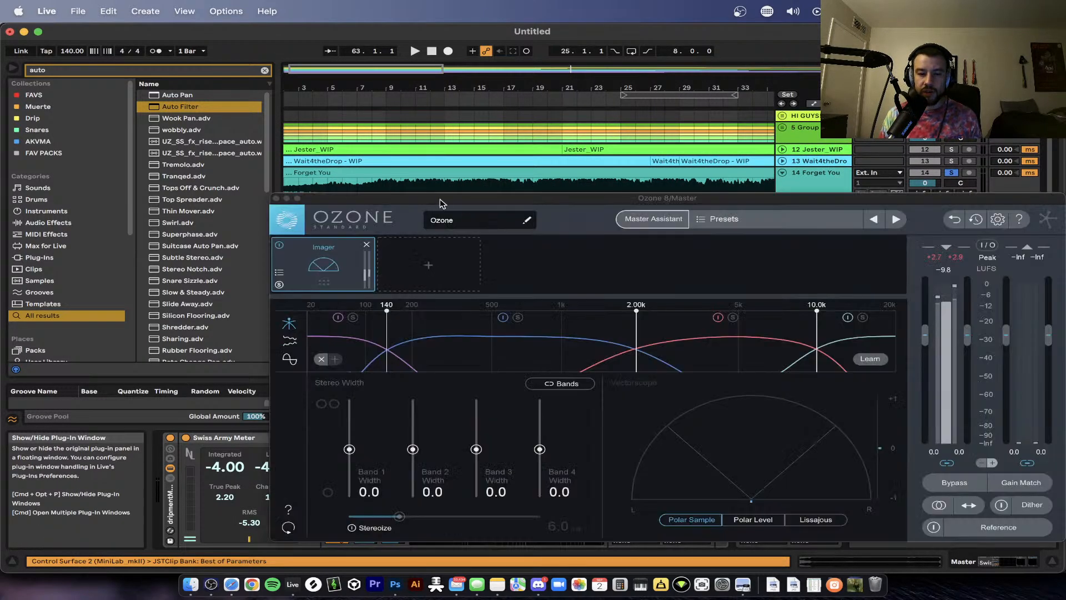
{"action": "left_click", "coordinate": [492, 201]}
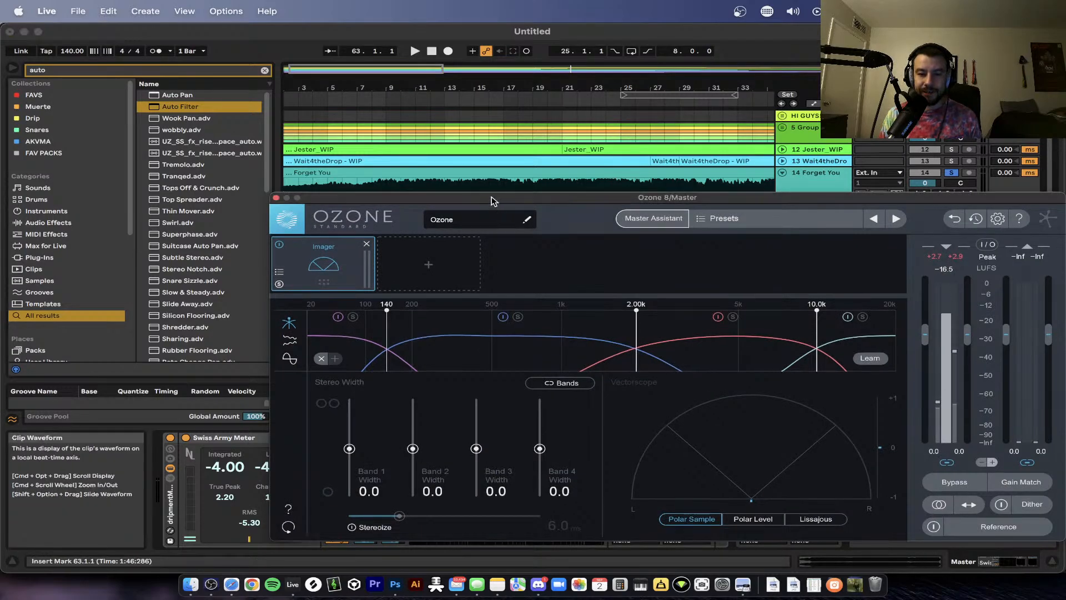
{"action": "left_click", "coordinate": [277, 199]}
{"action": "scroll", "coordinate": [483, 221], "scroll_direction": "down", "scroll_amount": 6}
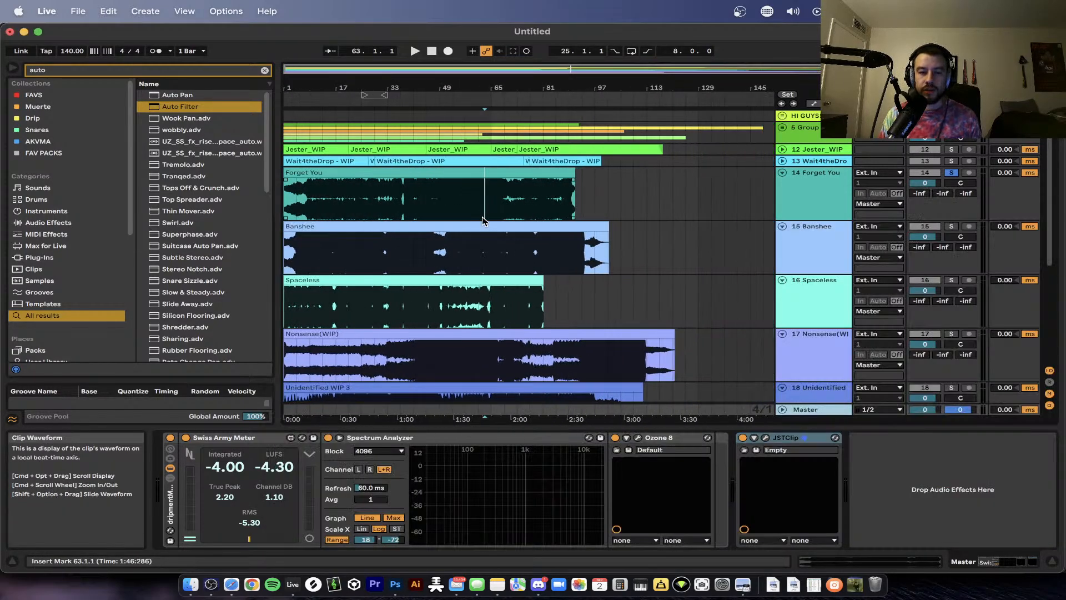
{"action": "scroll", "coordinate": [358, 204], "scroll_direction": "up", "scroll_amount": 5}
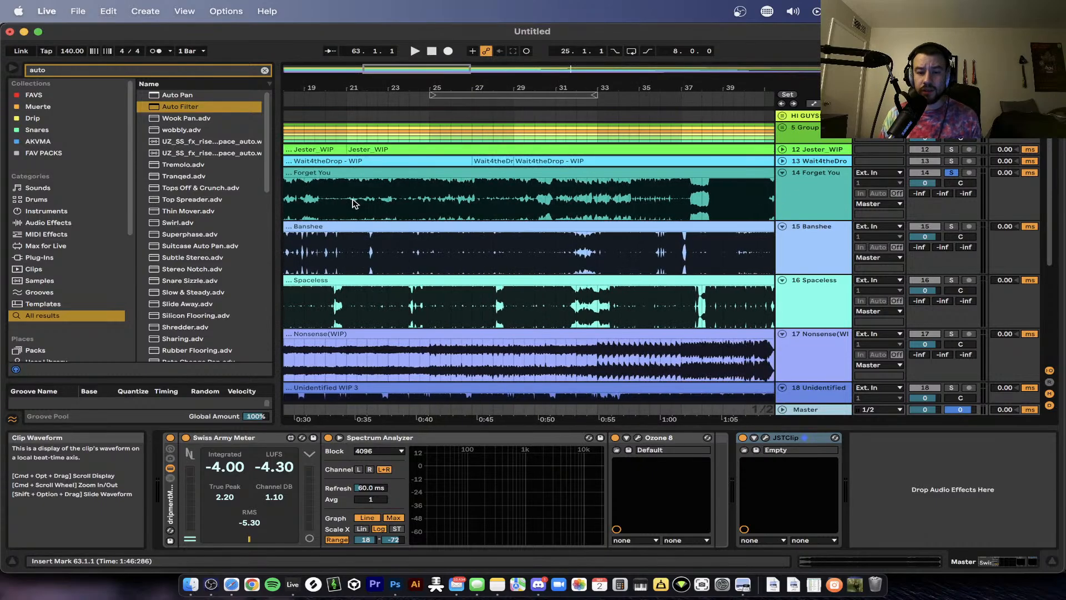
{"action": "scroll", "coordinate": [449, 201], "scroll_direction": "down", "scroll_amount": 4}
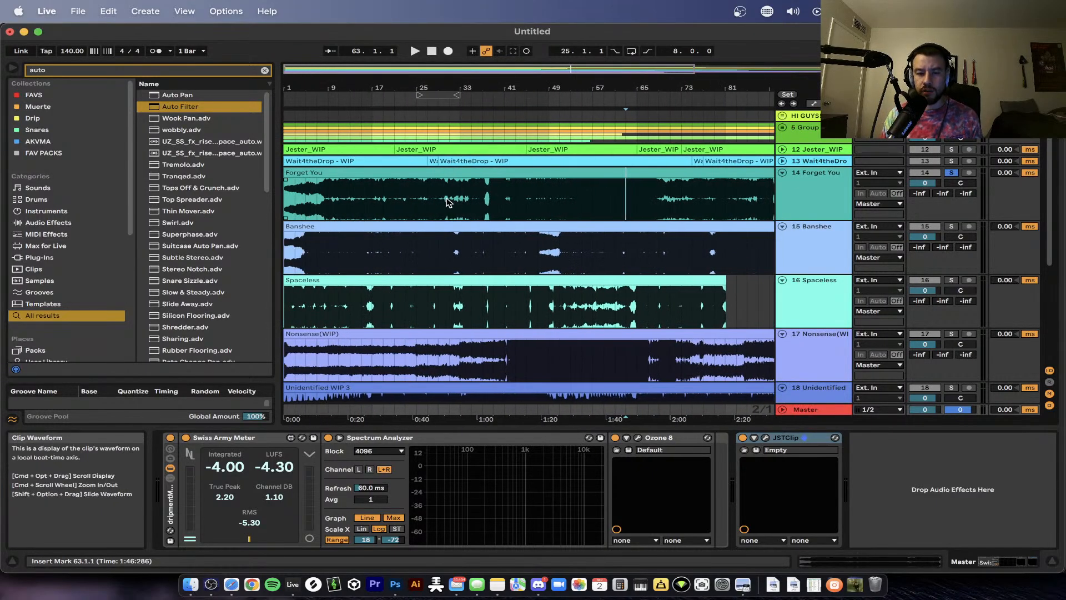
{"action": "scroll", "coordinate": [483, 193], "scroll_direction": "up", "scroll_amount": 4}
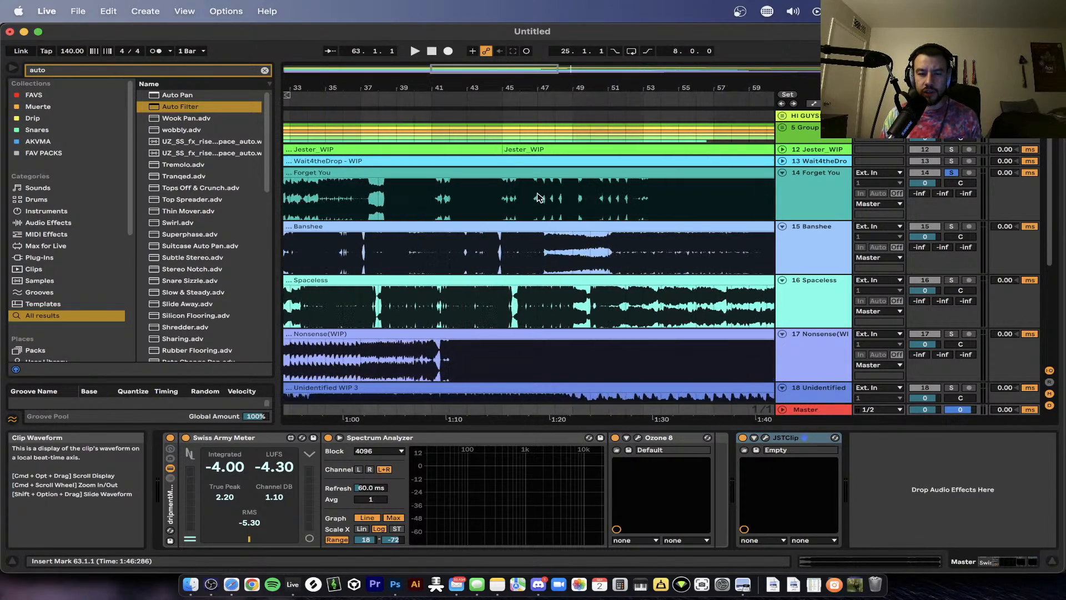
{"action": "scroll", "coordinate": [484, 192], "scroll_direction": "down", "scroll_amount": 1}
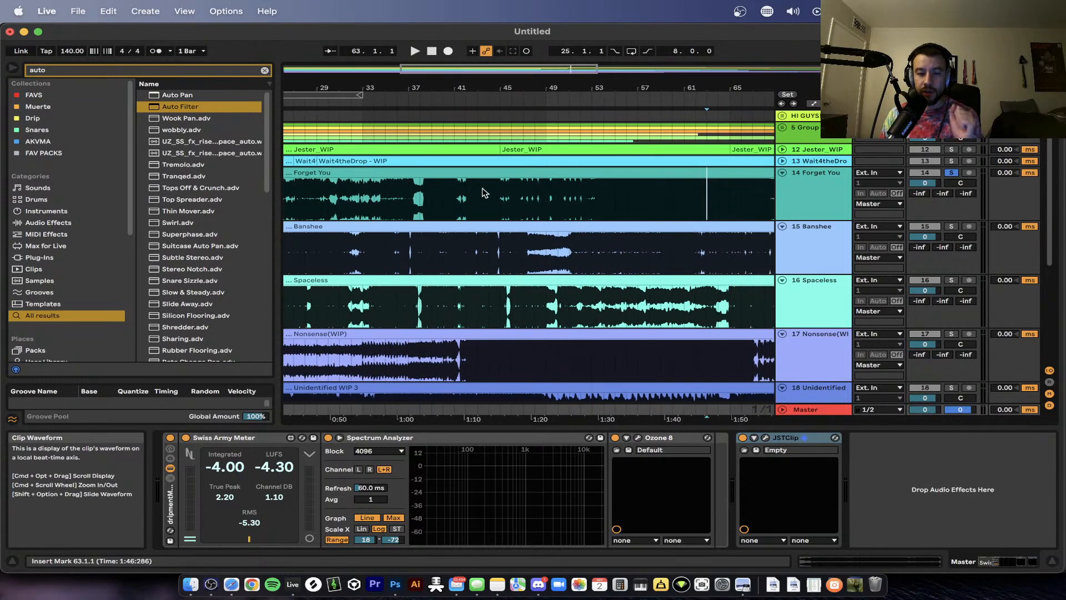
{"action": "scroll", "coordinate": [484, 192], "scroll_direction": "down", "scroll_amount": 5}
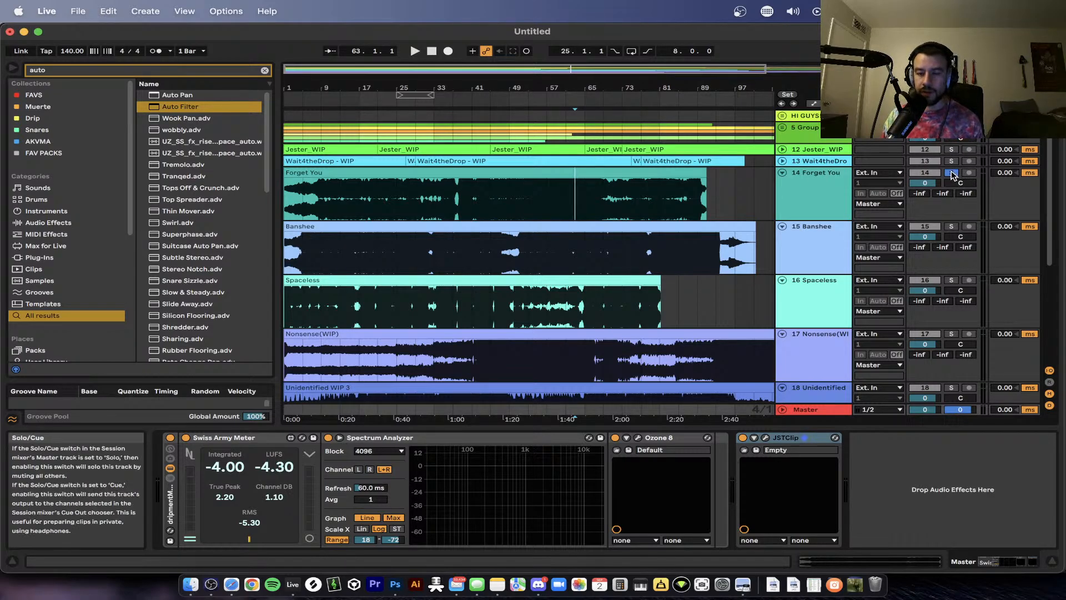
- Select the Banshee track, switch to Discord and find the Banshee submission in the live-wip-feedback channel
{"action": "left_click", "coordinate": [810, 240]}
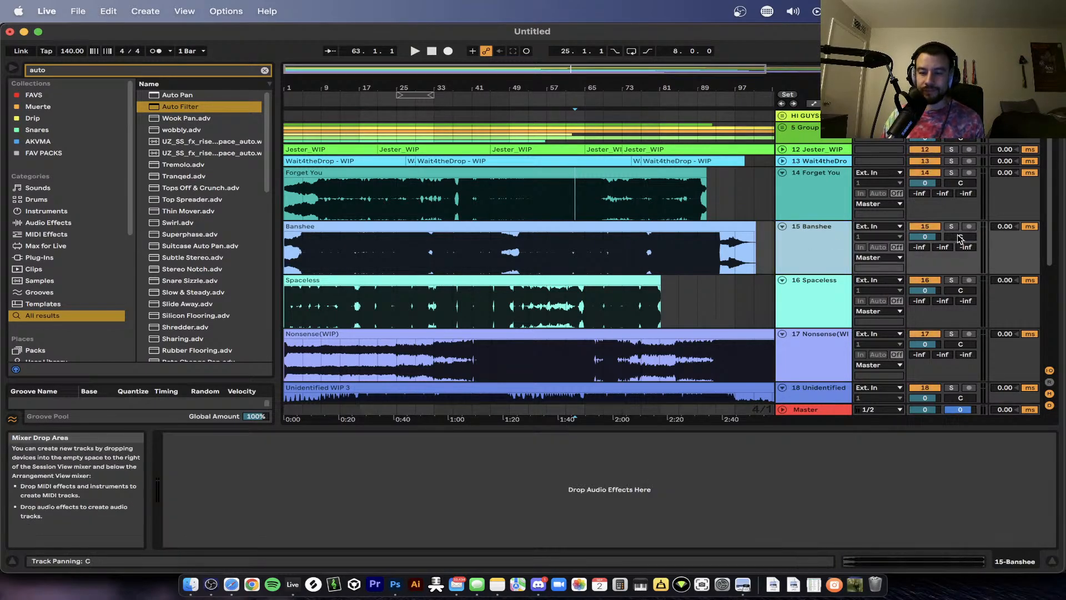
{"action": "left_click", "coordinate": [538, 584]}
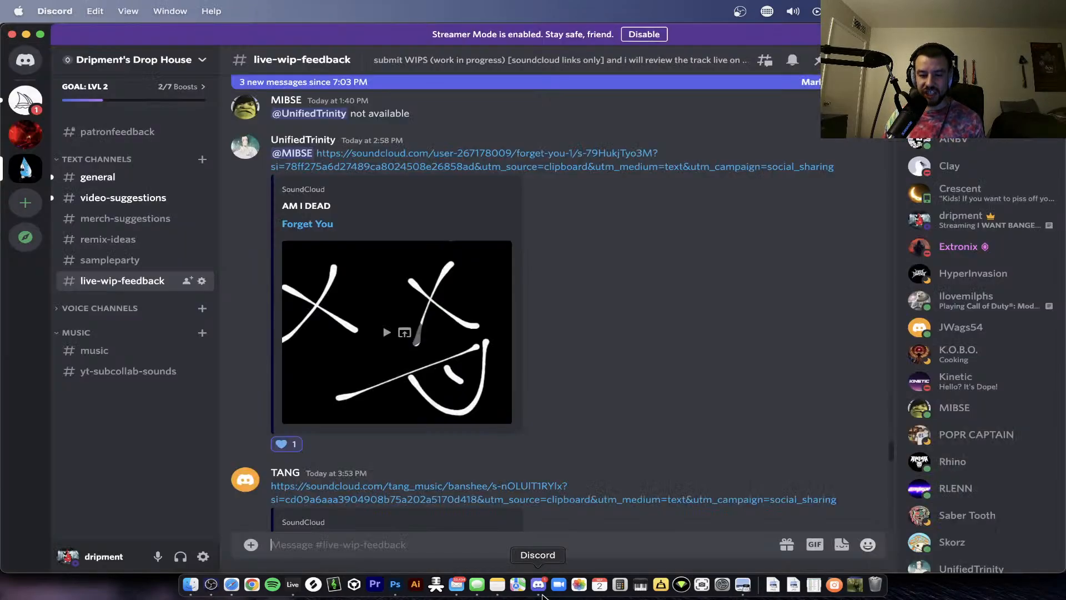
{"action": "scroll", "coordinate": [546, 317], "scroll_direction": "down", "scroll_amount": 2}
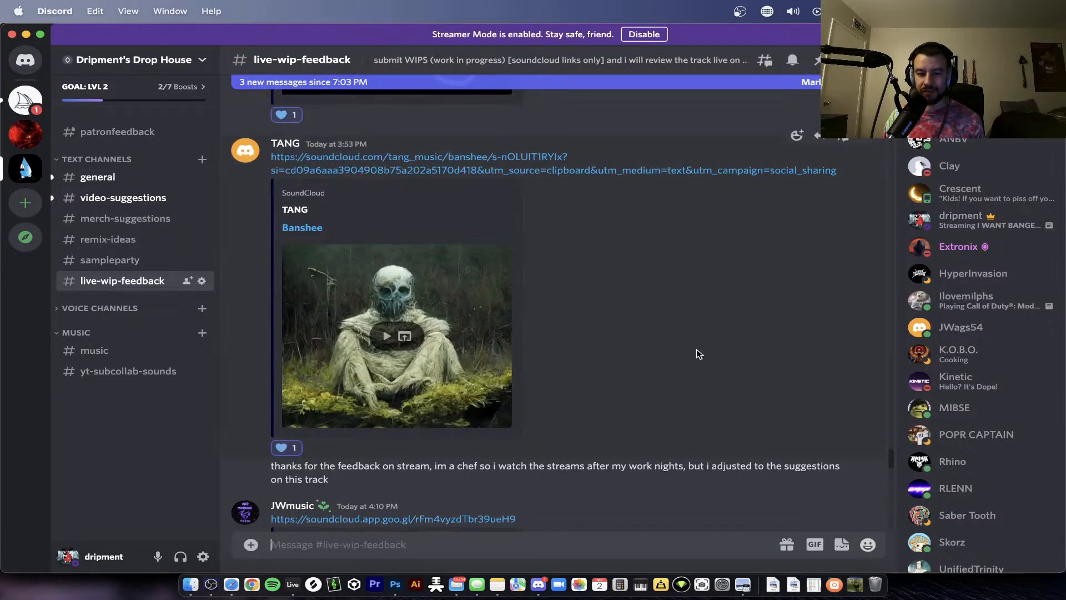
- Return to Live and play the soloed Banshee track from 1.1.1
{"action": "key", "text": "super+Tab"}
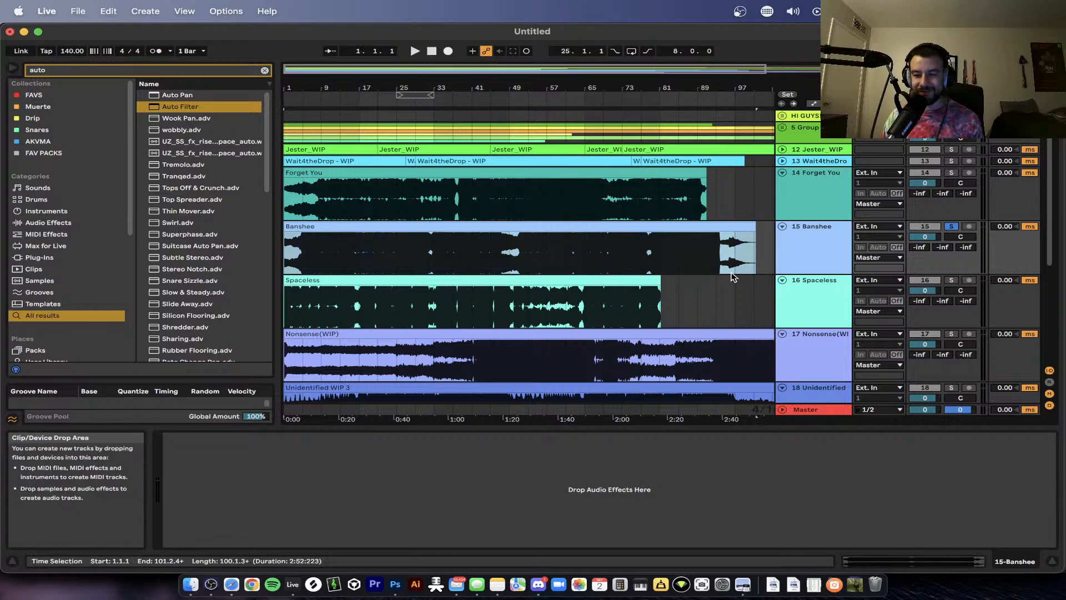
{"action": "key", "text": "space"}
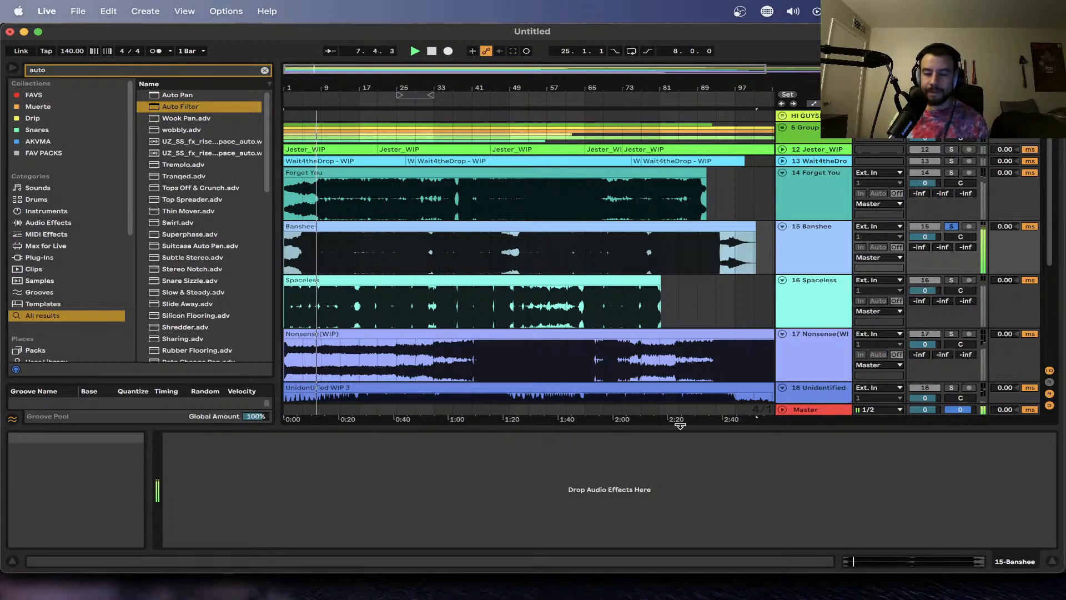
- Show the Master track's devices, open the Ozone 8 window and move it clear of the Banshee clip
{"action": "left_click", "coordinate": [662, 428]}
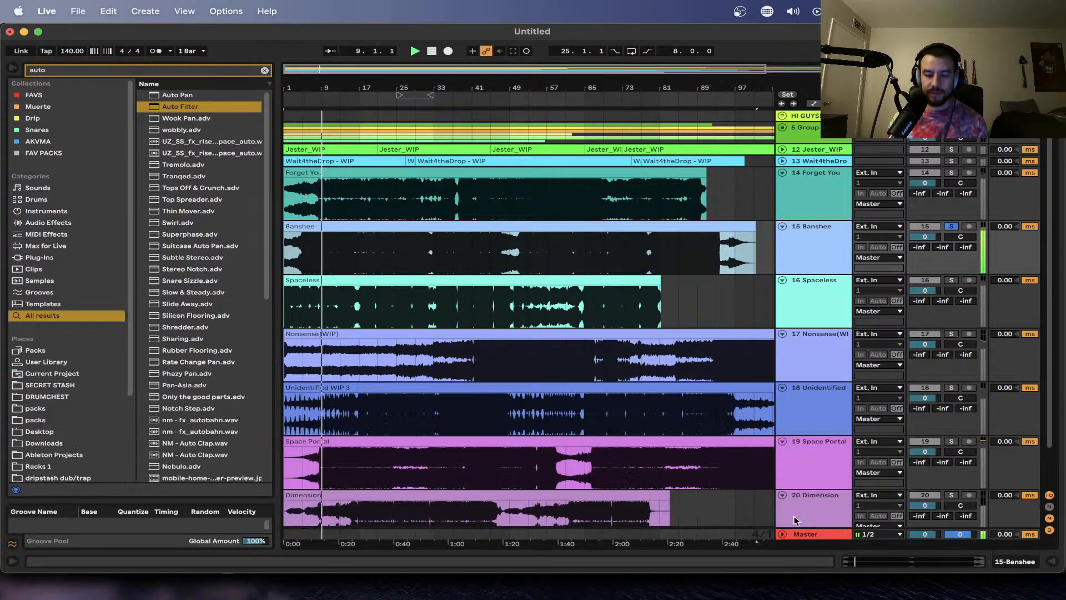
{"action": "scroll", "coordinate": [721, 491], "scroll_direction": "down", "scroll_amount": 3}
{"action": "double_click", "coordinate": [824, 534]}
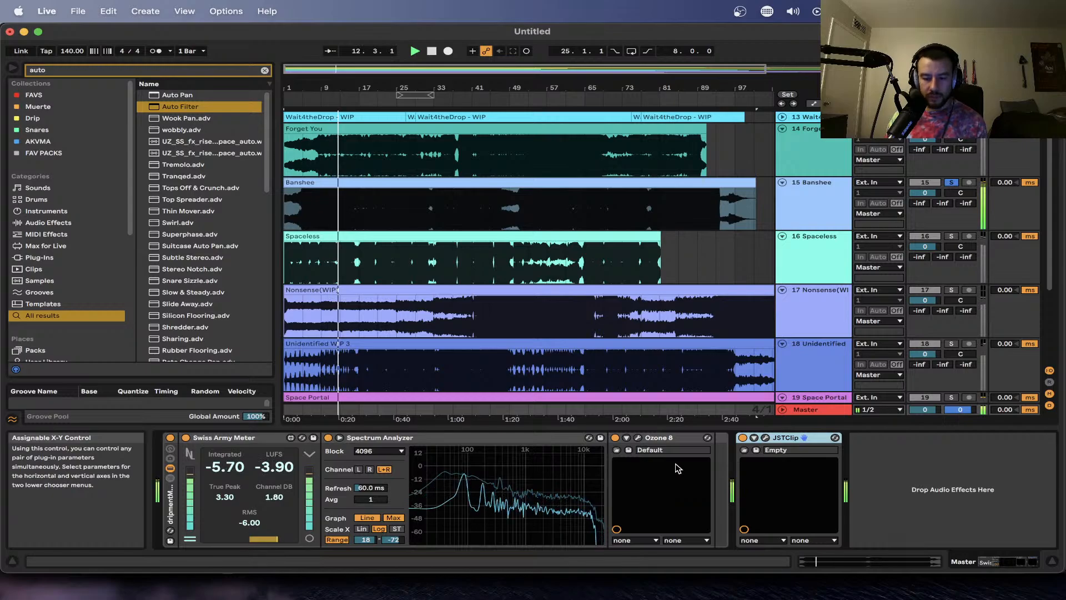
{"action": "left_click", "coordinate": [635, 438]}
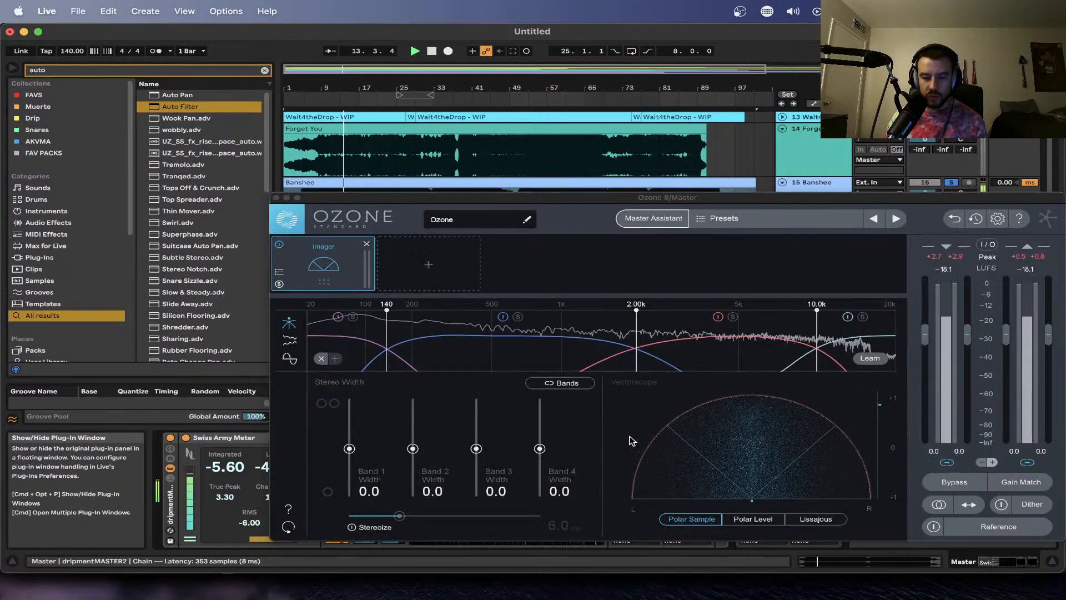
{"action": "left_click_drag", "start_coordinate": [398, 200], "coordinate": [459, 218]}
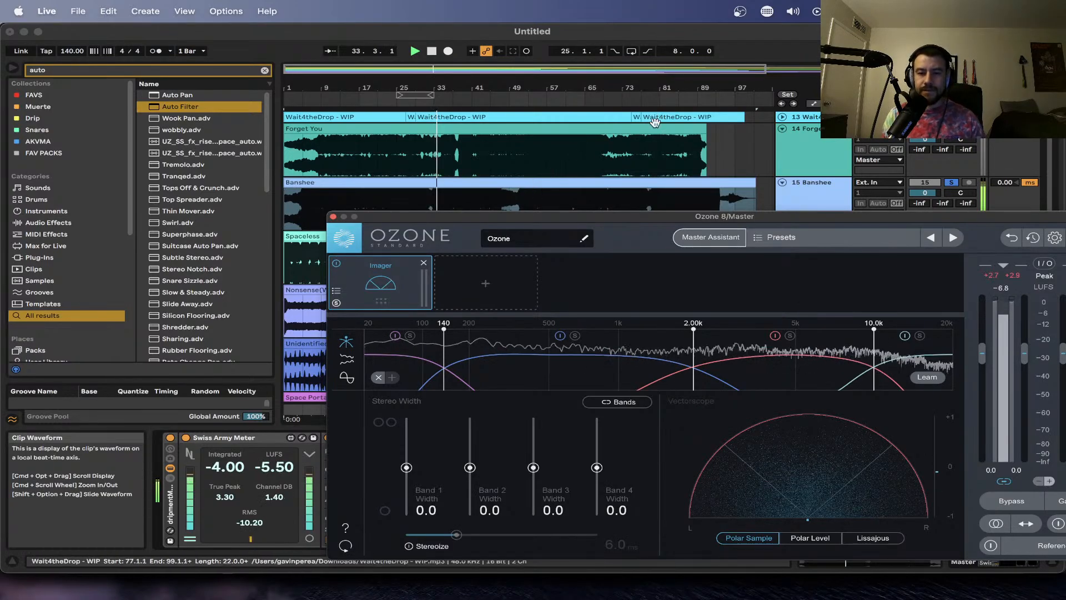
- Fold the Forget You track above Banshee
{"action": "scroll", "coordinate": [666, 144], "scroll_direction": "down", "scroll_amount": 2}
{"action": "left_click", "coordinate": [781, 128]}
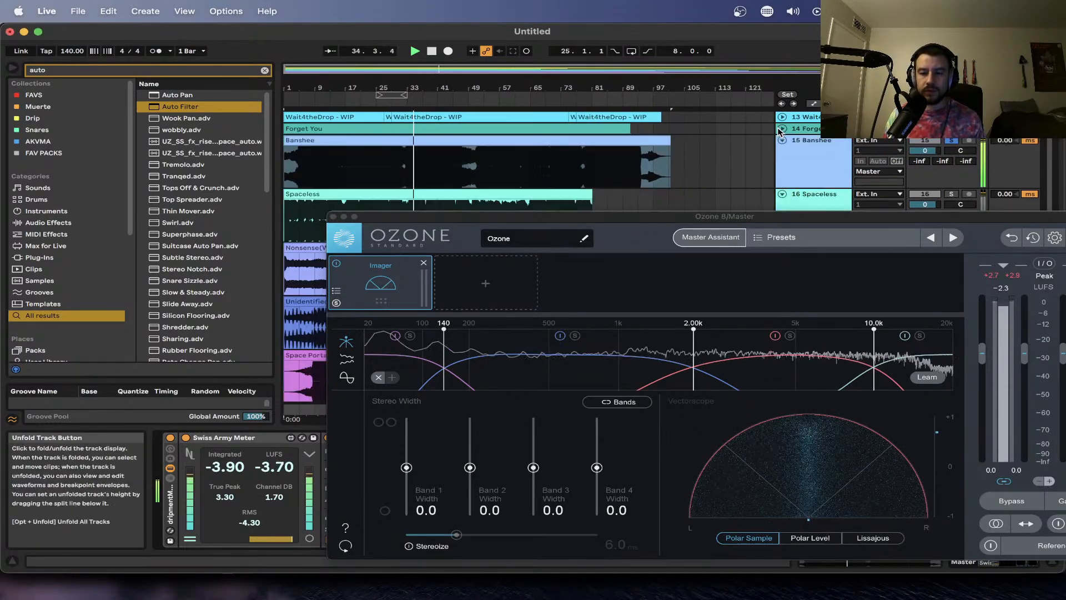
{"action": "scroll", "coordinate": [515, 155], "scroll_direction": "down", "scroll_amount": 2}
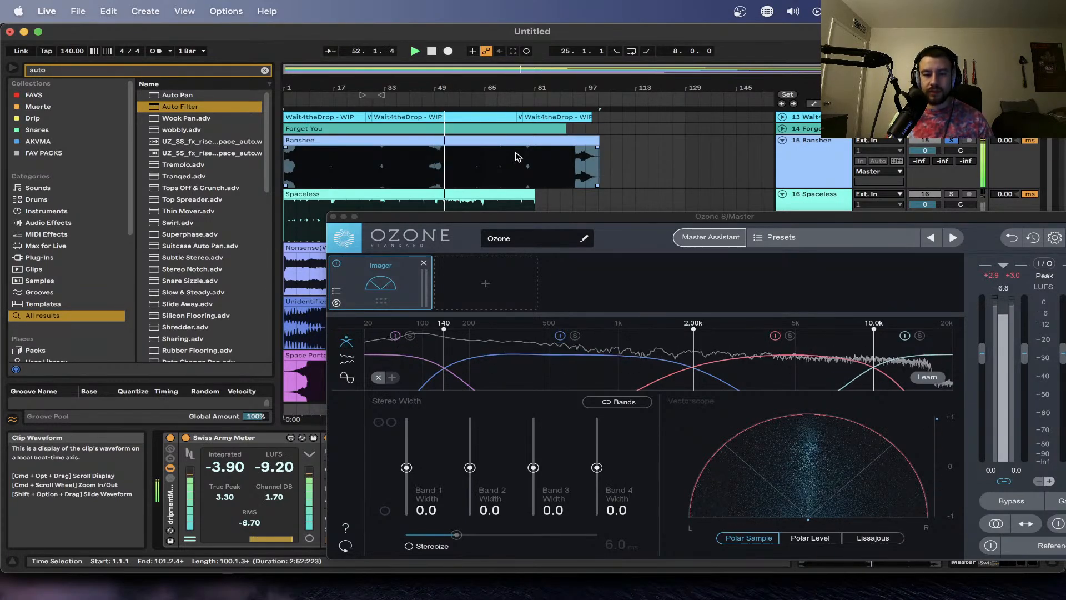
- Examine Banshee's second half and split its clip at 62.1.1
{"action": "scroll", "coordinate": [432, 167], "scroll_direction": "up", "scroll_amount": 5}
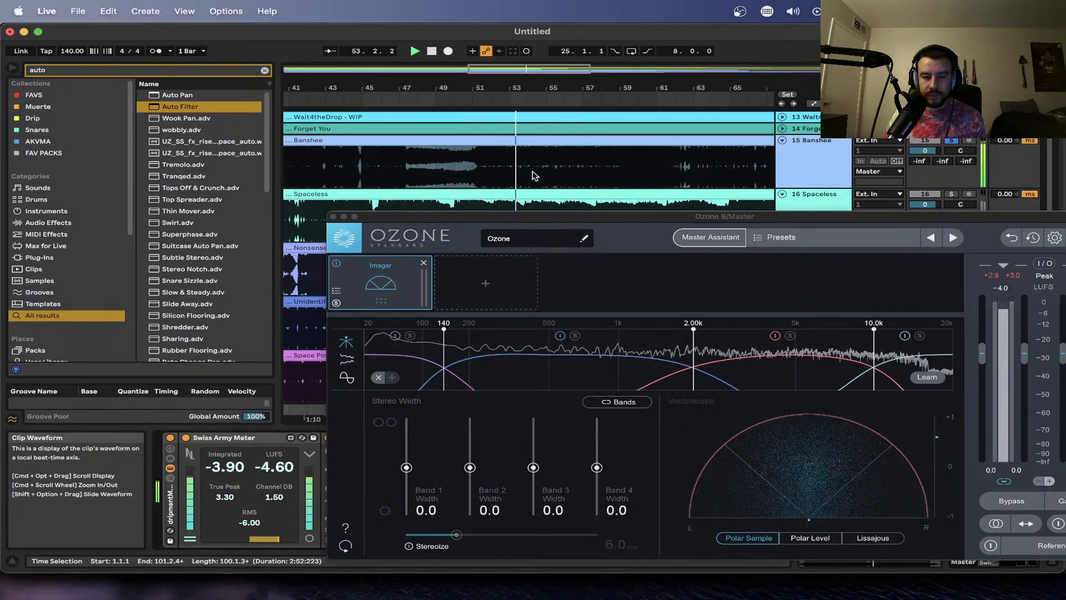
{"action": "scroll", "coordinate": [585, 175], "scroll_direction": "down", "scroll_amount": 3}
{"action": "scroll", "coordinate": [561, 145], "scroll_direction": "up", "scroll_amount": 4}
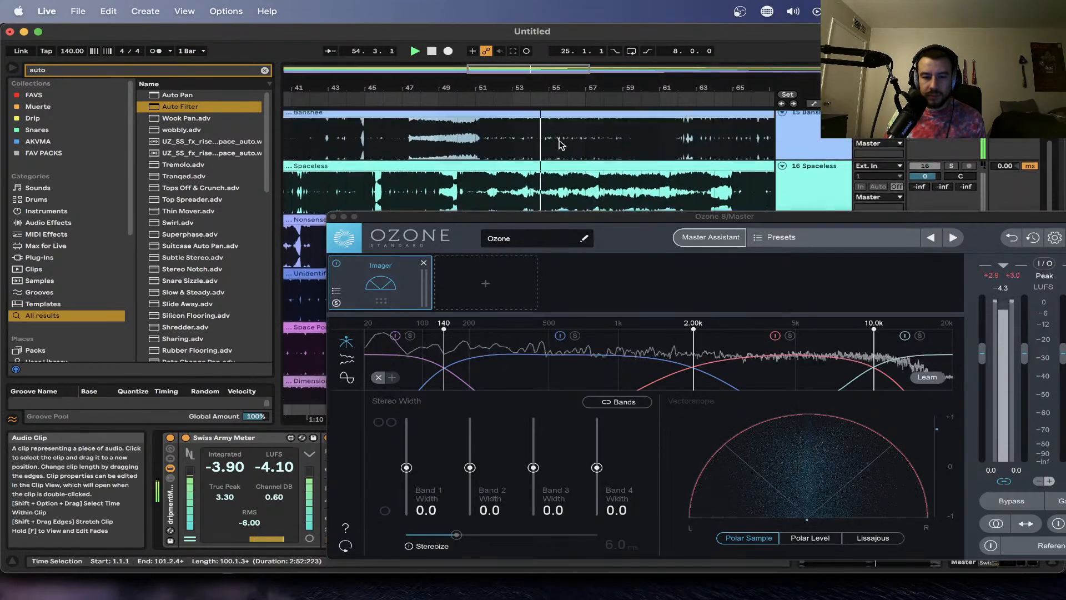
{"action": "scroll", "coordinate": [645, 197], "scroll_direction": "right", "scroll_amount": 5}
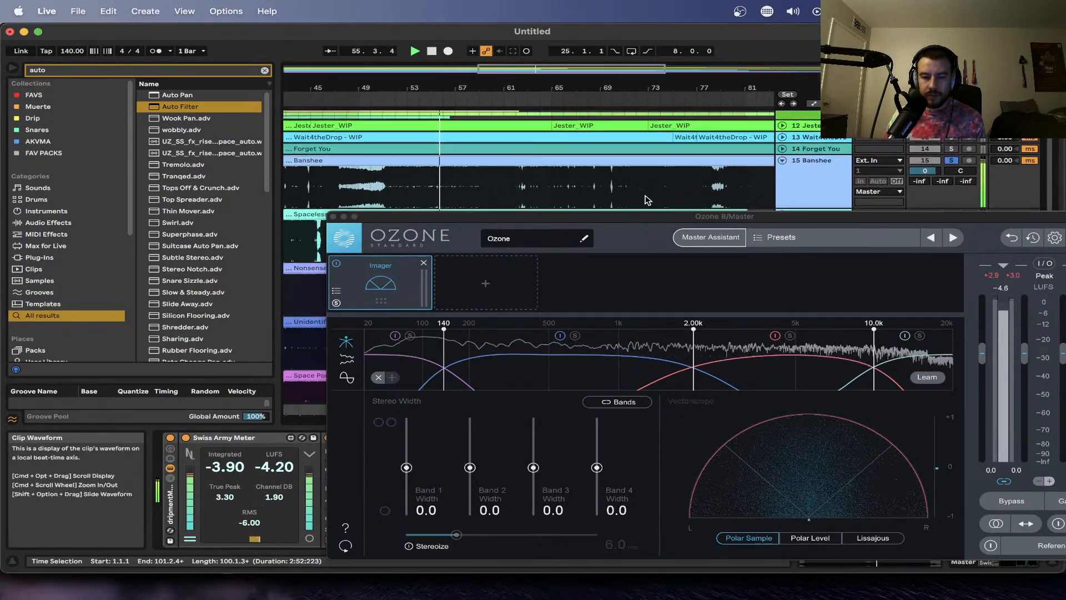
{"action": "scroll", "coordinate": [644, 196], "scroll_direction": "down", "scroll_amount": 2}
{"action": "scroll", "coordinate": [645, 198], "scroll_direction": "down", "scroll_amount": 3}
{"action": "scroll", "coordinate": [646, 199], "scroll_direction": "right", "scroll_amount": 4}
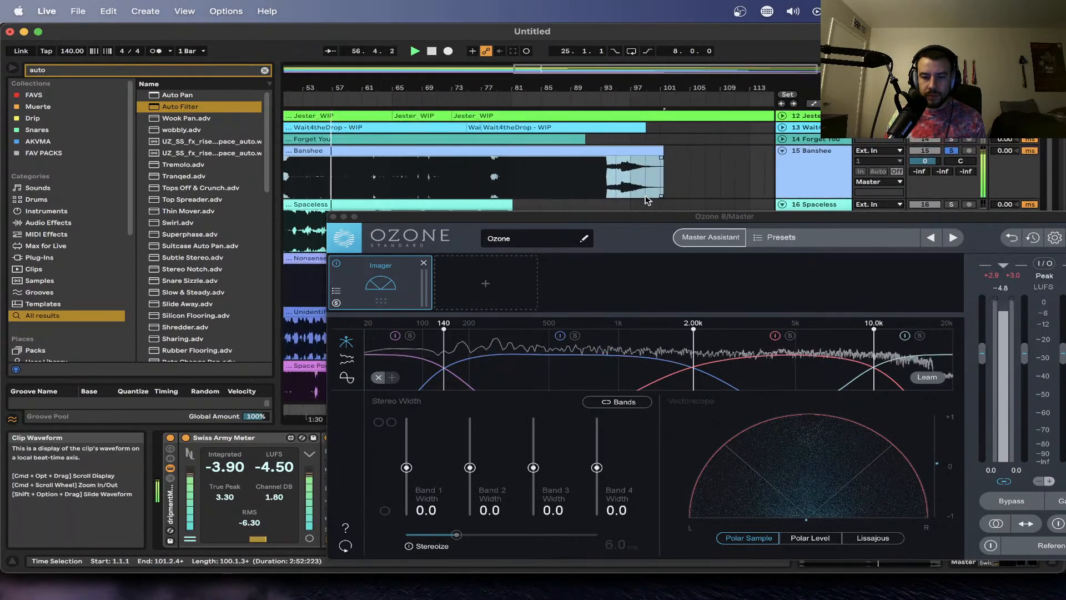
{"action": "scroll", "coordinate": [646, 200], "scroll_direction": "left", "scroll_amount": 4}
{"action": "scroll", "coordinate": [481, 190], "scroll_direction": "up", "scroll_amount": 5}
{"action": "left_click", "coordinate": [595, 176]}
{"action": "key", "text": "super+e"}
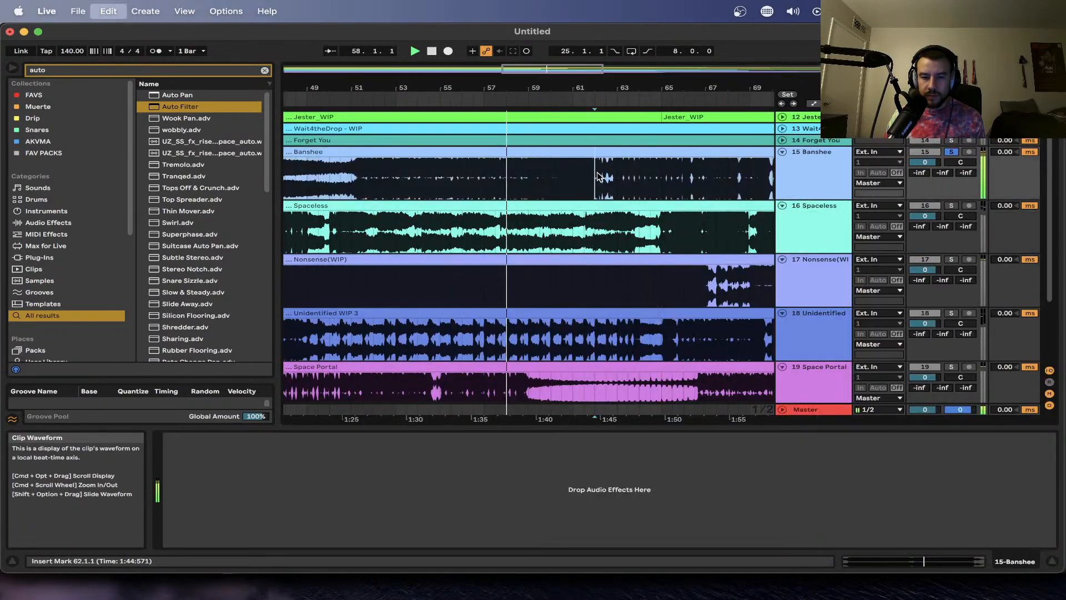
- Split the Banshee clip at 51.1.1, right after the swell in its waveform
{"action": "scroll", "coordinate": [597, 177], "scroll_direction": "down", "scroll_amount": 2}
{"action": "scroll", "coordinate": [422, 177], "scroll_direction": "down", "scroll_amount": 2}
{"action": "left_click", "coordinate": [417, 177]}
{"action": "key", "text": "super+e"}
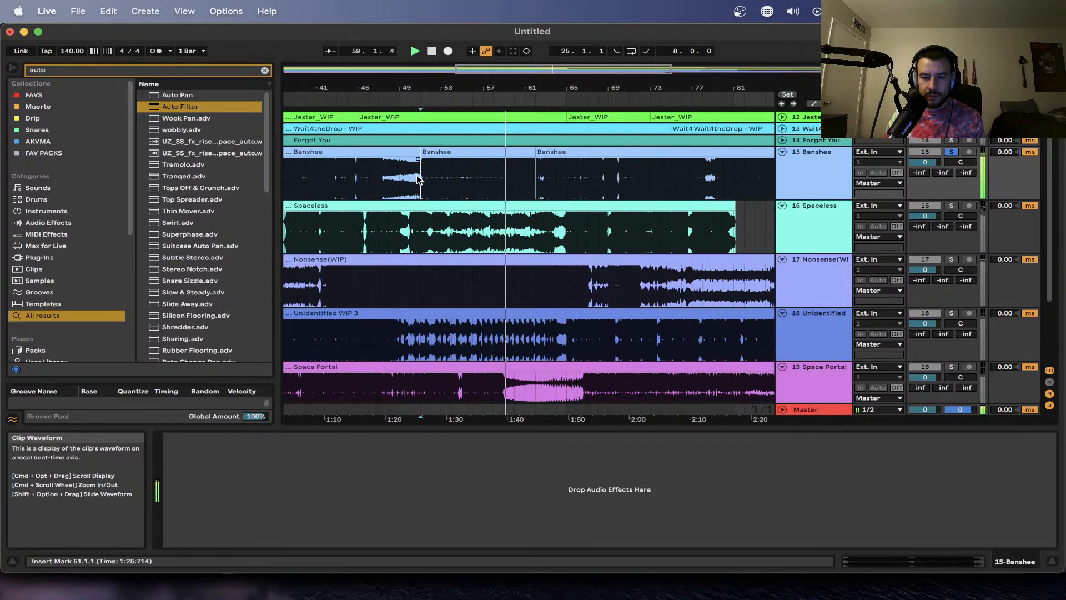
- Examine Banshee's waveform around the 62.1.1 split during playback and bring back the Master track's meters and Ozone 8 imager
{"action": "scroll", "coordinate": [565, 162], "scroll_direction": "down", "scroll_amount": 2}
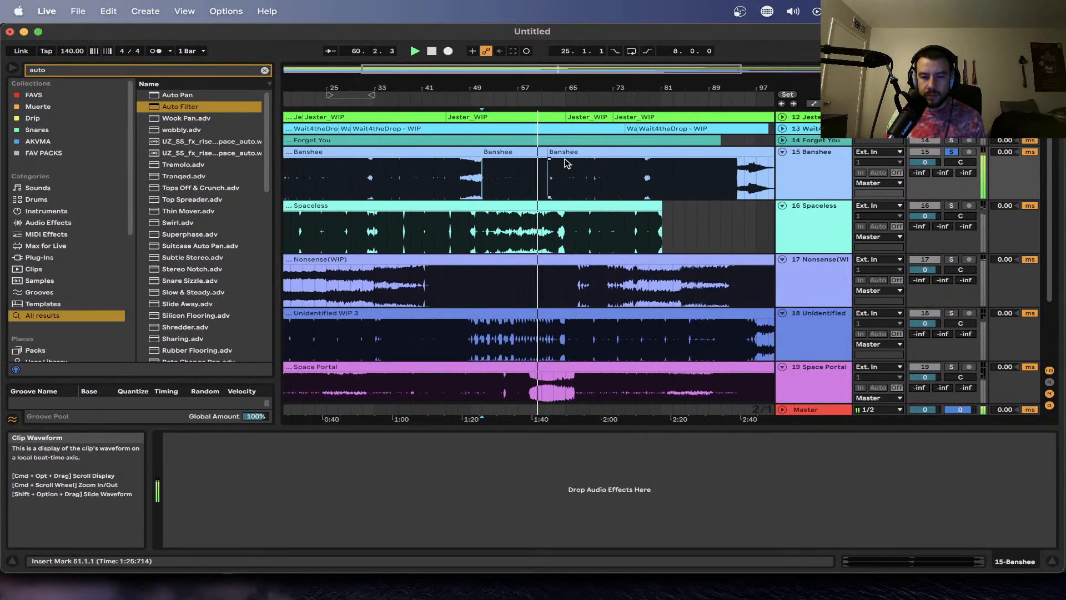
{"action": "scroll", "coordinate": [557, 199], "scroll_direction": "up", "scroll_amount": 6}
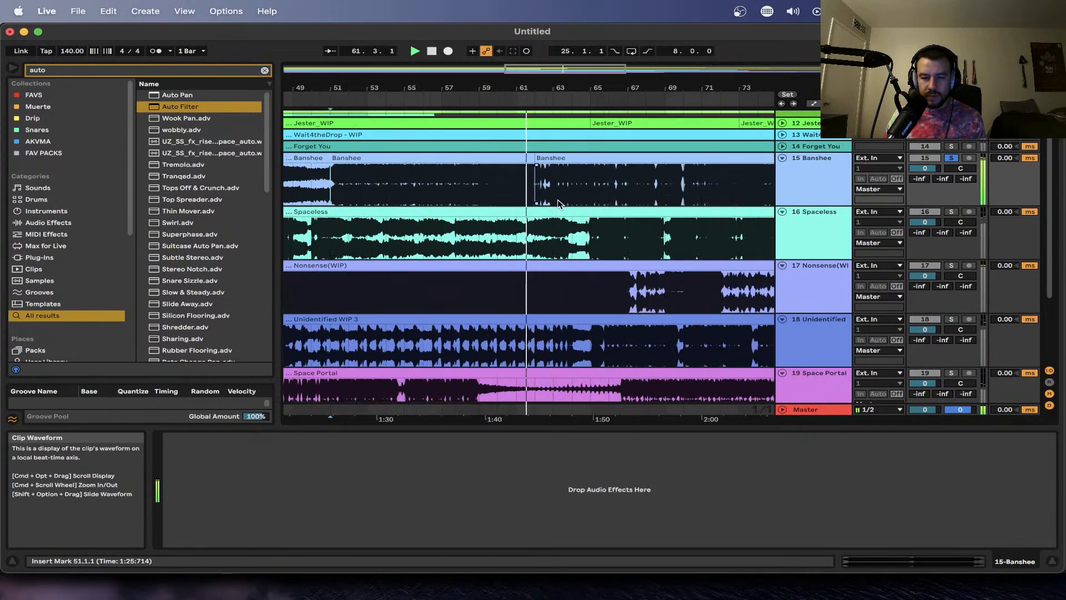
{"action": "scroll", "coordinate": [557, 199], "scroll_direction": "right", "scroll_amount": 2}
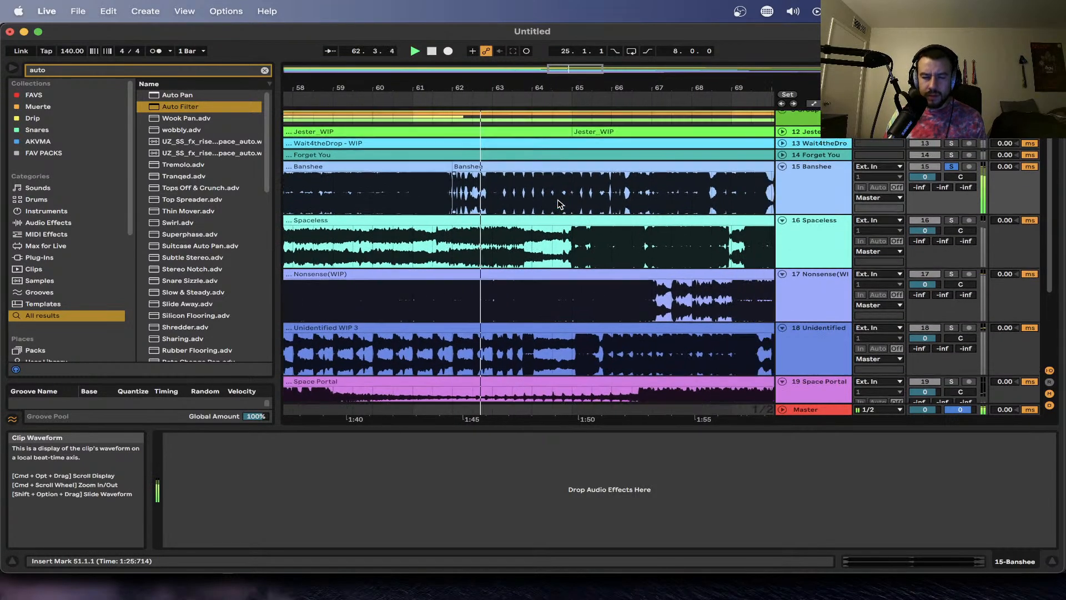
{"action": "scroll", "coordinate": [557, 199], "scroll_direction": "right", "scroll_amount": 2}
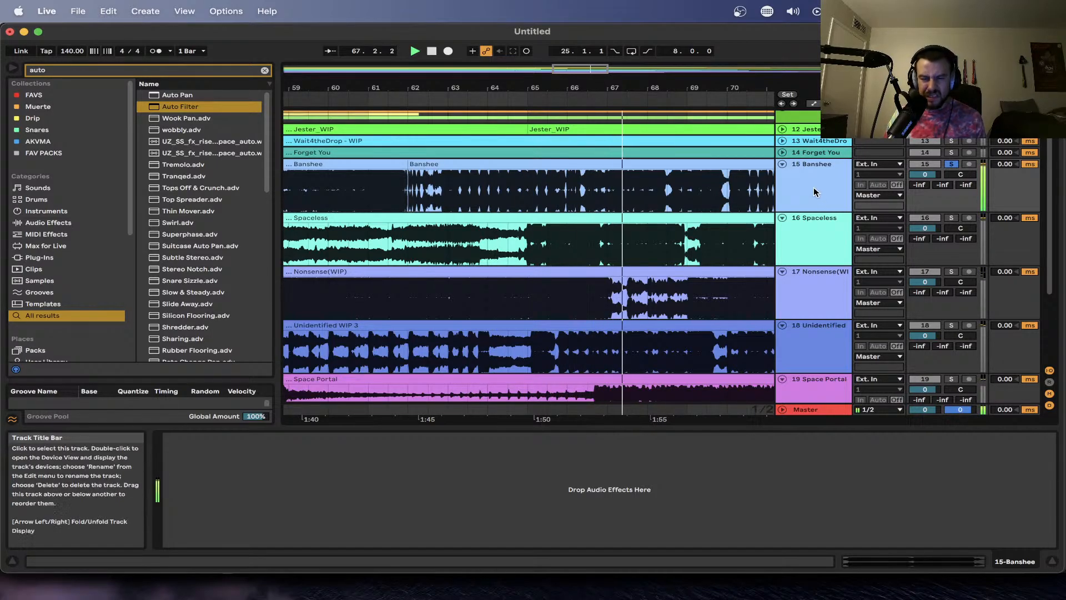
{"action": "left_click", "coordinate": [814, 409]}
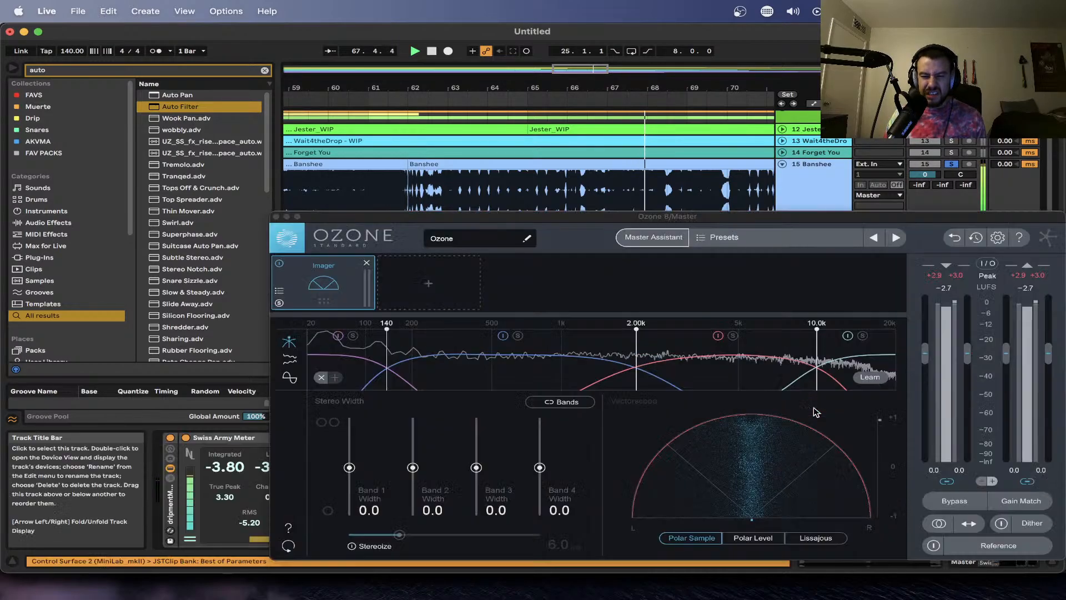
- Show the master channel's effects and watch the Ozone imager while the Banshee track plays
{"action": "left_click", "coordinate": [564, 191]}
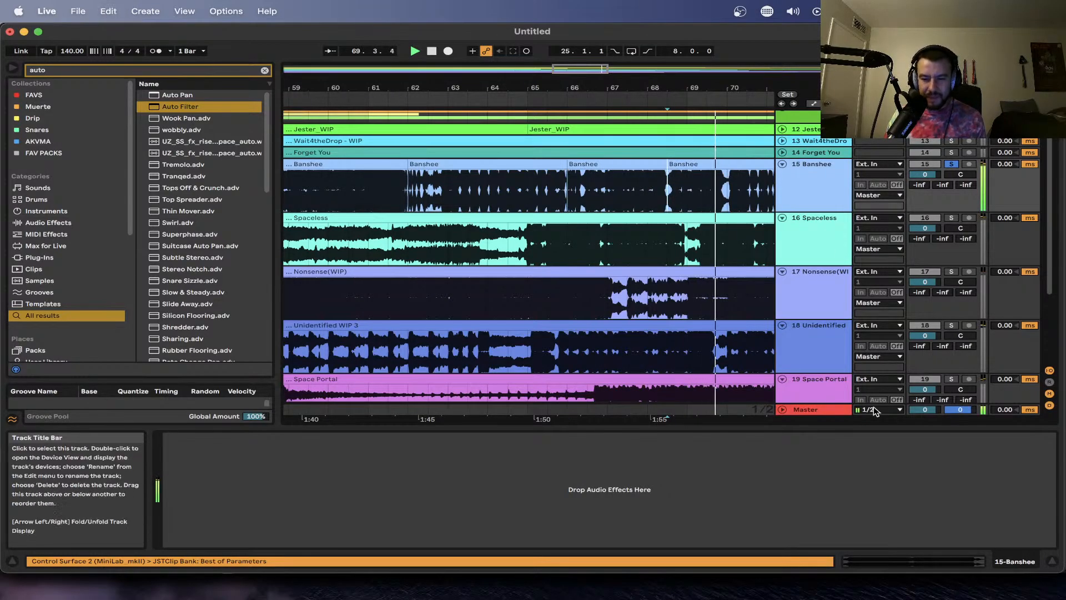
{"action": "left_click", "coordinate": [814, 411]}
{"action": "scroll", "coordinate": [567, 188], "scroll_direction": "down", "scroll_amount": 3}
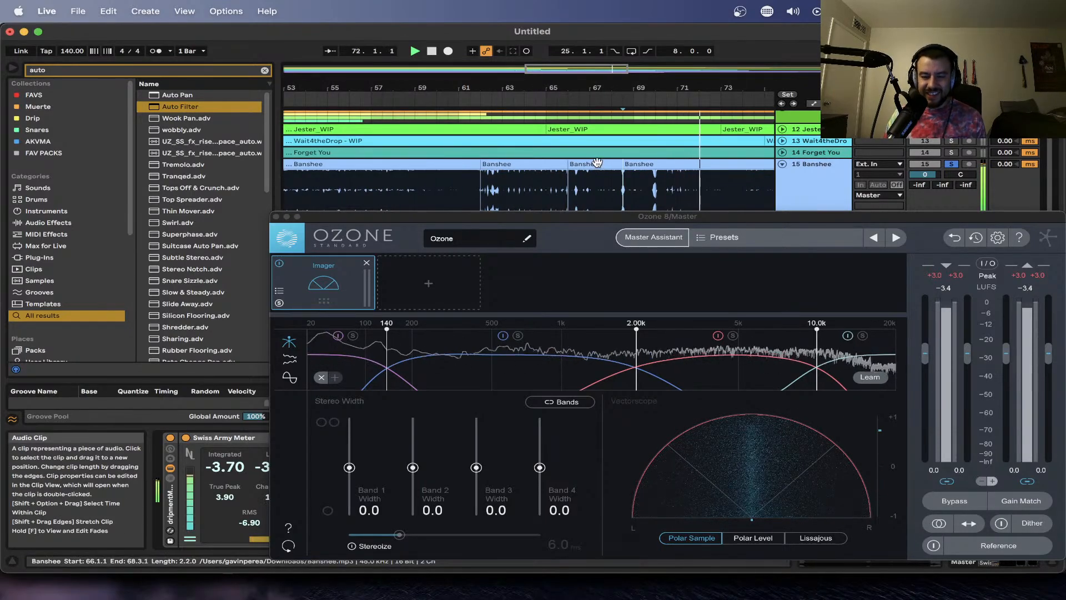
{"action": "scroll", "coordinate": [597, 164], "scroll_direction": "down", "scroll_amount": 2}
{"action": "scroll", "coordinate": [597, 163], "scroll_direction": "down", "scroll_amount": 2}
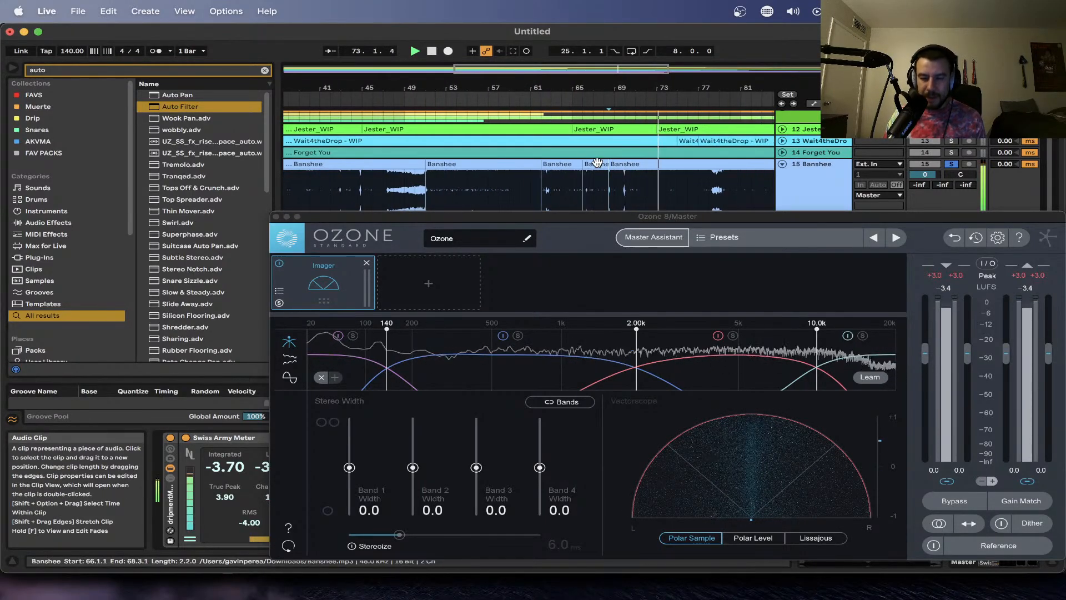
{"action": "scroll", "coordinate": [597, 162], "scroll_direction": "down", "scroll_amount": 2}
{"action": "scroll", "coordinate": [598, 164], "scroll_direction": "right", "scroll_amount": 5}
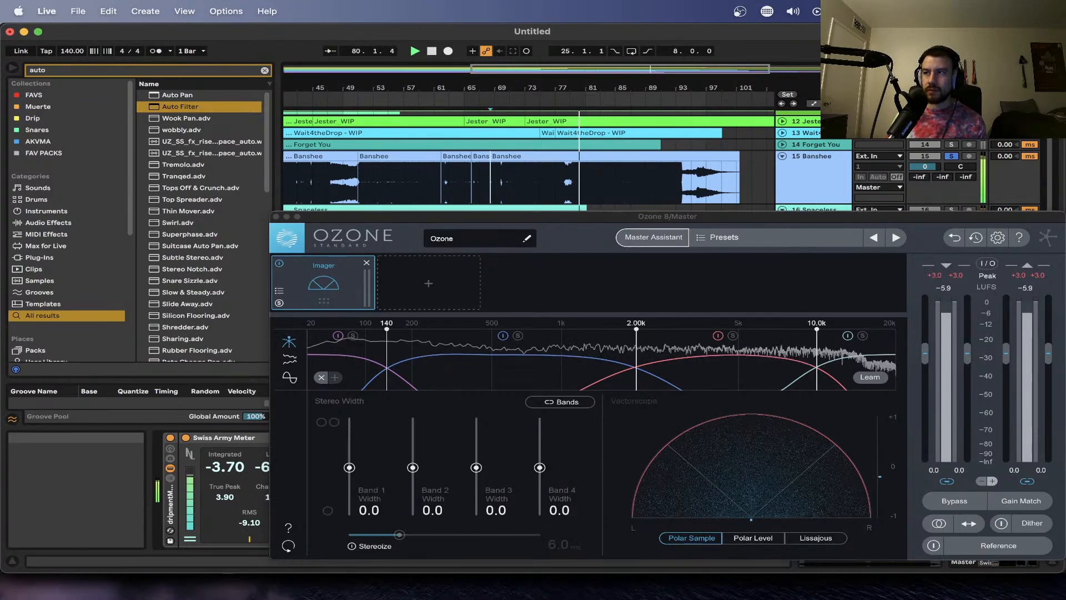
- Look over the whole Banshee arrangement, and switch to Discord to view its submission in the live-wip-feedback channel
{"action": "key", "text": "super+Tab"}
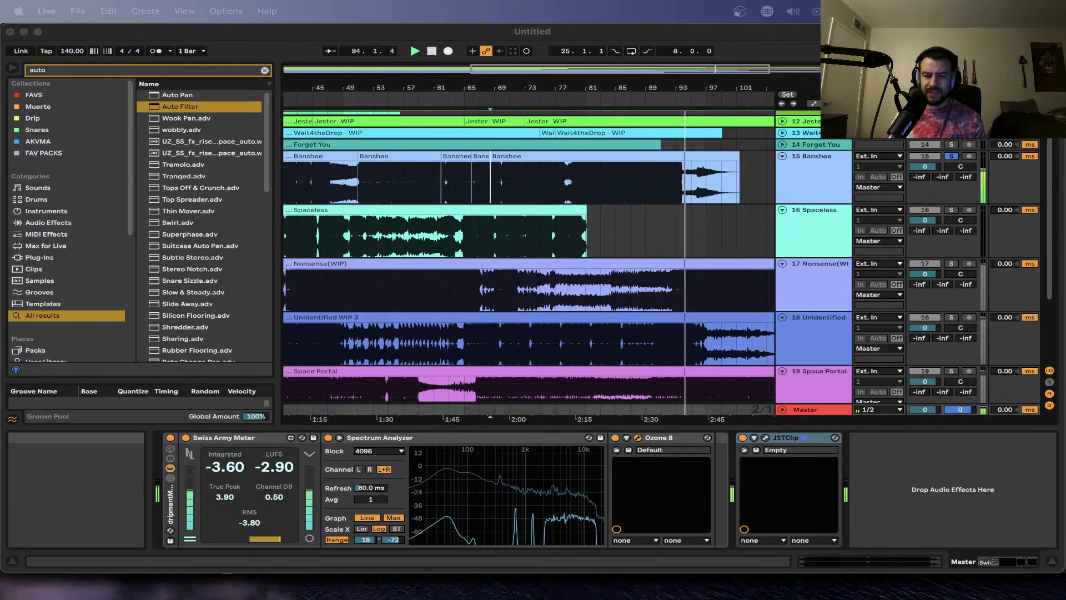
{"action": "scroll", "coordinate": [536, 257], "scroll_direction": "down", "scroll_amount": 10}
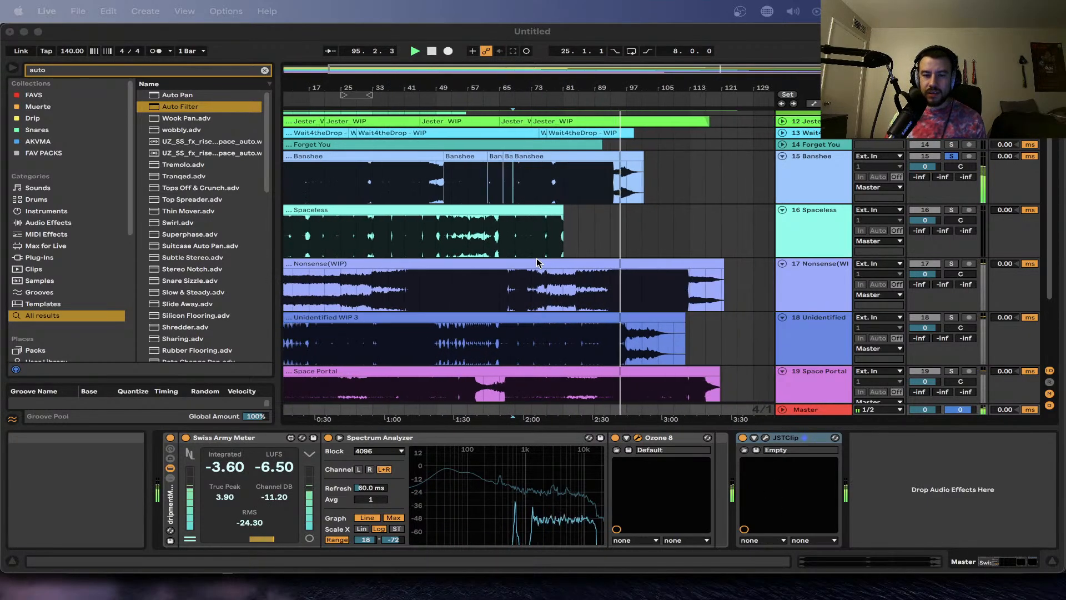
{"action": "scroll", "coordinate": [506, 226], "scroll_direction": "up", "scroll_amount": 2}
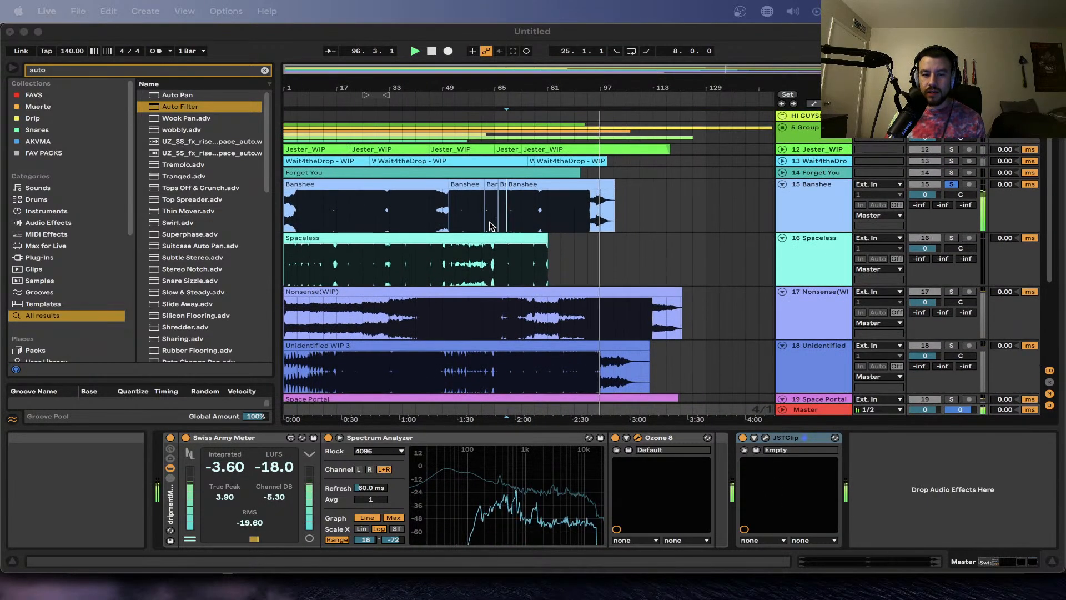
{"action": "scroll", "coordinate": [418, 224], "scroll_direction": "up", "scroll_amount": 5}
{"action": "scroll", "coordinate": [418, 223], "scroll_direction": "down", "scroll_amount": 4}
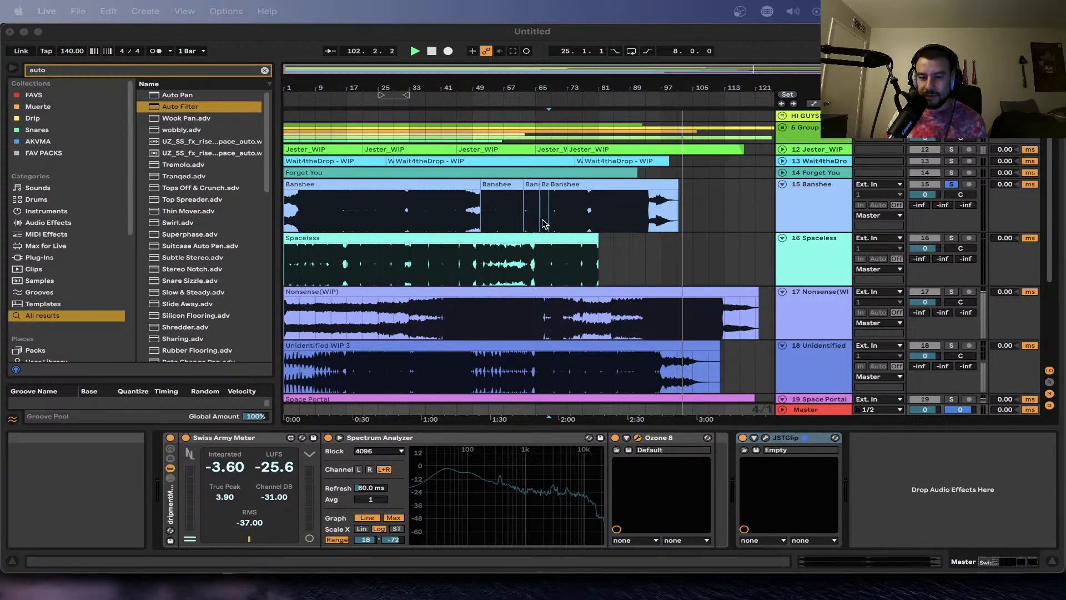
{"action": "key", "text": "minus"}
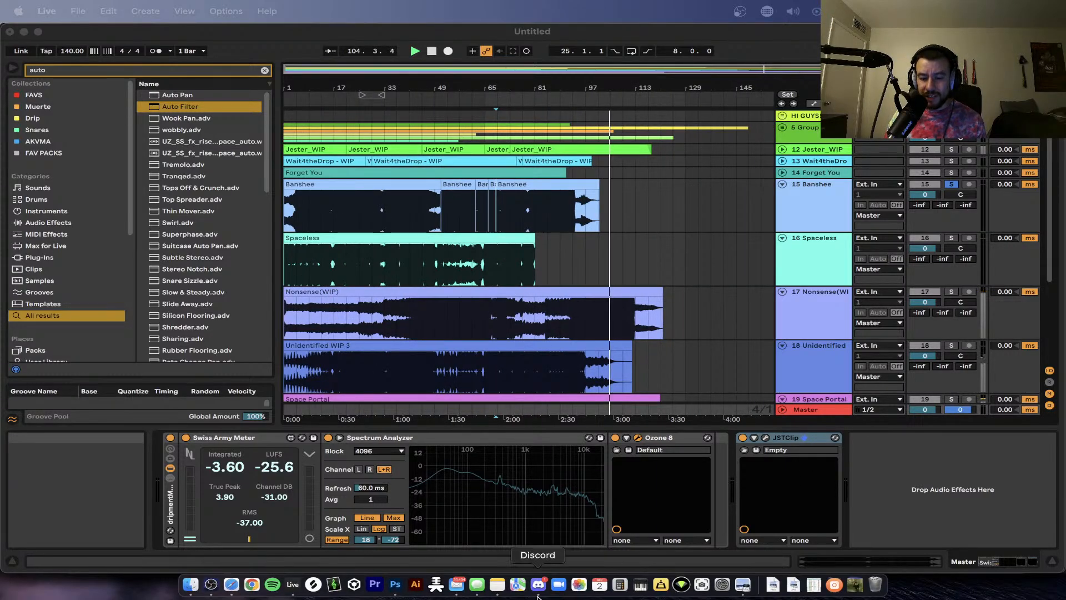
{"action": "left_click", "coordinate": [538, 595]}
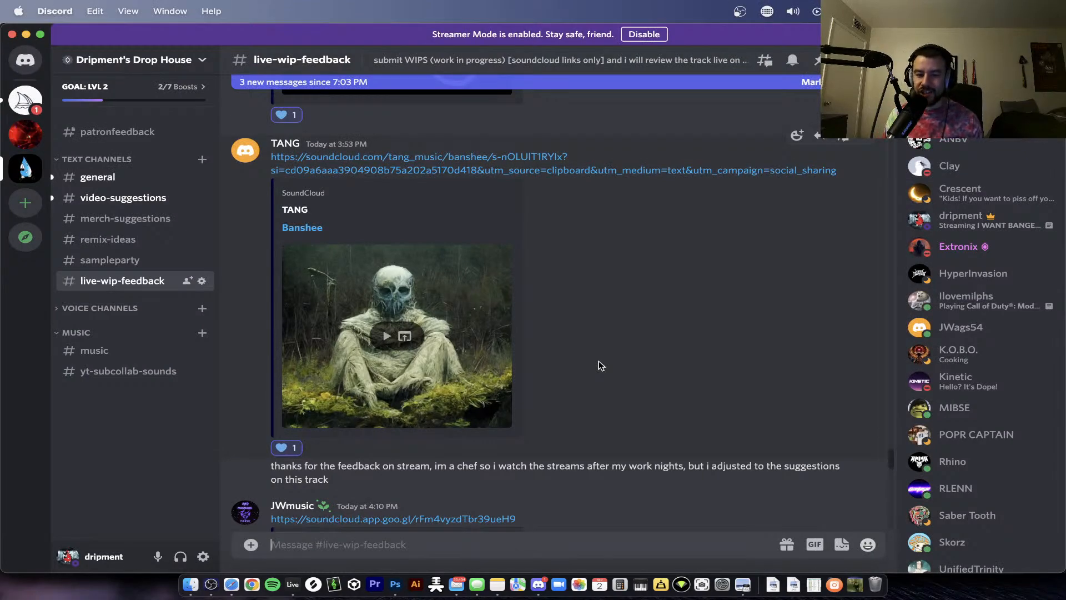
- Switch back to Ableton Live and get the Ozone window out of the way of the arrangement
{"action": "key", "text": "super+Tab"}
{"action": "key", "text": "super+Tab"}
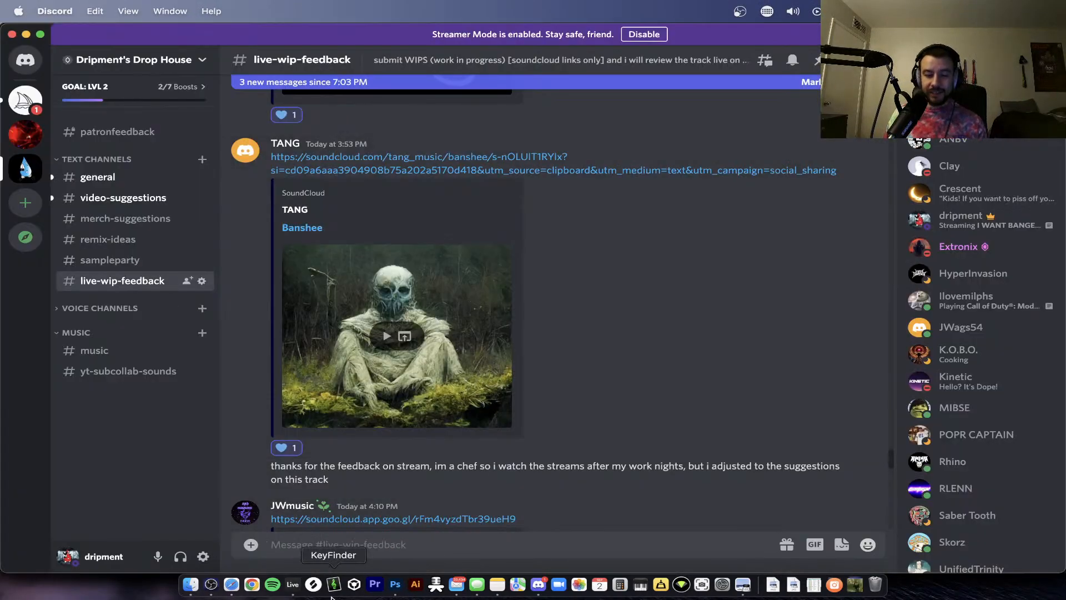
{"action": "left_click", "coordinate": [300, 595]}
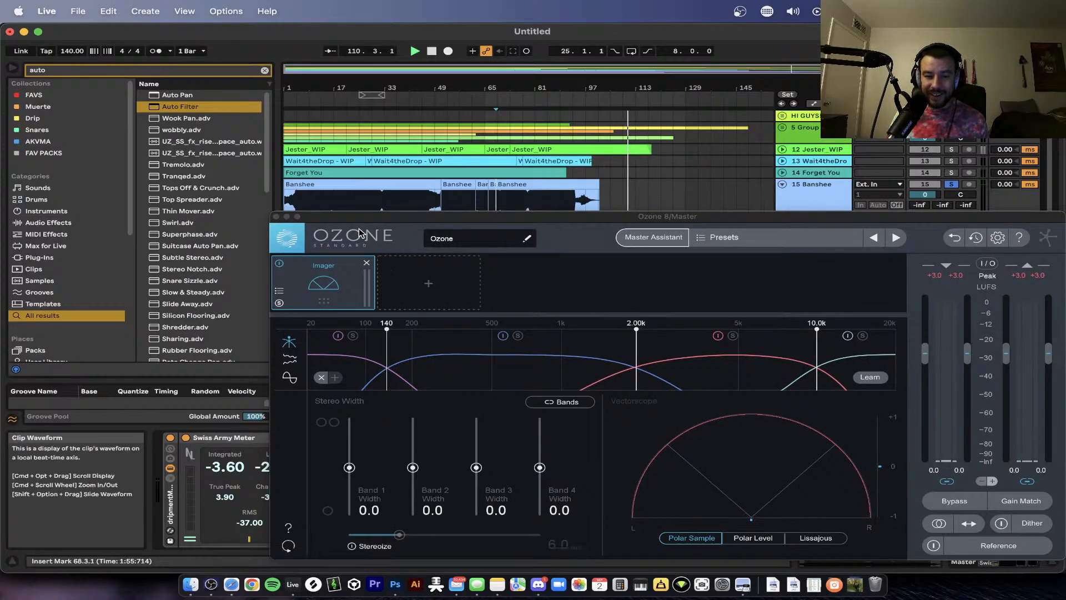
{"action": "left_click_drag", "start_coordinate": [350, 217], "coordinate": [378, 218]}
{"action": "left_click", "coordinate": [303, 221]}
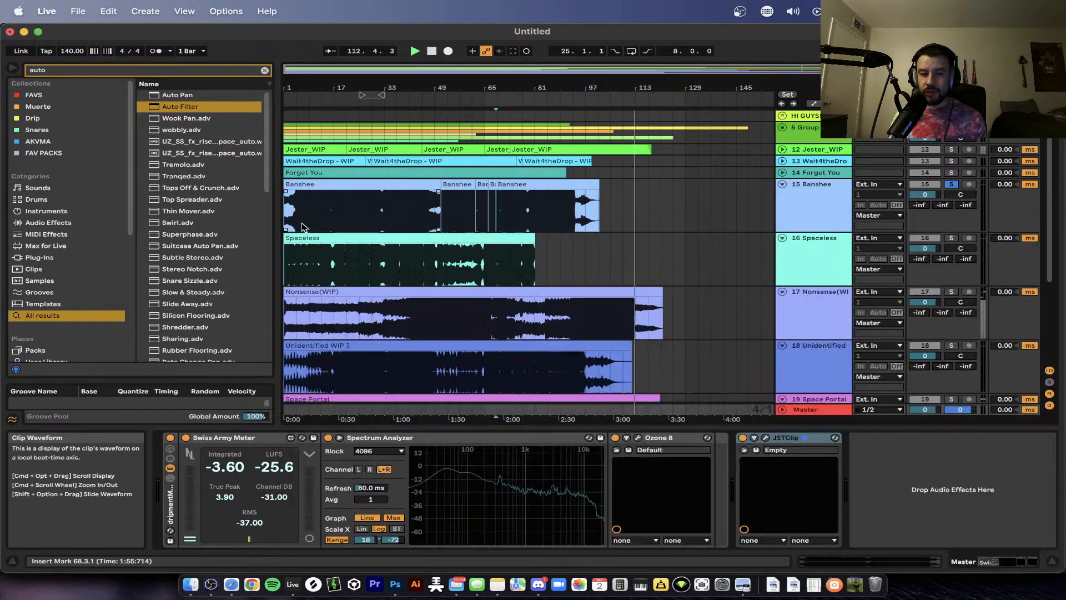
- Examine the first half of the Banshee track and play it from 19.1.1
{"action": "scroll", "coordinate": [303, 227], "scroll_direction": "up", "scroll_amount": 8}
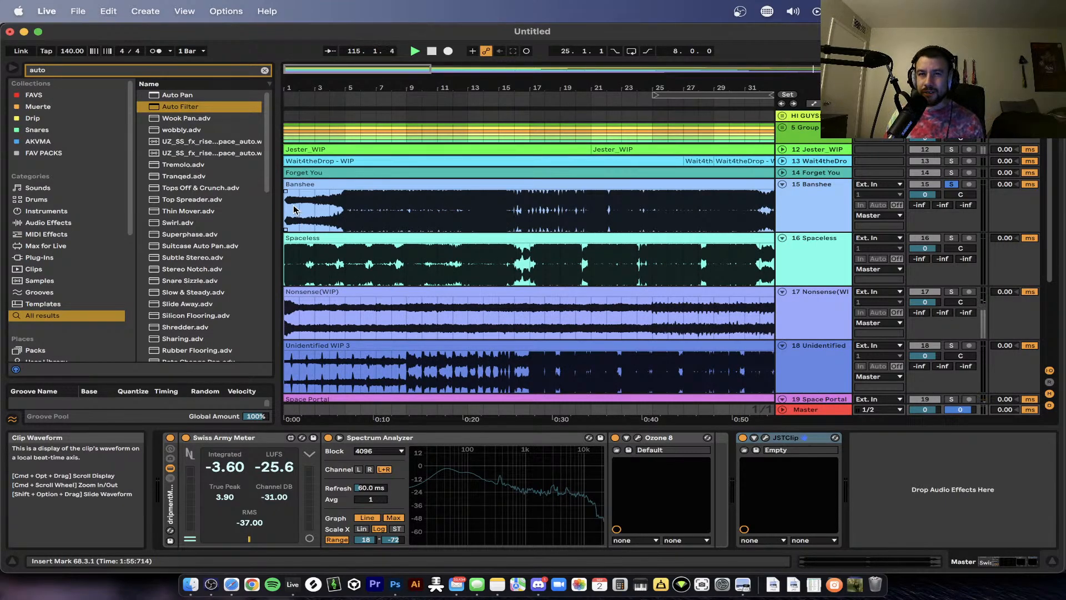
{"action": "scroll", "coordinate": [364, 228], "scroll_direction": "down", "scroll_amount": 3}
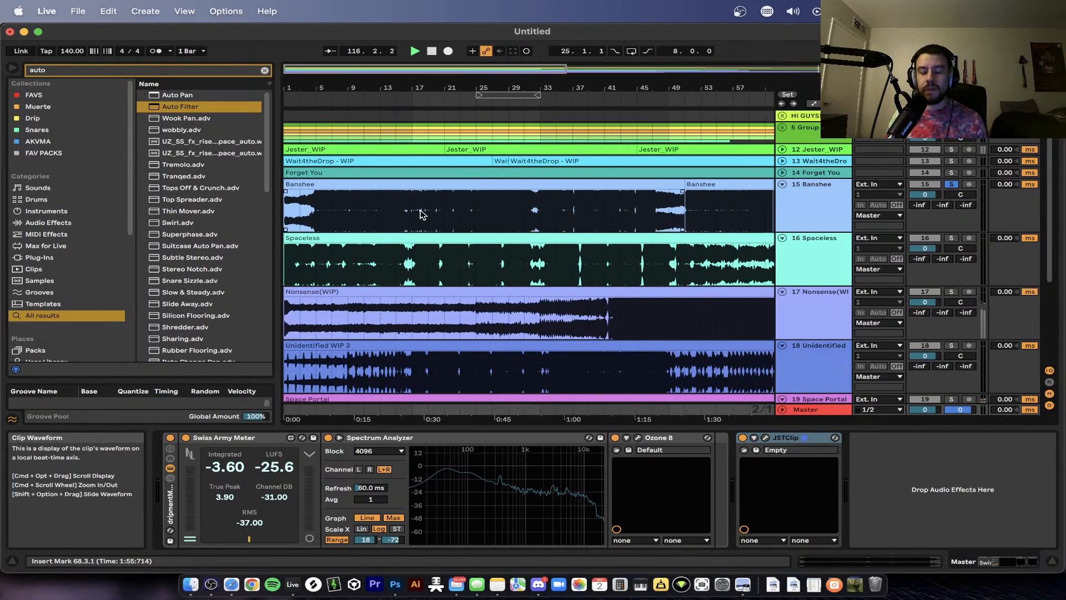
{"action": "scroll", "coordinate": [433, 214], "scroll_direction": "down", "scroll_amount": 2}
{"action": "scroll", "coordinate": [372, 220], "scroll_direction": "up", "scroll_amount": 5}
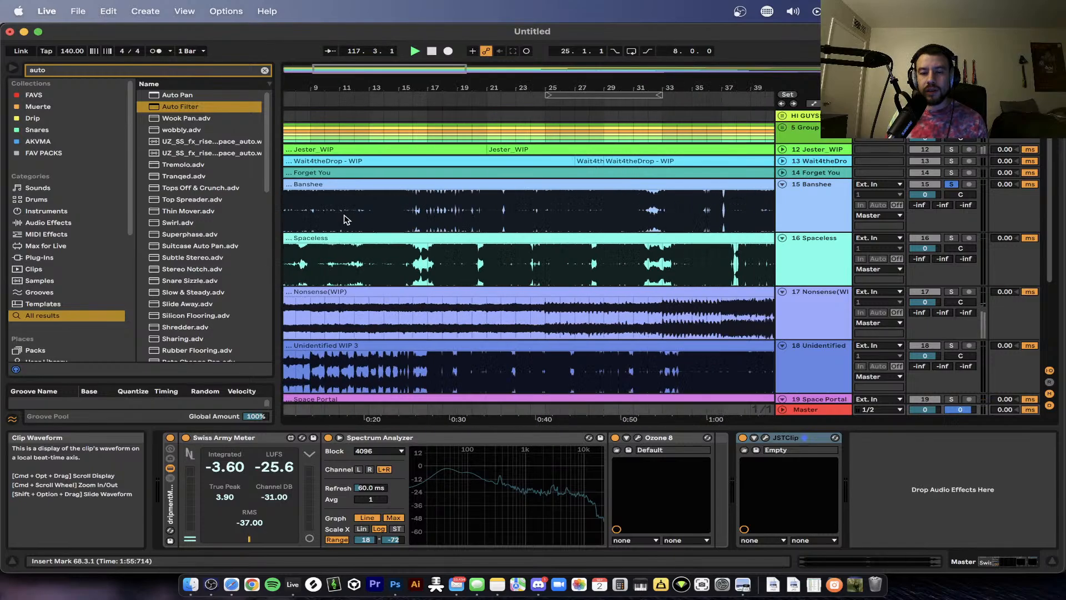
{"action": "scroll", "coordinate": [493, 218], "scroll_direction": "down", "scroll_amount": 1}
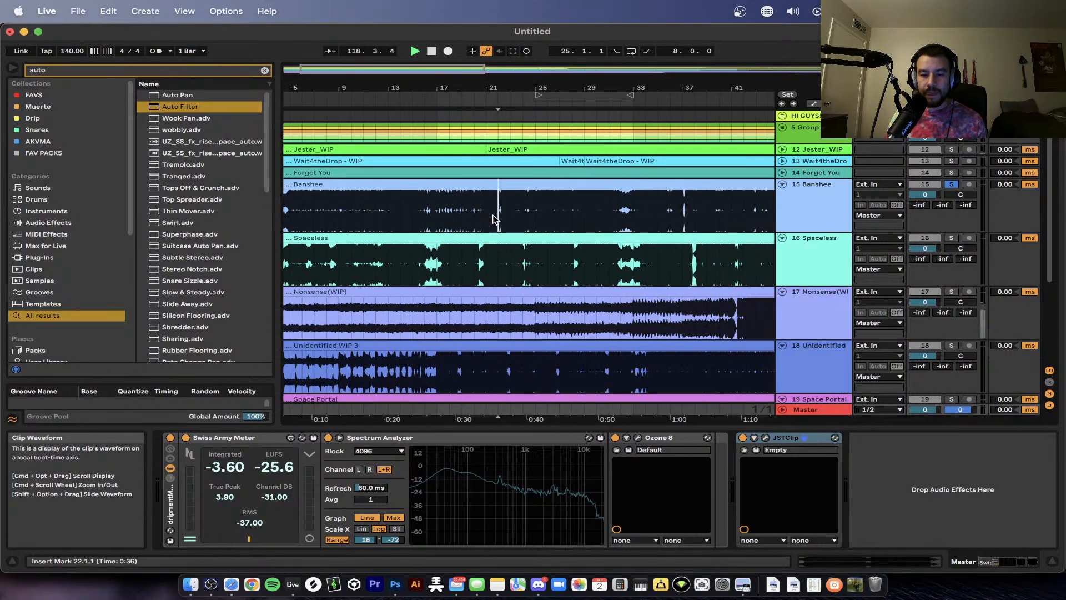
{"action": "left_click", "coordinate": [479, 219]}
{"action": "left_click", "coordinate": [461, 217]}
{"action": "key", "text": "space"}
{"action": "key", "text": "space"}
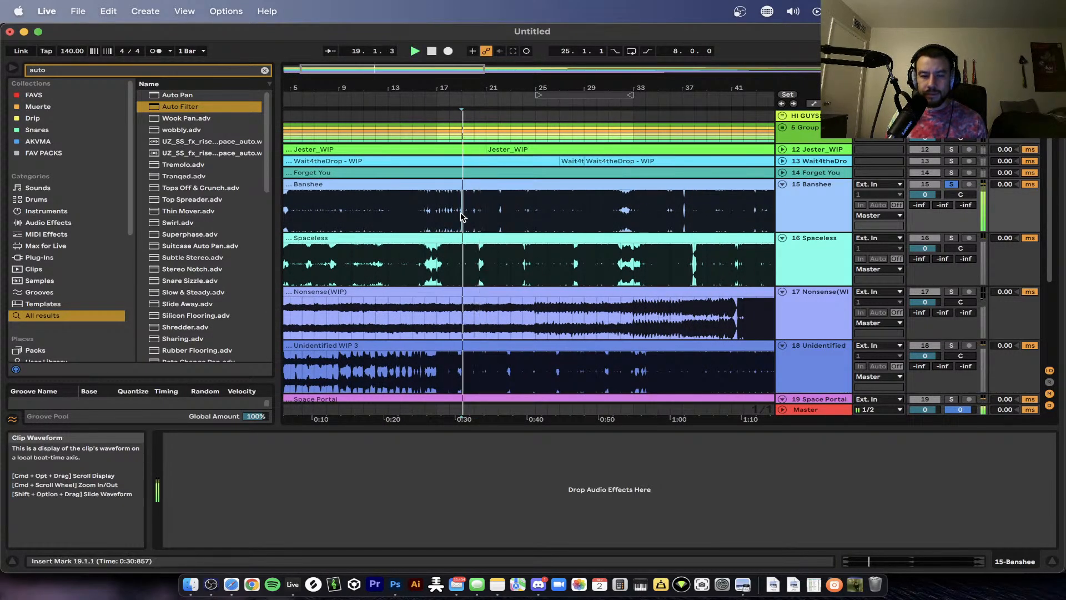
- Audition successively earlier points of the Banshee track, working back to 8.1.1
{"action": "left_click", "coordinate": [436, 214]}
{"action": "key", "text": "space"}
{"action": "key", "text": "space"}
{"action": "left_click", "coordinate": [400, 211]}
{"action": "key", "text": "space"}
{"action": "key", "text": "space"}
{"action": "scroll", "coordinate": [399, 212], "scroll_direction": "left", "scroll_amount": 2}
{"action": "left_click", "coordinate": [370, 218]}
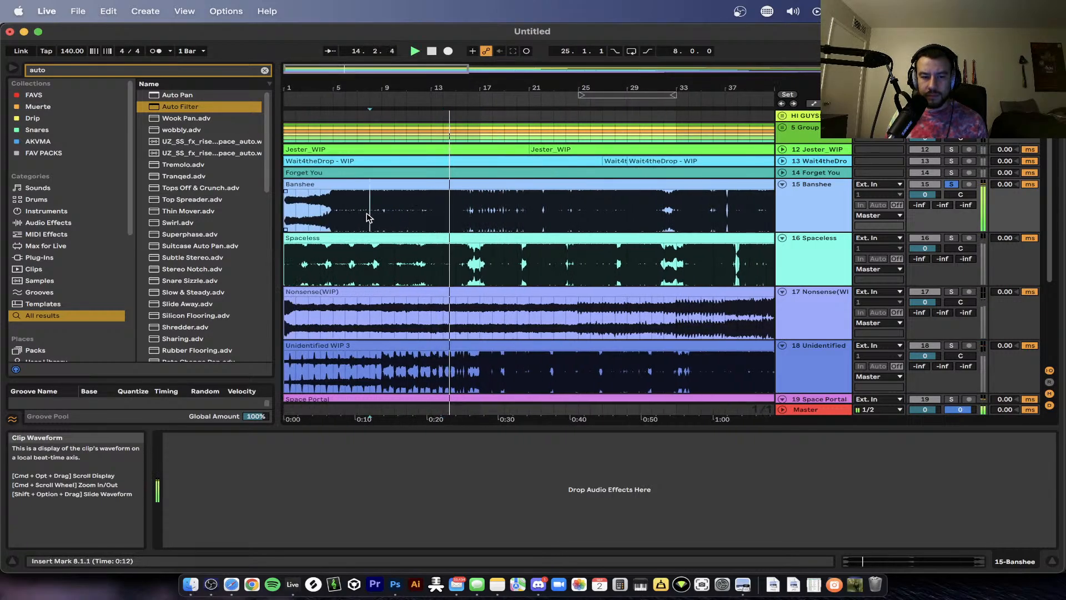
{"action": "key", "text": "space"}
{"action": "key", "text": "space"}
- Audition the Banshee build-up from bar 9 onward, restarting playback at 11.1.1 and at 15.1.1
{"action": "left_click", "coordinate": [385, 214]}
{"action": "key", "text": "space"}
{"action": "key", "text": "space"}
{"action": "left_click", "coordinate": [410, 214]}
{"action": "key", "text": "space"}
{"action": "key", "text": "space"}
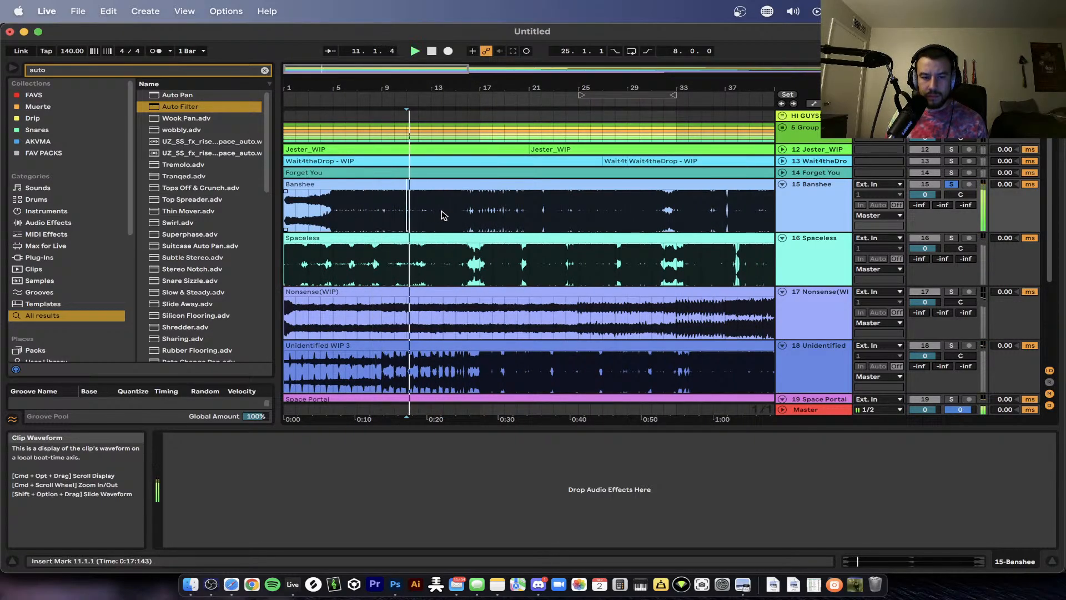
{"action": "left_click", "coordinate": [456, 215]}
{"action": "key", "text": "space"}
{"action": "key", "text": "space"}
- Select the time range from 16.3.1 to 19.4.1 on the Banshee track
{"action": "scroll", "coordinate": [472, 221], "scroll_direction": "up", "scroll_amount": 5}
{"action": "scroll", "coordinate": [475, 221], "scroll_direction": "down", "scroll_amount": 1}
{"action": "scroll", "coordinate": [474, 221], "scroll_direction": "up", "scroll_amount": 1}
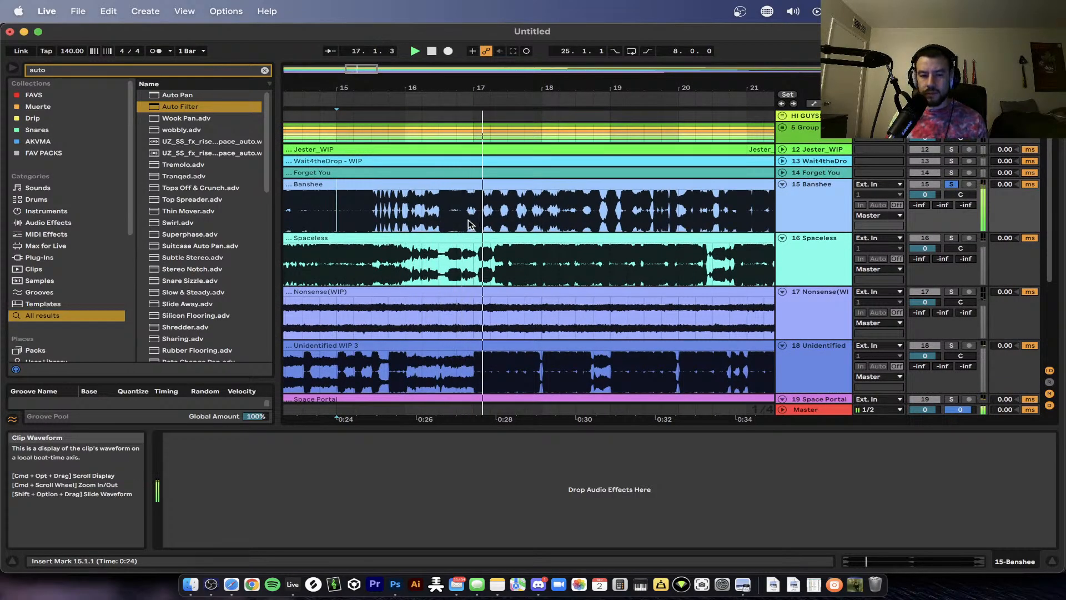
{"action": "scroll", "coordinate": [471, 221], "scroll_direction": "down", "scroll_amount": 3}
{"action": "left_click_drag", "start_coordinate": [448, 221], "coordinate": [585, 219]}
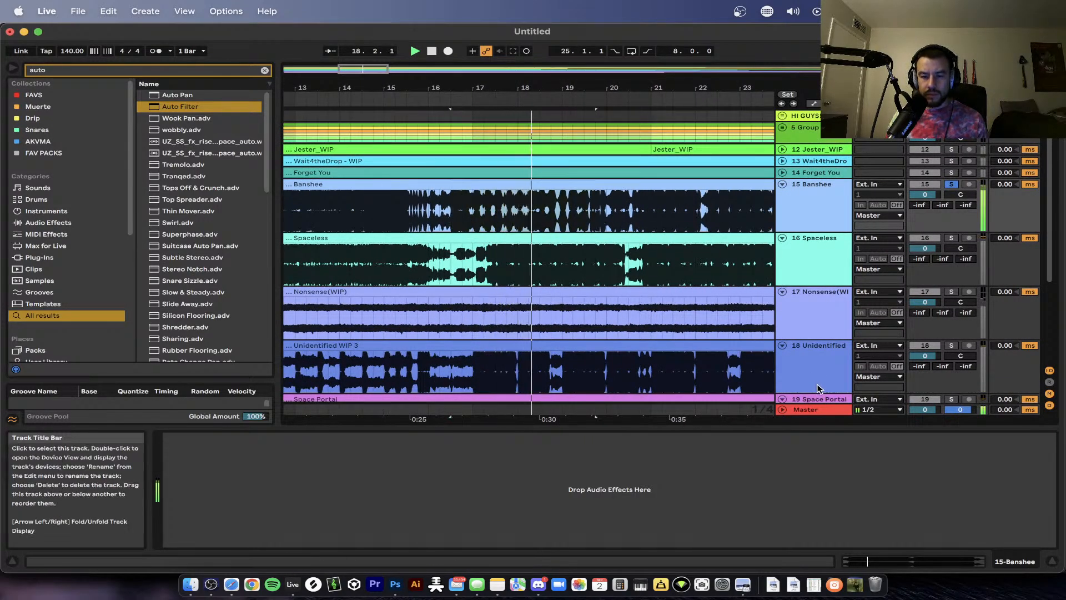
- Open the master channel's Ozone 8 below the Banshee waveform and play the selected passage to check its stereo image
{"action": "left_click", "coordinate": [805, 409]}
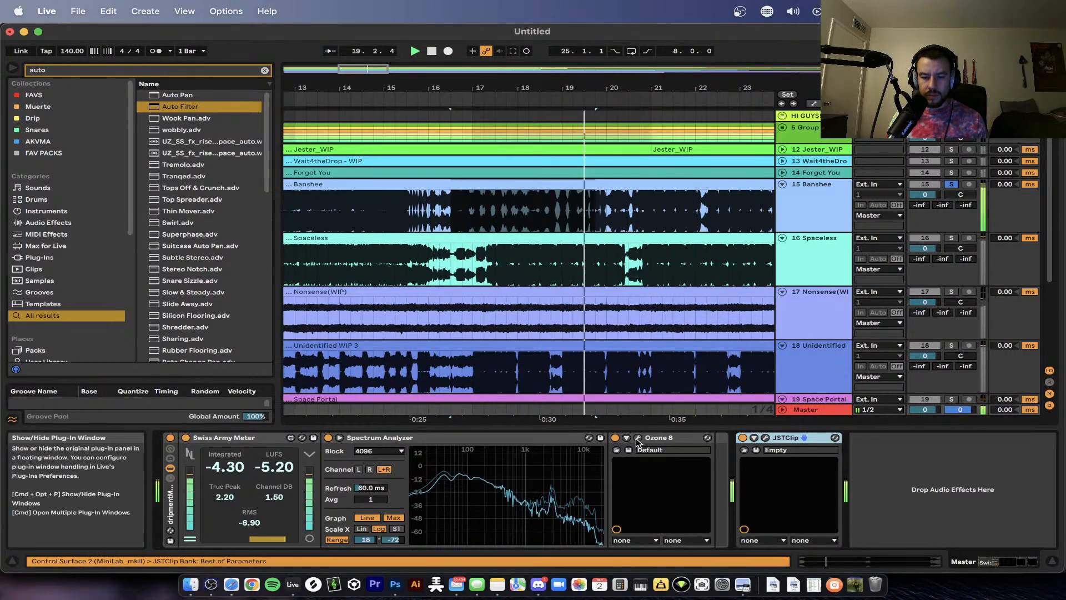
{"action": "key", "text": "super+alt+p"}
{"action": "left_click_drag", "start_coordinate": [491, 219], "coordinate": [484, 251]}
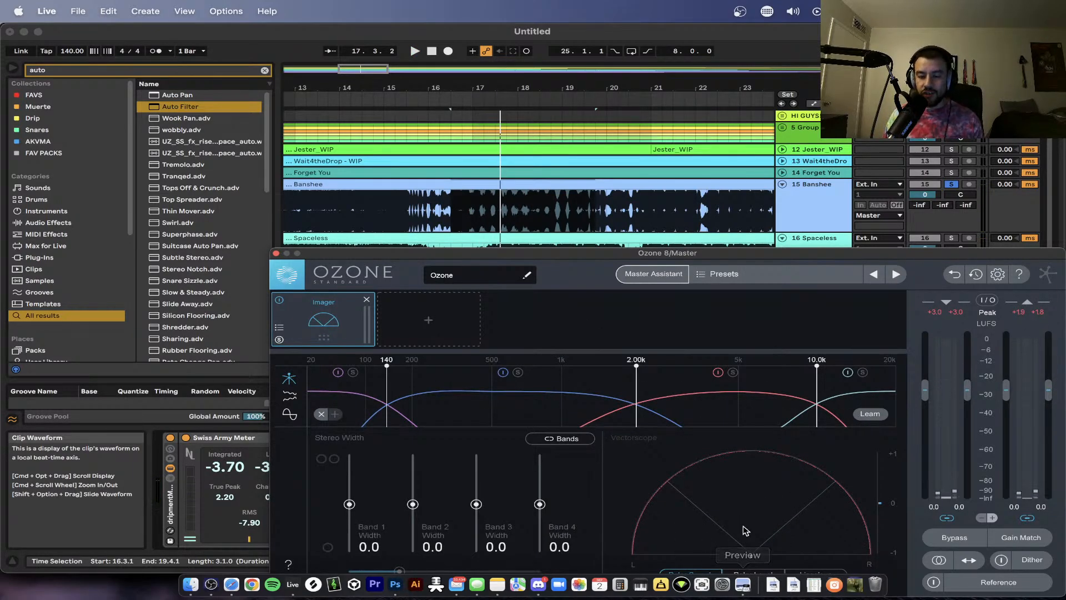
{"action": "key", "text": "space"}
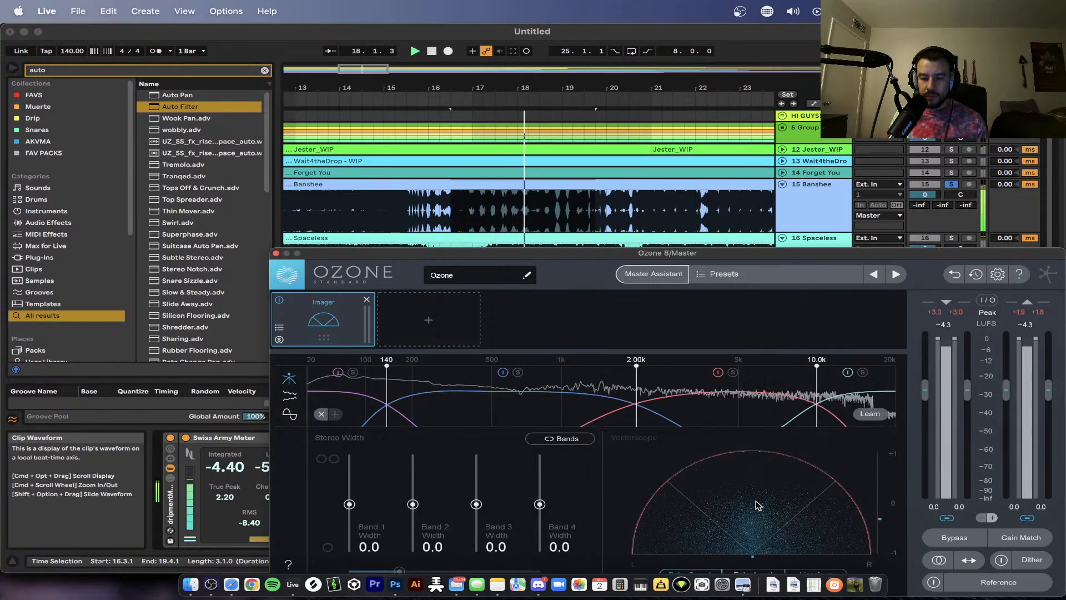
{"action": "key", "text": "space"}
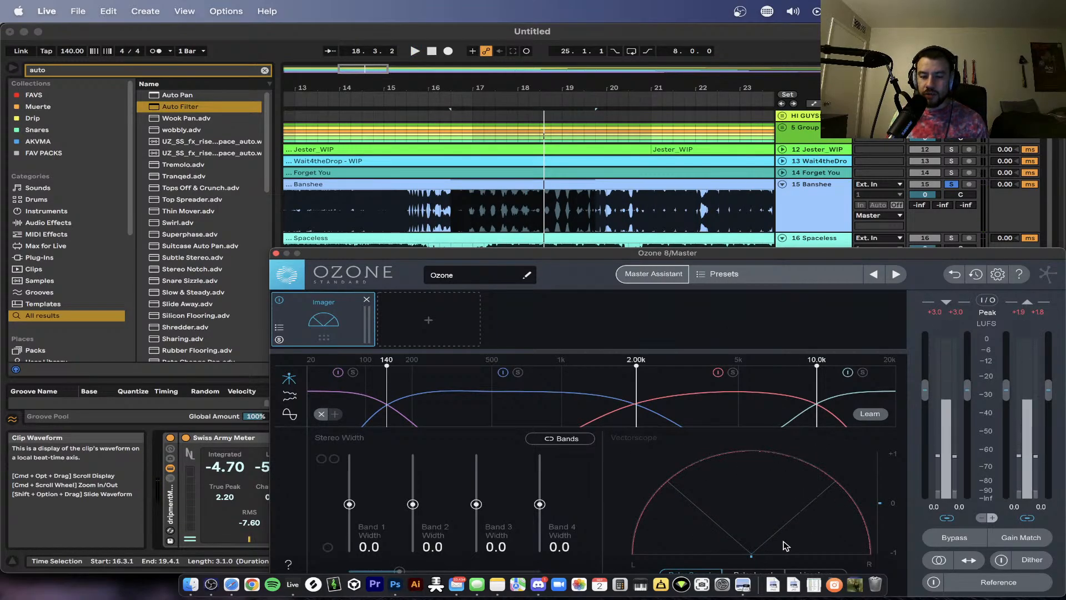
- Mark the Banshee passage from 17.1.1 to 20.1.1, followed by the one from 18.3.1 to 22.3.1
{"action": "scroll", "coordinate": [488, 177], "scroll_direction": "down", "scroll_amount": 5}
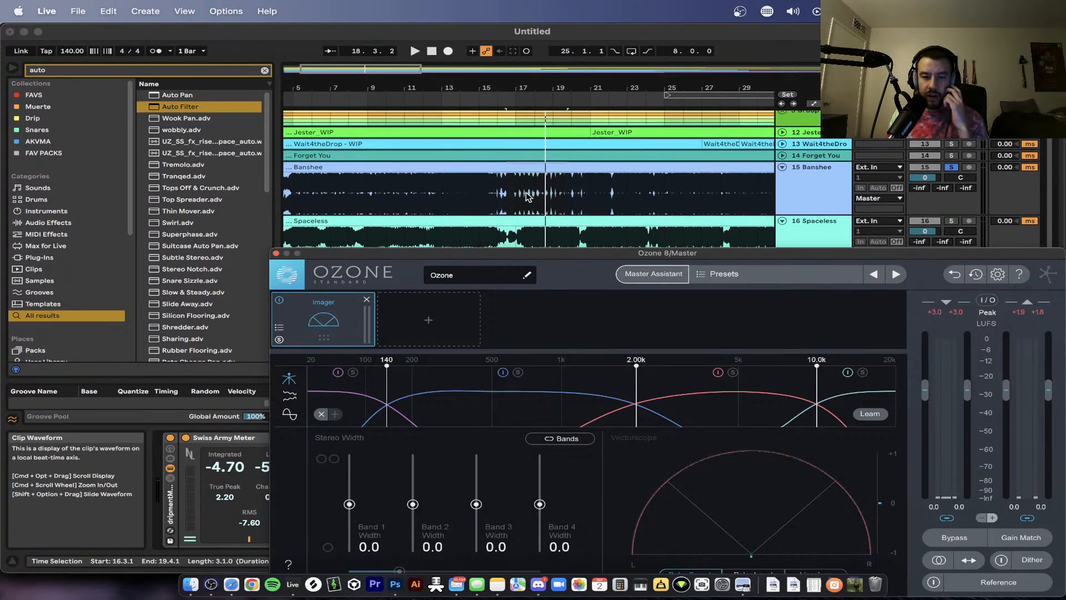
{"action": "left_click_drag", "start_coordinate": [515, 190], "coordinate": [580, 191]}
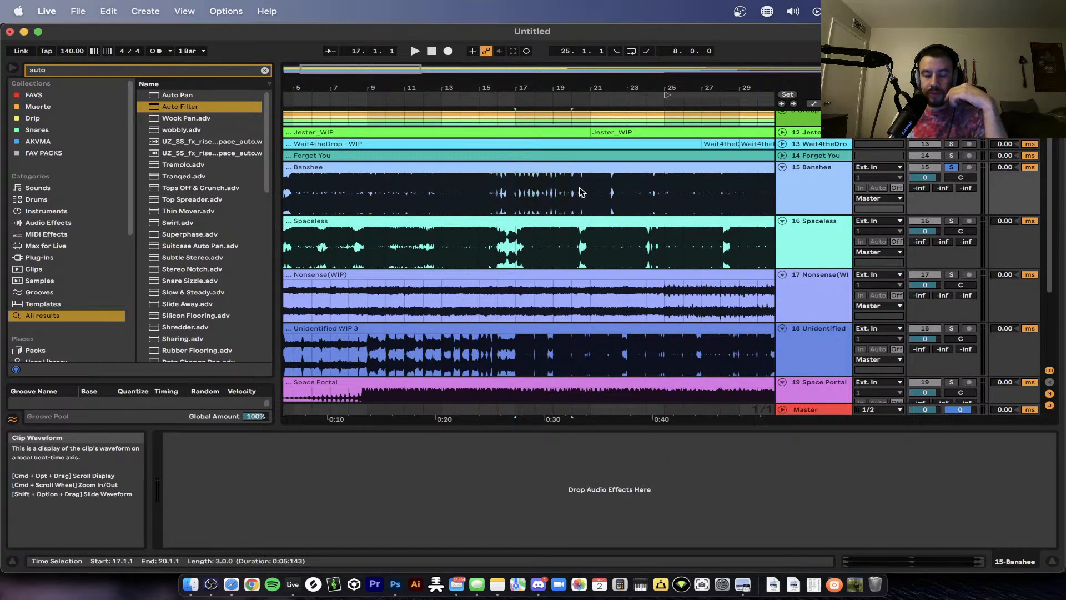
{"action": "scroll", "coordinate": [557, 193], "scroll_direction": "up", "scroll_amount": 3}
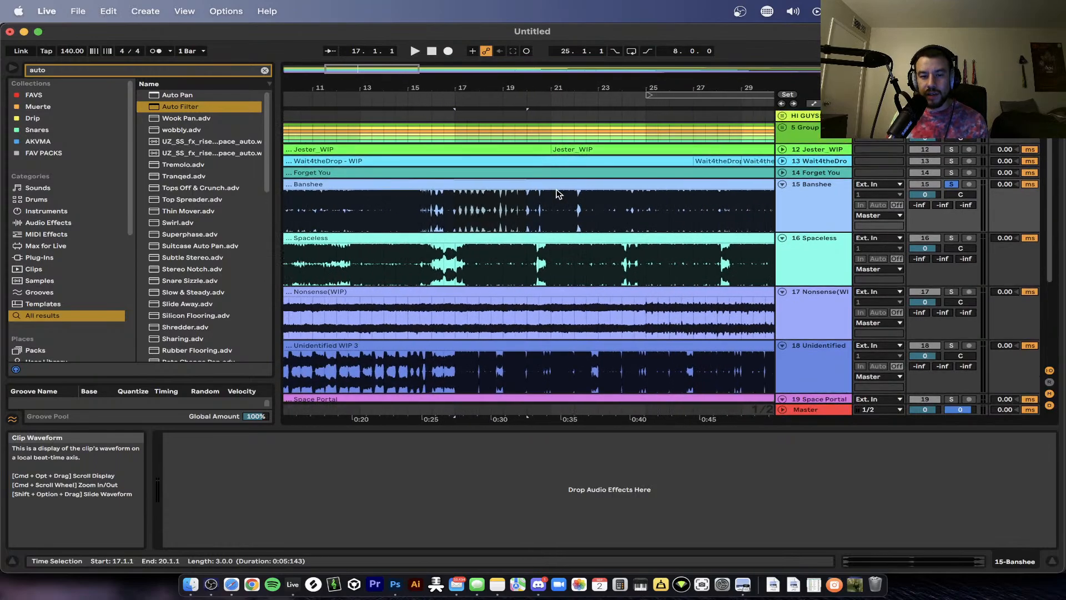
{"action": "left_click_drag", "start_coordinate": [492, 210], "coordinate": [585, 207]}
{"action": "scroll", "coordinate": [511, 209], "scroll_direction": "right", "scroll_amount": 3}
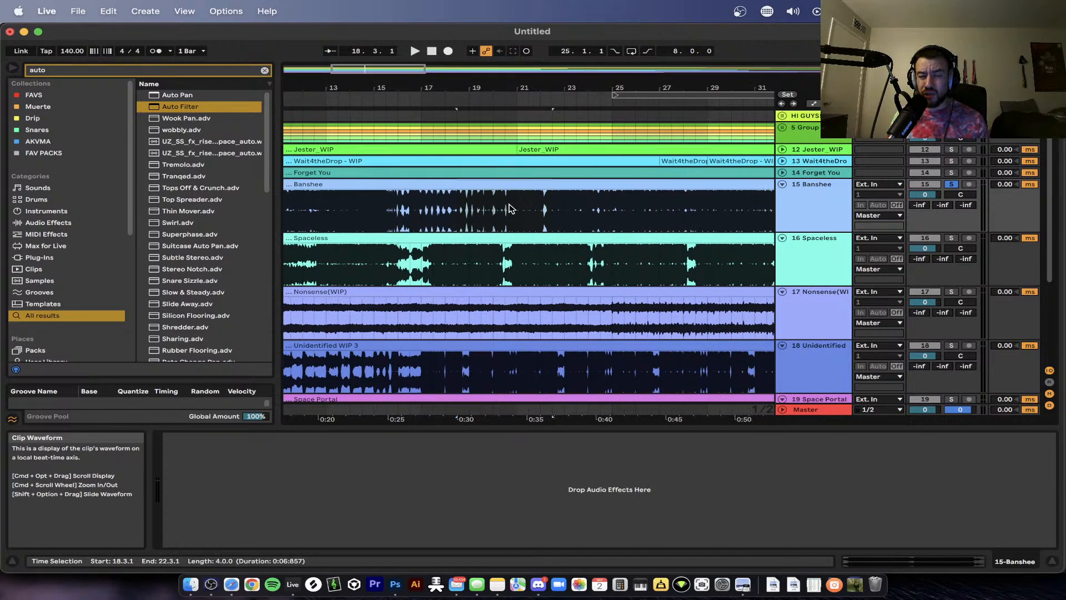
- Play the Banshee track from 19.3.1 and examine its waveform around the drop
{"action": "left_click", "coordinate": [472, 210]}
{"action": "key", "text": "space"}
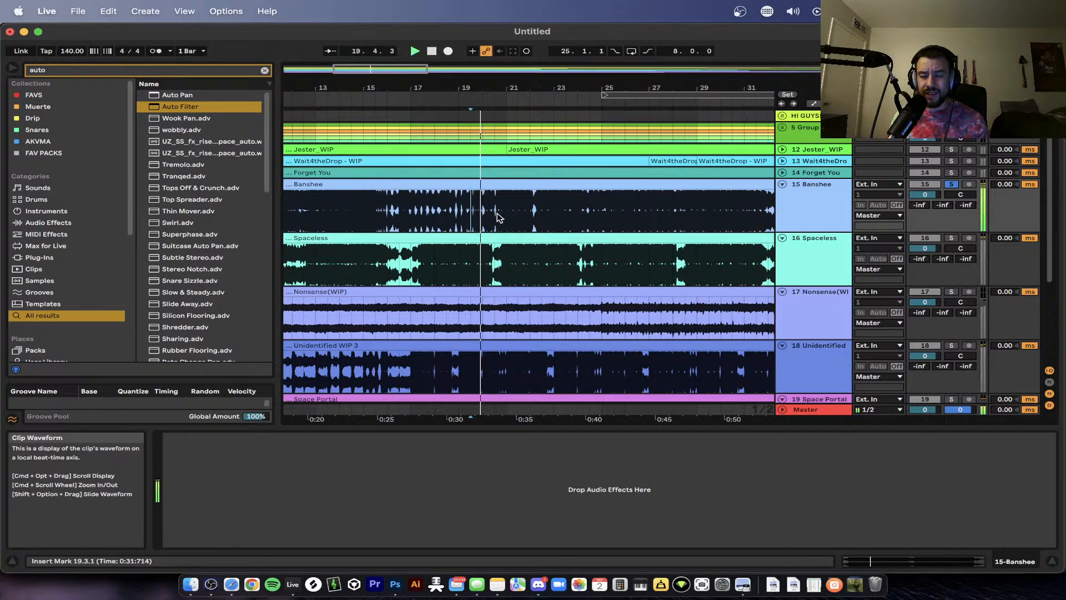
{"action": "scroll", "coordinate": [497, 213], "scroll_direction": "up", "scroll_amount": 4}
{"action": "scroll", "coordinate": [556, 213], "scroll_direction": "down", "scroll_amount": 3}
{"action": "scroll", "coordinate": [558, 216], "scroll_direction": "down", "scroll_amount": 2}
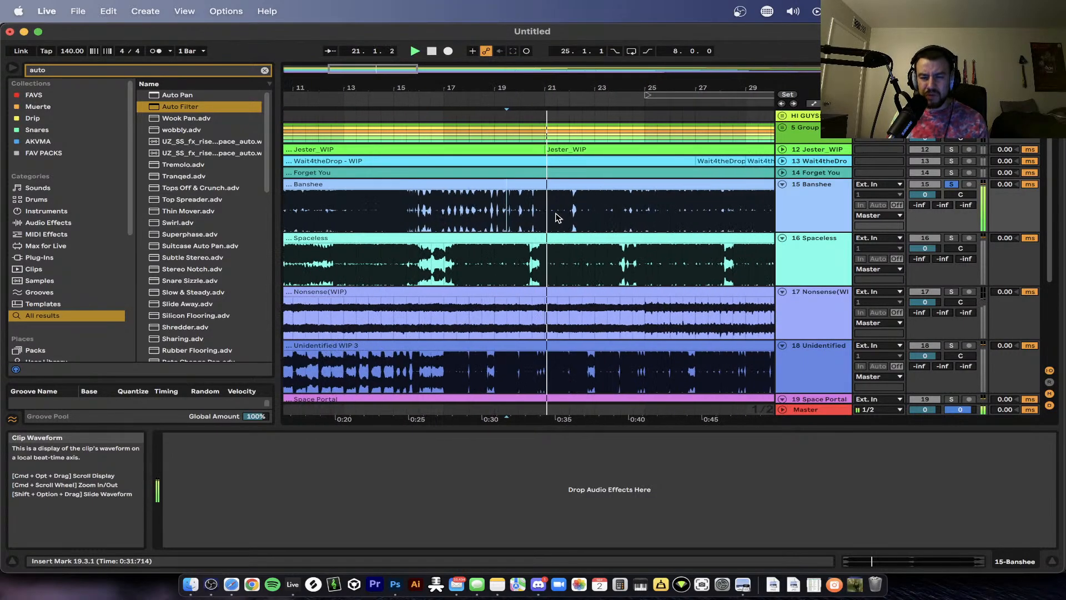
- Mark Banshee passages from 19.3.1 to 23.1.1 and 19.2.1 to 21.4.1, ending with 19.1.1 to 19.3.1 selected
{"action": "left_click", "coordinate": [589, 207], "text": "shift"}
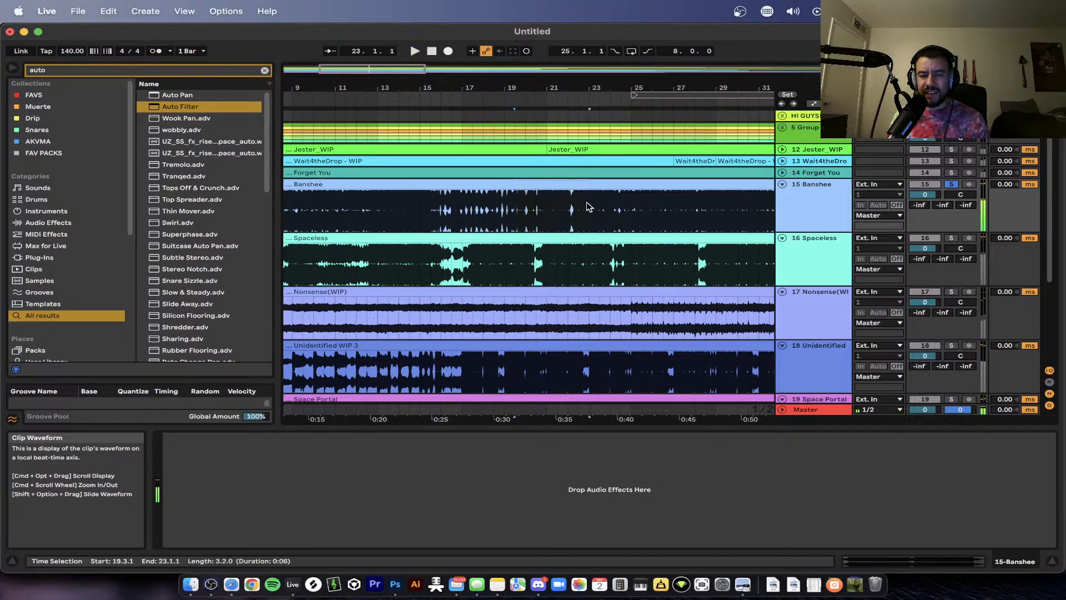
{"action": "scroll", "coordinate": [534, 210], "scroll_direction": "up", "scroll_amount": 3}
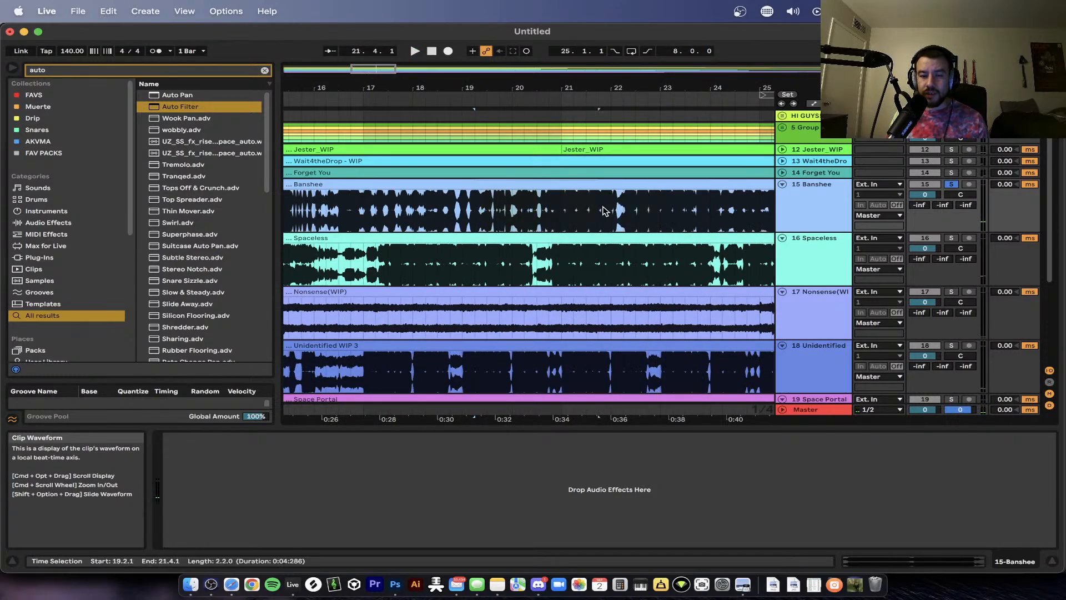
{"action": "scroll", "coordinate": [605, 211], "scroll_direction": "down", "scroll_amount": 2}
{"action": "left_click", "coordinate": [569, 207], "text": "shift"}
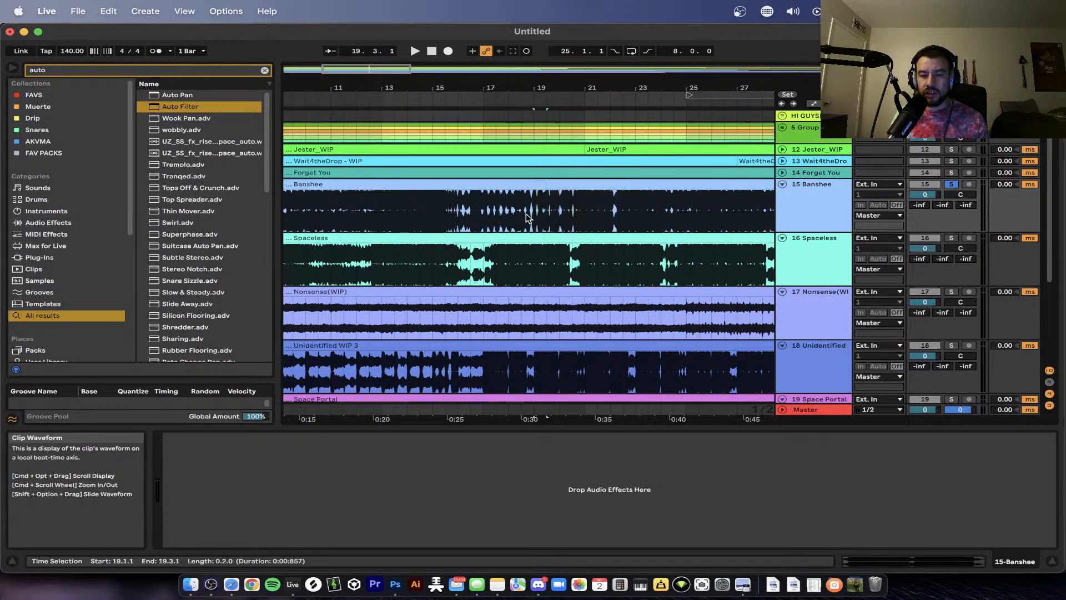
- Mark the Banshee passage from 16.3.1 to 19.3.1, followed by the one from 11.1.1 to 19.1.1
{"action": "left_click_drag", "start_coordinate": [526, 213], "coordinate": [463, 215]}
{"action": "scroll", "coordinate": [463, 215], "scroll_direction": "down", "scroll_amount": 3}
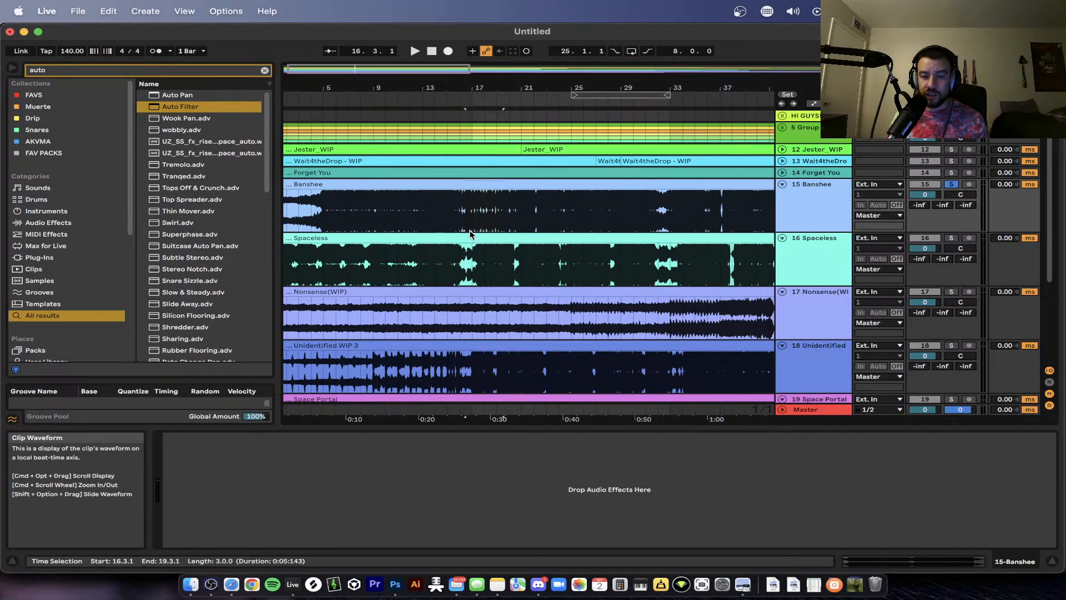
{"action": "scroll", "coordinate": [443, 227], "scroll_direction": "down", "scroll_amount": 2}
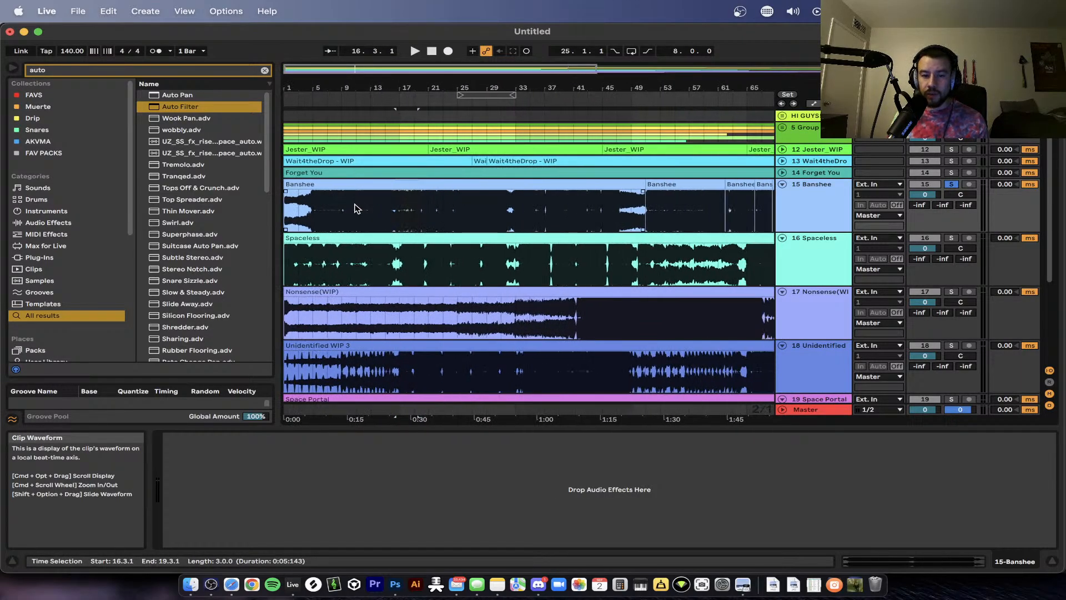
{"action": "left_click_drag", "start_coordinate": [358, 209], "coordinate": [418, 209]}
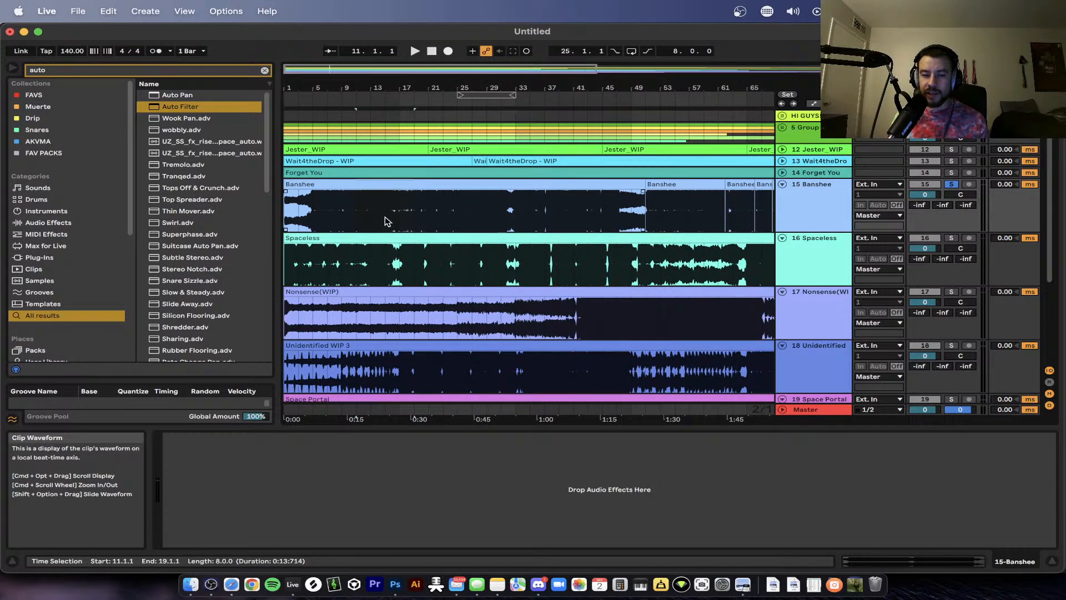
- Examine the Banshee waveform around bars 21 to 23 and play a short section from 21.4.3
{"action": "scroll", "coordinate": [387, 221], "scroll_direction": "right", "scroll_amount": 2}
{"action": "scroll", "coordinate": [387, 221], "scroll_direction": "up", "scroll_amount": 4}
{"action": "scroll", "coordinate": [402, 219], "scroll_direction": "left", "scroll_amount": 3}
{"action": "scroll", "coordinate": [597, 214], "scroll_direction": "right", "scroll_amount": 3}
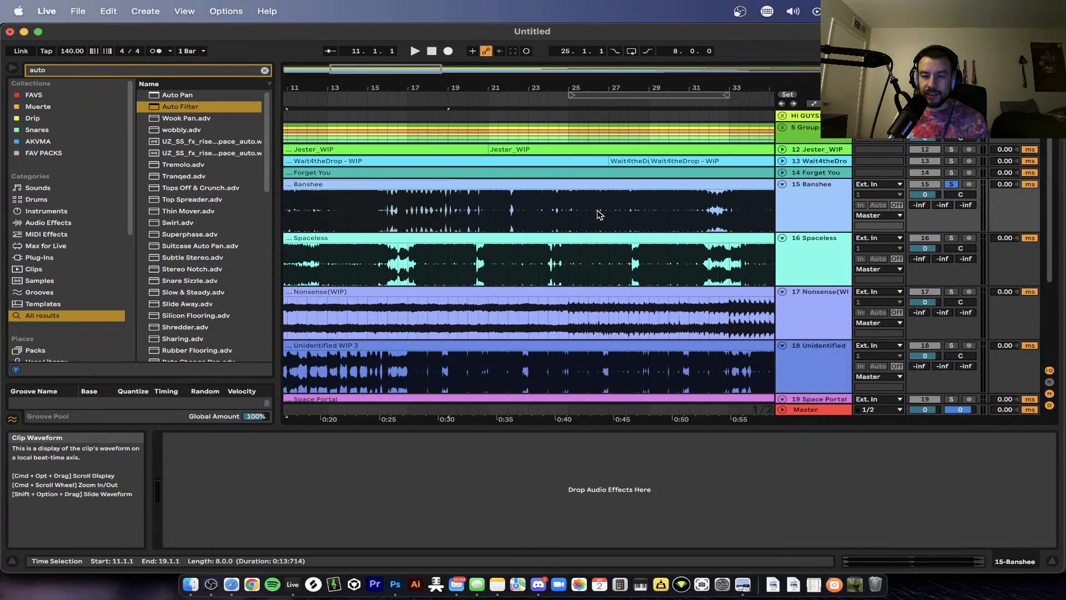
{"action": "scroll", "coordinate": [572, 214], "scroll_direction": "up", "scroll_amount": 3}
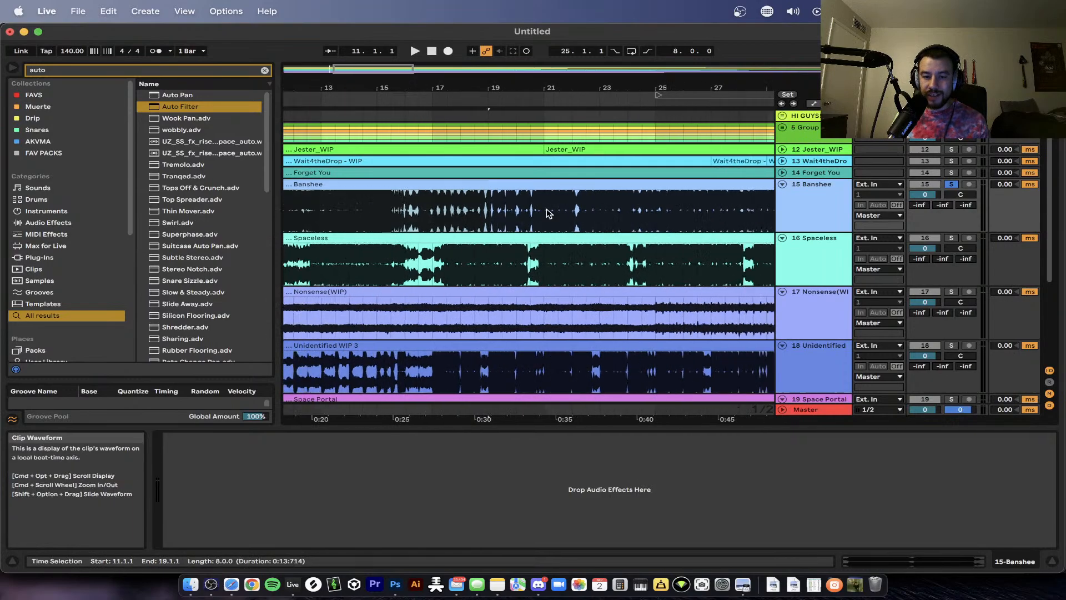
{"action": "scroll", "coordinate": [548, 213], "scroll_direction": "up", "scroll_amount": 5}
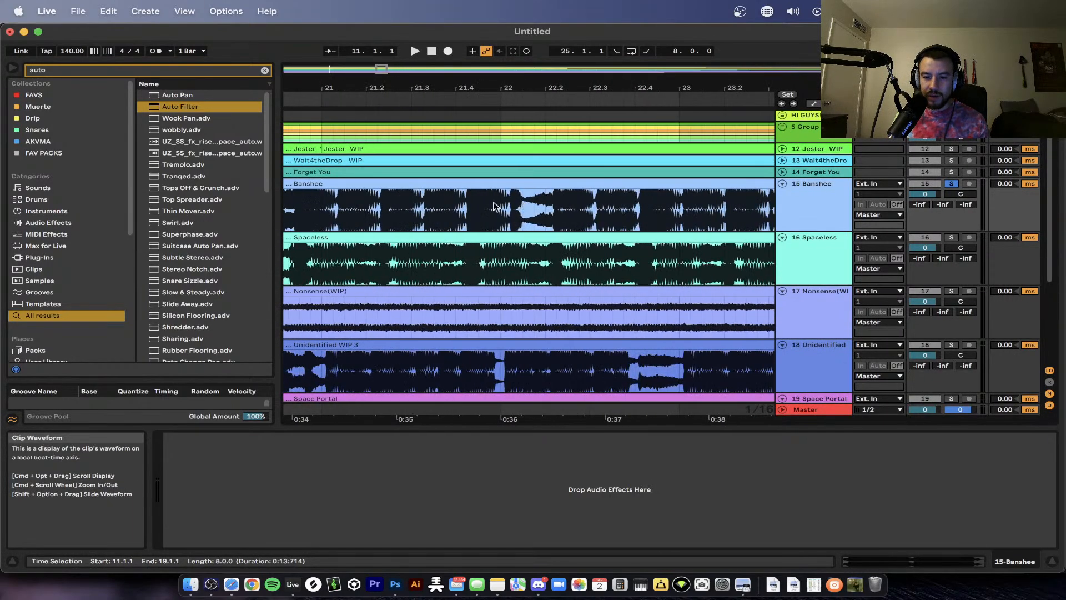
{"action": "scroll", "coordinate": [491, 208], "scroll_direction": "down", "scroll_amount": 3}
{"action": "left_click", "coordinate": [487, 211]}
{"action": "key", "text": "space"}
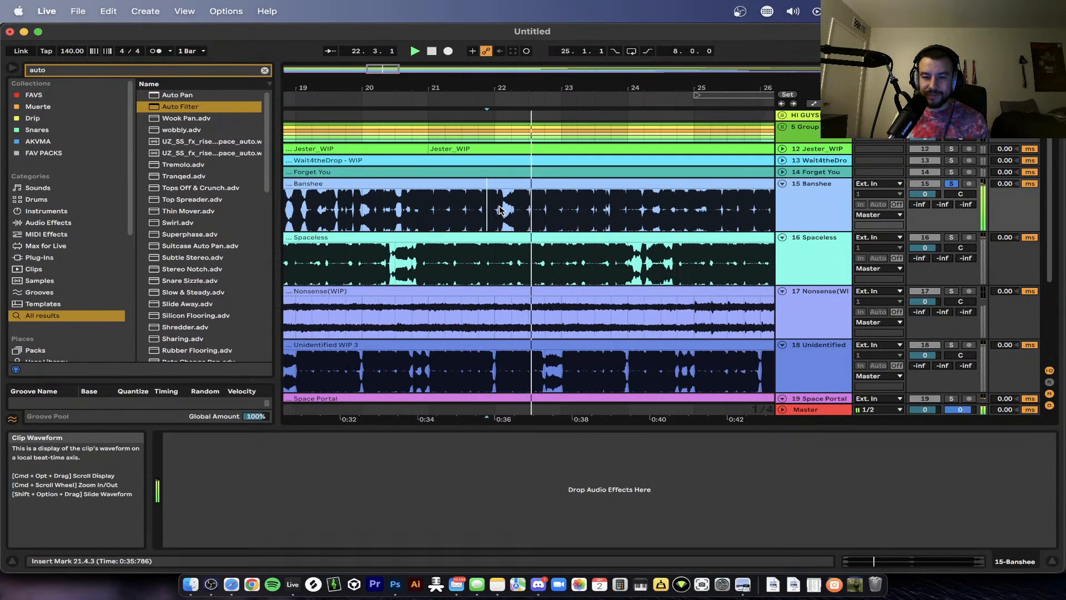
{"action": "scroll", "coordinate": [500, 209], "scroll_direction": "right", "scroll_amount": 3}
{"action": "key", "text": "space"}
{"action": "scroll", "coordinate": [553, 217], "scroll_direction": "right", "scroll_amount": 1}
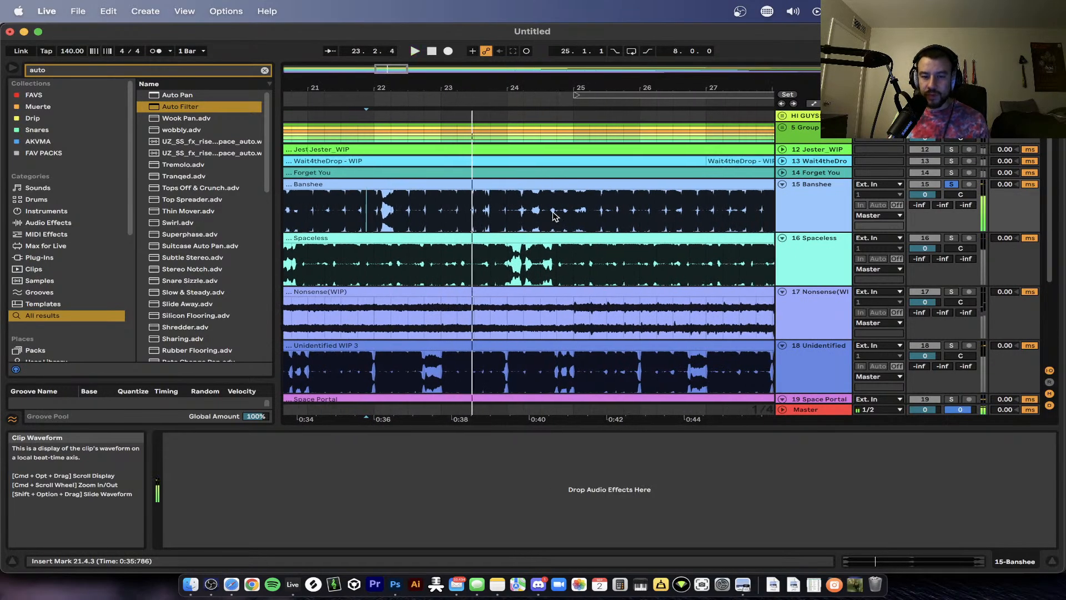
- Play a short section of the Banshee track from 27.4.1
{"action": "scroll", "coordinate": [541, 215], "scroll_direction": "right", "scroll_amount": 1}
{"action": "scroll", "coordinate": [522, 213], "scroll_direction": "down", "scroll_amount": 3}
{"action": "left_click", "coordinate": [568, 203]}
{"action": "key", "text": "space"}
{"action": "scroll", "coordinate": [569, 200], "scroll_direction": "right", "scroll_amount": 1}
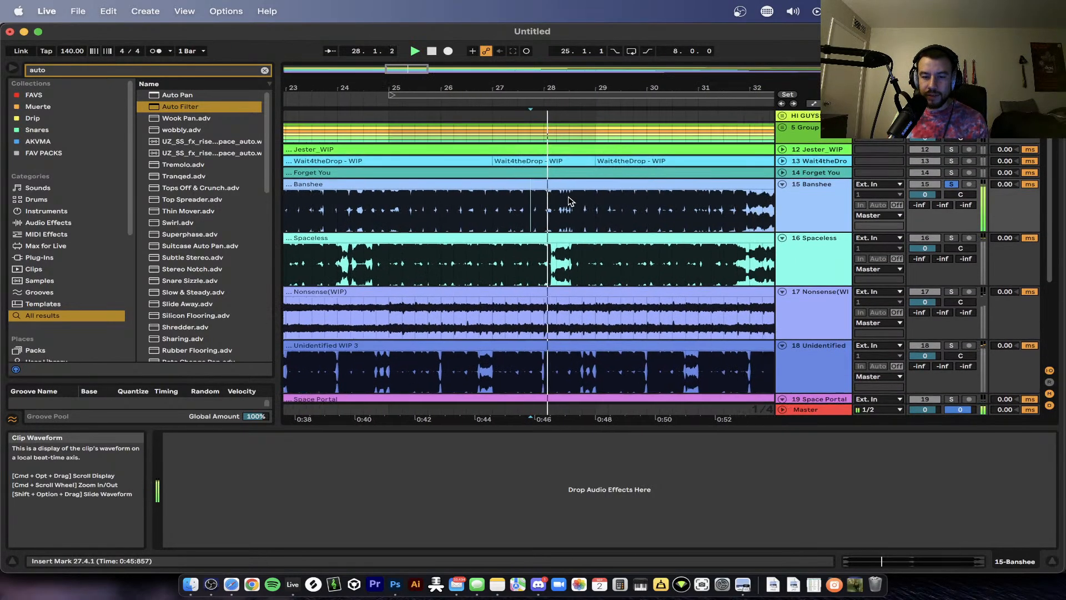
{"action": "scroll", "coordinate": [564, 203], "scroll_direction": "right", "scroll_amount": 3}
{"action": "scroll", "coordinate": [555, 209], "scroll_direction": "down", "scroll_amount": 1}
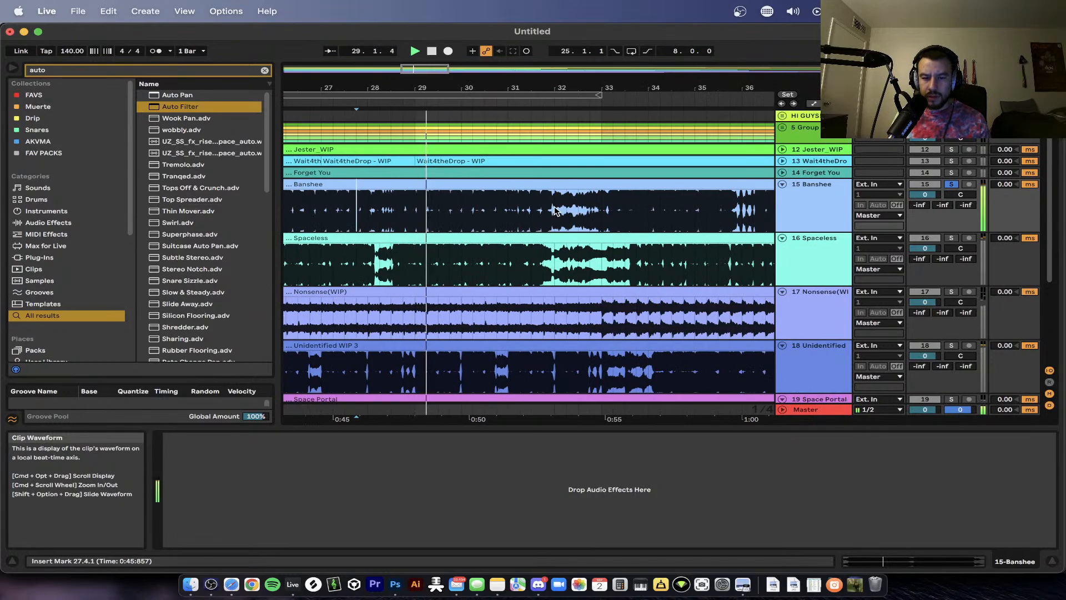
{"action": "key", "text": "space"}
- Solo the Spaceless track instead of Banshee and select the whole Spaceless clip from 1.1.1
{"action": "scroll", "coordinate": [555, 210], "scroll_direction": "down", "scroll_amount": 5}
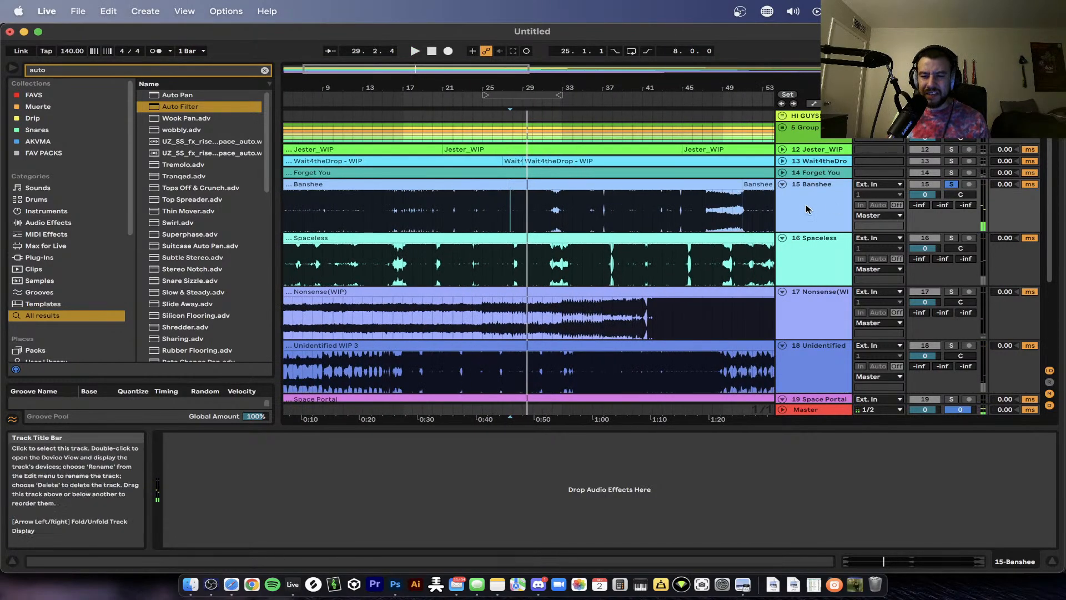
{"action": "scroll", "coordinate": [659, 209], "scroll_direction": "down", "scroll_amount": 2}
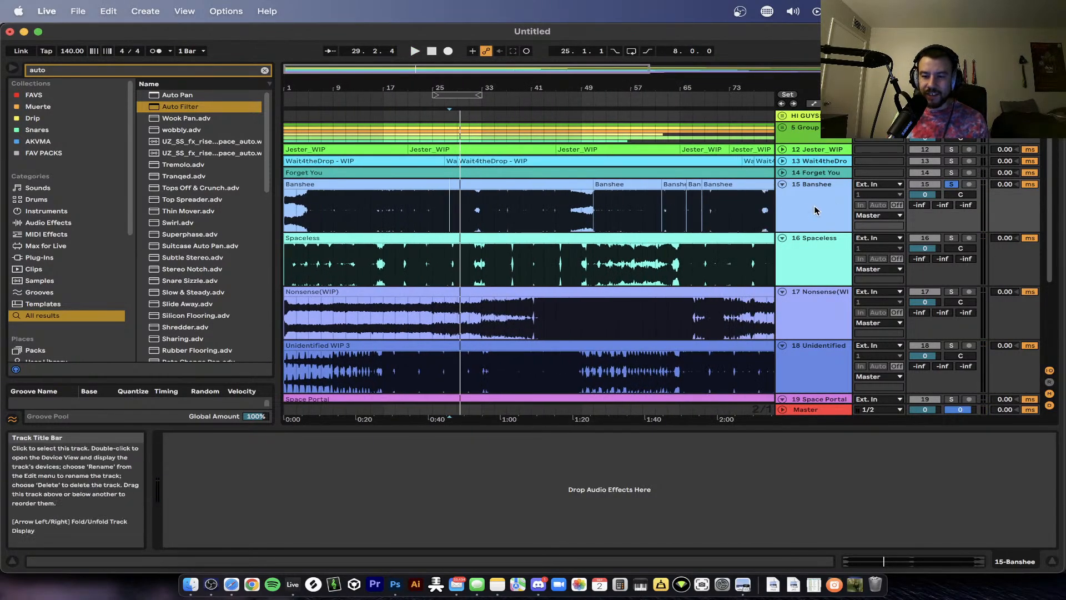
{"action": "scroll", "coordinate": [694, 211], "scroll_direction": "down", "scroll_amount": 3}
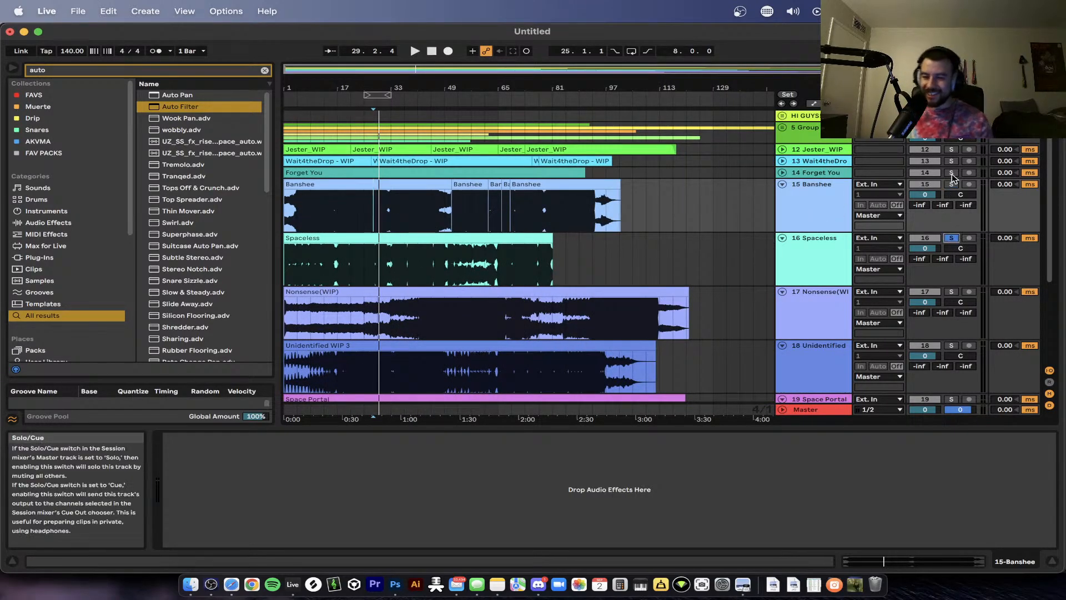
{"action": "left_click", "coordinate": [349, 239]}
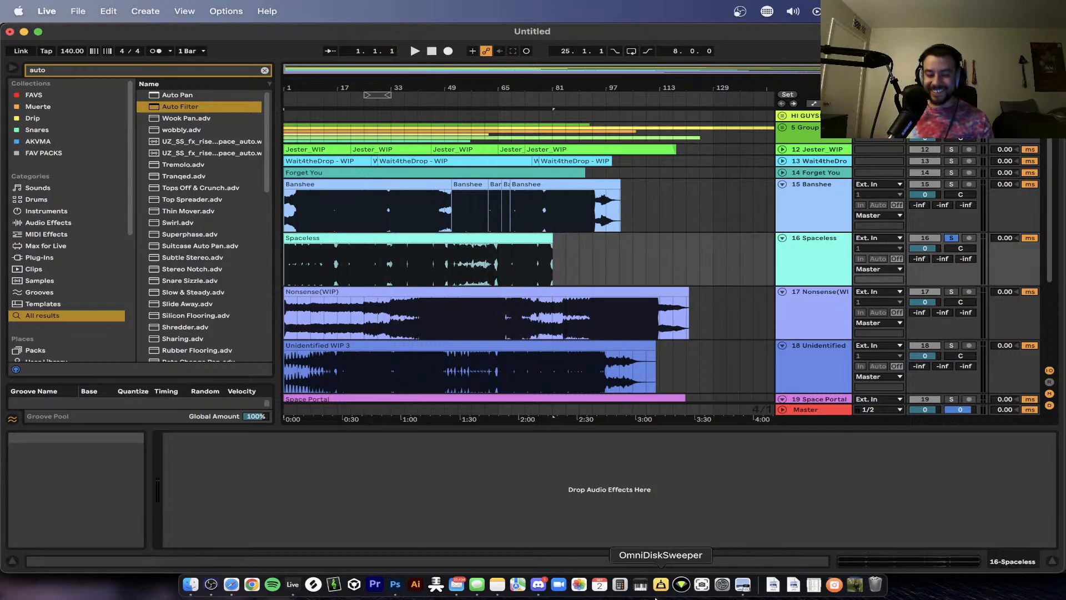
- Switch to Discord to read the Spaceless submission in the live-wip-feedback channel, then return to Ableton Live
{"action": "left_click", "coordinate": [538, 584]}
{"action": "scroll", "coordinate": [536, 396], "scroll_direction": "down", "scroll_amount": 5}
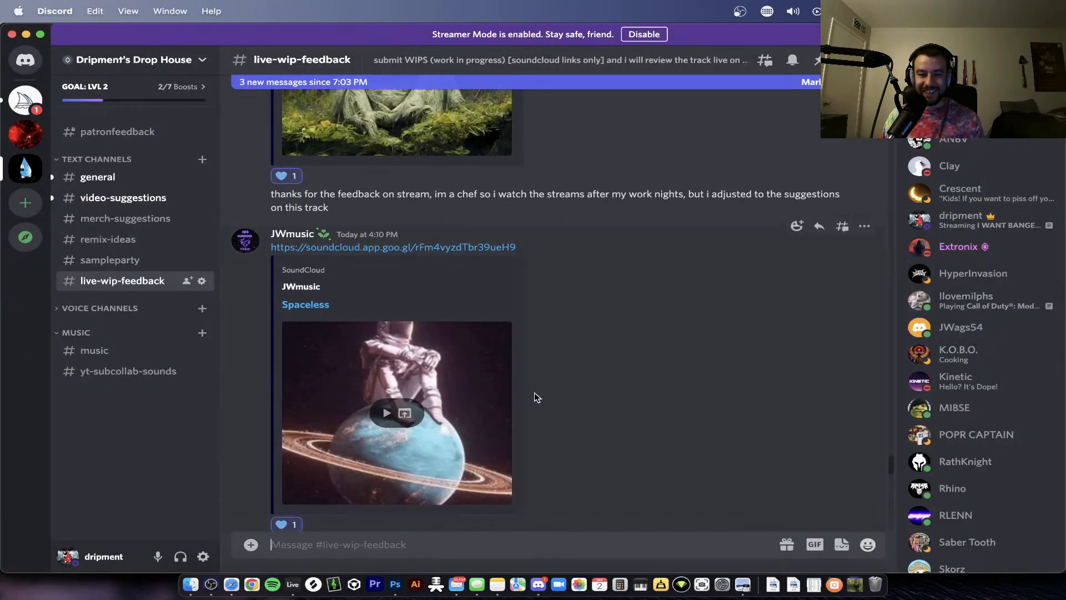
{"action": "scroll", "coordinate": [618, 398], "scroll_direction": "down", "scroll_amount": 3}
{"action": "key", "text": "super+Tab"}
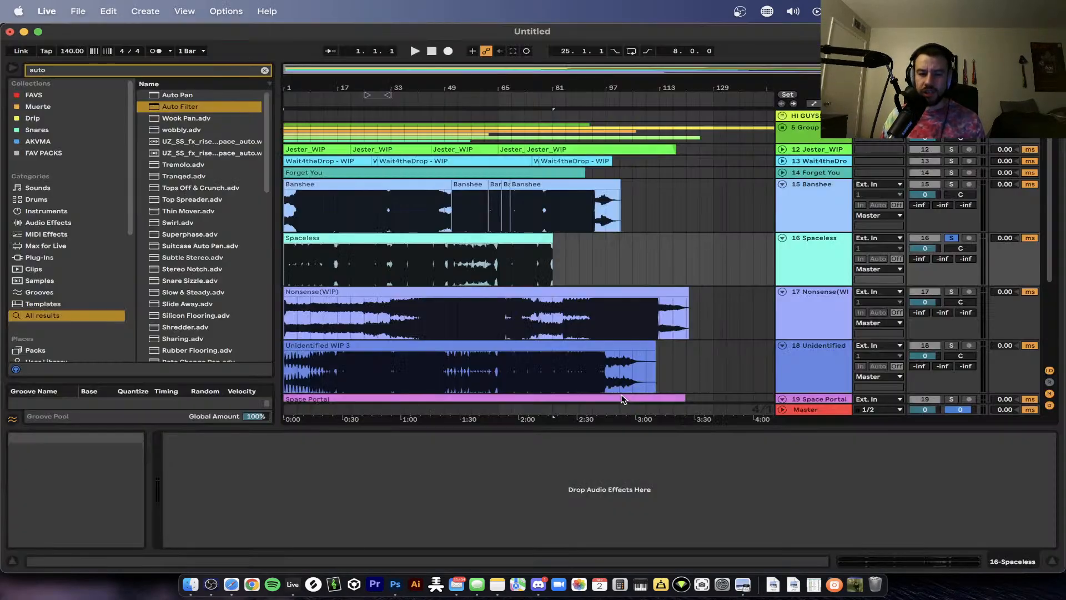
- Play Spaceless from the start, check its stereo image in the master channel's Ozone 8, and close the plug-in window
{"action": "key", "text": "space"}
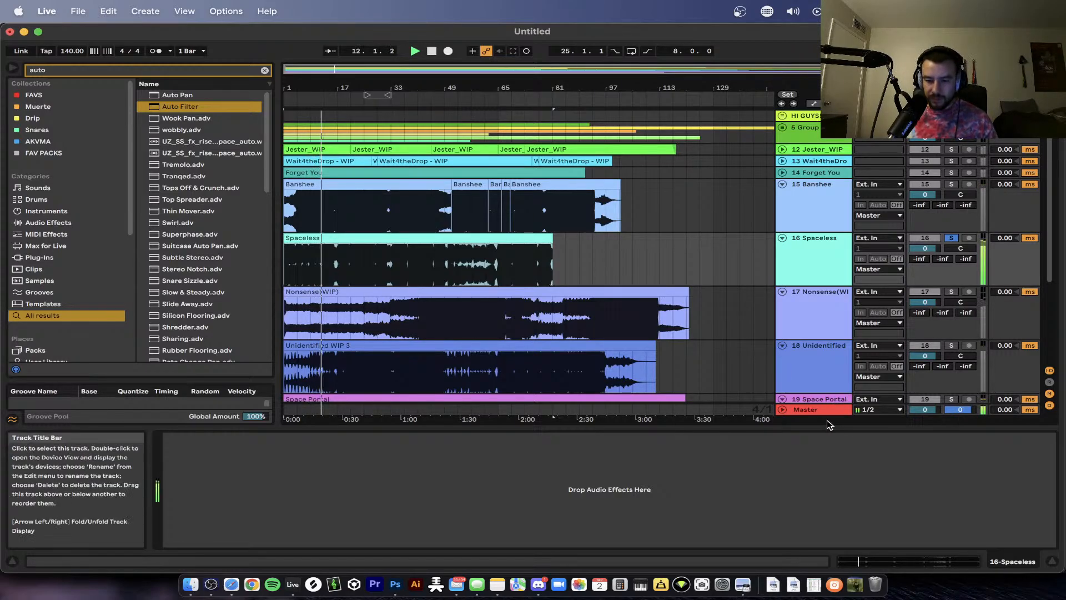
{"action": "left_click", "coordinate": [807, 410]}
{"action": "left_click_drag", "start_coordinate": [570, 231], "coordinate": [599, 225]}
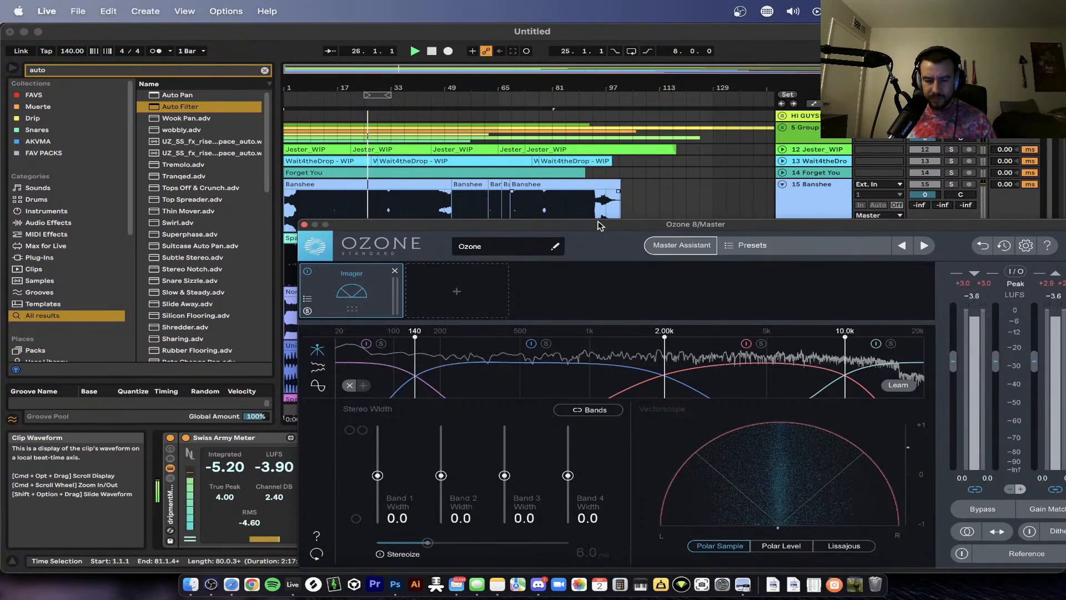
{"action": "left_click", "coordinate": [304, 225]}
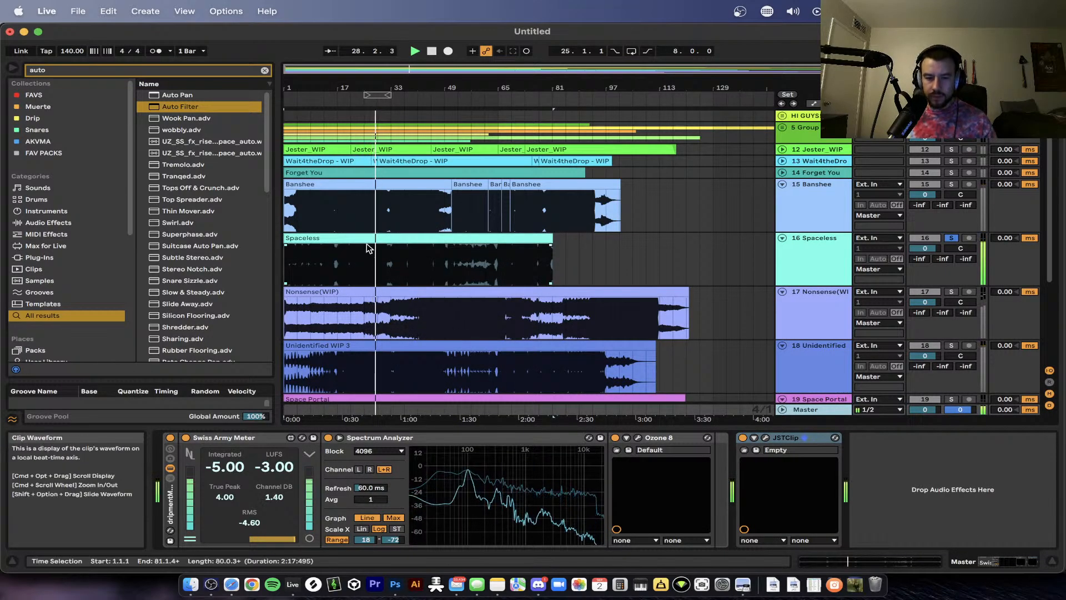
- Keep Spaceless playing with the master channel's devices shown and check its loudness and frequency spectrum
{"action": "scroll", "coordinate": [368, 249], "scroll_direction": "up", "scroll_amount": 5}
{"action": "scroll", "coordinate": [368, 248], "scroll_direction": "down", "scroll_amount": 3}
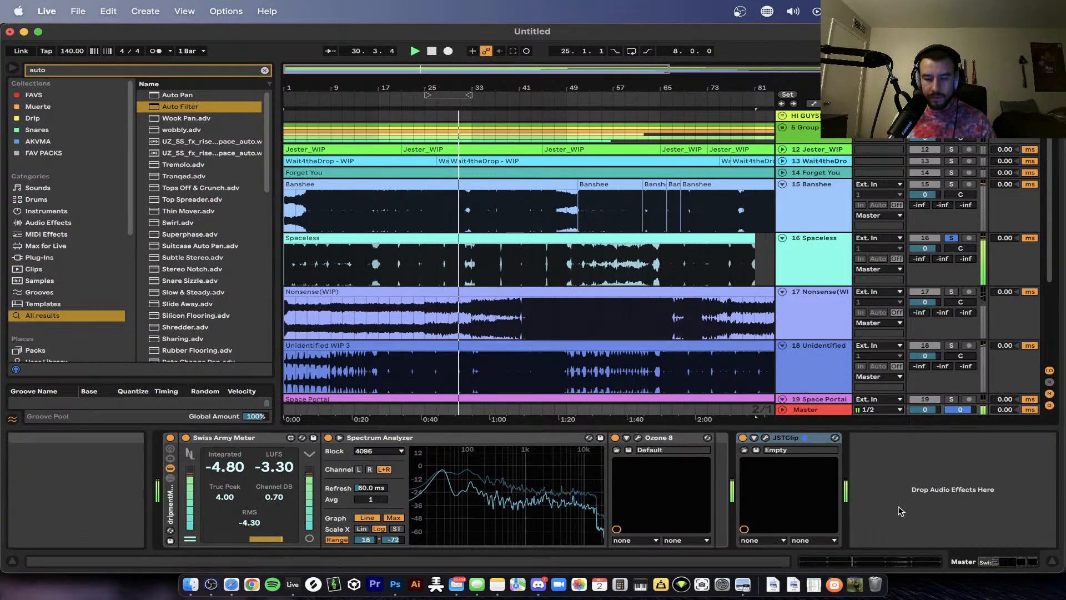
{"action": "left_click", "coordinate": [807, 409]}
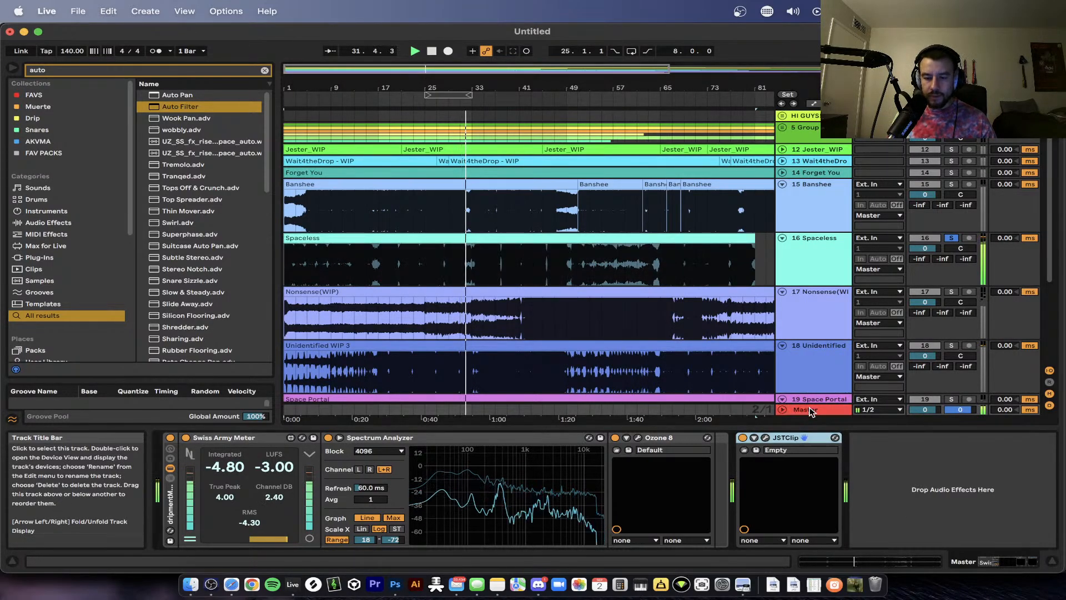
{"action": "left_click", "coordinate": [810, 409]}
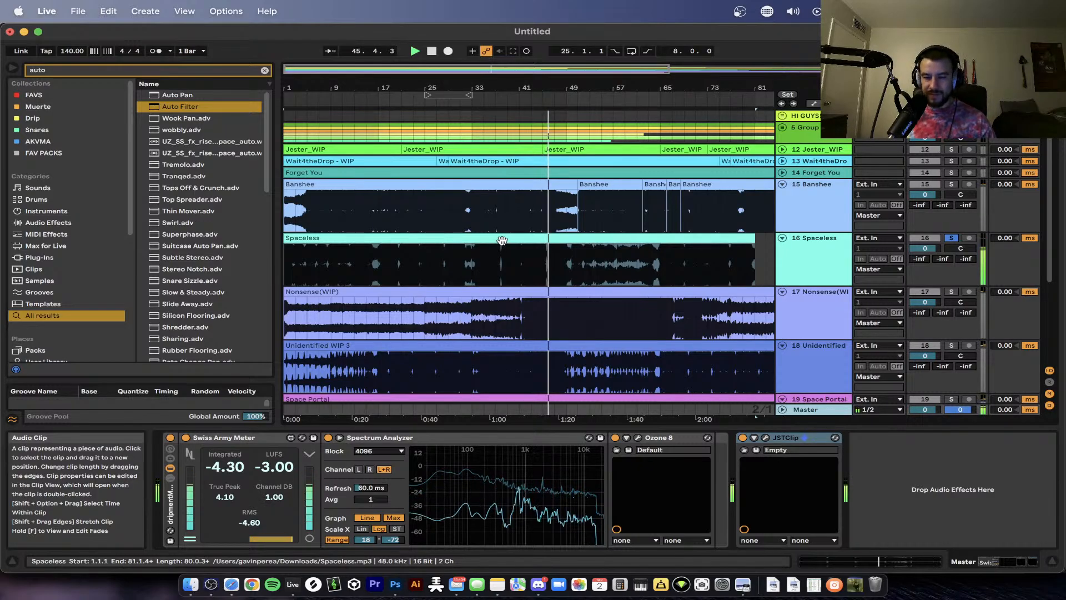
- Examine the Spaceless waveform around the break from about bar 51 to 65 as it plays and compare it with neighbouring tracks
{"action": "scroll", "coordinate": [508, 265], "scroll_direction": "down", "scroll_amount": 3}
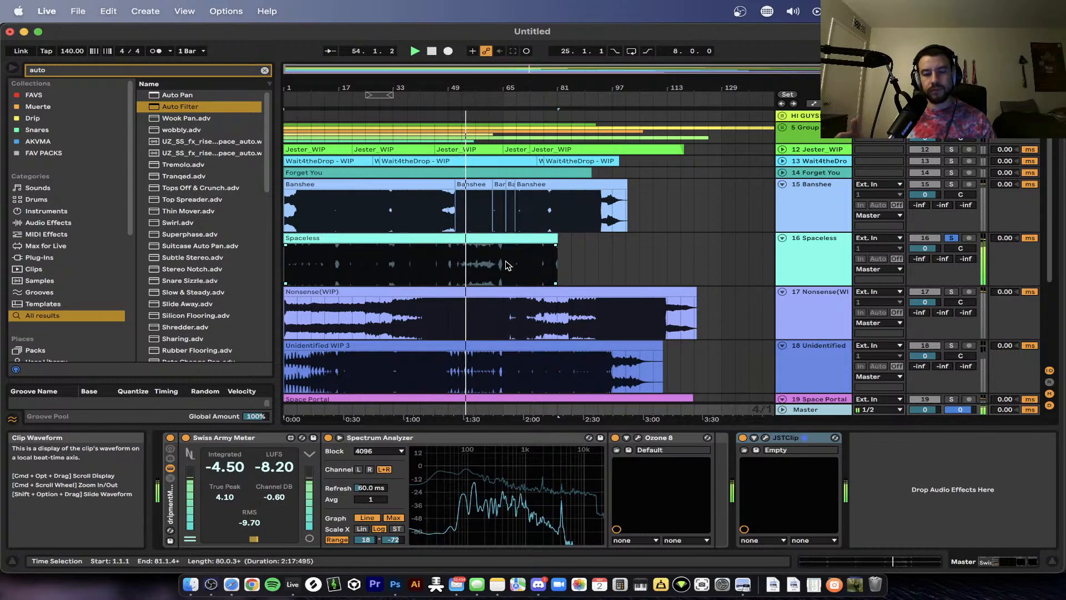
{"action": "scroll", "coordinate": [506, 266], "scroll_direction": "up", "scroll_amount": 2}
{"action": "scroll", "coordinate": [481, 265], "scroll_direction": "left", "scroll_amount": 3}
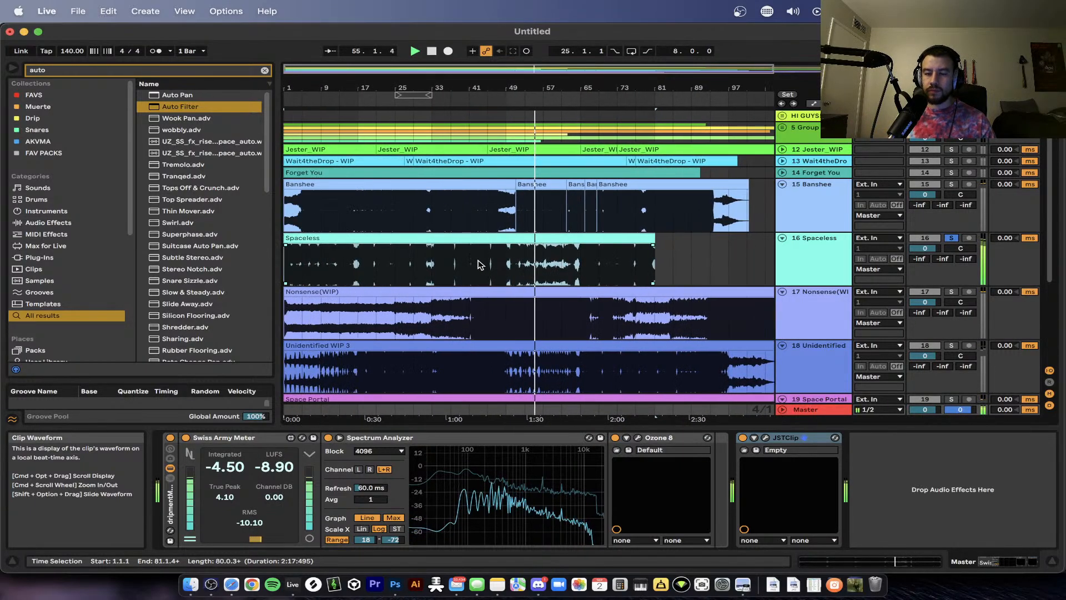
{"action": "scroll", "coordinate": [530, 292], "scroll_direction": "up", "scroll_amount": 1}
{"action": "scroll", "coordinate": [531, 292], "scroll_direction": "down", "scroll_amount": 2}
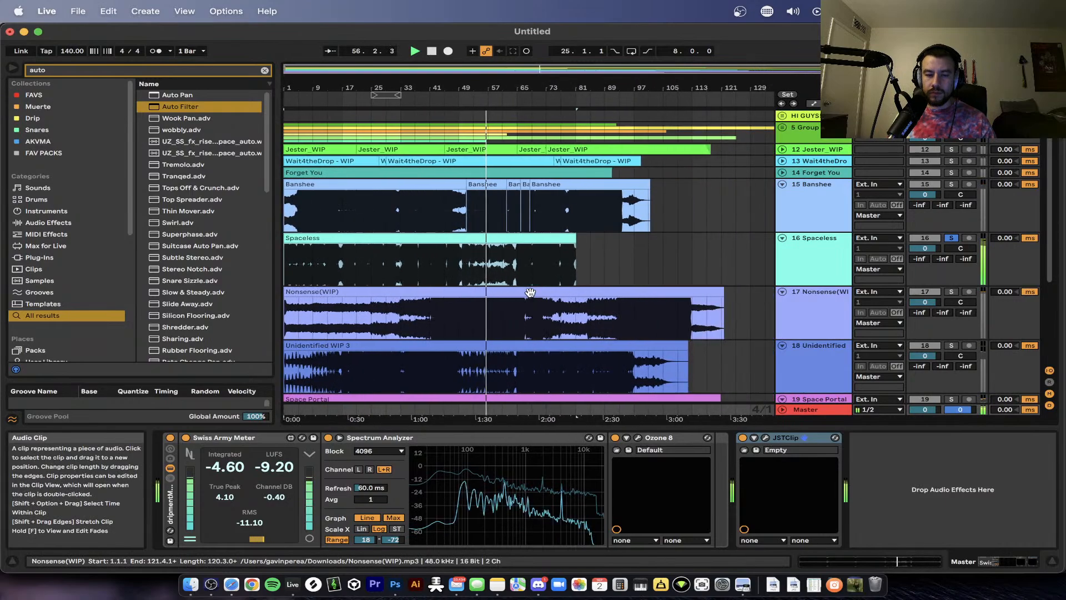
{"action": "scroll", "coordinate": [530, 292], "scroll_direction": "down", "scroll_amount": 2}
{"action": "scroll", "coordinate": [531, 294], "scroll_direction": "down", "scroll_amount": 1}
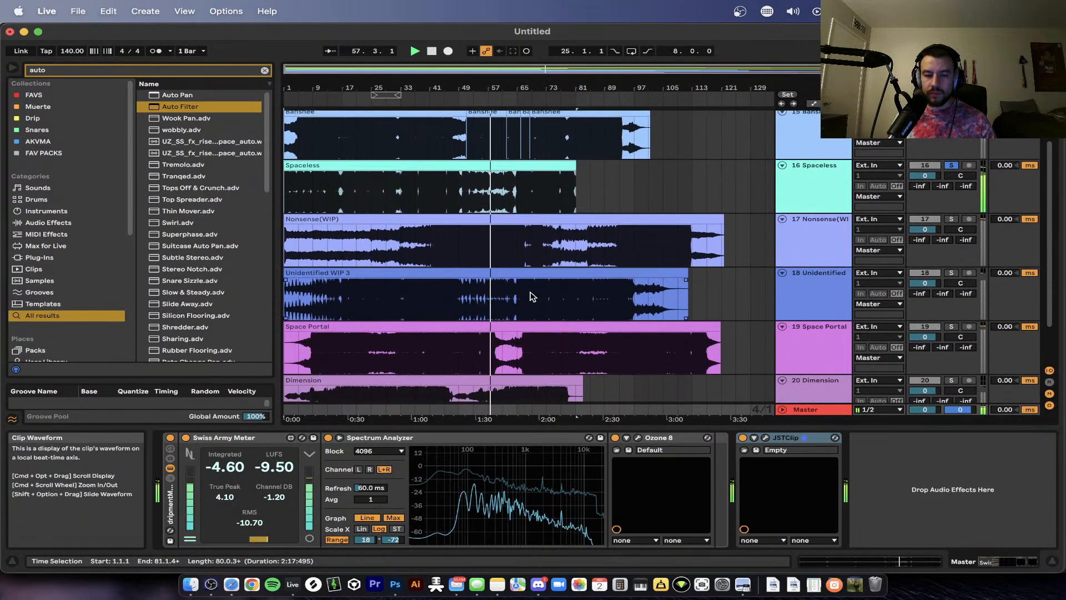
{"action": "scroll", "coordinate": [501, 236], "scroll_direction": "up", "scroll_amount": 8}
{"action": "scroll", "coordinate": [502, 236], "scroll_direction": "up", "scroll_amount": 2}
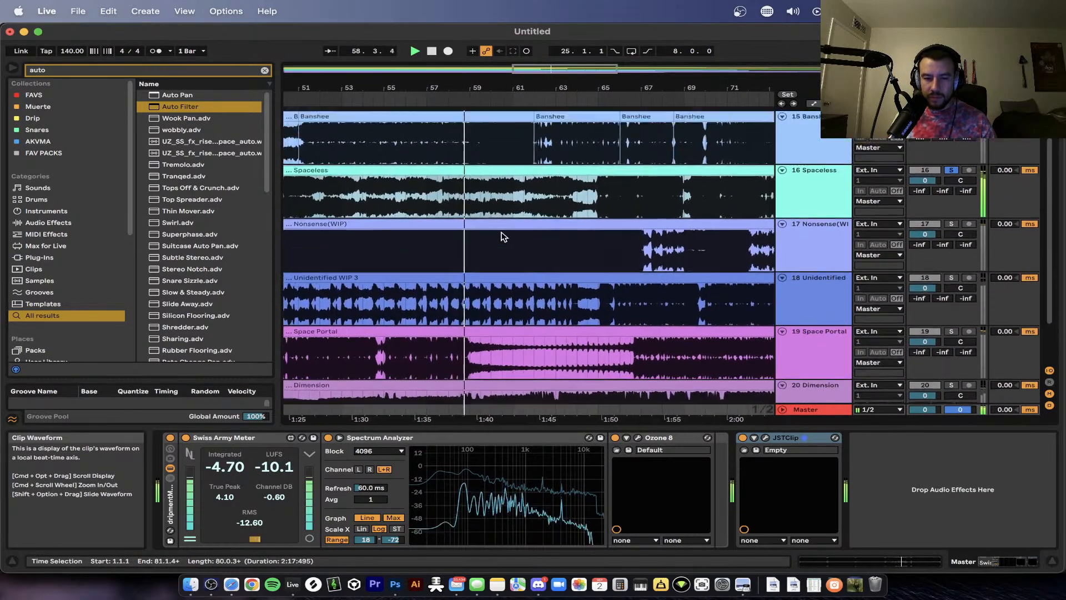
{"action": "scroll", "coordinate": [501, 236], "scroll_direction": "up", "scroll_amount": 2}
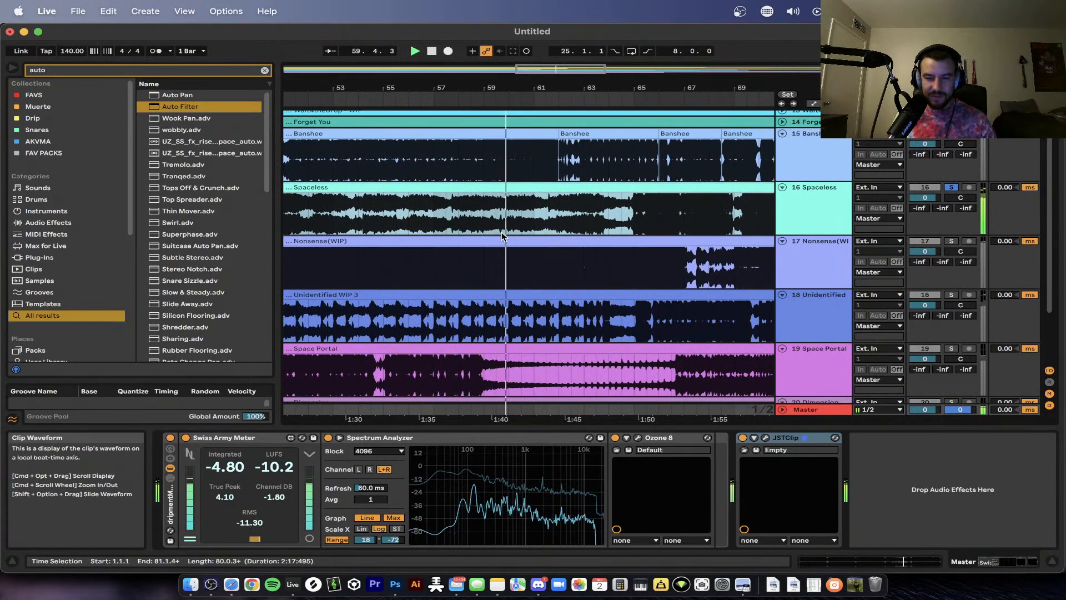
{"action": "scroll", "coordinate": [502, 236], "scroll_direction": "down", "scroll_amount": 3}
{"action": "scroll", "coordinate": [502, 236], "scroll_direction": "down", "scroll_amount": 2}
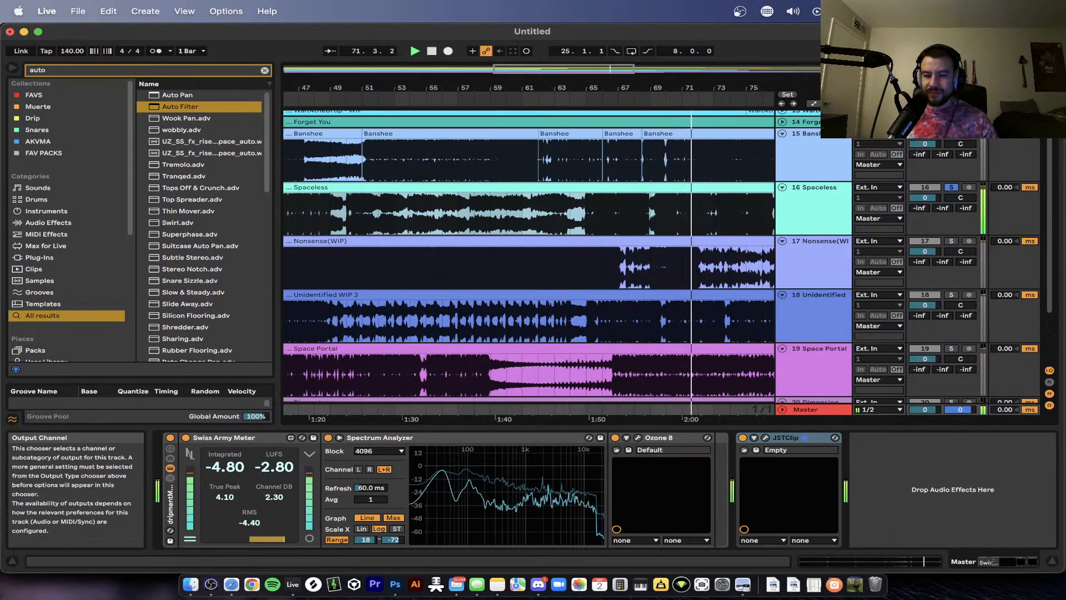
- Listen to Spaceless through to its end while examining the full waveform, and stop playback
{"action": "scroll", "coordinate": [547, 255], "scroll_direction": "down", "scroll_amount": 5}
{"action": "scroll", "coordinate": [547, 255], "scroll_direction": "up", "scroll_amount": 2}
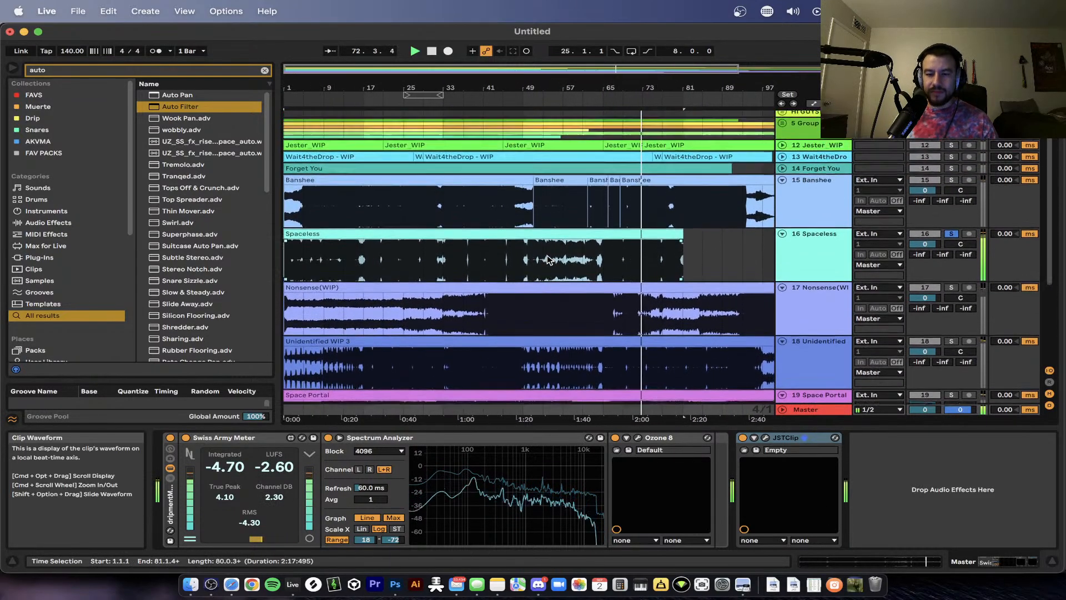
{"action": "scroll", "coordinate": [547, 255], "scroll_direction": "down", "scroll_amount": 3}
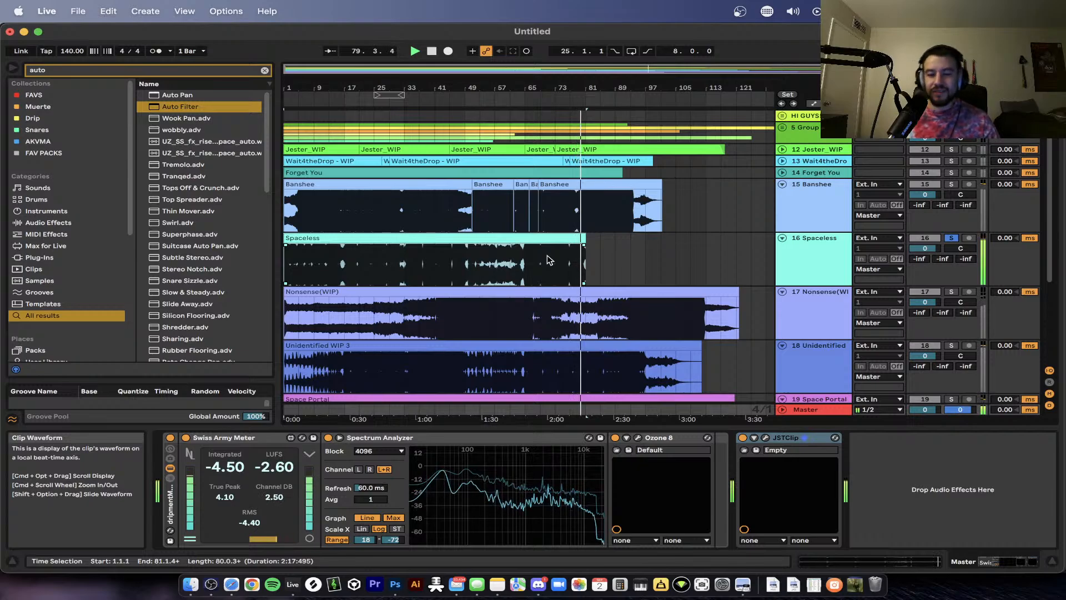
{"action": "scroll", "coordinate": [547, 259], "scroll_direction": "up", "scroll_amount": 5}
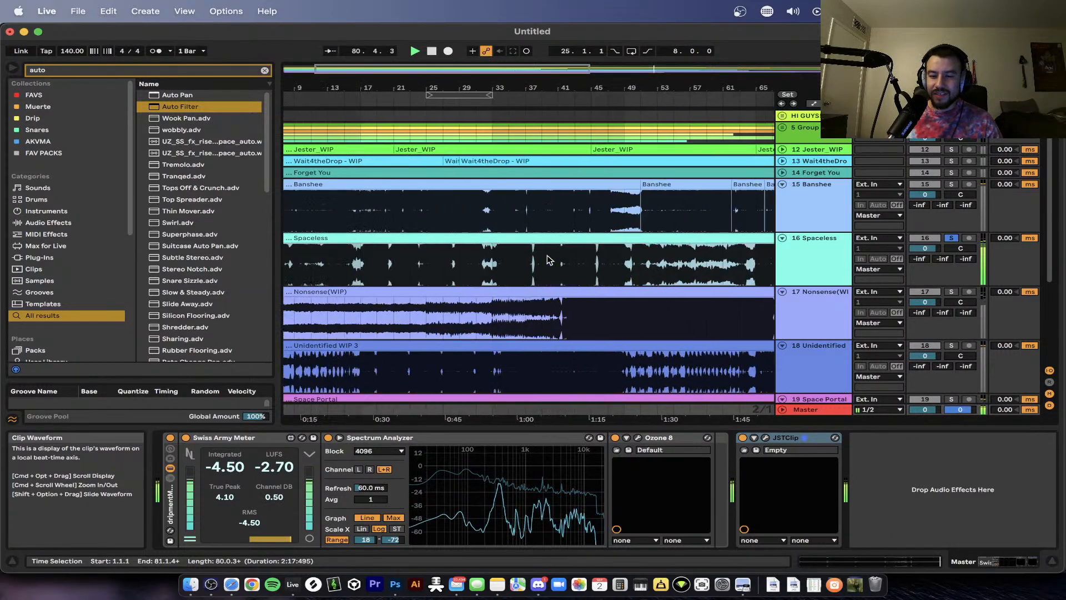
{"action": "scroll", "coordinate": [547, 259], "scroll_direction": "down", "scroll_amount": 3}
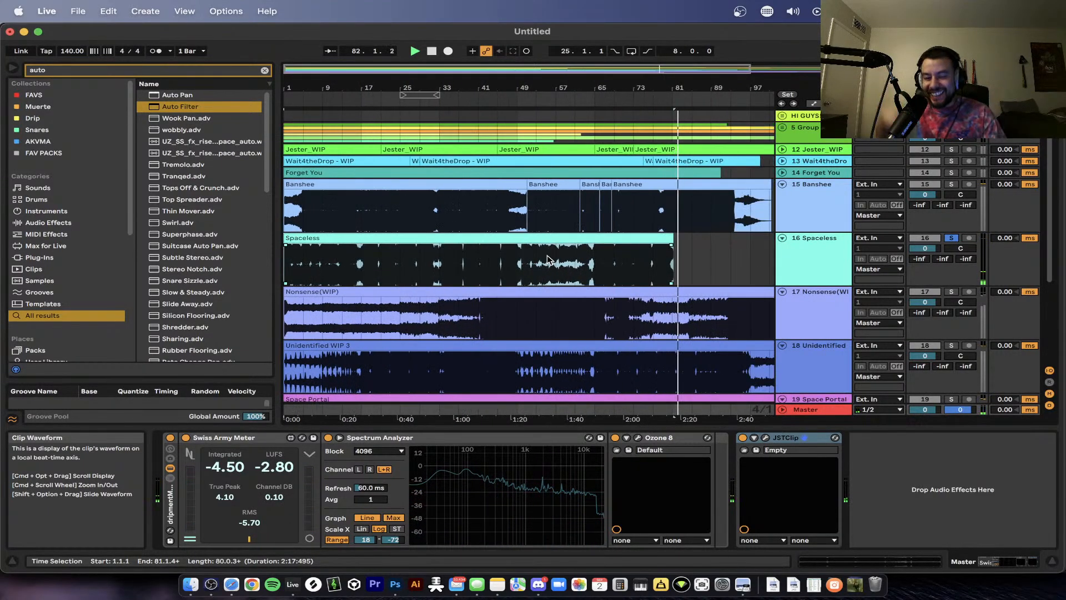
{"action": "scroll", "coordinate": [547, 259], "scroll_direction": "down", "scroll_amount": 2}
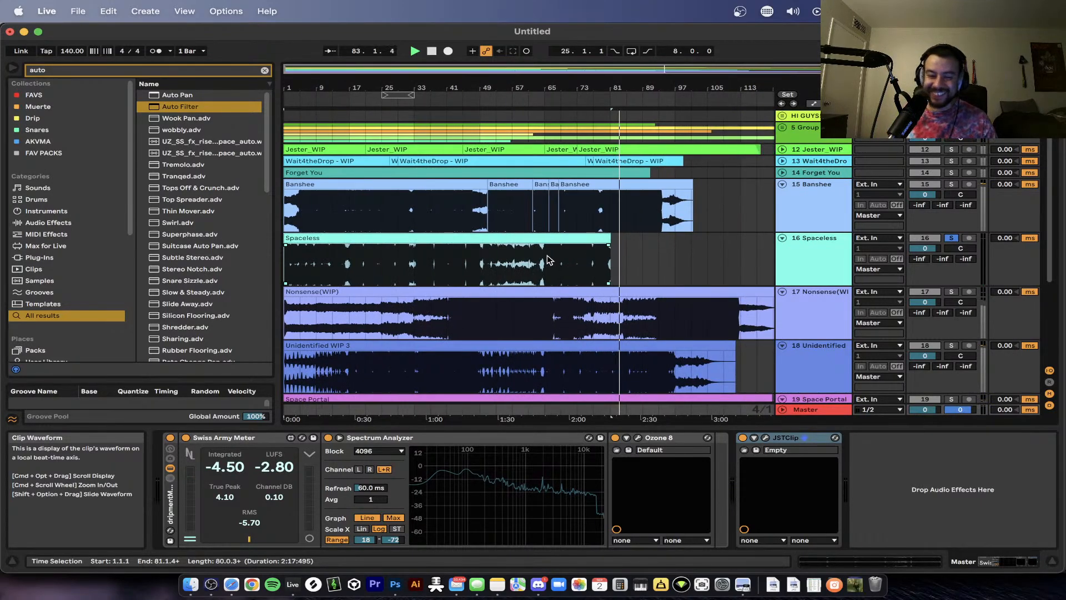
{"action": "scroll", "coordinate": [367, 268], "scroll_direction": "up", "scroll_amount": 2}
{"action": "scroll", "coordinate": [367, 269], "scroll_direction": "down", "scroll_amount": 1}
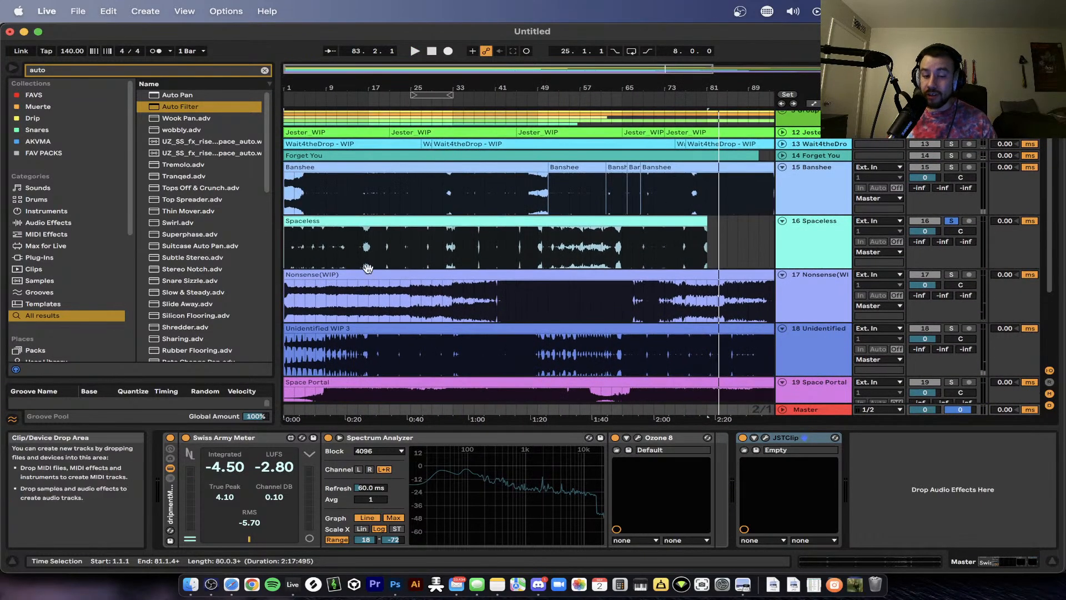
- Examine the Spaceless waveform across the intro and first drop, placing the insert mark at bar 13
{"action": "scroll", "coordinate": [452, 254], "scroll_direction": "up", "scroll_amount": 6}
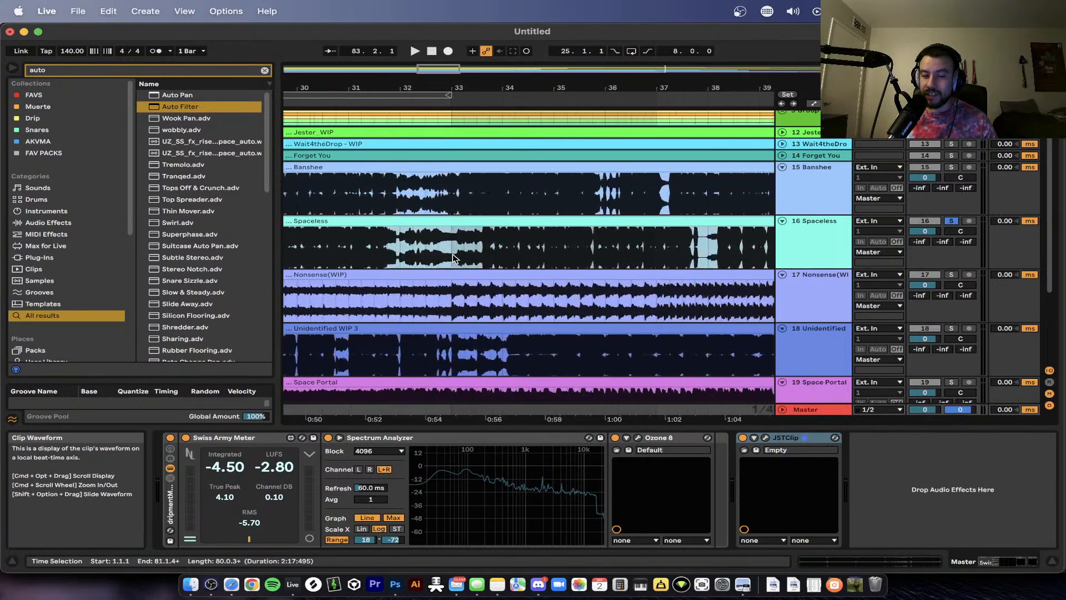
{"action": "scroll", "coordinate": [452, 254], "scroll_direction": "down", "scroll_amount": 6}
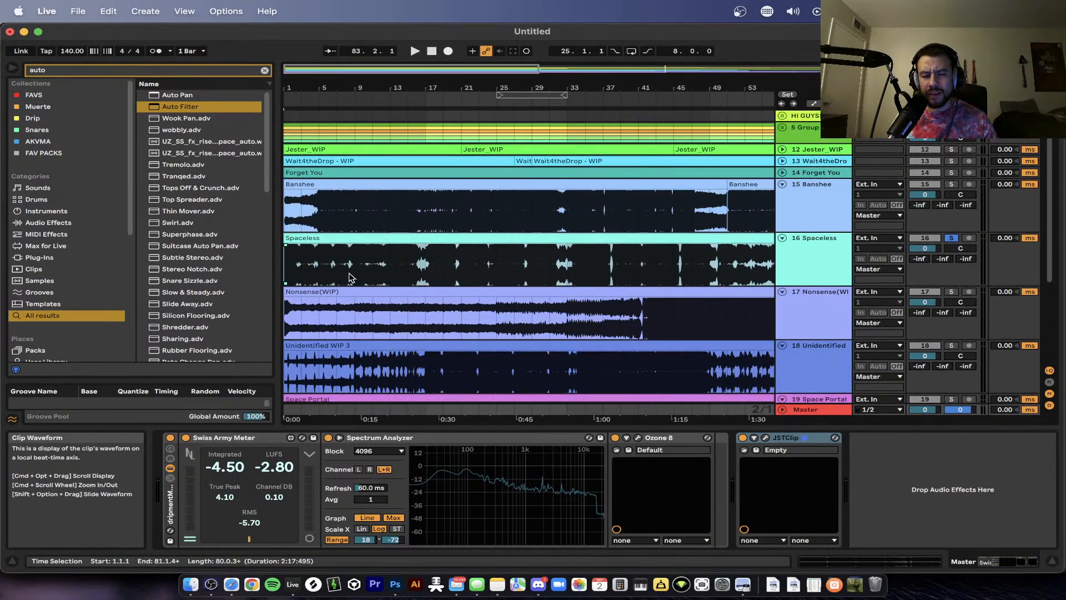
{"action": "left_click", "coordinate": [390, 276]}
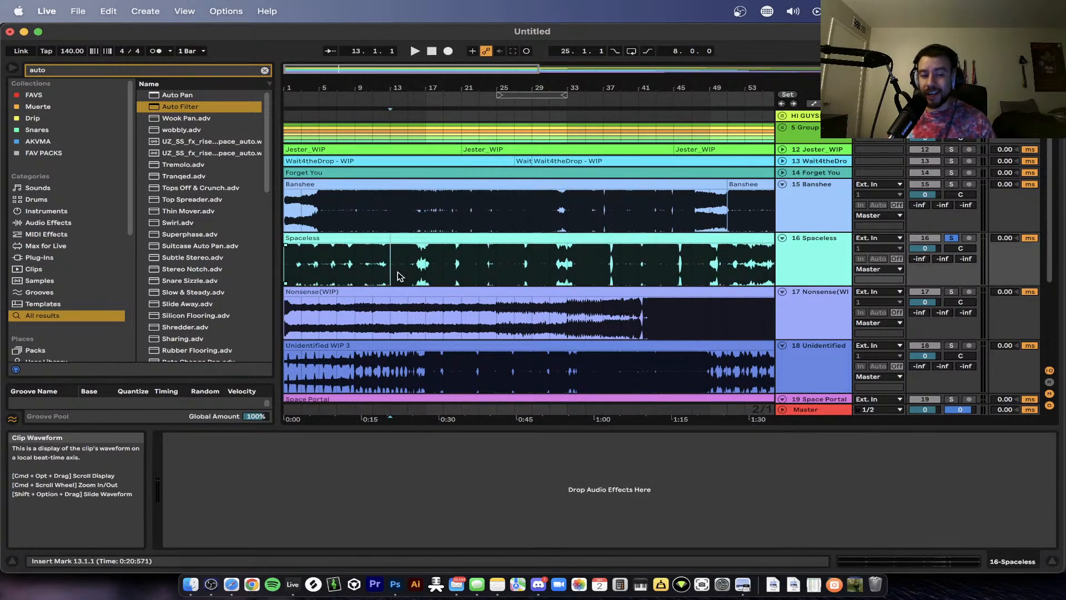
{"action": "scroll", "coordinate": [397, 276], "scroll_direction": "up", "scroll_amount": 1}
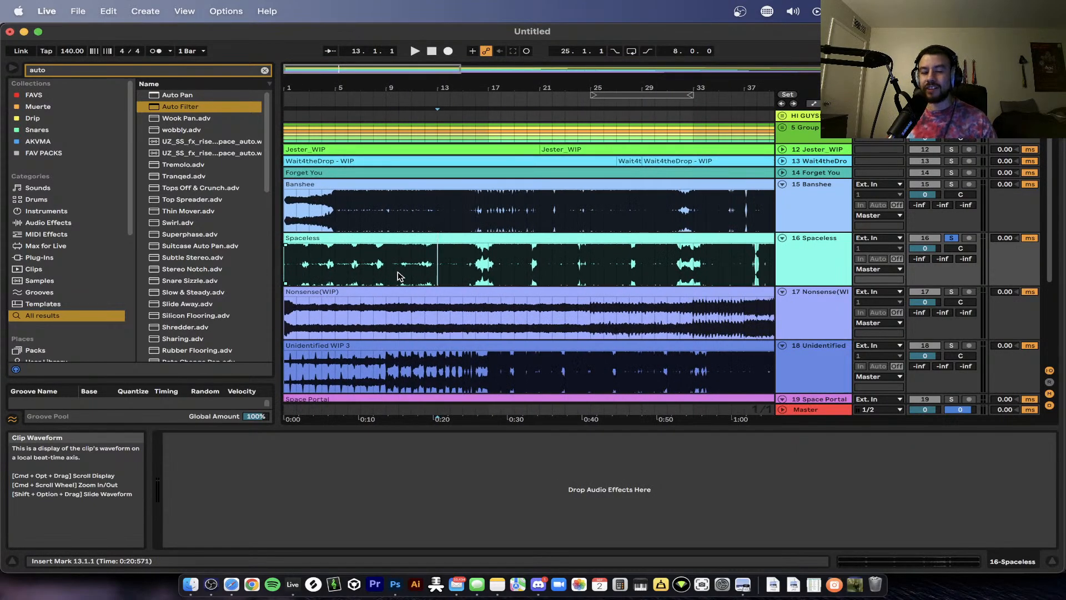
{"action": "scroll", "coordinate": [397, 276], "scroll_direction": "down", "scroll_amount": 2}
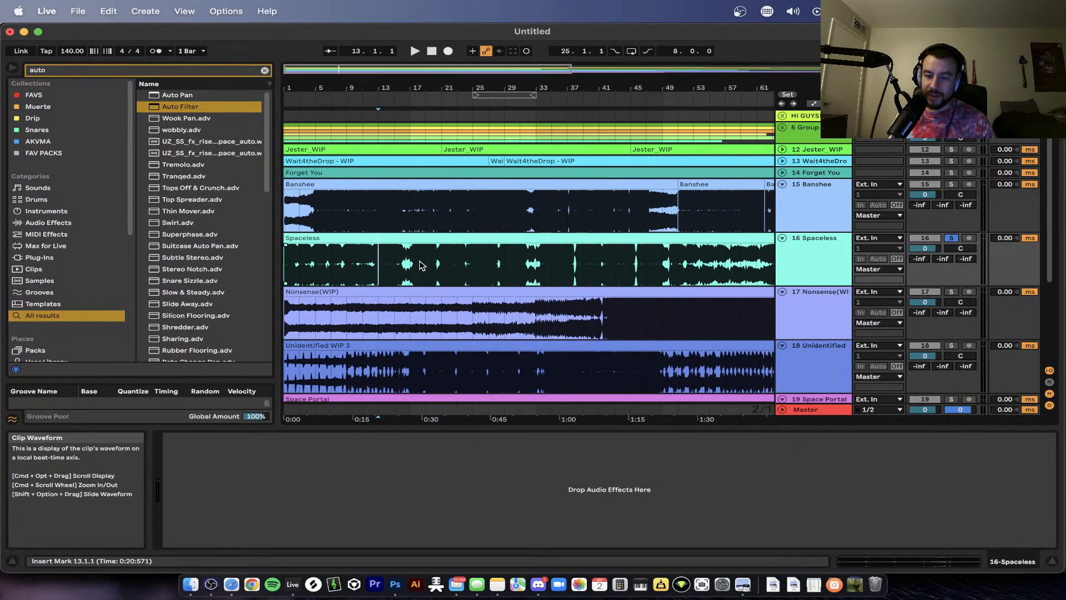
{"action": "scroll", "coordinate": [422, 265], "scroll_direction": "down", "scroll_amount": 1}
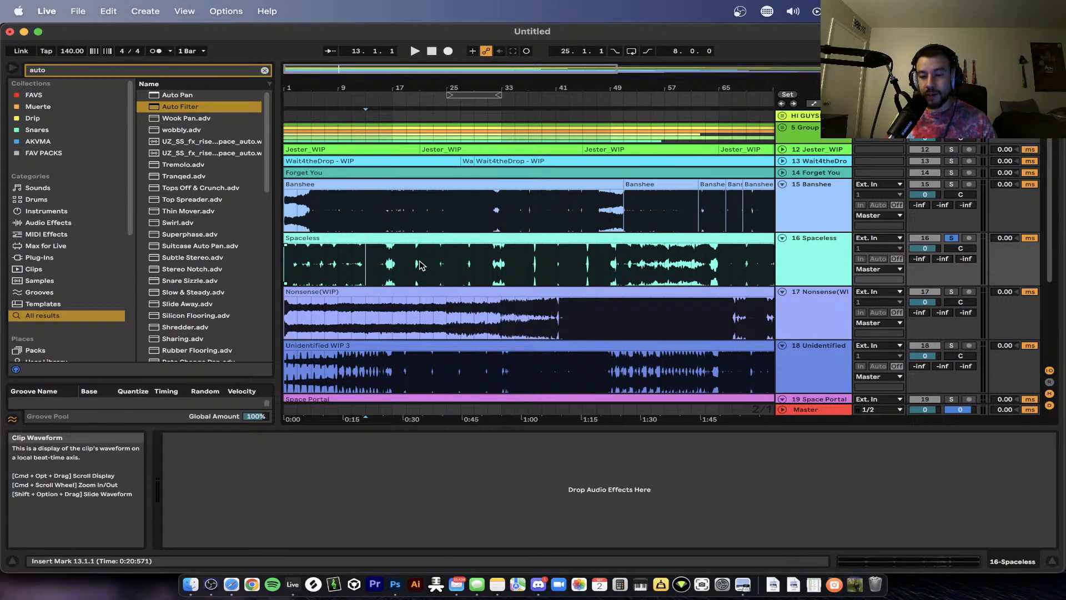
{"action": "scroll", "coordinate": [412, 275], "scroll_direction": "up", "scroll_amount": 2}
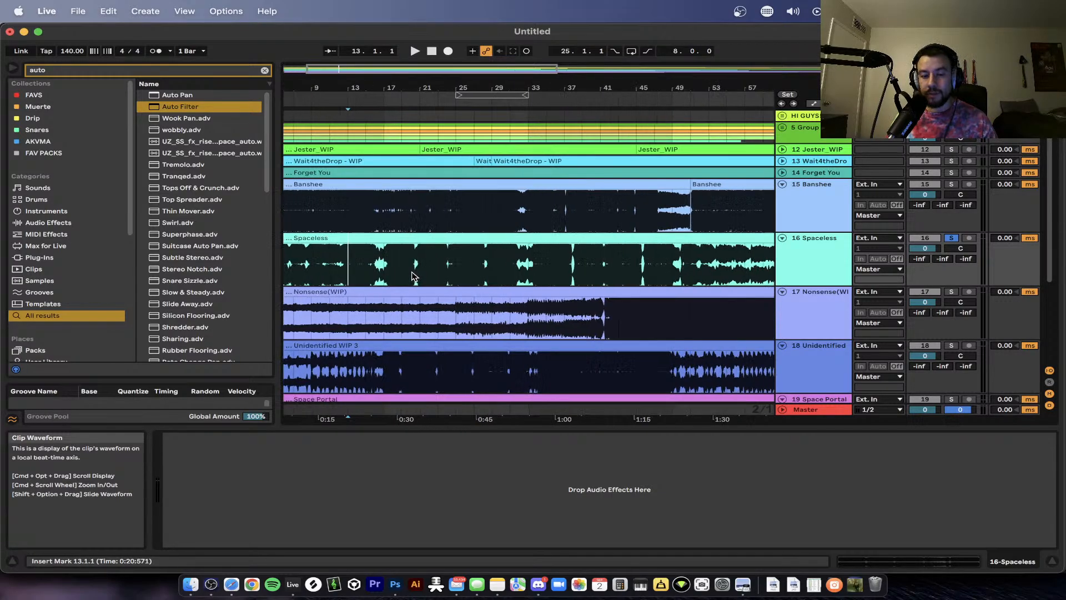
- Play Spaceless from bar 17 for about two bars, stop playback, and inspect the waveform there
{"action": "left_click", "coordinate": [452, 262]}
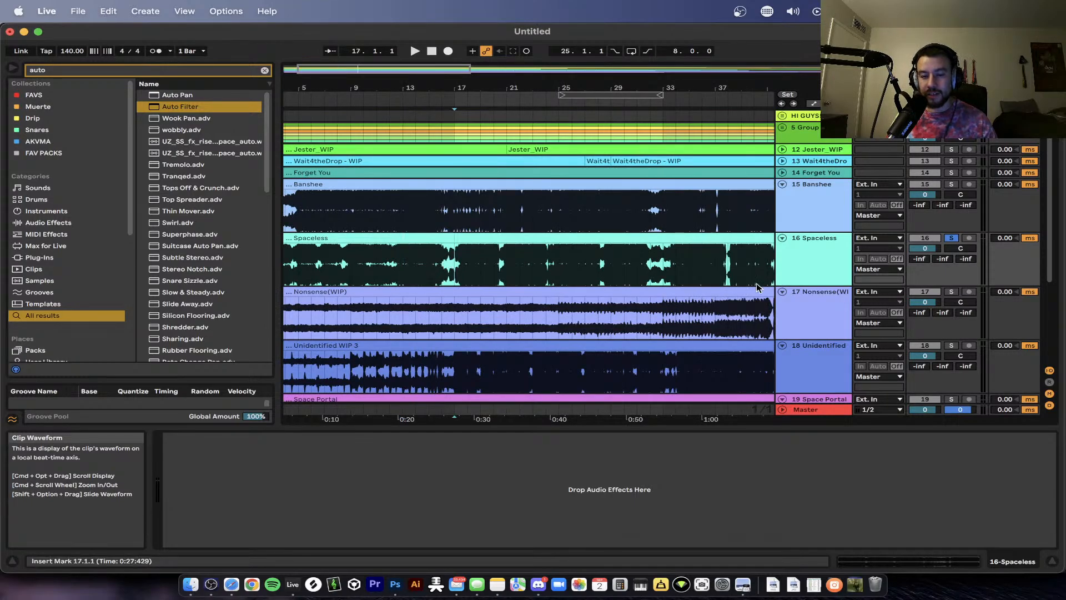
{"action": "key", "text": "space"}
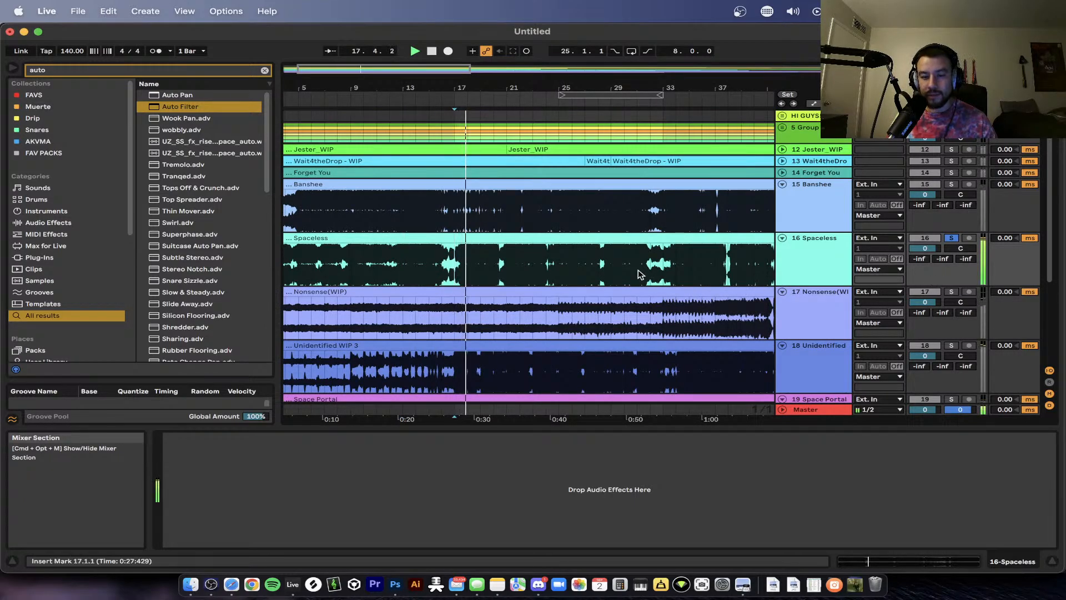
{"action": "scroll", "coordinate": [466, 266], "scroll_direction": "up", "scroll_amount": 1}
{"action": "scroll", "coordinate": [466, 266], "scroll_direction": "up", "scroll_amount": 2}
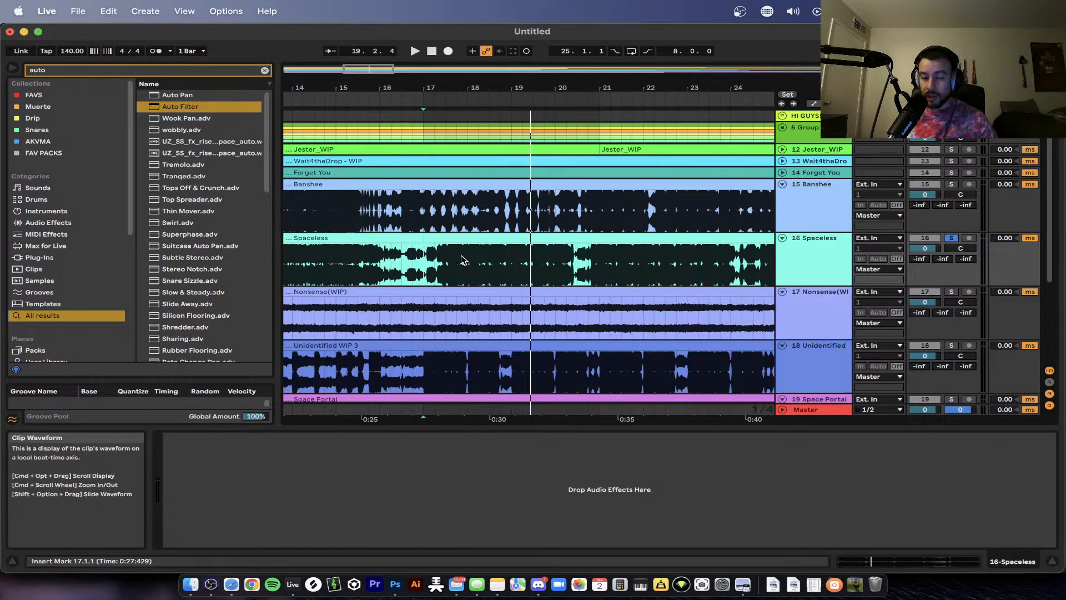
- Select the Spaceless passage from 17.1.1 to 20.3.1 to examine the opening phrase of the drop
{"action": "scroll", "coordinate": [453, 268], "scroll_direction": "up", "scroll_amount": 3}
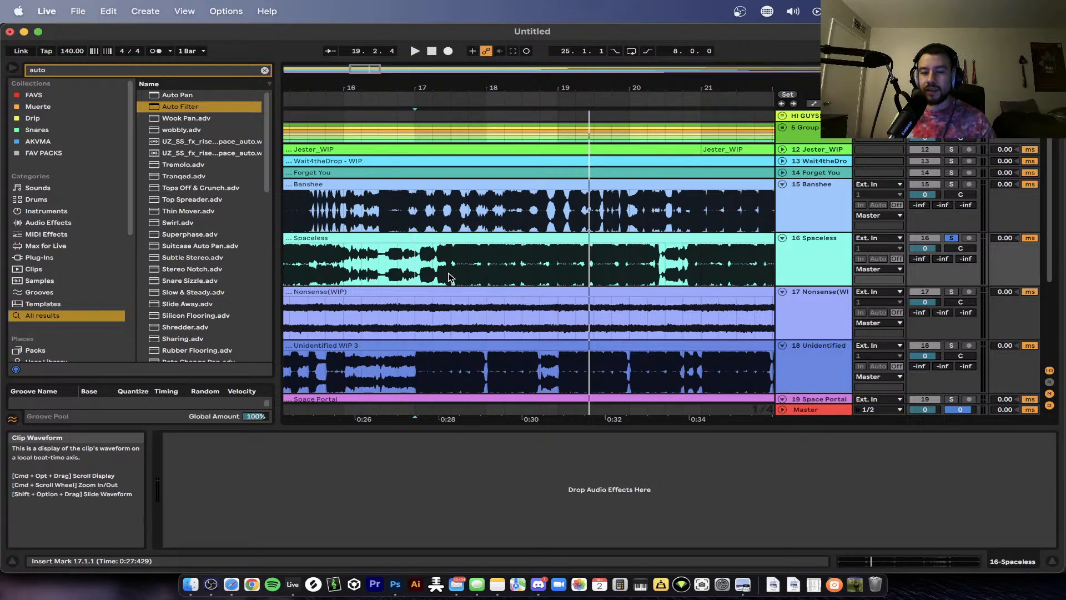
{"action": "scroll", "coordinate": [448, 277], "scroll_direction": "down", "scroll_amount": 3}
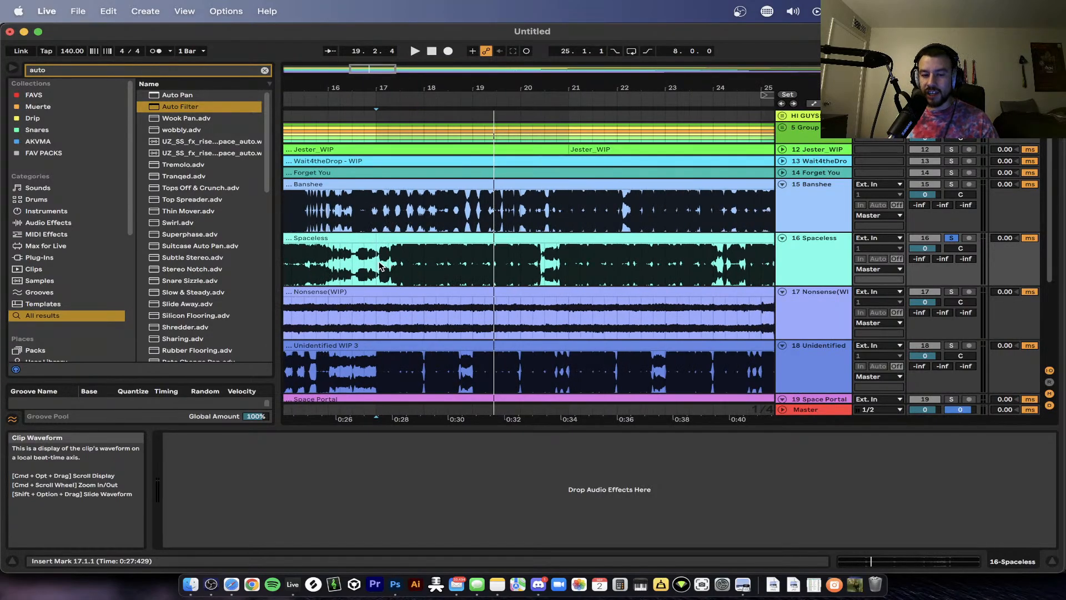
{"action": "left_click_drag", "start_coordinate": [380, 266], "coordinate": [545, 260]}
{"action": "scroll", "coordinate": [545, 259], "scroll_direction": "down", "scroll_amount": 2}
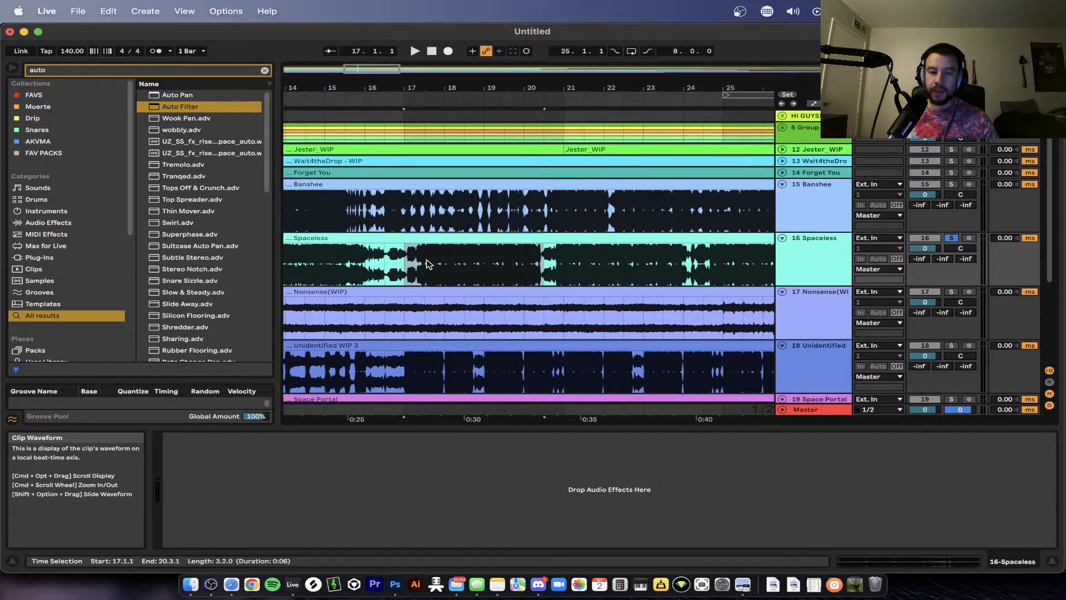
- Examine the sections of Spaceless after bar 21 and audition short passages from about bars 39 and 42 onward
{"action": "scroll", "coordinate": [428, 264], "scroll_direction": "down", "scroll_amount": 2}
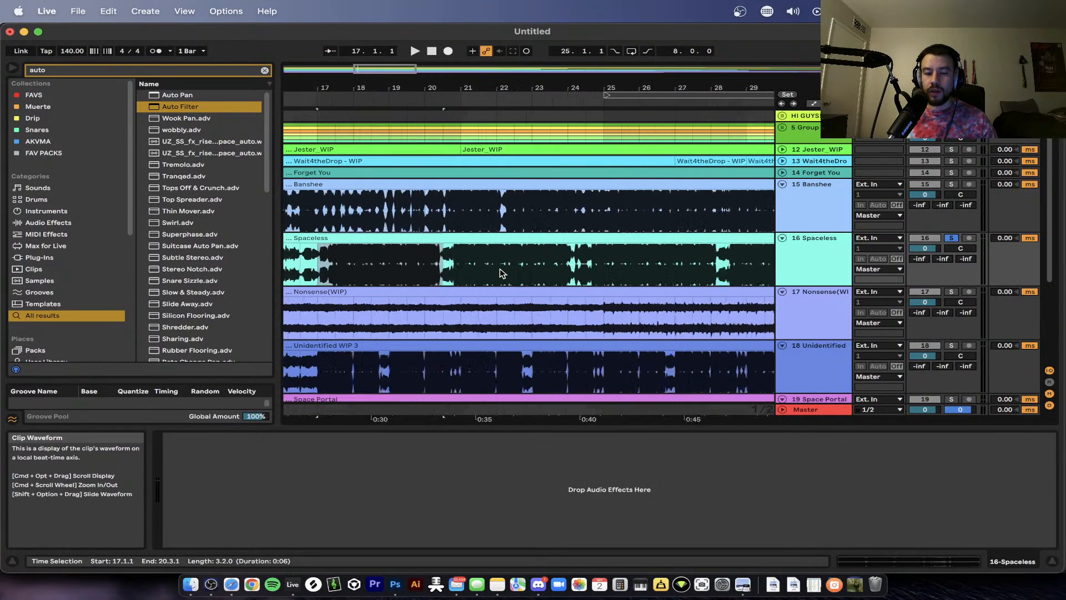
{"action": "scroll", "coordinate": [500, 271], "scroll_direction": "up", "scroll_amount": 1}
{"action": "scroll", "coordinate": [499, 270], "scroll_direction": "down", "scroll_amount": 2}
{"action": "scroll", "coordinate": [499, 269], "scroll_direction": "right", "scroll_amount": 6}
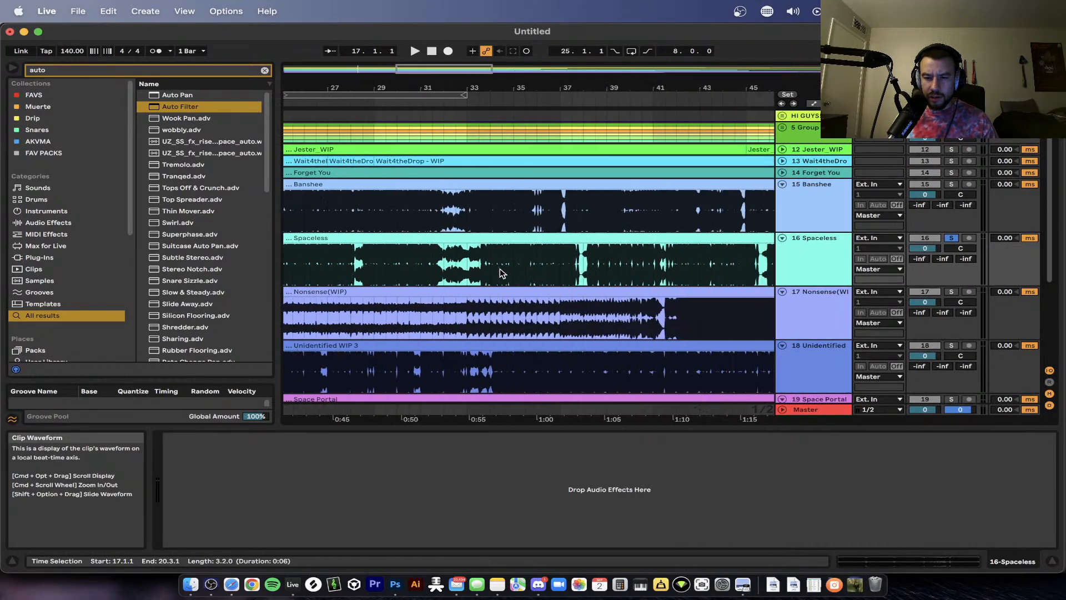
{"action": "scroll", "coordinate": [507, 270], "scroll_direction": "down", "scroll_amount": 4}
{"action": "left_click", "coordinate": [515, 274]}
{"action": "key", "text": "space"}
{"action": "left_click", "coordinate": [551, 273]}
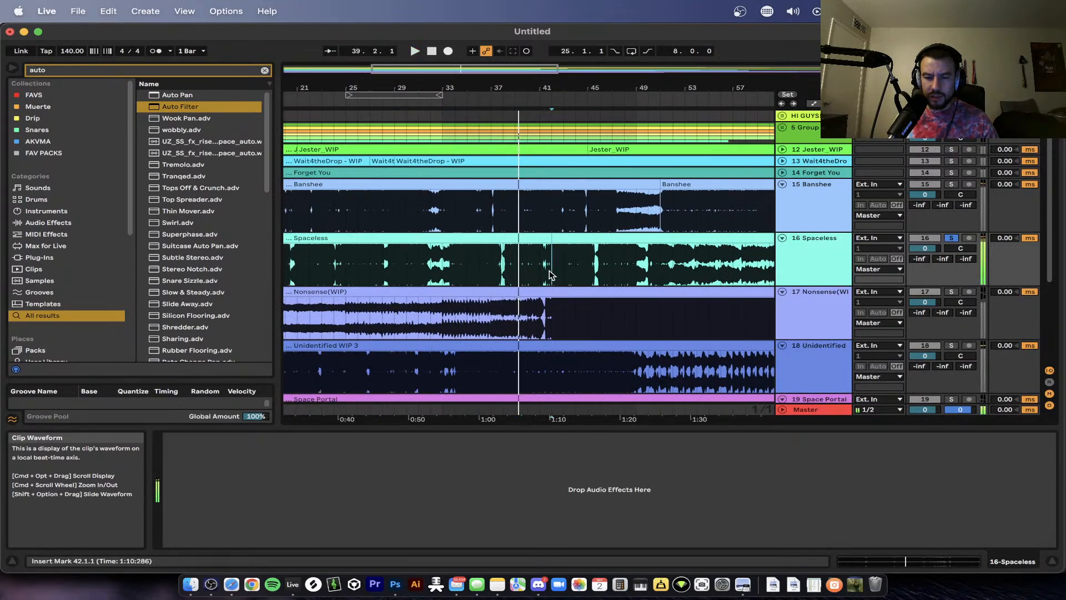
{"action": "key", "text": "space"}
{"action": "key", "text": "space"}
{"action": "left_click", "coordinate": [625, 272]}
{"action": "key", "text": "space"}
{"action": "key", "text": "space"}
- Audition Spaceless from bar 35 and then from bar 38
{"action": "scroll", "coordinate": [625, 272], "scroll_direction": "right", "scroll_amount": 3}
{"action": "left_click", "coordinate": [370, 266]}
{"action": "key", "text": "space"}
{"action": "key", "text": "space"}
{"action": "scroll", "coordinate": [371, 266], "scroll_direction": "left", "scroll_amount": 2}
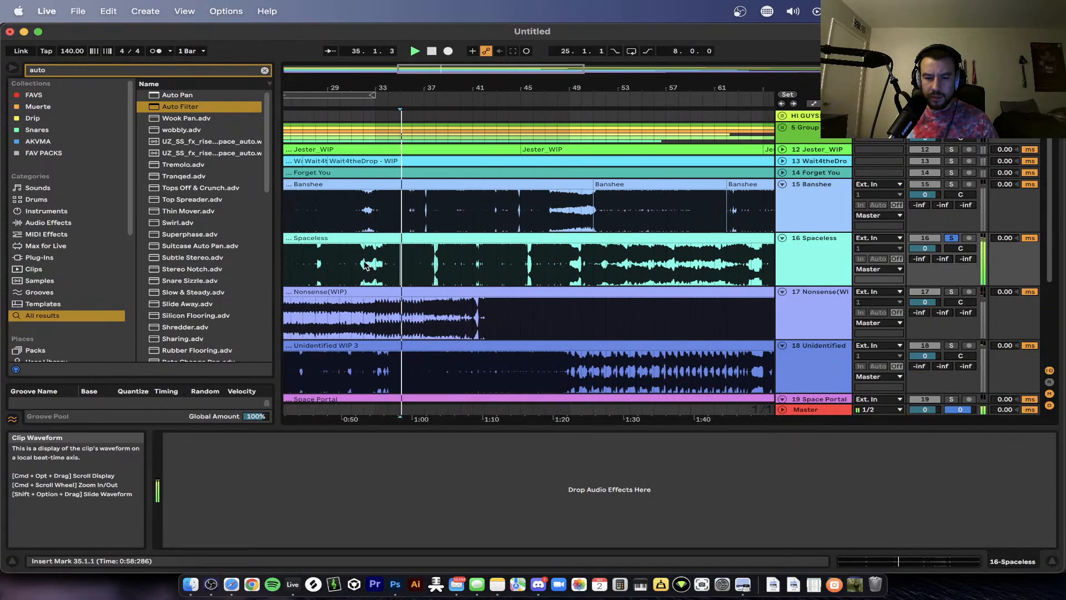
{"action": "left_click", "coordinate": [445, 267]}
{"action": "key", "text": "space"}
{"action": "key", "text": "space"}
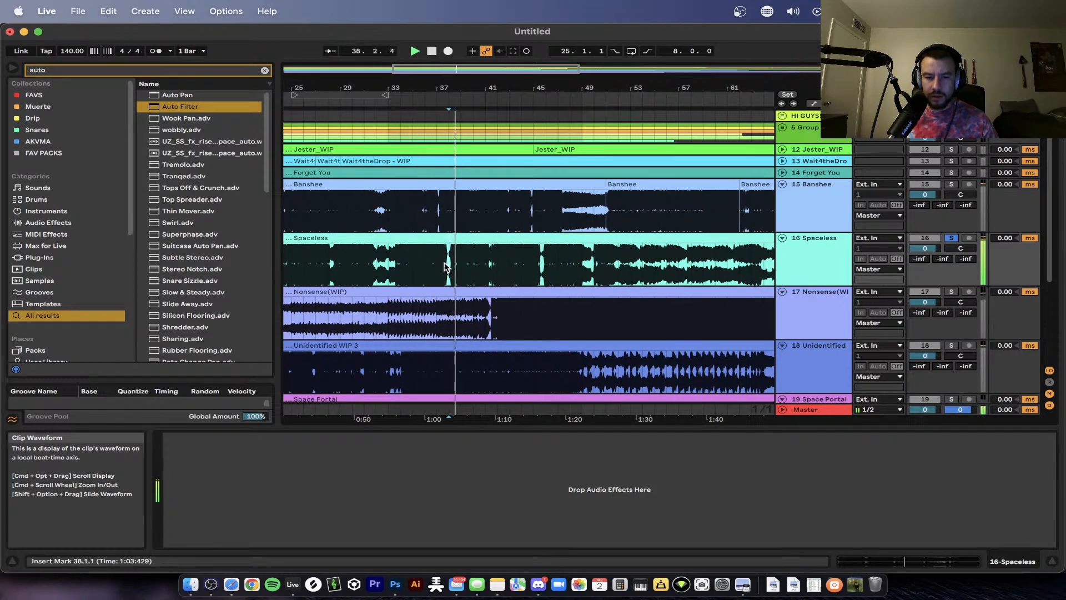
- Stop playback, look over the surrounding Spaceless sections, and check the loudness readings in the master channel's devices
{"action": "scroll", "coordinate": [483, 268], "scroll_direction": "up", "scroll_amount": 5}
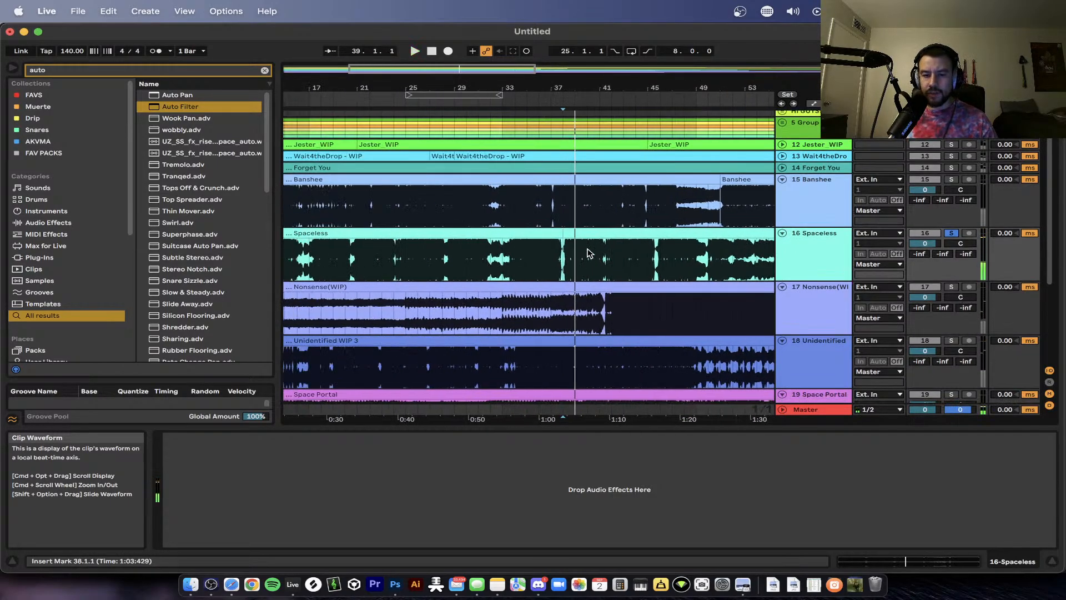
{"action": "scroll", "coordinate": [514, 266], "scroll_direction": "down", "scroll_amount": 2}
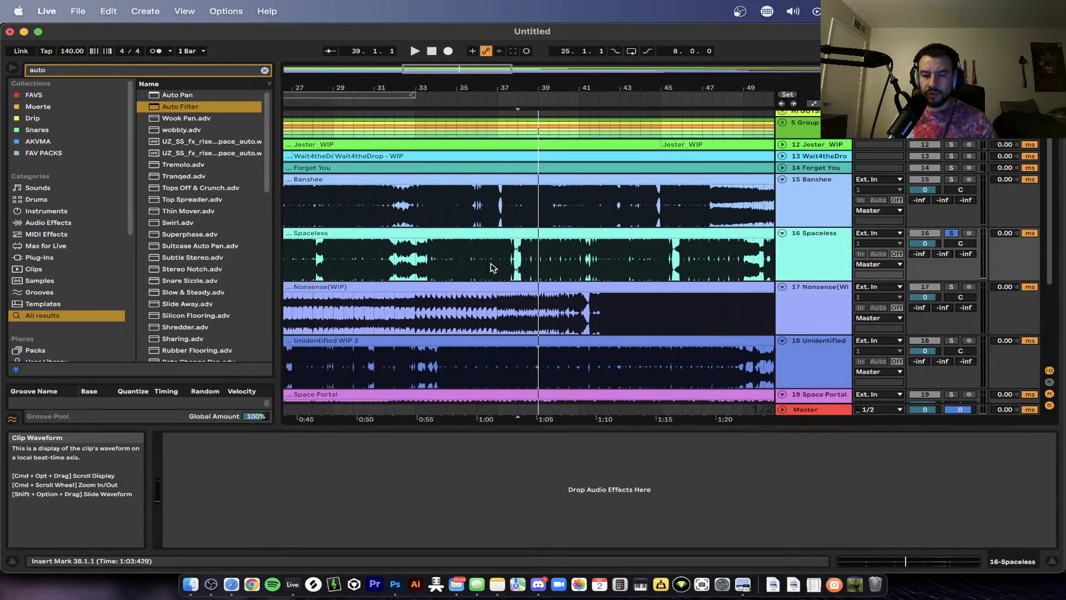
{"action": "scroll", "coordinate": [493, 268], "scroll_direction": "left", "scroll_amount": 10}
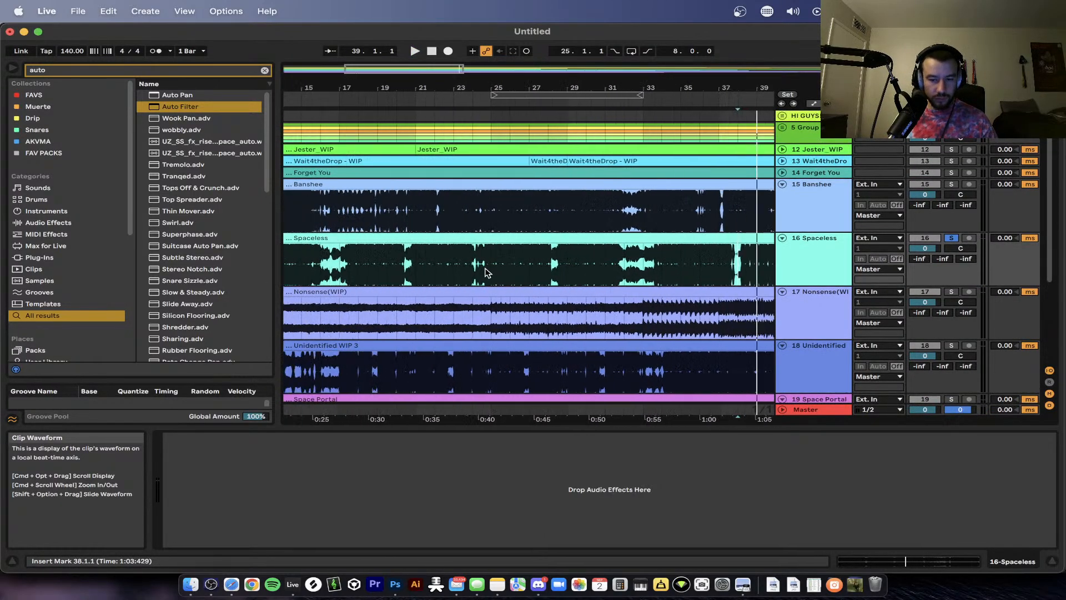
{"action": "scroll", "coordinate": [485, 272], "scroll_direction": "down", "scroll_amount": 2}
{"action": "left_click", "coordinate": [805, 409]}
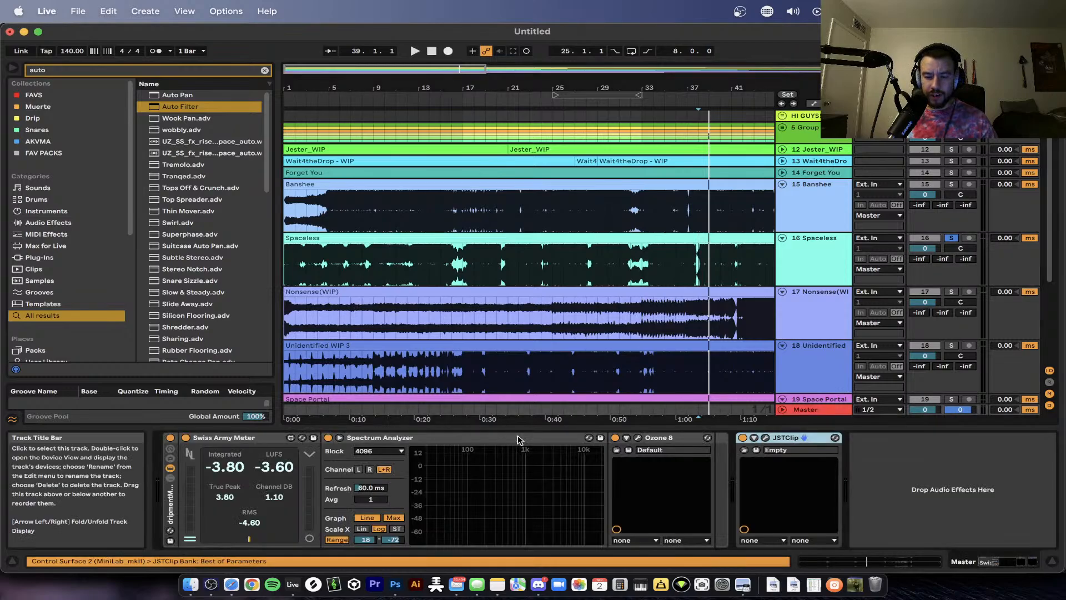
{"action": "scroll", "coordinate": [401, 344], "scroll_direction": "down", "scroll_amount": 2}
{"action": "scroll", "coordinate": [401, 344], "scroll_direction": "down", "scroll_amount": 1}
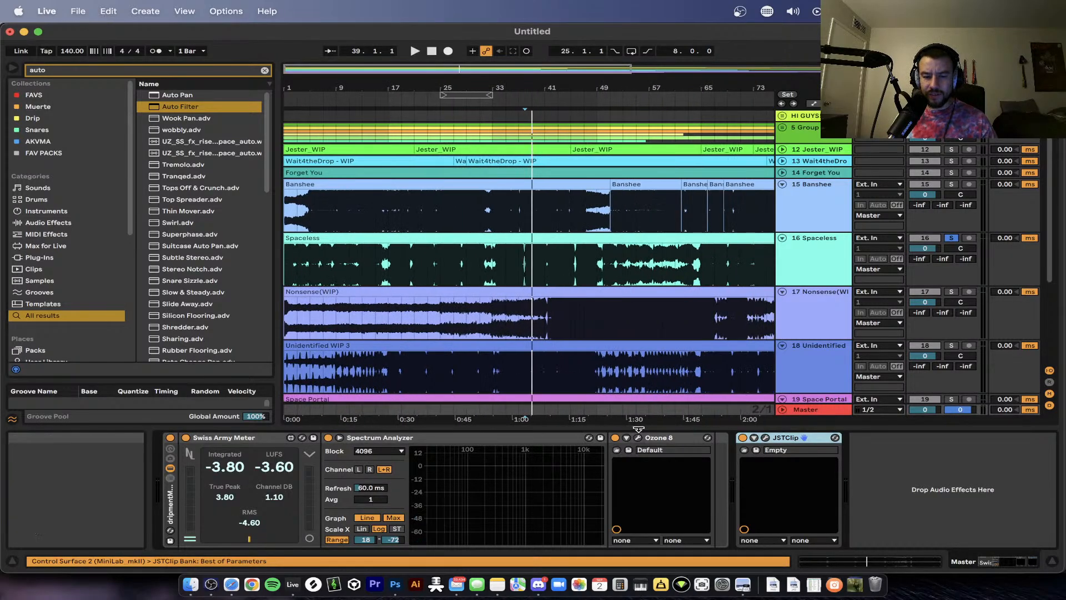
{"action": "scroll", "coordinate": [536, 262], "scroll_direction": "down", "scroll_amount": 2}
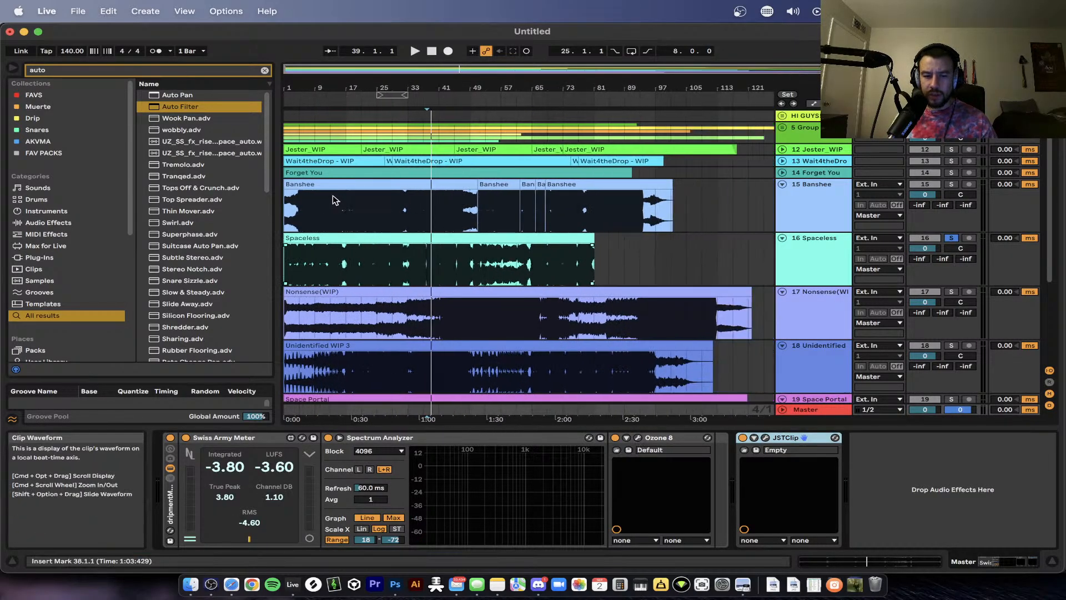
- Place the insert mark at bar 15 in Spaceless and select its four-bar phrase from 17.1.1 to 21.1.1
{"action": "scroll", "coordinate": [595, 265], "scroll_direction": "up", "scroll_amount": 6}
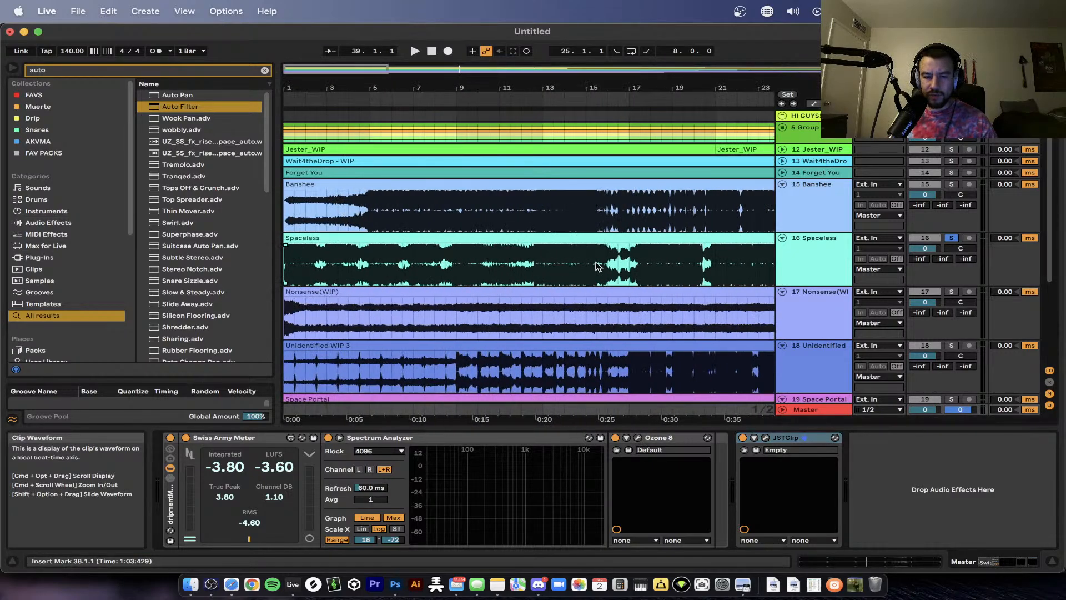
{"action": "scroll", "coordinate": [596, 265], "scroll_direction": "down", "scroll_amount": 2}
{"action": "scroll", "coordinate": [387, 262], "scroll_direction": "up", "scroll_amount": 2}
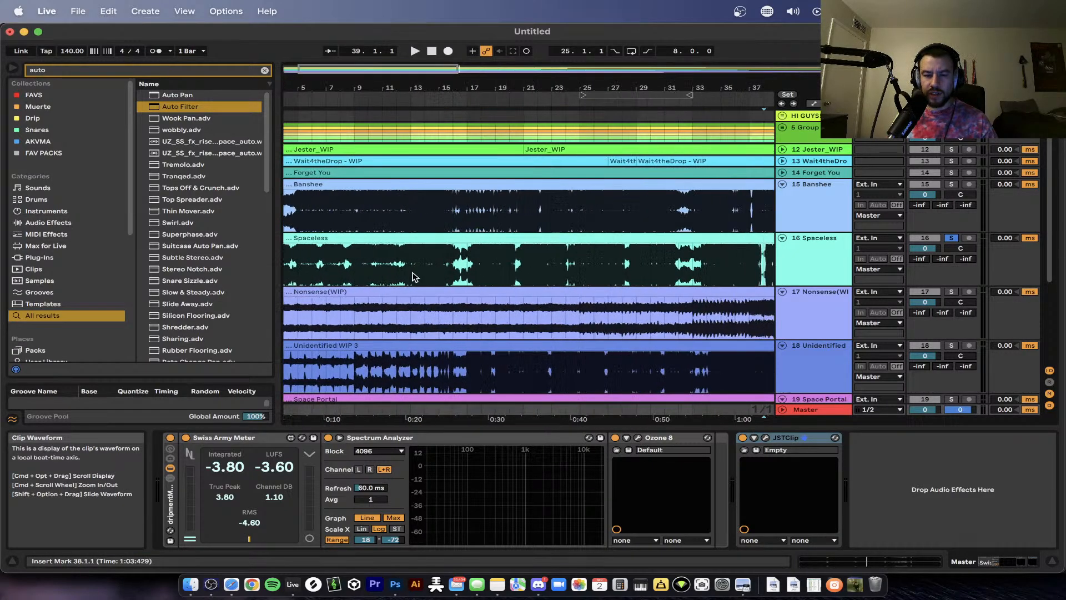
{"action": "left_click", "coordinate": [531, 267]}
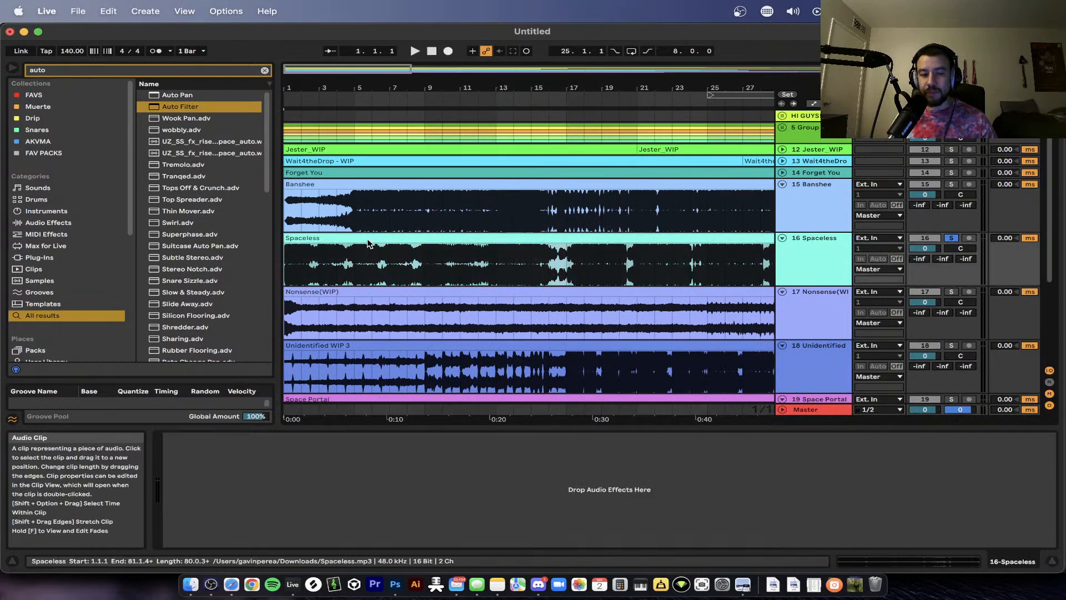
{"action": "scroll", "coordinate": [574, 276], "scroll_direction": "up", "scroll_amount": 3}
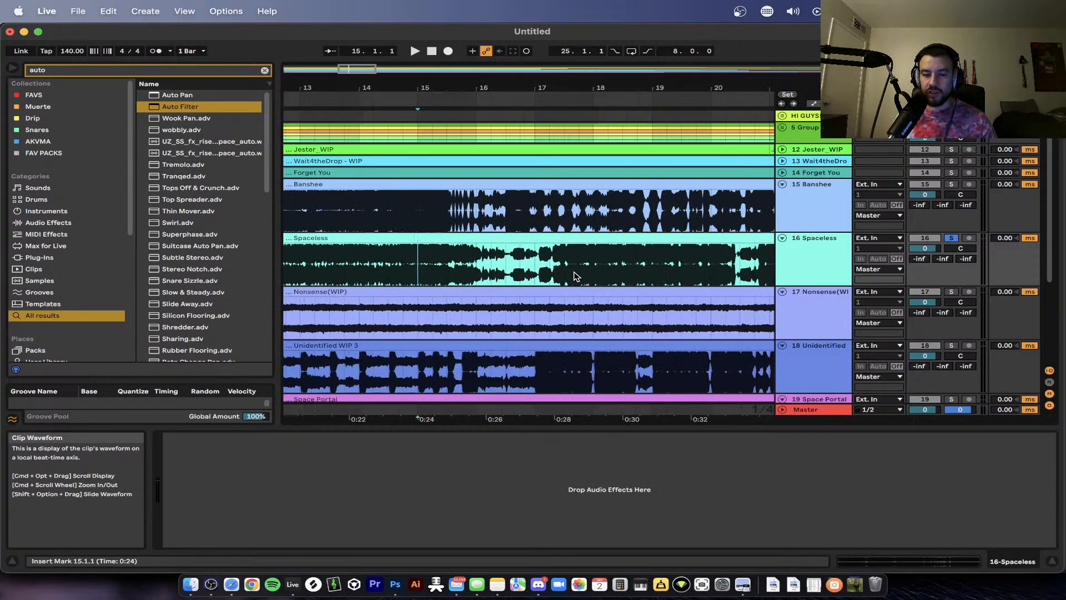
{"action": "scroll", "coordinate": [498, 265], "scroll_direction": "right", "scroll_amount": 1}
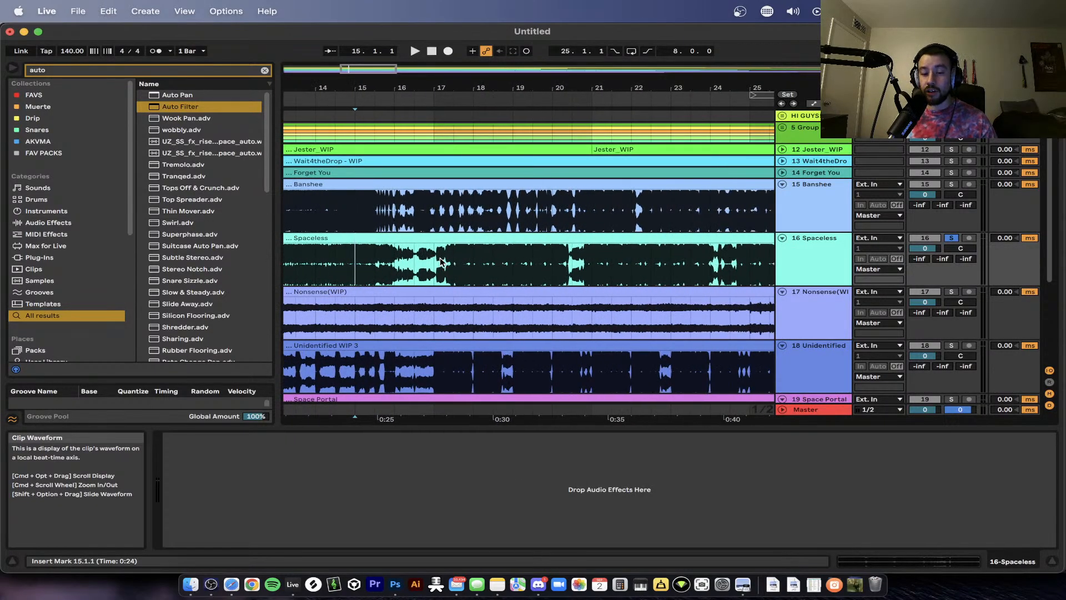
{"action": "left_click_drag", "start_coordinate": [436, 264], "coordinate": [568, 261]}
{"action": "scroll", "coordinate": [589, 264], "scroll_direction": "down", "scroll_amount": 3}
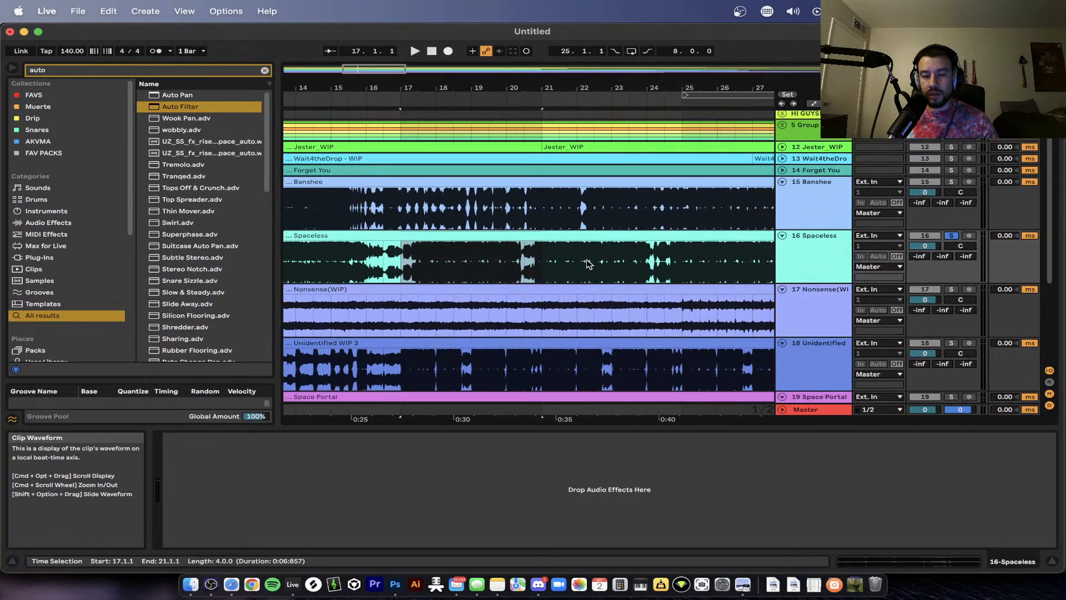
- Examine the selected phrase against the full Spaceless arrangement and its opening 33 bars
{"action": "scroll", "coordinate": [587, 264], "scroll_direction": "down", "scroll_amount": 3}
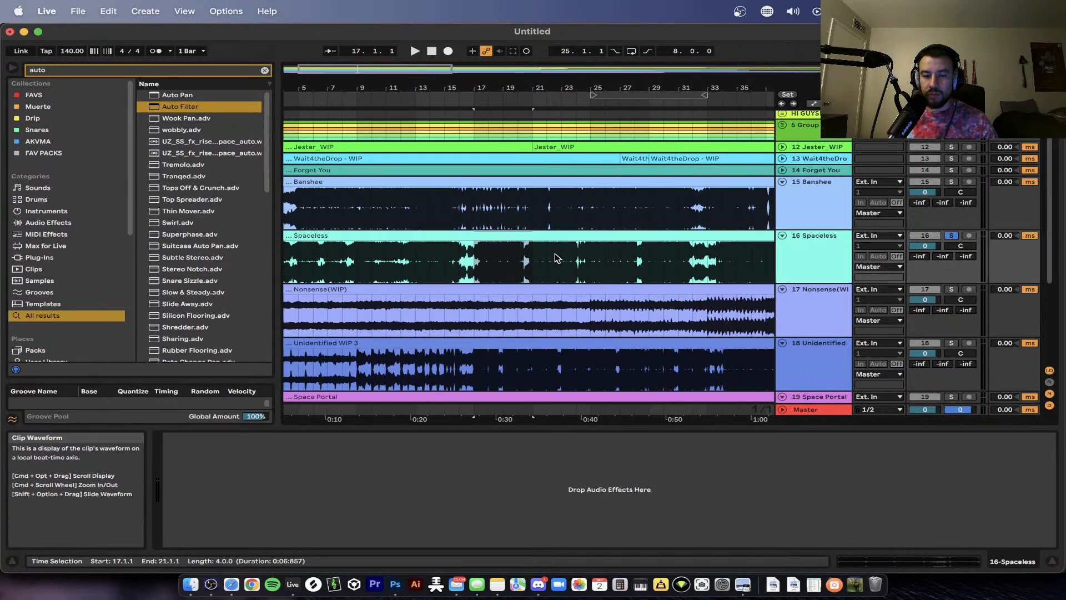
{"action": "scroll", "coordinate": [491, 270], "scroll_direction": "down", "scroll_amount": 4}
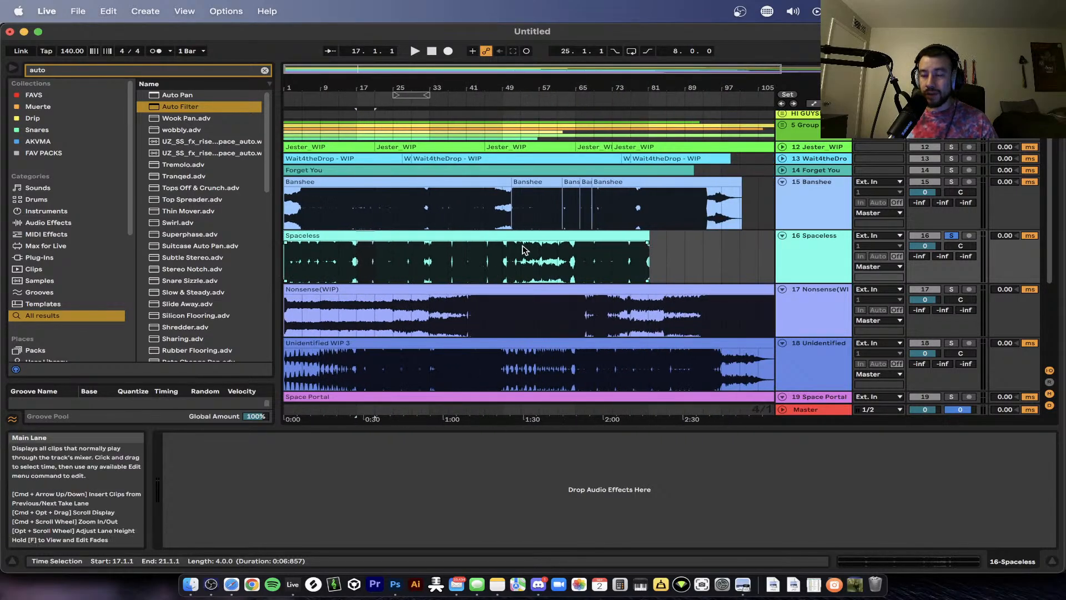
{"action": "scroll", "coordinate": [404, 256], "scroll_direction": "up", "scroll_amount": 4}
{"action": "scroll", "coordinate": [433, 256], "scroll_direction": "down", "scroll_amount": 1}
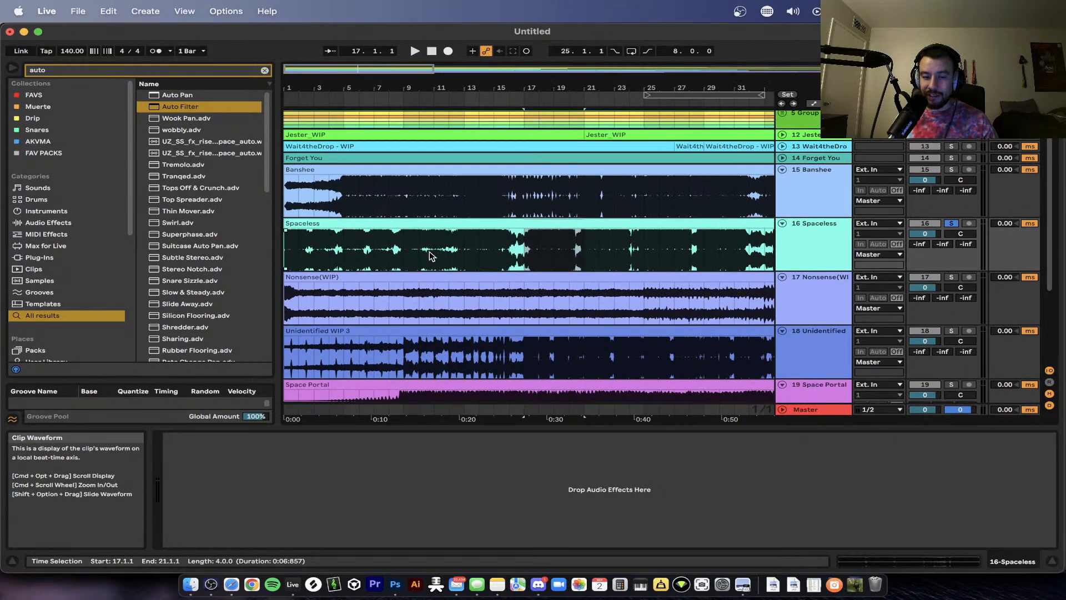
{"action": "scroll", "coordinate": [433, 256], "scroll_direction": "up", "scroll_amount": 3}
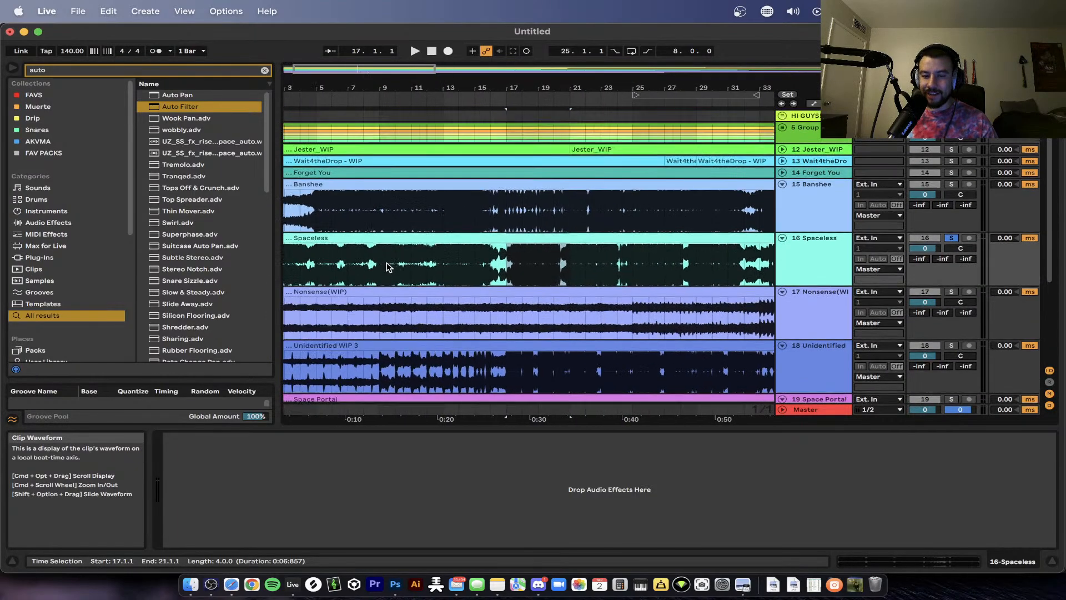
{"action": "scroll", "coordinate": [389, 267], "scroll_direction": "down", "scroll_amount": 2}
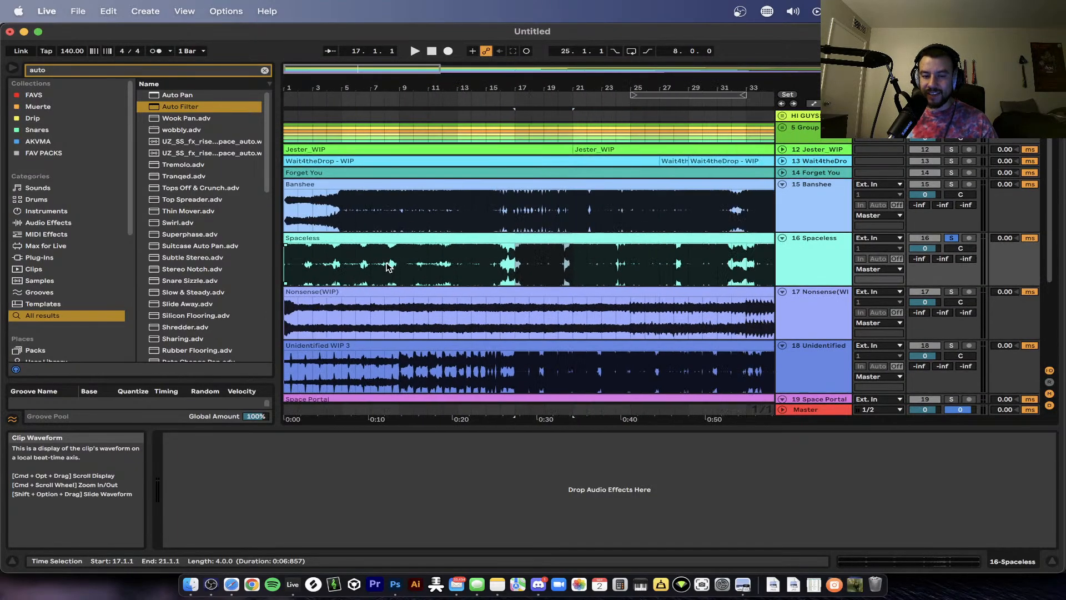
- Play a short passage of Spaceless around bar 21, stop playback, and select the entire Spaceless clip against the full arrangement
{"action": "left_click", "coordinate": [828, 245]}
{"action": "key", "text": "space"}
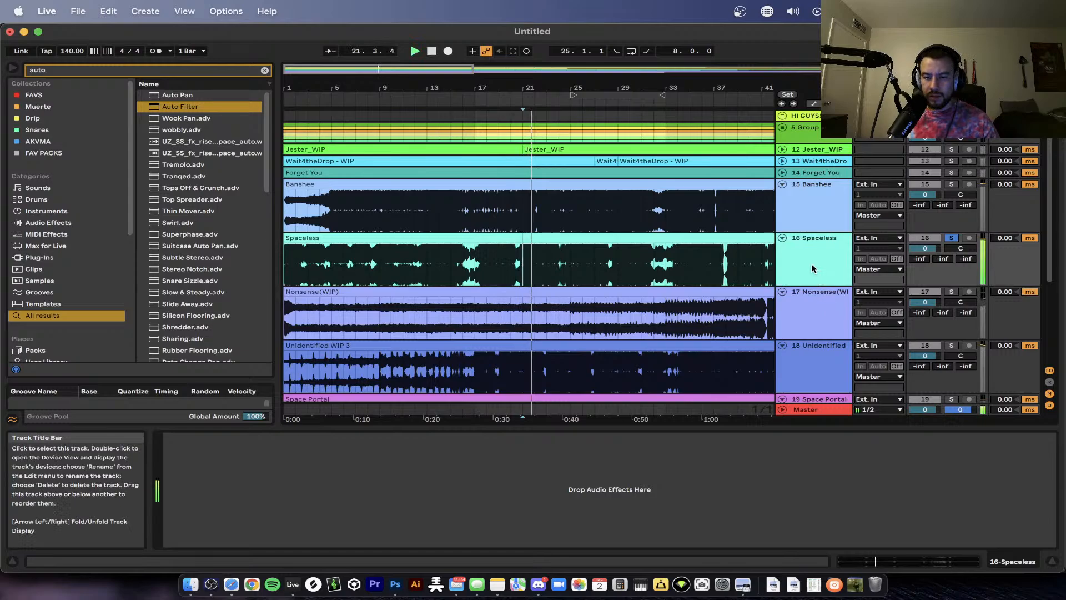
{"action": "key", "text": "space"}
{"action": "scroll", "coordinate": [573, 240], "scroll_direction": "down", "scroll_amount": 1}
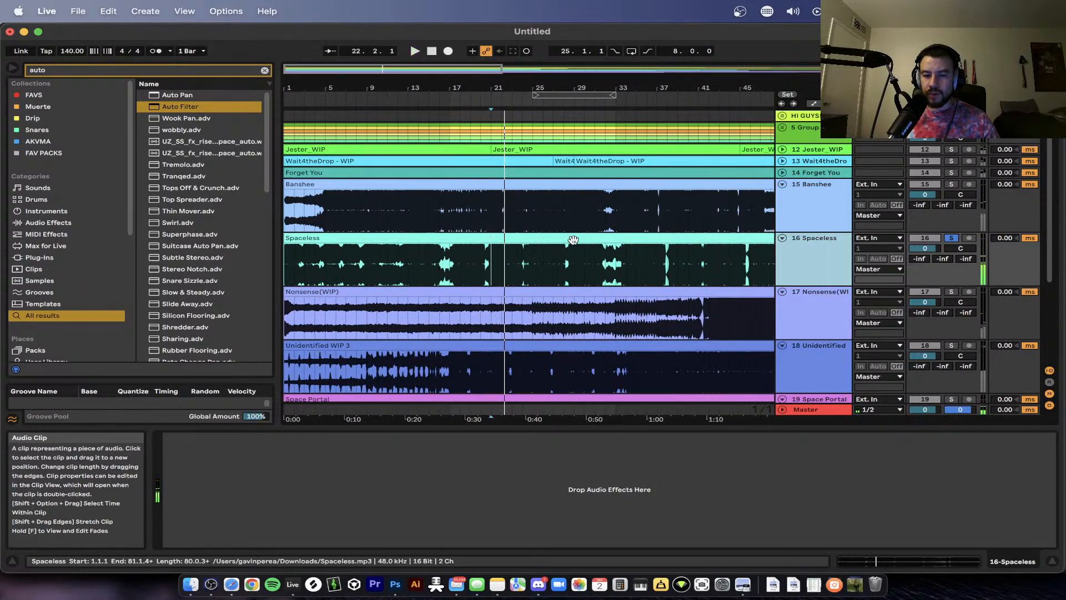
{"action": "right_click", "coordinate": [573, 240]}
{"action": "left_click", "coordinate": [508, 257]}
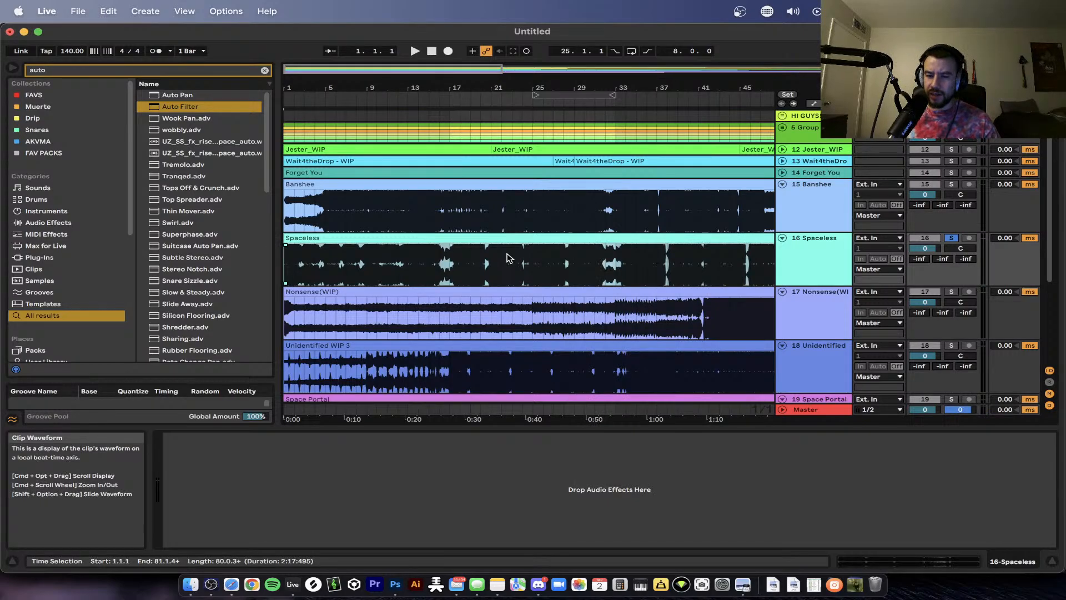
{"action": "scroll", "coordinate": [507, 257], "scroll_direction": "down", "scroll_amount": 5}
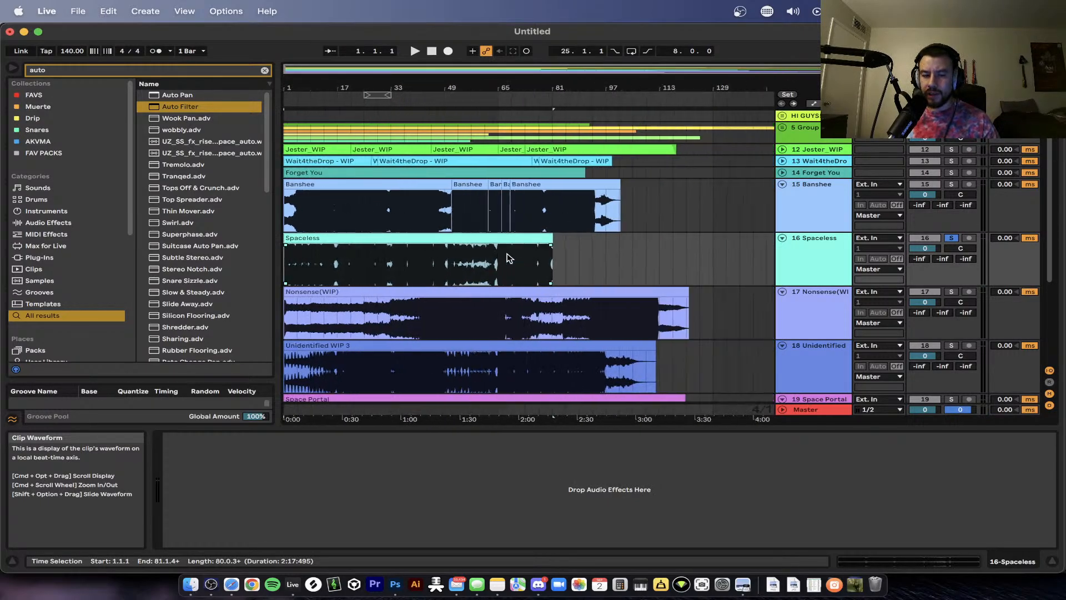
- Turn off solo on Spaceless, solo the Nonsense(WIP) track, and select its clip
{"action": "left_click", "coordinate": [899, 292]}
{"action": "left_click", "coordinate": [825, 309]}
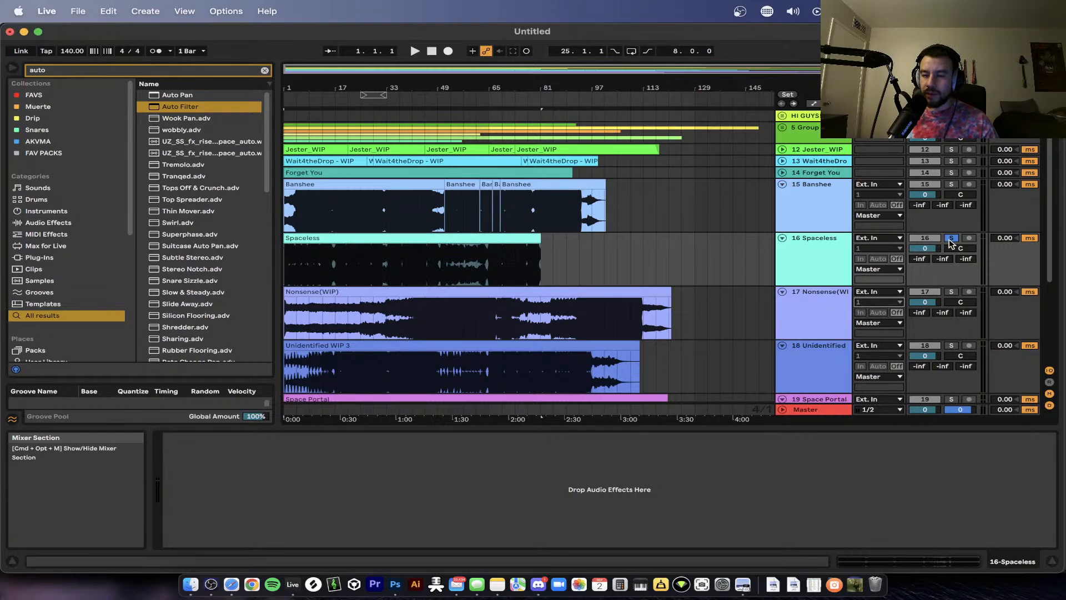
{"action": "left_click", "coordinate": [807, 323]}
{"action": "scroll", "coordinate": [805, 323], "scroll_direction": "down", "scroll_amount": 3}
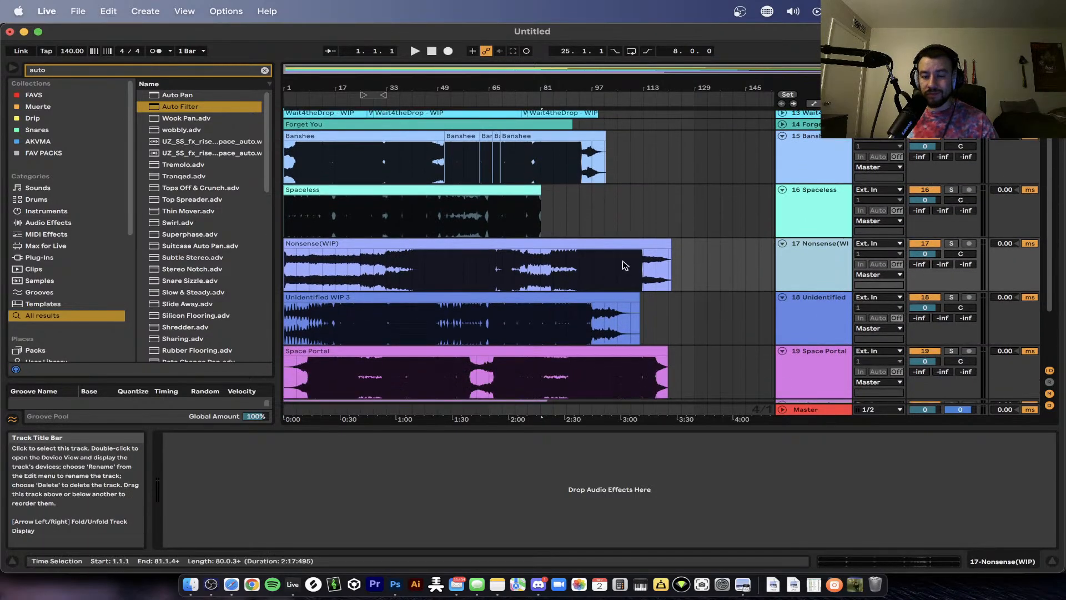
{"action": "left_click", "coordinate": [540, 243]}
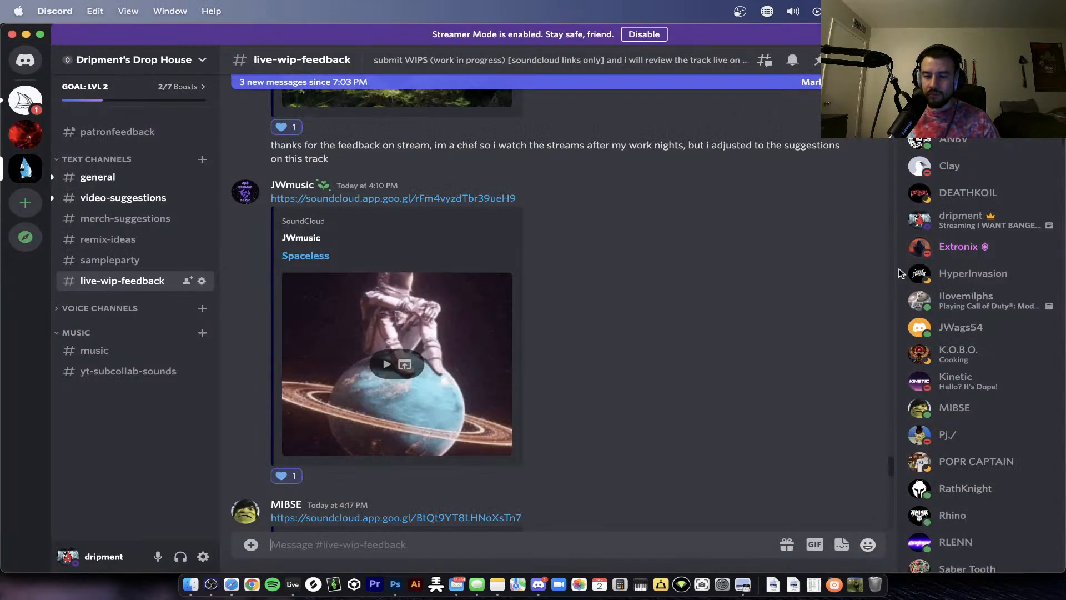
- Switch to Discord, look at the Nonsense(WIP) submission in the live-wip-feedback channel, and return to Ableton Live
{"action": "key", "text": "super+Tab"}
{"action": "scroll", "coordinate": [520, 340], "scroll_direction": "down", "scroll_amount": 3}
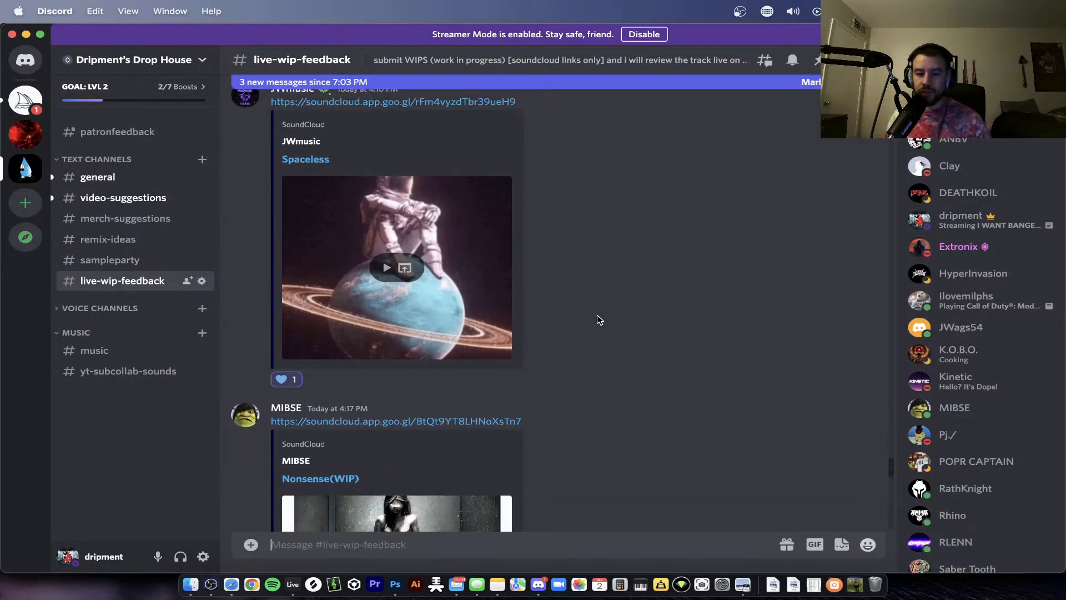
{"action": "scroll", "coordinate": [600, 320], "scroll_direction": "down", "scroll_amount": 5}
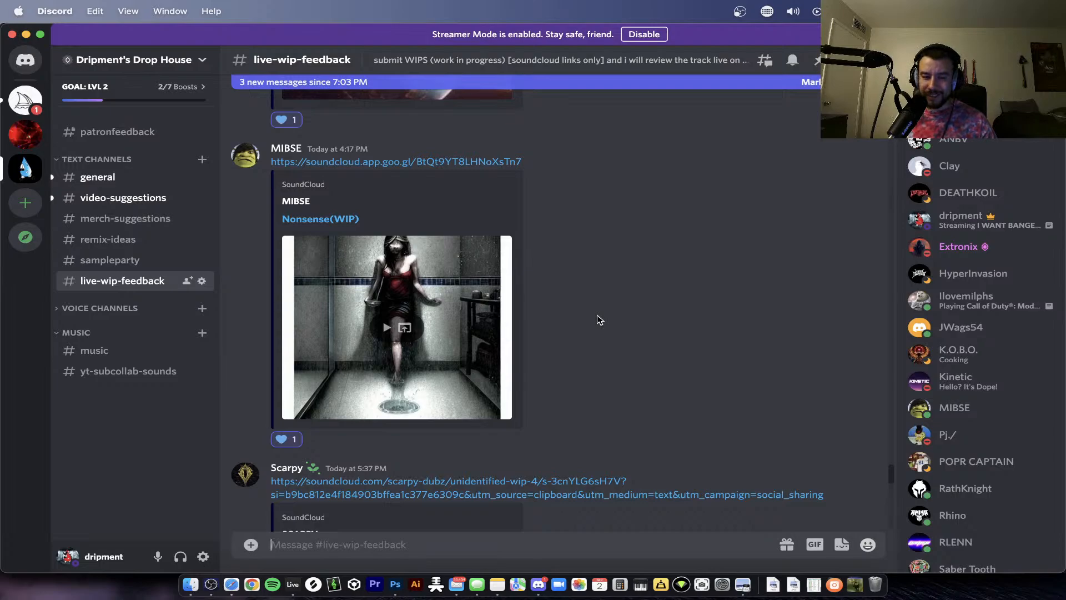
{"action": "key", "text": "super+Tab"}
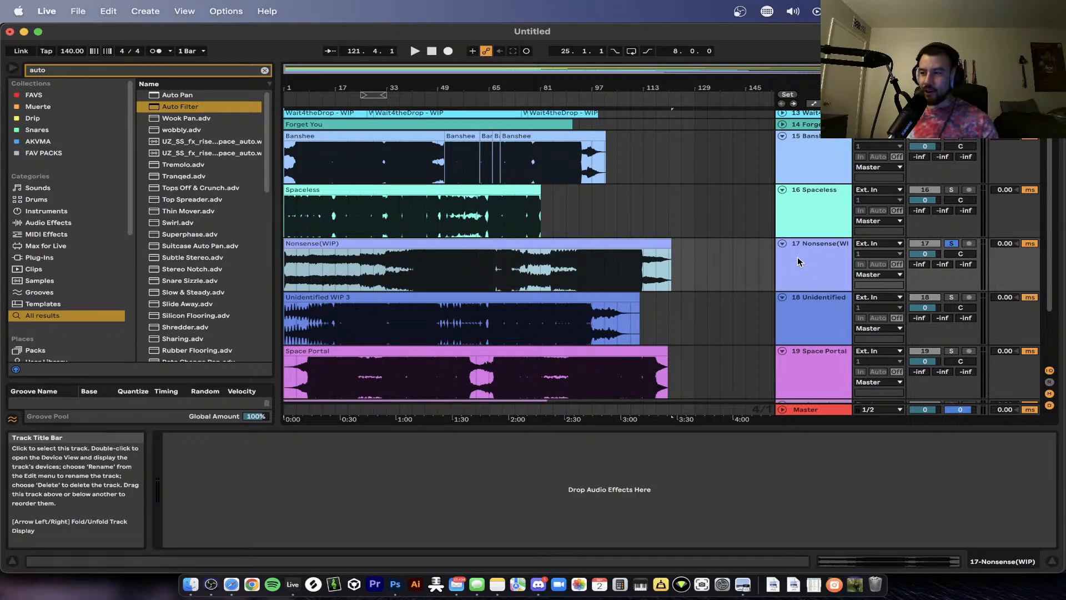
- Play Nonsense(WIP) from the beginning and bring up Ozone 8's stereo imager from the master channel
{"action": "key", "text": "space"}
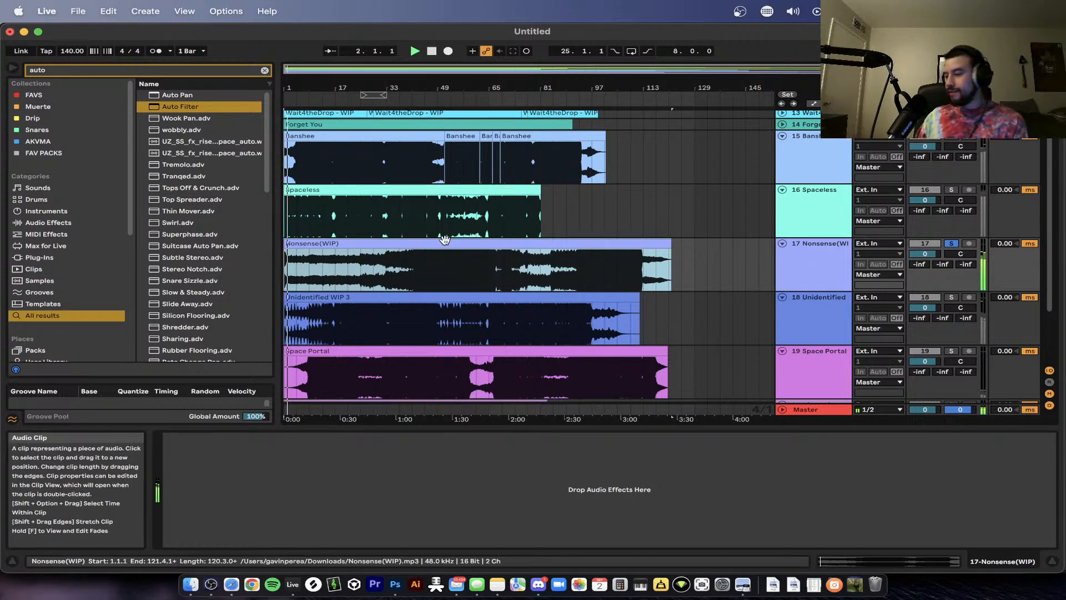
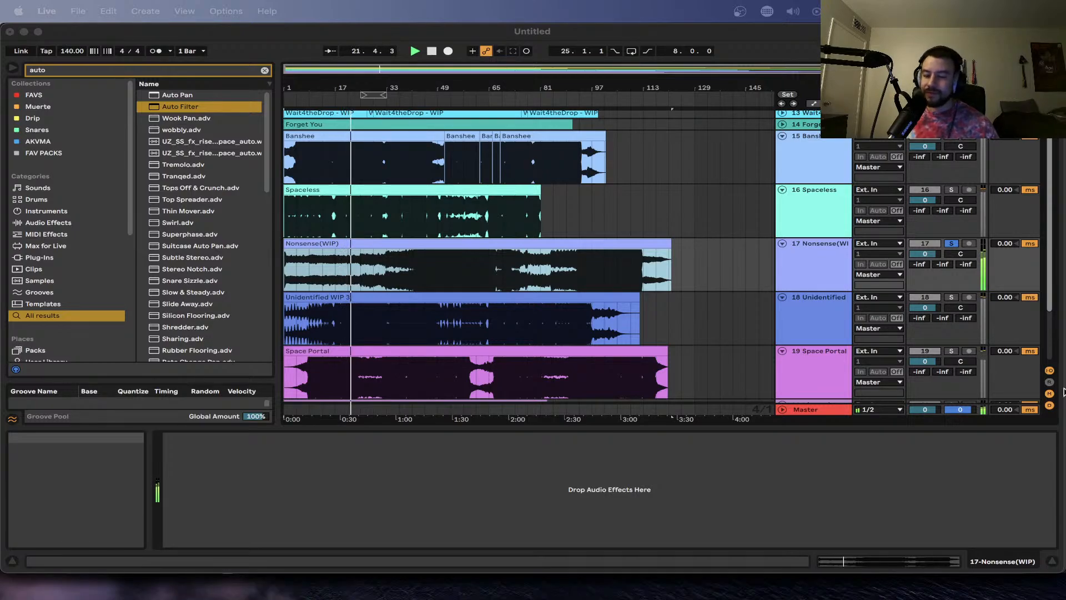
{"action": "left_click", "coordinate": [811, 412]}
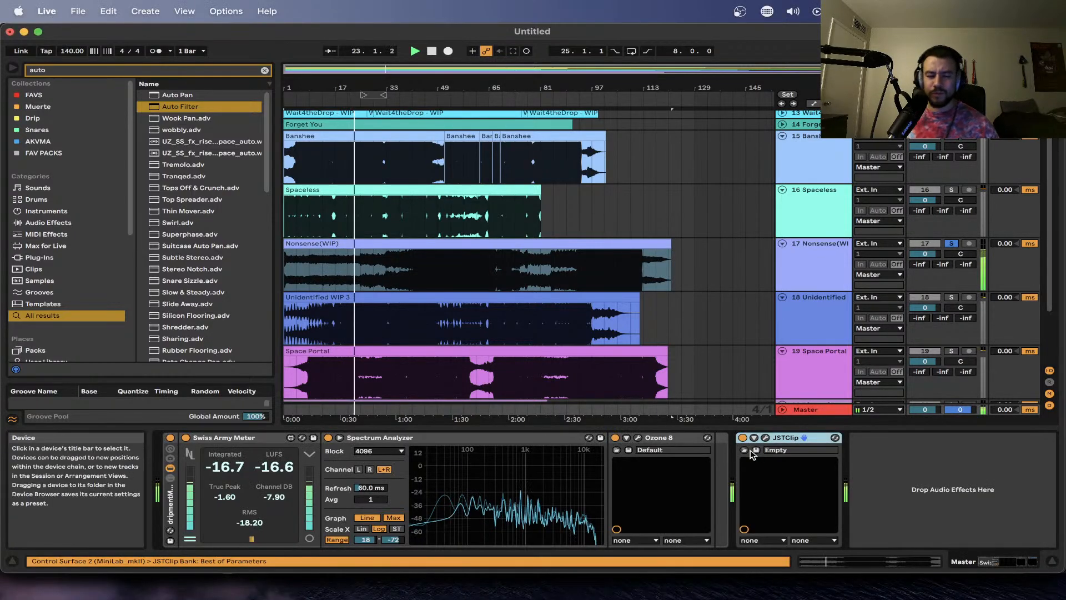
{"action": "left_click", "coordinate": [638, 439]}
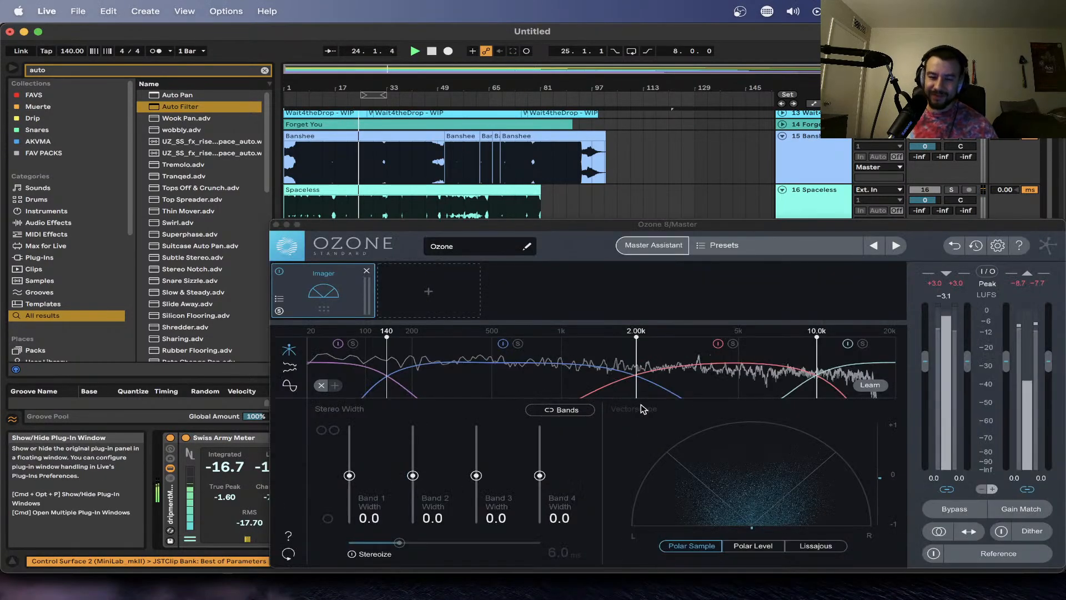
- Fold the Banshee and Spaceless tracks and move the Ozone 8 window aside
{"action": "left_click", "coordinate": [782, 136]}
{"action": "left_click", "coordinate": [782, 148]}
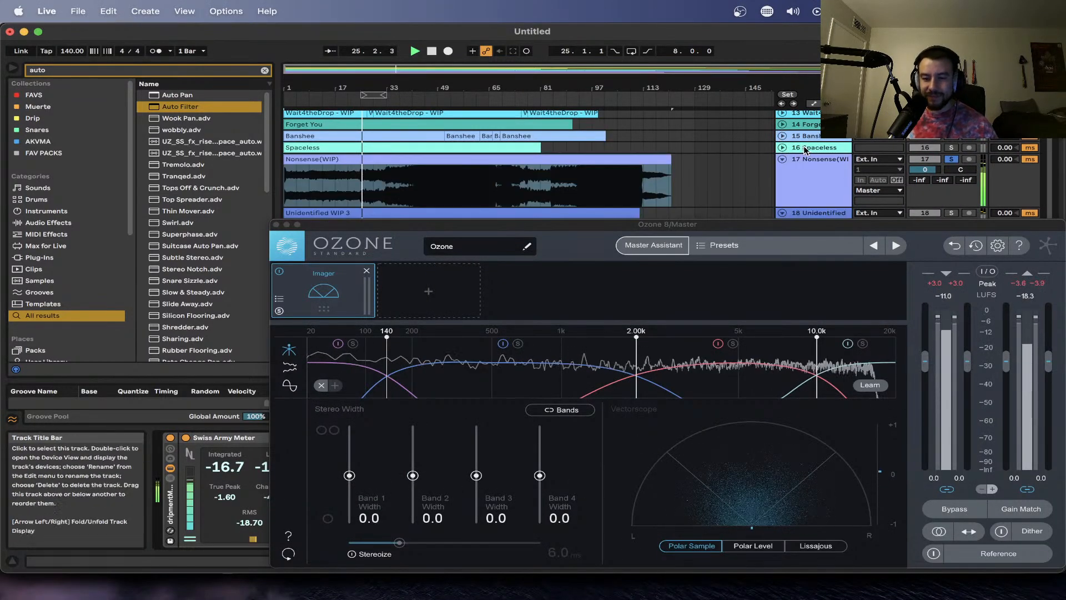
{"action": "left_click_drag", "start_coordinate": [649, 225], "coordinate": [702, 220]}
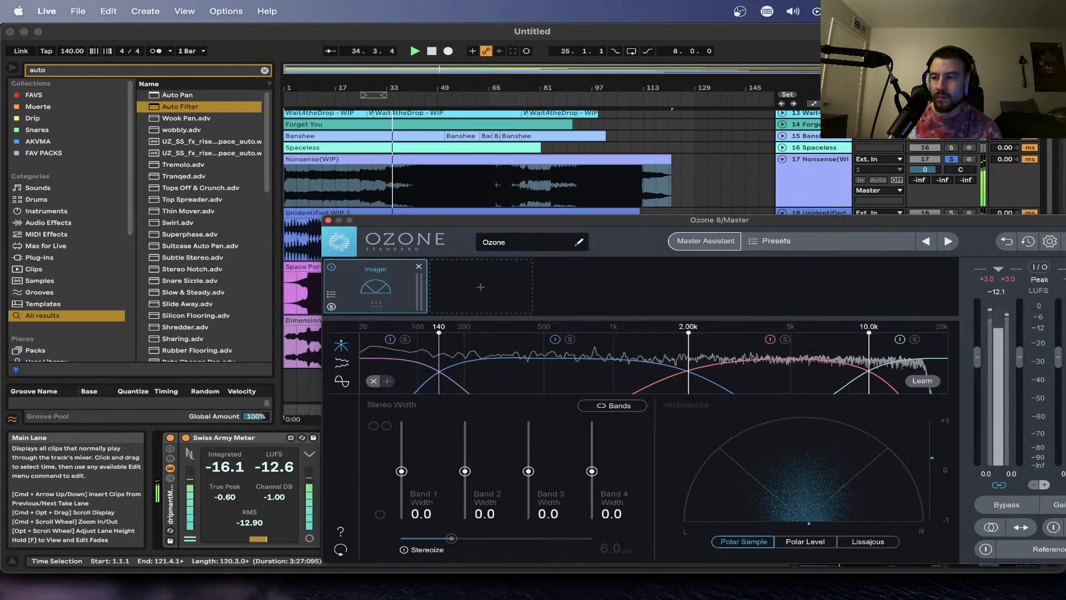
- Listen on through Nonsense(WIP) while checking the master channel's loudness meter, spectrum and Ozone 8 stereo image
{"action": "key", "text": "super+Tab"}
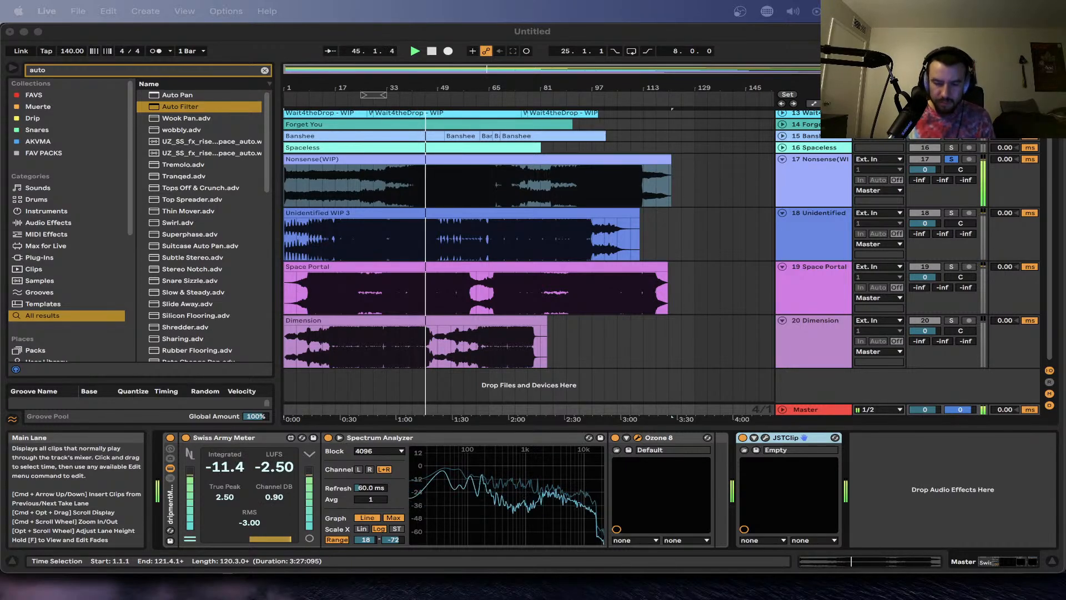
{"action": "left_click", "coordinate": [807, 409]}
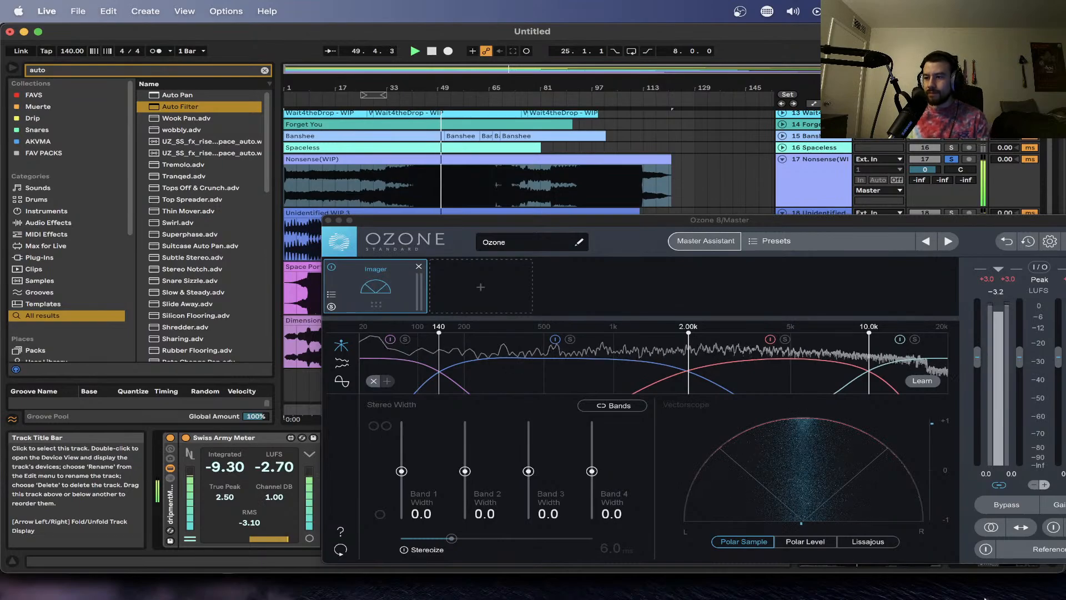
{"action": "key", "text": "super+Tab"}
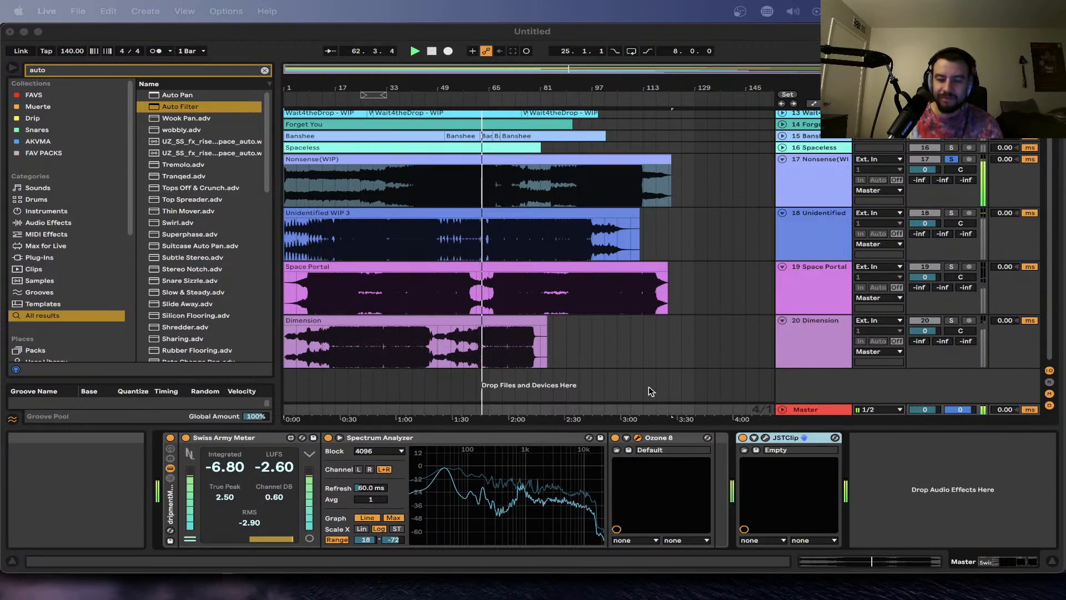
{"action": "left_click", "coordinate": [638, 437]}
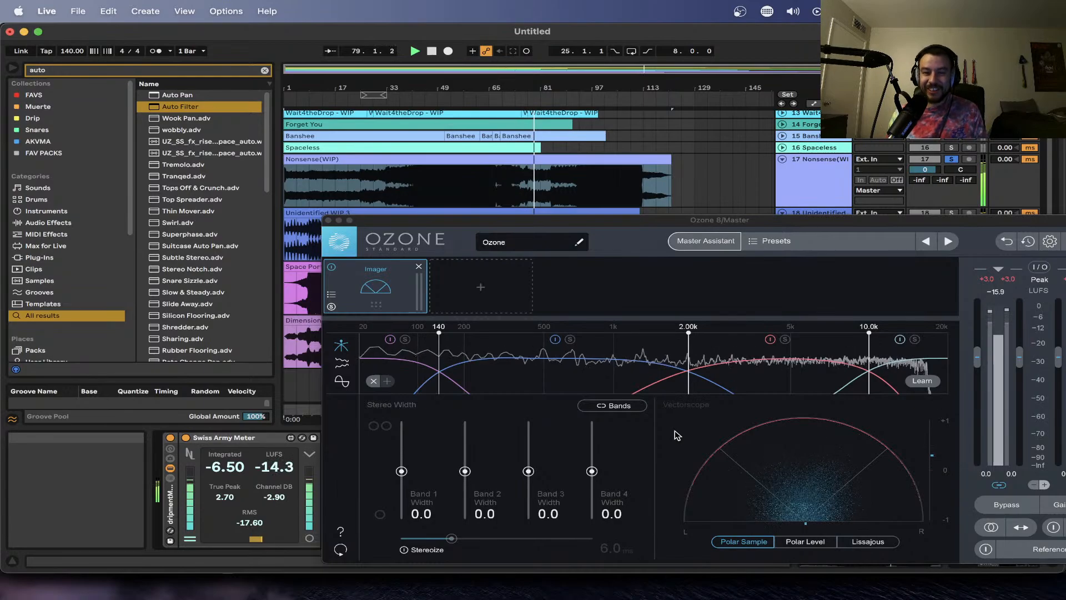
- Restart Nonsense(WIP) playback from an insert mark at bar 77 and examine the waveform around it close up
{"action": "key", "text": "space"}
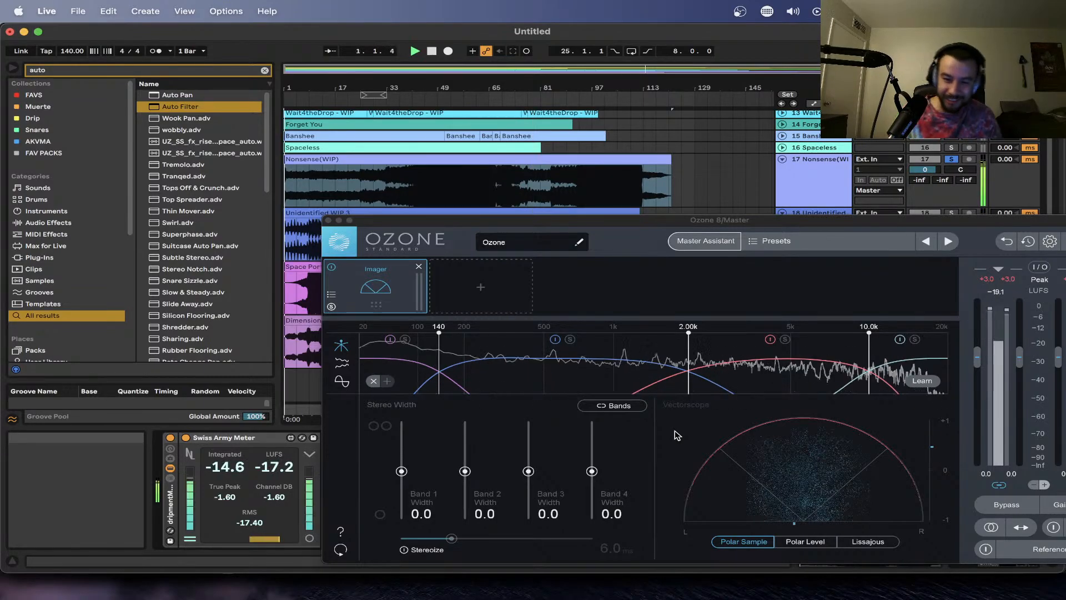
{"action": "left_click", "coordinate": [553, 184]}
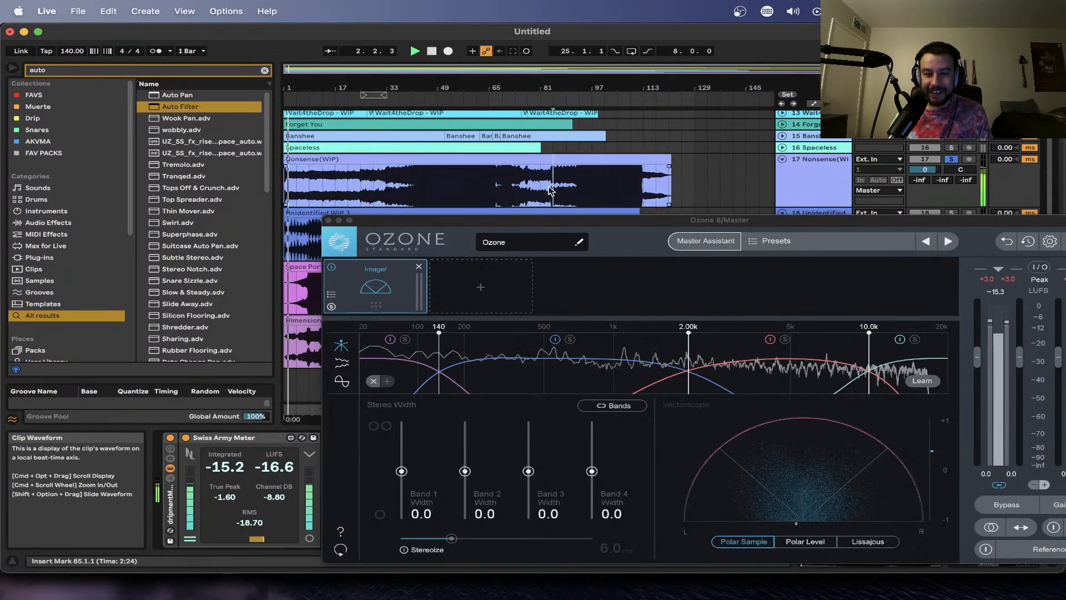
{"action": "left_click", "coordinate": [528, 185]}
{"action": "key", "text": "space"}
{"action": "key", "text": "space"}
{"action": "scroll", "coordinate": [529, 184], "scroll_direction": "up", "scroll_amount": 4}
{"action": "scroll", "coordinate": [582, 186], "scroll_direction": "up", "scroll_amount": 3}
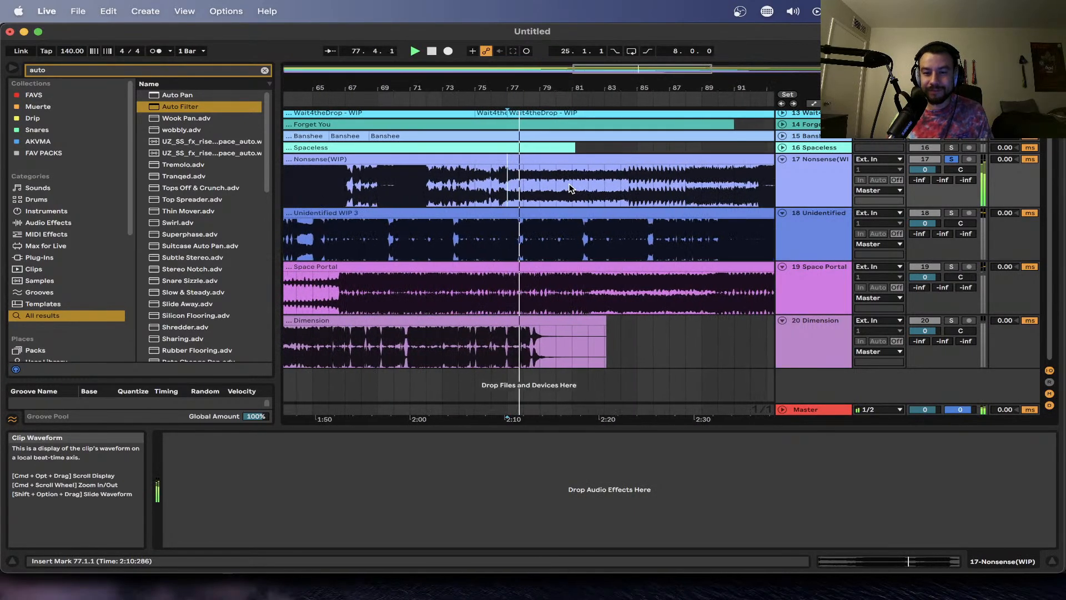
- Show the master channel's Ozone 8 imager again, reposition its window, and follow Nonsense(WIP) into its second drop
{"action": "left_click", "coordinate": [824, 403]}
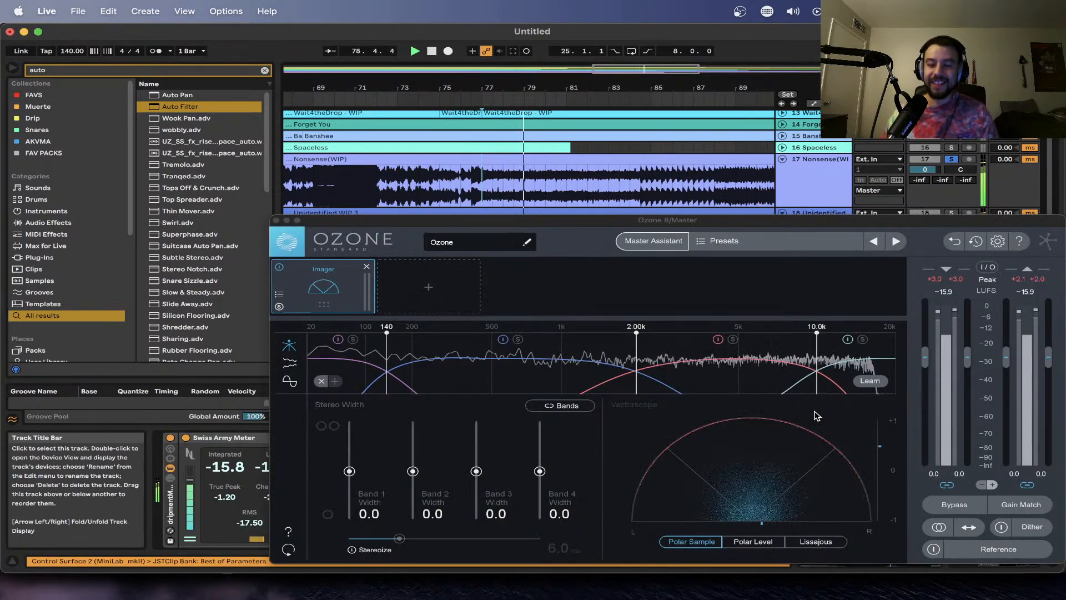
{"action": "left_click_drag", "start_coordinate": [558, 222], "coordinate": [492, 224]}
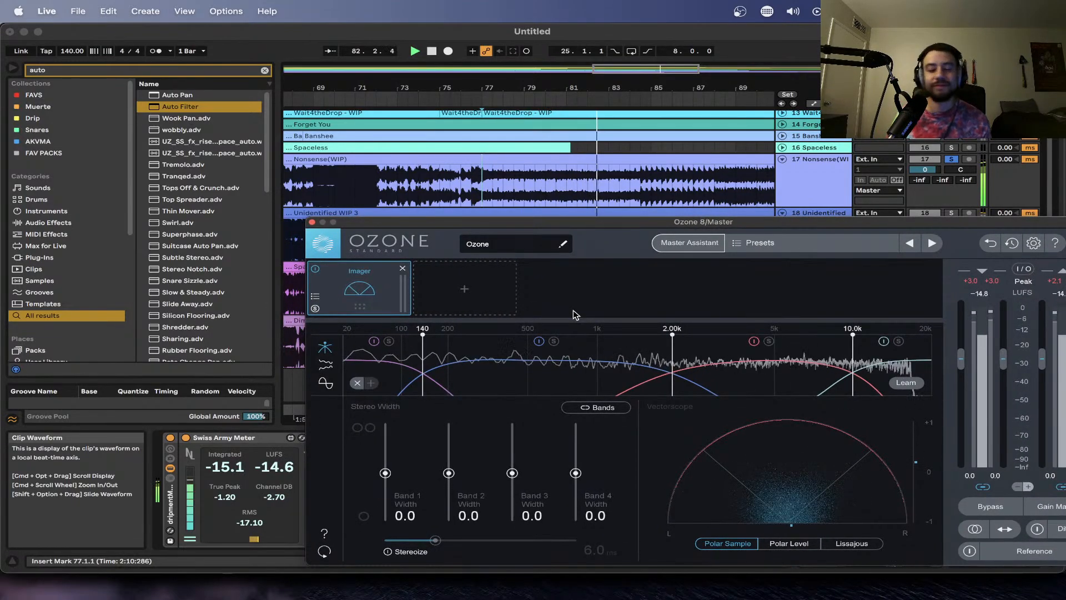
{"action": "scroll", "coordinate": [598, 174], "scroll_direction": "down", "scroll_amount": 3}
{"action": "scroll", "coordinate": [599, 175], "scroll_direction": "down", "scroll_amount": 3}
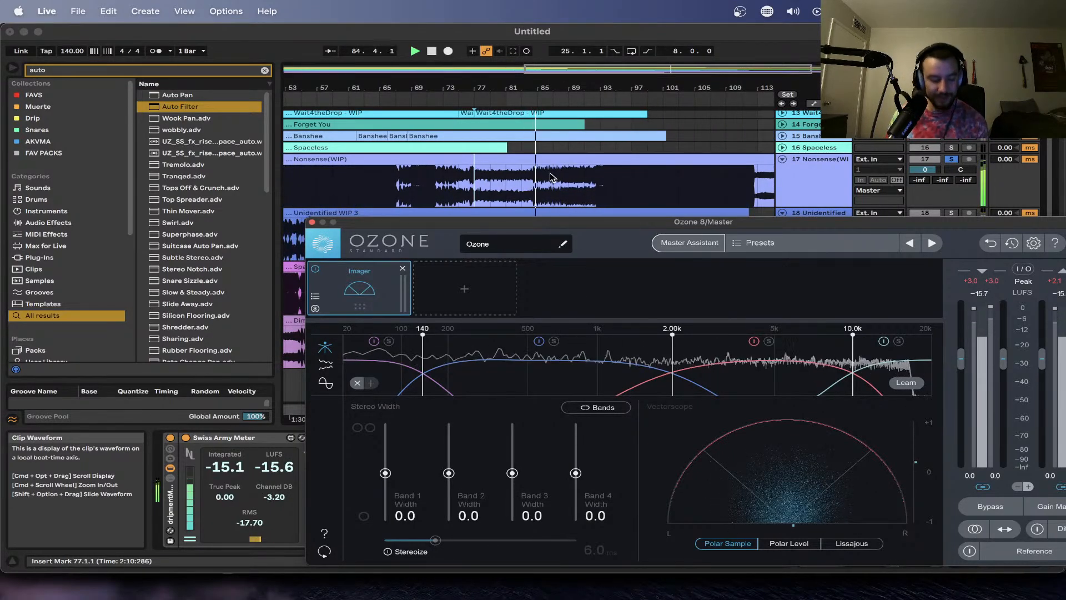
{"action": "scroll", "coordinate": [550, 177], "scroll_direction": "right", "scroll_amount": 1}
{"action": "scroll", "coordinate": [550, 177], "scroll_direction": "right", "scroll_amount": 4}
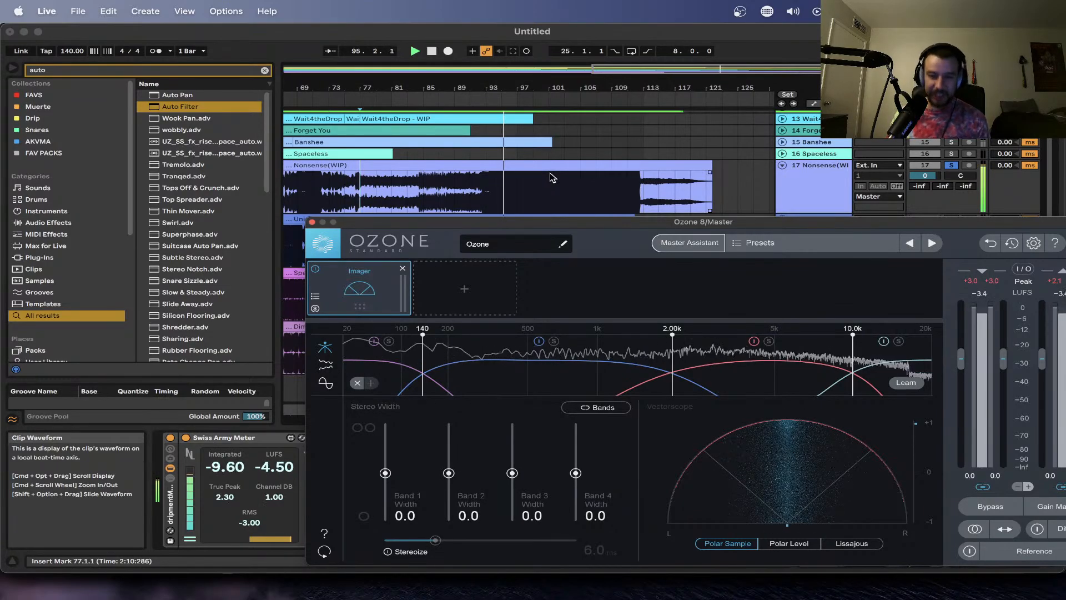
- Examine the second-drop waveform of Nonsense(WIP) from about bar 95 through the outro against the whole arrangement during playback
{"action": "scroll", "coordinate": [520, 189], "scroll_direction": "up", "scroll_amount": 10}
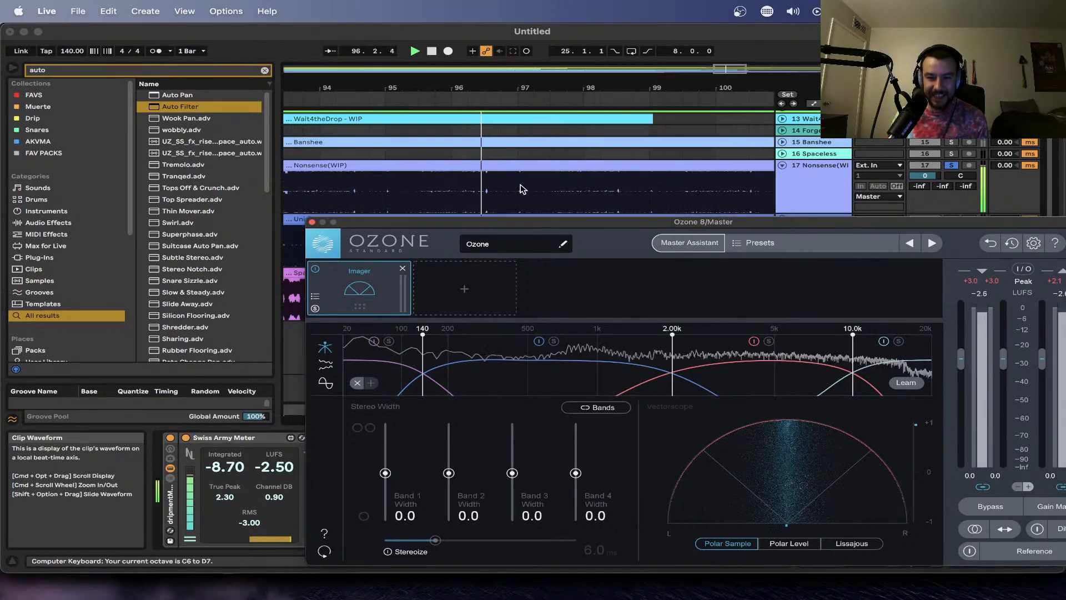
{"action": "scroll", "coordinate": [520, 189], "scroll_direction": "down", "scroll_amount": 4}
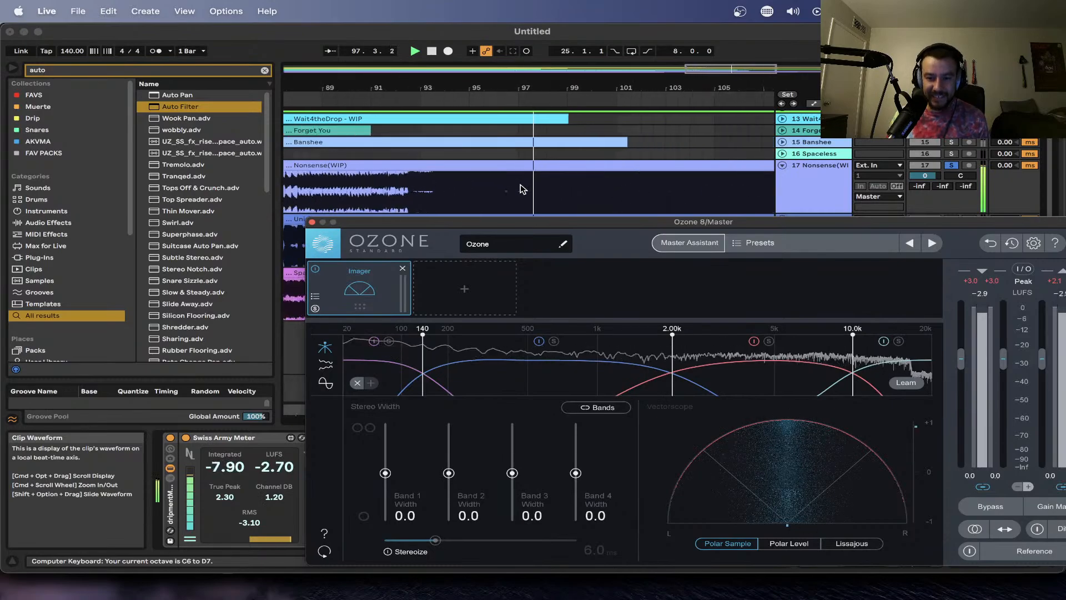
{"action": "scroll", "coordinate": [521, 189], "scroll_direction": "down", "scroll_amount": 2}
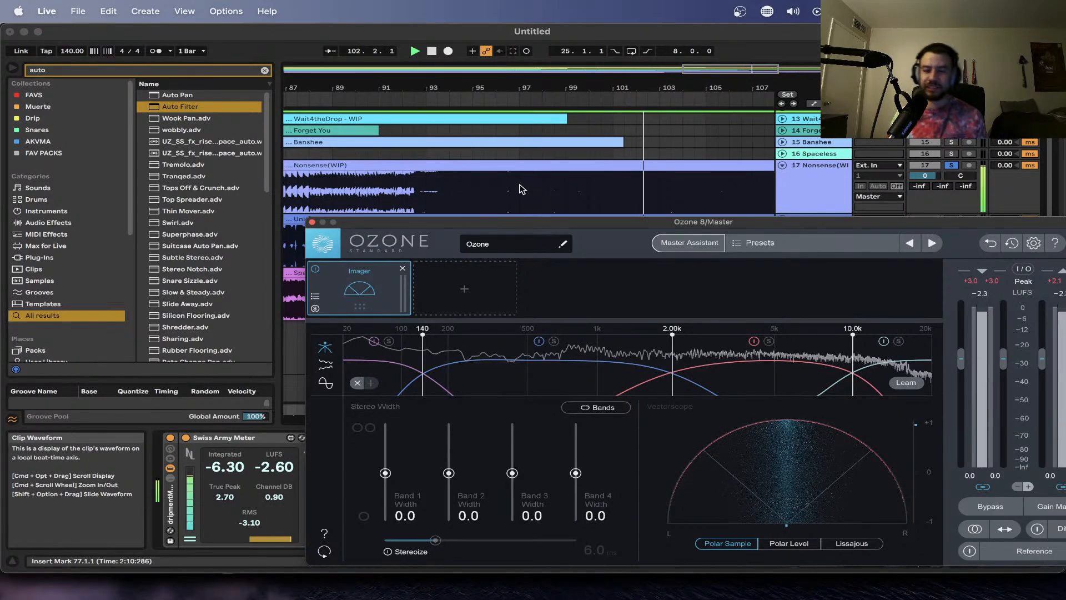
{"action": "scroll", "coordinate": [522, 189], "scroll_direction": "down", "scroll_amount": 3}
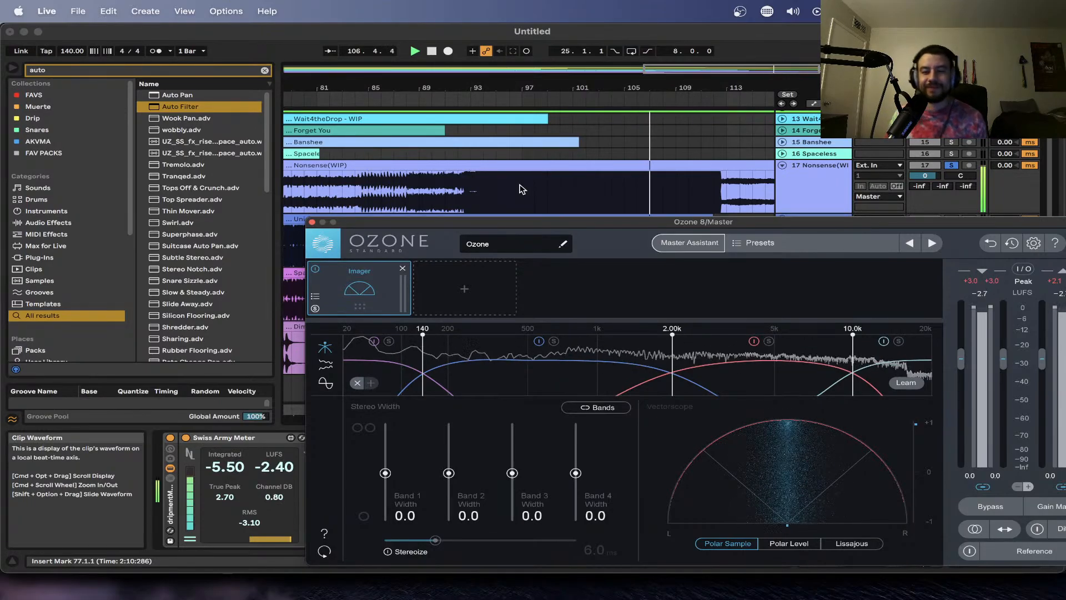
{"action": "scroll", "coordinate": [522, 189], "scroll_direction": "down", "scroll_amount": 3}
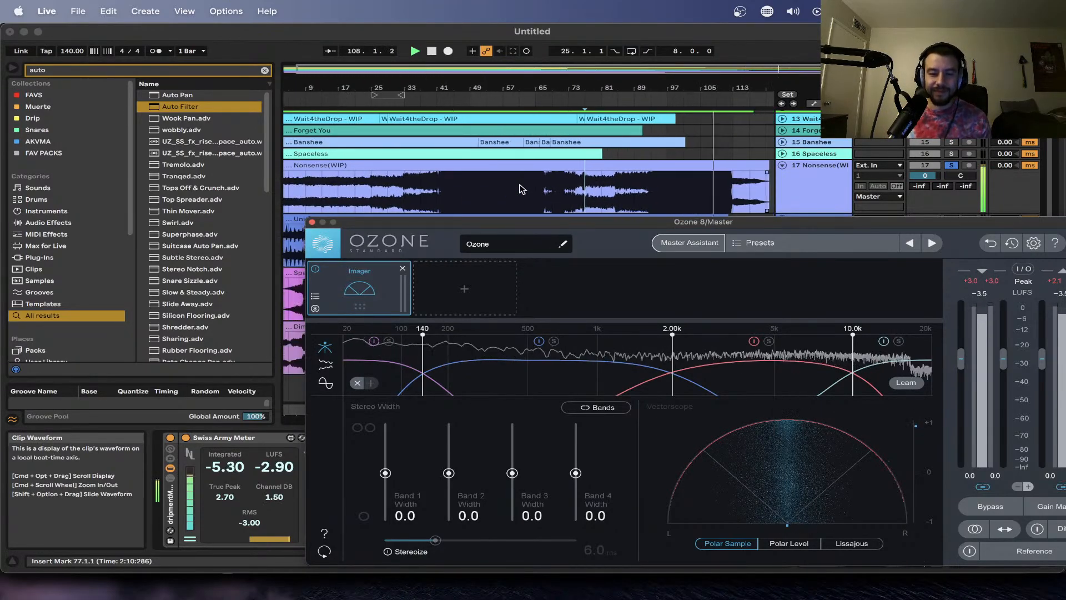
{"action": "scroll", "coordinate": [522, 189], "scroll_direction": "down", "scroll_amount": 3}
{"action": "scroll", "coordinate": [522, 190], "scroll_direction": "right", "scroll_amount": 3}
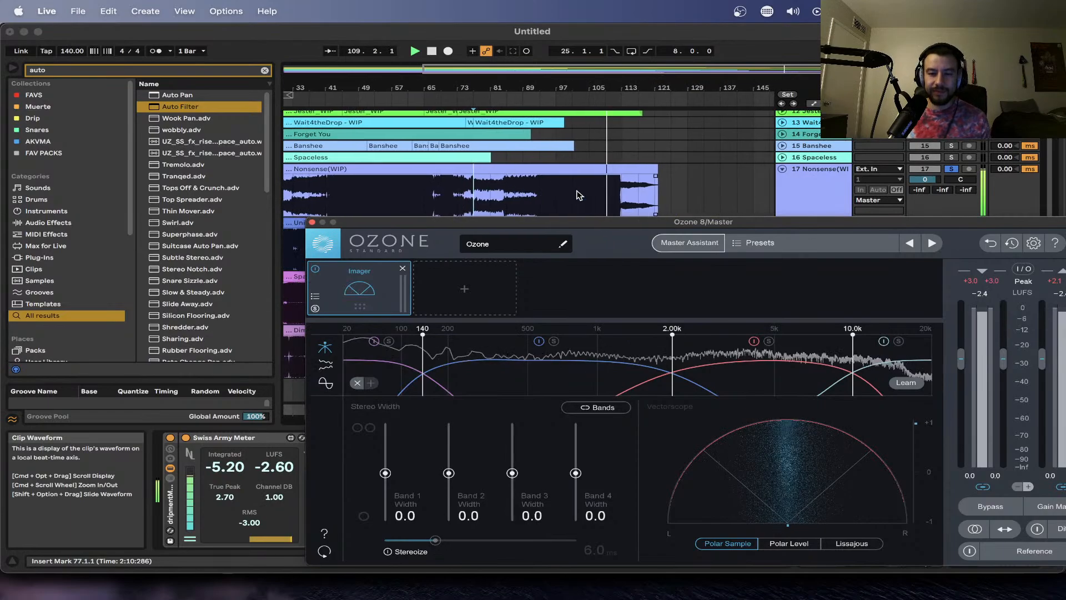
{"action": "scroll", "coordinate": [578, 195], "scroll_direction": "up", "scroll_amount": 1}
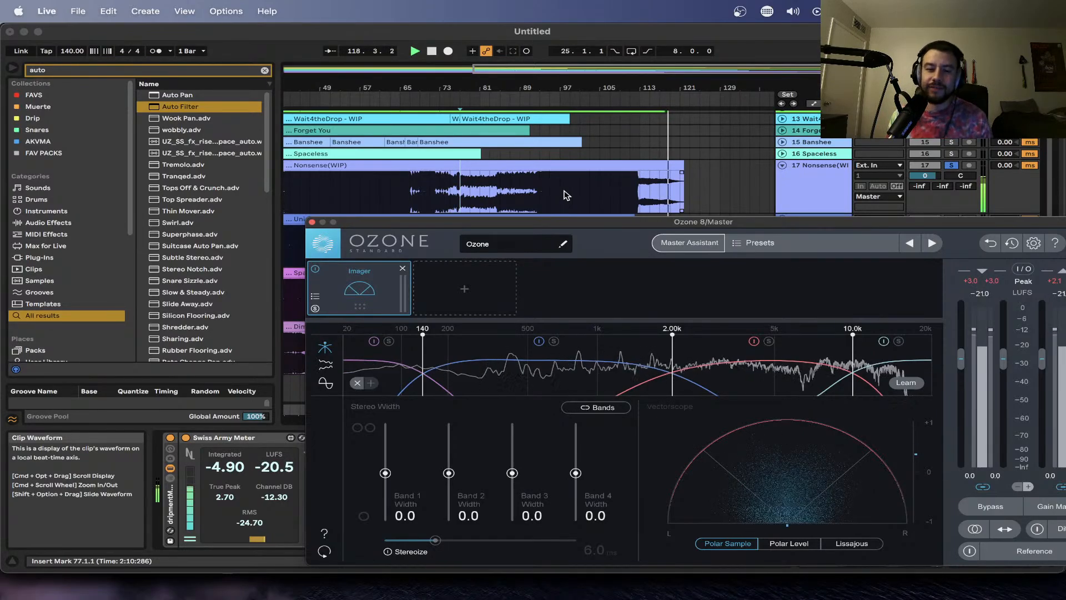
{"action": "scroll", "coordinate": [564, 195], "scroll_direction": "down", "scroll_amount": 3}
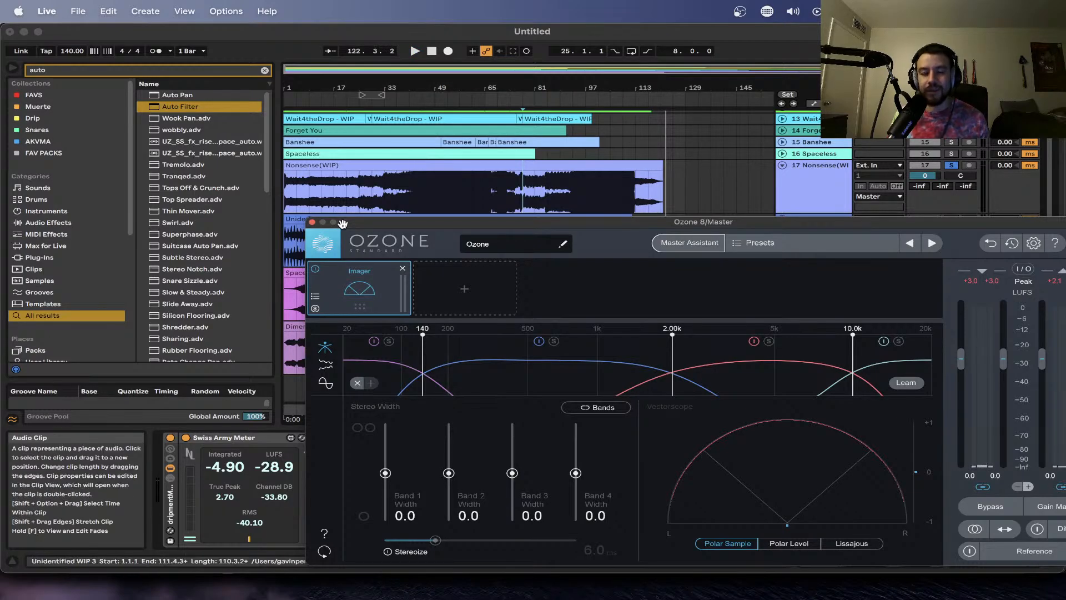
- Move the Ozone 8 window off the Nonsense(WIP) track and examine its waveform around the first drop near bar 41
{"action": "left_click_drag", "start_coordinate": [361, 222], "coordinate": [382, 222]}
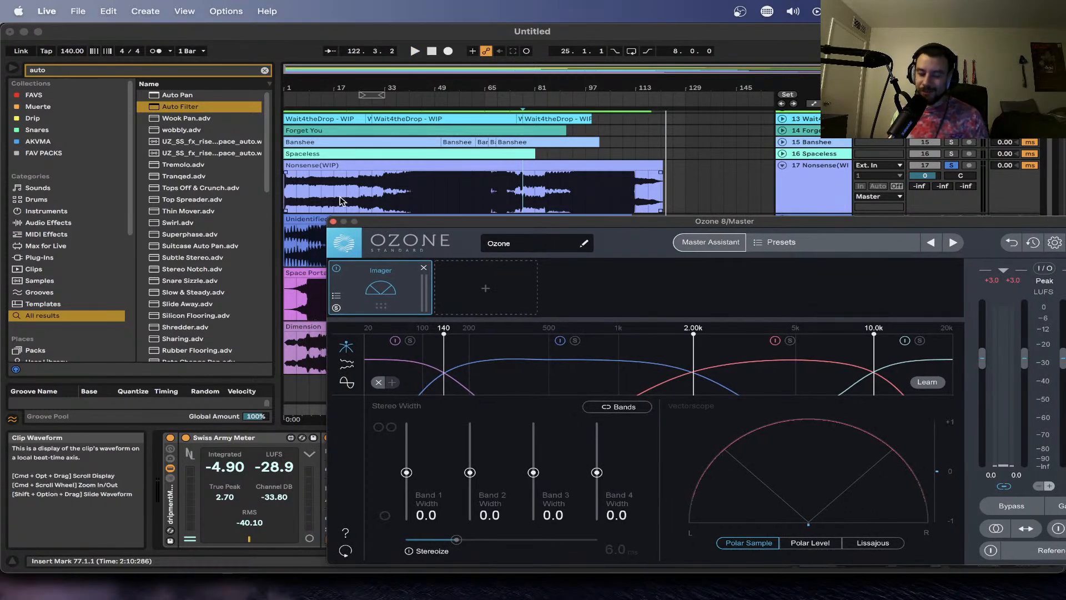
{"action": "scroll", "coordinate": [341, 201], "scroll_direction": "up", "scroll_amount": 1}
{"action": "scroll", "coordinate": [341, 201], "scroll_direction": "up", "scroll_amount": 1}
{"action": "scroll", "coordinate": [341, 201], "scroll_direction": "down", "scroll_amount": 3}
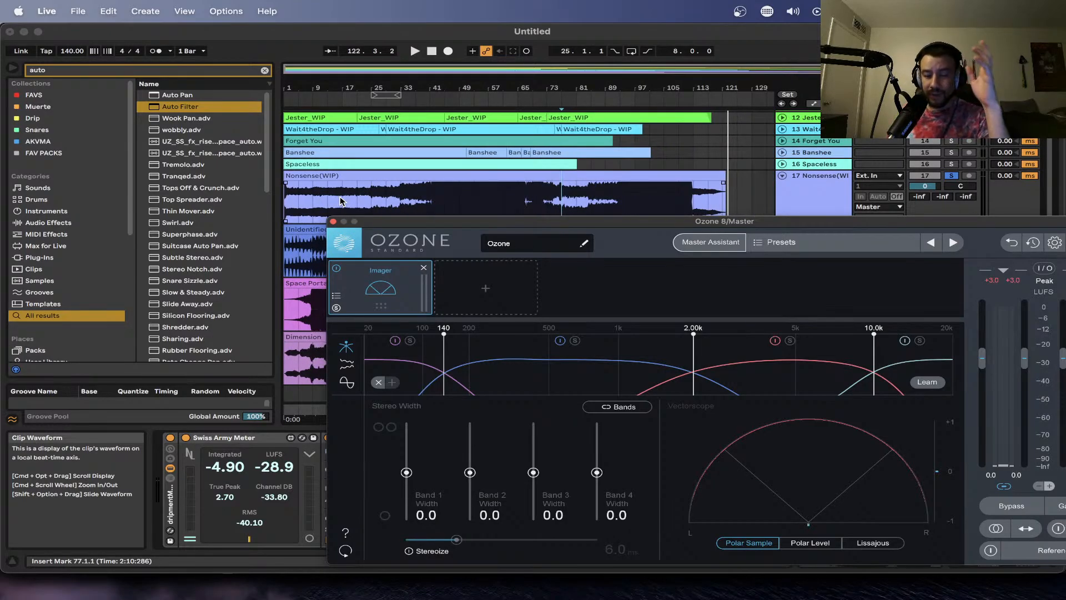
{"action": "scroll", "coordinate": [403, 189], "scroll_direction": "down", "scroll_amount": 1}
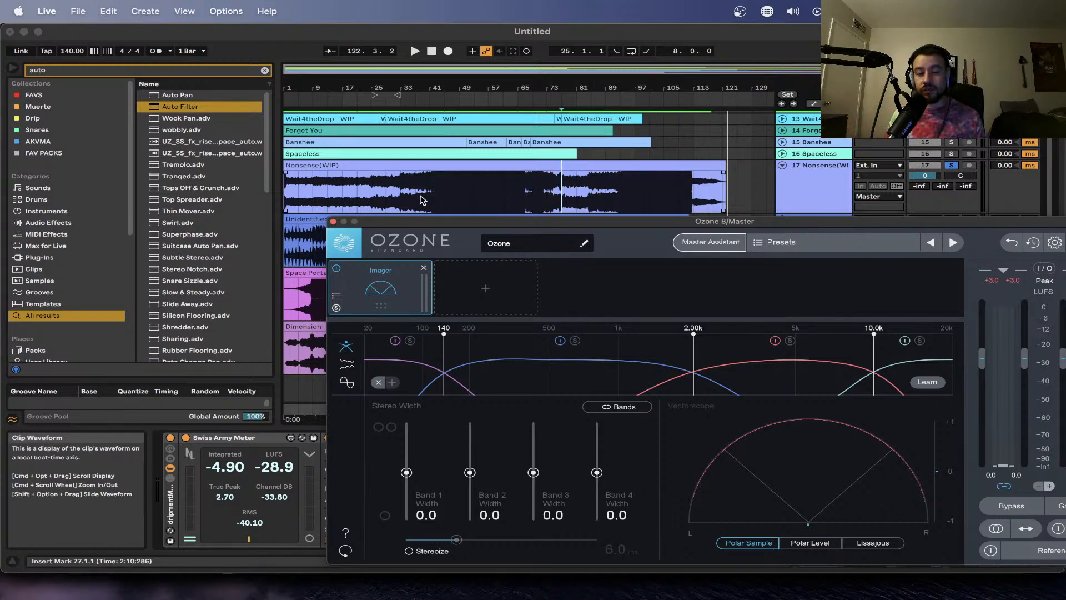
{"action": "scroll", "coordinate": [419, 200], "scroll_direction": "up", "scroll_amount": 5}
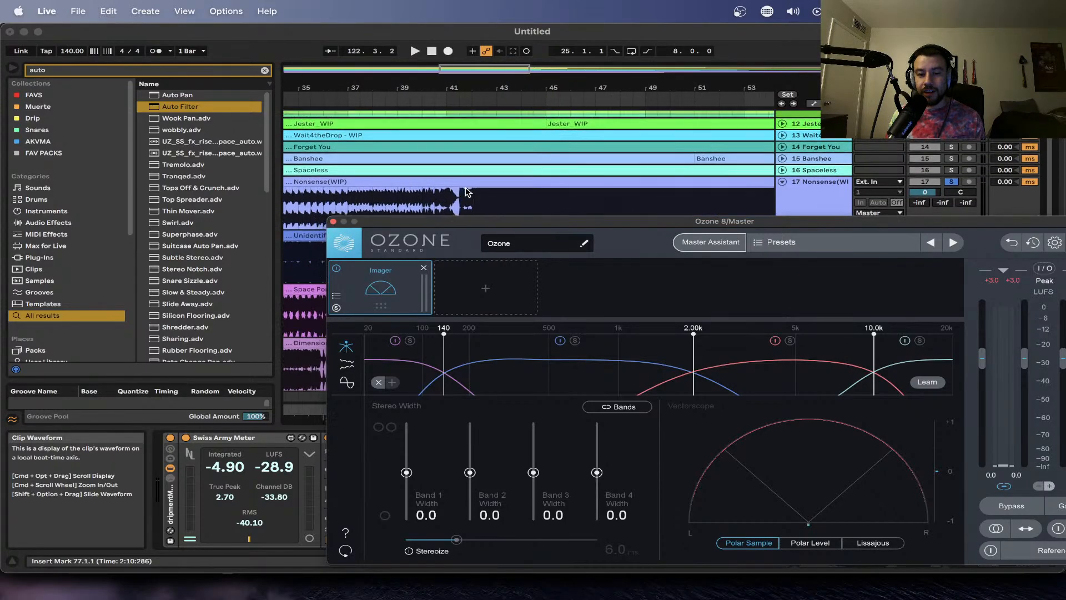
{"action": "scroll", "coordinate": [466, 192], "scroll_direction": "down", "scroll_amount": 1}
{"action": "scroll", "coordinate": [466, 192], "scroll_direction": "right", "scroll_amount": 3}
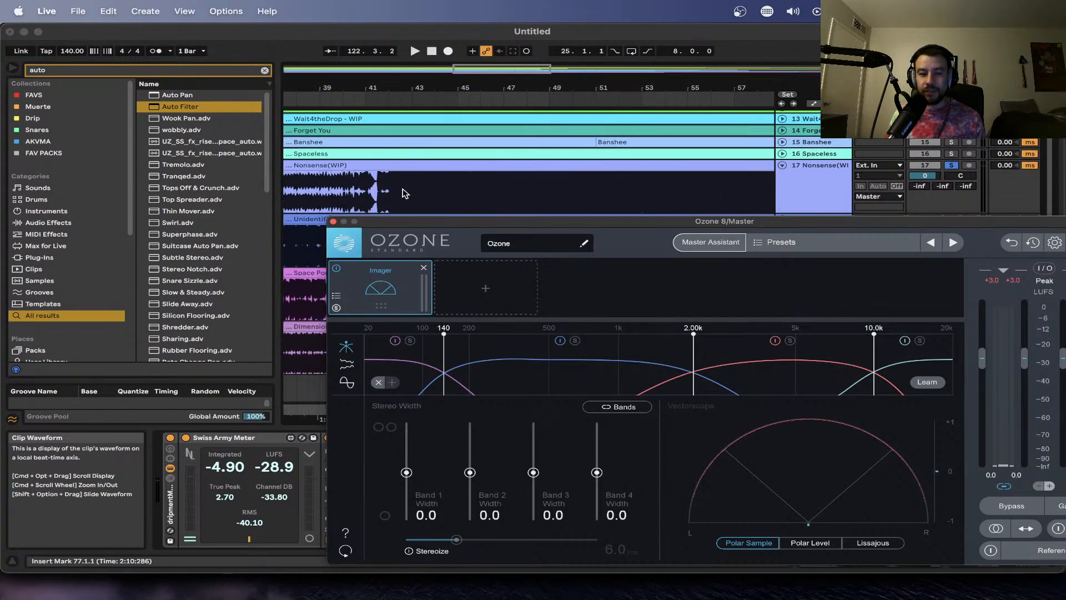
{"action": "scroll", "coordinate": [405, 192], "scroll_direction": "down", "scroll_amount": 1}
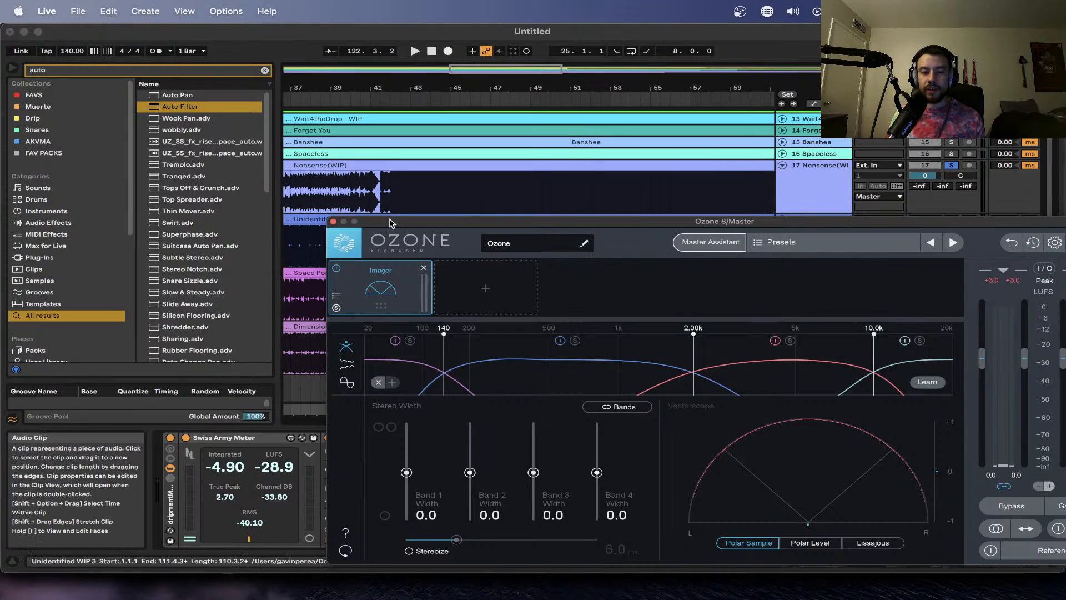
{"action": "left_click_drag", "start_coordinate": [390, 222], "coordinate": [392, 253]}
{"action": "scroll", "coordinate": [405, 201], "scroll_direction": "up", "scroll_amount": 2}
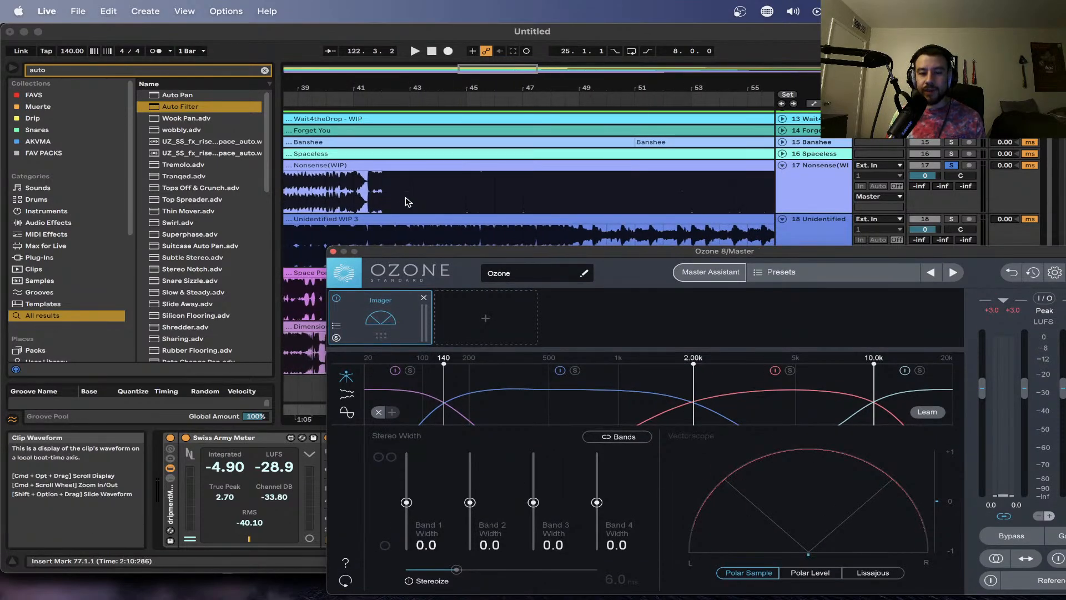
{"action": "scroll", "coordinate": [405, 201], "scroll_direction": "up", "scroll_amount": 4}
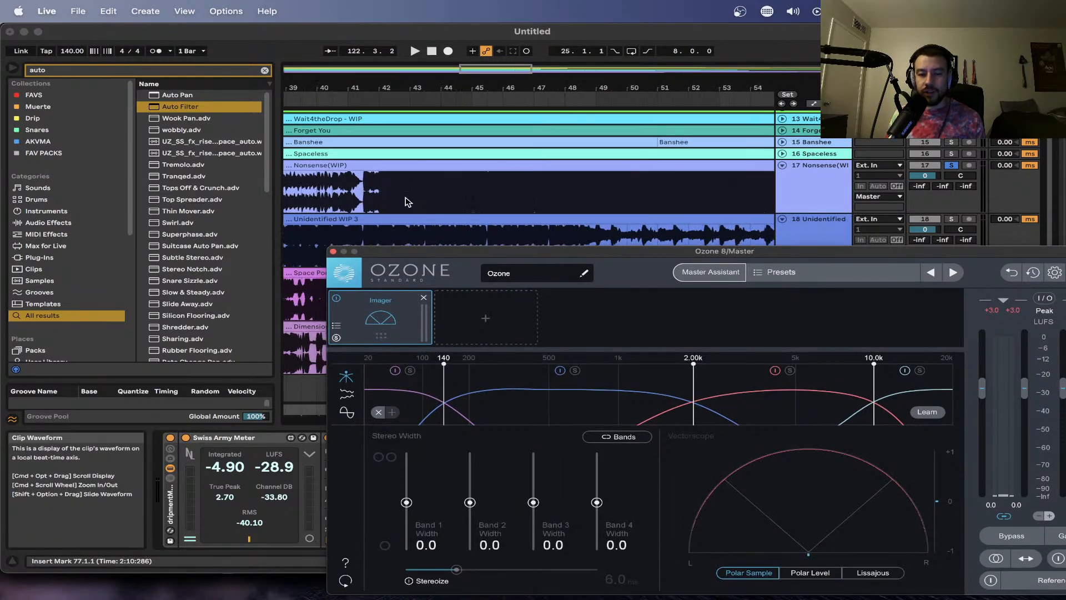
- Reposition the Ozone 8 window, study the Nonsense(WIP) waveform from bar 41 into the first drop, and close the plug-in window
{"action": "left_click", "coordinate": [827, 206]}
{"action": "left_click", "coordinate": [803, 411]}
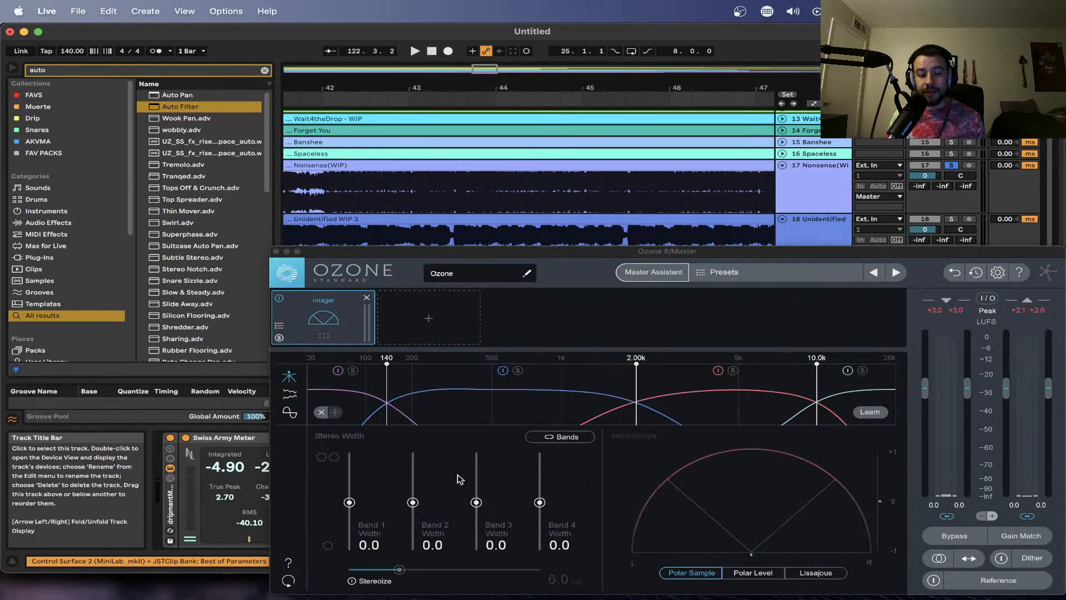
{"action": "left_click_drag", "start_coordinate": [358, 254], "coordinate": [391, 244]}
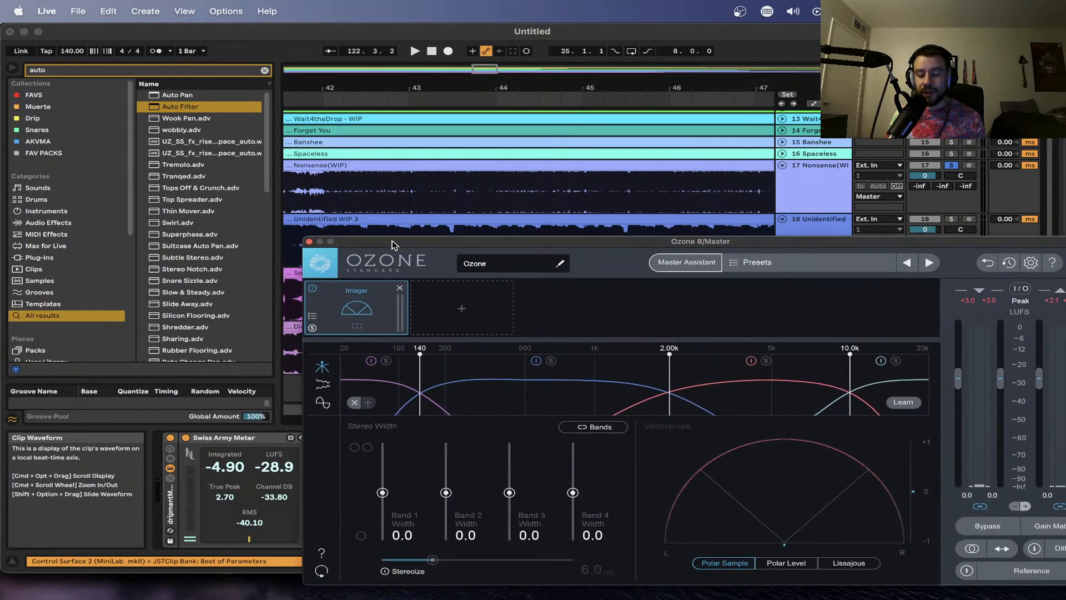
{"action": "scroll", "coordinate": [397, 202], "scroll_direction": "down", "scroll_amount": 2}
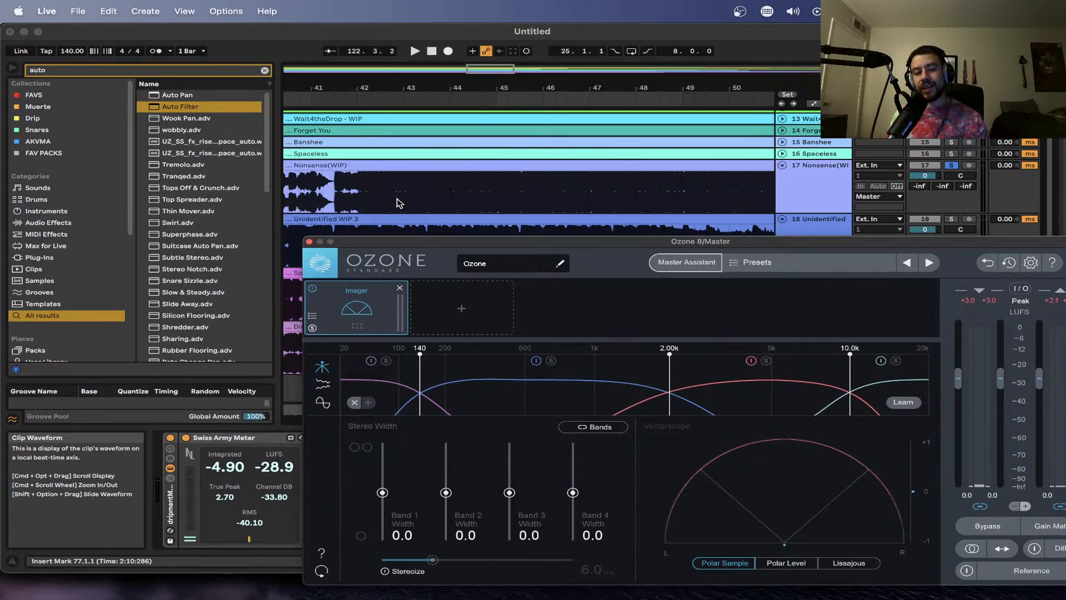
{"action": "scroll", "coordinate": [396, 202], "scroll_direction": "down", "scroll_amount": 2}
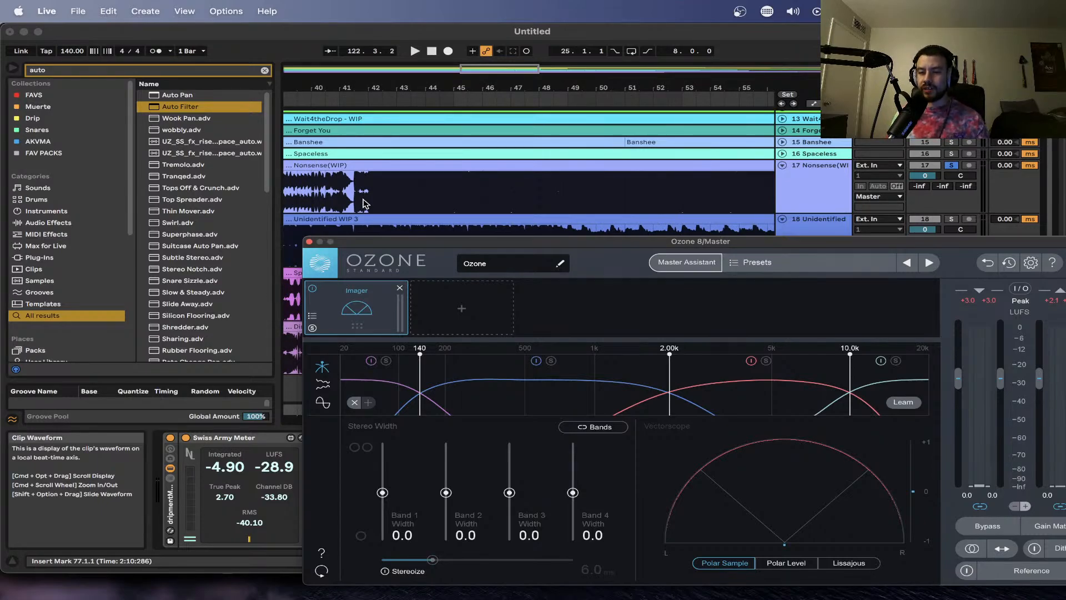
{"action": "scroll", "coordinate": [364, 204], "scroll_direction": "up", "scroll_amount": 1}
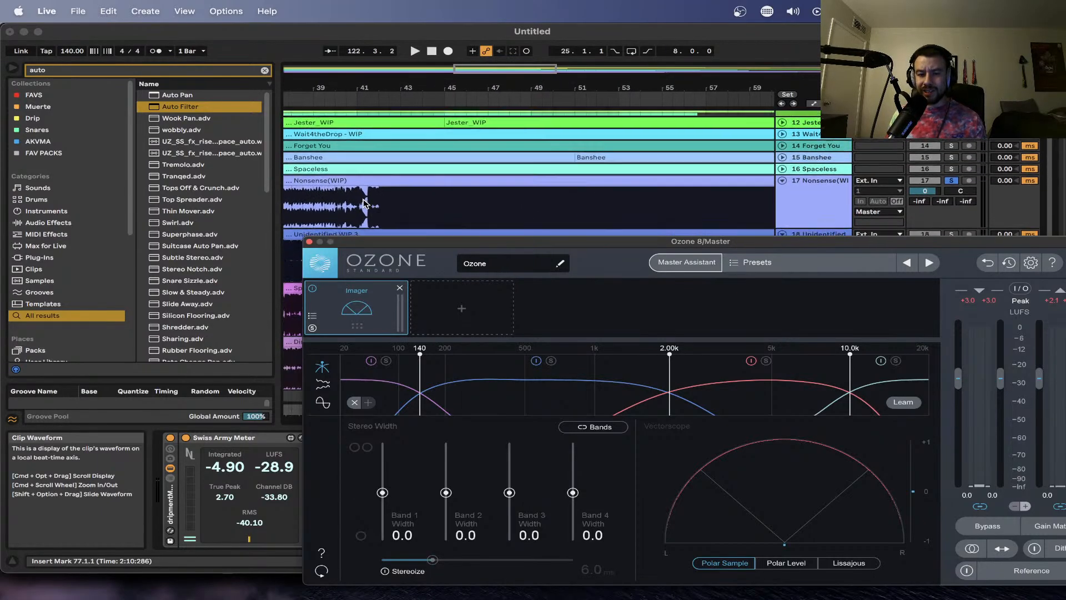
{"action": "scroll", "coordinate": [364, 204], "scroll_direction": "down", "scroll_amount": 1}
{"action": "scroll", "coordinate": [363, 203], "scroll_direction": "down", "scroll_amount": 1}
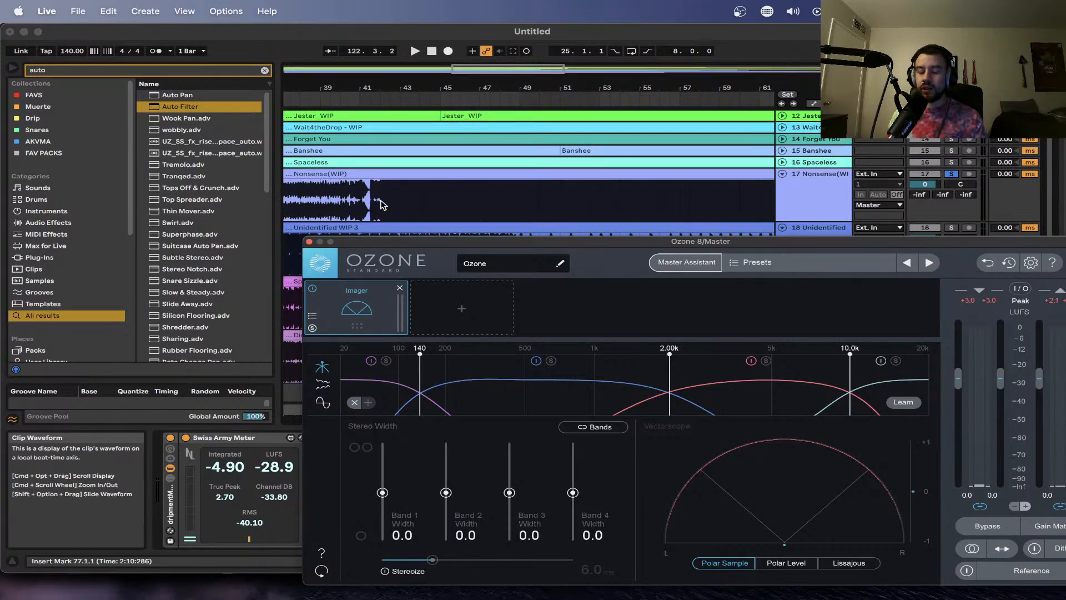
{"action": "scroll", "coordinate": [380, 204], "scroll_direction": "down", "scroll_amount": 3}
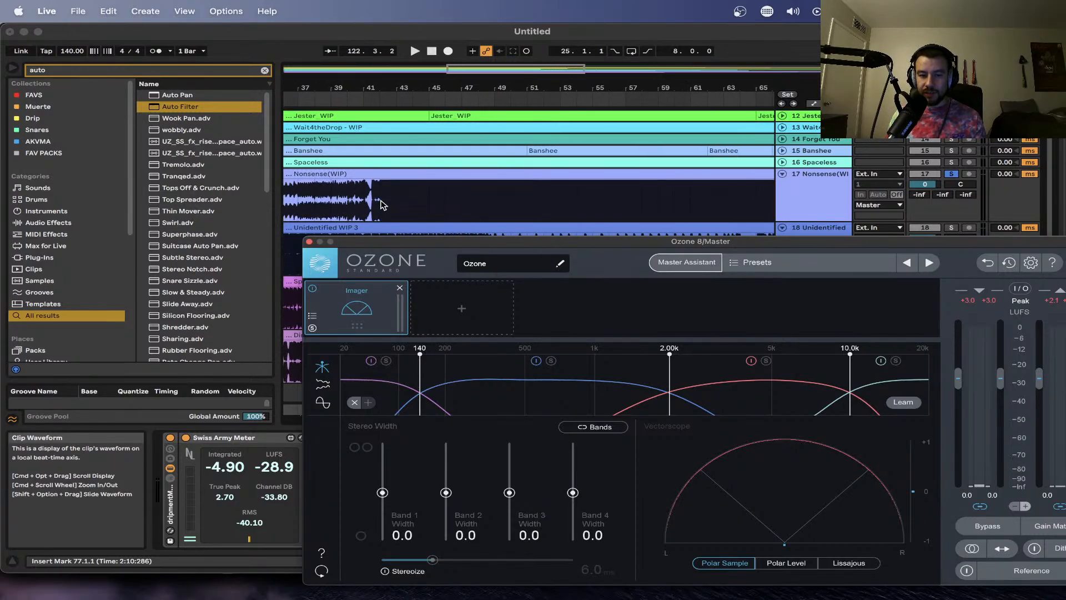
{"action": "left_click_drag", "start_coordinate": [379, 245], "coordinate": [319, 201]}
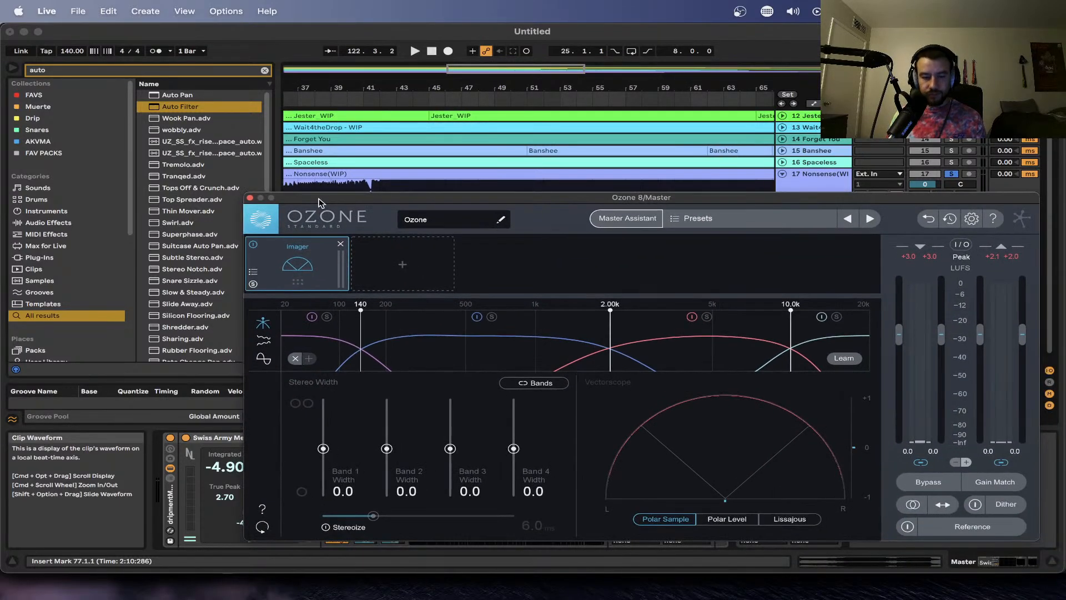
{"action": "left_click", "coordinate": [250, 198]}
- Play Nonsense(WIP) from an insert mark at 84.2.1 and follow the second build-up close up
{"action": "scroll", "coordinate": [419, 210], "scroll_direction": "down", "scroll_amount": 5}
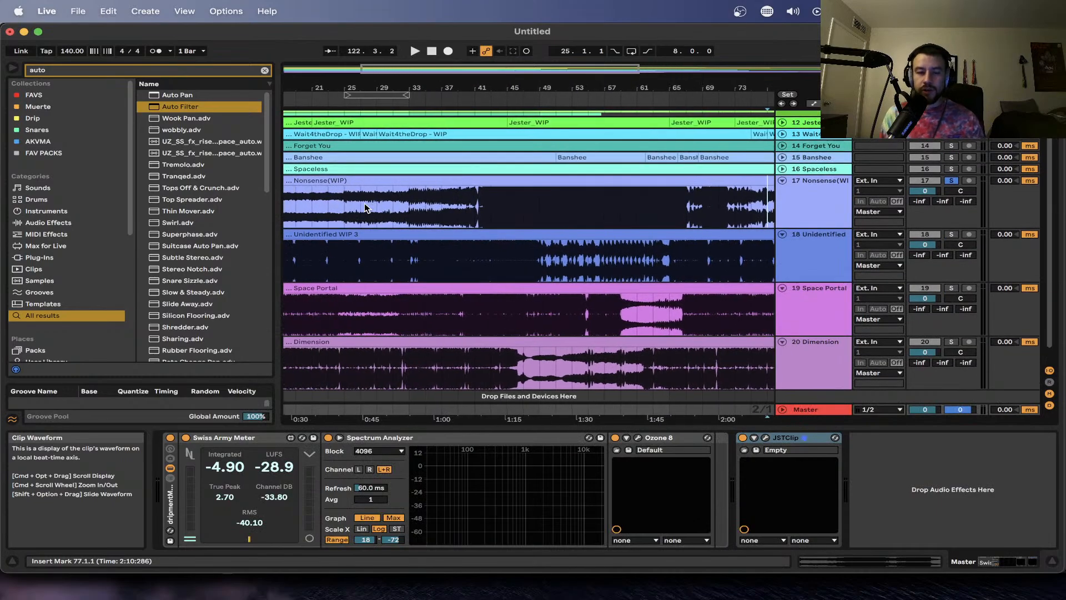
{"action": "left_click", "coordinate": [395, 207]}
{"action": "scroll", "coordinate": [377, 216], "scroll_direction": "right", "scroll_amount": 10}
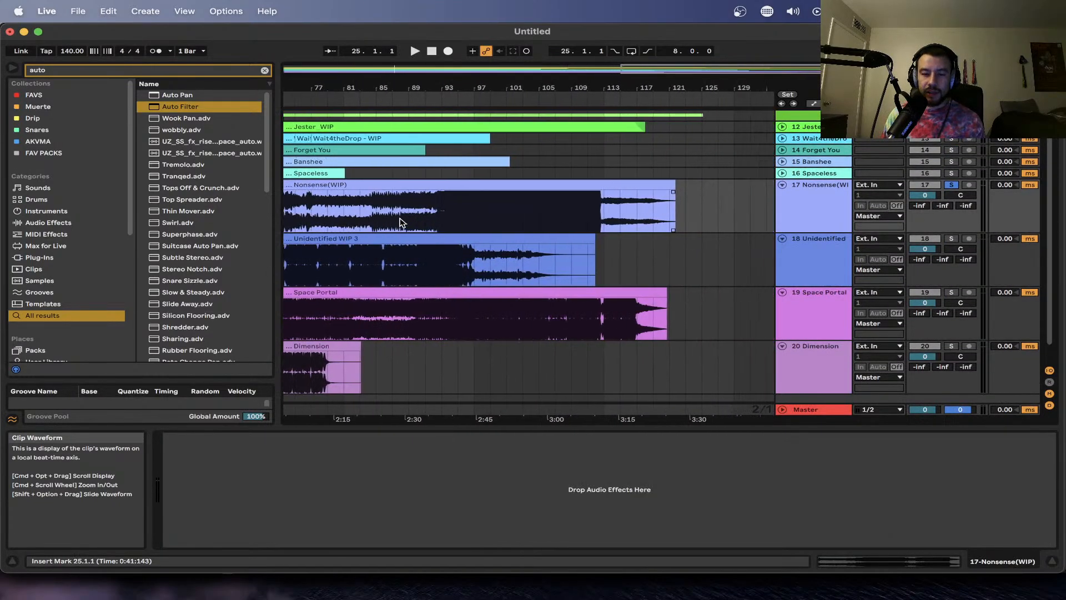
{"action": "scroll", "coordinate": [341, 216], "scroll_direction": "up", "scroll_amount": 5}
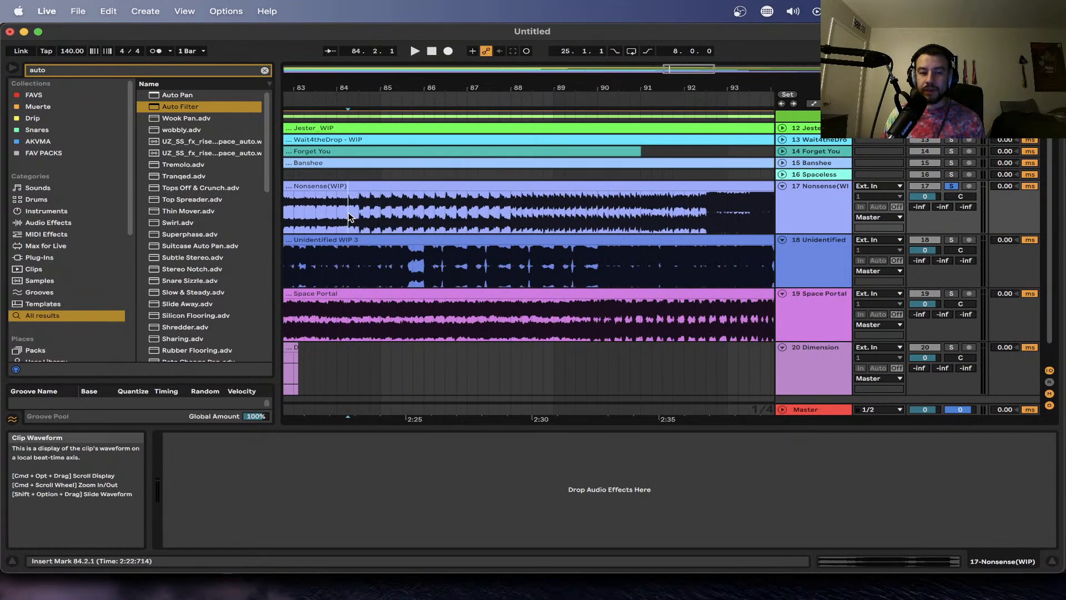
{"action": "scroll", "coordinate": [348, 212], "scroll_direction": "down", "scroll_amount": 3}
{"action": "key", "text": "space"}
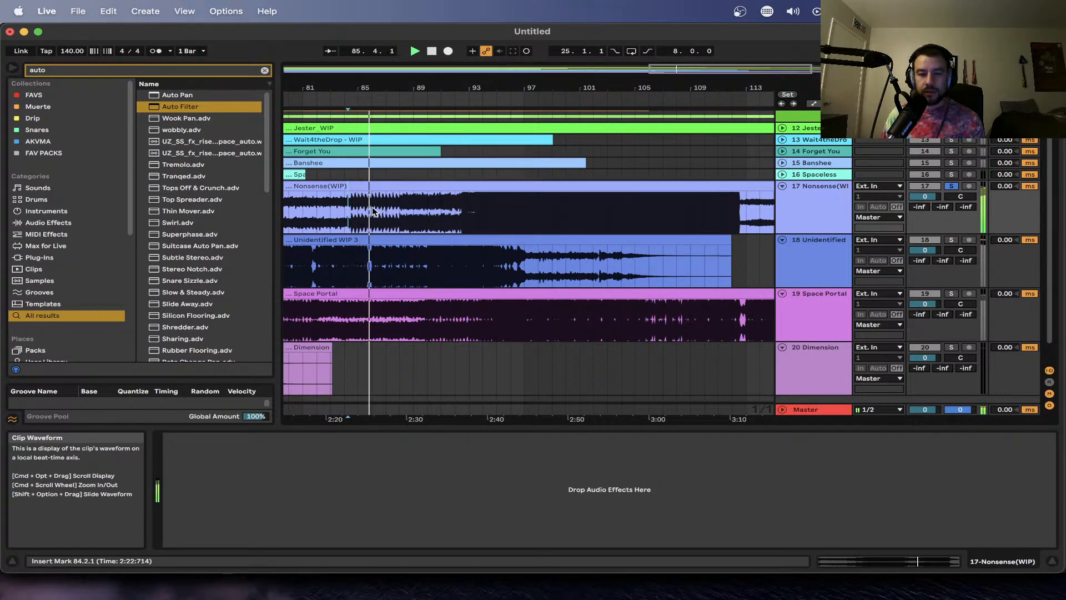
{"action": "scroll", "coordinate": [382, 224], "scroll_direction": "up", "scroll_amount": 1}
{"action": "scroll", "coordinate": [381, 225], "scroll_direction": "up", "scroll_amount": 3}
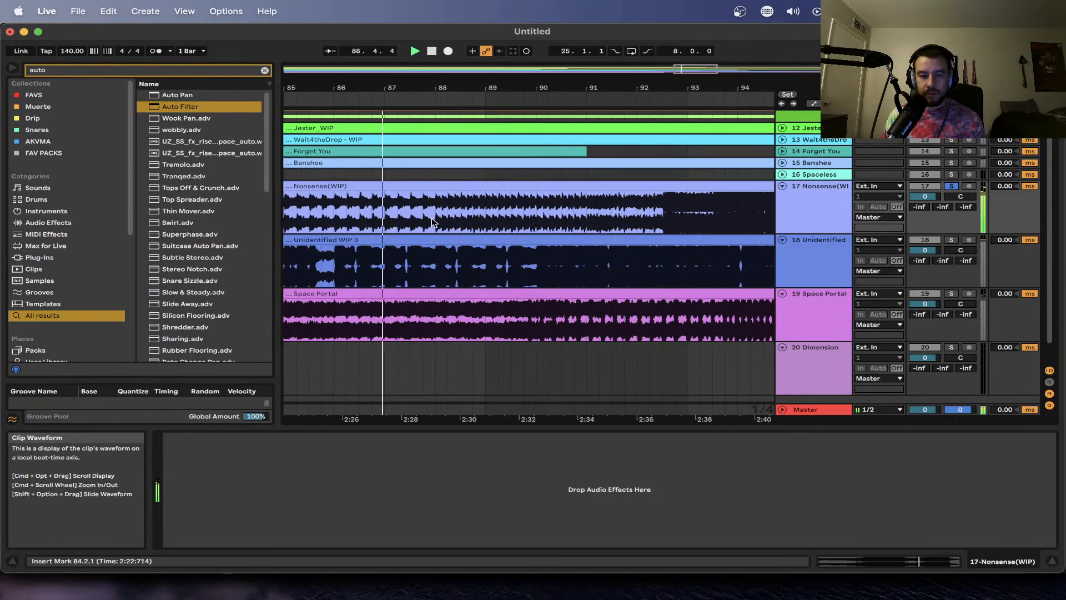
{"action": "scroll", "coordinate": [432, 217], "scroll_direction": "up", "scroll_amount": 5}
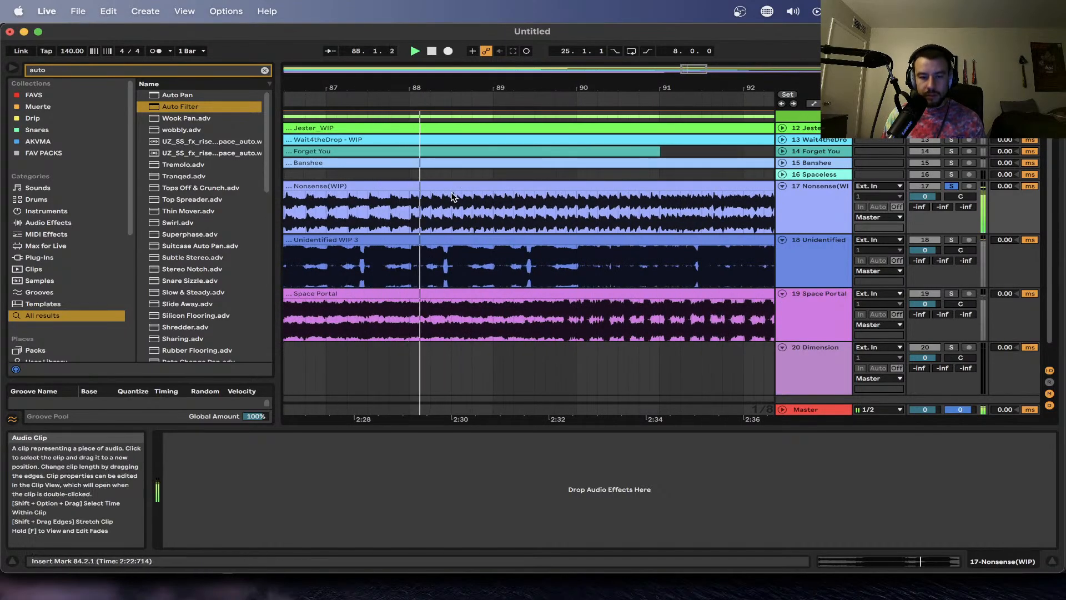
- Duplicate the half bar of Nonsense(WIP) just before bar 88 twice, filling the build-up up to bar 89
{"action": "left_click_drag", "start_coordinate": [411, 209], "coordinate": [659, 209]}
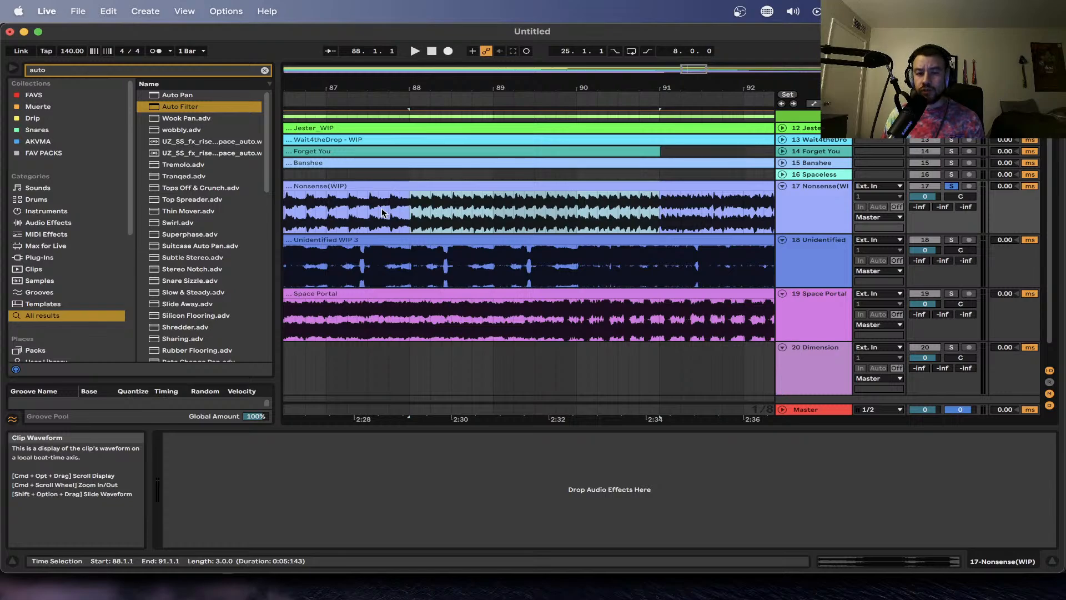
{"action": "left_click_drag", "start_coordinate": [409, 210], "coordinate": [367, 209]}
{"action": "key", "text": "super+d"}
{"action": "key", "text": "super+d"}
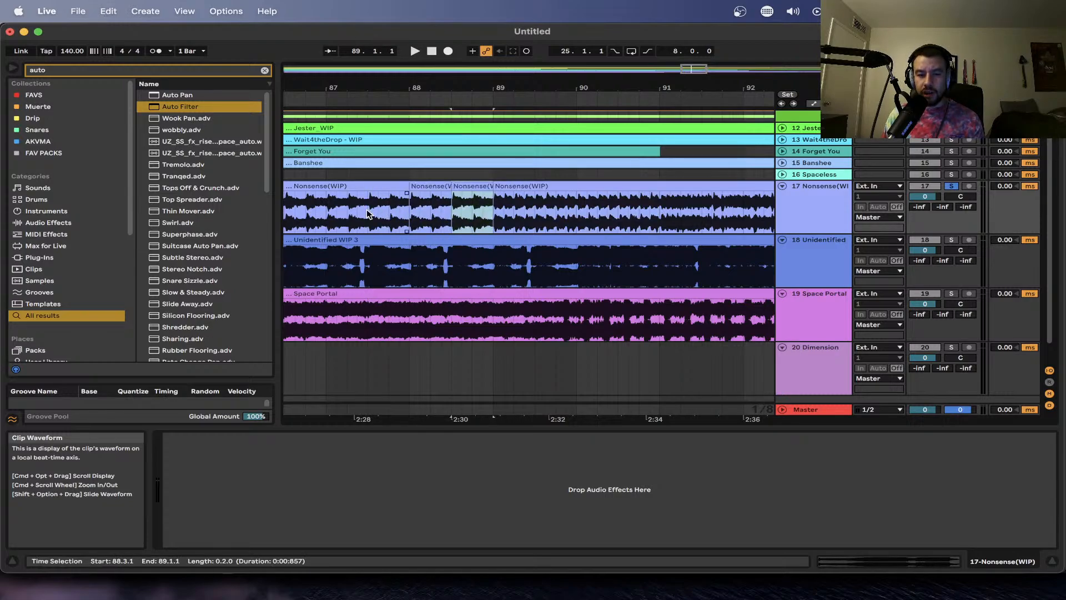
- Highlight the second build-up of Nonsense(WIP) from 84.3.1 to 93.1.1 and compare it with the whole arrangement
{"action": "left_click_drag", "start_coordinate": [495, 210], "coordinate": [657, 208]}
{"action": "scroll", "coordinate": [657, 208], "scroll_direction": "down", "scroll_amount": 3}
{"action": "scroll", "coordinate": [649, 209], "scroll_direction": "right", "scroll_amount": 3}
{"action": "left_click_drag", "start_coordinate": [586, 210], "coordinate": [688, 206]}
{"action": "scroll", "coordinate": [596, 219], "scroll_direction": "down", "scroll_amount": 3}
{"action": "scroll", "coordinate": [578, 222], "scroll_direction": "up", "scroll_amount": 1}
{"action": "left_click_drag", "start_coordinate": [377, 229], "coordinate": [647, 216]}
{"action": "scroll", "coordinate": [558, 216], "scroll_direction": "right", "scroll_amount": 3}
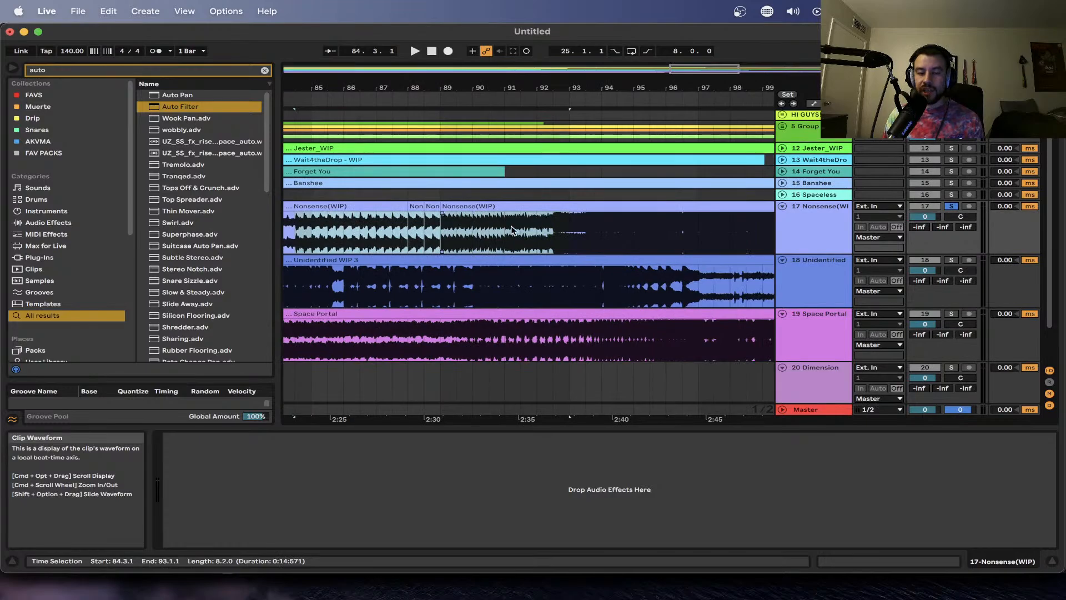
{"action": "scroll", "coordinate": [550, 226], "scroll_direction": "down", "scroll_amount": 2}
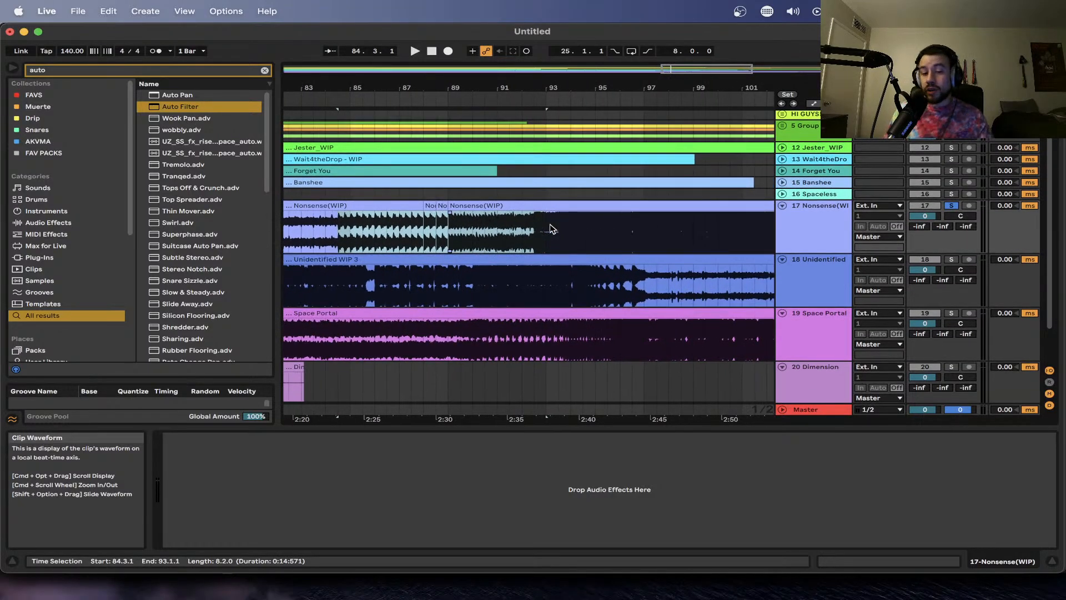
{"action": "scroll", "coordinate": [551, 228], "scroll_direction": "down", "scroll_amount": 6}
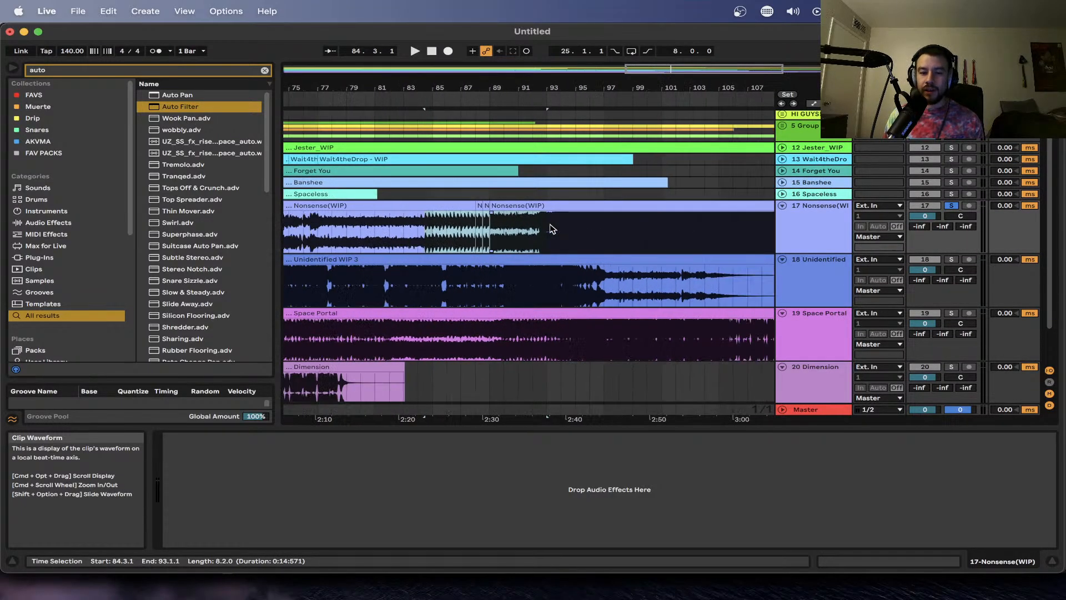
{"action": "scroll", "coordinate": [552, 228], "scroll_direction": "up", "scroll_amount": 5}
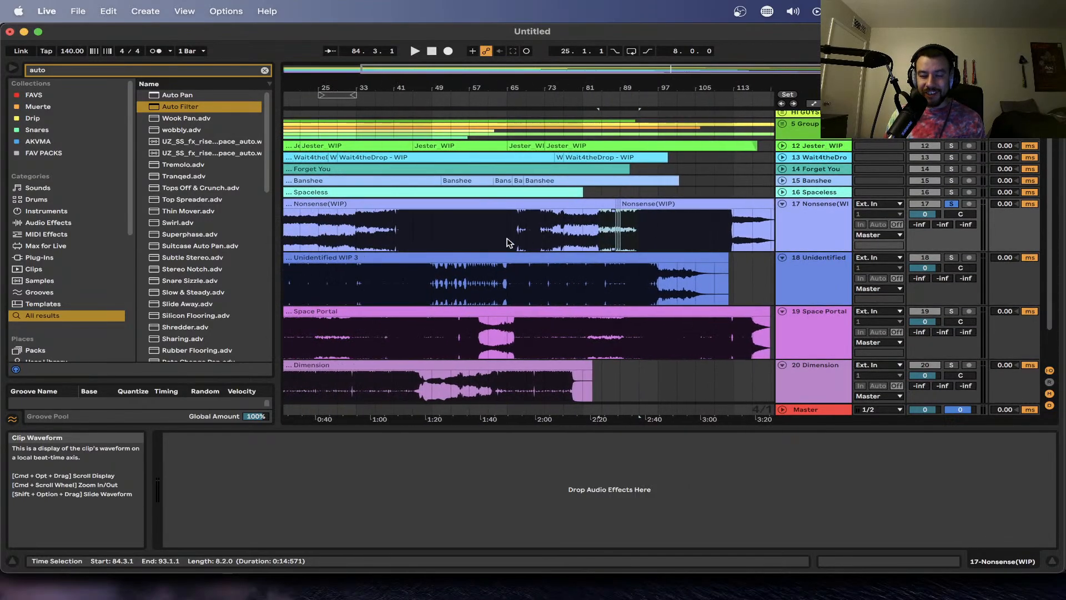
{"action": "scroll", "coordinate": [491, 239], "scroll_direction": "down", "scroll_amount": 6}
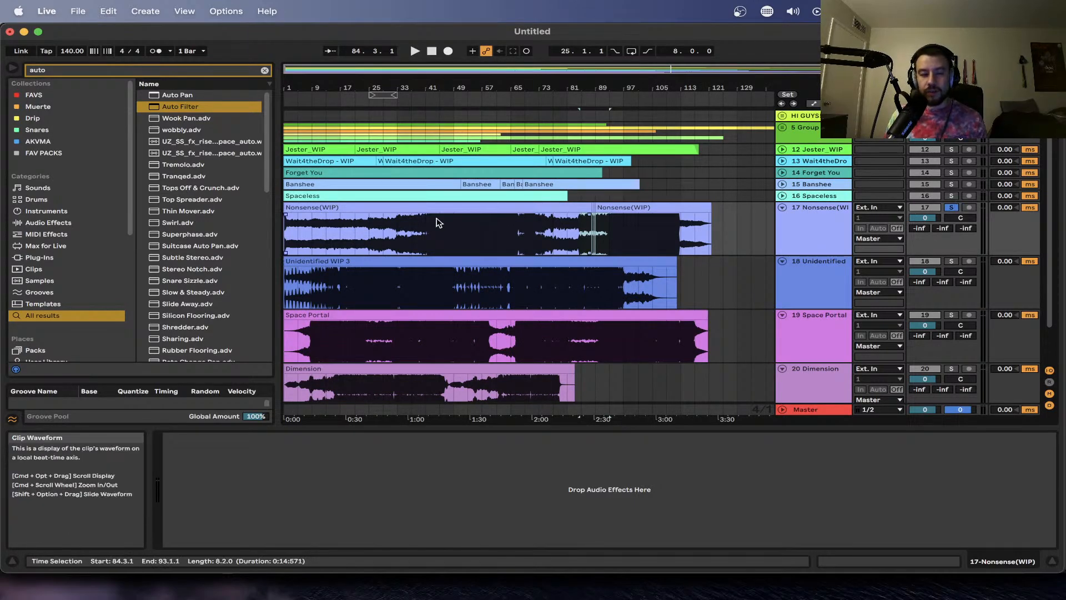
- Highlight the first drop of Nonsense(WIP) from bar 42 to bar 52 and examine its waveform
{"action": "scroll", "coordinate": [364, 228], "scroll_direction": "up", "scroll_amount": 4}
{"action": "scroll", "coordinate": [364, 229], "scroll_direction": "down", "scroll_amount": 1}
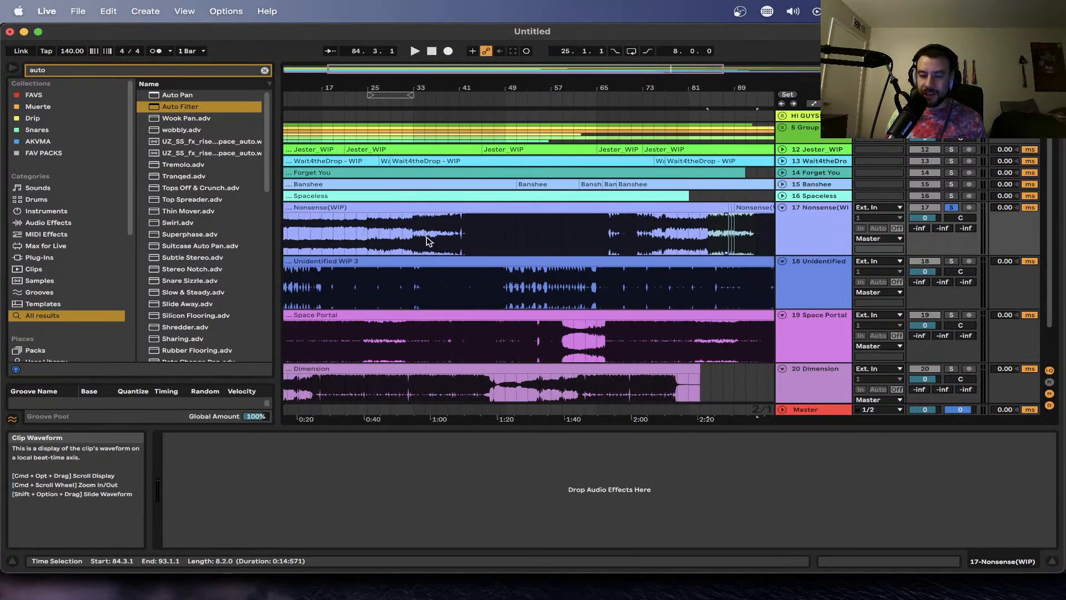
{"action": "scroll", "coordinate": [561, 234], "scroll_direction": "up", "scroll_amount": 5}
{"action": "scroll", "coordinate": [579, 223], "scroll_direction": "down", "scroll_amount": 1}
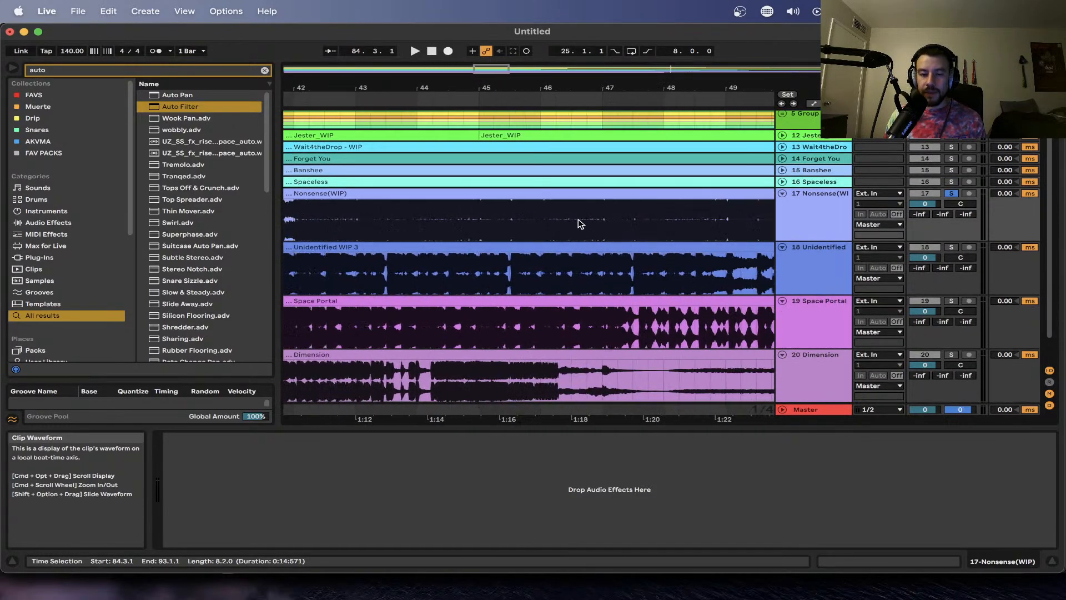
{"action": "scroll", "coordinate": [578, 220], "scroll_direction": "down", "scroll_amount": 3}
{"action": "left_click_drag", "start_coordinate": [419, 222], "coordinate": [754, 213]}
{"action": "scroll", "coordinate": [755, 213], "scroll_direction": "down", "scroll_amount": 1}
{"action": "scroll", "coordinate": [754, 212], "scroll_direction": "right", "scroll_amount": 2}
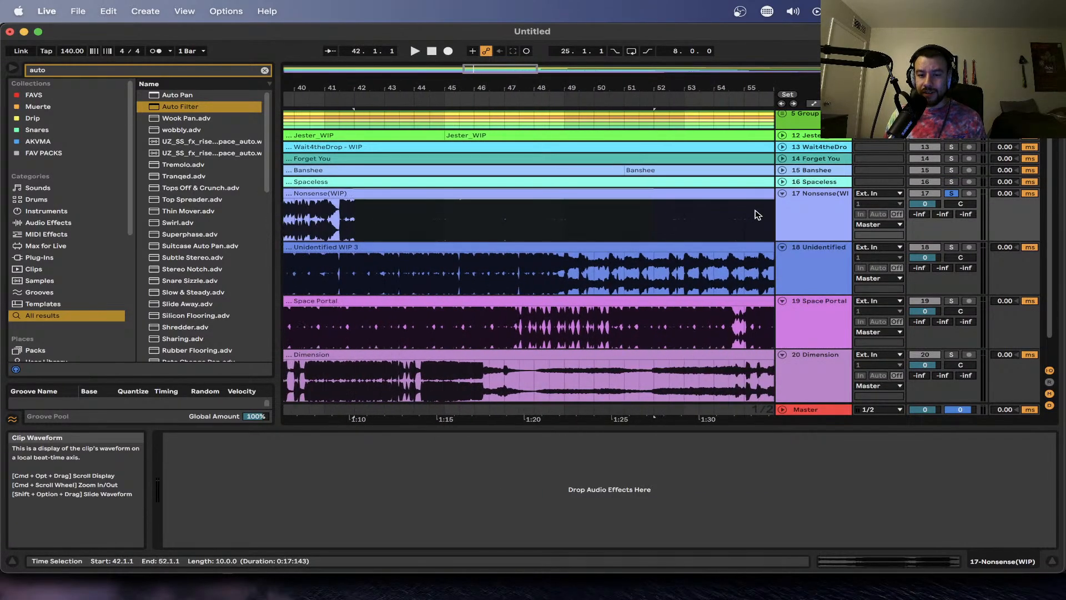
{"action": "scroll", "coordinate": [757, 214], "scroll_direction": "down", "scroll_amount": 1}
{"action": "scroll", "coordinate": [757, 214], "scroll_direction": "up", "scroll_amount": 1}
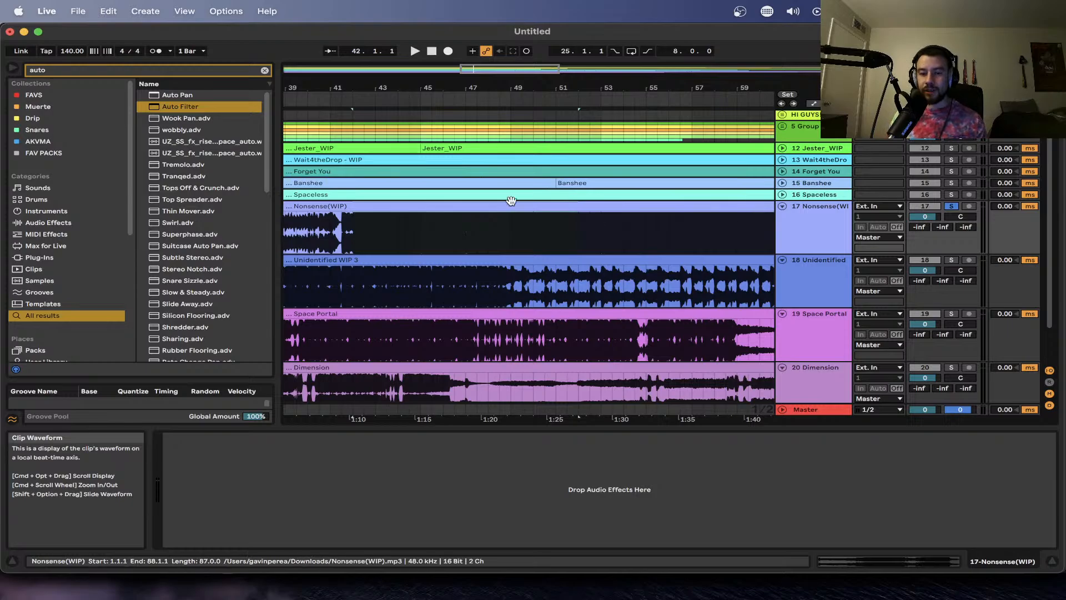
- Take Nonsense(WIP) out of solo and select the whole Unidentified WIP 3 clip
{"action": "scroll", "coordinate": [509, 200], "scroll_direction": "down", "scroll_amount": 5}
{"action": "scroll", "coordinate": [511, 204], "scroll_direction": "down", "scroll_amount": 8}
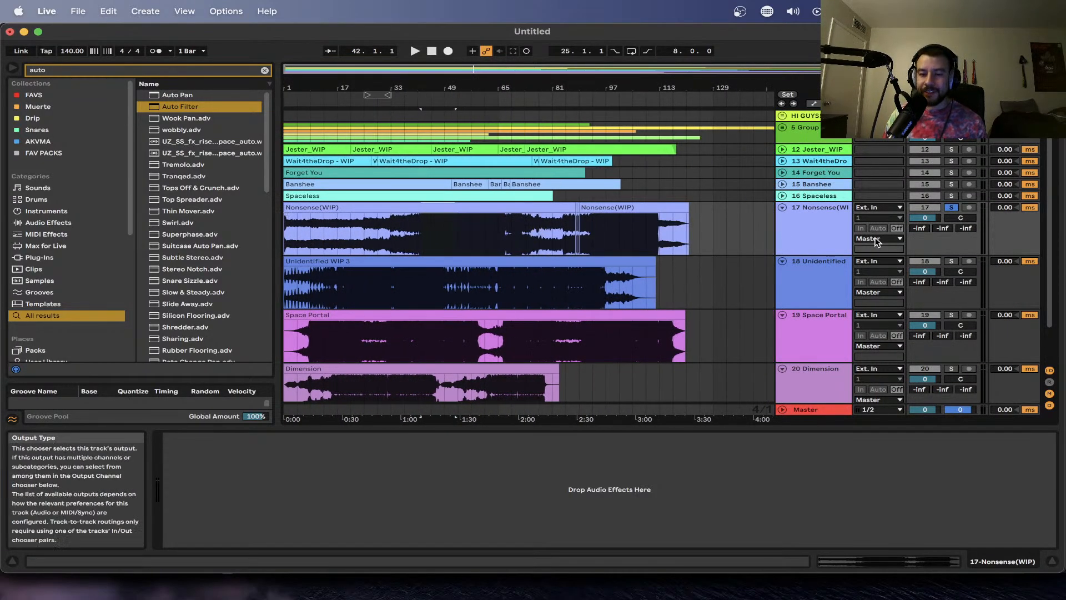
{"action": "left_click", "coordinate": [395, 258]}
{"action": "left_click", "coordinate": [395, 259]}
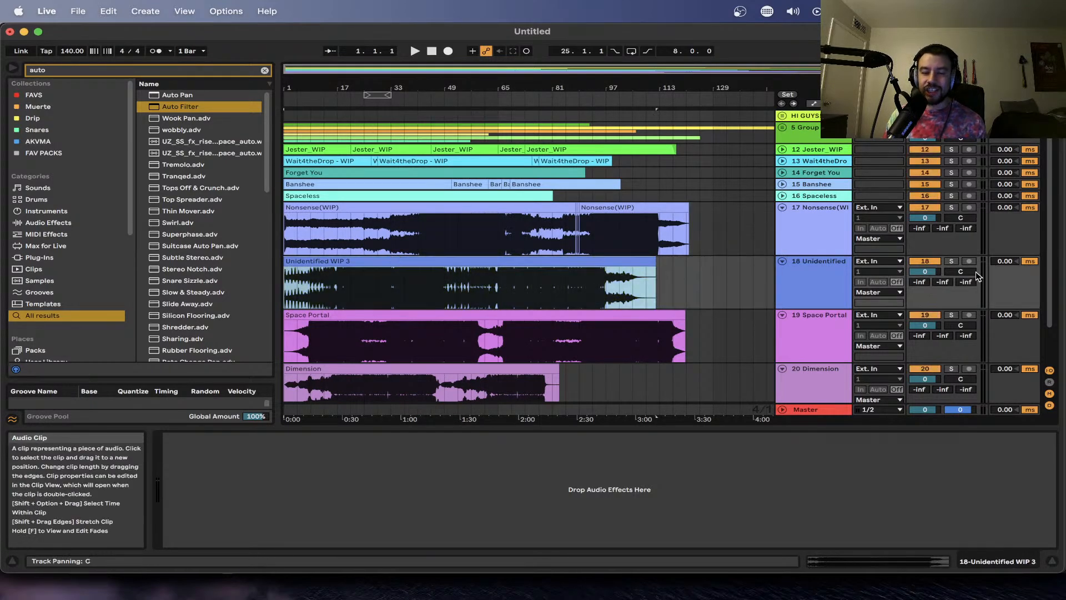
- Solo the Unidentified WIP 3 track and select its whole clip
{"action": "left_click", "coordinate": [950, 261]}
{"action": "left_click", "coordinate": [352, 261]}
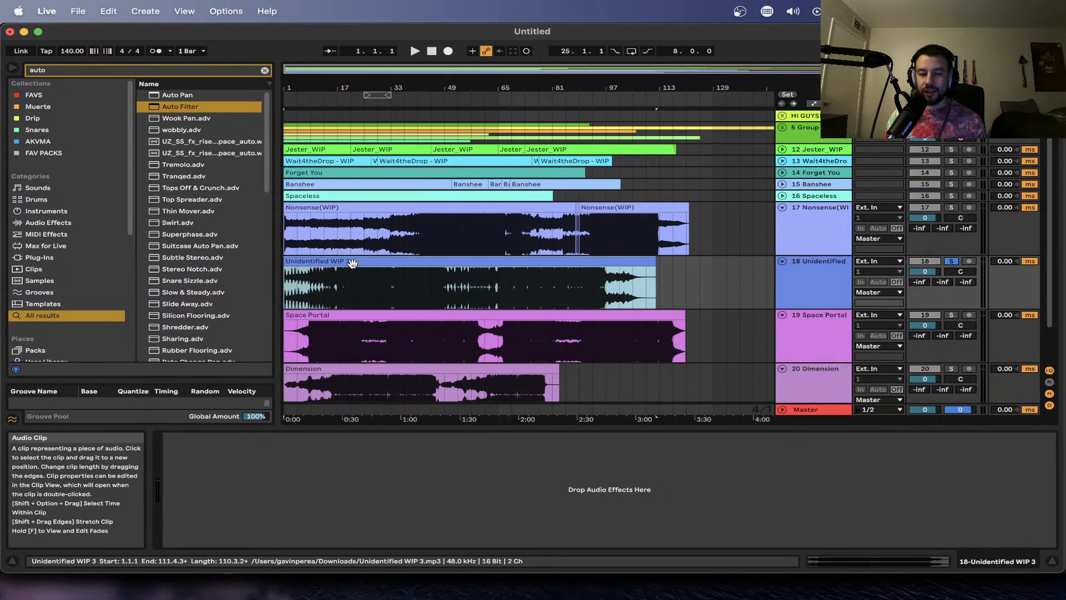
{"action": "scroll", "coordinate": [295, 272], "scroll_direction": "up", "scroll_amount": 4}
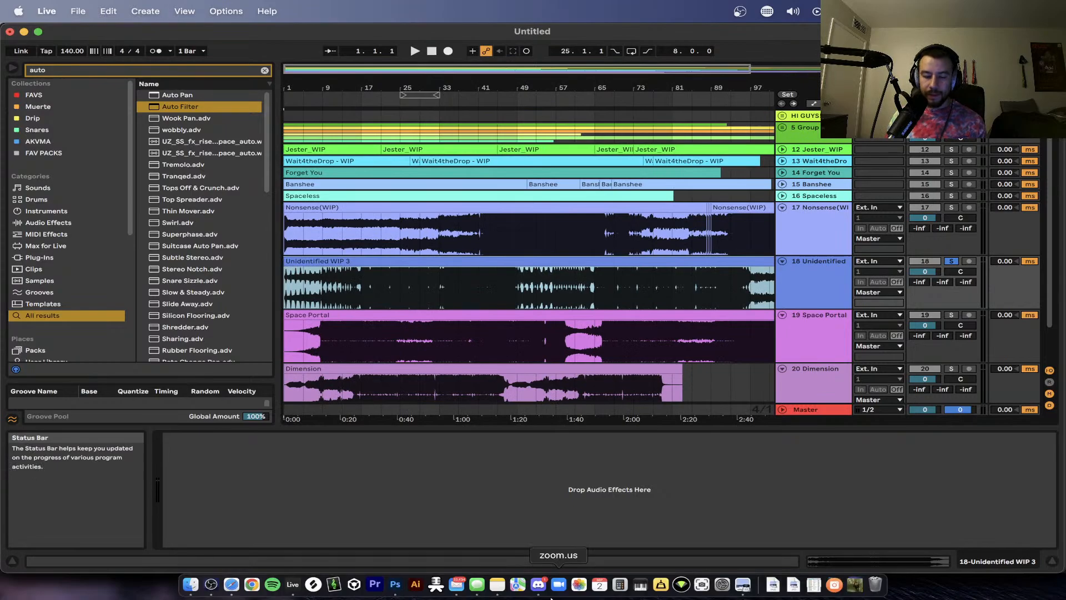
- Switch to Discord and examine the Unidentified WIP 3 submission in the live-wip-feedback channel
{"action": "left_click", "coordinate": [539, 593]}
{"action": "scroll", "coordinate": [530, 437], "scroll_direction": "down", "scroll_amount": 2}
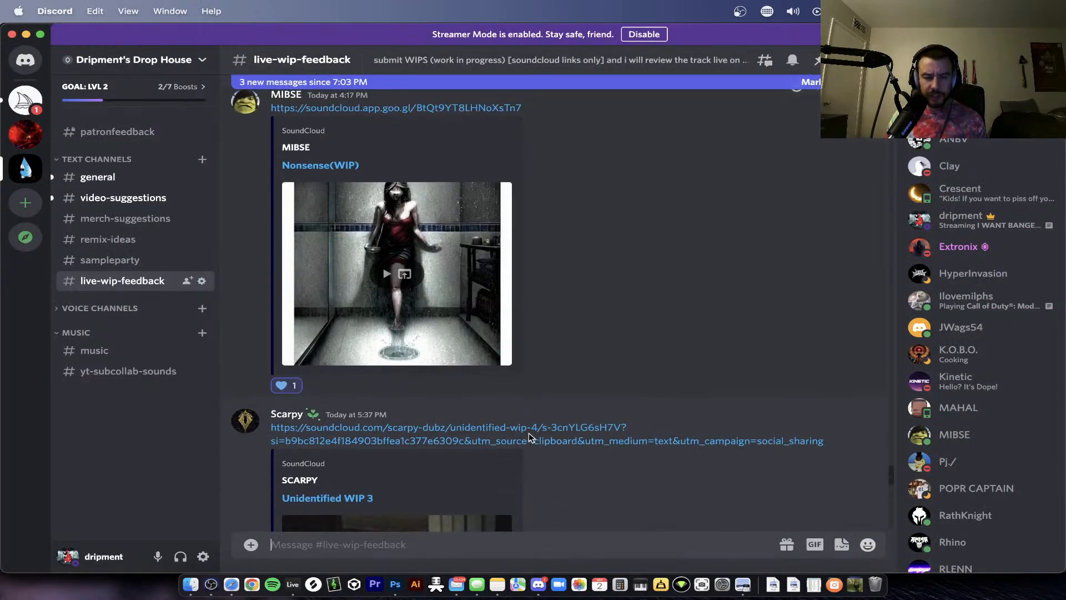
{"action": "scroll", "coordinate": [625, 373], "scroll_direction": "down", "scroll_amount": 5}
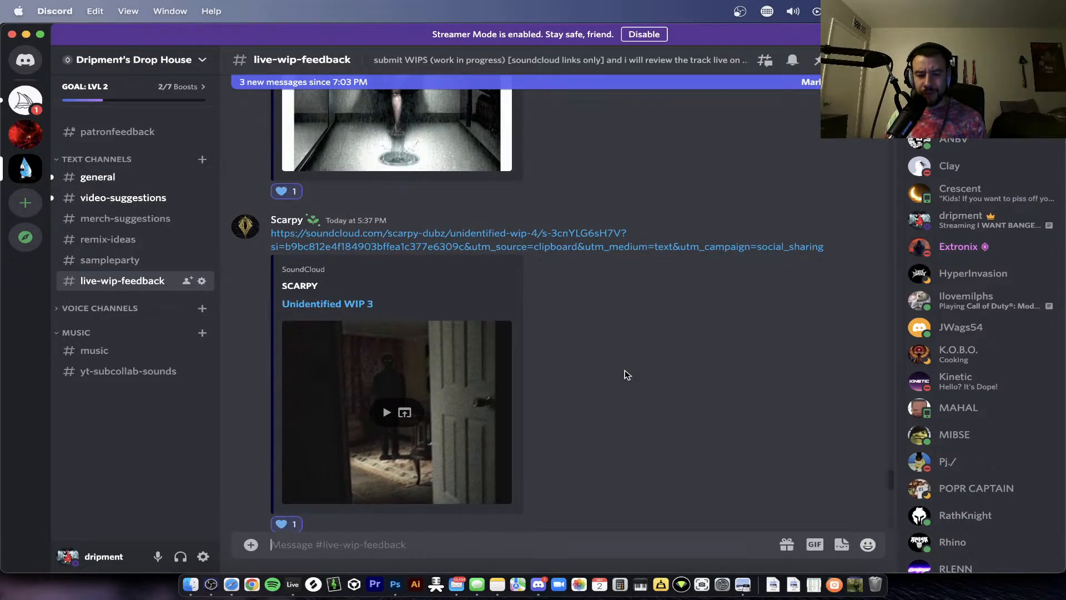
- Return to Ableton Live and play Unidentified WIP 3 with the master track's Ozone 8 window open and moved lower
{"action": "key", "text": "super+Tab"}
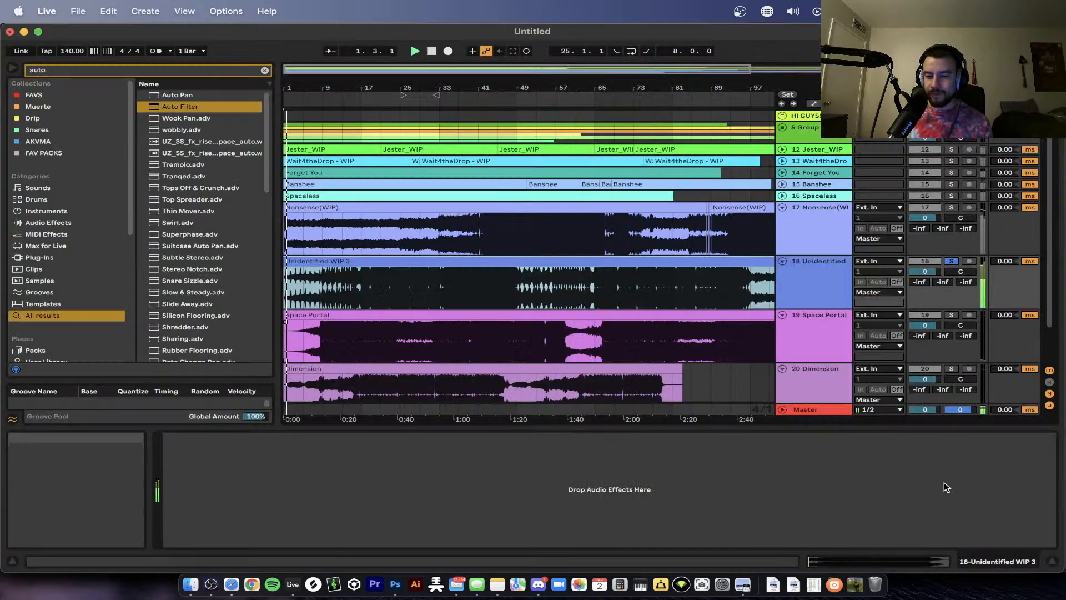
{"action": "left_click", "coordinate": [807, 411]}
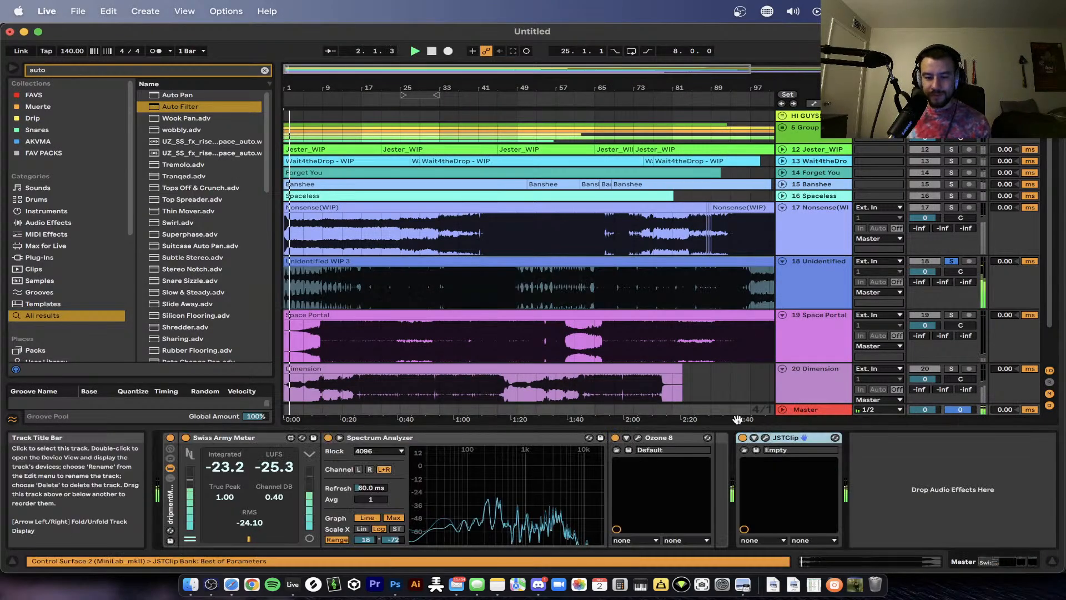
{"action": "left_click", "coordinate": [638, 438]}
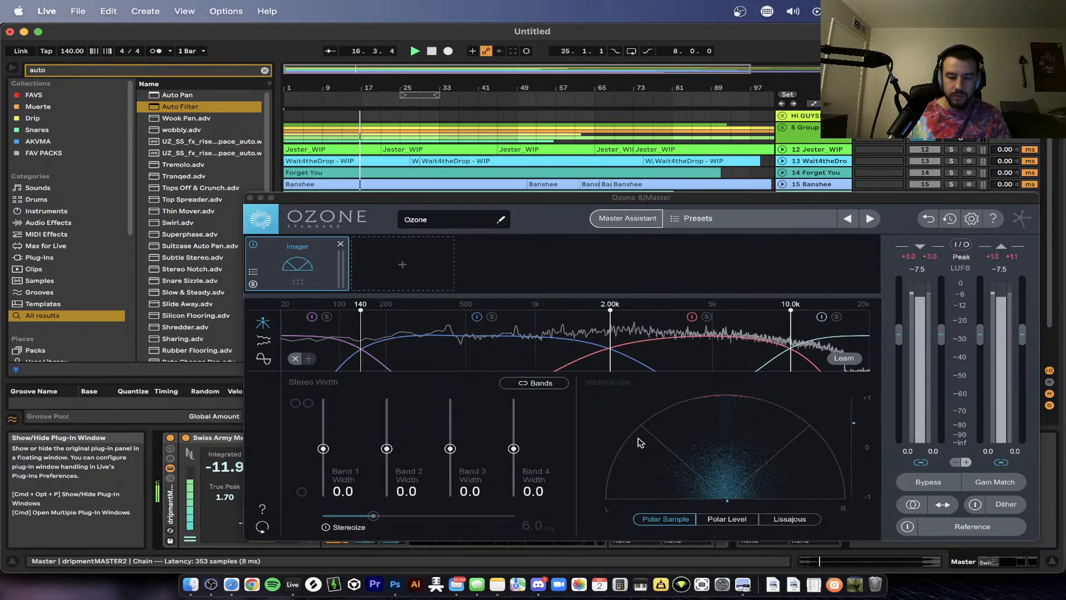
{"action": "left_click_drag", "start_coordinate": [310, 201], "coordinate": [408, 260]}
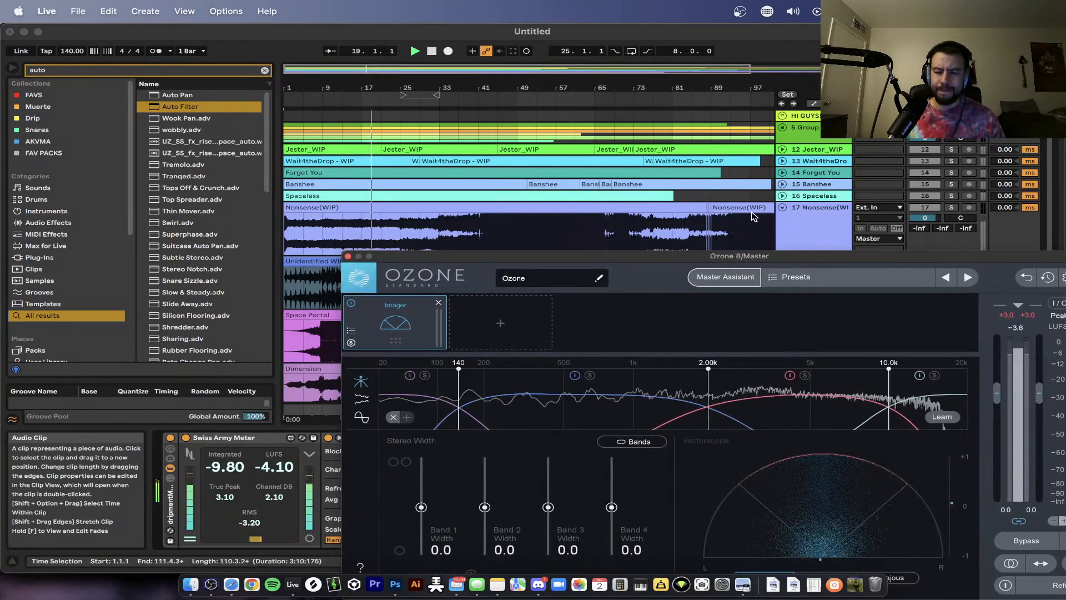
- Fold the Nonsense(WIP) track and group the tracks from Jester_WIP through Nonsense(WIP)
{"action": "left_click", "coordinate": [781, 207]}
{"action": "left_click", "coordinate": [809, 207]}
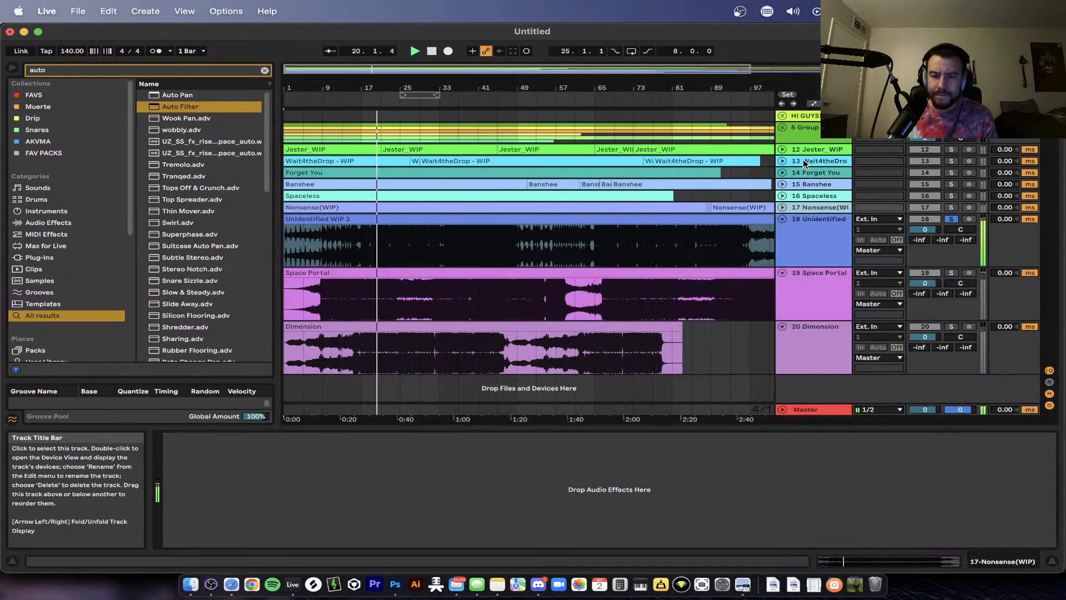
{"action": "left_click", "coordinate": [803, 149], "text": "shift"}
{"action": "key", "text": "super+g"}
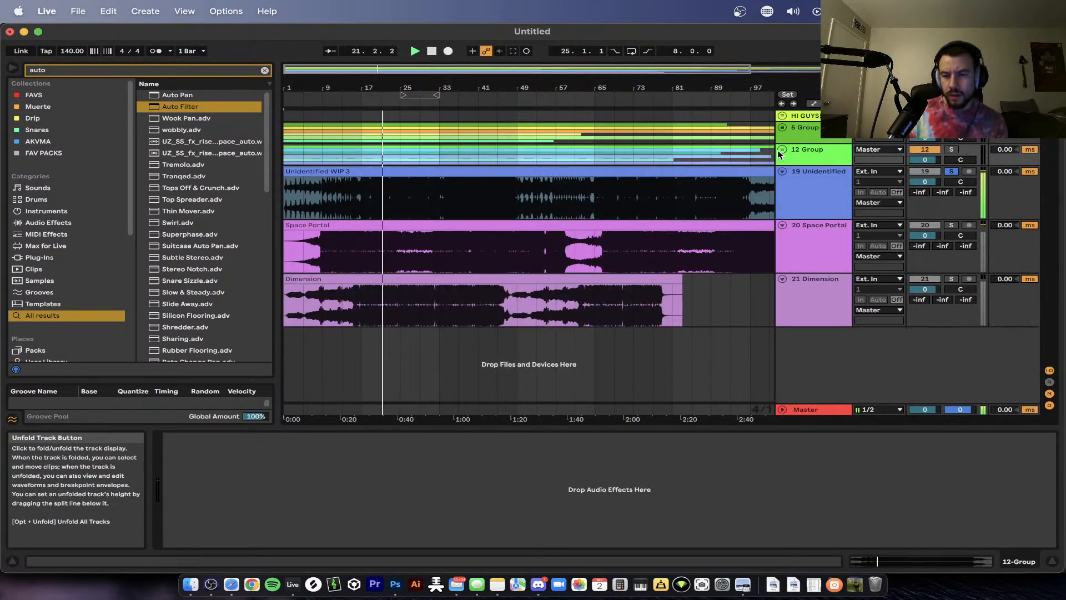
- Bring back the master track's devices and Ozone 8 window, placed clear of the loudness meter, while Unidentified WIP 3 plays
{"action": "left_click", "coordinate": [794, 409]}
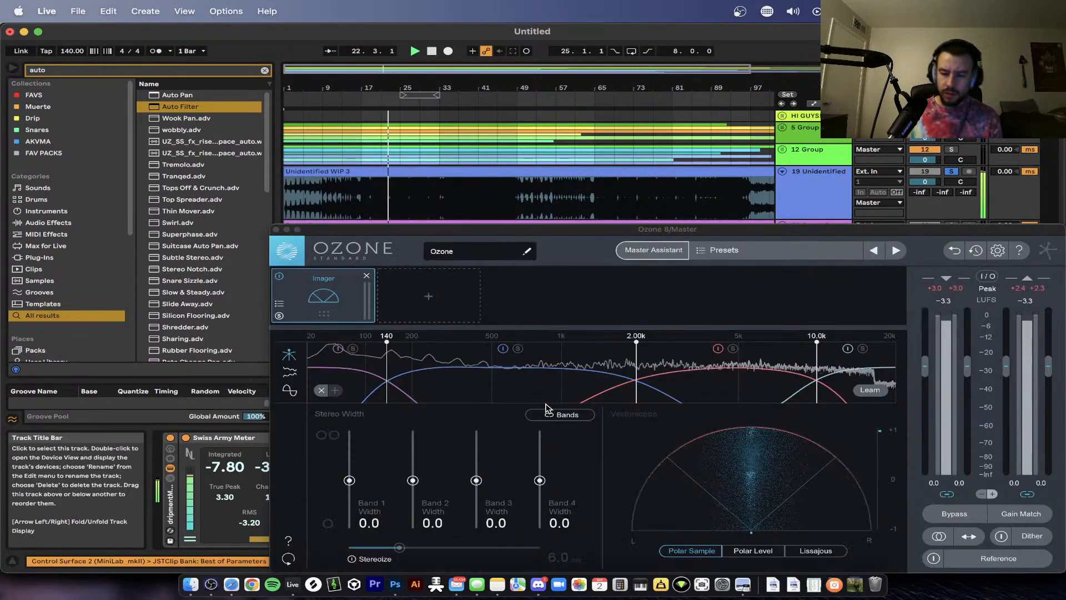
{"action": "left_click_drag", "start_coordinate": [431, 232], "coordinate": [498, 231]}
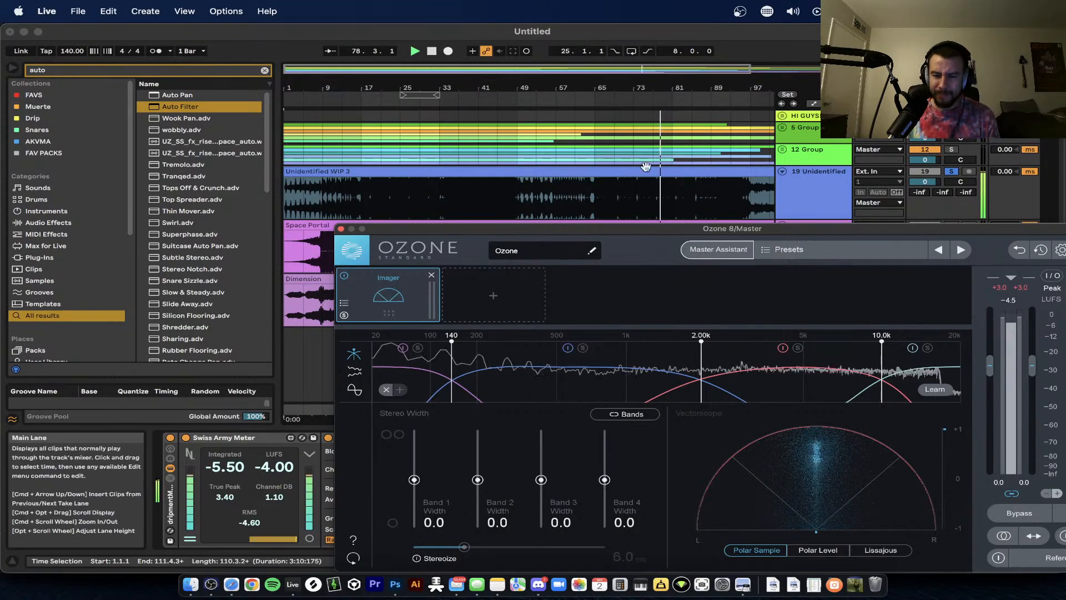
- Split Unidentified WIP 3 at bars 74 and 82 and rename the section between them ADDDD SUSSY
{"action": "scroll", "coordinate": [644, 187], "scroll_direction": "up", "scroll_amount": 5}
{"action": "left_click", "coordinate": [644, 186]}
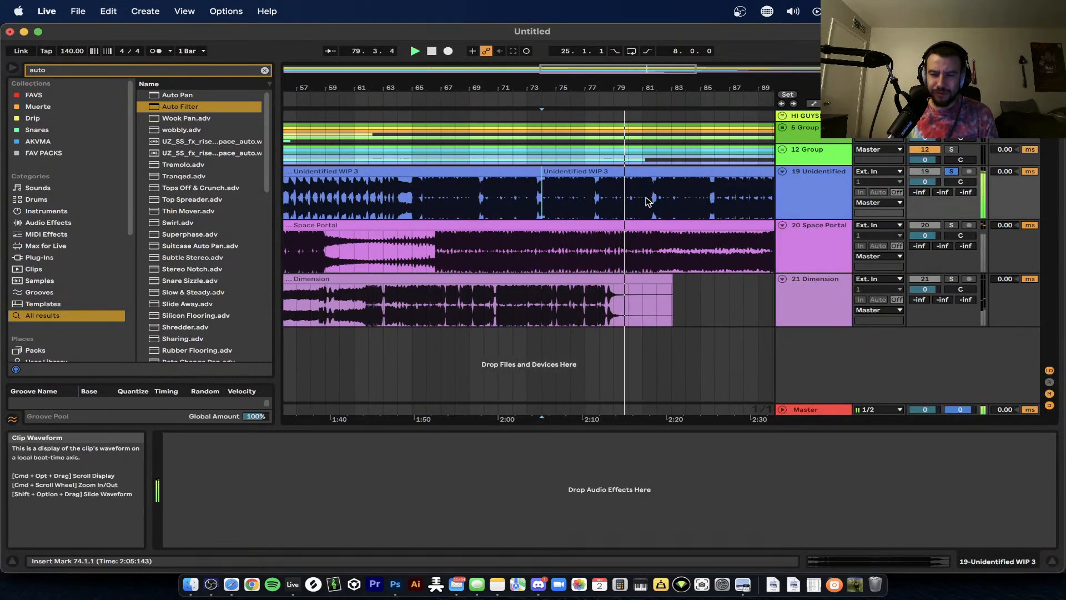
{"action": "left_click", "coordinate": [655, 196]}
{"action": "key", "text": "super+e"}
{"action": "scroll", "coordinate": [655, 196], "scroll_direction": "down", "scroll_amount": 2}
{"action": "left_click", "coordinate": [609, 173]}
{"action": "key", "text": "super+r"}
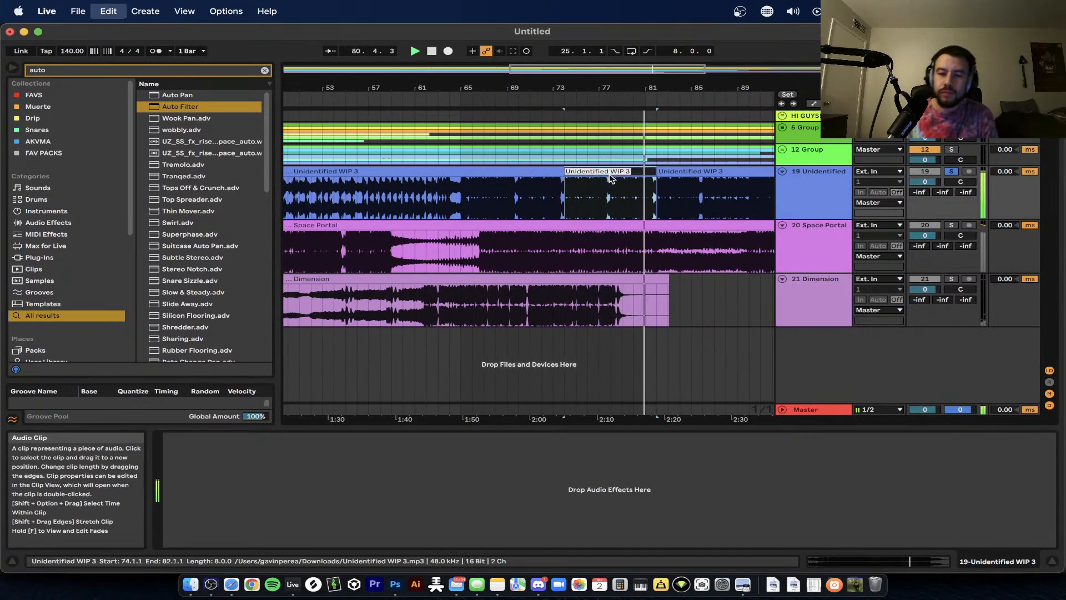
{"action": "type", "text": "ADDDD SUSSY"}
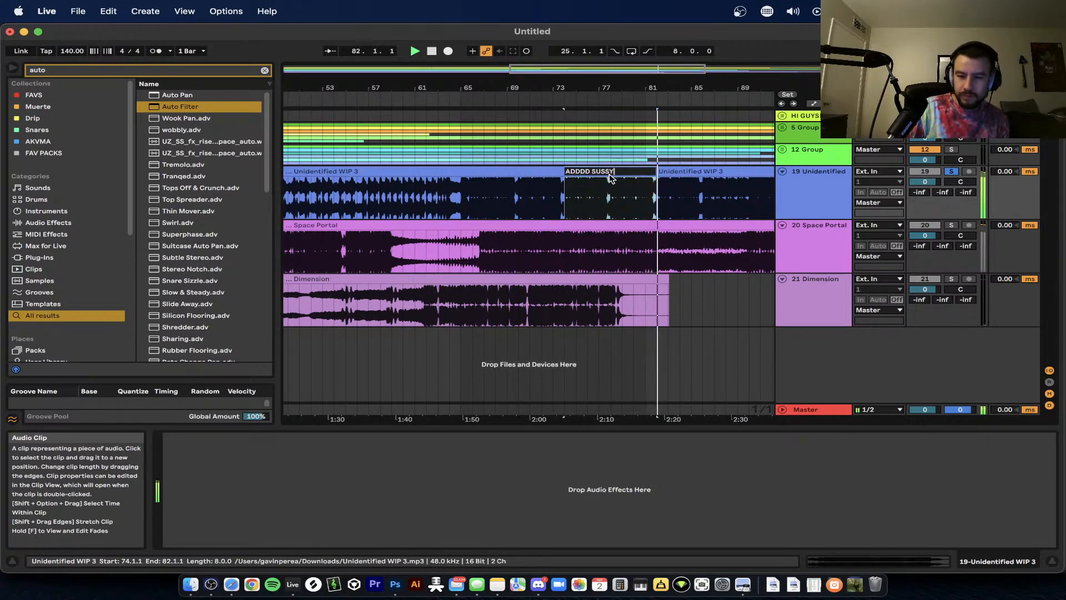
{"action": "key", "text": "Return"}
- Split Unidentified WIP 3 at bars 49 and 65 and rename the section between them ADD CHORDS
{"action": "scroll", "coordinate": [609, 174], "scroll_direction": "right", "scroll_amount": 3}
{"action": "scroll", "coordinate": [609, 175], "scroll_direction": "down", "scroll_amount": 3}
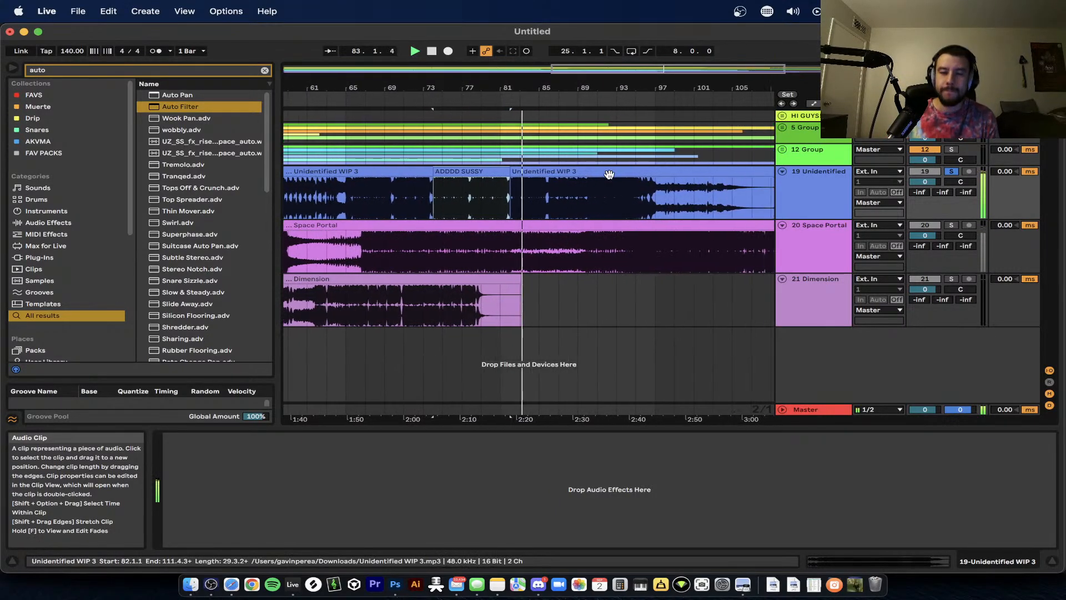
{"action": "scroll", "coordinate": [588, 203], "scroll_direction": "down", "scroll_amount": 3}
{"action": "scroll", "coordinate": [589, 204], "scroll_direction": "left", "scroll_amount": 2}
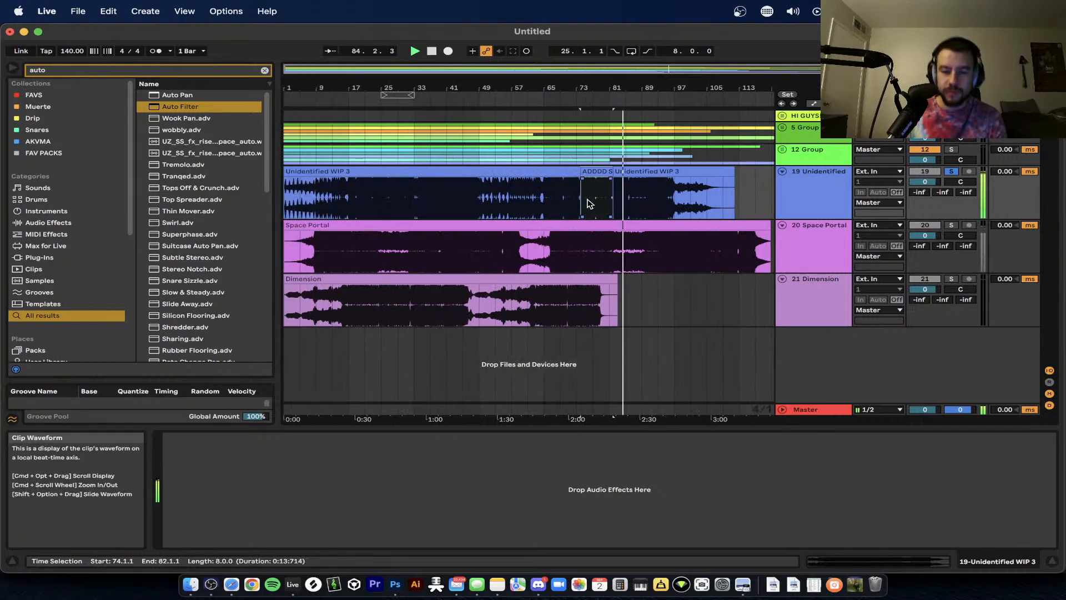
{"action": "left_click", "coordinate": [482, 211]}
{"action": "key", "text": "super+e"}
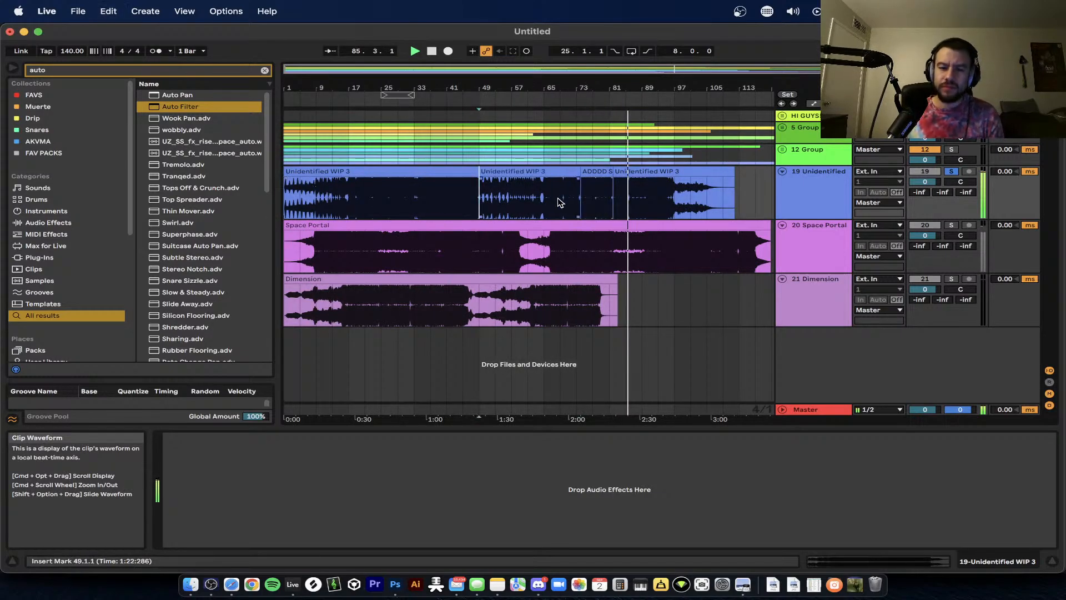
{"action": "left_click", "coordinate": [544, 206]}
{"action": "key", "text": "super+e"}
{"action": "left_click", "coordinate": [518, 172]}
{"action": "key", "text": "super+r"}
{"action": "type", "text": "AFF"}
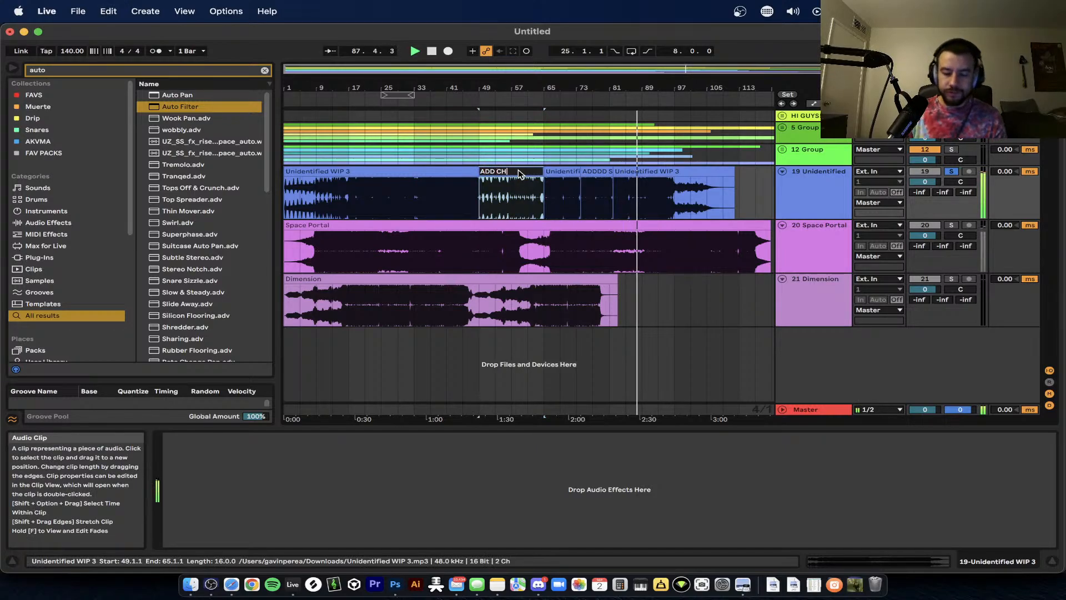
{"action": "type", "text": " CHORDS"}
{"action": "key", "text": "Return"}
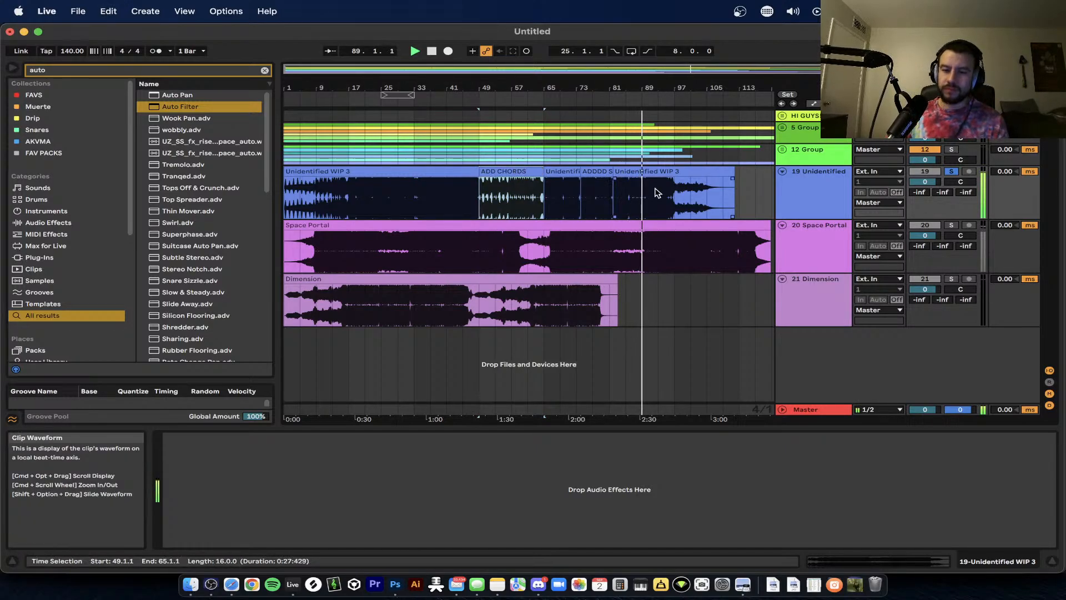
- Listen to the rest of Unidentified WIP 3 against the whole arrangement and check its loudness on the master track
{"action": "scroll", "coordinate": [656, 193], "scroll_direction": "up", "scroll_amount": 5}
{"action": "scroll", "coordinate": [656, 192], "scroll_direction": "left", "scroll_amount": 3}
{"action": "scroll", "coordinate": [656, 193], "scroll_direction": "down", "scroll_amount": 4}
{"action": "scroll", "coordinate": [655, 193], "scroll_direction": "down", "scroll_amount": 3}
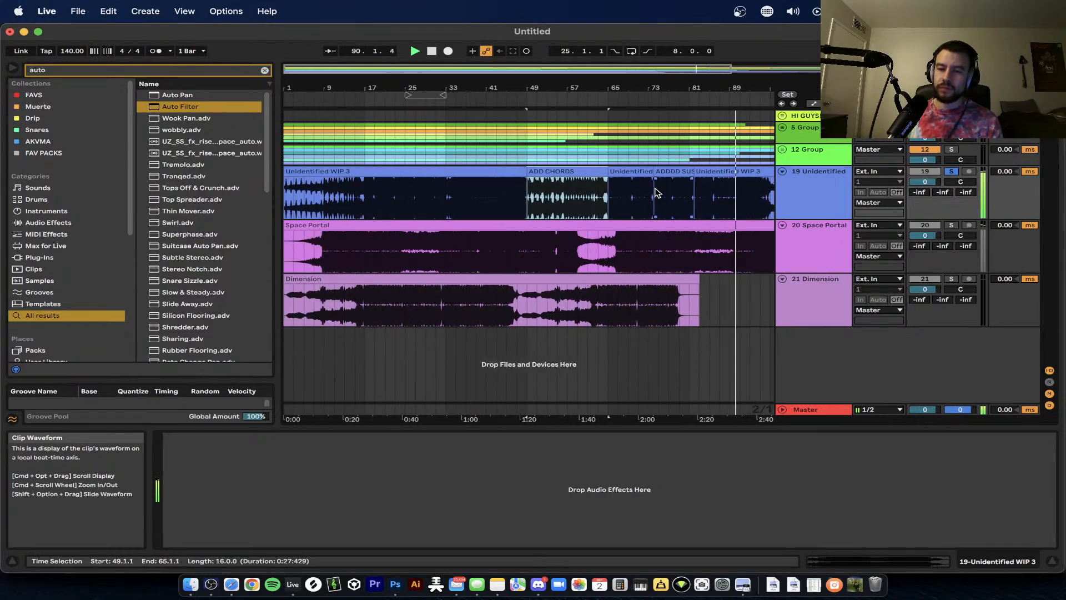
{"action": "scroll", "coordinate": [378, 194], "scroll_direction": "down", "scroll_amount": 3}
{"action": "scroll", "coordinate": [377, 209], "scroll_direction": "down", "scroll_amount": 1}
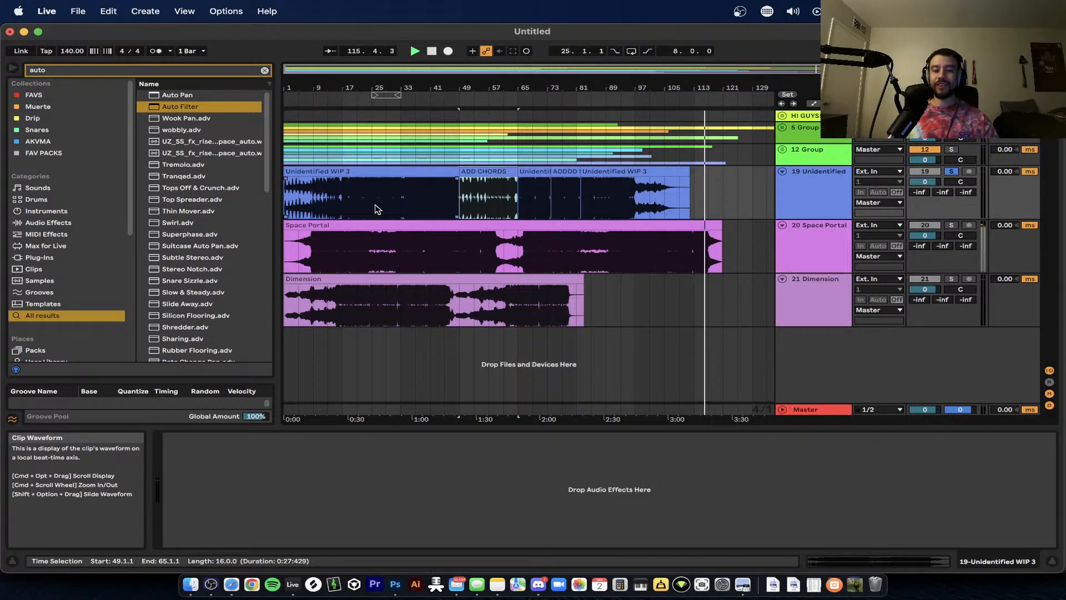
{"action": "left_click", "coordinate": [799, 409]}
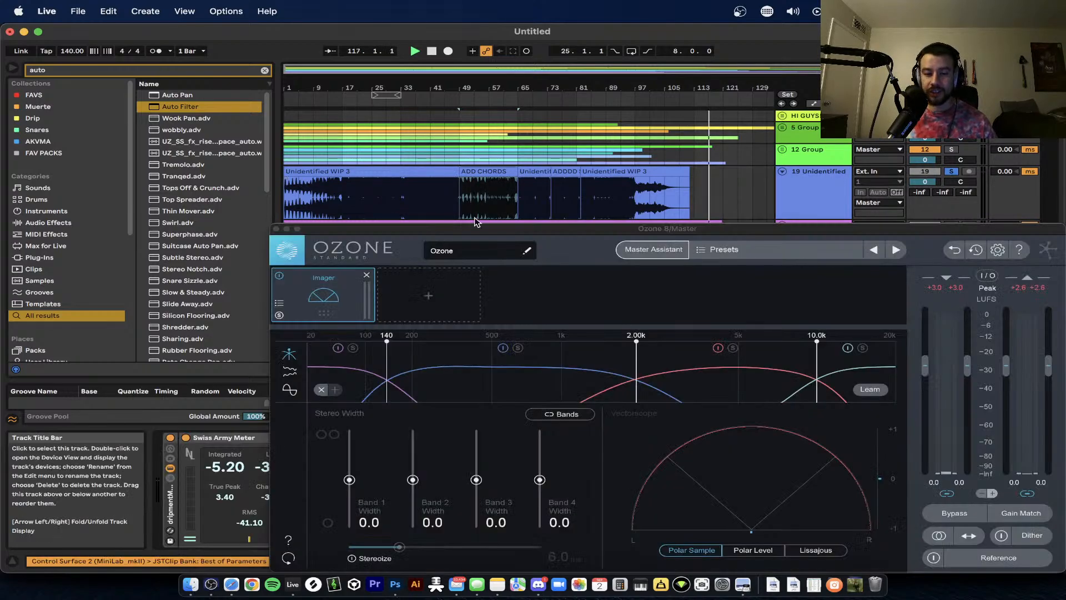
{"action": "left_click_drag", "start_coordinate": [462, 229], "coordinate": [493, 228]}
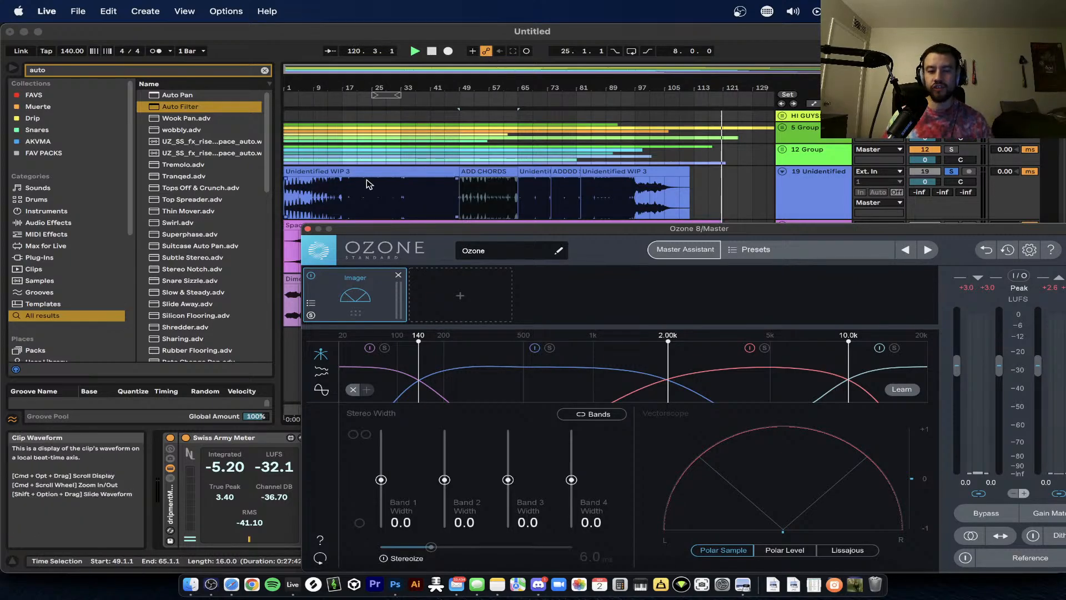
- Play the first drop of Unidentified WIP 3 from bar 17 and examine its waveform up close
{"action": "left_click", "coordinate": [342, 197]}
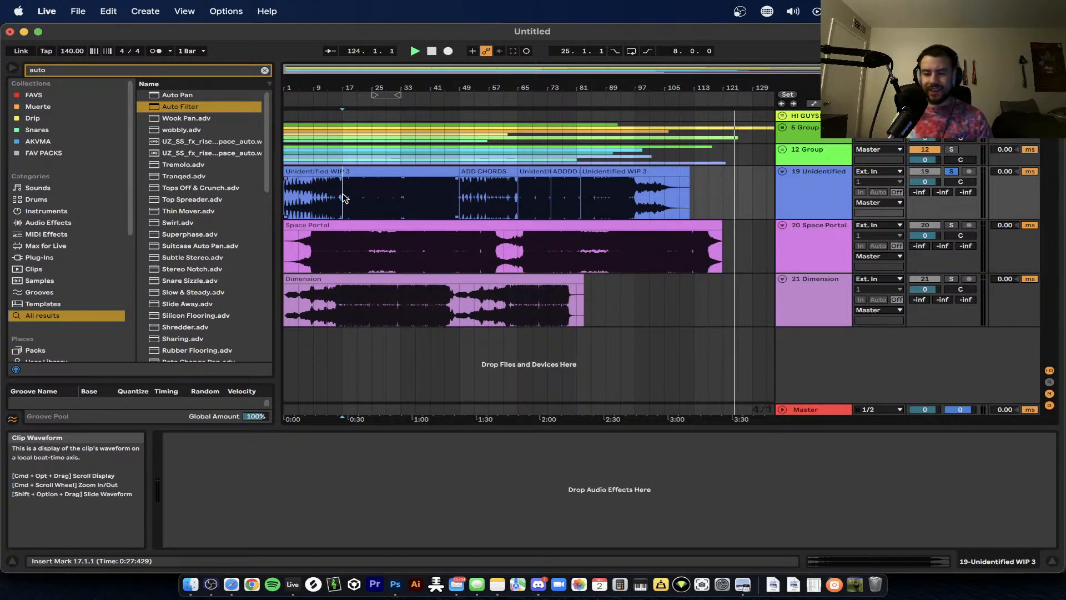
{"action": "scroll", "coordinate": [342, 197], "scroll_direction": "up", "scroll_amount": 3}
{"action": "scroll", "coordinate": [343, 197], "scroll_direction": "down", "scroll_amount": 2}
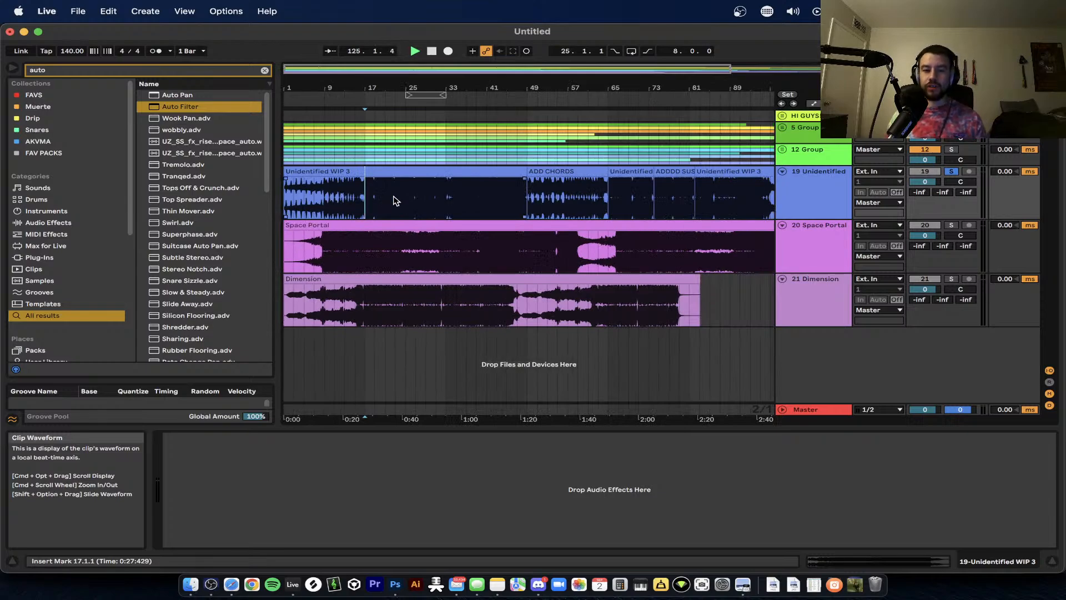
{"action": "key", "text": "space"}
{"action": "key", "text": "space"}
{"action": "scroll", "coordinate": [387, 201], "scroll_direction": "up", "scroll_amount": 3}
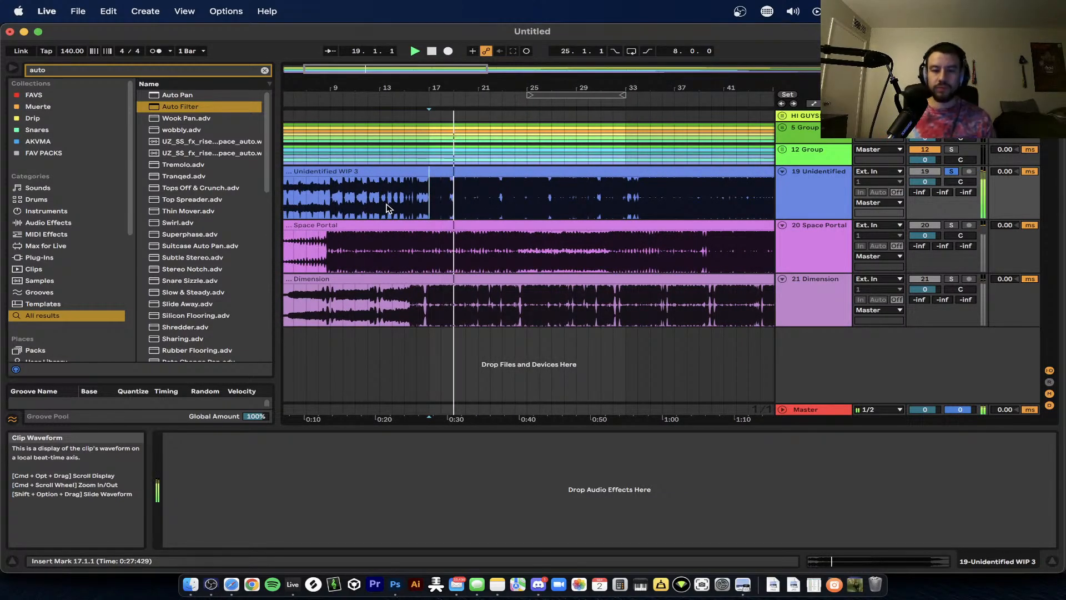
{"action": "scroll", "coordinate": [509, 219], "scroll_direction": "up", "scroll_amount": 2}
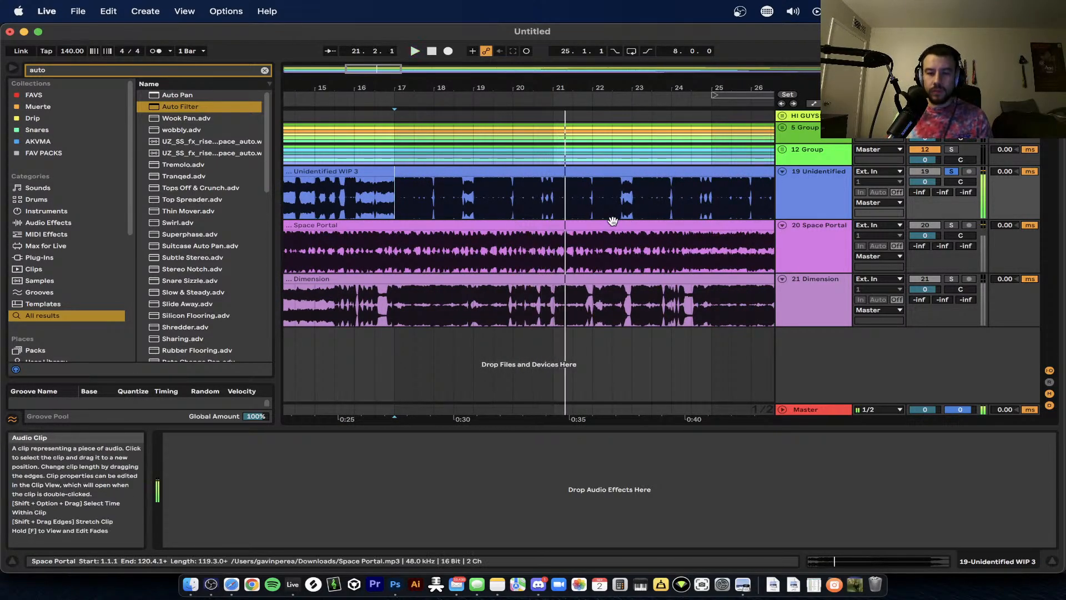
{"action": "scroll", "coordinate": [613, 221], "scroll_direction": "down", "scroll_amount": 1}
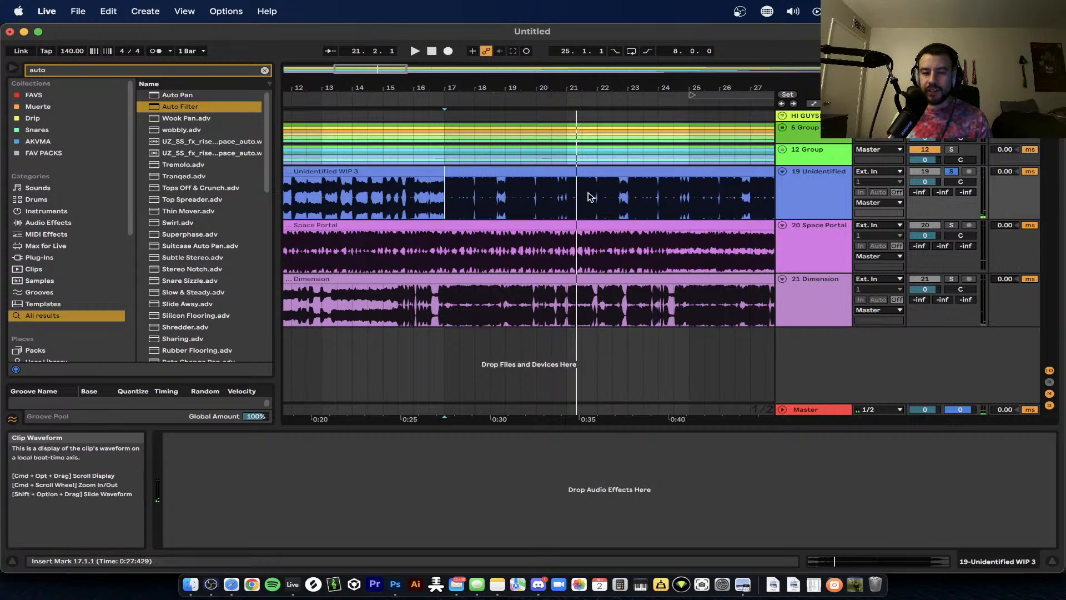
- Highlight the beat from 18.4.1 to 19.1.1 in Unidentified WIP 3 and examine the waveform leading up to it
{"action": "scroll", "coordinate": [531, 200], "scroll_direction": "up", "scroll_amount": 2}
{"action": "left_click_drag", "start_coordinate": [530, 198], "coordinate": [460, 201]}
{"action": "scroll", "coordinate": [494, 202], "scroll_direction": "down", "scroll_amount": 1}
{"action": "scroll", "coordinate": [472, 205], "scroll_direction": "left", "scroll_amount": 2}
{"action": "left_click", "coordinate": [440, 197]}
{"action": "scroll", "coordinate": [465, 201], "scroll_direction": "down", "scroll_amount": 2}
{"action": "scroll", "coordinate": [479, 203], "scroll_direction": "left", "scroll_amount": 4}
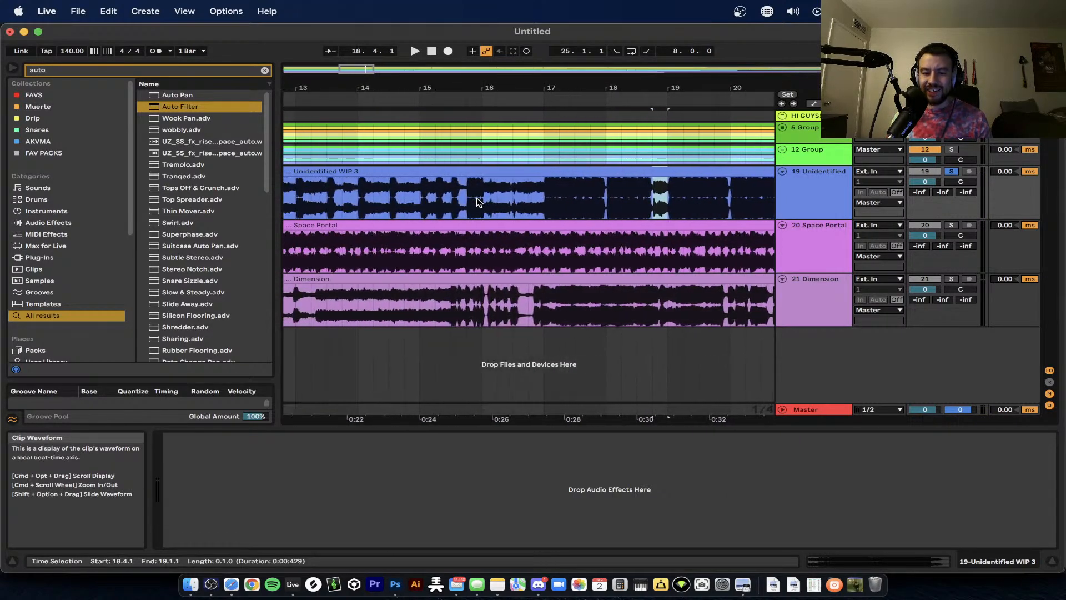
- Compare the ADDDD SUSSY section with the section from bar 65 to bar 74, playing Unidentified WIP 3 from bar 65
{"action": "scroll", "coordinate": [515, 200], "scroll_direction": "down", "scroll_amount": 5}
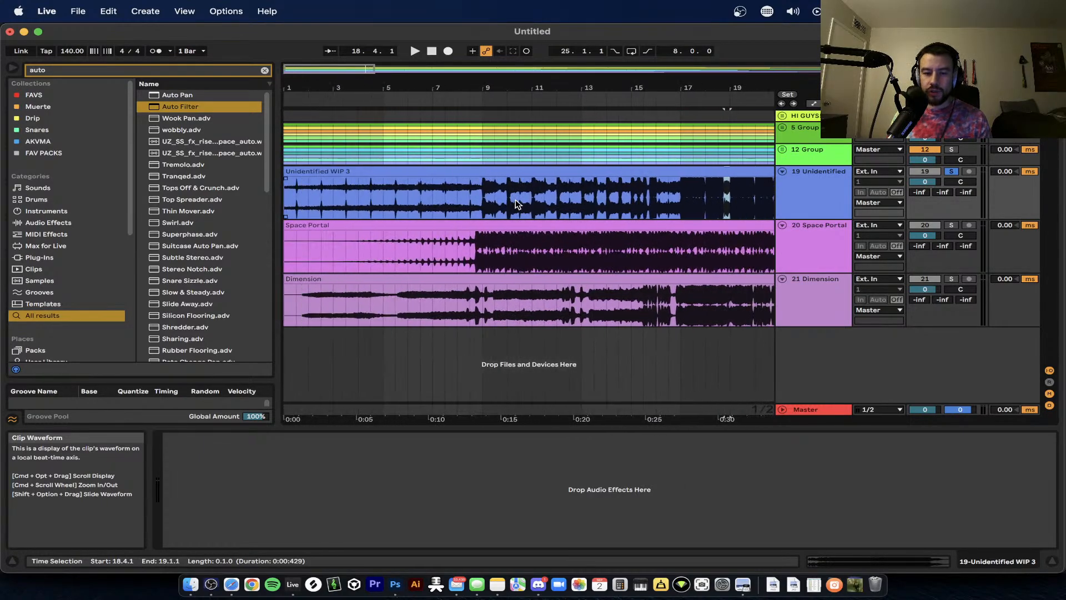
{"action": "scroll", "coordinate": [516, 200], "scroll_direction": "down", "scroll_amount": 3}
{"action": "scroll", "coordinate": [555, 201], "scroll_direction": "right", "scroll_amount": 6}
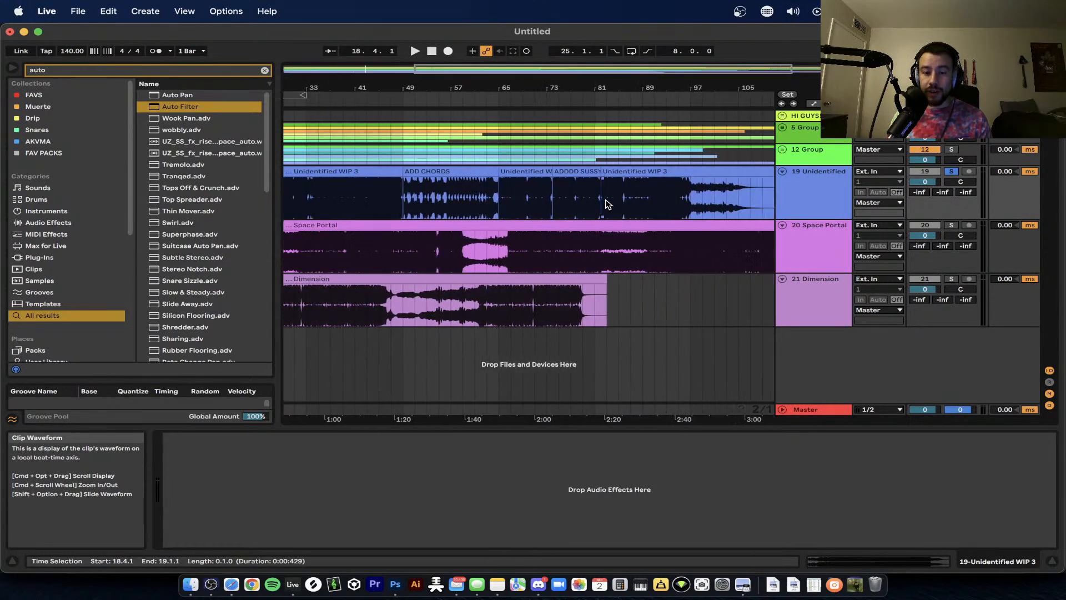
{"action": "scroll", "coordinate": [574, 191], "scroll_direction": "up", "scroll_amount": 3}
{"action": "scroll", "coordinate": [576, 193], "scroll_direction": "right", "scroll_amount": 2}
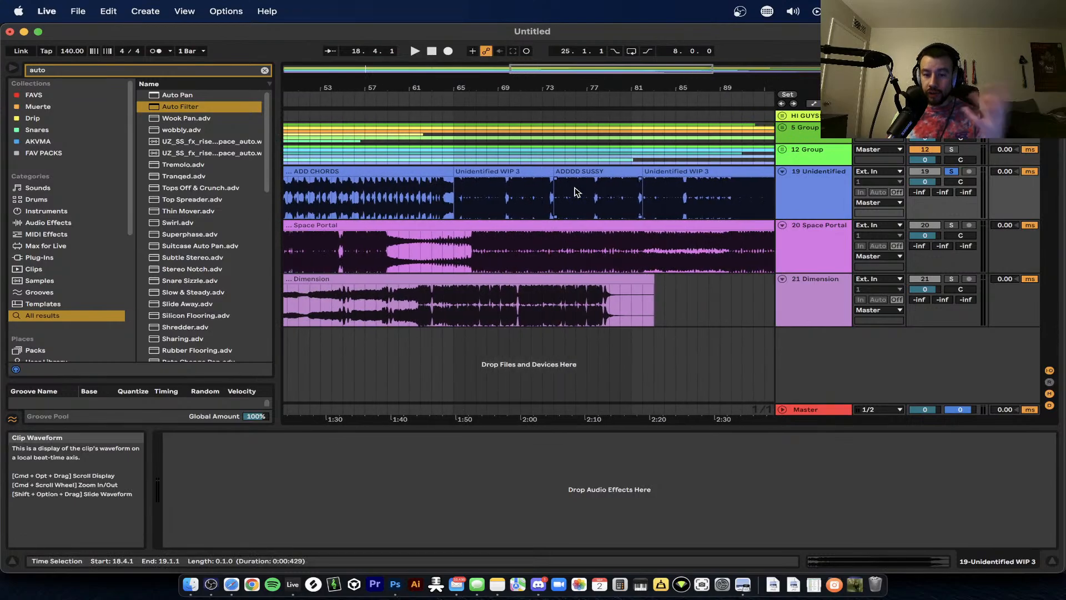
{"action": "left_click", "coordinate": [552, 173]}
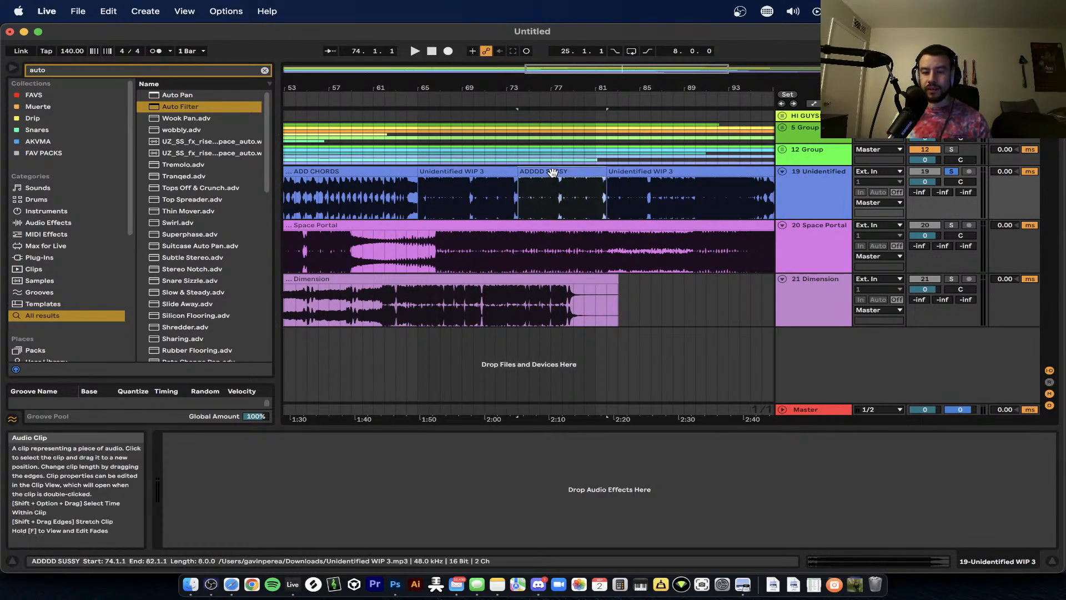
{"action": "left_click", "coordinate": [423, 197]}
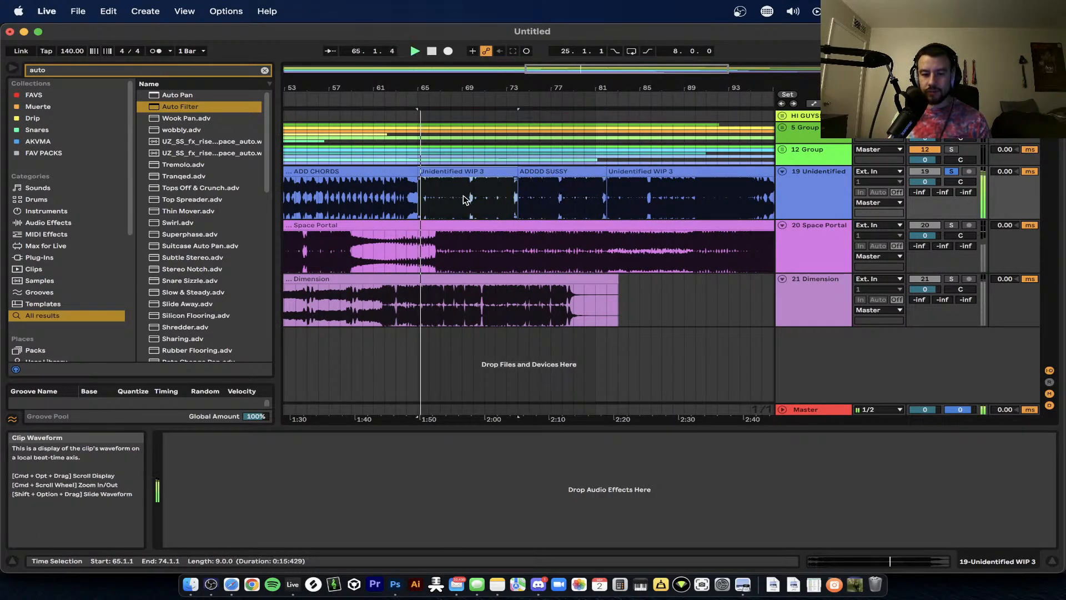
- Play the ADDDD SUSSY section of Unidentified WIP 3 from bar 74, stopping after about two bars
{"action": "key", "text": "space"}
{"action": "left_click", "coordinate": [542, 170]}
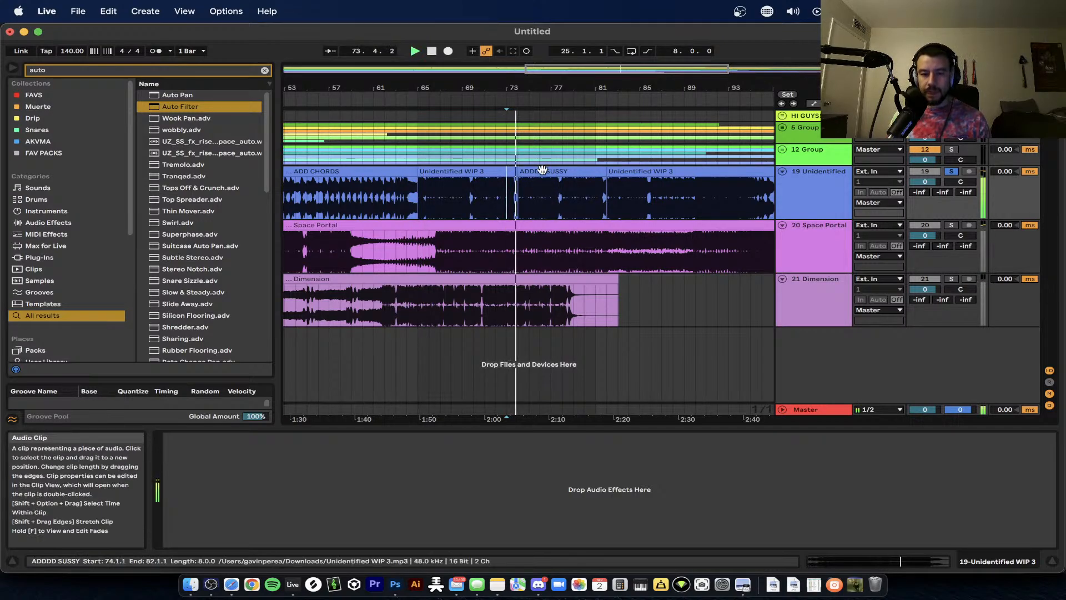
{"action": "left_click", "coordinate": [552, 173]}
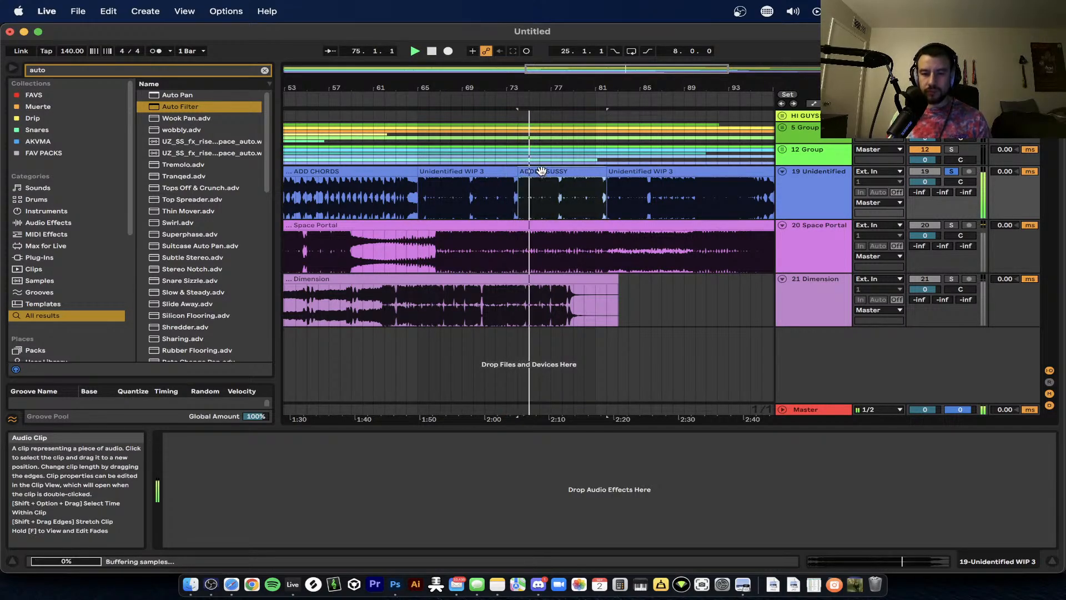
{"action": "key", "text": "space"}
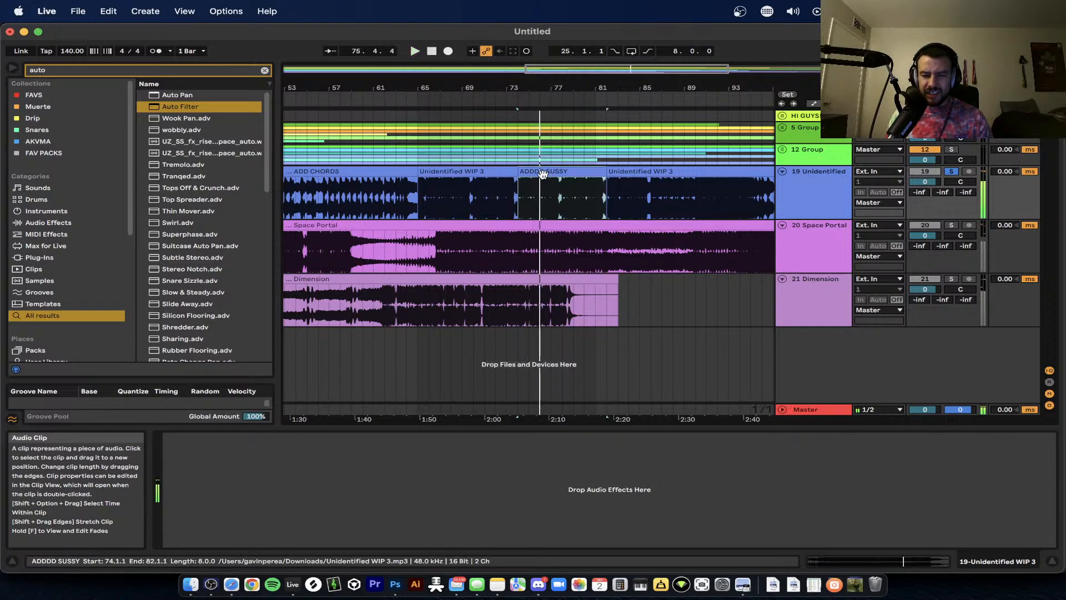
- Examine how the ADDDD SUSSY section sits in the arrangement relative to the ADD CHORDS section and the surrounding drops
{"action": "scroll", "coordinate": [563, 184], "scroll_direction": "up", "scroll_amount": 3}
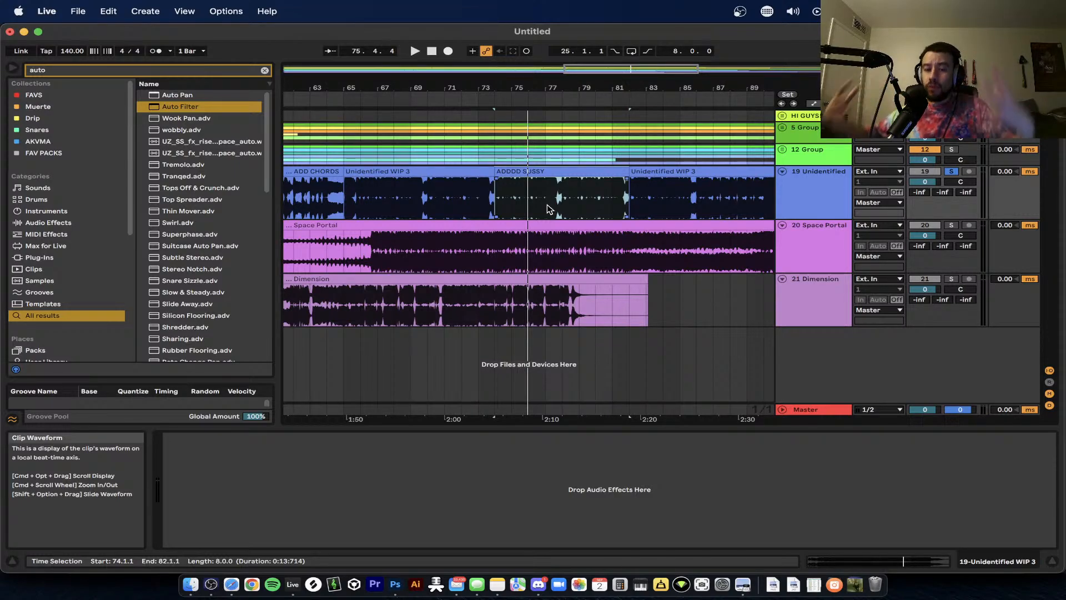
{"action": "scroll", "coordinate": [549, 209], "scroll_direction": "down", "scroll_amount": 4}
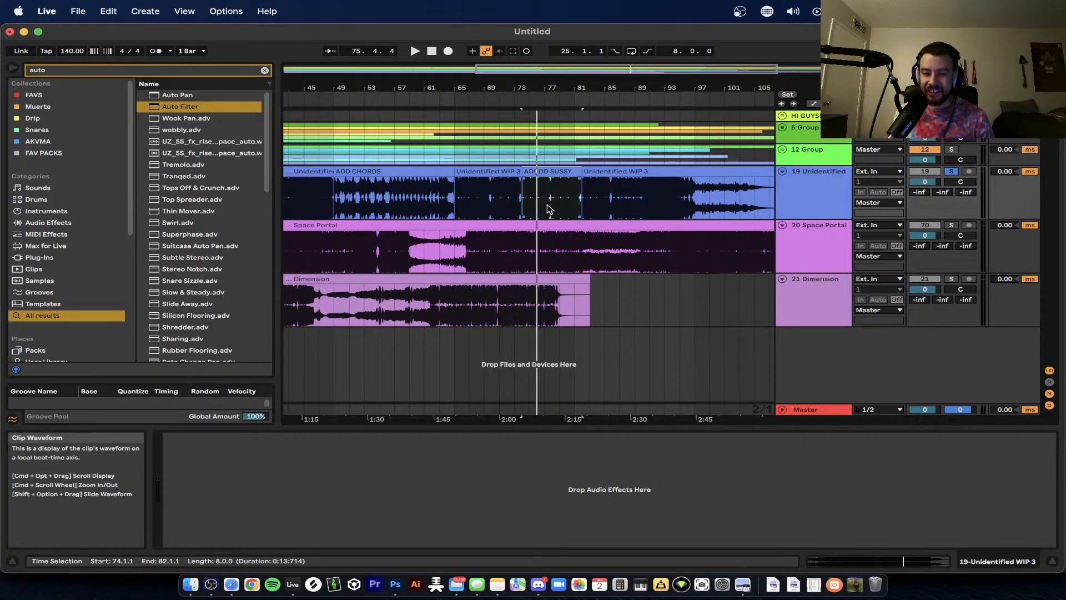
{"action": "scroll", "coordinate": [549, 209], "scroll_direction": "down", "scroll_amount": 3}
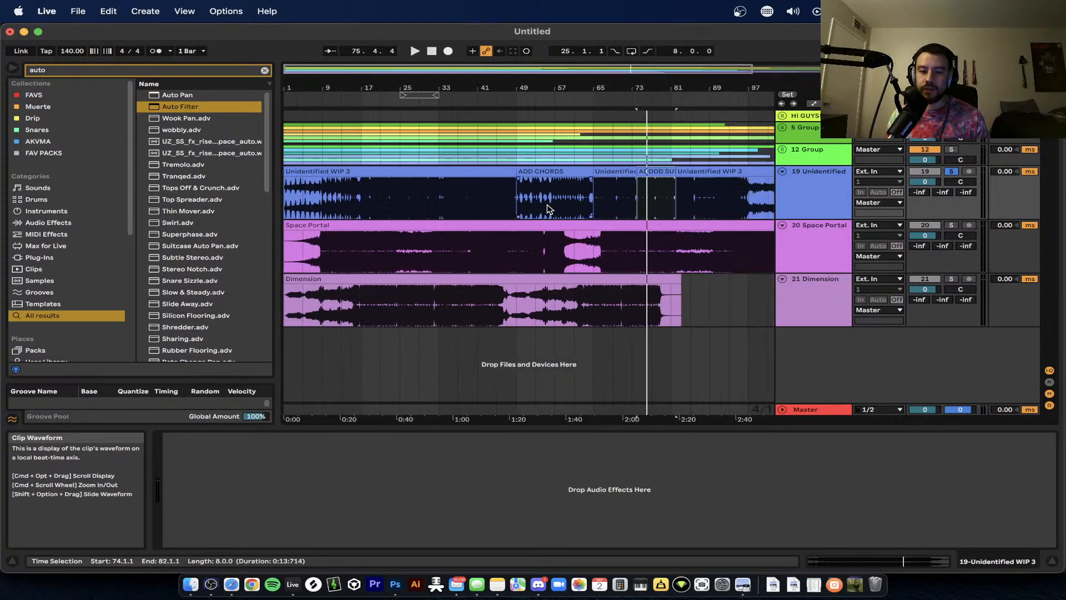
{"action": "scroll", "coordinate": [536, 199], "scroll_direction": "up", "scroll_amount": 3}
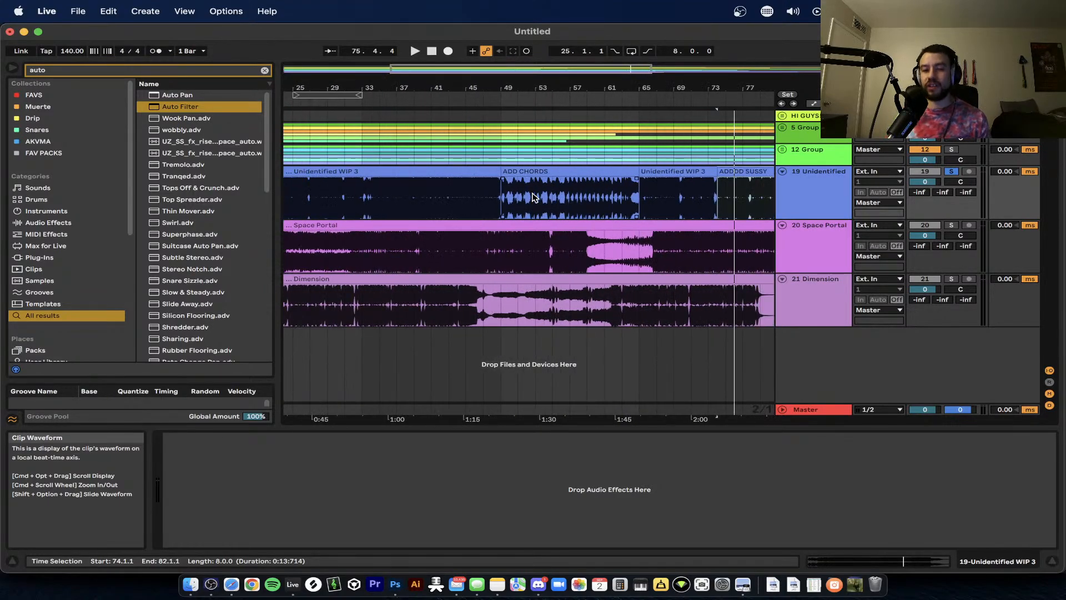
{"action": "scroll", "coordinate": [534, 197], "scroll_direction": "up", "scroll_amount": 2}
{"action": "scroll", "coordinate": [534, 198], "scroll_direction": "right", "scroll_amount": 1}
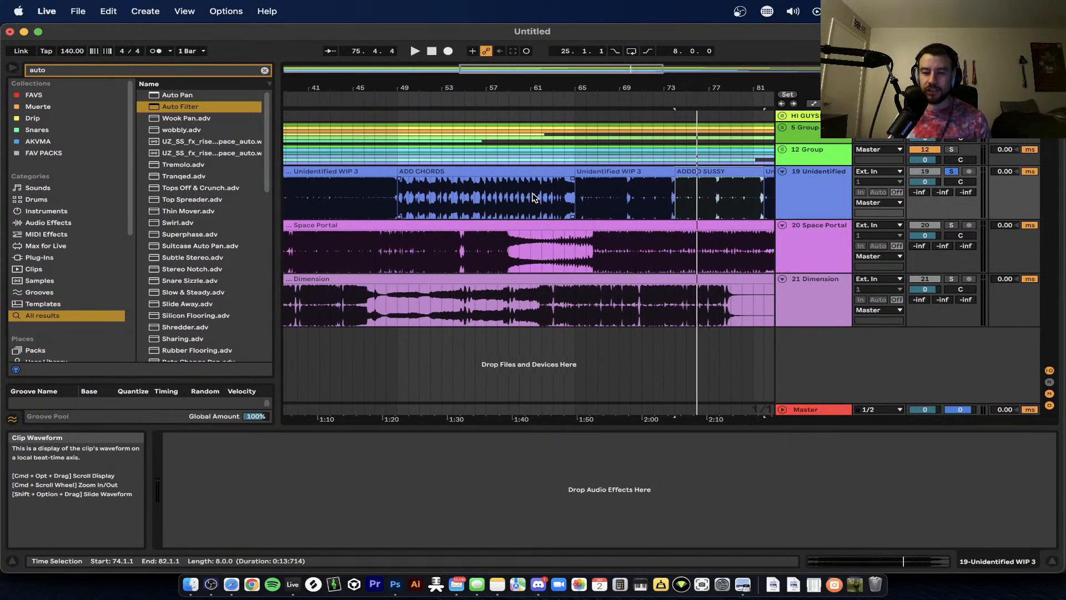
{"action": "scroll", "coordinate": [465, 204], "scroll_direction": "down", "scroll_amount": 2}
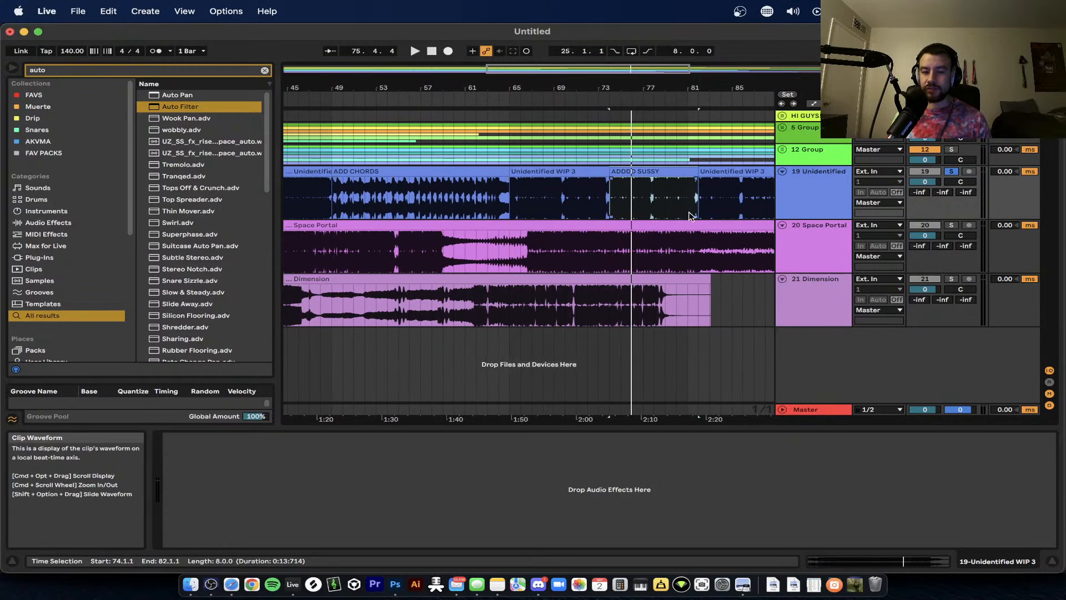
{"action": "scroll", "coordinate": [629, 212], "scroll_direction": "down", "scroll_amount": 5}
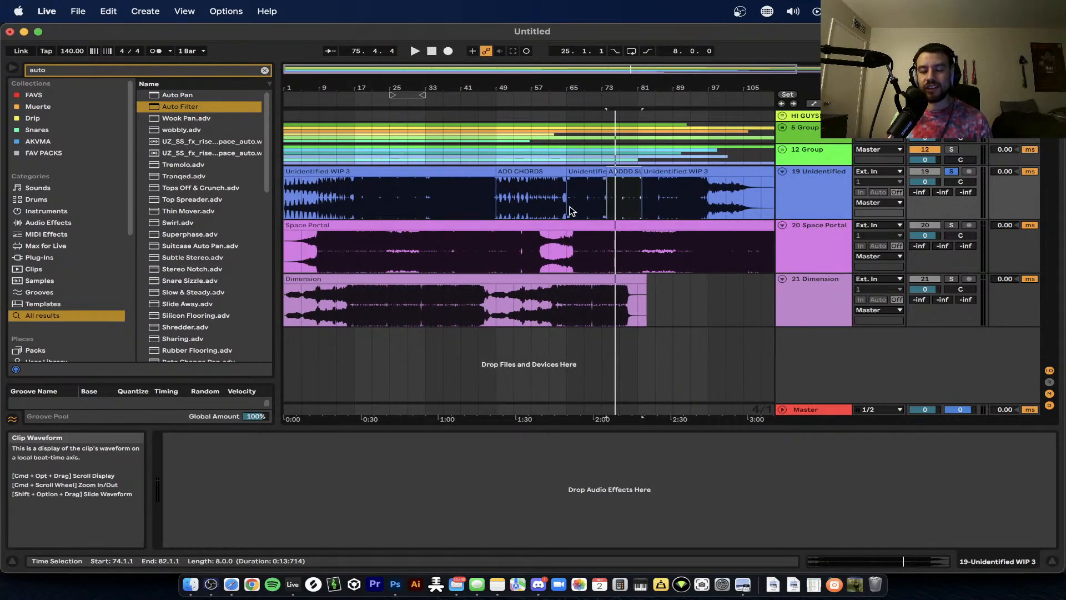
{"action": "scroll", "coordinate": [569, 206], "scroll_direction": "up", "scroll_amount": 4}
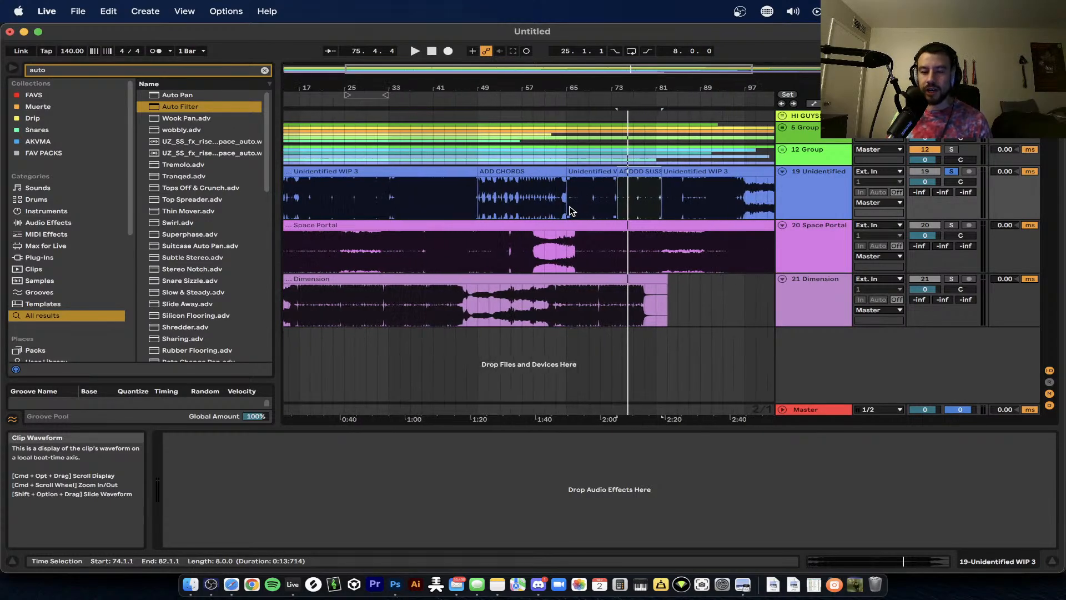
- Play the ADD CHORDS section of Unidentified WIP 3 from bar 49, stopping shortly before bar 52
{"action": "scroll", "coordinate": [569, 207], "scroll_direction": "left", "scroll_amount": 2}
{"action": "left_click", "coordinate": [545, 172]}
{"action": "key", "text": "space"}
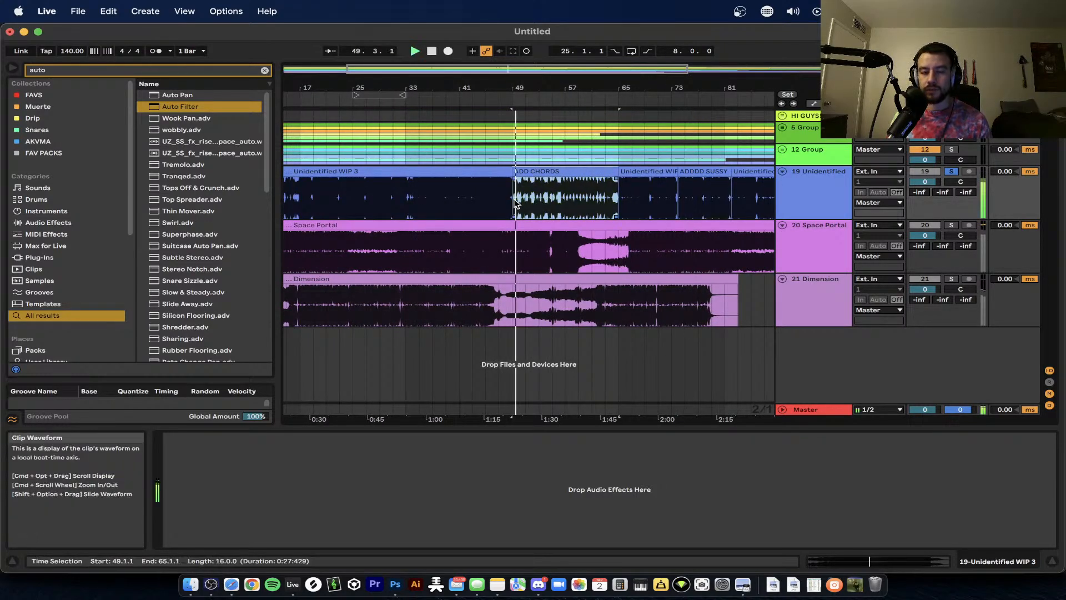
{"action": "scroll", "coordinate": [514, 203], "scroll_direction": "up", "scroll_amount": 5}
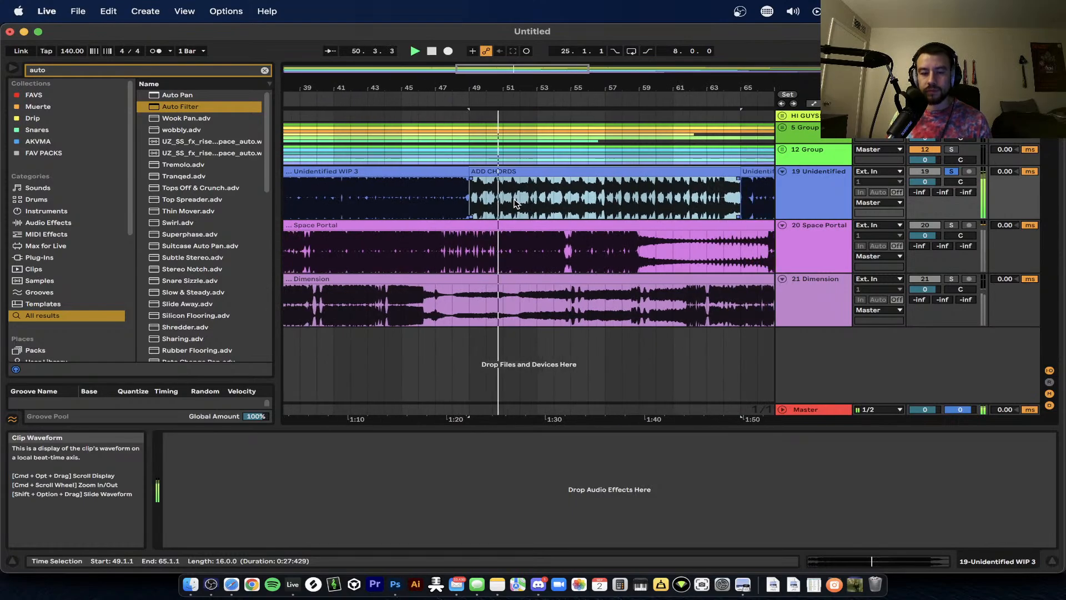
{"action": "scroll", "coordinate": [506, 193], "scroll_direction": "down", "scroll_amount": 1}
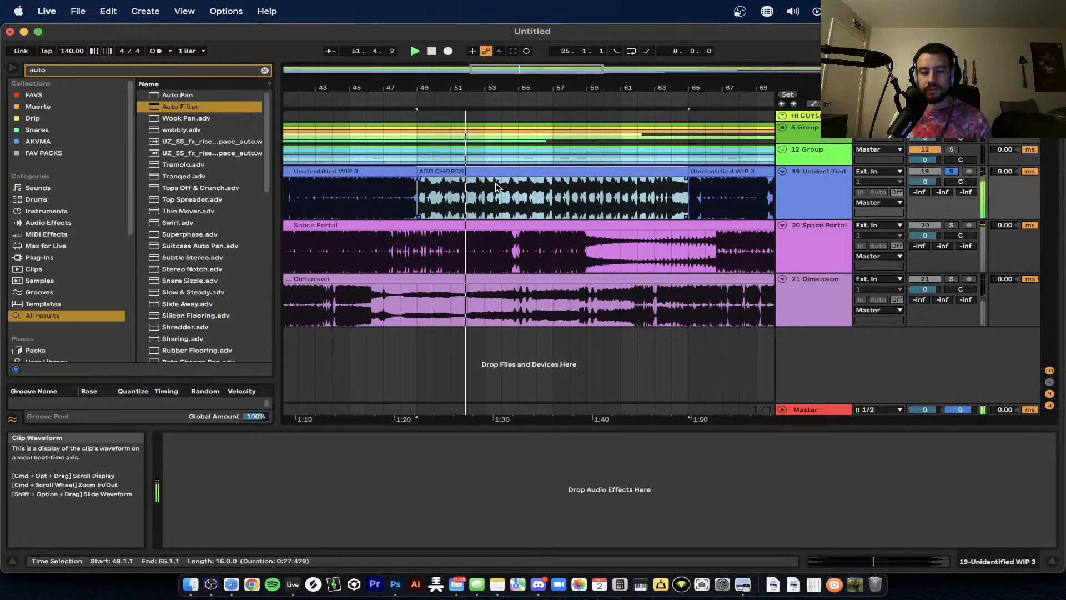
{"action": "left_click", "coordinate": [465, 172]}
{"action": "key", "text": "space"}
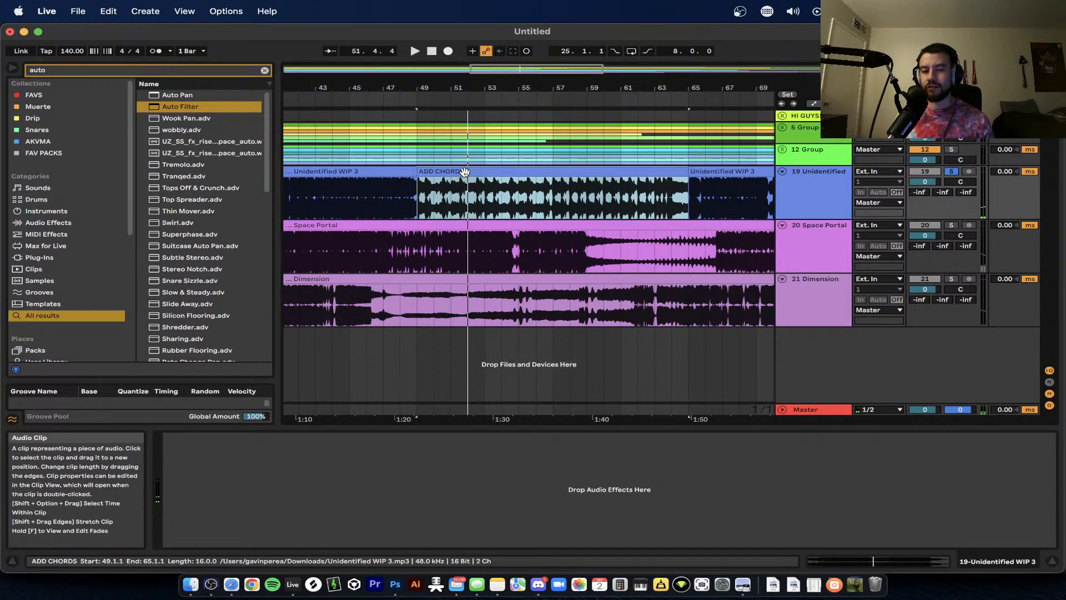
- Compare the ADD CHORDS section with the intro of Unidentified WIP 3, placing the insert marker at bar 5
{"action": "scroll", "coordinate": [465, 172], "scroll_direction": "down", "scroll_amount": 1}
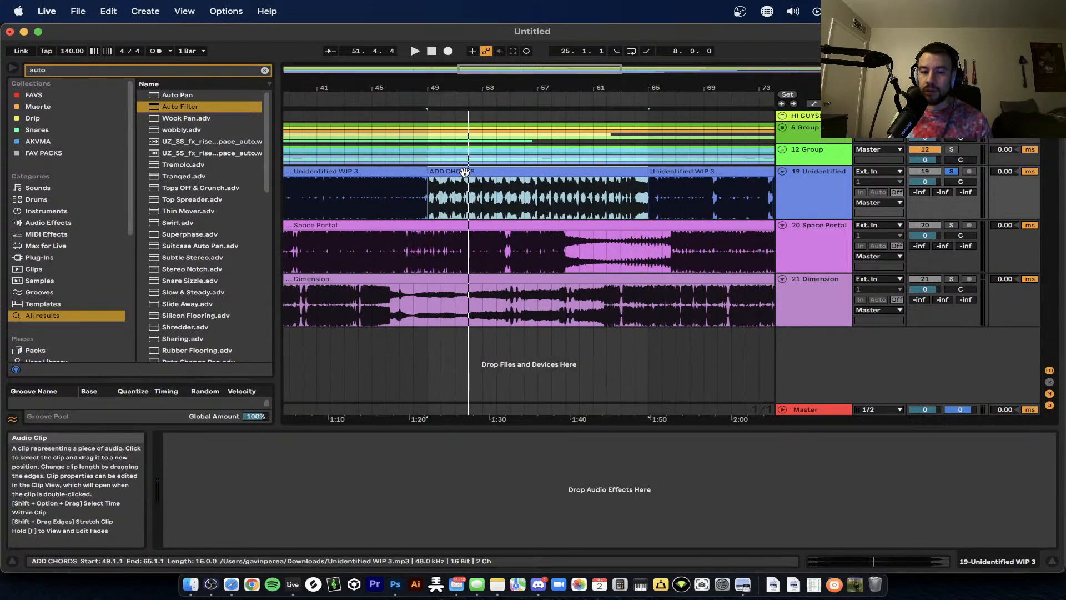
{"action": "scroll", "coordinate": [464, 172], "scroll_direction": "down", "scroll_amount": 1}
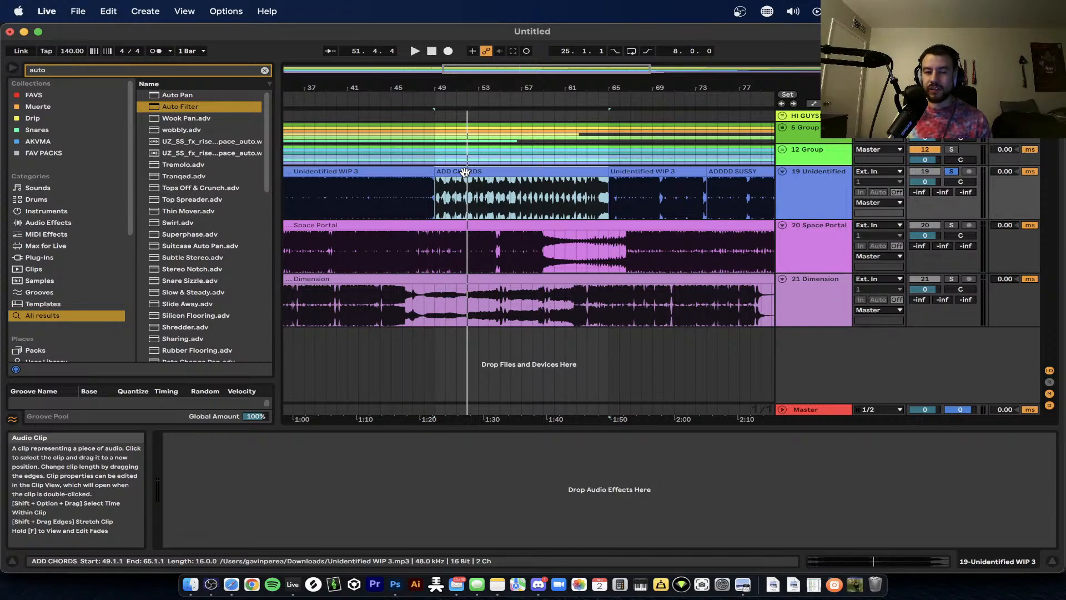
{"action": "scroll", "coordinate": [466, 172], "scroll_direction": "down", "scroll_amount": 3}
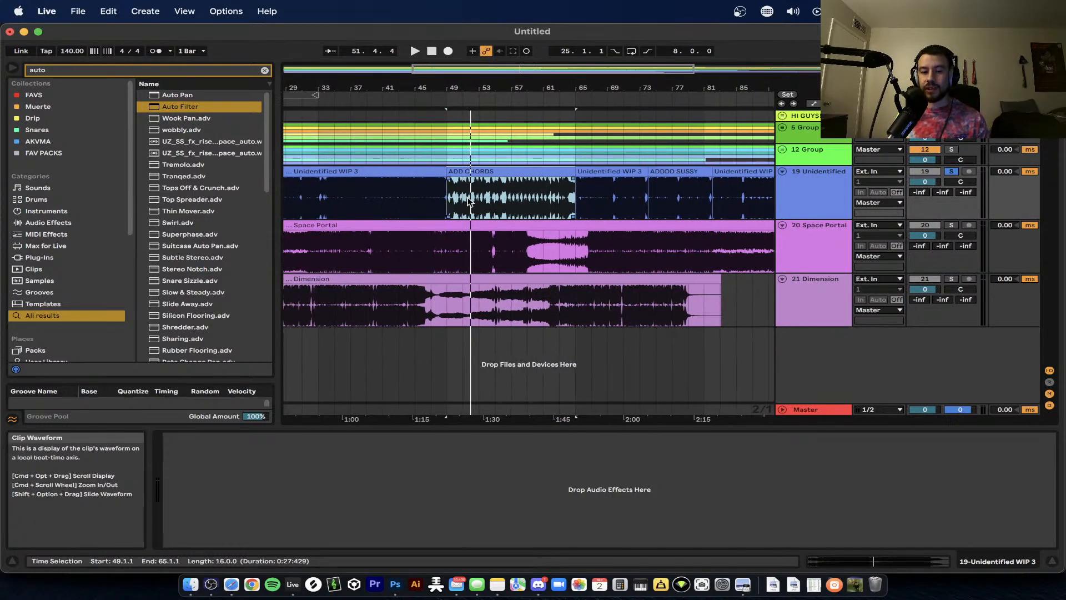
{"action": "scroll", "coordinate": [468, 201], "scroll_direction": "up", "scroll_amount": 5}
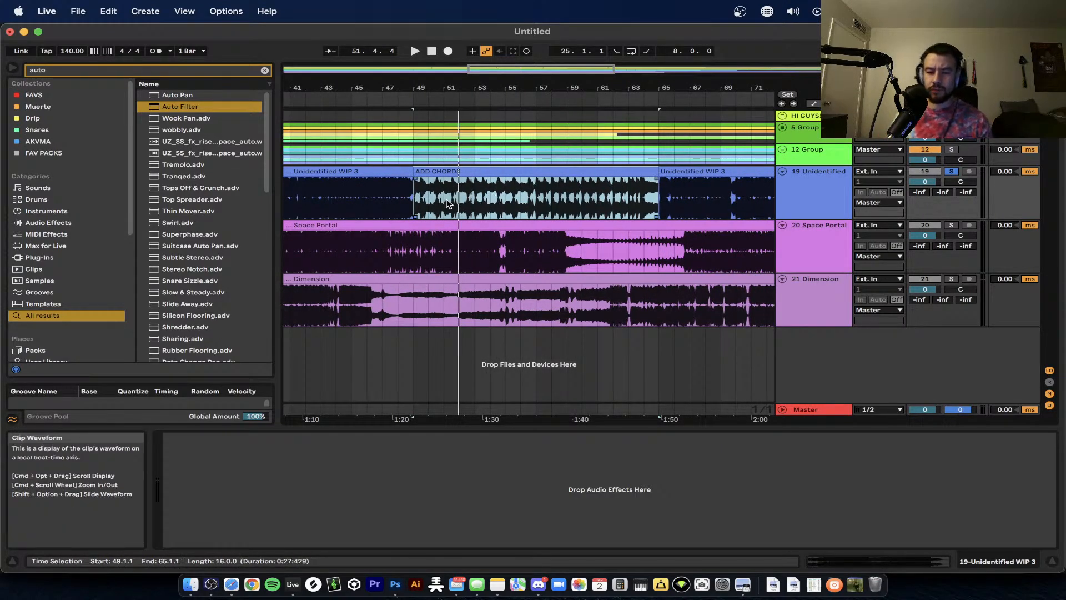
{"action": "scroll", "coordinate": [449, 204], "scroll_direction": "left", "scroll_amount": 10}
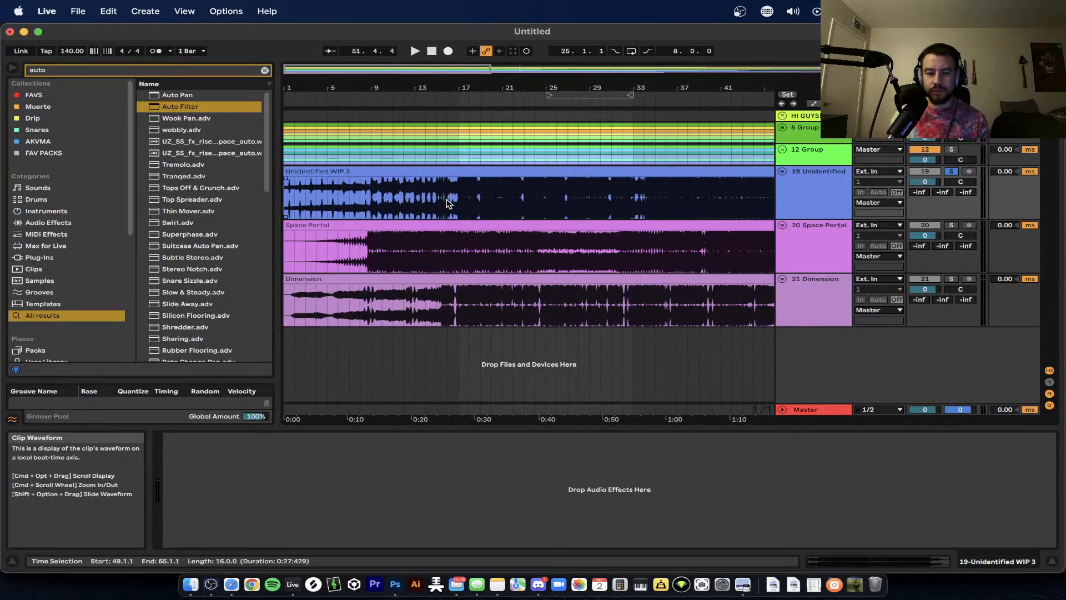
{"action": "left_click", "coordinate": [325, 197]}
{"action": "scroll", "coordinate": [325, 197], "scroll_direction": "up", "scroll_amount": 3}
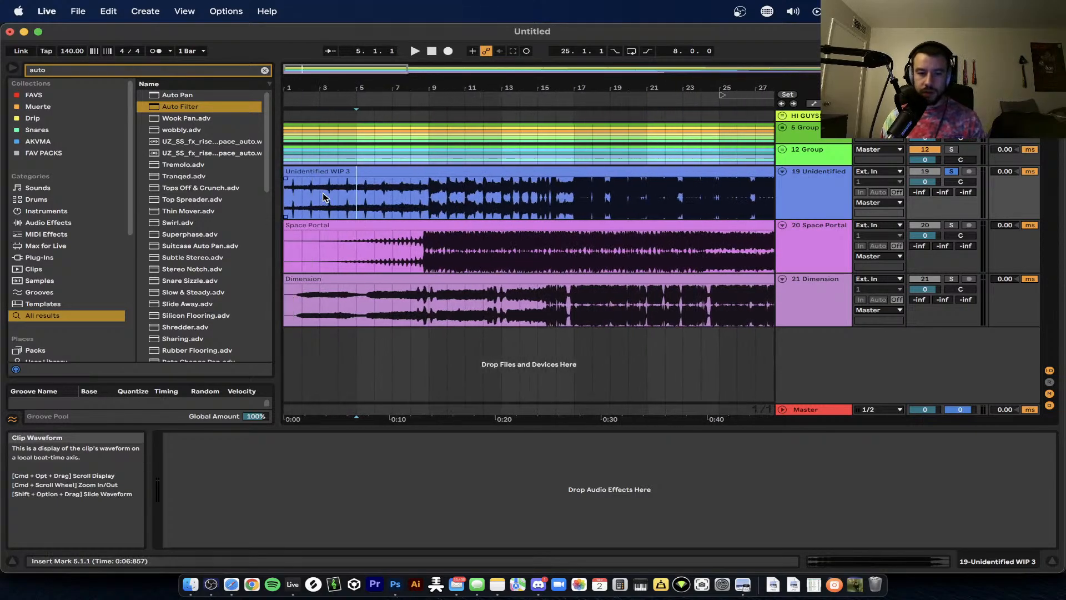
- Select the ADD CHORDS section from bar 49 to bar 65 and examine its waveform
{"action": "scroll", "coordinate": [325, 197], "scroll_direction": "down", "scroll_amount": 5}
{"action": "scroll", "coordinate": [582, 209], "scroll_direction": "right", "scroll_amount": 4}
{"action": "scroll", "coordinate": [454, 209], "scroll_direction": "up", "scroll_amount": 2}
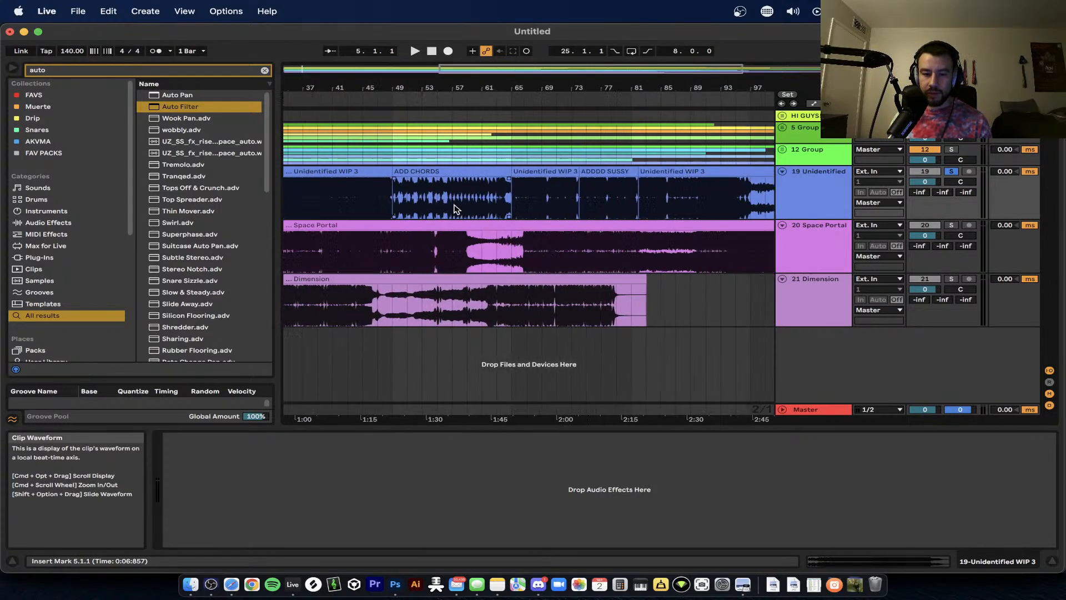
{"action": "scroll", "coordinate": [454, 208], "scroll_direction": "up", "scroll_amount": 3}
{"action": "left_click", "coordinate": [448, 171]}
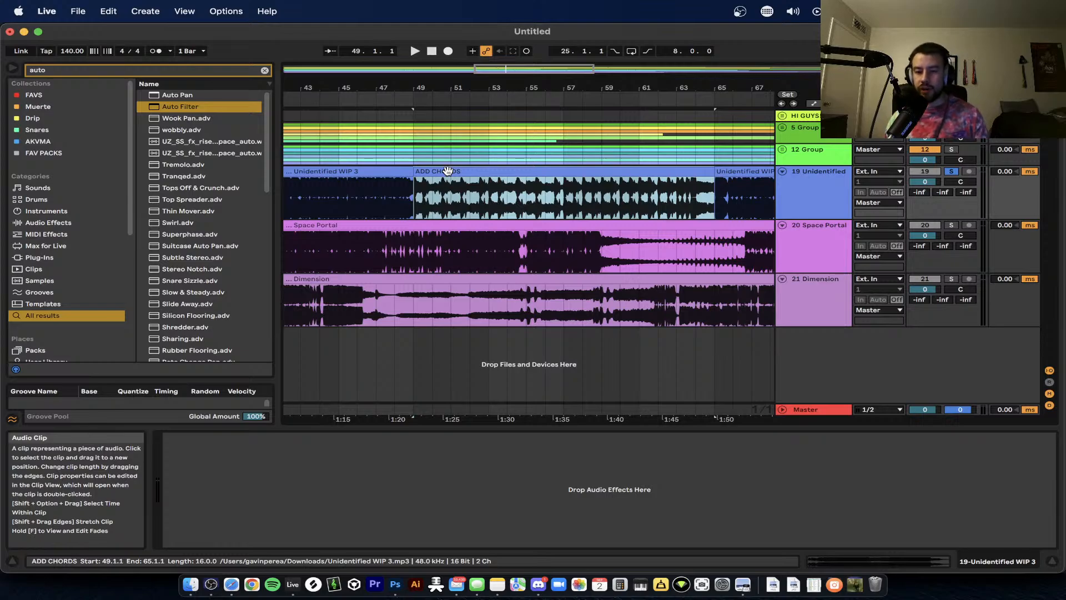
- Examine the ADD CHORDS section in the context of the full arrangement, from the intro to the outro
{"action": "scroll", "coordinate": [447, 170], "scroll_direction": "down", "scroll_amount": 6}
{"action": "scroll", "coordinate": [448, 171], "scroll_direction": "left", "scroll_amount": 2}
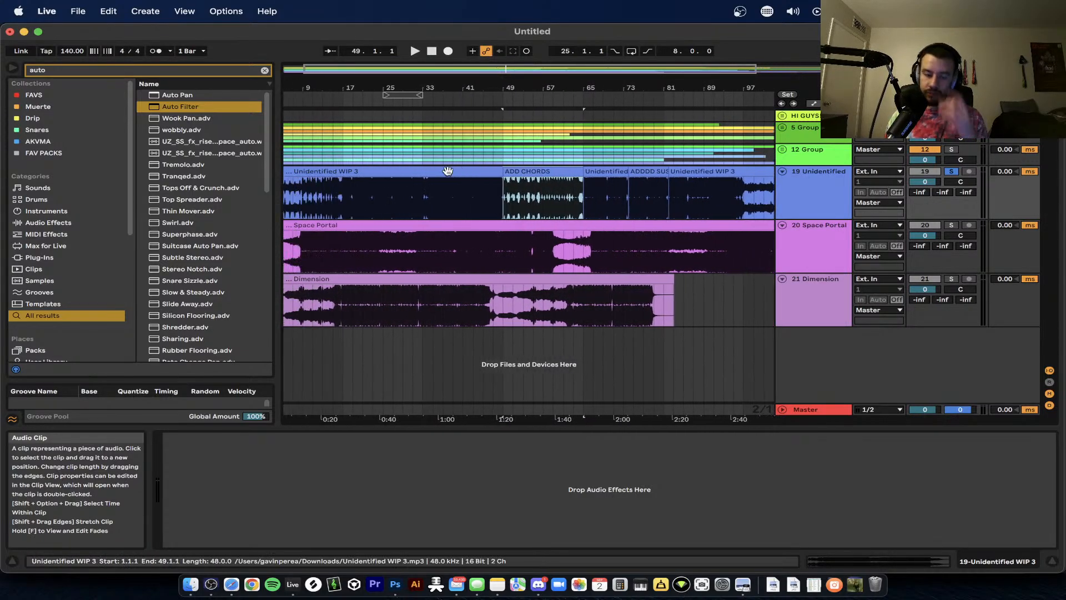
{"action": "scroll", "coordinate": [447, 170], "scroll_direction": "left", "scroll_amount": 2}
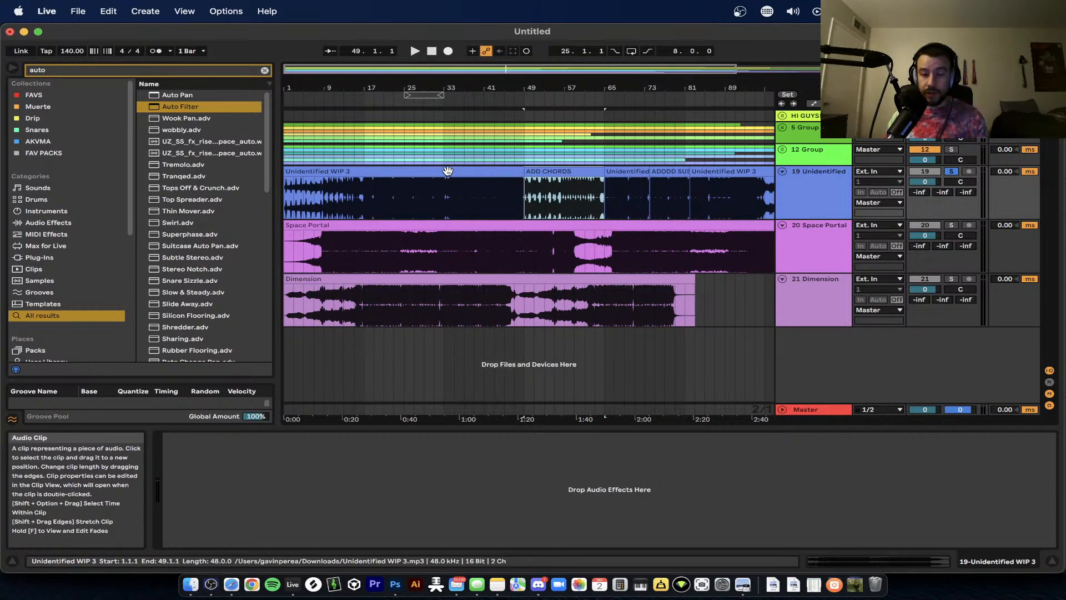
{"action": "scroll", "coordinate": [448, 171], "scroll_direction": "down", "scroll_amount": 3}
{"action": "scroll", "coordinate": [515, 226], "scroll_direction": "up", "scroll_amount": 4}
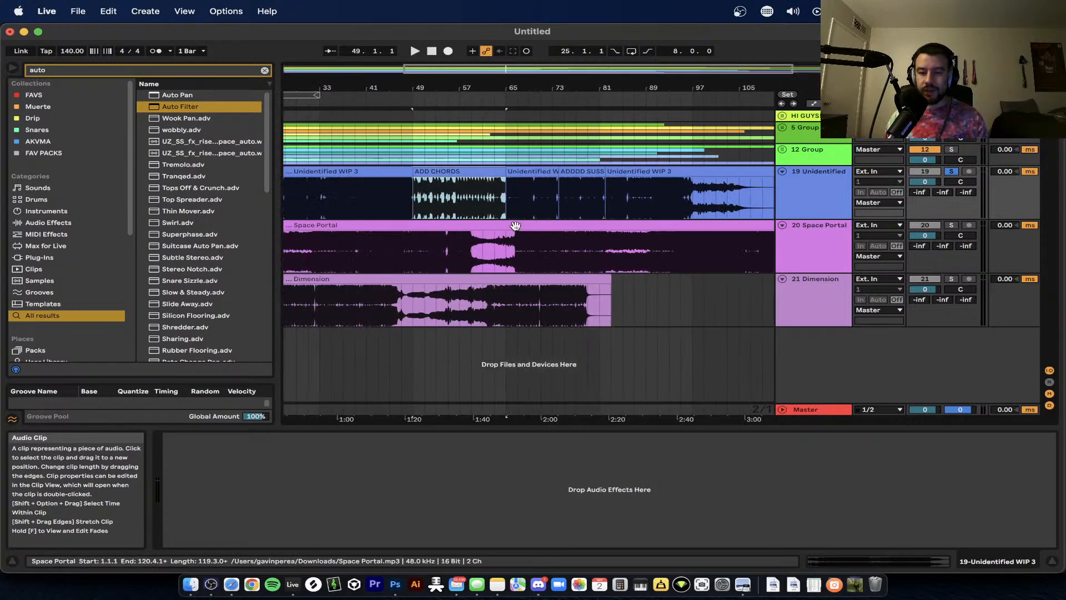
- Examine the first drop of Unidentified WIP 3 from bar 17 and place the insert marker at bar 29
{"action": "scroll", "coordinate": [515, 226], "scroll_direction": "left", "scroll_amount": 10}
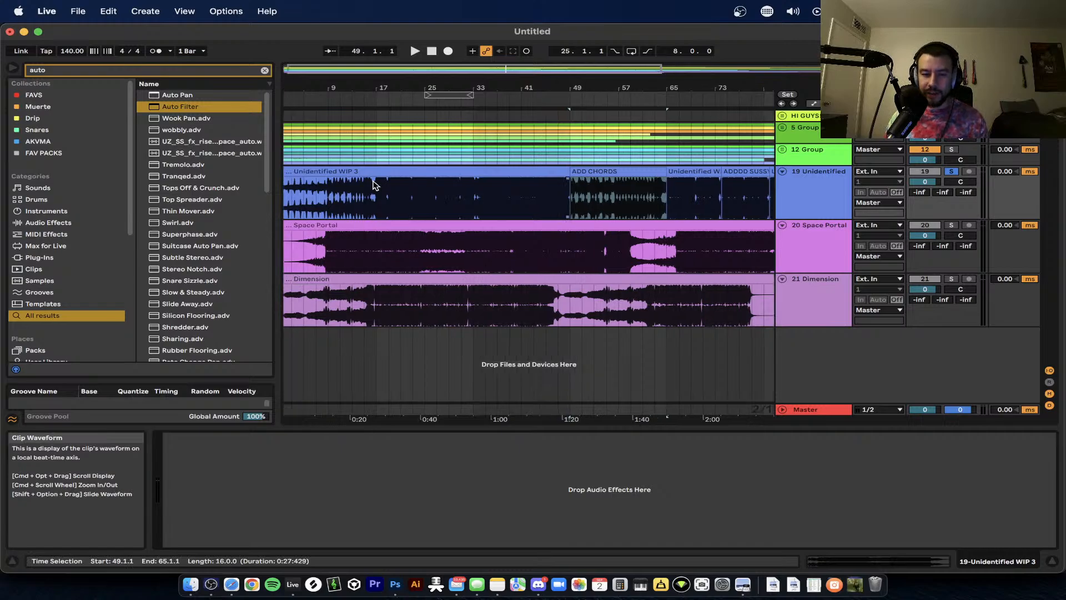
{"action": "scroll", "coordinate": [375, 185], "scroll_direction": "up", "scroll_amount": 2}
{"action": "scroll", "coordinate": [375, 205], "scroll_direction": "up", "scroll_amount": 3}
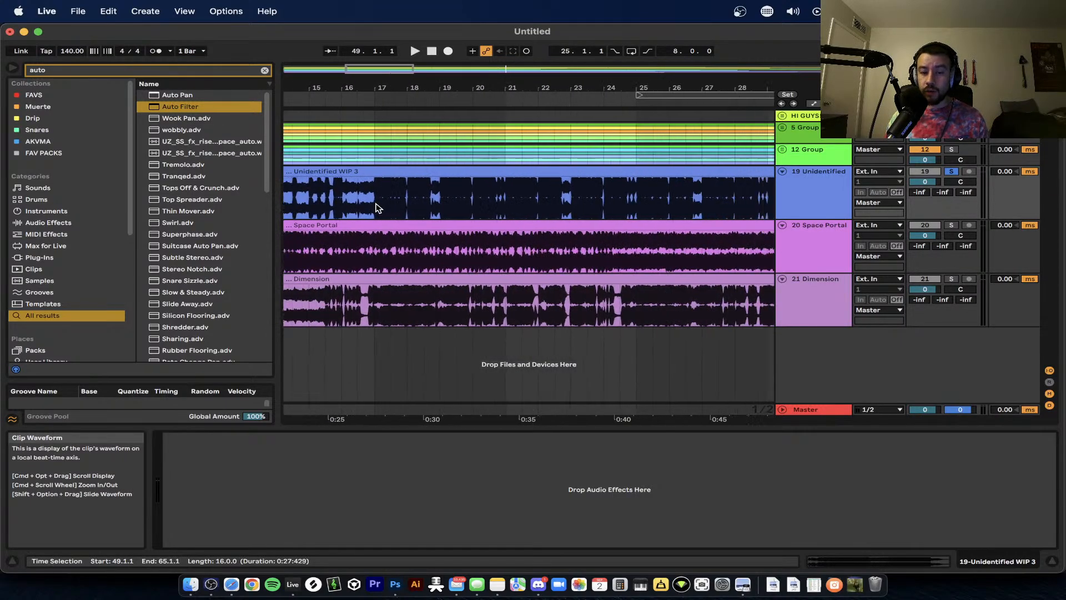
{"action": "scroll", "coordinate": [376, 206], "scroll_direction": "down", "scroll_amount": 4}
{"action": "left_click", "coordinate": [465, 212]}
{"action": "left_click", "coordinate": [501, 209]}
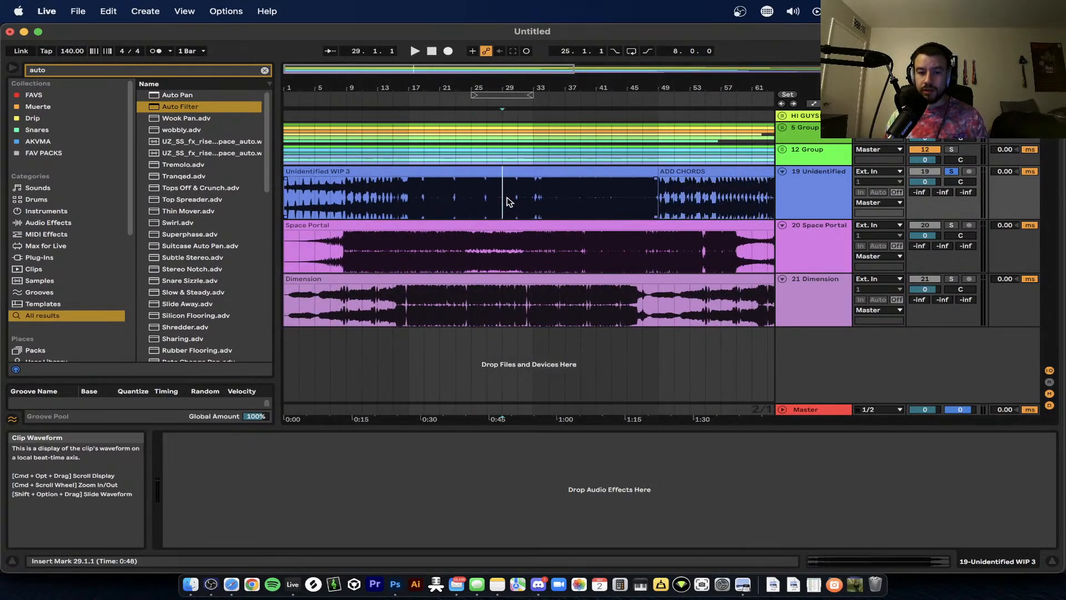
- Turn off solo on the Unidentified WIP 3 track and fold the track
{"action": "scroll", "coordinate": [528, 209], "scroll_direction": "up", "scroll_amount": 5}
{"action": "scroll", "coordinate": [527, 208], "scroll_direction": "down", "scroll_amount": 4}
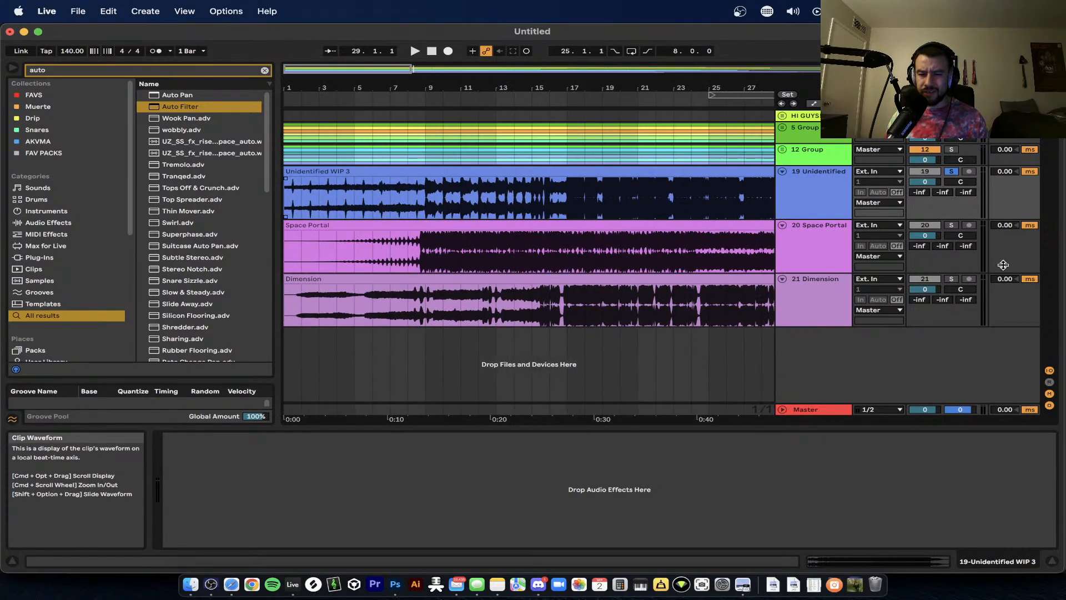
{"action": "left_click", "coordinate": [951, 171]}
{"action": "left_click", "coordinate": [783, 171]}
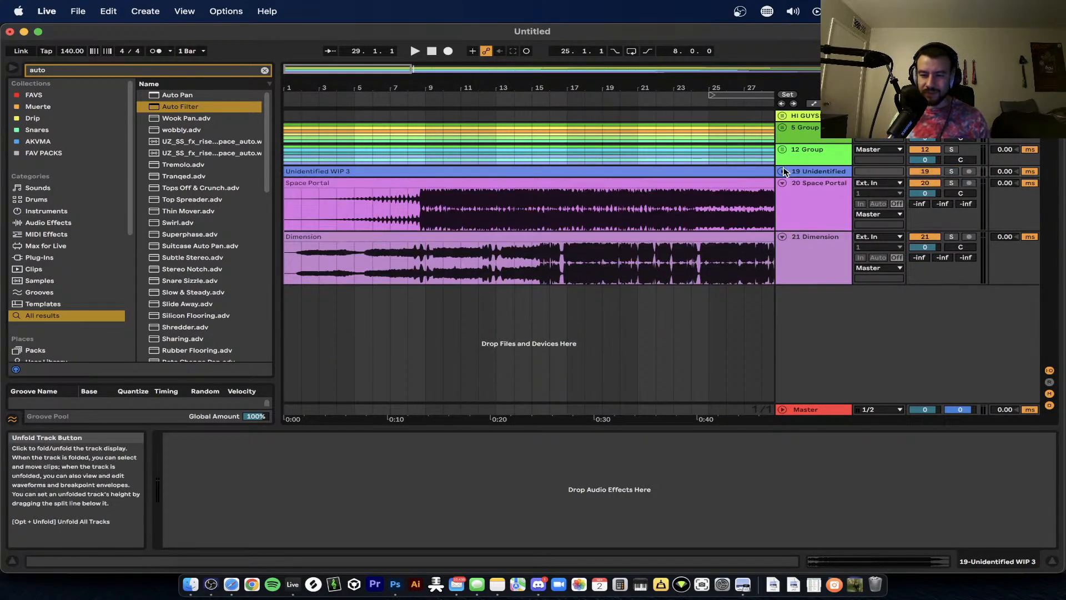
- Read the Space Portal submission in Discord's live-wip-feedback channel and return to Ableton Live
{"action": "left_click", "coordinate": [538, 585]}
{"action": "scroll", "coordinate": [518, 372], "scroll_direction": "down", "scroll_amount": 7}
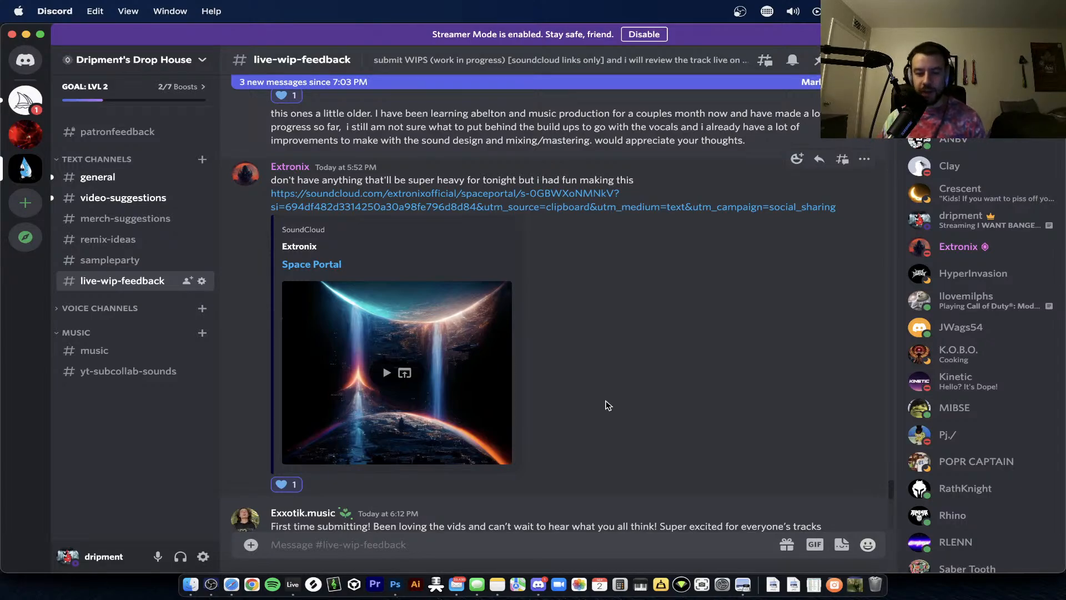
{"action": "key", "text": "super+Tab"}
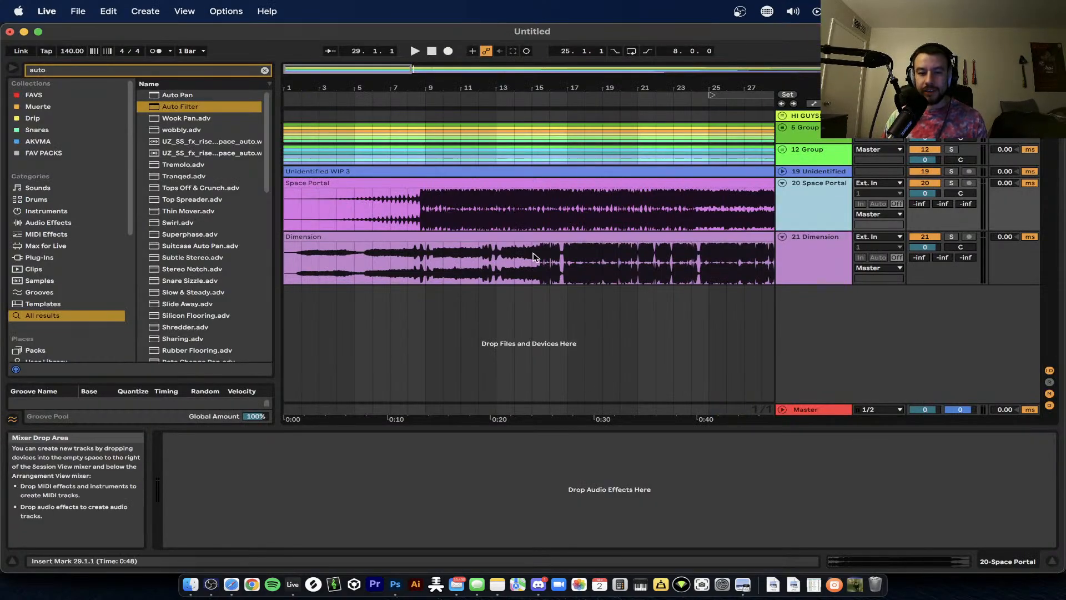
- Start playing Space Portal from bar 1 and solo its track
{"action": "key", "text": "space"}
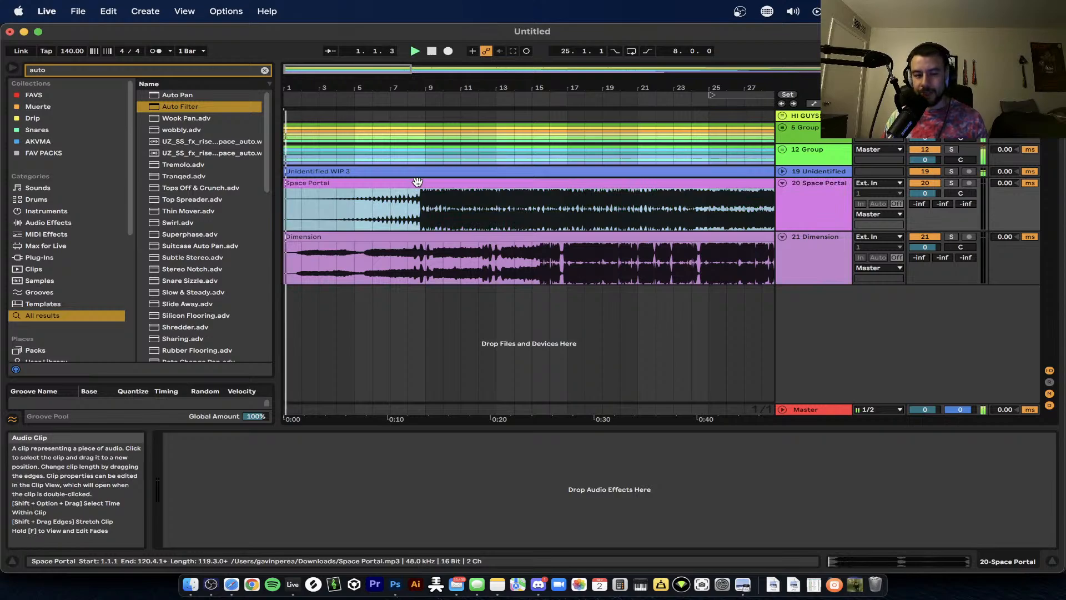
{"action": "key", "text": "minus"}
{"action": "left_click", "coordinate": [960, 187]}
{"action": "left_click", "coordinate": [952, 184]}
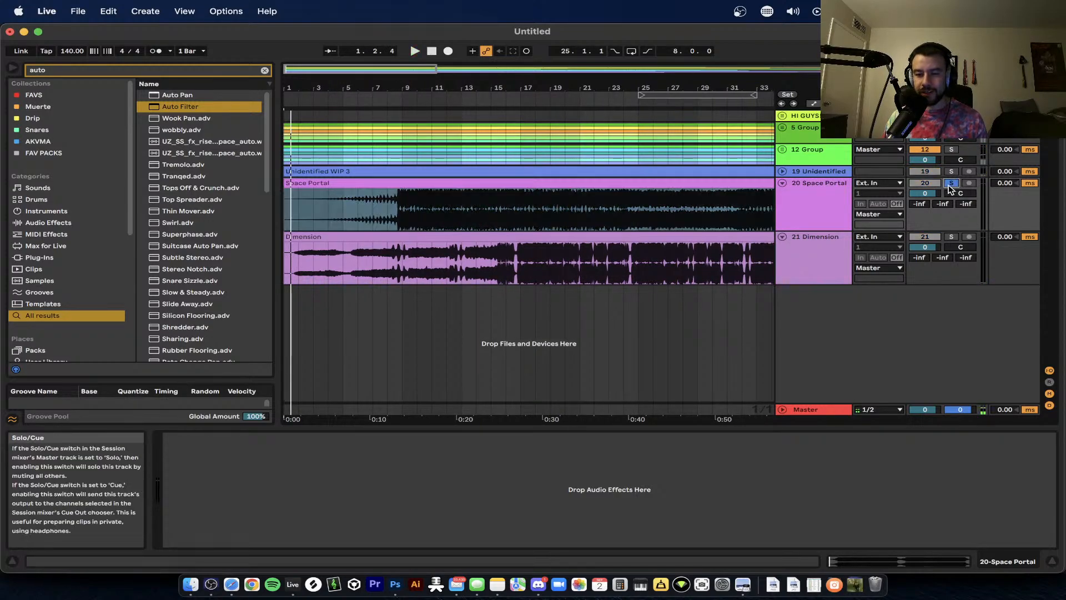
- Display the Master track's devices during Space Portal playback and shift the Ozone 8 window to uncover the arrangement
{"action": "key", "text": "minus"}
{"action": "key", "text": "minus"}
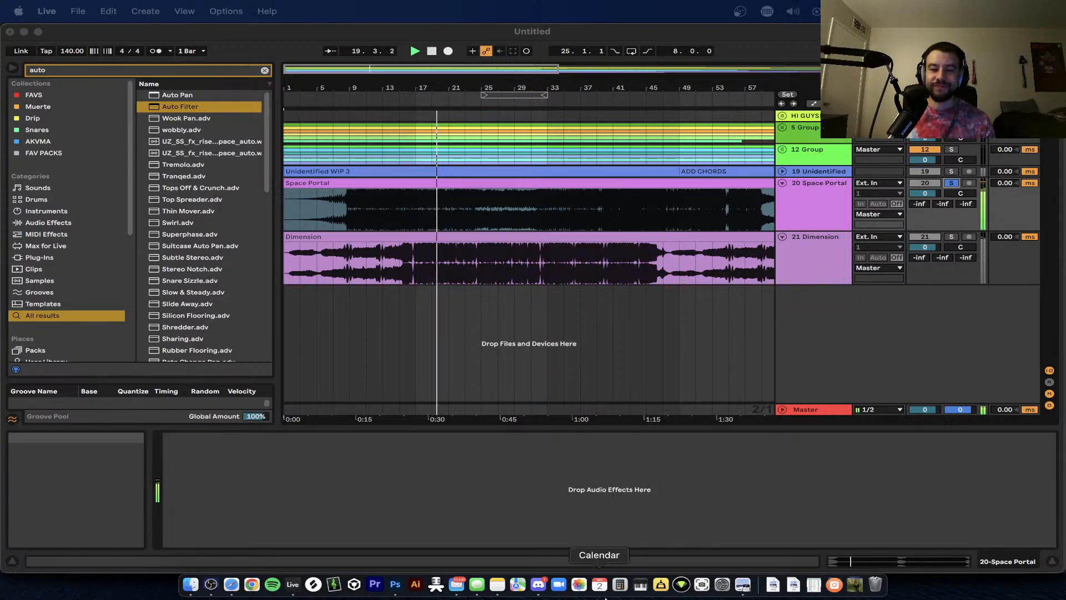
{"action": "scroll", "coordinate": [395, 248], "scroll_direction": "down", "scroll_amount": 3}
{"action": "scroll", "coordinate": [388, 217], "scroll_direction": "down", "scroll_amount": 3}
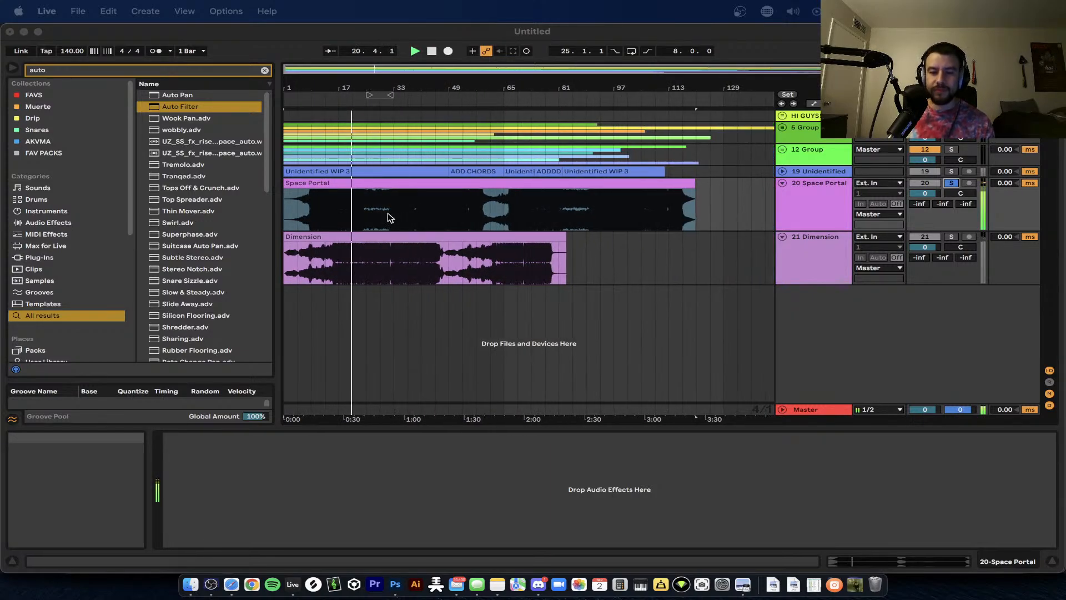
{"action": "left_click", "coordinate": [823, 411]}
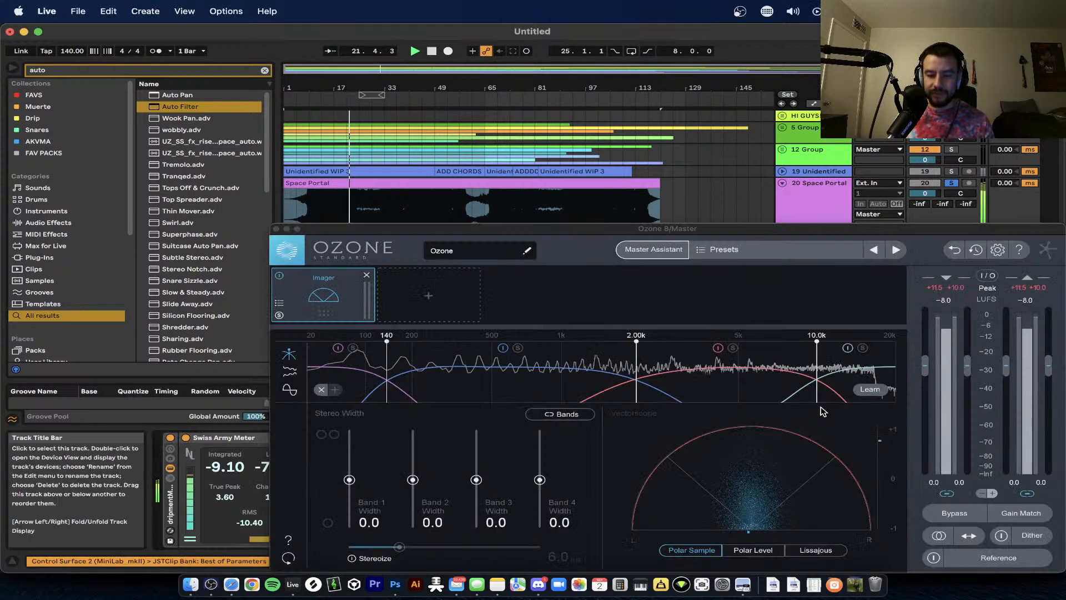
{"action": "left_click_drag", "start_coordinate": [452, 232], "coordinate": [443, 232]}
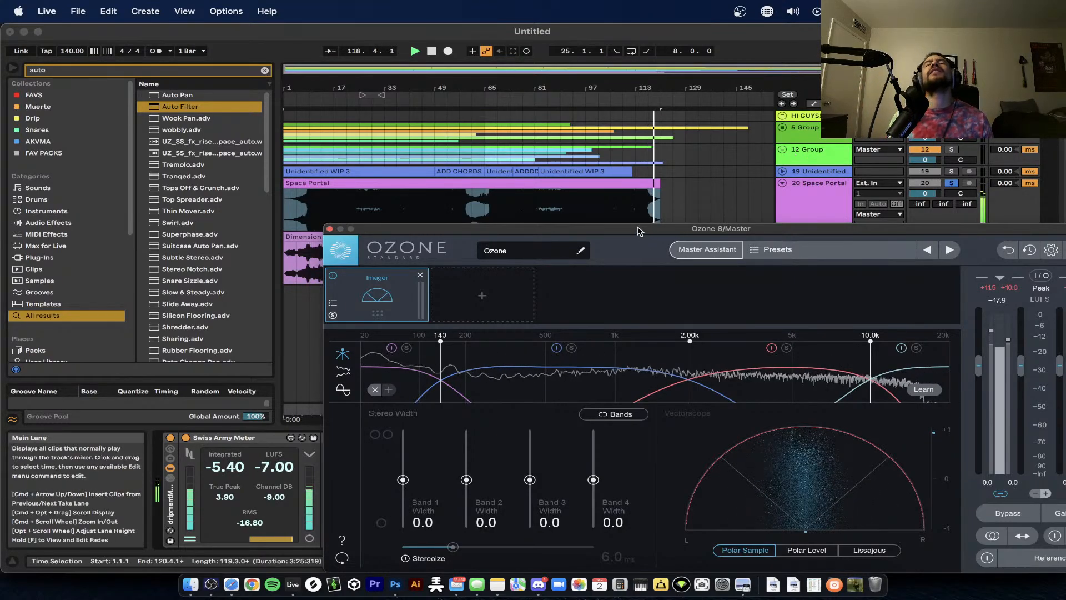
- Move the Ozone 8 window clear of the Space Portal clip and stop playback
{"action": "left_click_drag", "start_coordinate": [639, 230], "coordinate": [653, 257]}
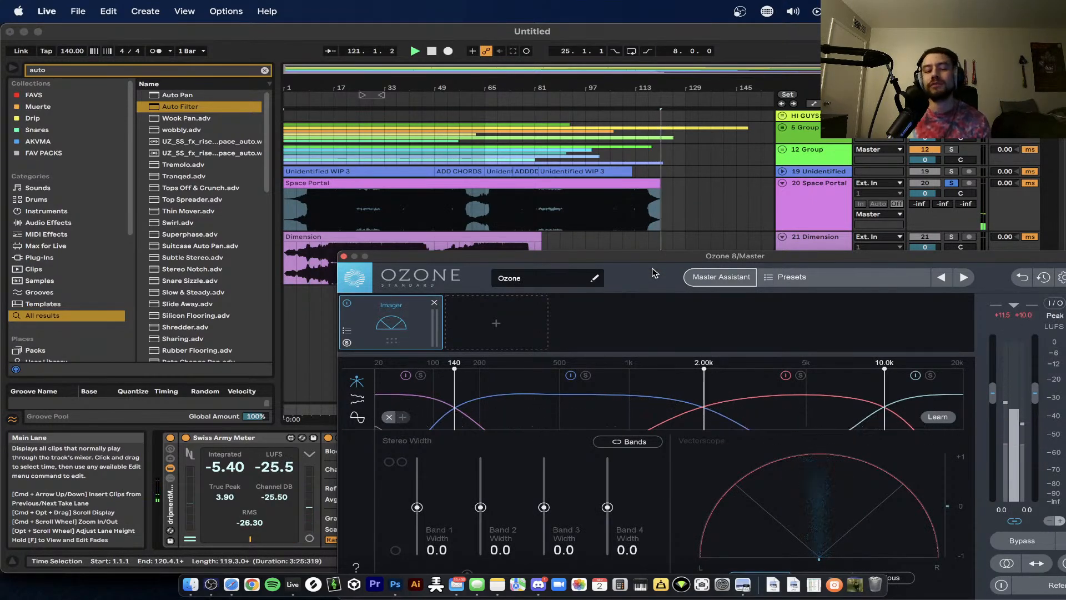
{"action": "left_click_drag", "start_coordinate": [625, 263], "coordinate": [634, 311]}
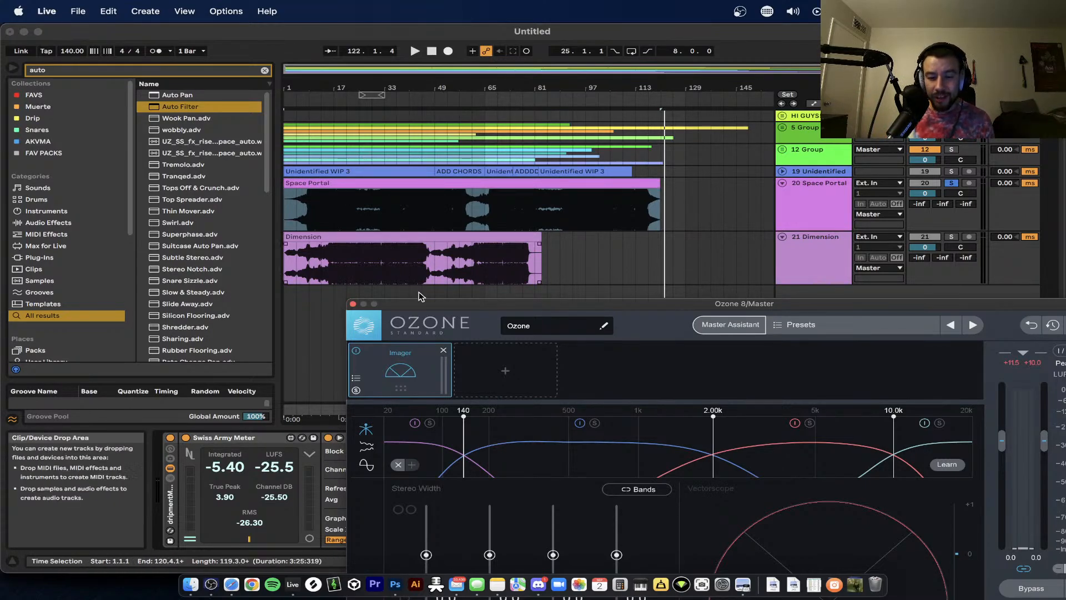
{"action": "left_click_drag", "start_coordinate": [416, 305], "coordinate": [486, 258]}
{"action": "key", "text": "space"}
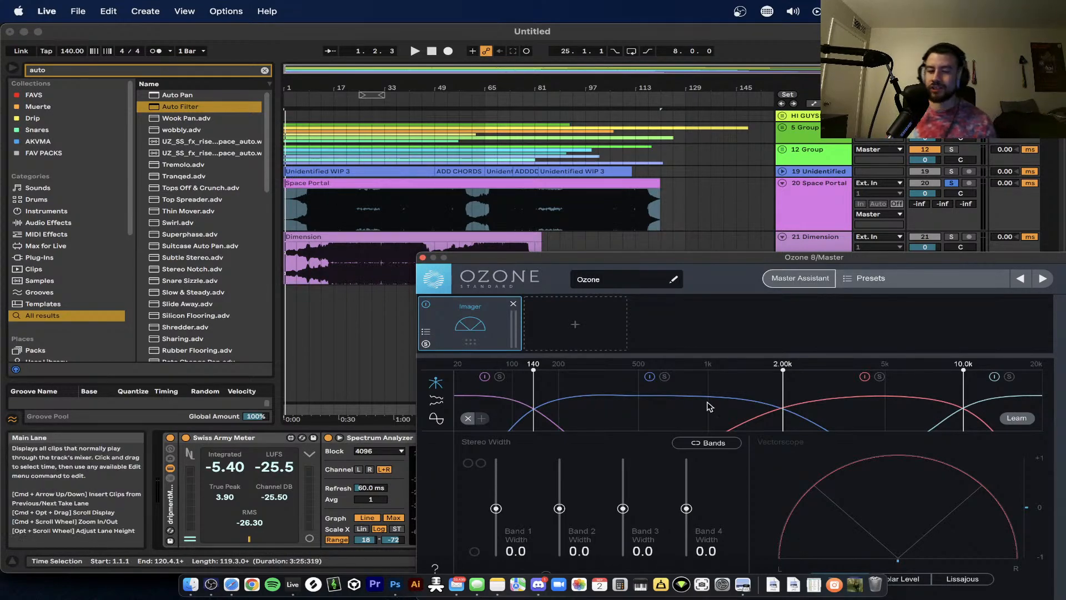
- Select the first drop of the Space Portal clip from bar 9 to bar 31
{"action": "scroll", "coordinate": [308, 211], "scroll_direction": "up", "scroll_amount": 3}
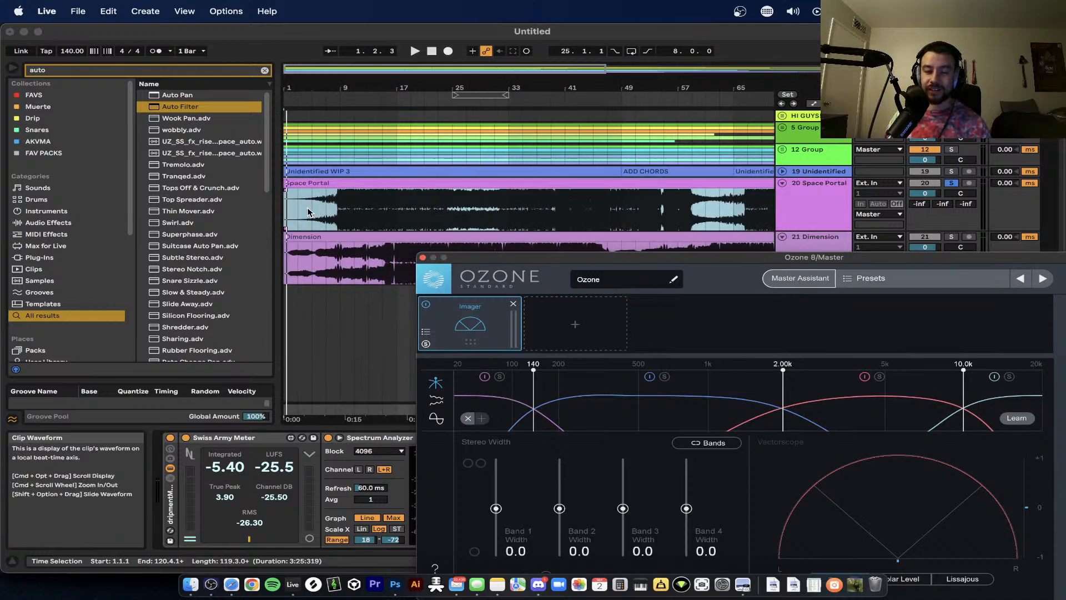
{"action": "scroll", "coordinate": [380, 220], "scroll_direction": "up", "scroll_amount": 2}
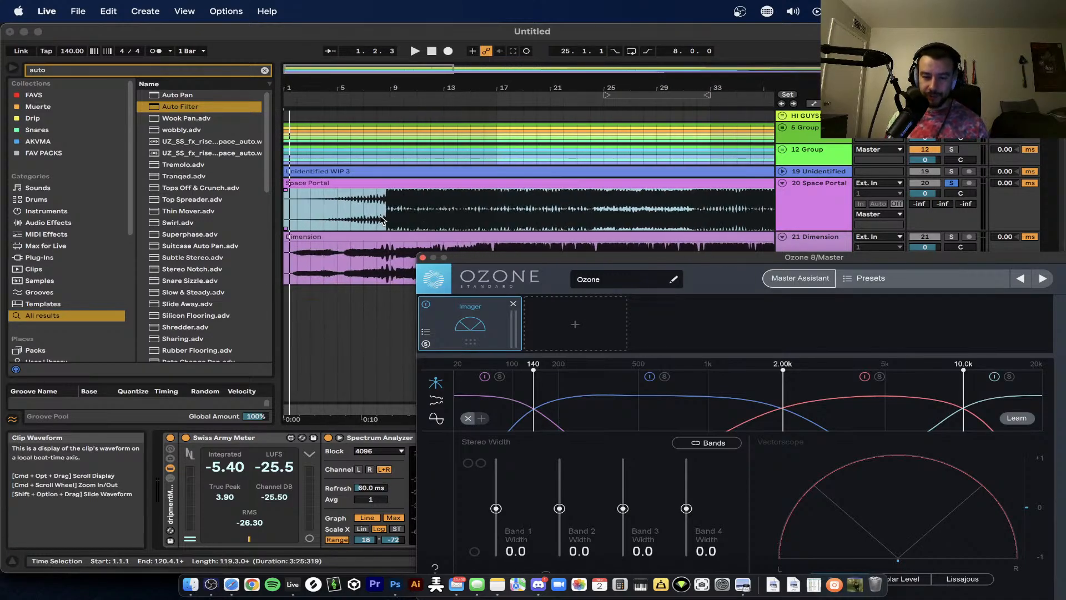
{"action": "scroll", "coordinate": [380, 220], "scroll_direction": "down", "scroll_amount": 2}
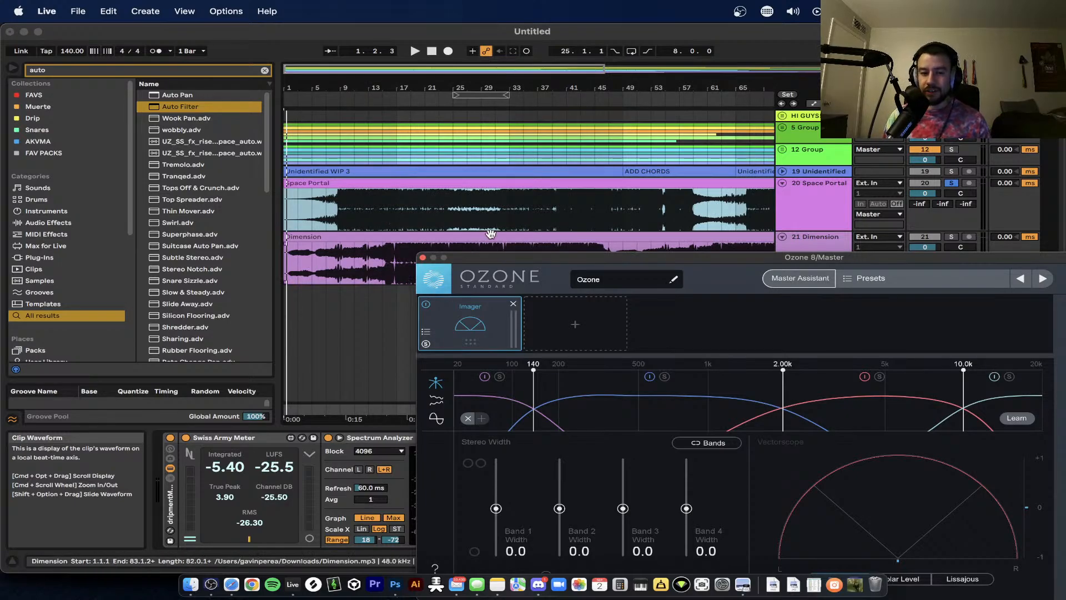
{"action": "left_click_drag", "start_coordinate": [340, 201], "coordinate": [499, 213]}
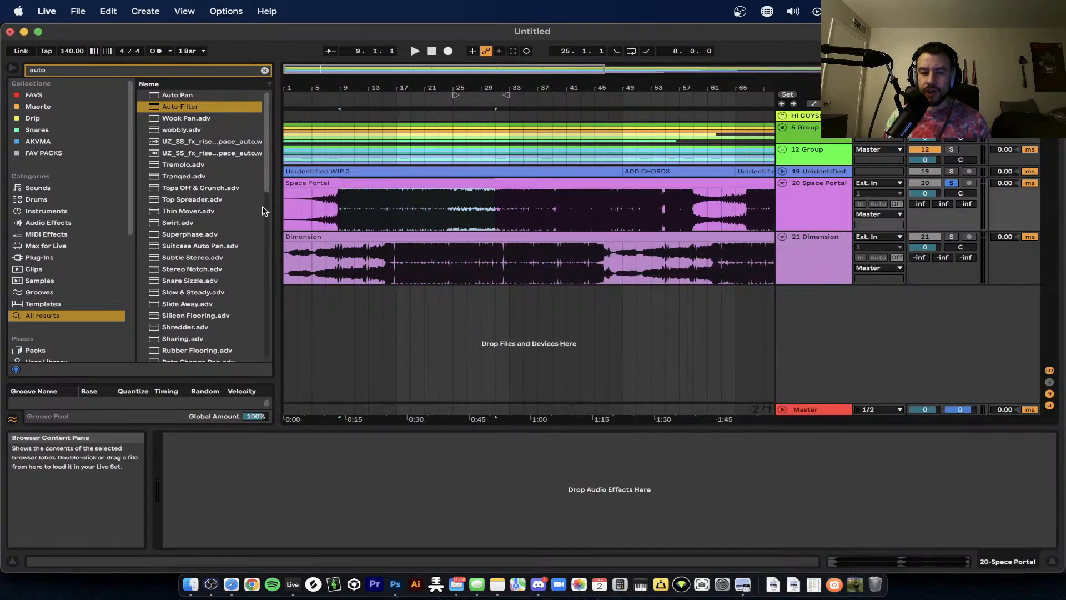
{"action": "scroll", "coordinate": [393, 221], "scroll_direction": "up", "scroll_amount": 3}
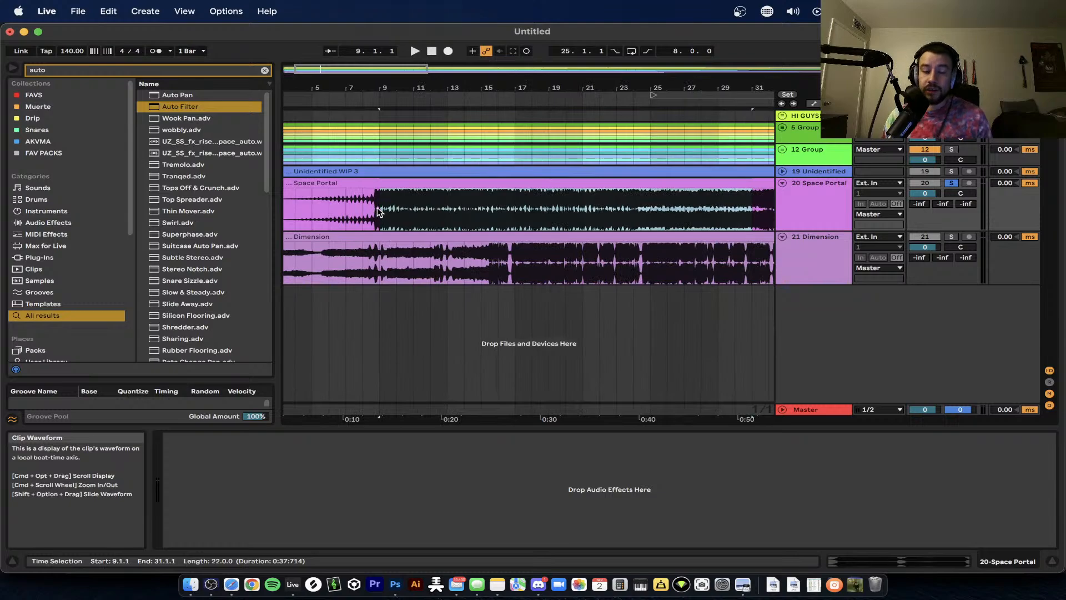
- Play Space Portal from position 8.3.1, just before the first drop
{"action": "left_click", "coordinate": [378, 211]}
{"action": "scroll", "coordinate": [389, 213], "scroll_direction": "up", "scroll_amount": 2}
{"action": "key", "text": "space"}
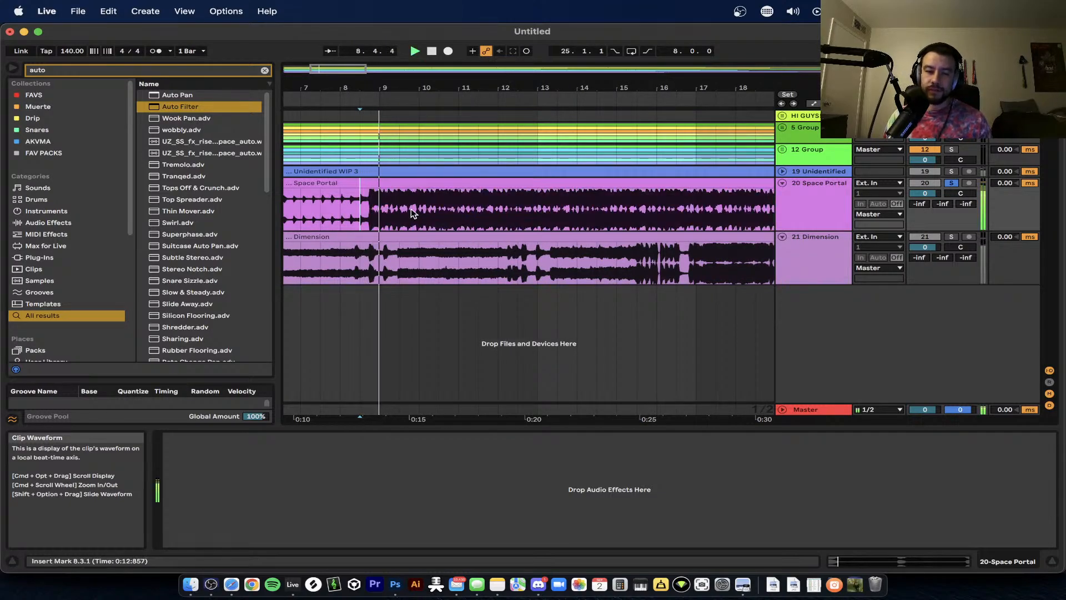
{"action": "scroll", "coordinate": [488, 222], "scroll_direction": "down", "scroll_amount": 3}
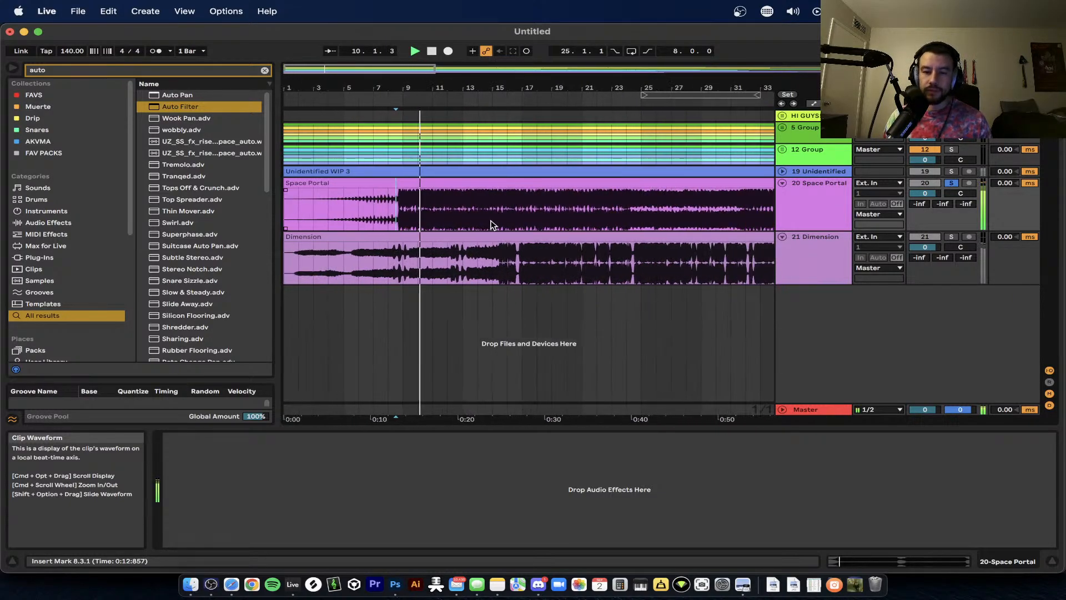
- Stop playback and examine the opening of Space Portal's drop by selecting bars 9 to 13
{"action": "left_click_drag", "start_coordinate": [462, 217], "coordinate": [403, 216]}
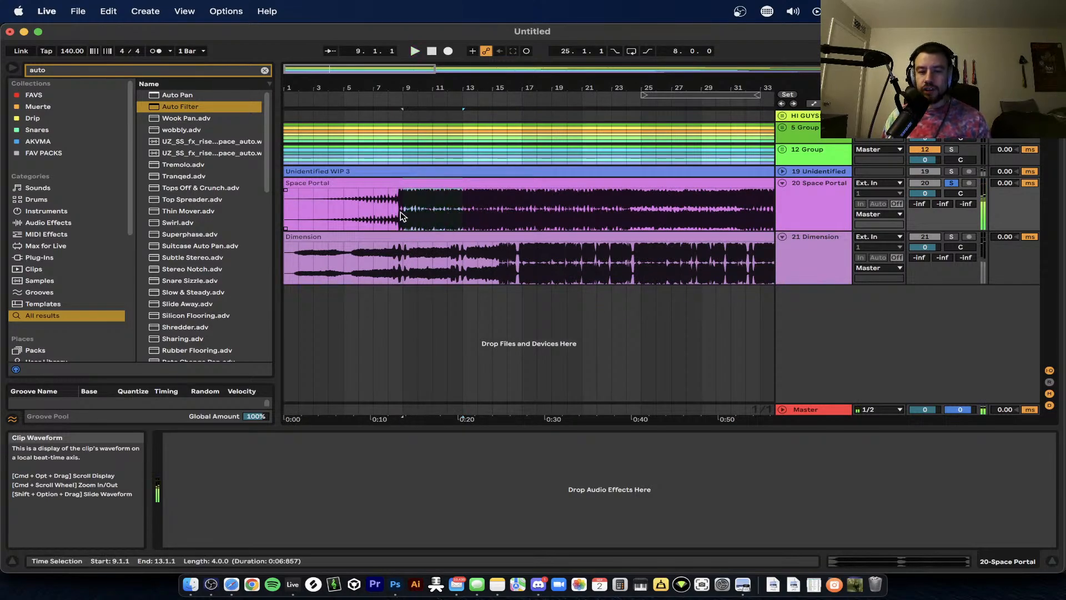
{"action": "scroll", "coordinate": [402, 215], "scroll_direction": "up", "scroll_amount": 3}
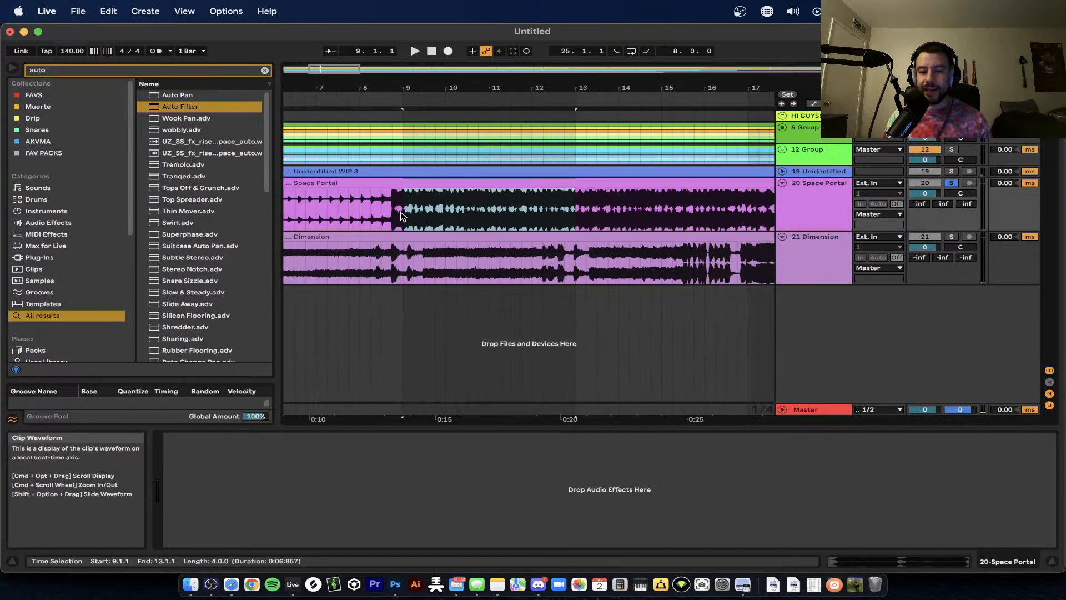
{"action": "scroll", "coordinate": [403, 215], "scroll_direction": "down", "scroll_amount": 1}
{"action": "scroll", "coordinate": [402, 215], "scroll_direction": "down", "scroll_amount": 2}
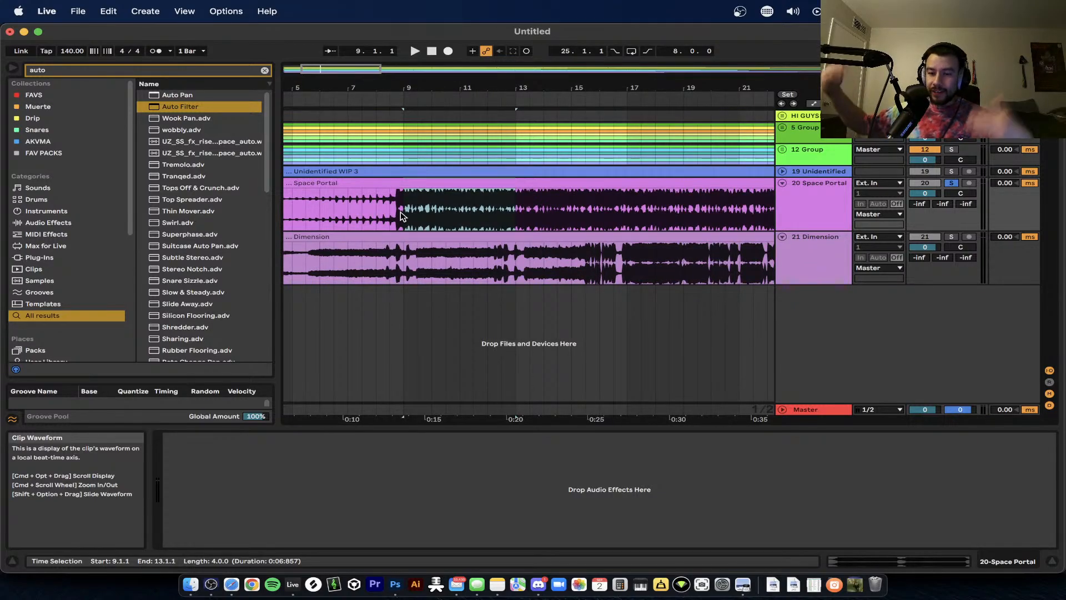
{"action": "scroll", "coordinate": [403, 215], "scroll_direction": "down", "scroll_amount": 1}
{"action": "scroll", "coordinate": [403, 216], "scroll_direction": "down", "scroll_amount": 5}
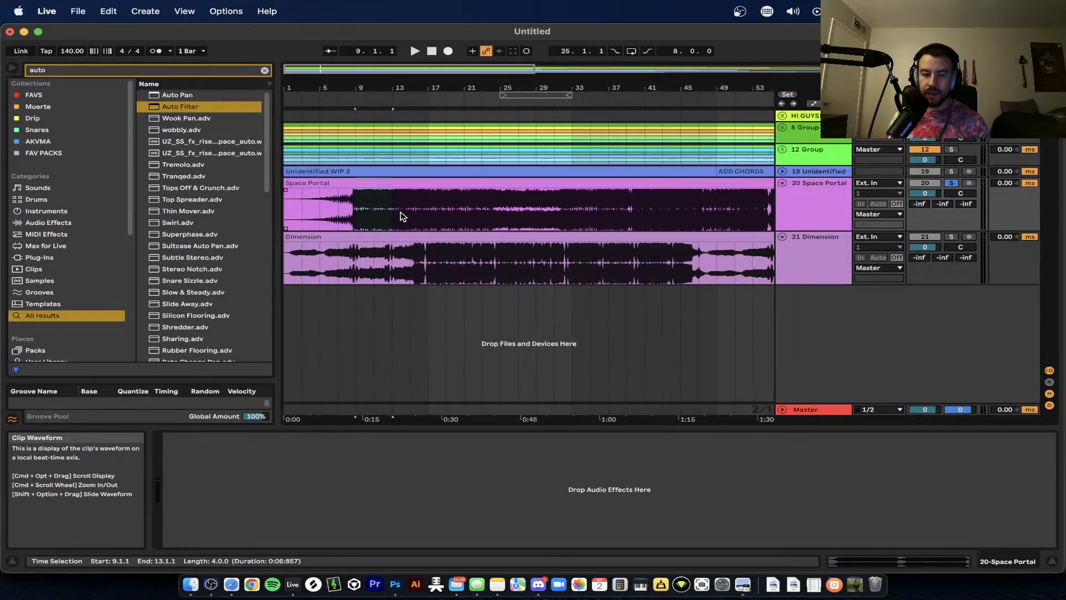
- Extend the examined section of Space Portal's first drop by selecting from bar 9 to bar 23
{"action": "left_click", "coordinate": [356, 210]}
{"action": "left_click_drag", "start_coordinate": [356, 209], "coordinate": [491, 210]}
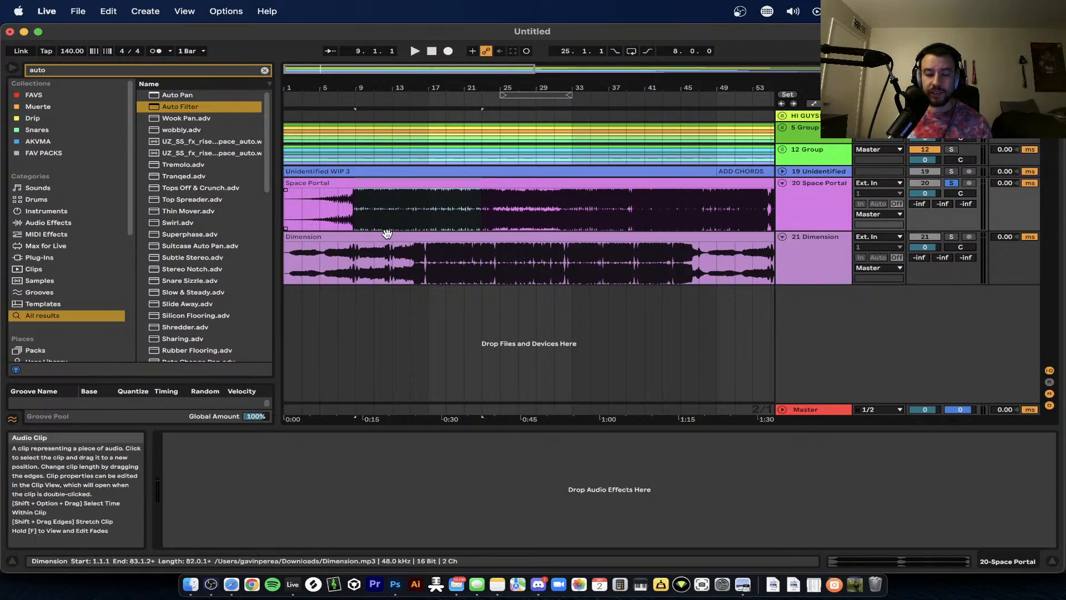
{"action": "scroll", "coordinate": [380, 230], "scroll_direction": "up", "scroll_amount": 1}
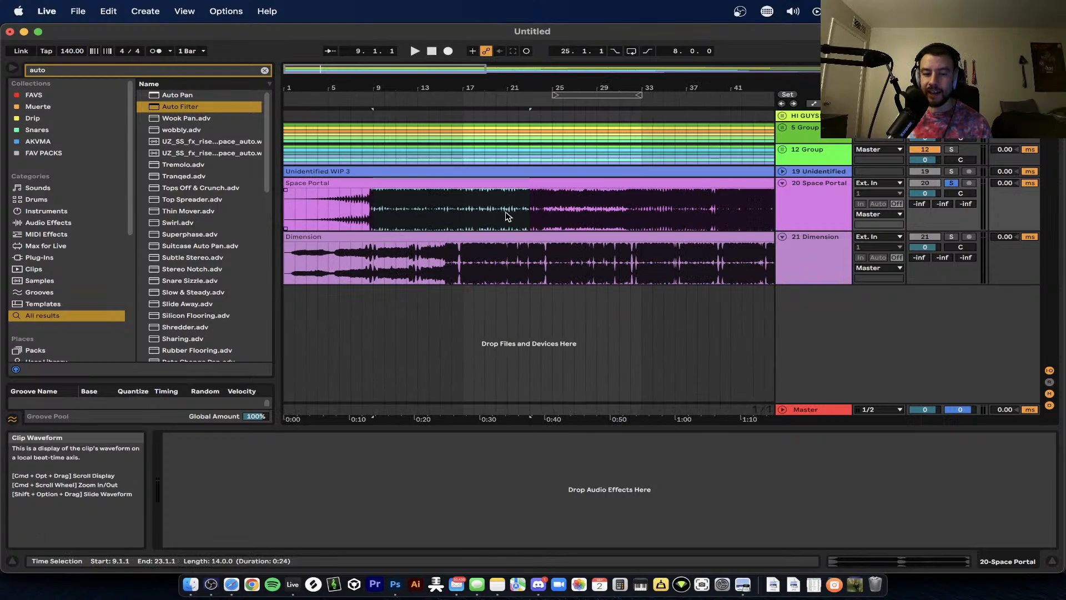
{"action": "scroll", "coordinate": [507, 215], "scroll_direction": "right", "scroll_amount": 10}
- Listen to Space Portal from bar 23, place the insert marker at bar 25 and stop playback
{"action": "left_click", "coordinate": [315, 216]}
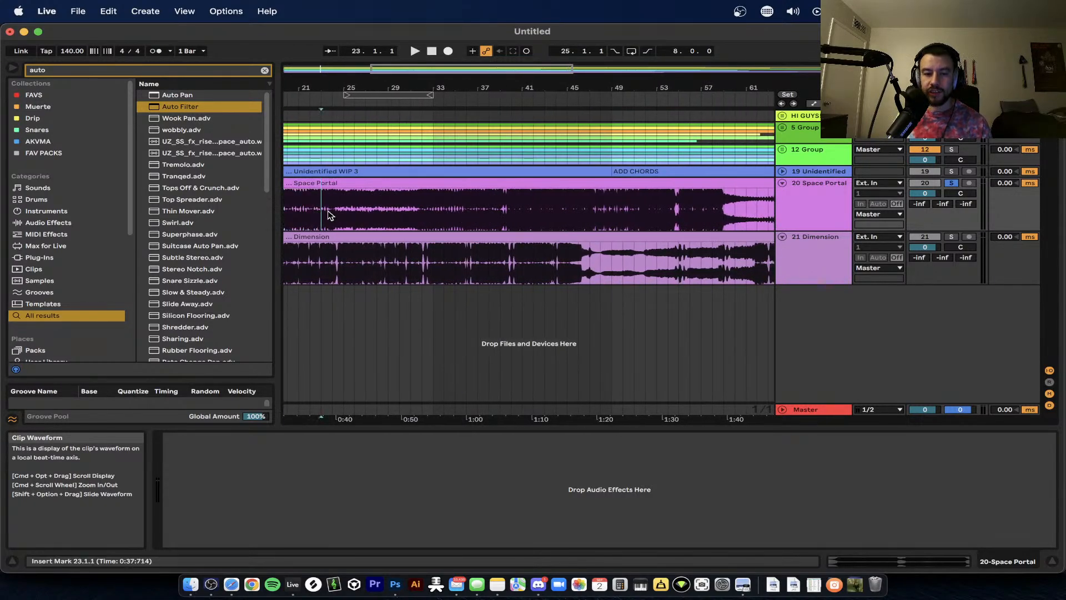
{"action": "key", "text": "space"}
{"action": "left_click", "coordinate": [399, 207]}
{"action": "left_click", "coordinate": [345, 208]}
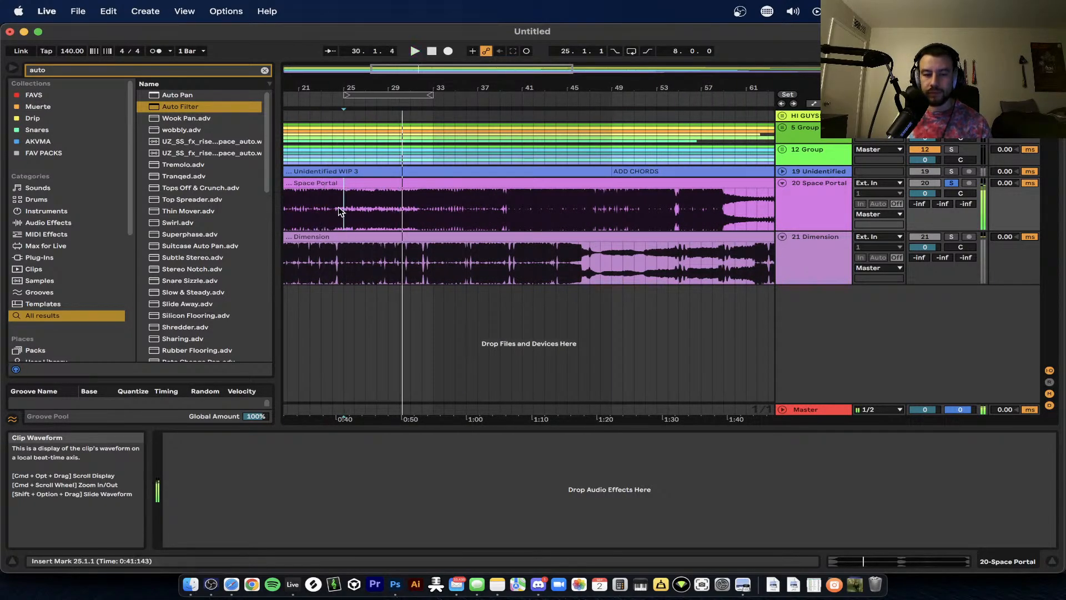
{"action": "scroll", "coordinate": [337, 210], "scroll_direction": "up", "scroll_amount": 5}
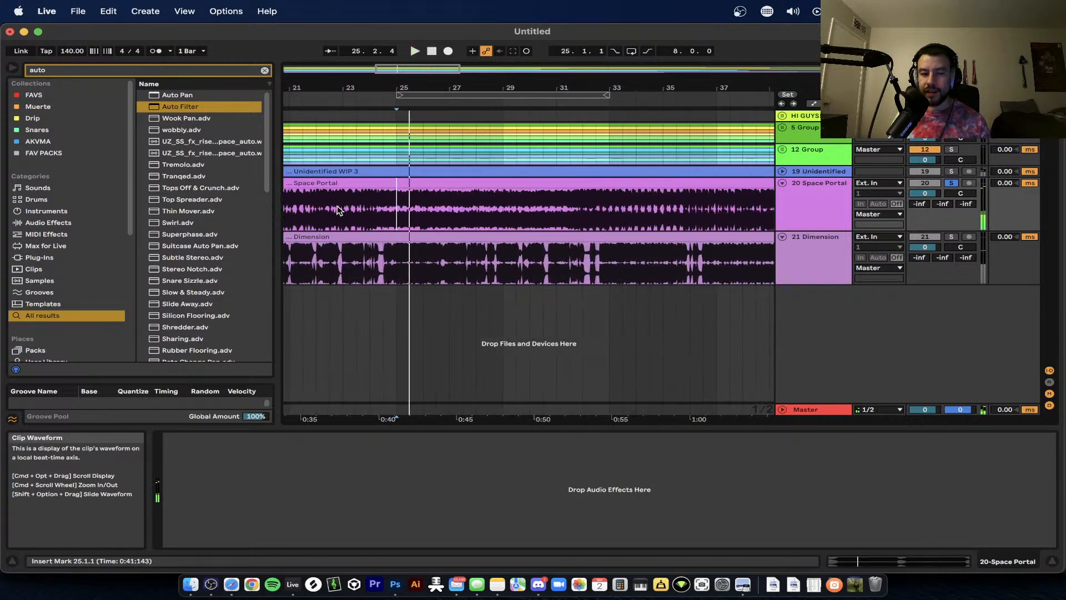
- Select the middle section of Space Portal's first drop from 24.3.1 to 33.3.1
{"action": "left_click_drag", "start_coordinate": [411, 205], "coordinate": [620, 207]}
{"action": "scroll", "coordinate": [622, 208], "scroll_direction": "right", "scroll_amount": 2}
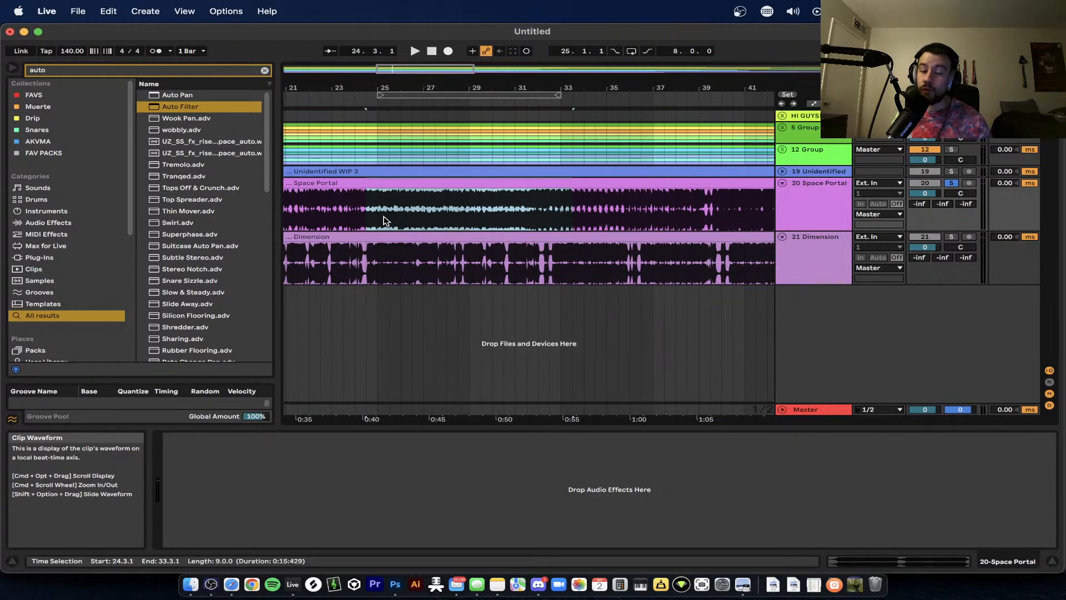
{"action": "scroll", "coordinate": [386, 220], "scroll_direction": "down", "scroll_amount": 3}
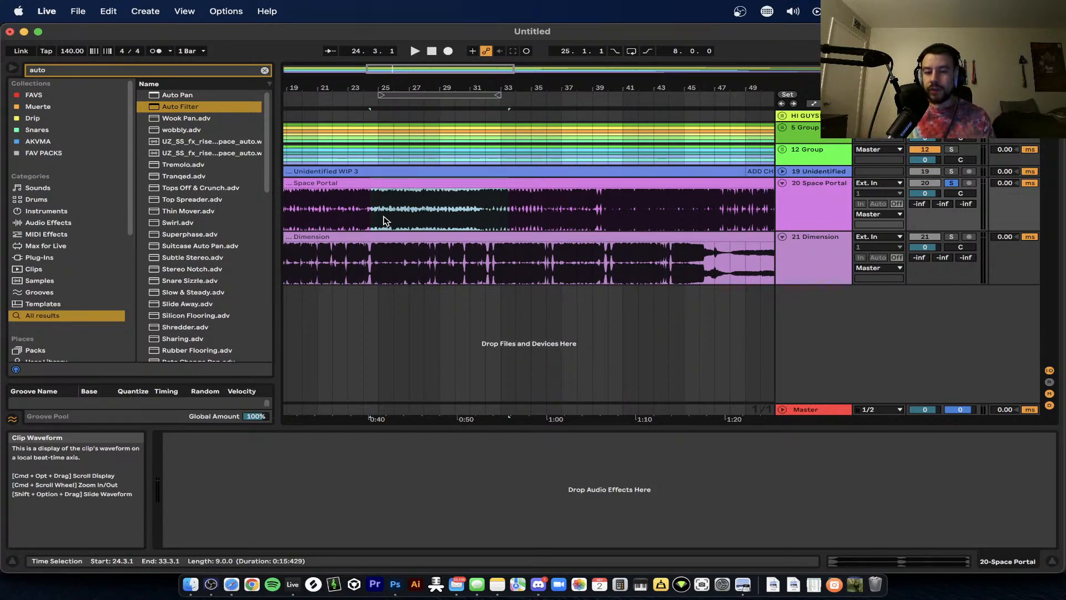
- Select bars 30 to 36 of Space Portal and narrow the selection to bars 31 to 36
{"action": "left_click_drag", "start_coordinate": [461, 217], "coordinate": [547, 210]}
{"action": "scroll", "coordinate": [522, 211], "scroll_direction": "right", "scroll_amount": 3}
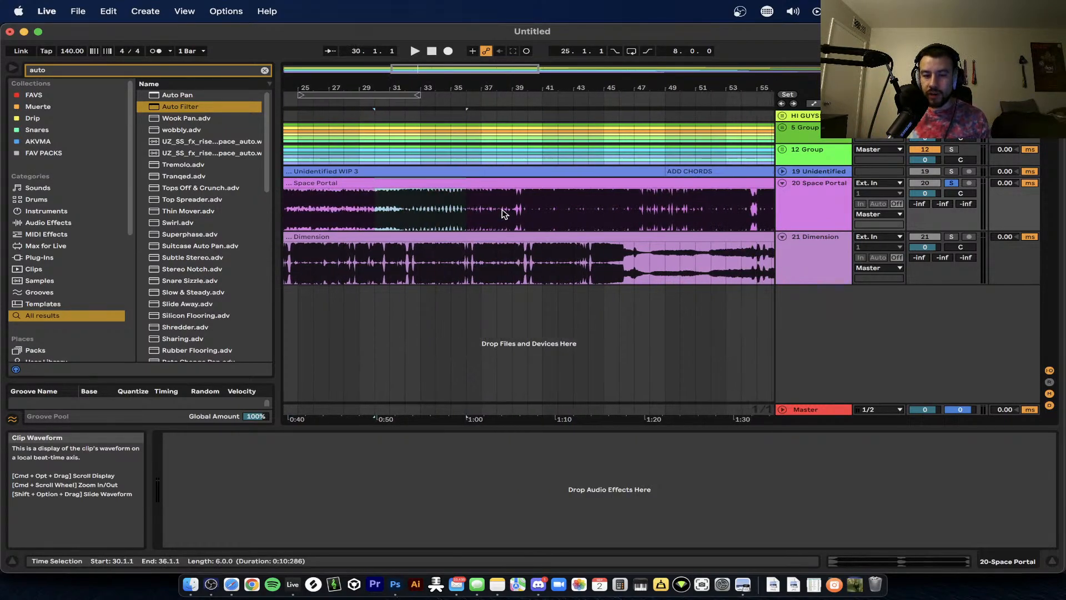
{"action": "left_click_drag", "start_coordinate": [390, 214], "coordinate": [467, 209]}
{"action": "scroll", "coordinate": [472, 210], "scroll_direction": "down", "scroll_amount": 3}
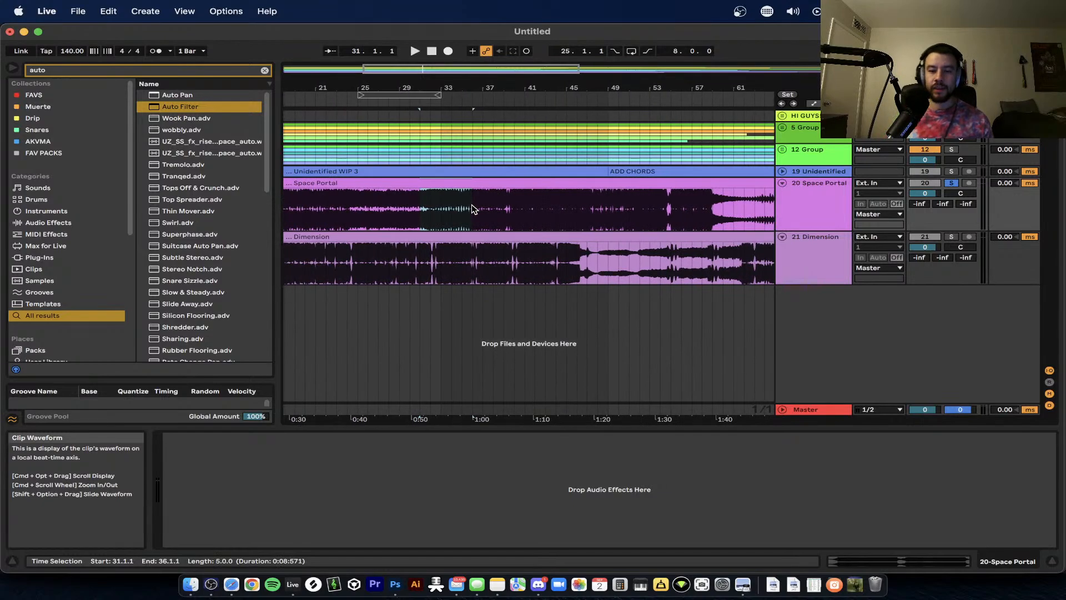
- Select bars 40 to 55 of Space Portal, and switch the selection to bars 21 to 39
{"action": "scroll", "coordinate": [508, 210], "scroll_direction": "left", "scroll_amount": 2}
{"action": "left_click_drag", "start_coordinate": [358, 207], "coordinate": [651, 207]}
{"action": "left_click_drag", "start_coordinate": [536, 209], "coordinate": [695, 230]}
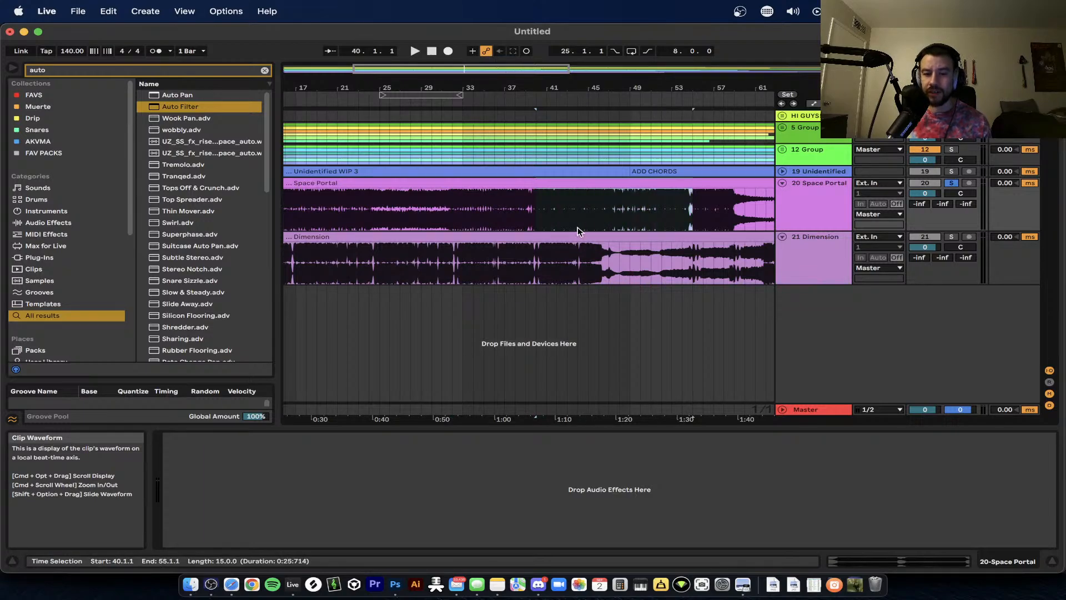
{"action": "left_click_drag", "start_coordinate": [526, 219], "coordinate": [336, 221]}
{"action": "left_click_drag", "start_coordinate": [336, 220], "coordinate": [520, 204]}
- Examine both drops across the whole Space Portal clip and place the insert marker at bar 17
{"action": "scroll", "coordinate": [524, 206], "scroll_direction": "down", "scroll_amount": 5}
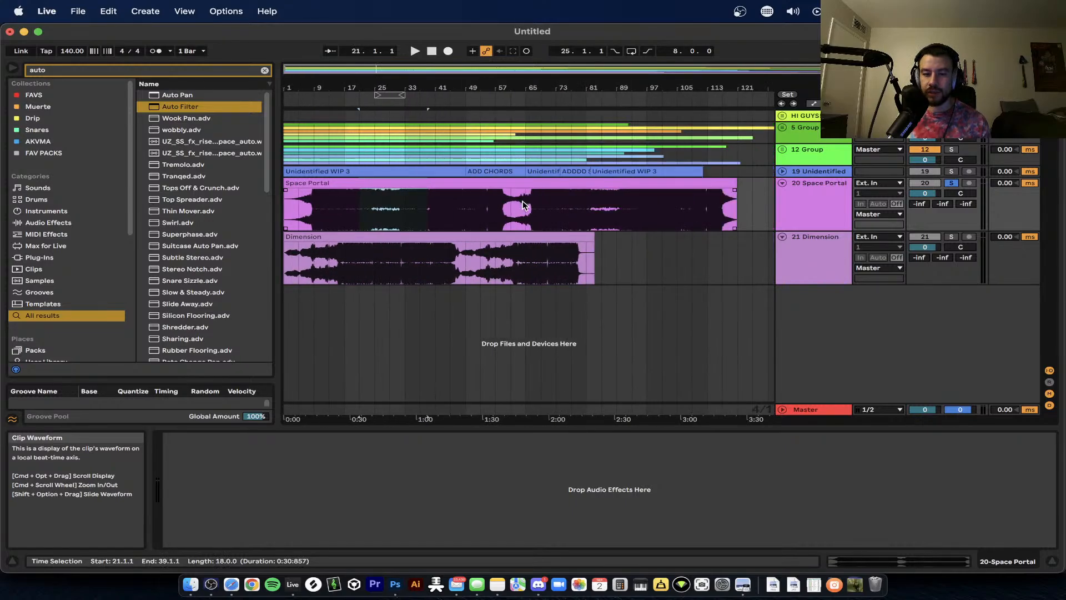
{"action": "scroll", "coordinate": [519, 193], "scroll_direction": "up", "scroll_amount": 5}
{"action": "scroll", "coordinate": [519, 193], "scroll_direction": "down", "scroll_amount": 6}
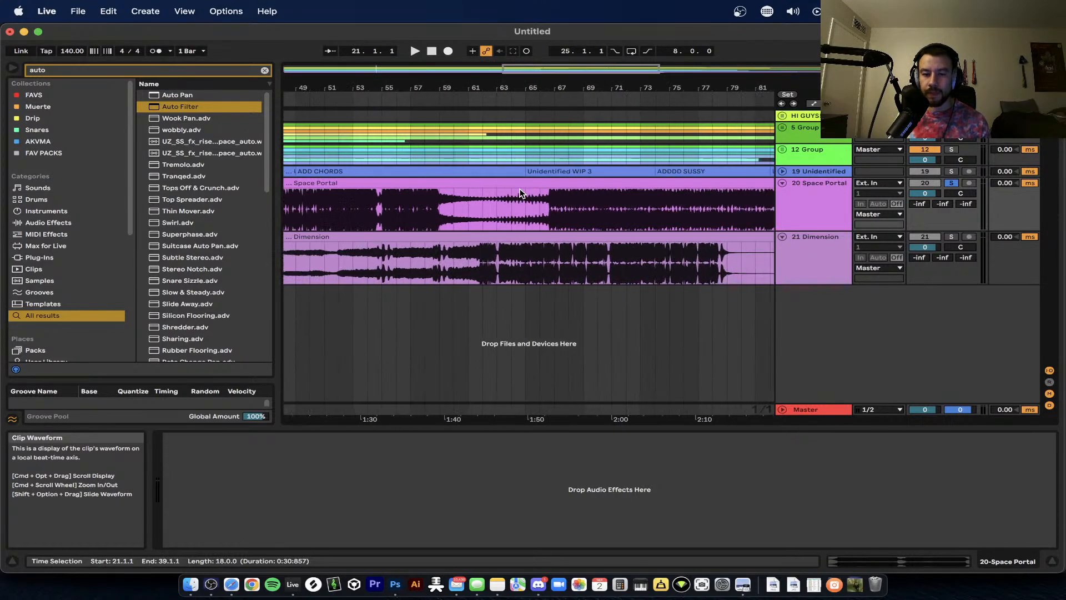
{"action": "scroll", "coordinate": [521, 199], "scroll_direction": "up", "scroll_amount": 4}
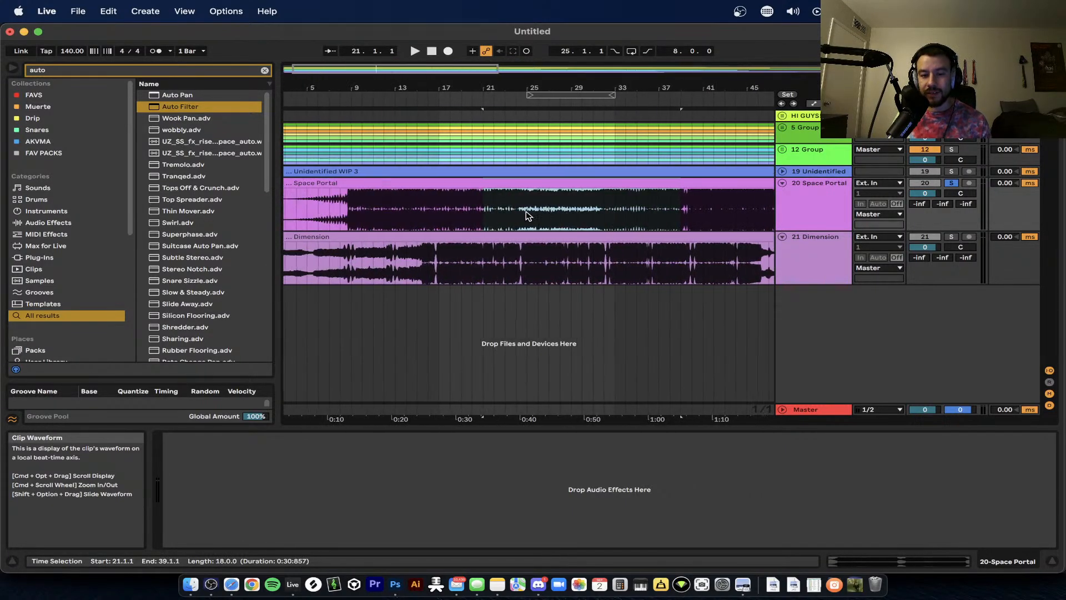
{"action": "scroll", "coordinate": [524, 208], "scroll_direction": "down", "scroll_amount": 3}
{"action": "scroll", "coordinate": [527, 215], "scroll_direction": "up", "scroll_amount": 1}
{"action": "left_click", "coordinate": [342, 203]}
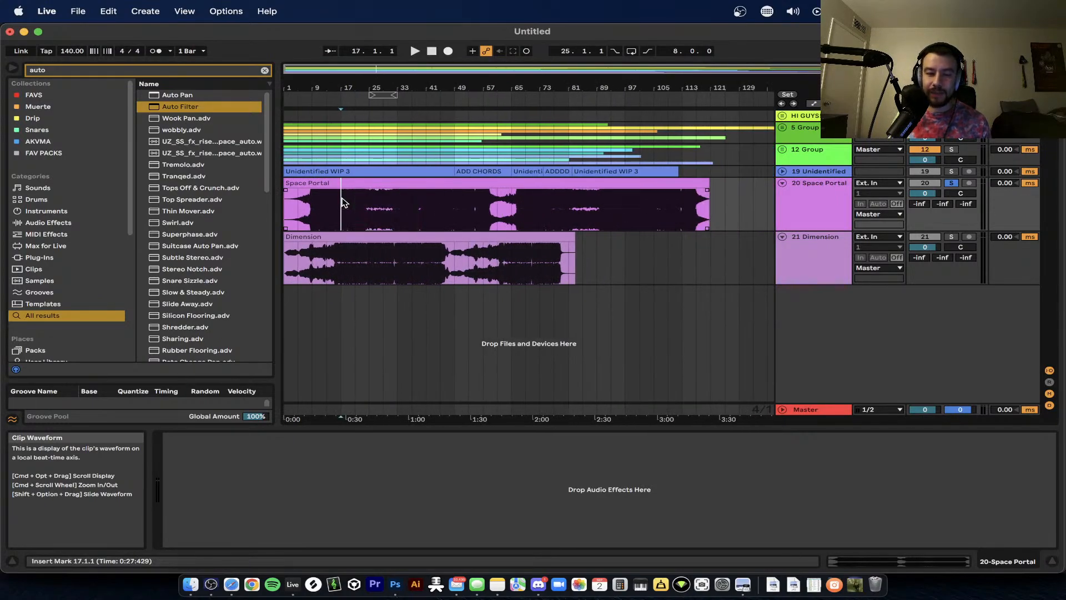
- Place the insert marker at bar 9, where Space Portal's first drop begins, and review the clip's arrangement
{"action": "scroll", "coordinate": [358, 211], "scroll_direction": "up", "scroll_amount": 5}
{"action": "scroll", "coordinate": [358, 211], "scroll_direction": "down", "scroll_amount": 2}
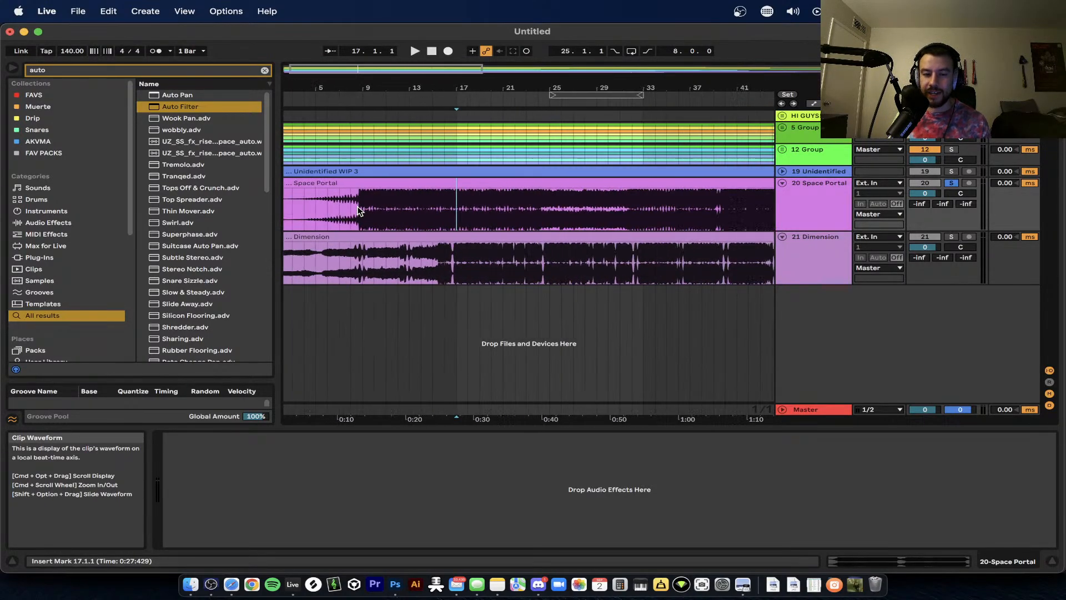
{"action": "left_click", "coordinate": [350, 210]}
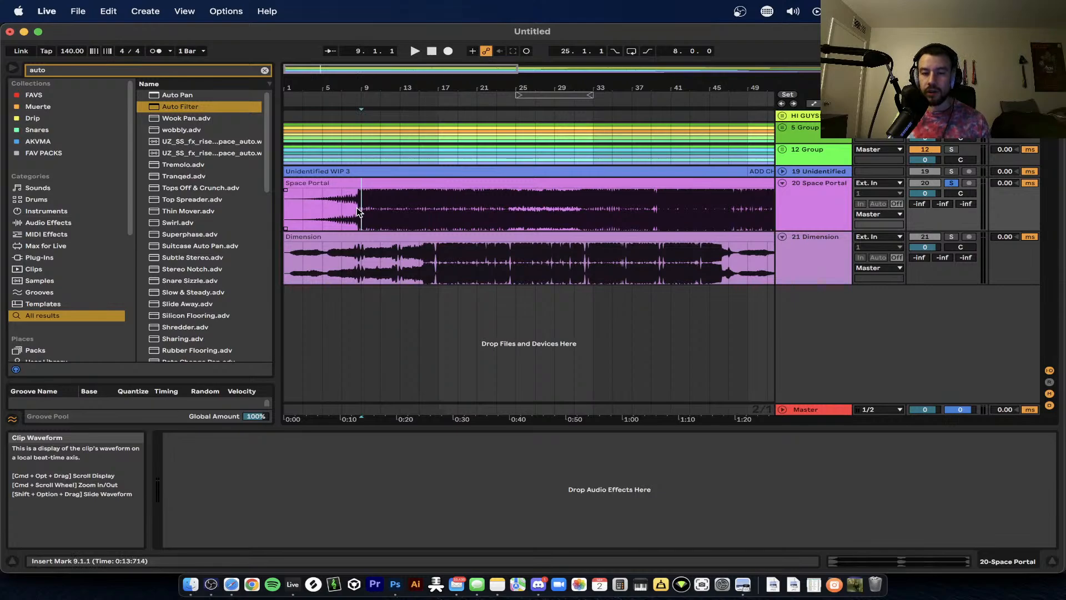
{"action": "scroll", "coordinate": [609, 211], "scroll_direction": "down", "scroll_amount": 2}
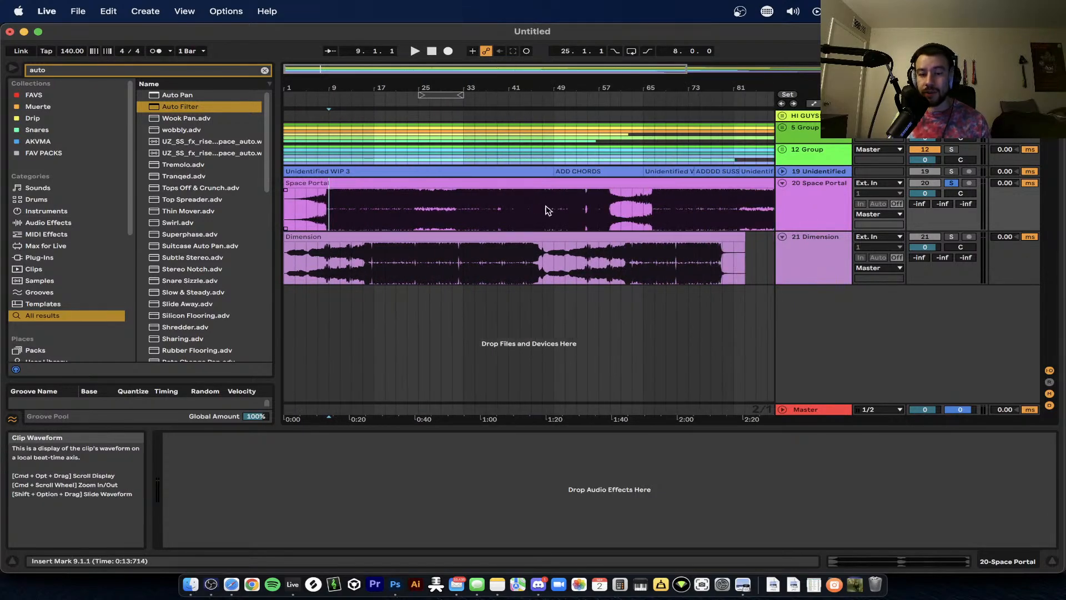
- Select the whole Space Portal clip and examine its intro and full arrangement
{"action": "scroll", "coordinate": [408, 205], "scroll_direction": "down", "scroll_amount": 2}
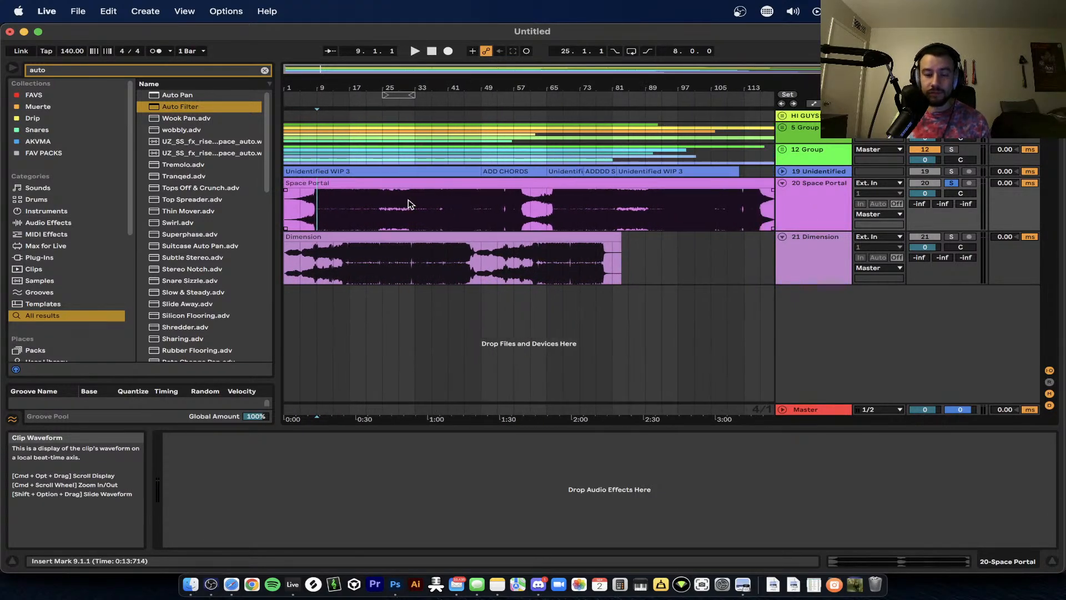
{"action": "scroll", "coordinate": [408, 205], "scroll_direction": "down", "scroll_amount": 1}
{"action": "scroll", "coordinate": [307, 195], "scroll_direction": "up", "scroll_amount": 5}
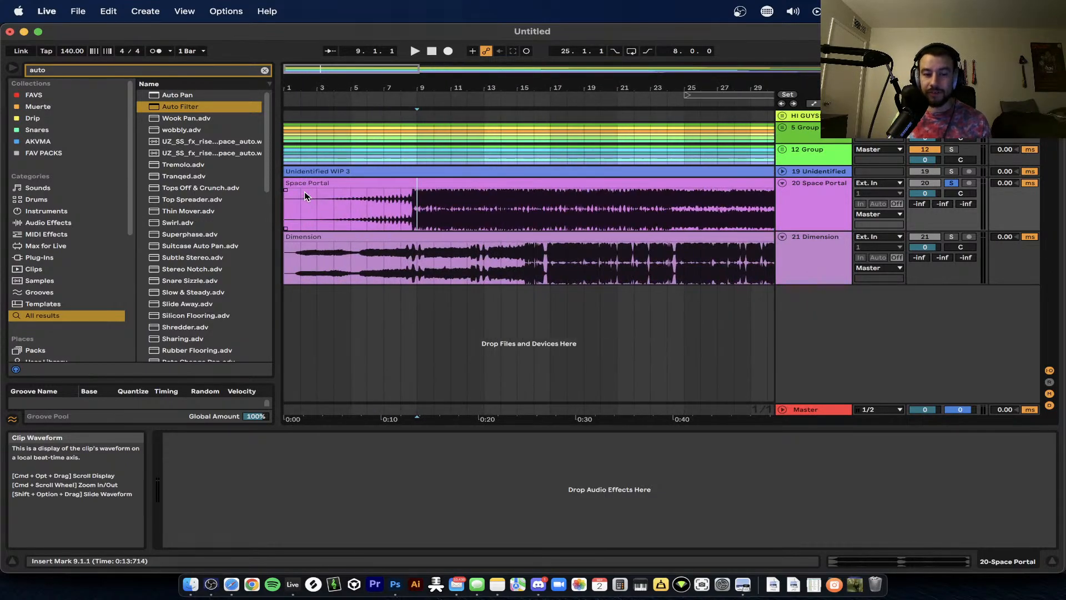
{"action": "left_click", "coordinate": [339, 183]}
{"action": "scroll", "coordinate": [382, 218], "scroll_direction": "down", "scroll_amount": 3}
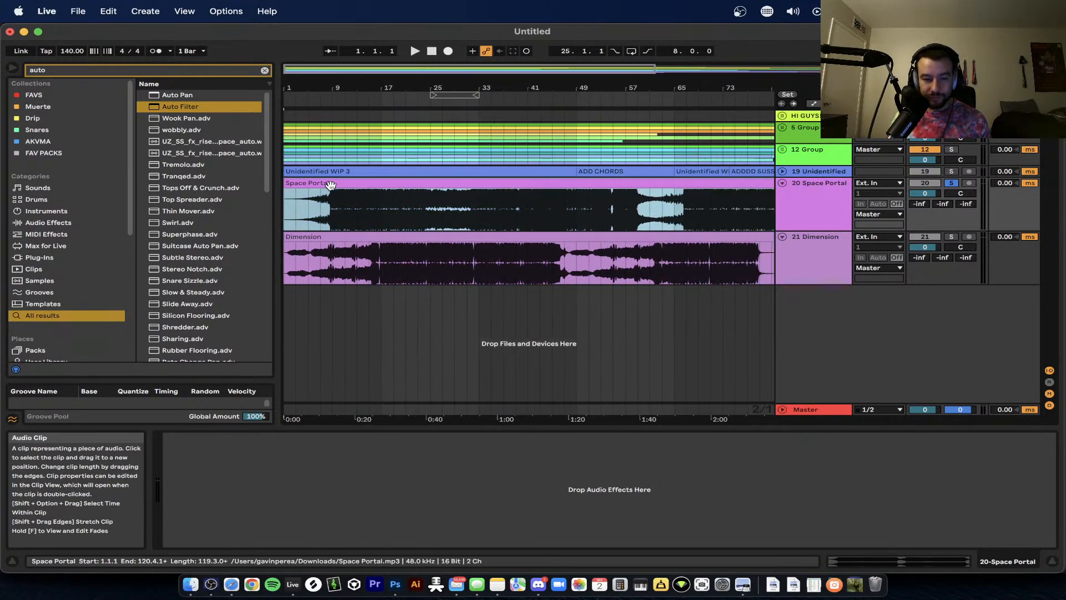
{"action": "scroll", "coordinate": [360, 216], "scroll_direction": "down", "scroll_amount": 2}
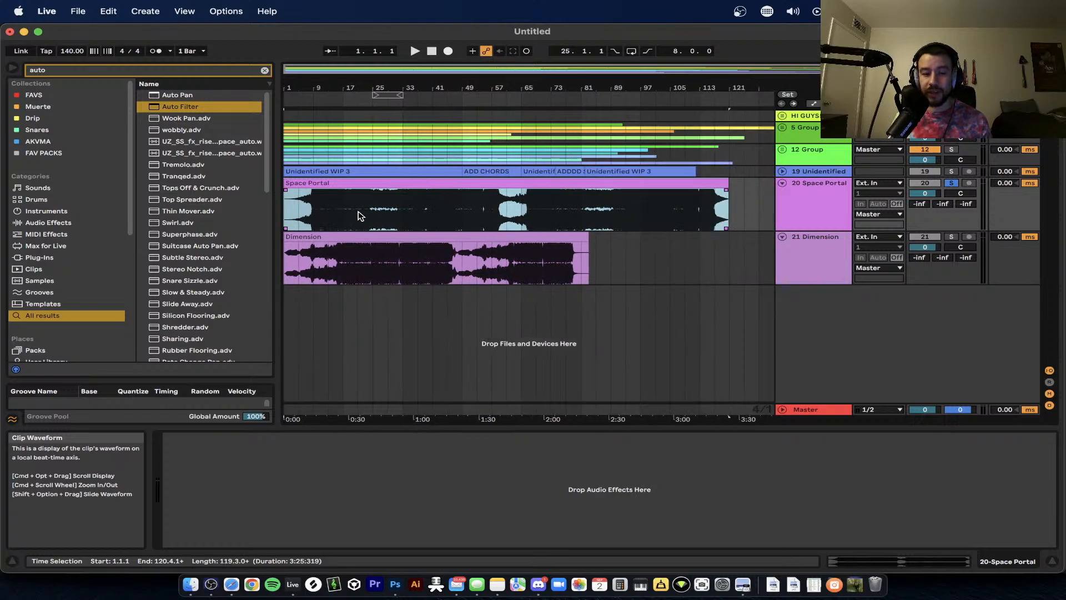
- Place the insert marker at bar 41 of Space Portal and move it back to bar 5 in the intro
{"action": "left_click", "coordinate": [372, 176]}
{"action": "left_click", "coordinate": [424, 208]}
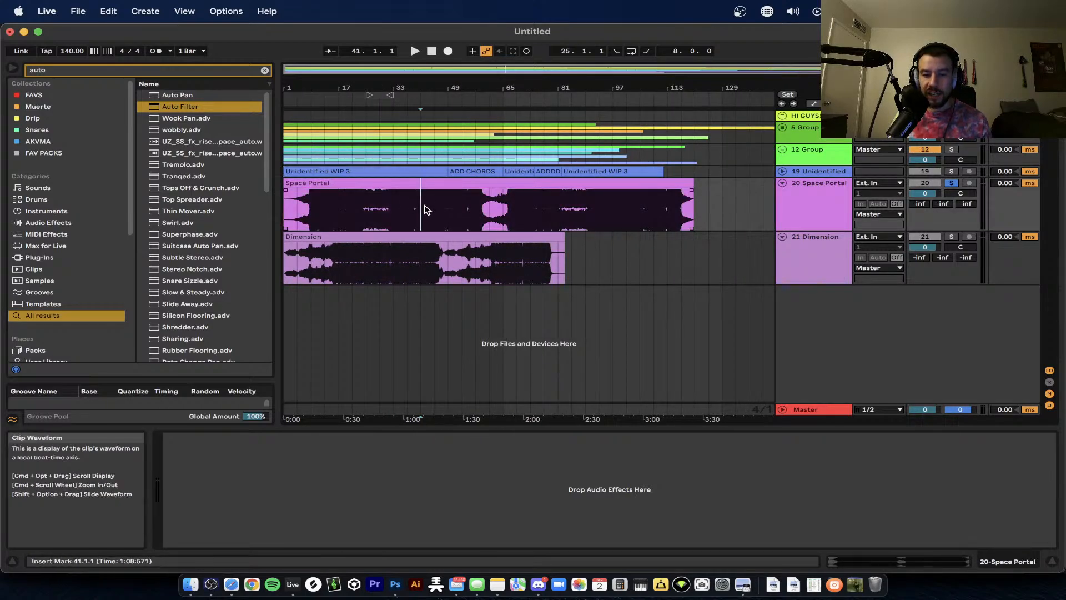
{"action": "left_click", "coordinate": [299, 208]}
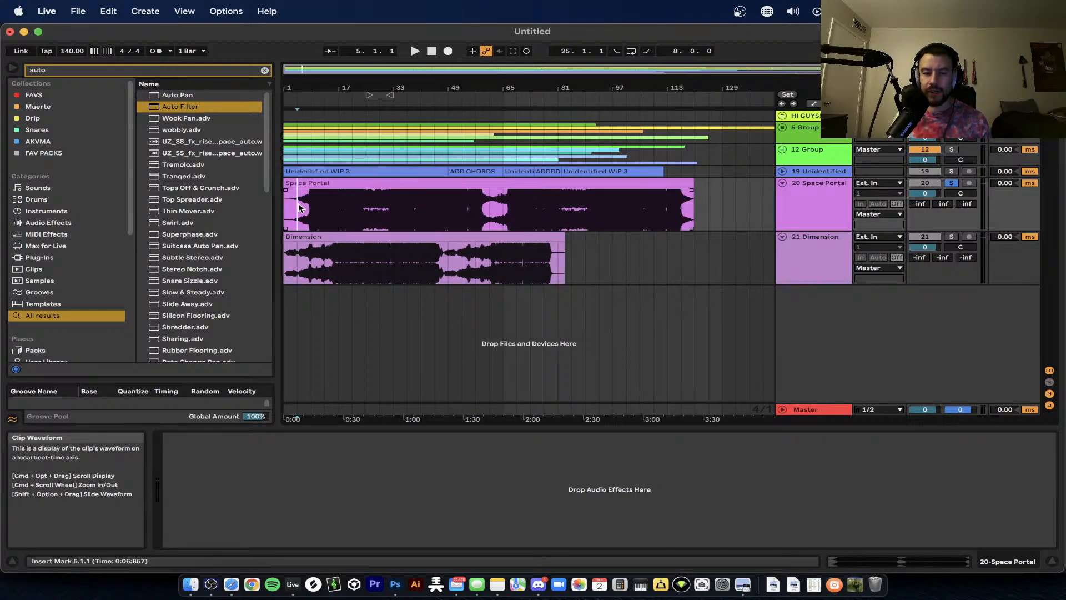
- Switch to Discord and find the Dimension submission in the live-wip-feedback channel
{"action": "key", "text": "super+Tab"}
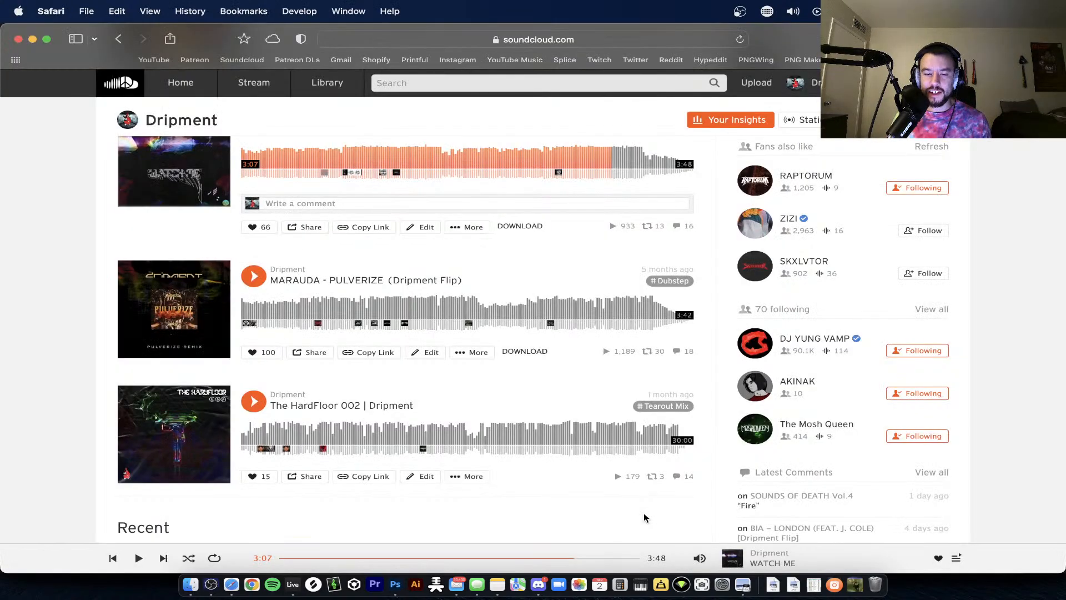
{"action": "key", "text": "super+Tab"}
{"action": "left_click", "coordinate": [539, 586]}
{"action": "scroll", "coordinate": [674, 379], "scroll_direction": "down", "scroll_amount": 6}
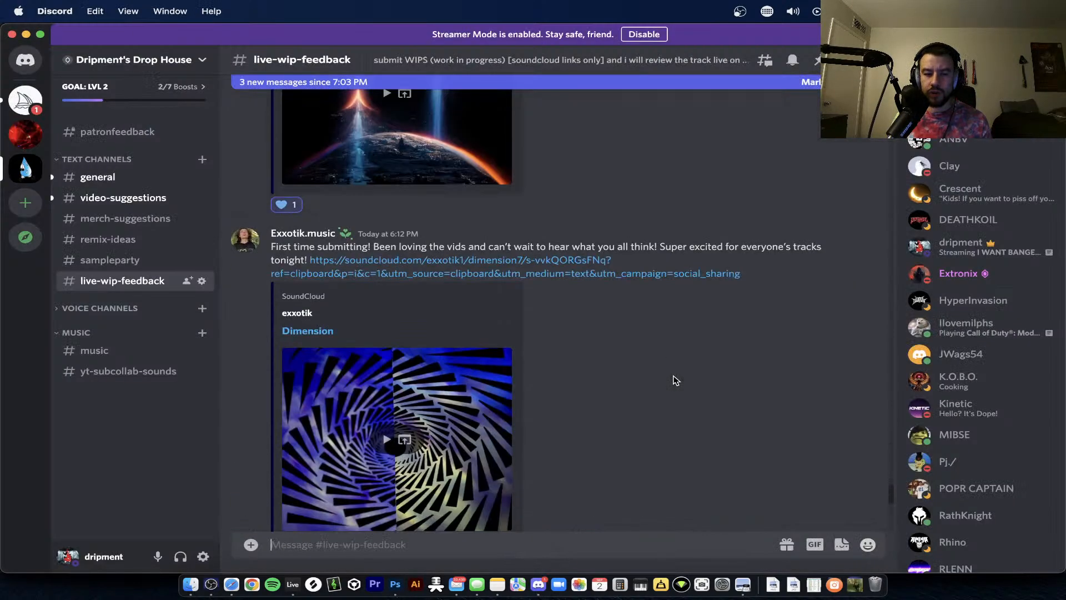
{"action": "scroll", "coordinate": [675, 380], "scroll_direction": "down", "scroll_amount": 2}
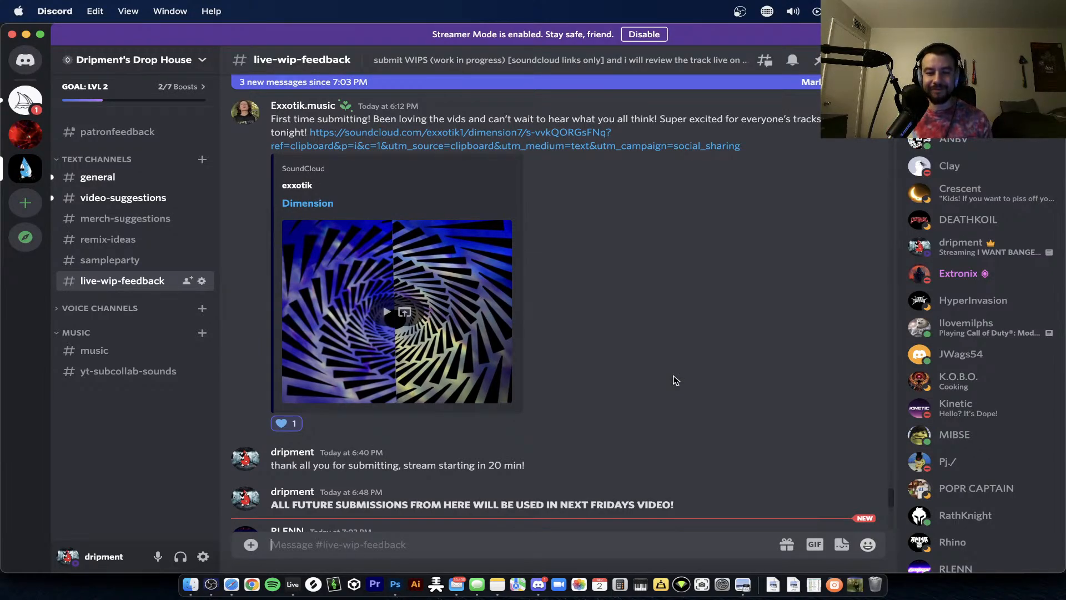
- Return to Ableton Live, select the Dimension clip, solo its track and play it from bar 1
{"action": "key", "text": "super+Tab"}
{"action": "left_click", "coordinate": [306, 234]}
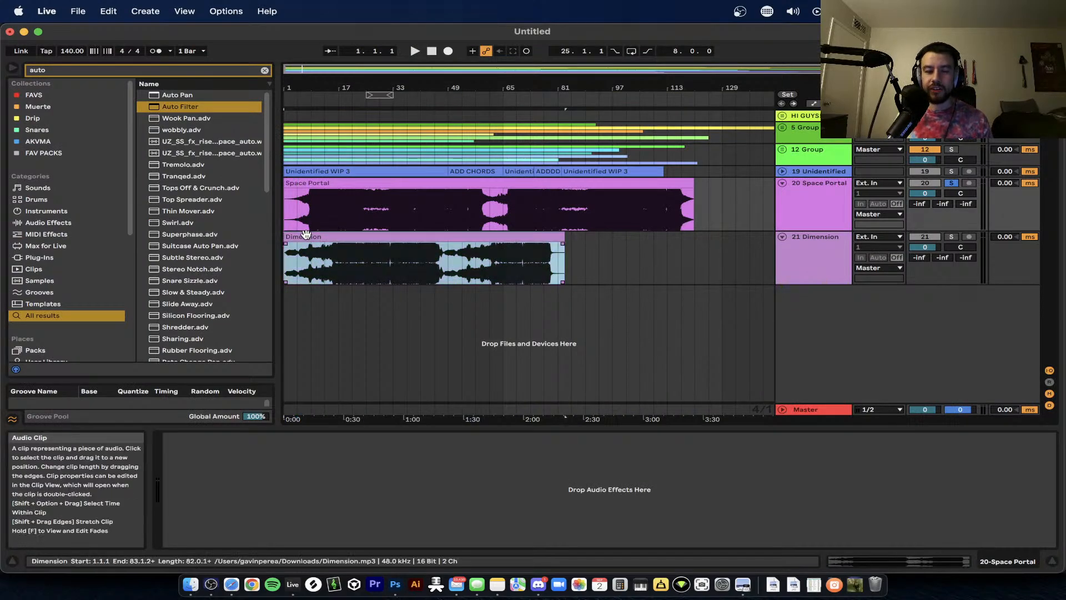
{"action": "key", "text": "plus"}
{"action": "key", "text": "plus"}
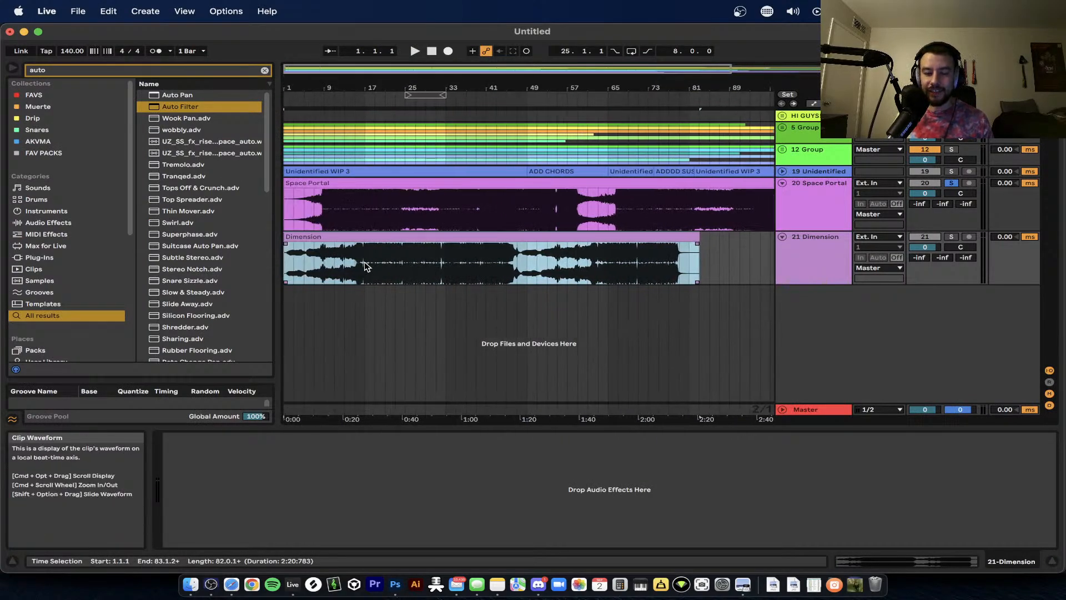
{"action": "left_click", "coordinate": [516, 321]}
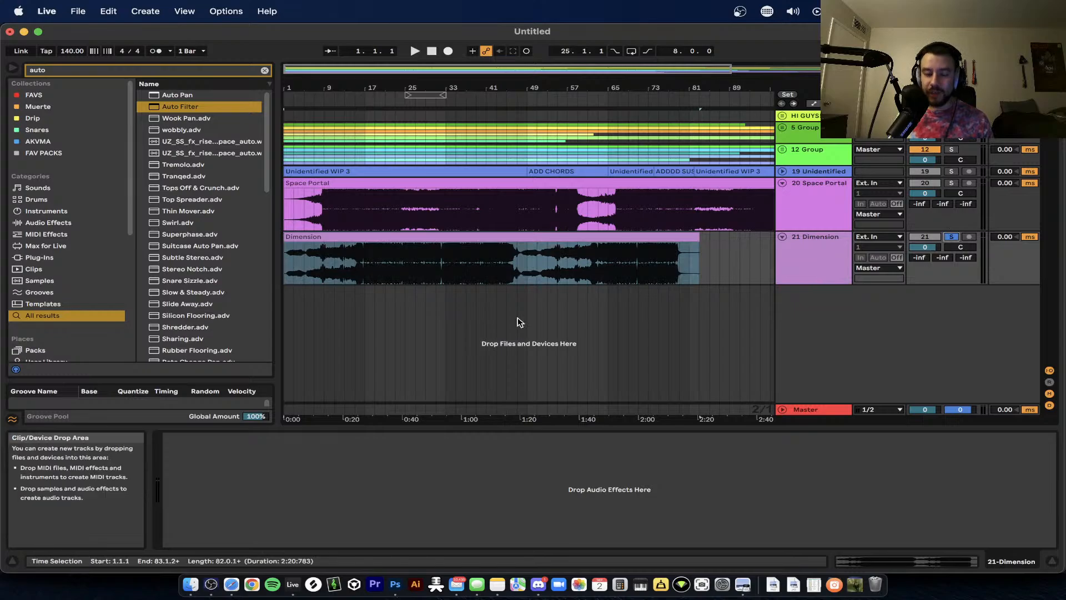
{"action": "key", "text": "space"}
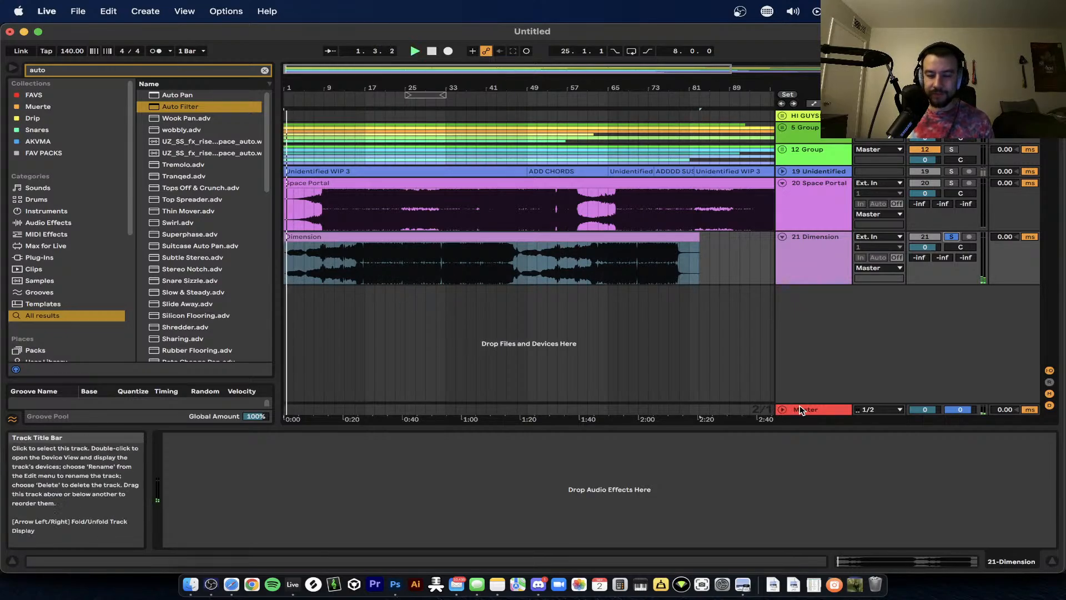
- Show the master track's Ozone 8 imager below the Dimension clip during playback, and fold the Space Portal track
{"action": "left_click", "coordinate": [800, 411]}
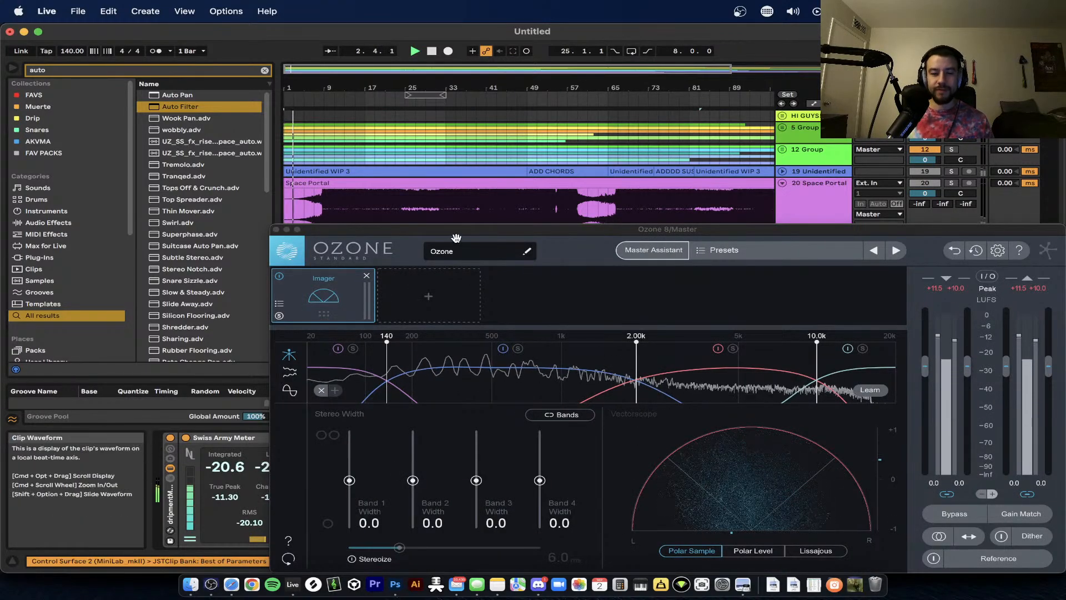
{"action": "left_click_drag", "start_coordinate": [440, 231], "coordinate": [520, 285]}
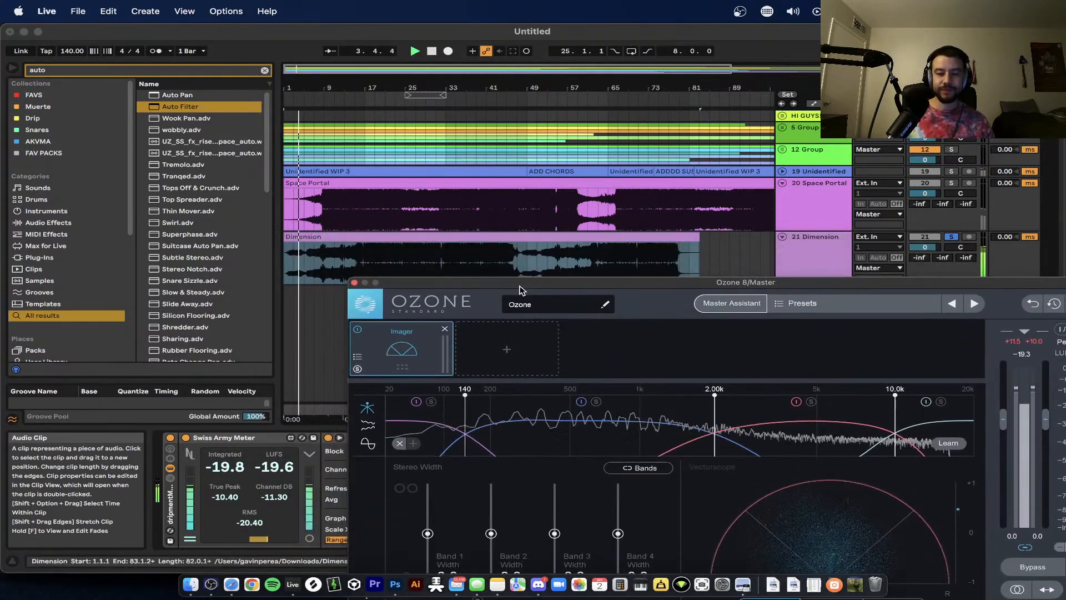
{"action": "left_click", "coordinate": [782, 183]}
{"action": "left_click_drag", "start_coordinate": [672, 280], "coordinate": [643, 250]}
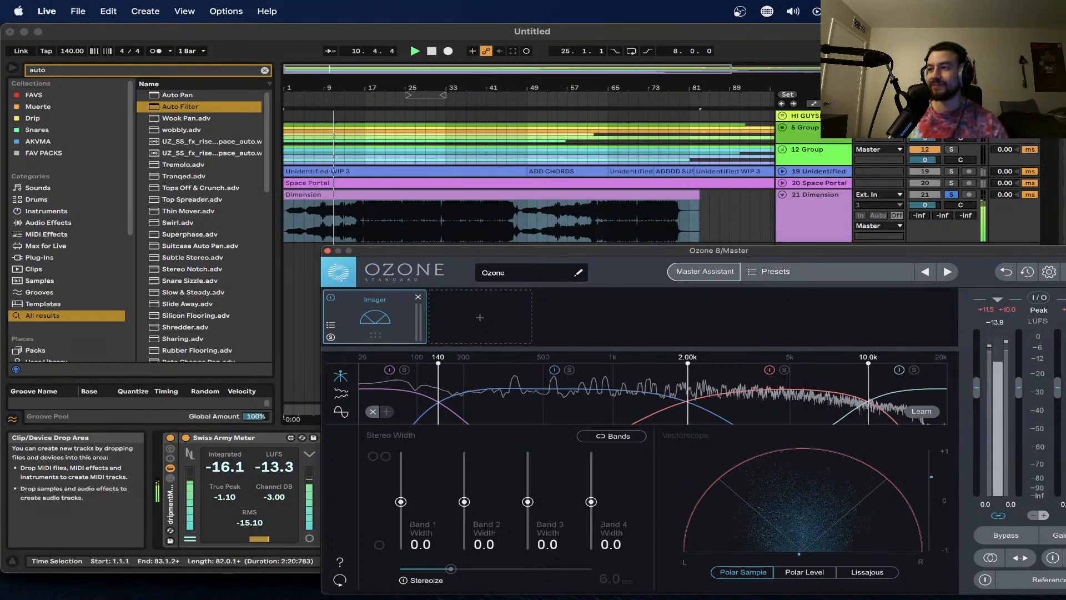
{"action": "key", "text": "super+Tab"}
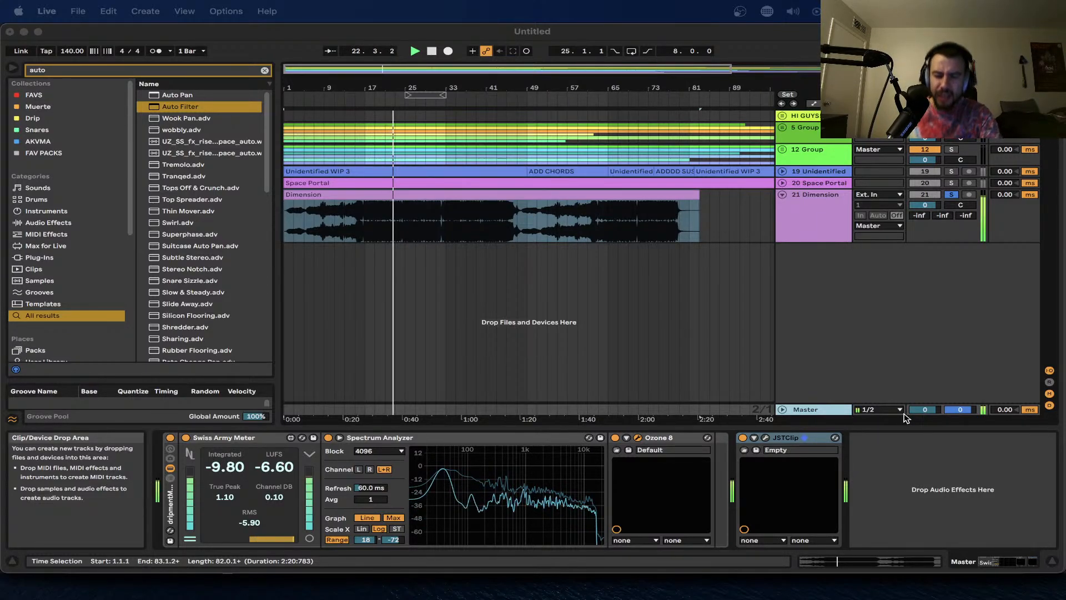
{"action": "left_click", "coordinate": [637, 438]}
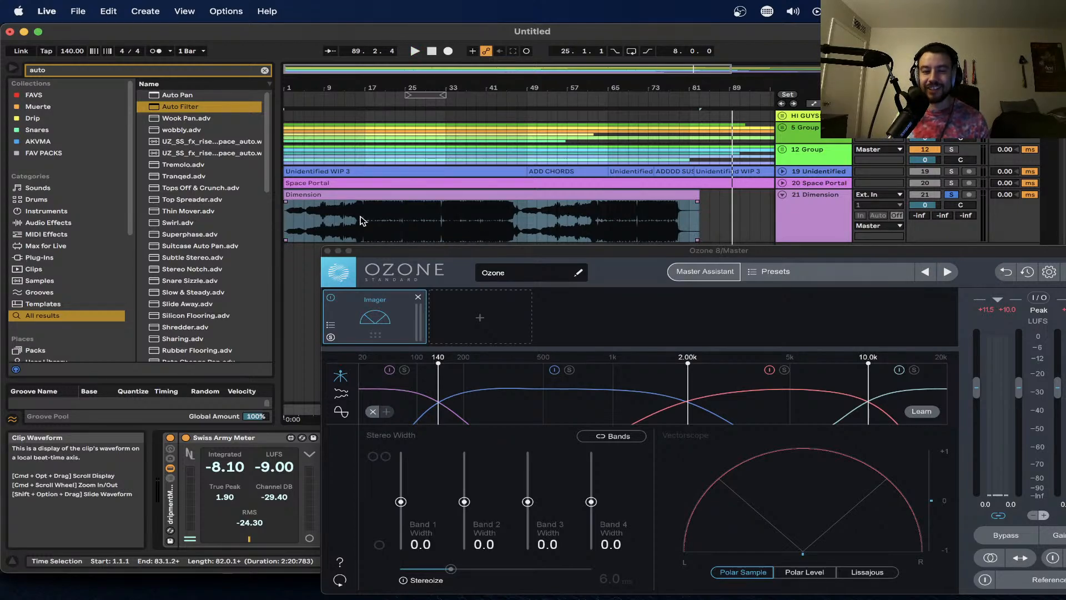
- Place the insert marker at bar 17 in Dimension's first drop
{"action": "key", "text": "plus"}
{"action": "key", "text": "plus"}
{"action": "scroll", "coordinate": [311, 224], "scroll_direction": "up", "scroll_amount": 2}
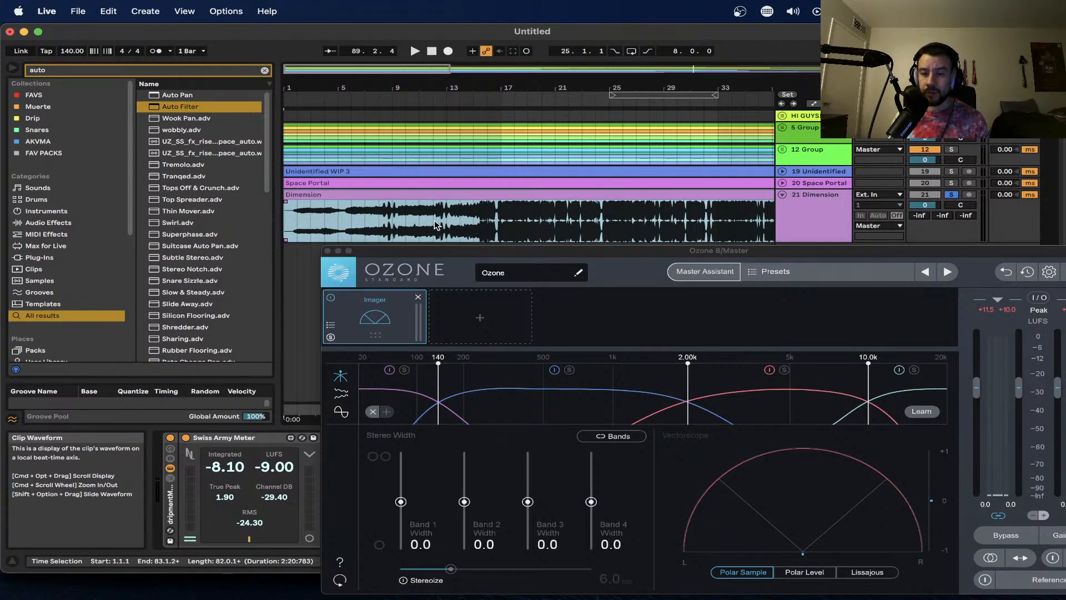
{"action": "left_click", "coordinate": [500, 221]}
{"action": "scroll", "coordinate": [500, 221], "scroll_direction": "down", "scroll_amount": 1}
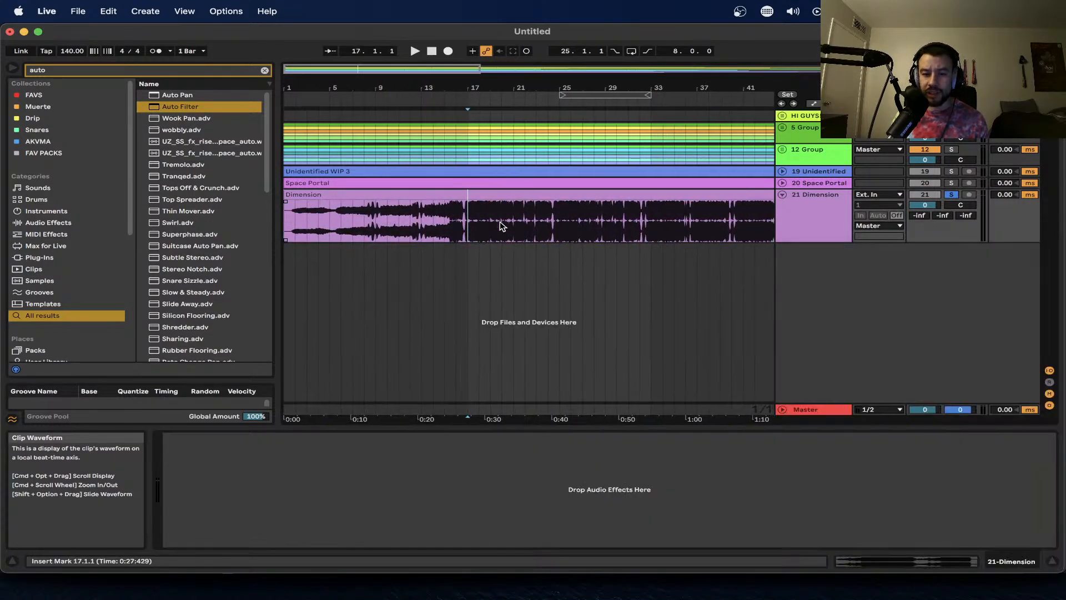
- Bring the master's Ozone 8 window back below the Dimension clip and place the insert marker at bar 13
{"action": "left_click", "coordinate": [808, 409]}
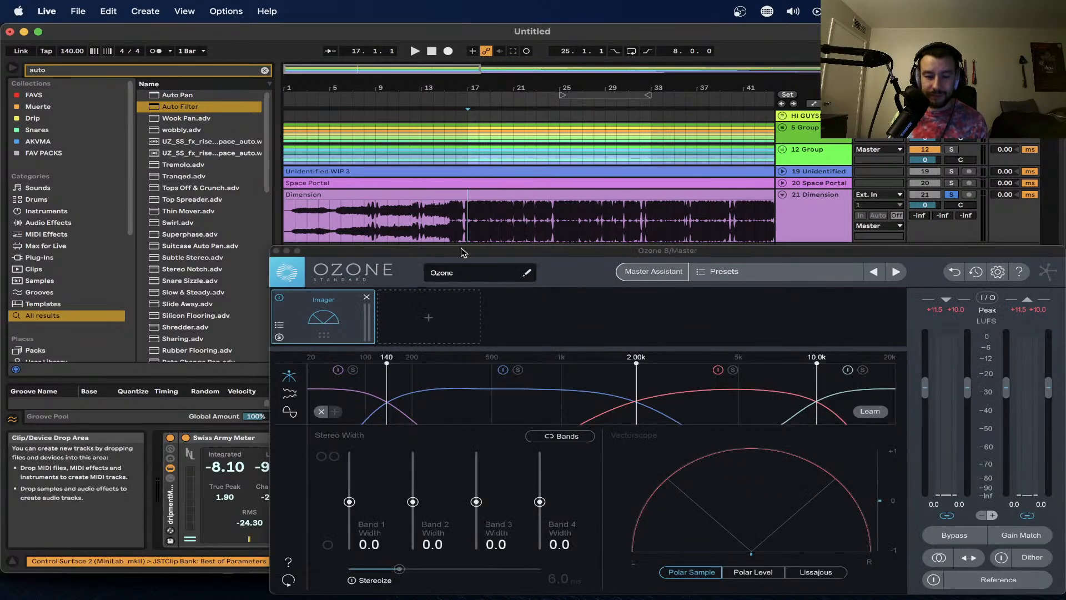
{"action": "left_click_drag", "start_coordinate": [460, 253], "coordinate": [512, 254]}
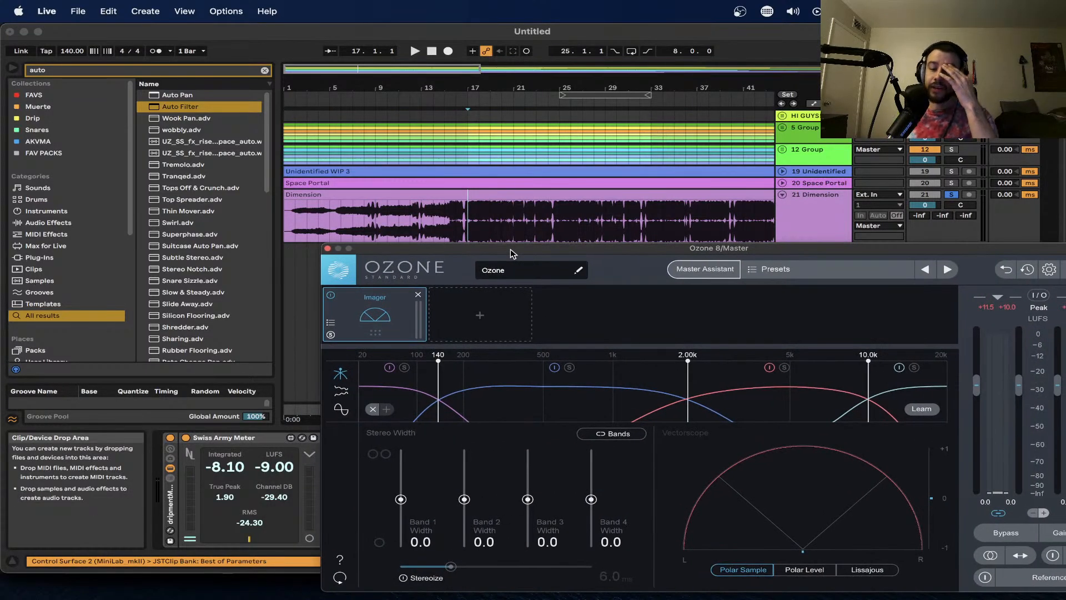
{"action": "left_click", "coordinate": [468, 225]}
{"action": "scroll", "coordinate": [468, 225], "scroll_direction": "up", "scroll_amount": 5}
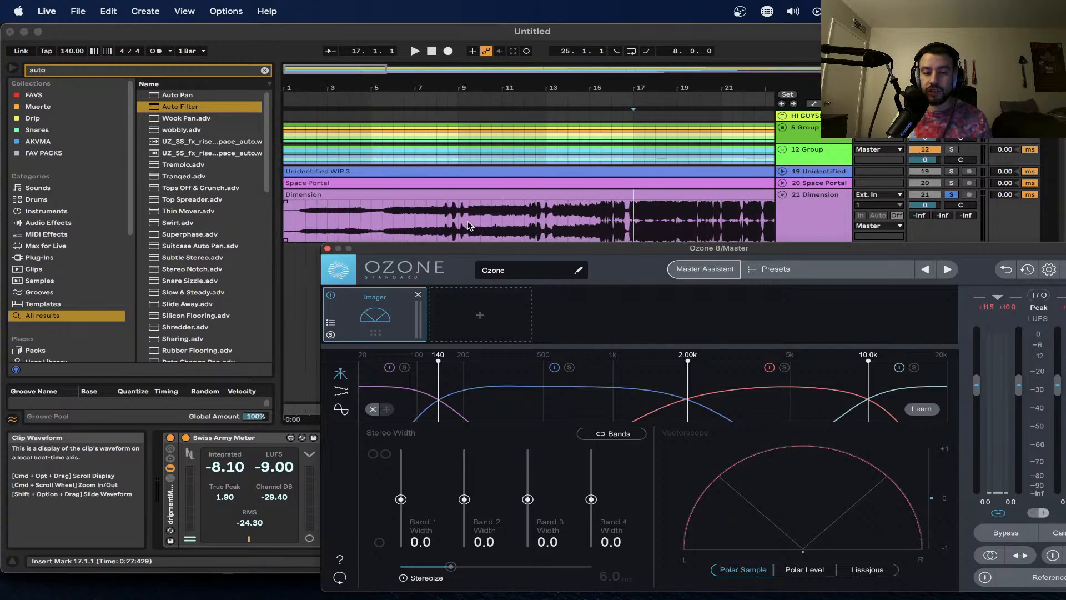
{"action": "left_click", "coordinate": [521, 225]}
{"action": "scroll", "coordinate": [521, 224], "scroll_direction": "down", "scroll_amount": 5}
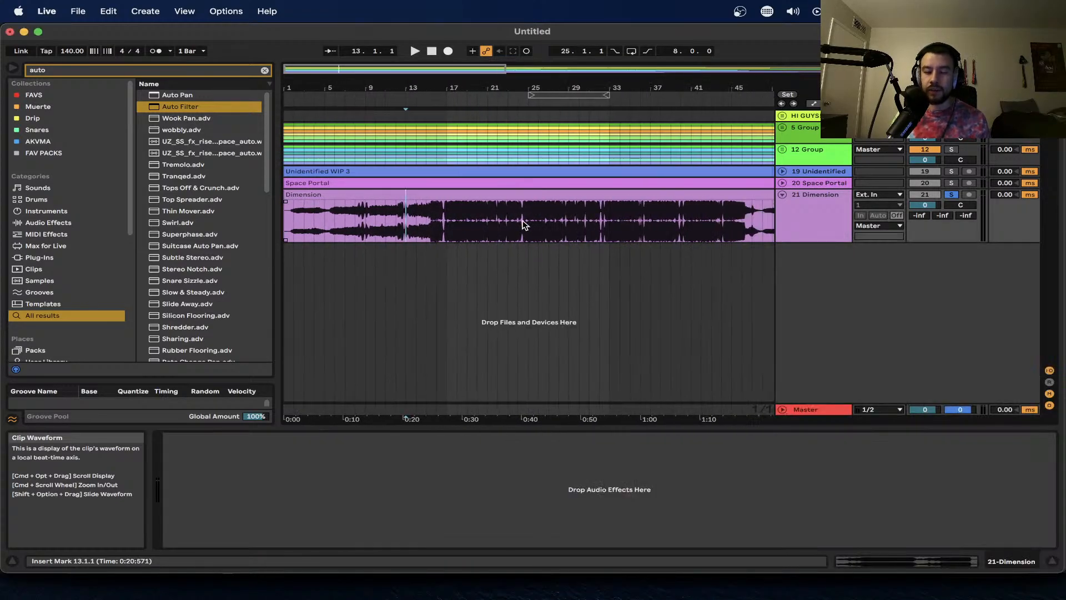
- Select bars 47 to 57 of Dimension, the break between the drops, and view it within the whole arrangement
{"action": "scroll", "coordinate": [642, 224], "scroll_direction": "right", "scroll_amount": 3}
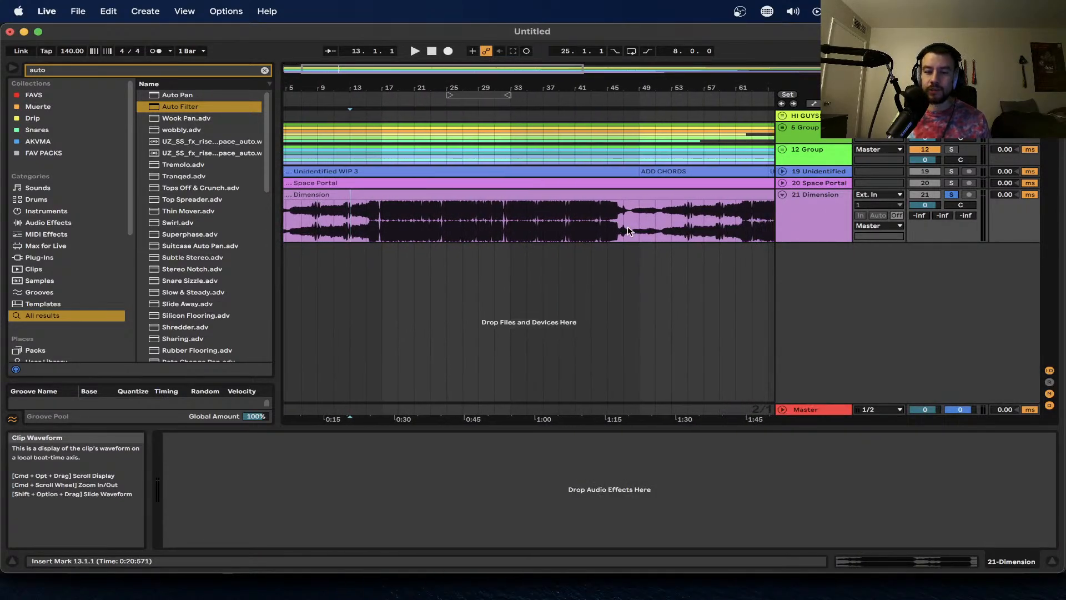
{"action": "left_click_drag", "start_coordinate": [622, 232], "coordinate": [703, 231]}
{"action": "scroll", "coordinate": [701, 231], "scroll_direction": "right", "scroll_amount": 4}
{"action": "scroll", "coordinate": [544, 234], "scroll_direction": "up", "scroll_amount": 5}
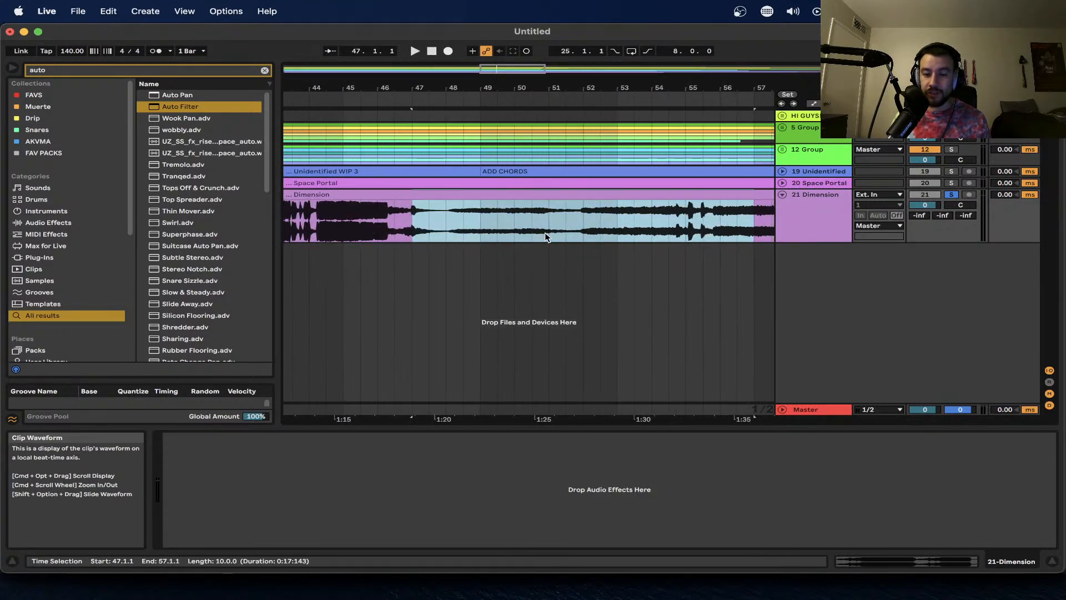
{"action": "scroll", "coordinate": [544, 234], "scroll_direction": "down", "scroll_amount": 5}
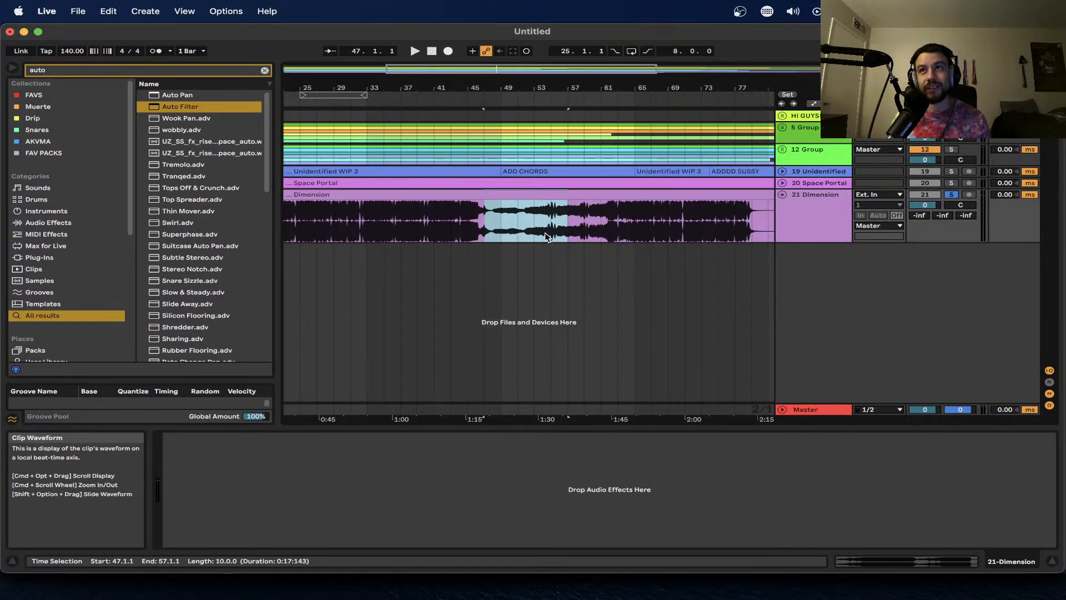
{"action": "scroll", "coordinate": [544, 232], "scroll_direction": "down", "scroll_amount": 3}
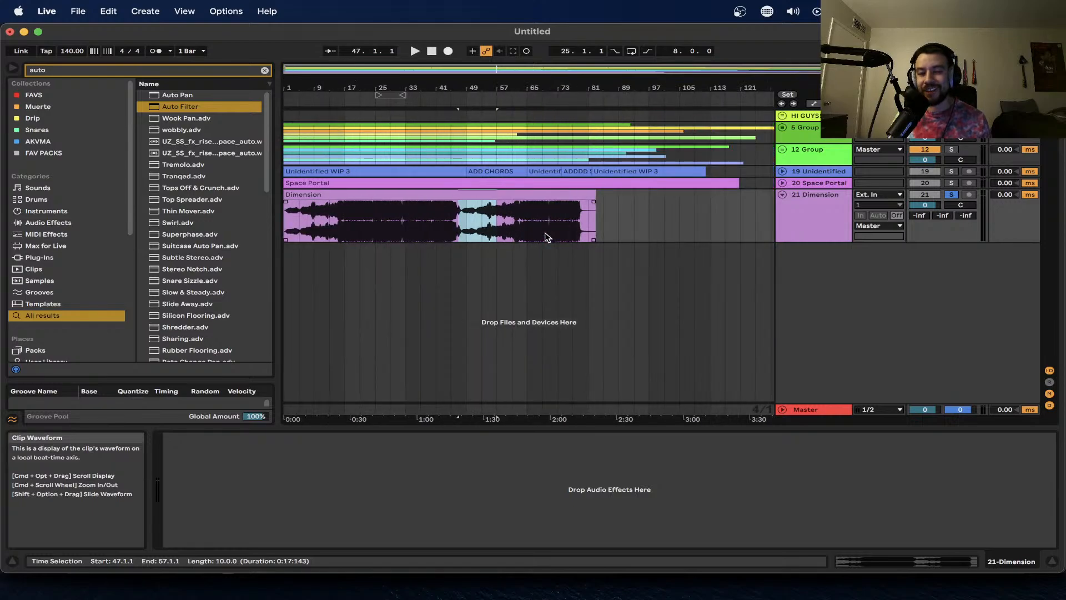
- Play Dimension's first drop from bar 17 and show the master's Ozone 8 imager
{"action": "scroll", "coordinate": [267, 212], "scroll_direction": "down", "scroll_amount": 2}
{"action": "scroll", "coordinate": [266, 211], "scroll_direction": "up", "scroll_amount": 1}
{"action": "scroll", "coordinate": [327, 219], "scroll_direction": "up", "scroll_amount": 3}
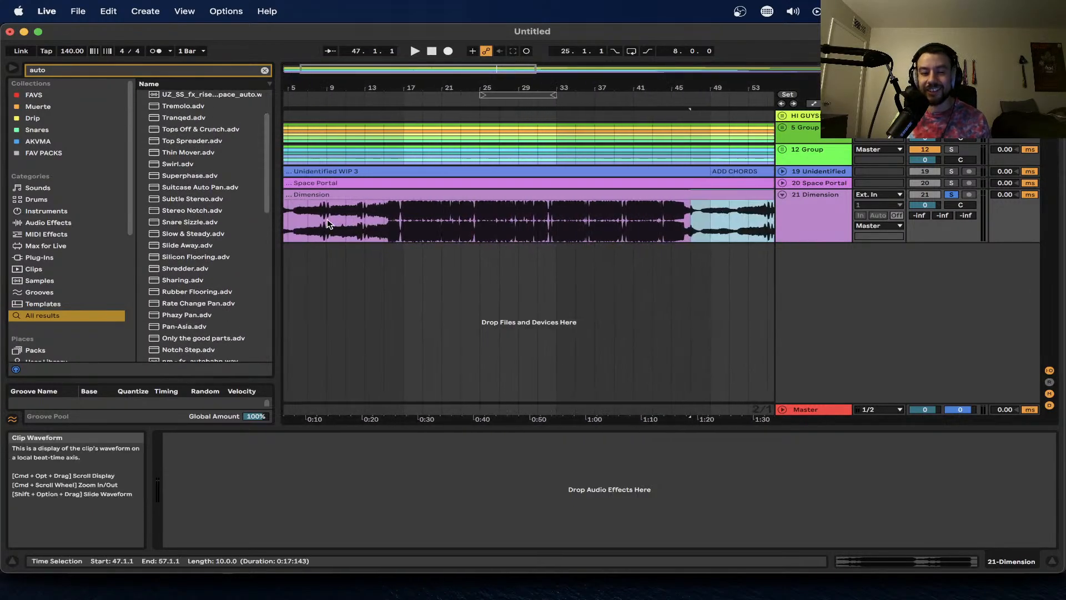
{"action": "left_click", "coordinate": [417, 226]}
{"action": "scroll", "coordinate": [418, 226], "scroll_direction": "up", "scroll_amount": 2}
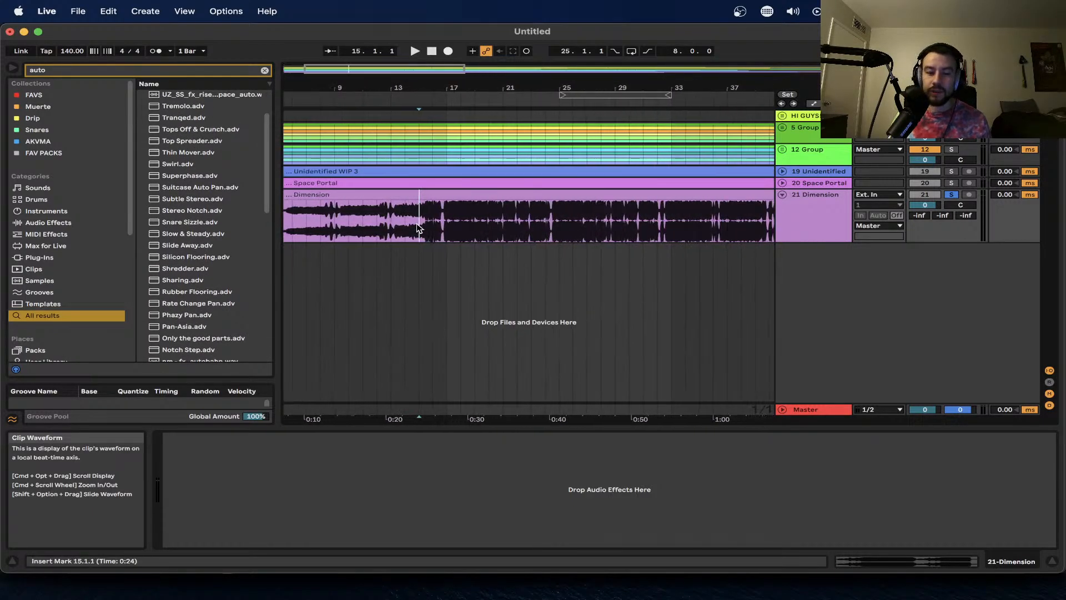
{"action": "left_click", "coordinate": [446, 227]}
{"action": "key", "text": "space"}
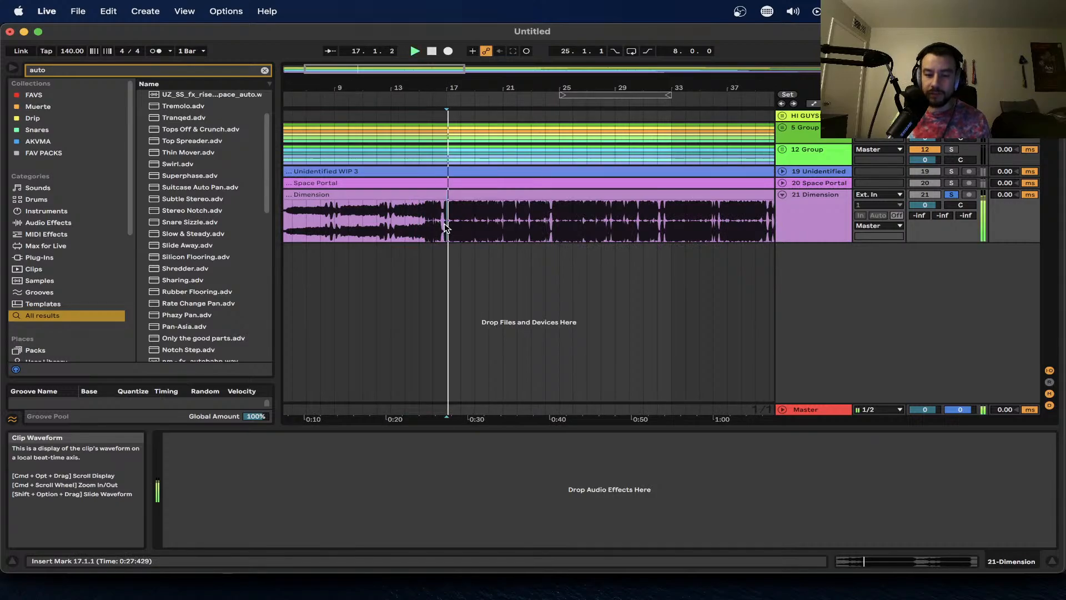
{"action": "left_click", "coordinate": [817, 406]}
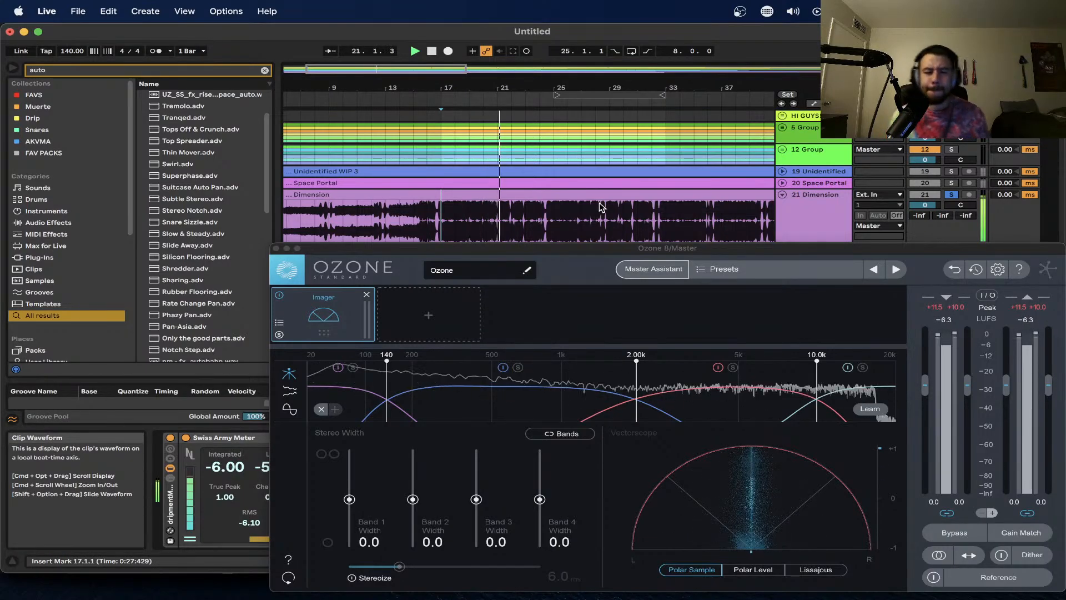
- Stop playback, place the insert marker at 19.3.1 in Dimension and review its intro and first drop
{"action": "left_click", "coordinate": [484, 220]}
{"action": "key", "text": "plus"}
{"action": "left_click", "coordinate": [468, 219]}
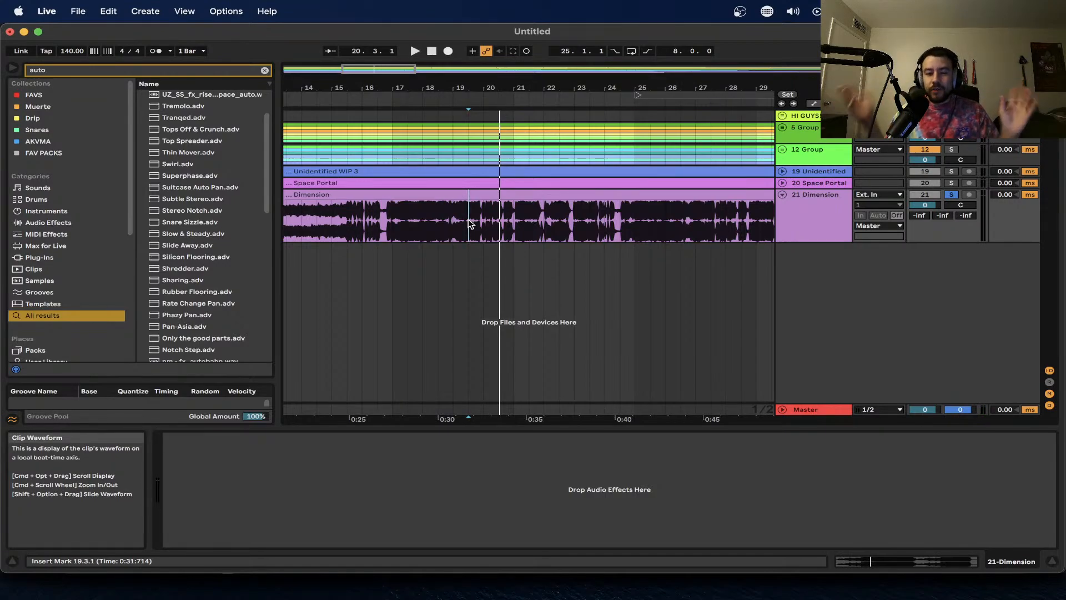
{"action": "scroll", "coordinate": [468, 220], "scroll_direction": "down", "scroll_amount": 3}
{"action": "scroll", "coordinate": [468, 219], "scroll_direction": "left", "scroll_amount": 2}
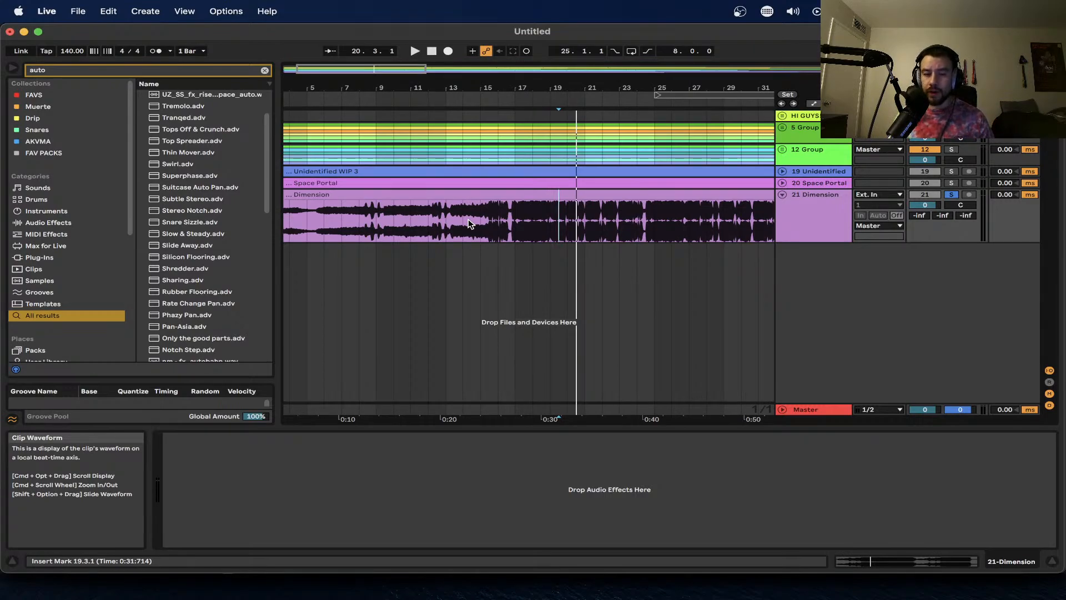
{"action": "scroll", "coordinate": [467, 219], "scroll_direction": "left", "scroll_amount": 2}
{"action": "scroll", "coordinate": [468, 219], "scroll_direction": "left", "scroll_amount": 1}
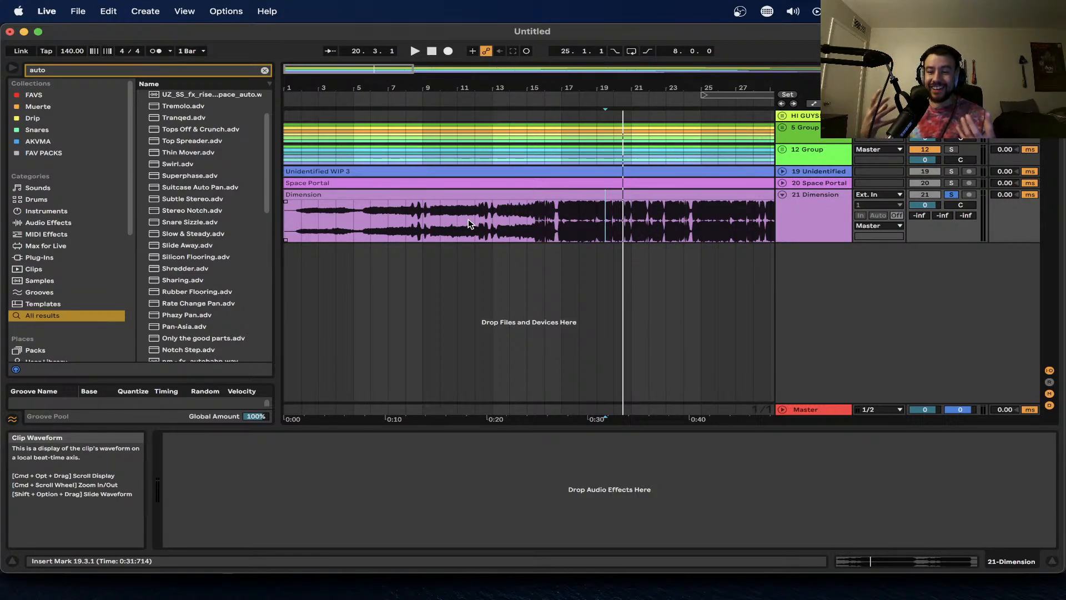
- Select bar 20 of Dimension's first drop, from 20.1.1 to 21.1.1, to inspect that part of the waveform
{"action": "scroll", "coordinate": [468, 218], "scroll_direction": "down", "scroll_amount": 3}
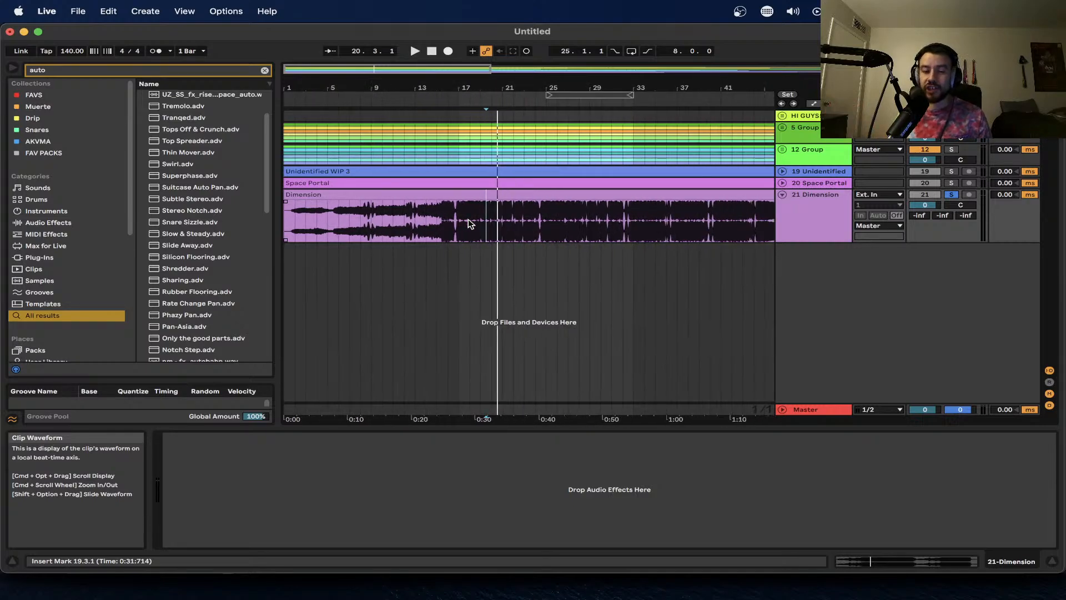
{"action": "scroll", "coordinate": [568, 264], "scroll_direction": "right", "scroll_amount": 2}
{"action": "scroll", "coordinate": [434, 242], "scroll_direction": "up", "scroll_amount": 3}
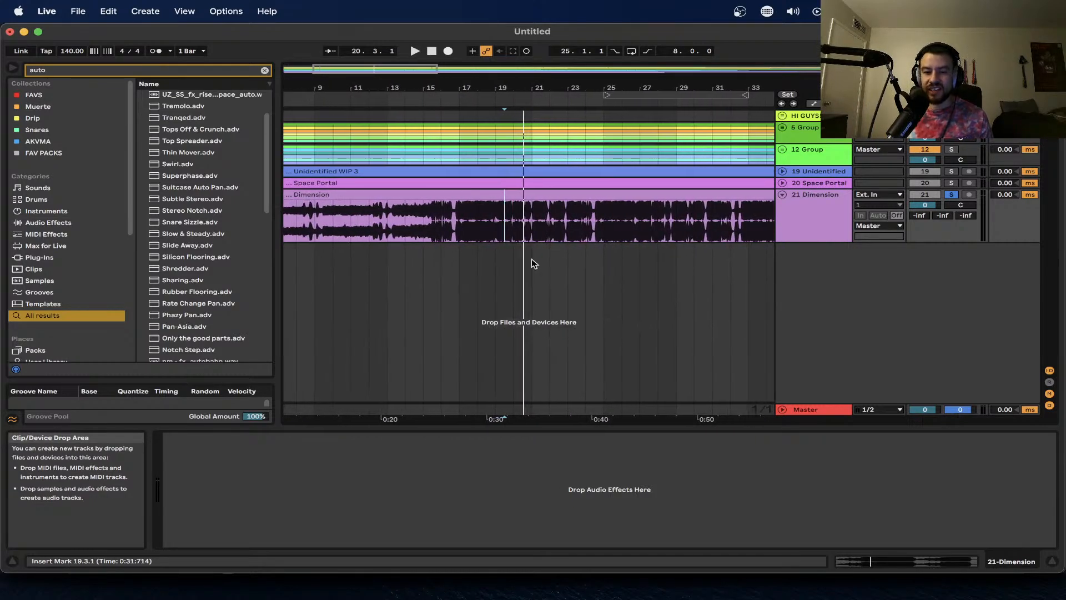
{"action": "scroll", "coordinate": [531, 263], "scroll_direction": "up", "scroll_amount": 1}
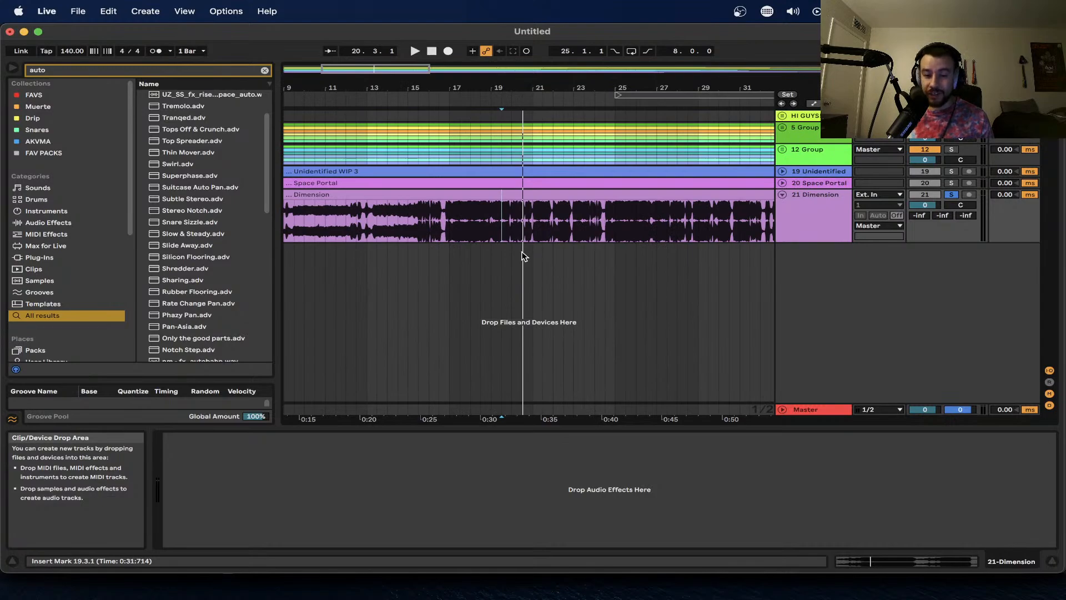
{"action": "scroll", "coordinate": [523, 256], "scroll_direction": "down", "scroll_amount": 2}
{"action": "left_click", "coordinate": [522, 222]}
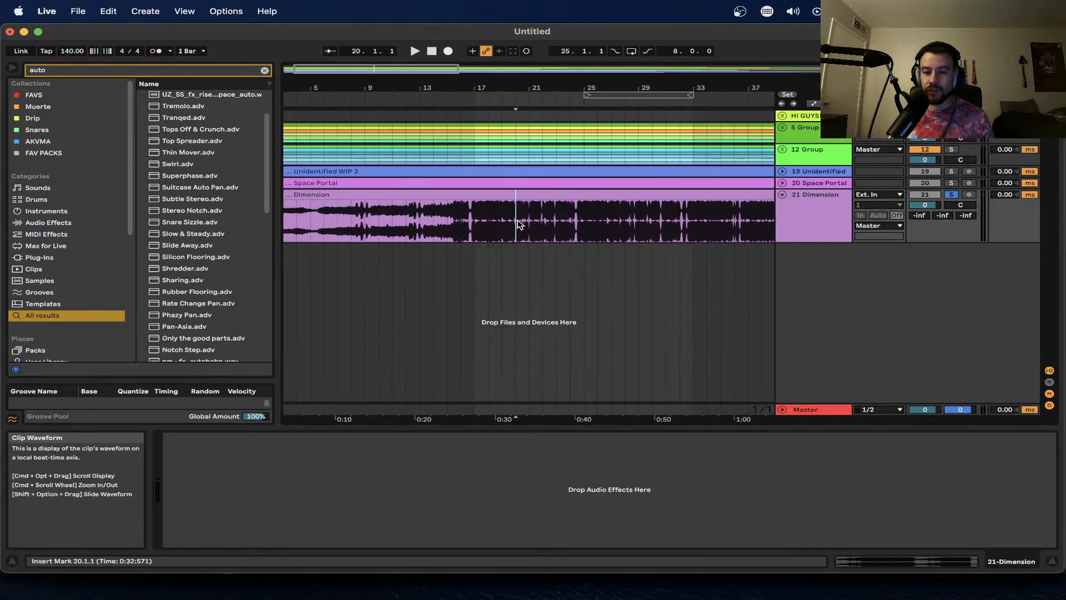
{"action": "scroll", "coordinate": [537, 223], "scroll_direction": "right", "scroll_amount": 5}
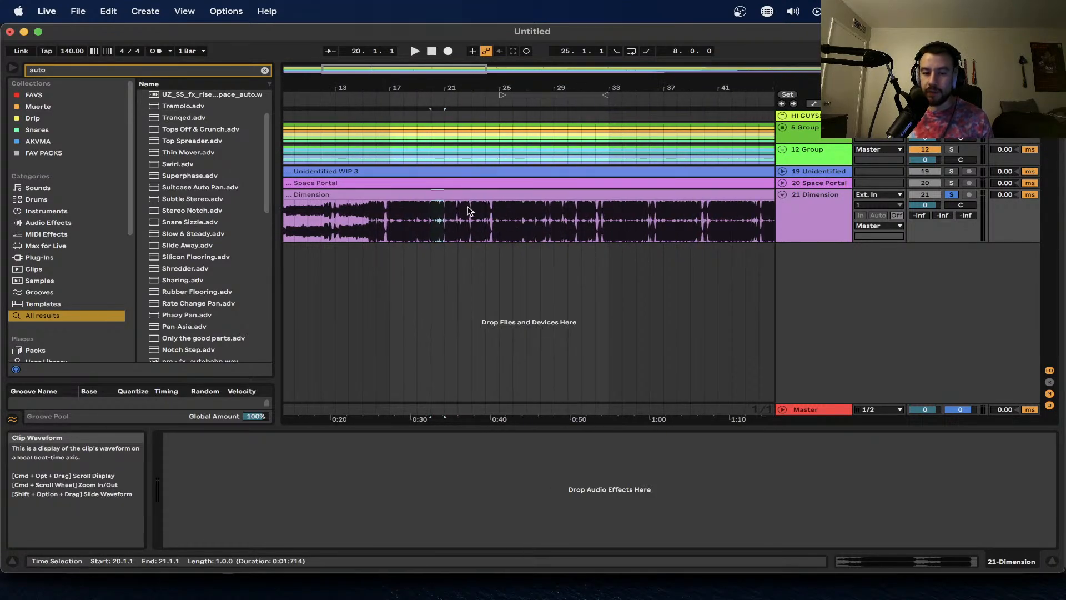
- Select bars 17 to 21 of Dimension's first drop, and after that the stretch from 23.1.1 to 34.1.1
{"action": "left_click", "coordinate": [392, 213]}
{"action": "left_click_drag", "start_coordinate": [392, 213], "coordinate": [447, 214]}
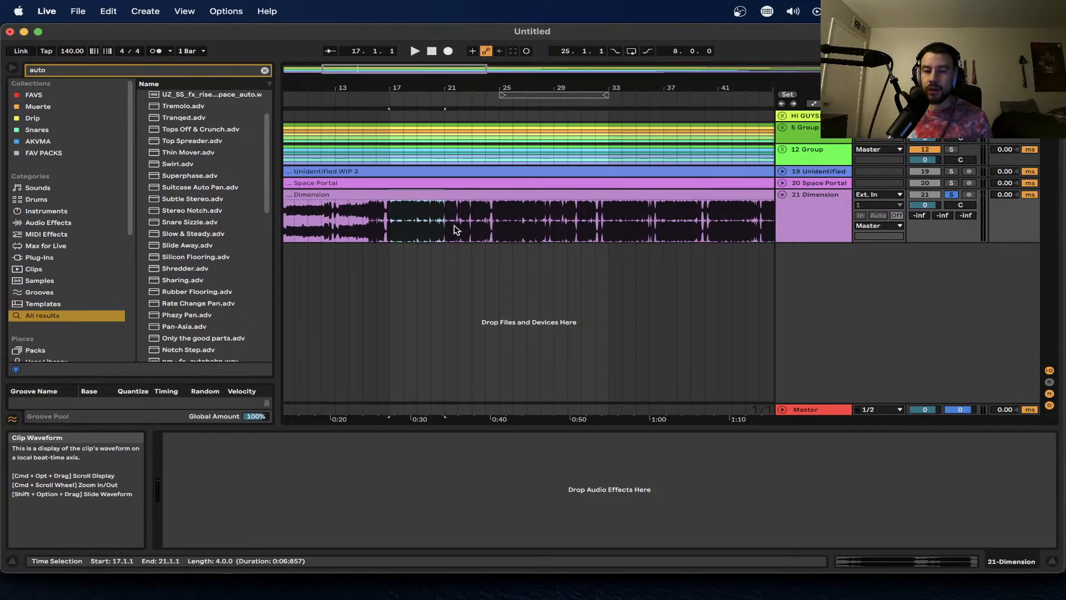
{"action": "scroll", "coordinate": [454, 226], "scroll_direction": "up", "scroll_amount": 3}
{"action": "left_click_drag", "start_coordinate": [475, 212], "coordinate": [669, 211]}
{"action": "scroll", "coordinate": [410, 228], "scroll_direction": "up", "scroll_amount": 5}
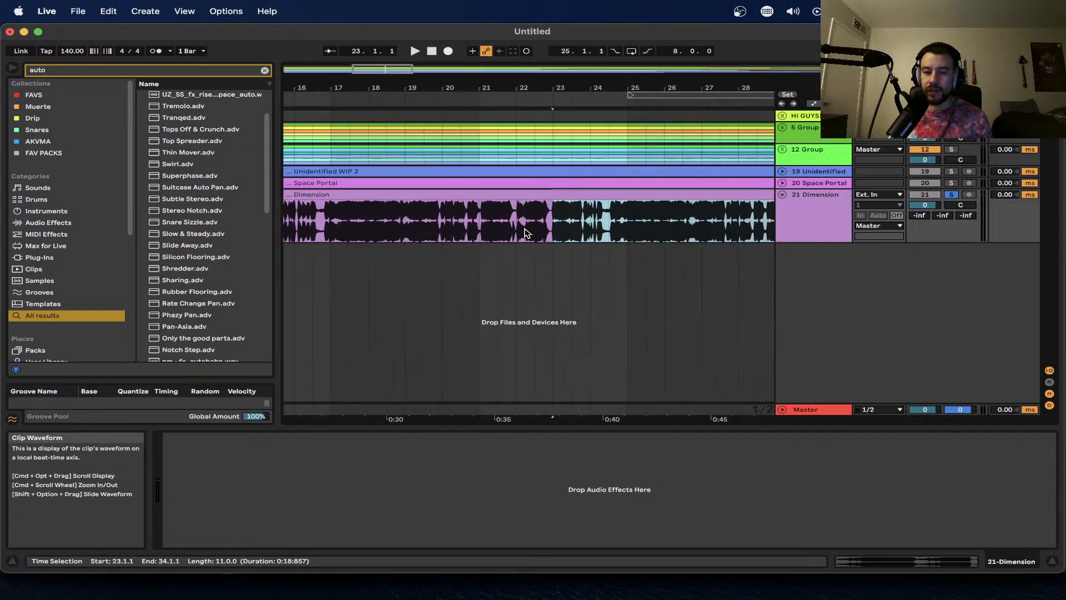
- Inspect the short gaps around bar 21 of Dimension and select the one from 19.4.3 to 20.1.1
{"action": "left_click", "coordinate": [456, 237]}
{"action": "scroll", "coordinate": [455, 238], "scroll_direction": "up", "scroll_amount": 2}
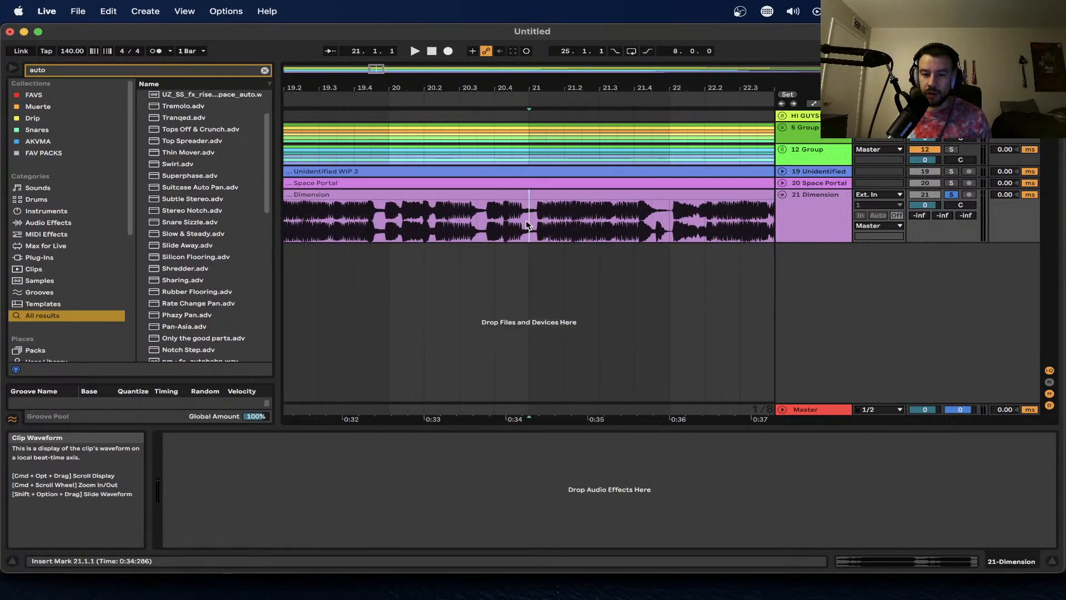
{"action": "left_click", "coordinate": [477, 222]}
{"action": "left_click_drag", "start_coordinate": [671, 214], "coordinate": [643, 214]}
{"action": "left_click_drag", "start_coordinate": [379, 220], "coordinate": [391, 218]}
- Examine Dimension's first drop and its intro around bars 8 to 14, and place the insert marker at 19.1.1
{"action": "scroll", "coordinate": [391, 217], "scroll_direction": "down", "scroll_amount": 5}
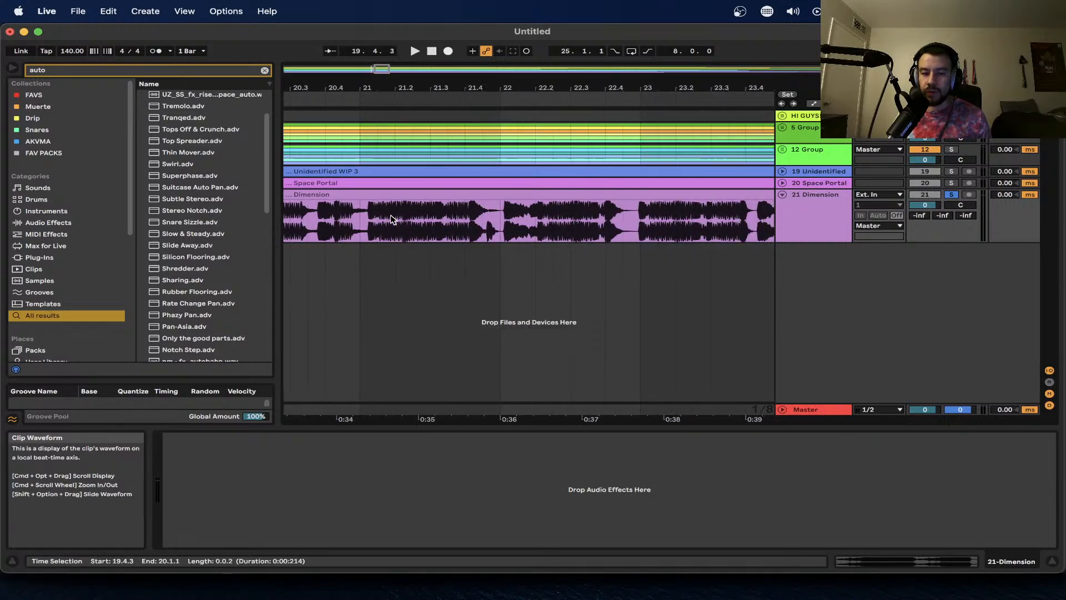
{"action": "scroll", "coordinate": [390, 219], "scroll_direction": "down", "scroll_amount": 5}
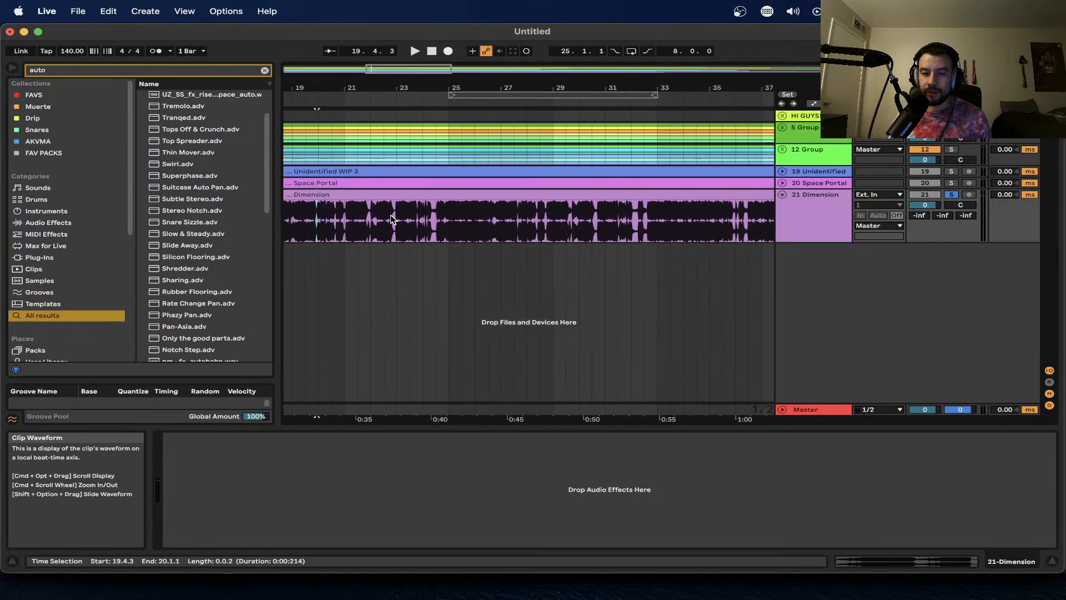
{"action": "scroll", "coordinate": [391, 220], "scroll_direction": "left", "scroll_amount": 5}
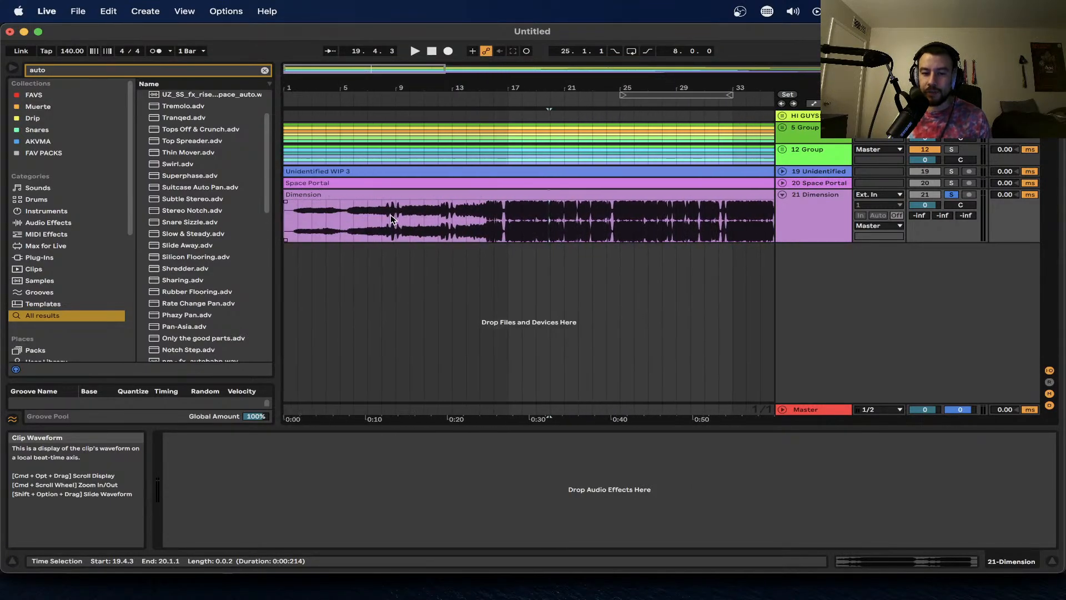
{"action": "scroll", "coordinate": [437, 231], "scroll_direction": "down", "scroll_amount": 2}
{"action": "scroll", "coordinate": [437, 231], "scroll_direction": "up", "scroll_amount": 4}
{"action": "scroll", "coordinate": [437, 231], "scroll_direction": "up", "scroll_amount": 3}
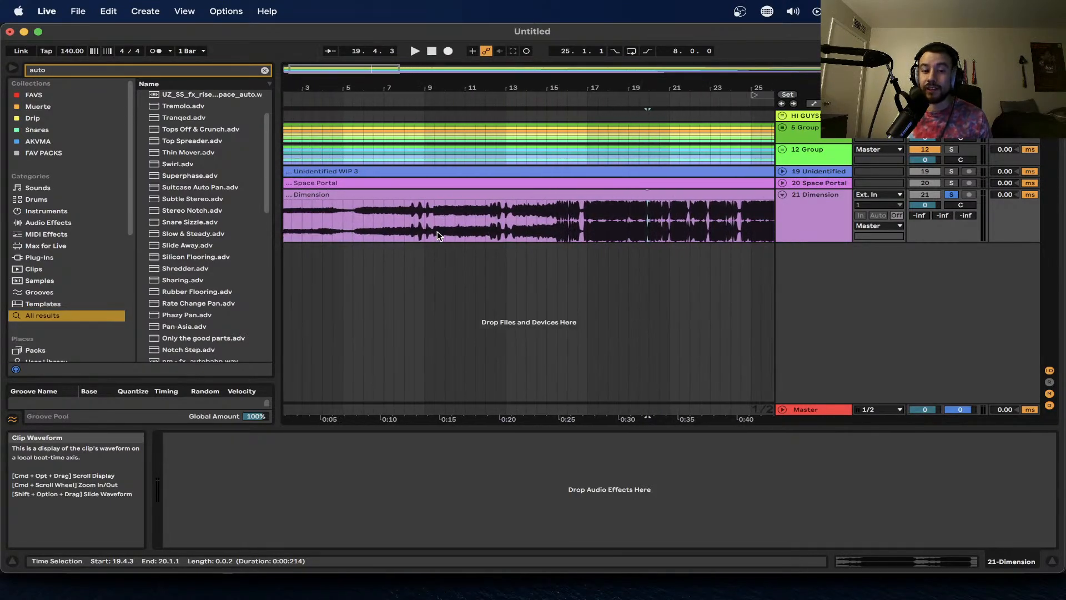
{"action": "scroll", "coordinate": [468, 227], "scroll_direction": "up", "scroll_amount": 2}
{"action": "scroll", "coordinate": [468, 226], "scroll_direction": "down", "scroll_amount": 8}
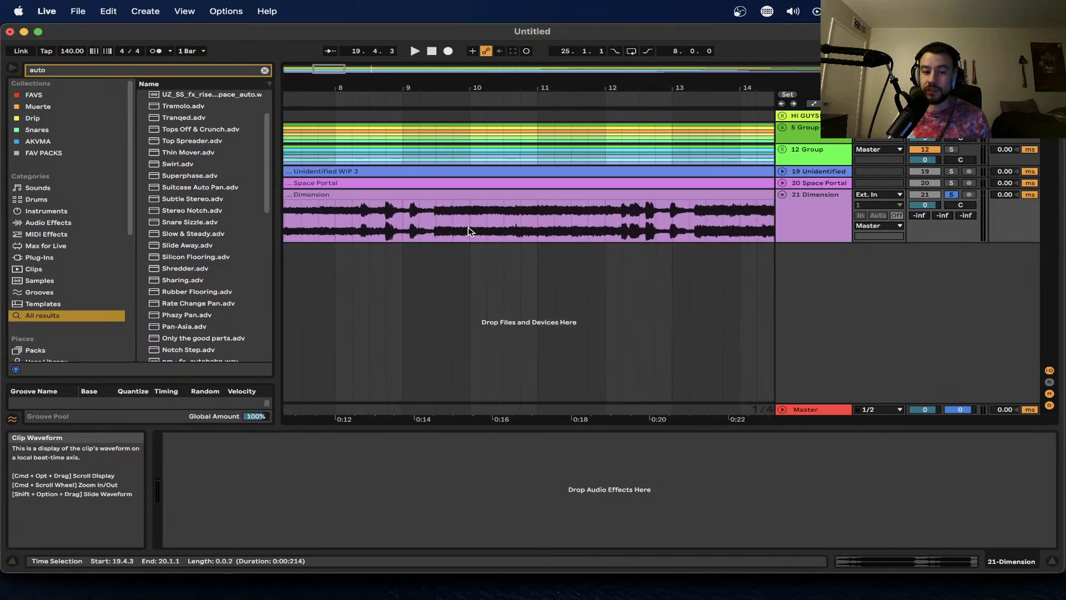
{"action": "left_click", "coordinate": [403, 225]}
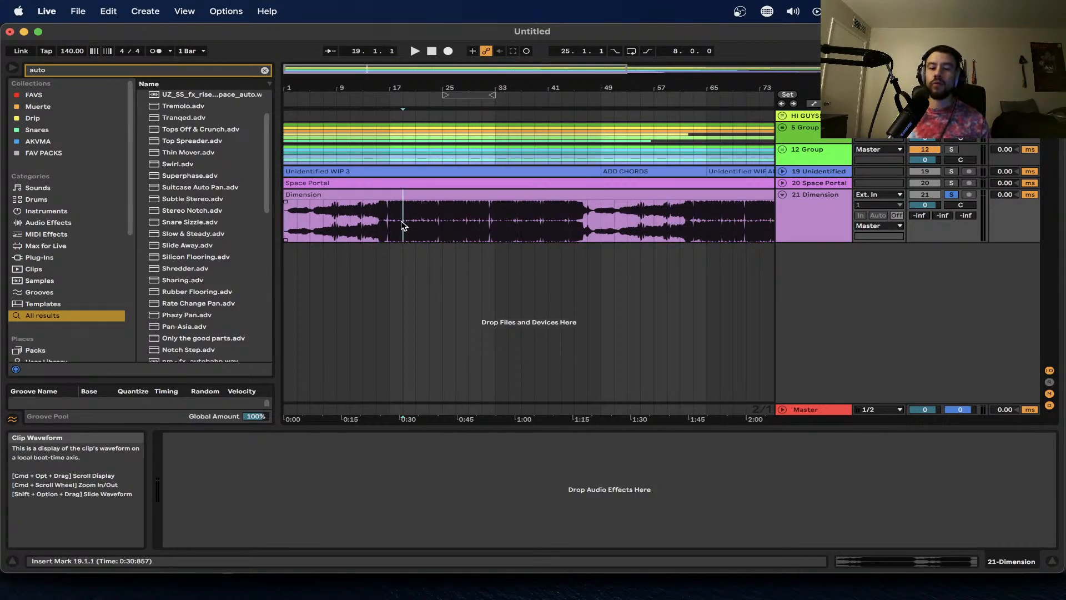
{"action": "scroll", "coordinate": [391, 225], "scroll_direction": "up", "scroll_amount": 2}
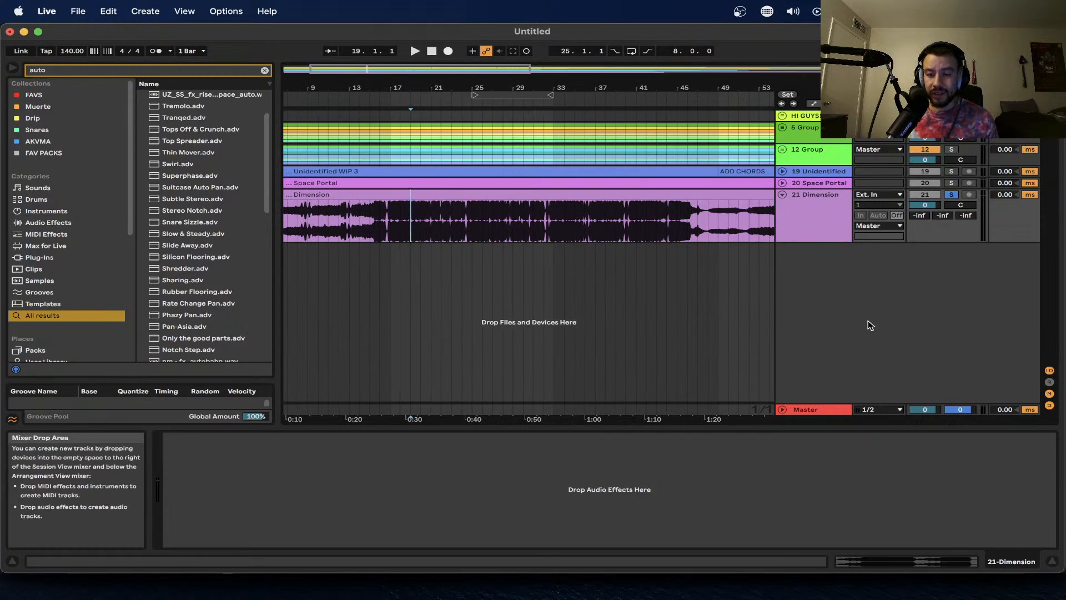
- Place the insert marker at bar 17 and play the start of Dimension's first drop with the master's Ozone 8 imager showing
{"action": "left_click", "coordinate": [391, 224]}
{"action": "scroll", "coordinate": [417, 244], "scroll_direction": "up", "scroll_amount": 4}
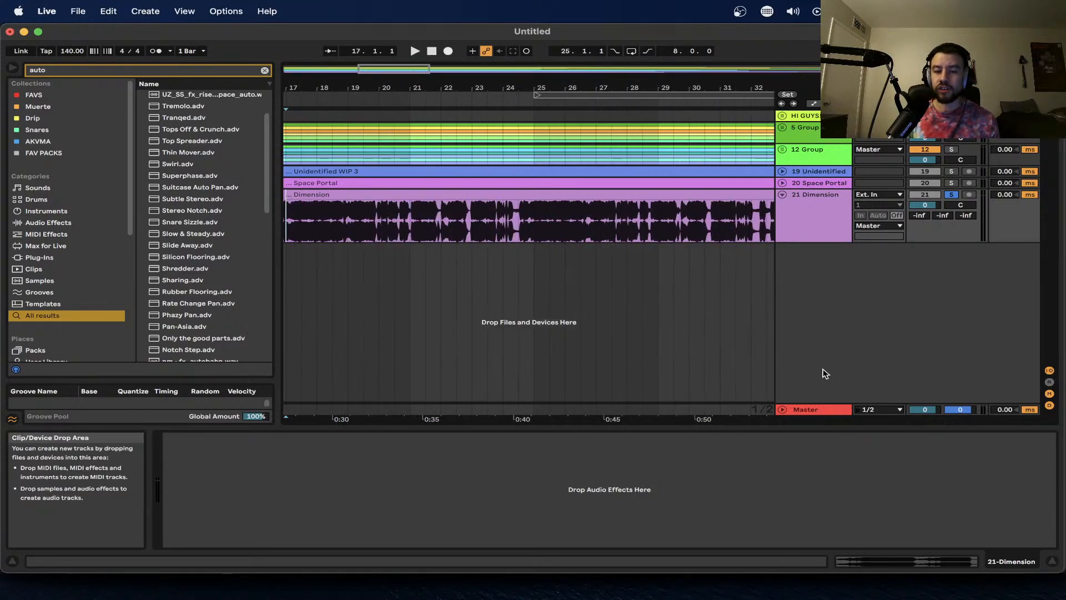
{"action": "left_click", "coordinate": [813, 411]}
{"action": "key", "text": "space"}
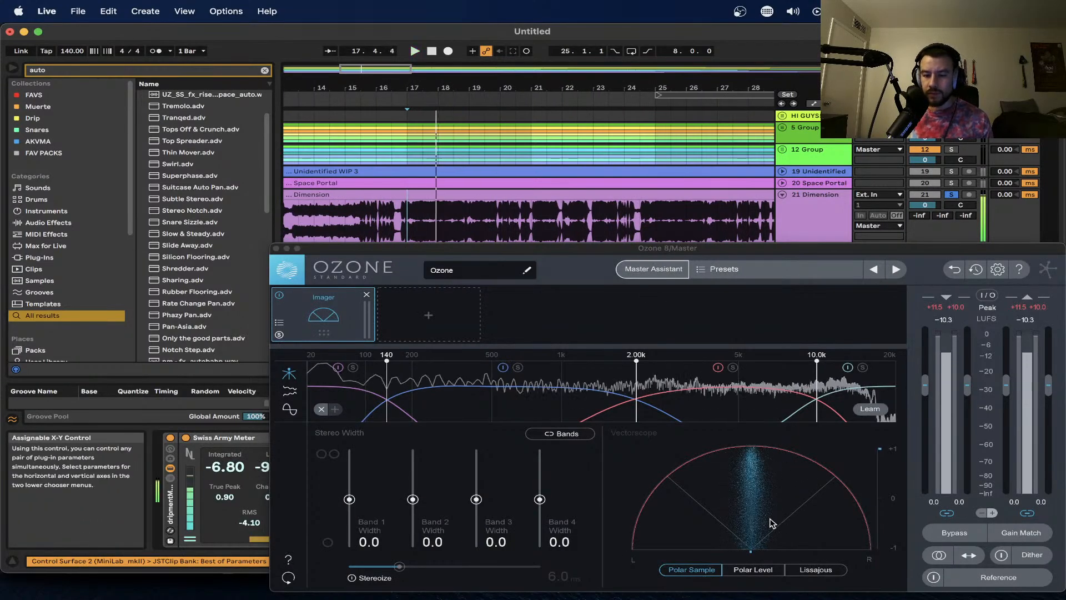
{"action": "key", "text": "space"}
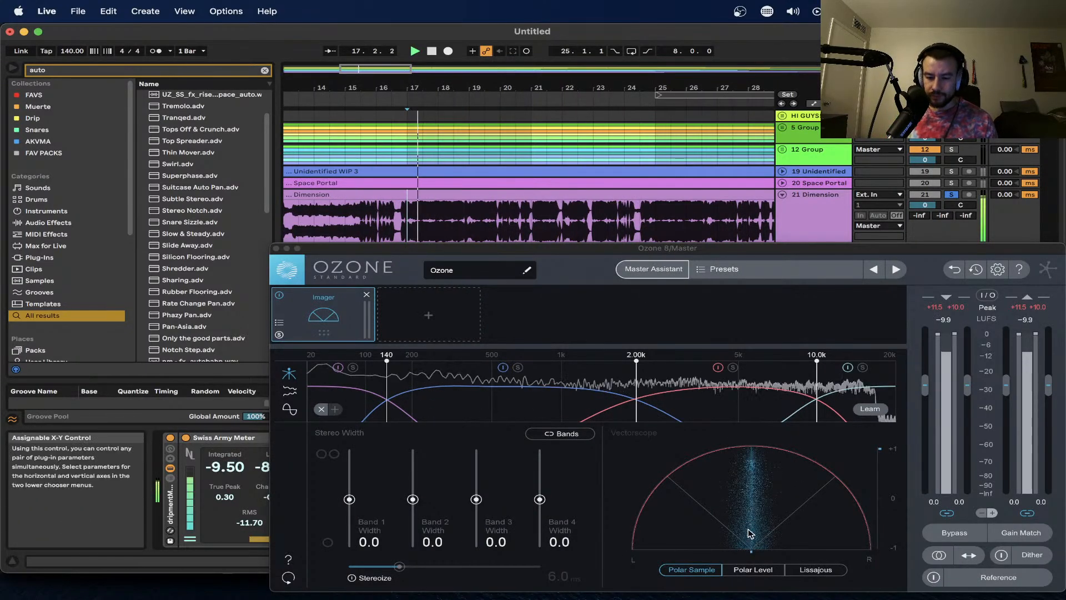
{"action": "key", "text": "space"}
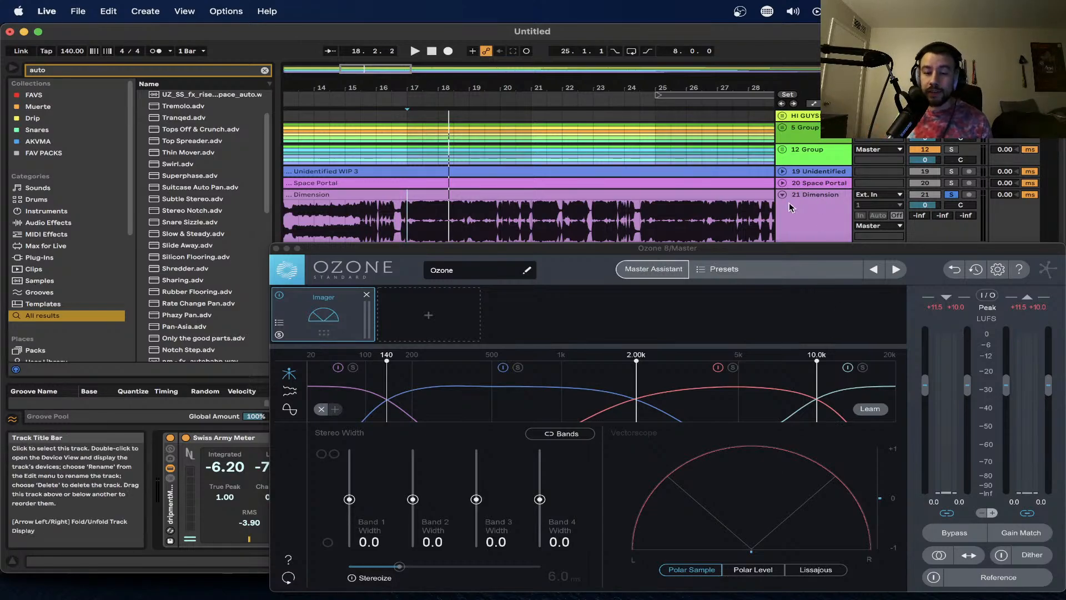
- View Dimension from its intro onward and close the master's Ozone 8 window
{"action": "scroll", "coordinate": [569, 177], "scroll_direction": "down", "scroll_amount": 3}
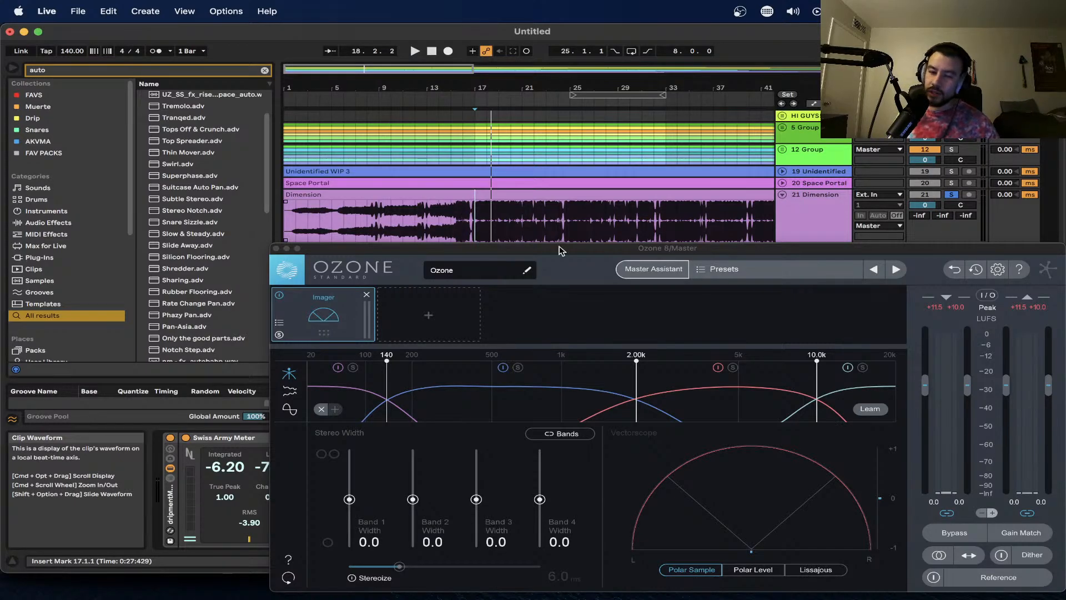
{"action": "left_click_drag", "start_coordinate": [297, 248], "coordinate": [147, 188]}
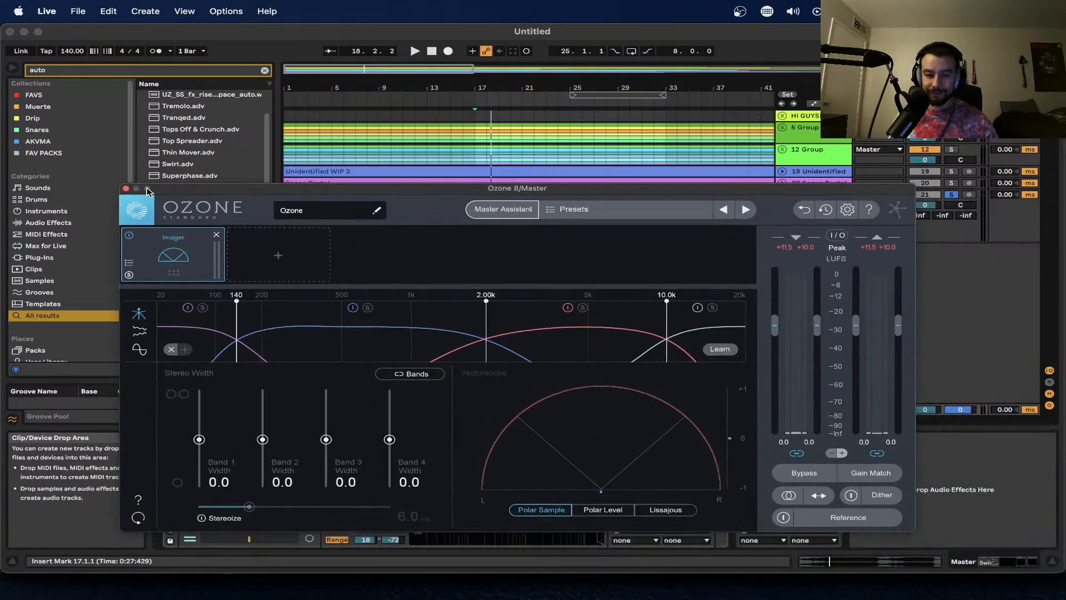
{"action": "left_click", "coordinate": [125, 190]}
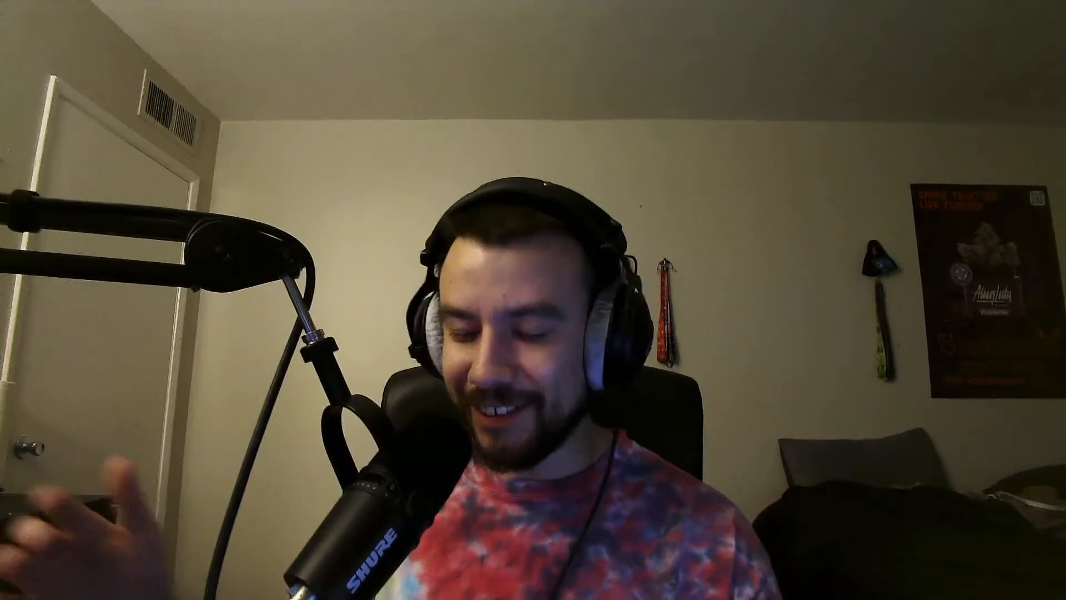